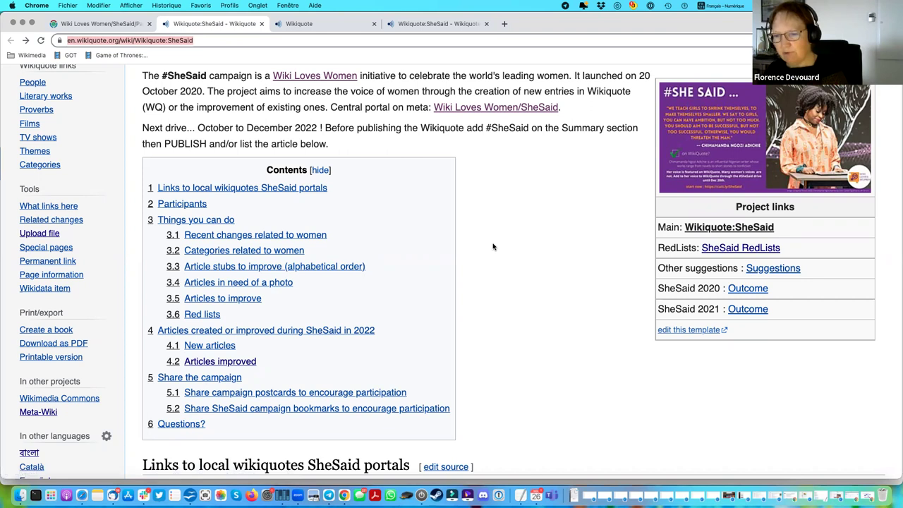
Look through the Beta features settings in the account preferences.
{"action": "scroll", "coordinate": [493, 246], "scroll_direction": "up", "scroll_amount": 5}
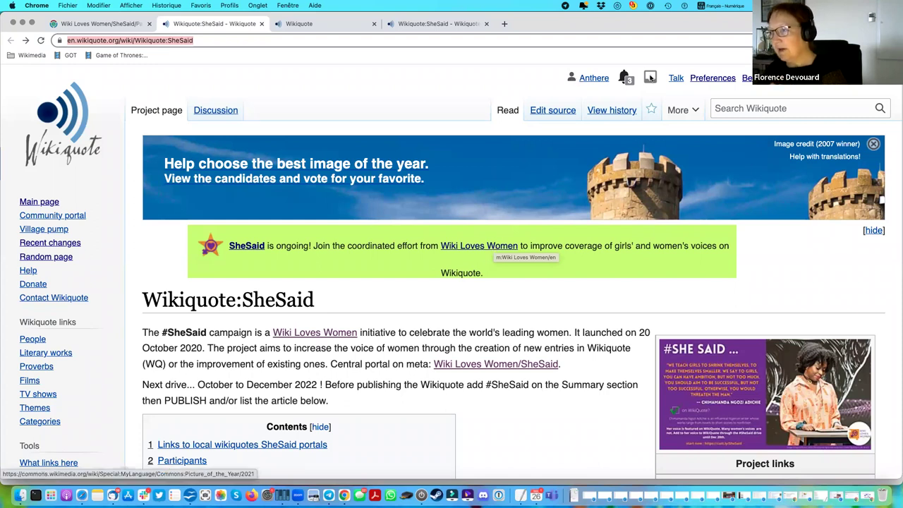
{"action": "left_click", "coordinate": [720, 82]}
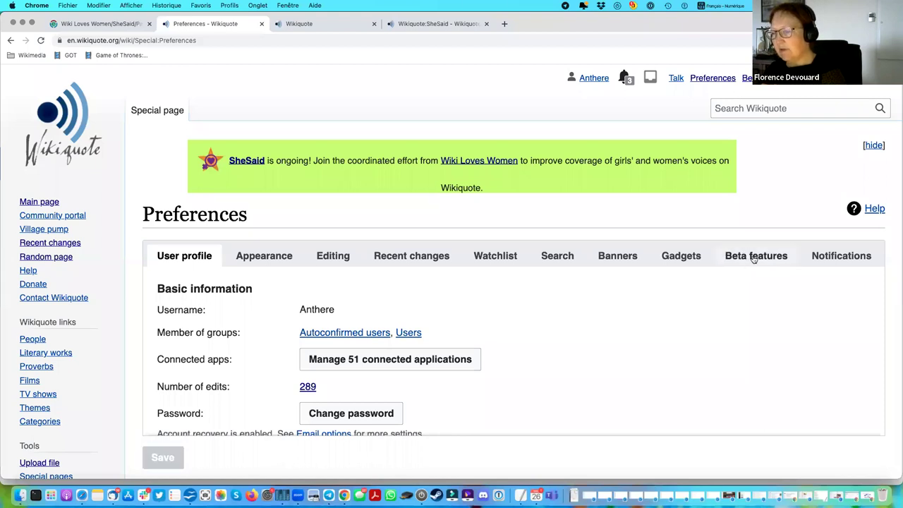
{"action": "left_click", "coordinate": [753, 259]}
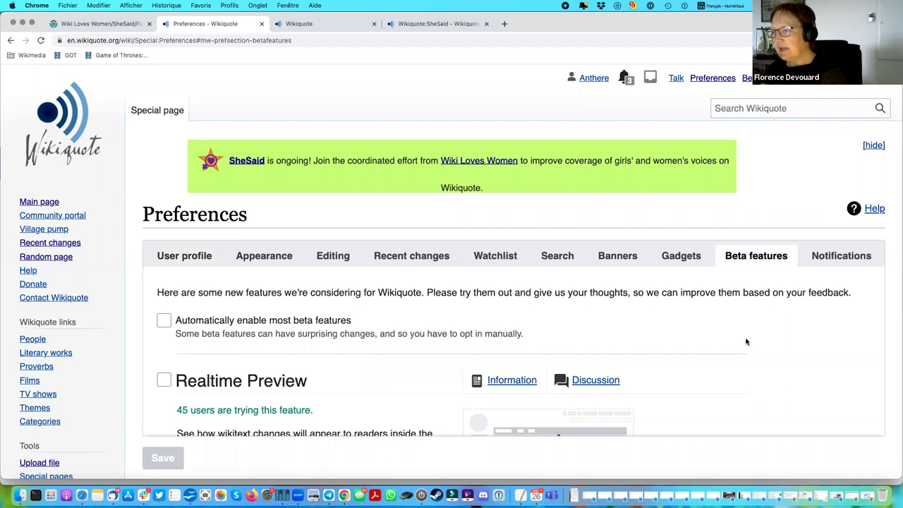
{"action": "scroll", "coordinate": [746, 342], "scroll_direction": "down", "scroll_amount": 5}
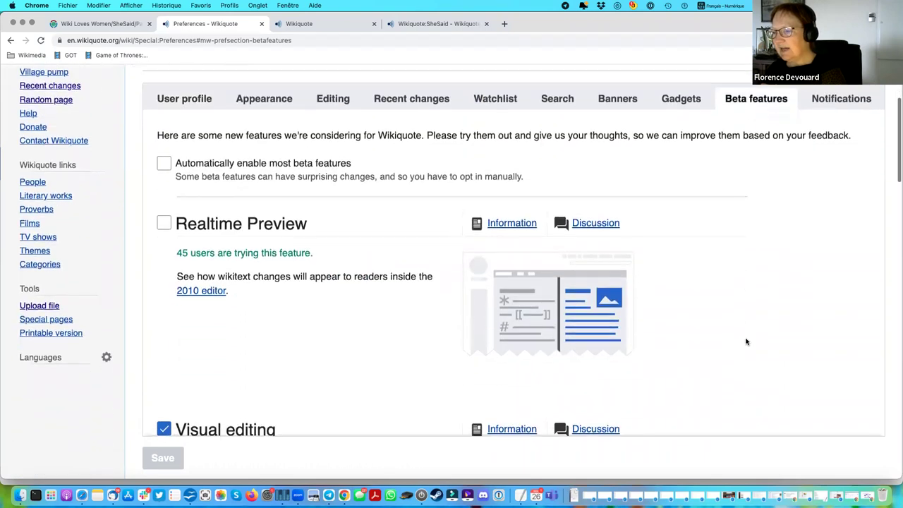
{"action": "scroll", "coordinate": [746, 342], "scroll_direction": "down", "scroll_amount": 5}
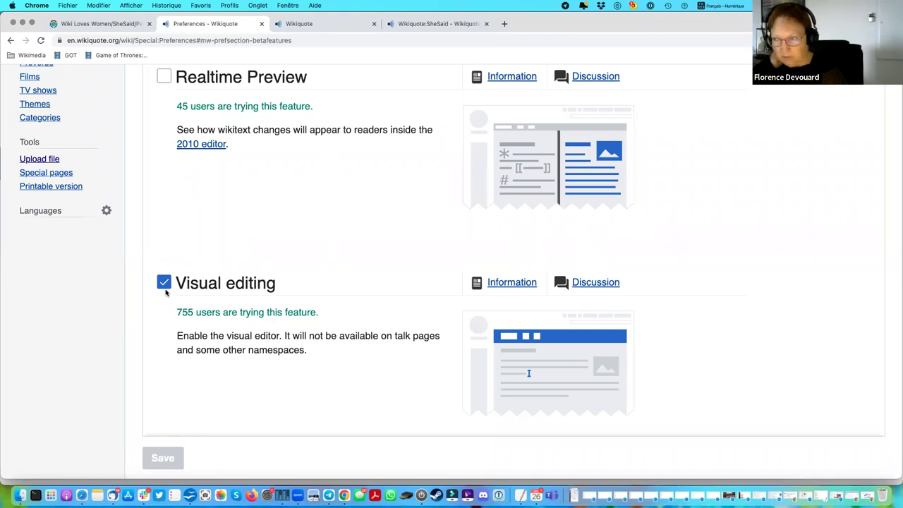
{"action": "scroll", "coordinate": [452, 268], "scroll_direction": "down", "scroll_amount": 1}
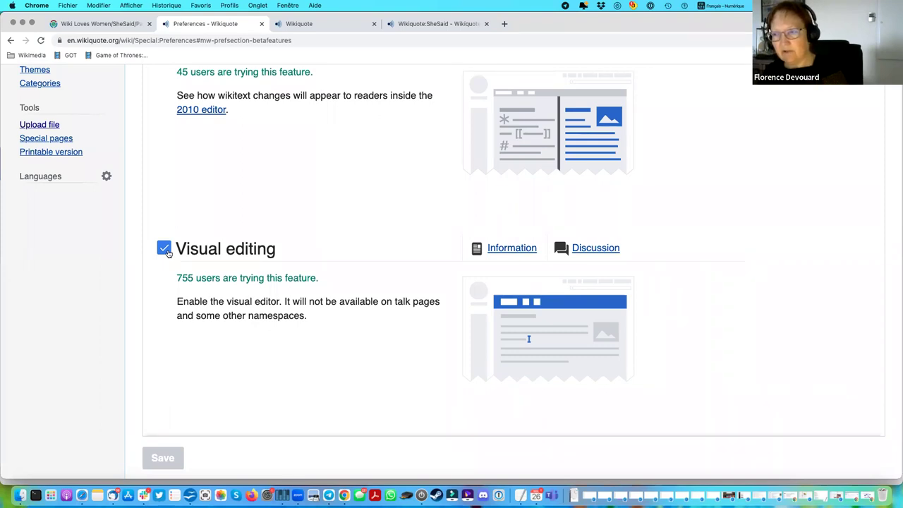
{"action": "scroll", "coordinate": [168, 252], "scroll_direction": "up", "scroll_amount": 5}
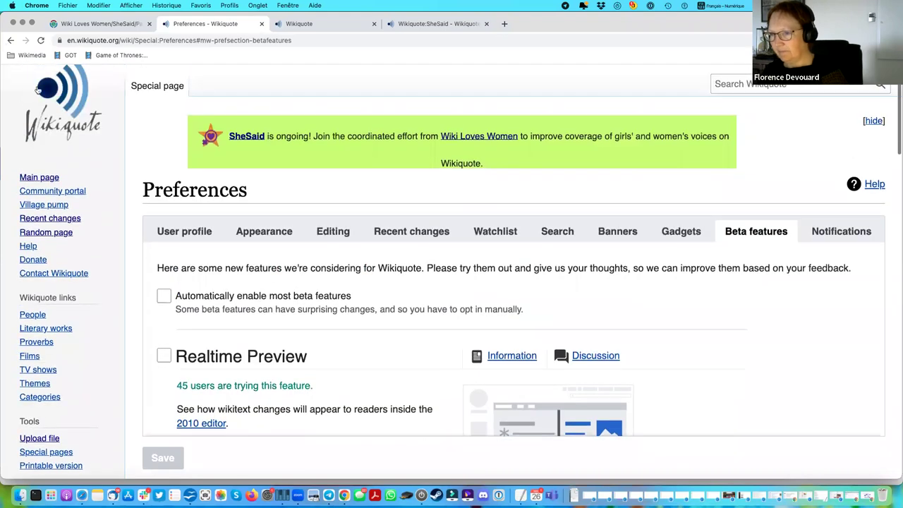
Leave the beta features settings and return to the SheSaid project page.
{"action": "left_click", "coordinate": [11, 40]}
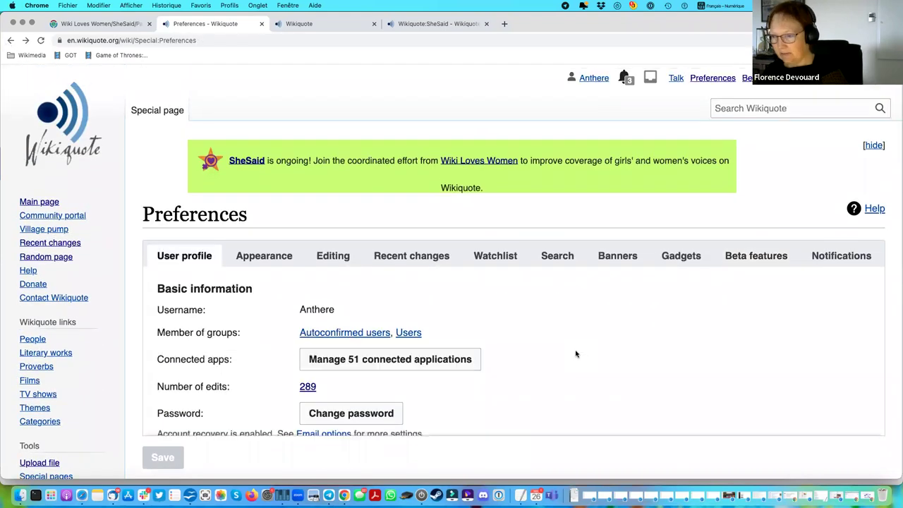
{"action": "left_click", "coordinate": [12, 41]}
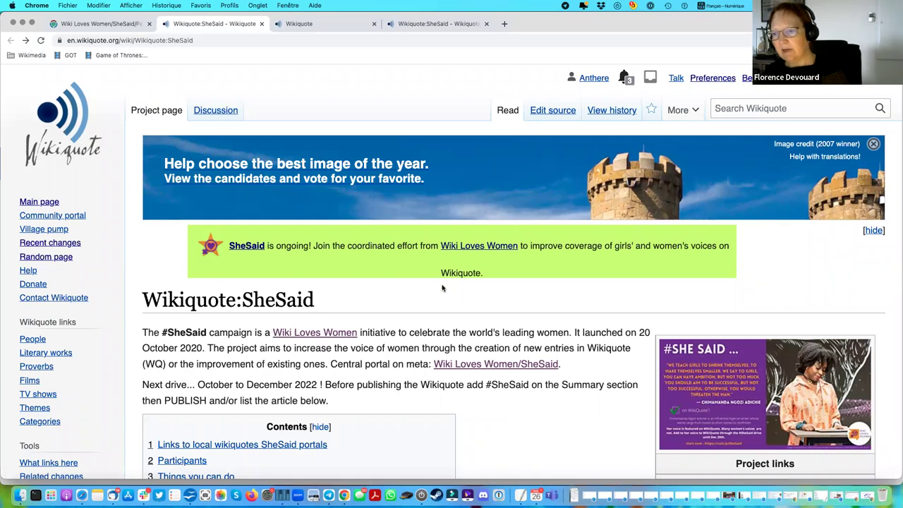
{"action": "scroll", "coordinate": [442, 288], "scroll_direction": "down", "scroll_amount": 5}
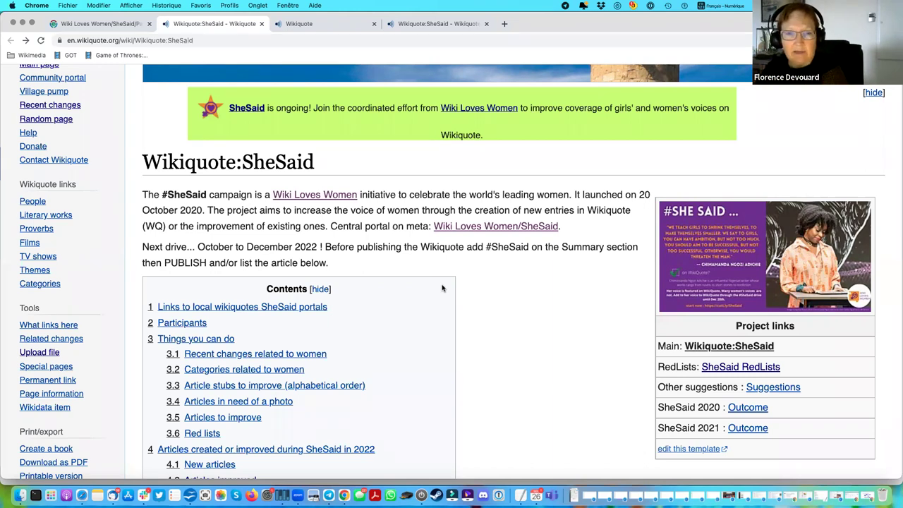
{"action": "scroll", "coordinate": [442, 287], "scroll_direction": "down", "scroll_amount": 2}
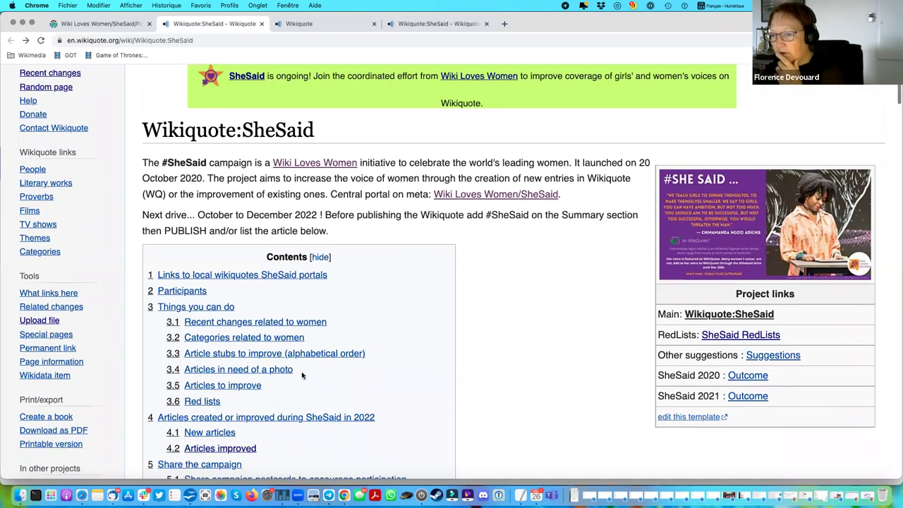
Jump to Things you can do and open the Kenyan, Namibian, South African and Zimbabwean women redlinks list.
{"action": "left_click", "coordinate": [201, 297]}
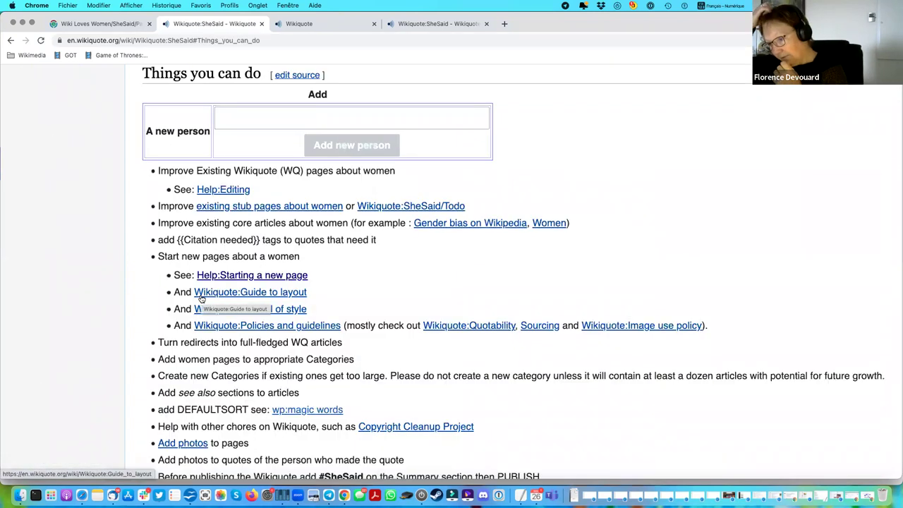
{"action": "scroll", "coordinate": [597, 282], "scroll_direction": "down", "scroll_amount": 5}
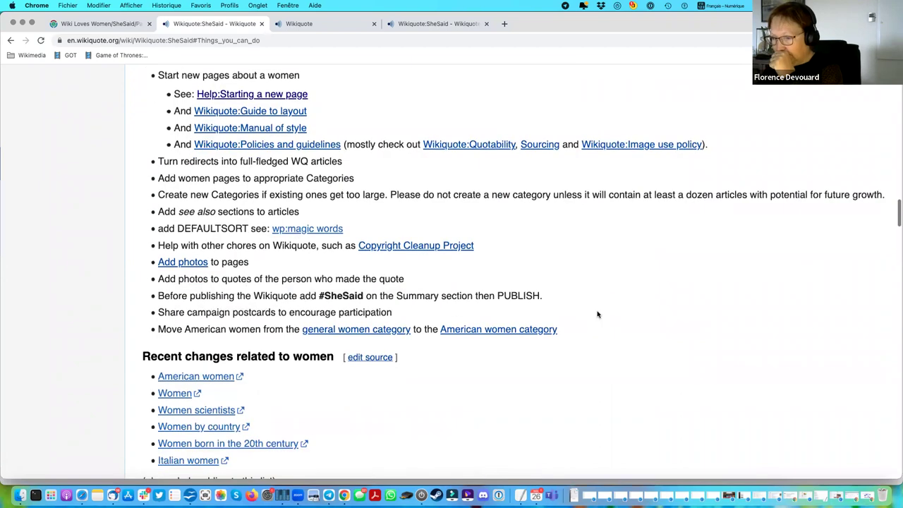
{"action": "scroll", "coordinate": [597, 314], "scroll_direction": "down", "scroll_amount": 9}
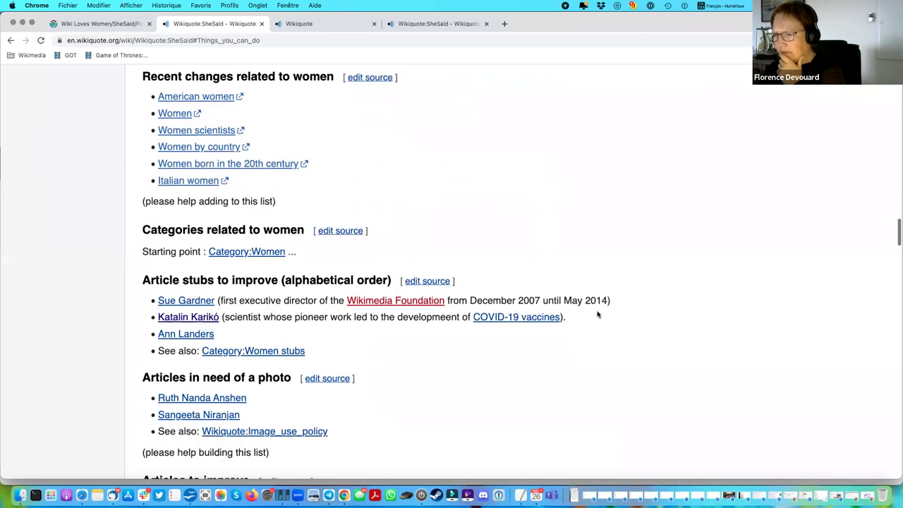
{"action": "scroll", "coordinate": [597, 314], "scroll_direction": "down", "scroll_amount": 1}
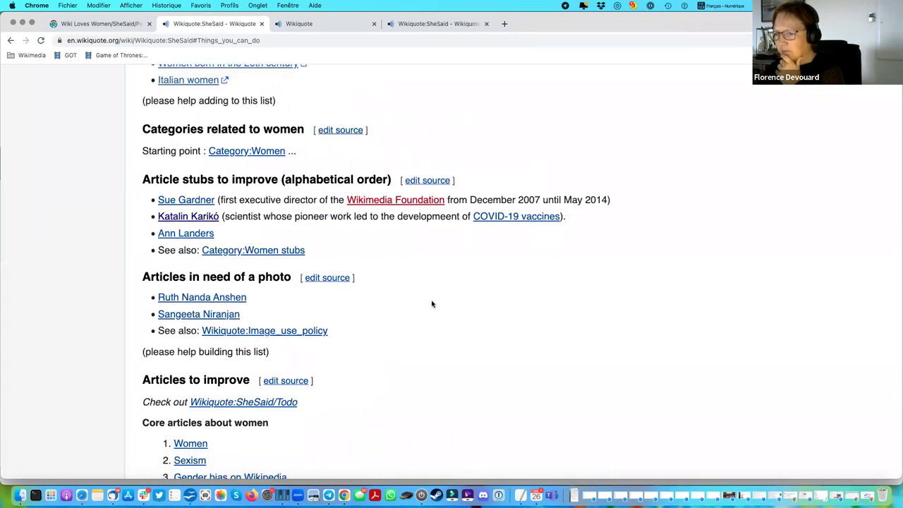
{"action": "scroll", "coordinate": [432, 304], "scroll_direction": "down", "scroll_amount": 6}
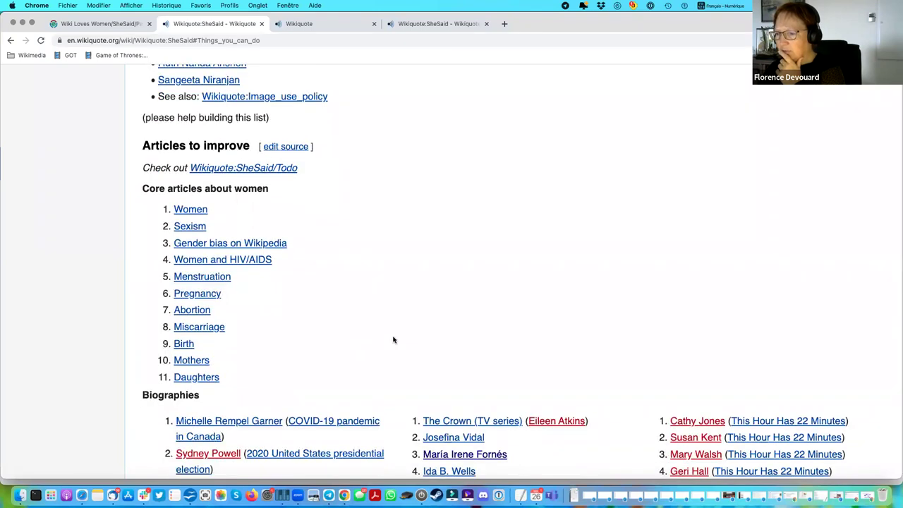
{"action": "scroll", "coordinate": [394, 340], "scroll_direction": "down", "scroll_amount": 5}
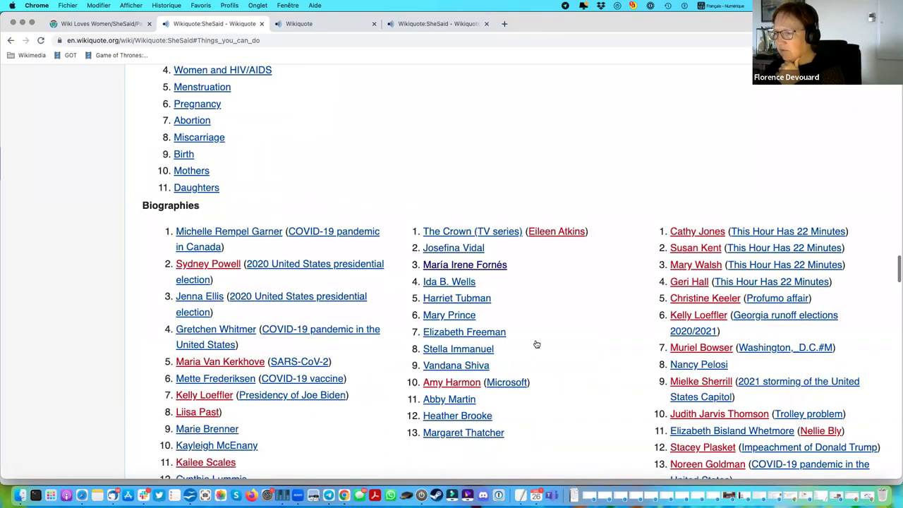
{"action": "scroll", "coordinate": [490, 353], "scroll_direction": "down", "scroll_amount": 6}
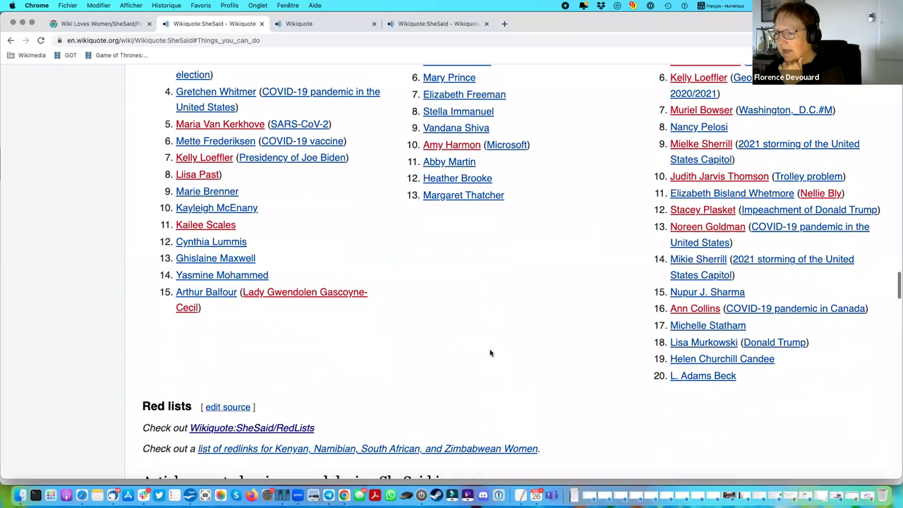
{"action": "scroll", "coordinate": [490, 353], "scroll_direction": "down", "scroll_amount": 2}
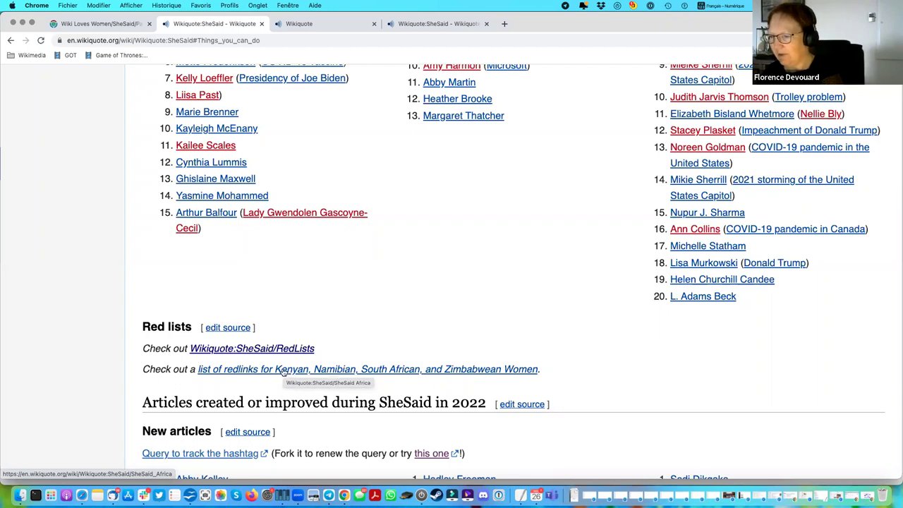
{"action": "left_click", "coordinate": [282, 371]}
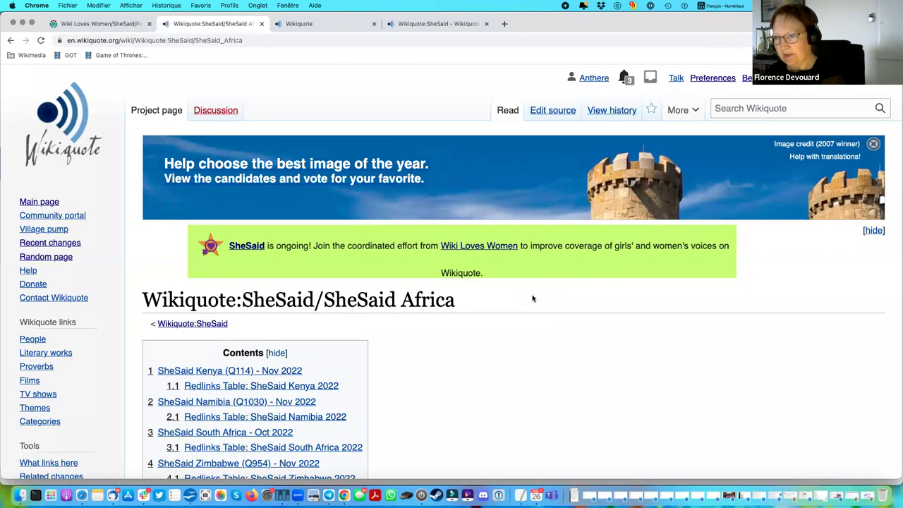
Scroll to the Kenya section and highlight '27 women are featured on English Wikiquote'.
{"action": "scroll", "coordinate": [533, 298], "scroll_direction": "down", "scroll_amount": 3}
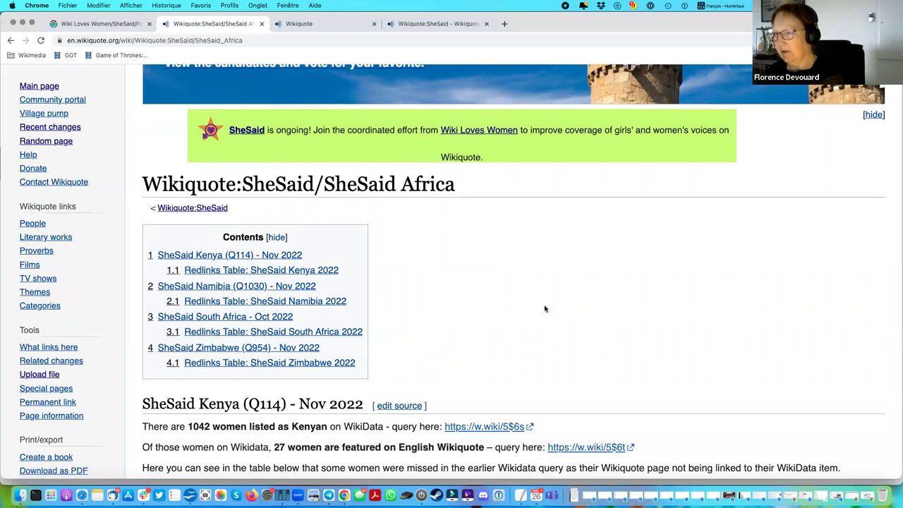
{"action": "scroll", "coordinate": [545, 308], "scroll_direction": "down", "scroll_amount": 1}
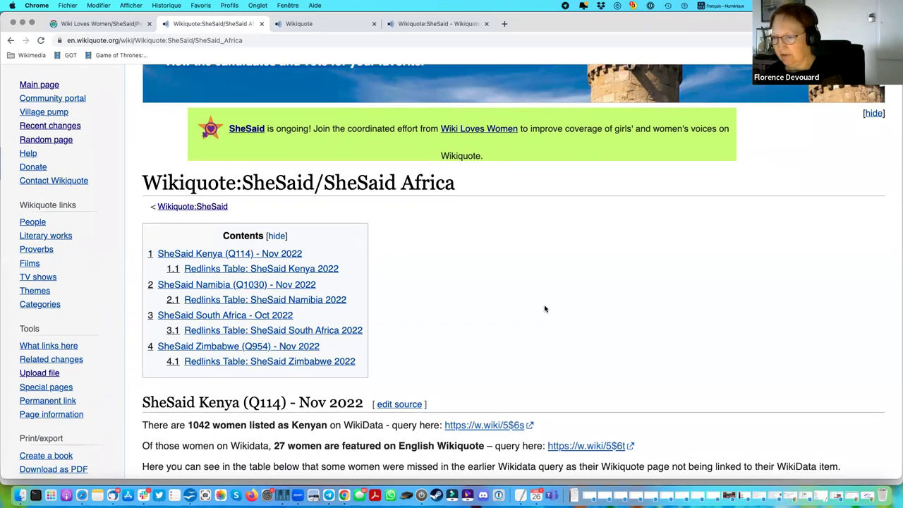
{"action": "scroll", "coordinate": [544, 309], "scroll_direction": "down", "scroll_amount": 5}
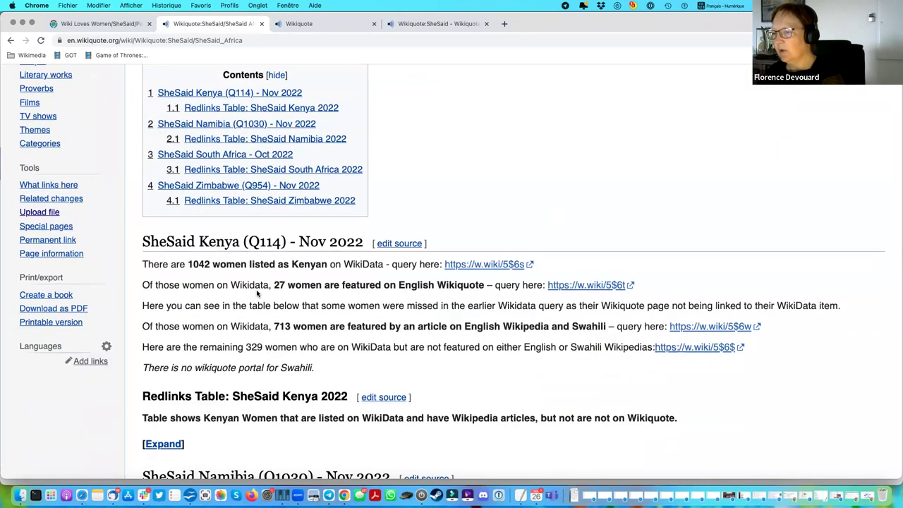
{"action": "scroll", "coordinate": [258, 293], "scroll_direction": "down", "scroll_amount": 2}
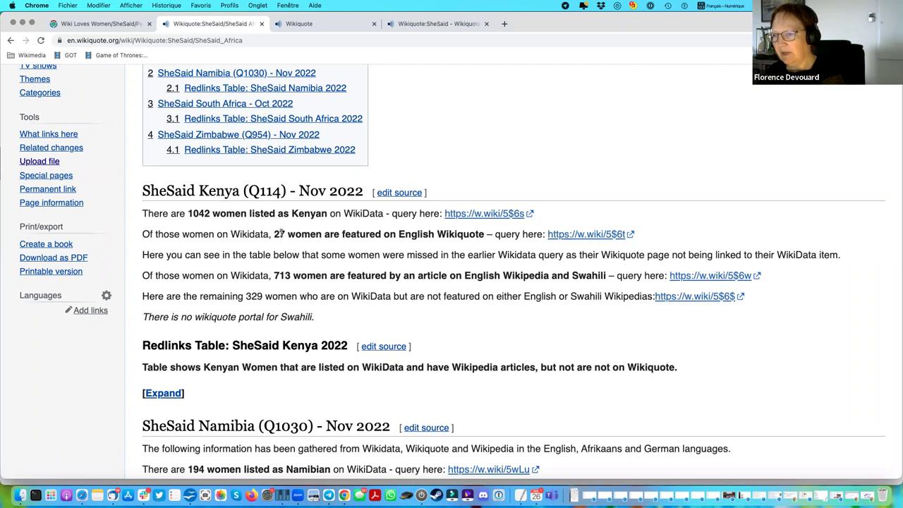
{"action": "left_click_drag", "start_coordinate": [484, 234], "coordinate": [272, 234]}
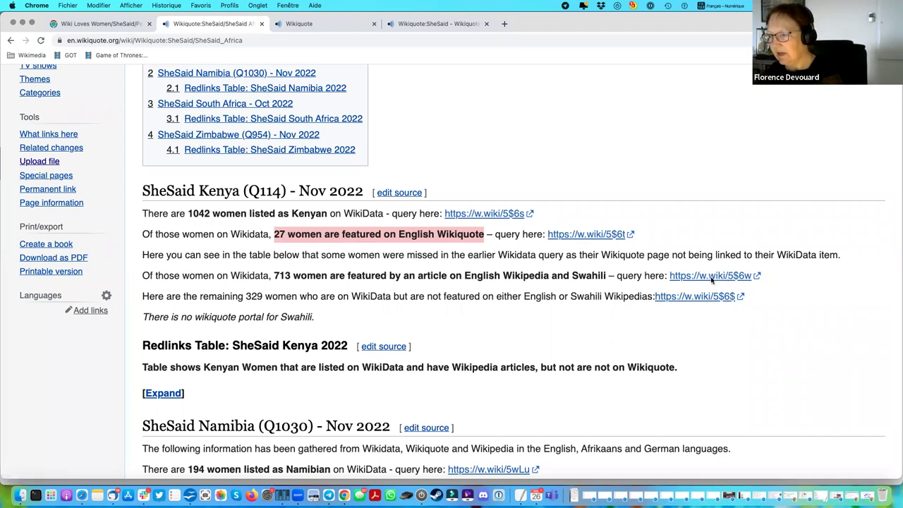
{"action": "left_click", "coordinate": [713, 277]}
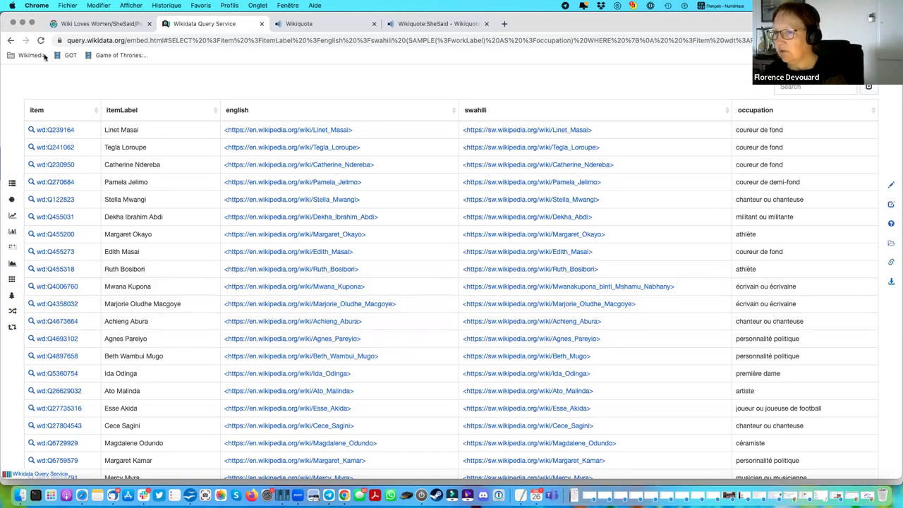
{"action": "left_click", "coordinate": [10, 40]}
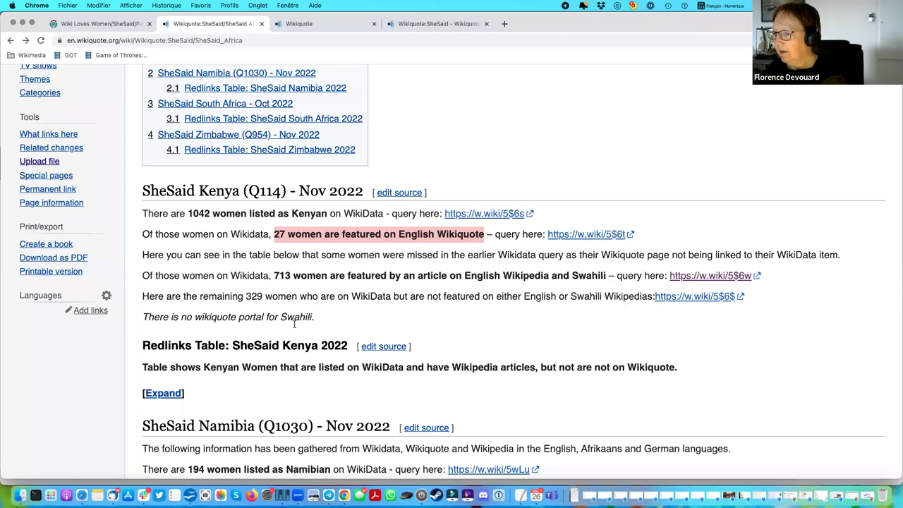
Highlight the Swahili no-portal note and the counts of 713 women, 146 Namibian women and 32 women.
{"action": "left_click_drag", "start_coordinate": [315, 317], "coordinate": [140, 320]}
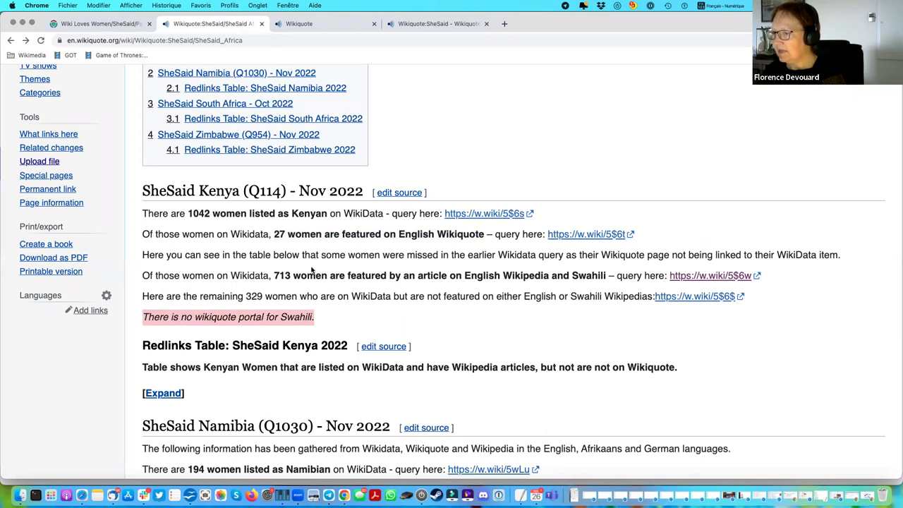
{"action": "double_click", "coordinate": [284, 275]}
{"action": "scroll", "coordinate": [427, 297], "scroll_direction": "down", "scroll_amount": 5}
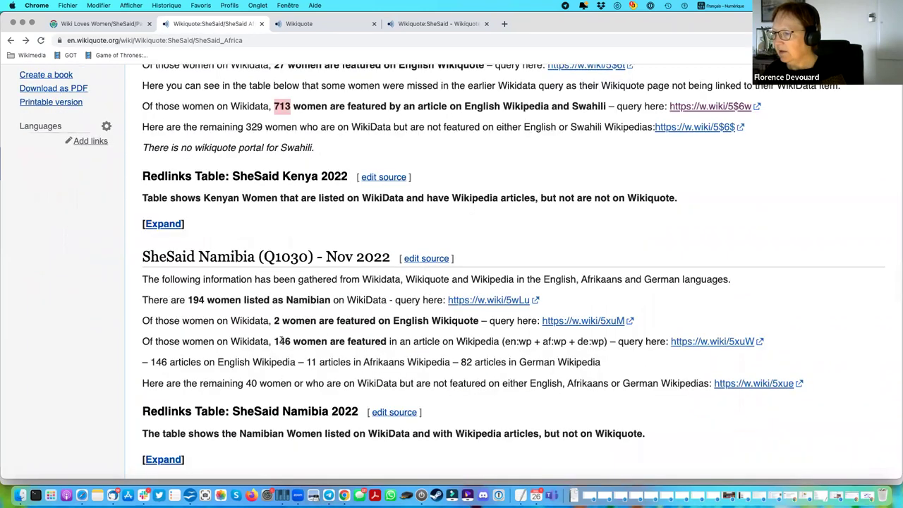
{"action": "double_click", "coordinate": [281, 340]}
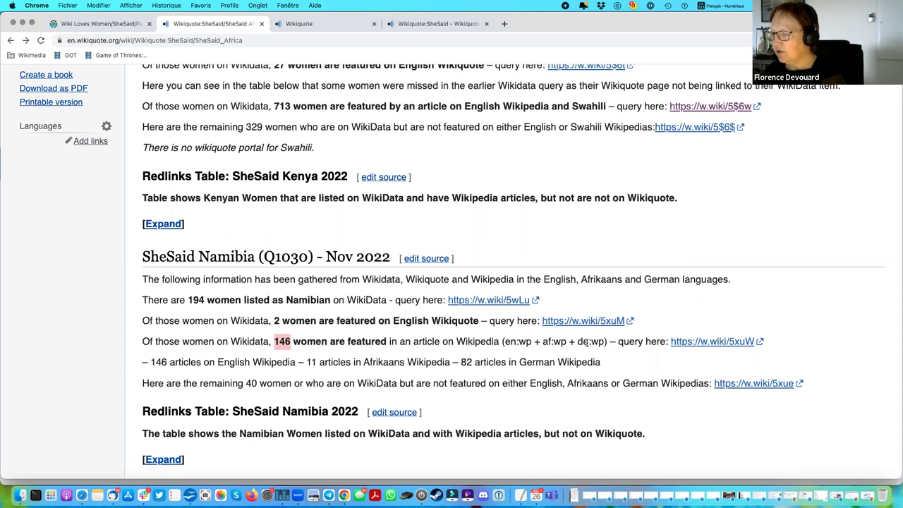
{"action": "scroll", "coordinate": [587, 343], "scroll_direction": "down", "scroll_amount": 5}
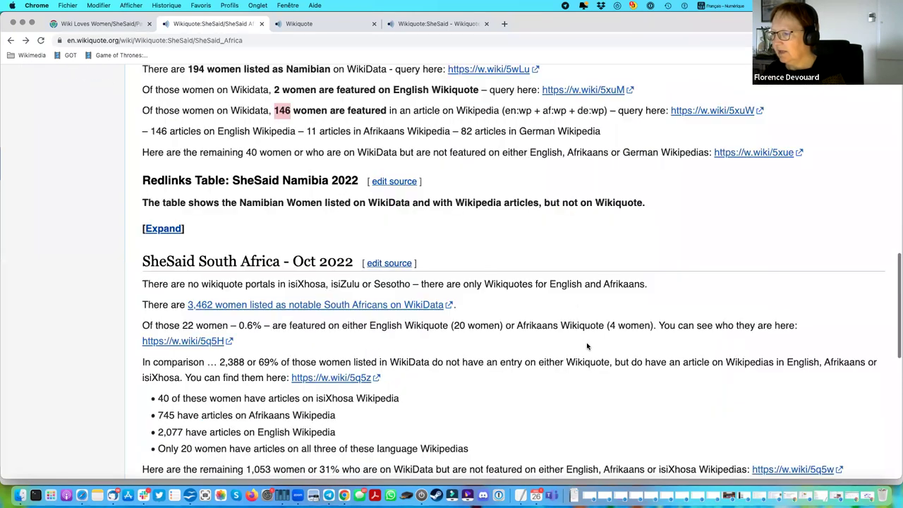
{"action": "scroll", "coordinate": [587, 346], "scroll_direction": "down", "scroll_amount": 2}
{"action": "scroll", "coordinate": [379, 346], "scroll_direction": "down", "scroll_amount": 3}
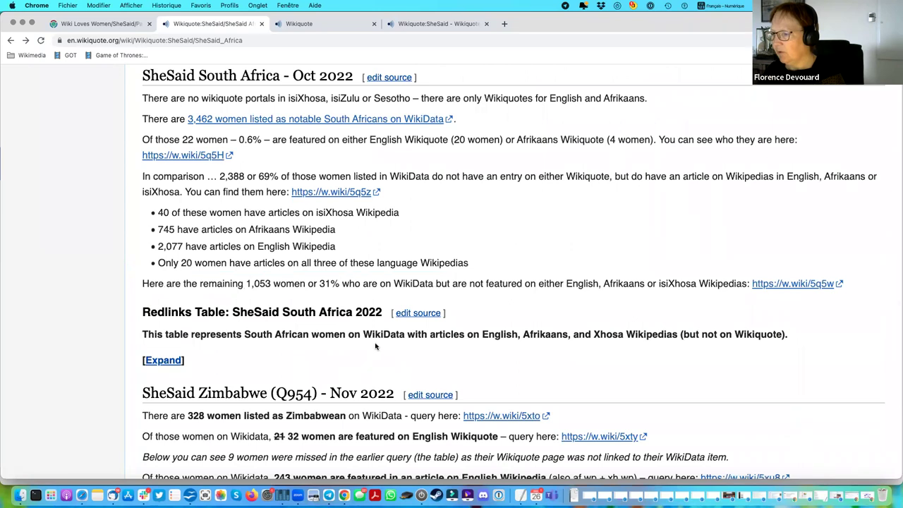
{"action": "scroll", "coordinate": [376, 346], "scroll_direction": "down", "scroll_amount": 4}
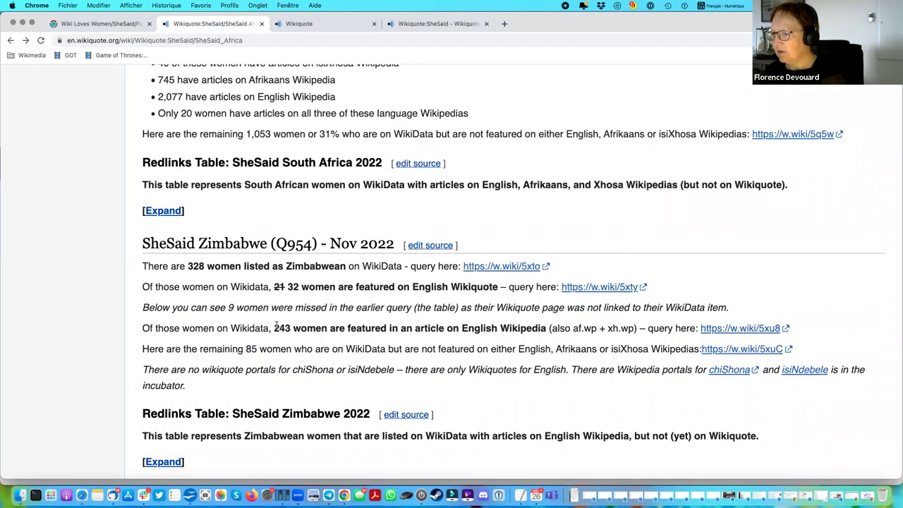
{"action": "double_click", "coordinate": [292, 286]}
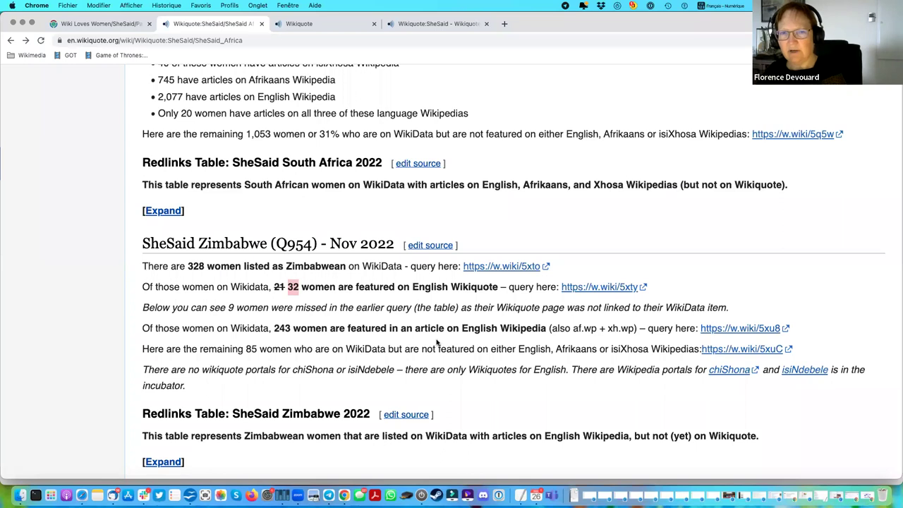
Return to the SheSaid page and open Wikiquote:SheSaid/RedLists.
{"action": "scroll", "coordinate": [437, 343], "scroll_direction": "down", "scroll_amount": 3}
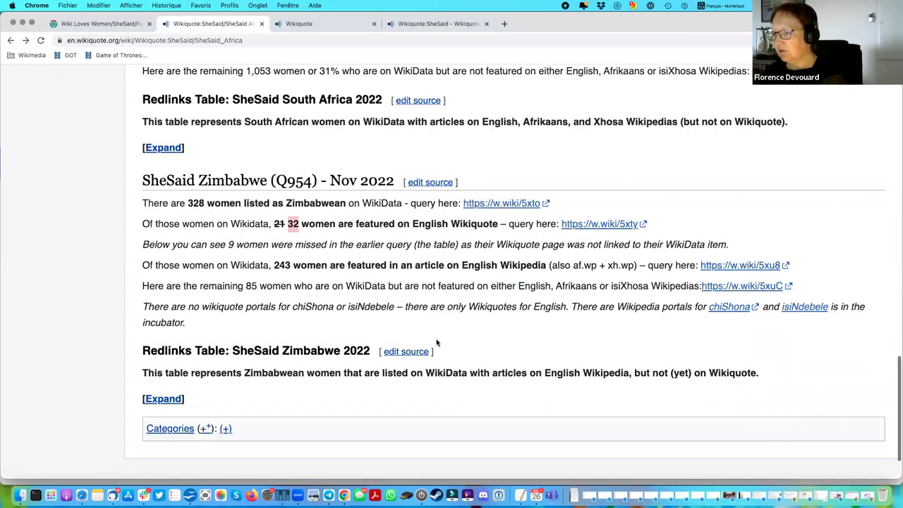
{"action": "left_click", "coordinate": [9, 41]}
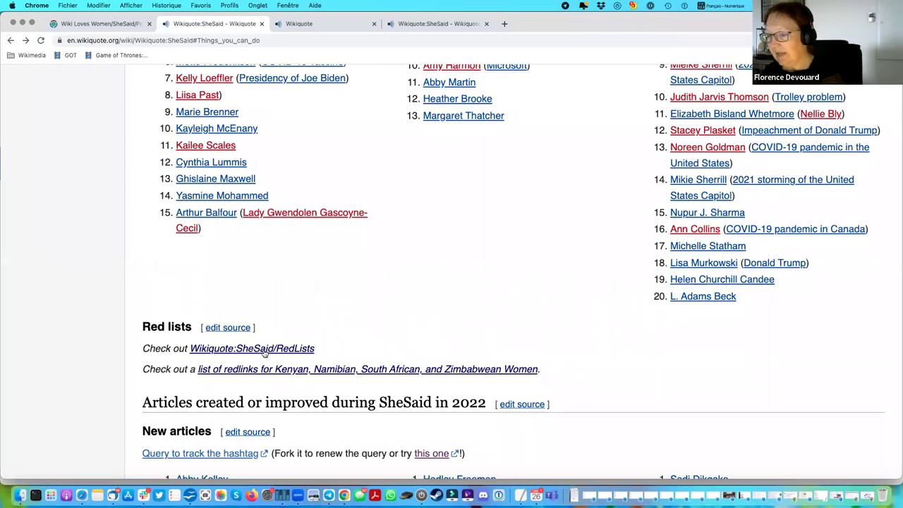
{"action": "left_click", "coordinate": [263, 350]}
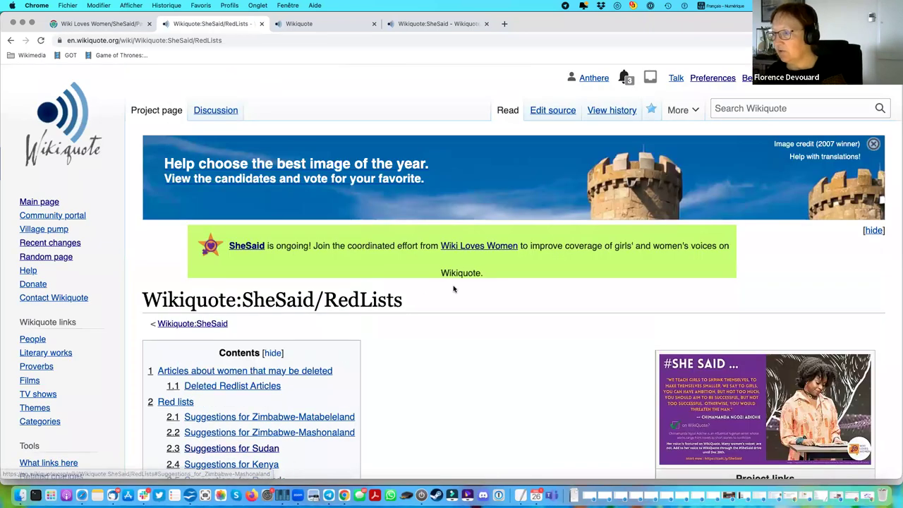
{"action": "scroll", "coordinate": [453, 288], "scroll_direction": "down", "scroll_amount": 5}
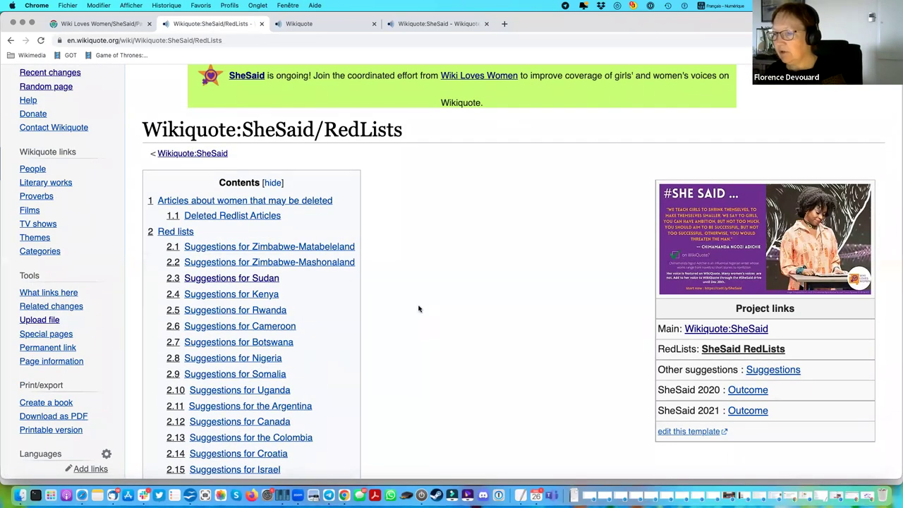
{"action": "scroll", "coordinate": [414, 306], "scroll_direction": "down", "scroll_amount": 10}
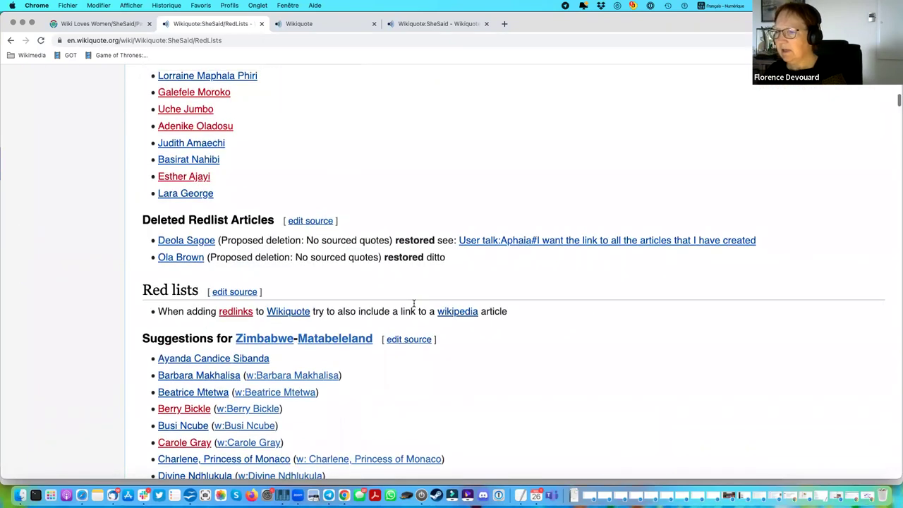
{"action": "scroll", "coordinate": [414, 303], "scroll_direction": "up", "scroll_amount": 2}
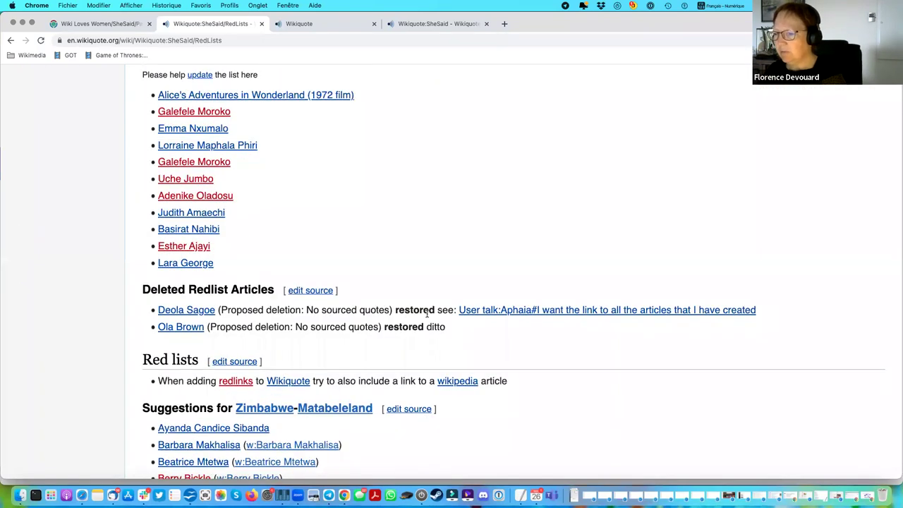
{"action": "scroll", "coordinate": [426, 312], "scroll_direction": "down", "scroll_amount": 5}
{"action": "scroll", "coordinate": [423, 307], "scroll_direction": "down", "scroll_amount": 7}
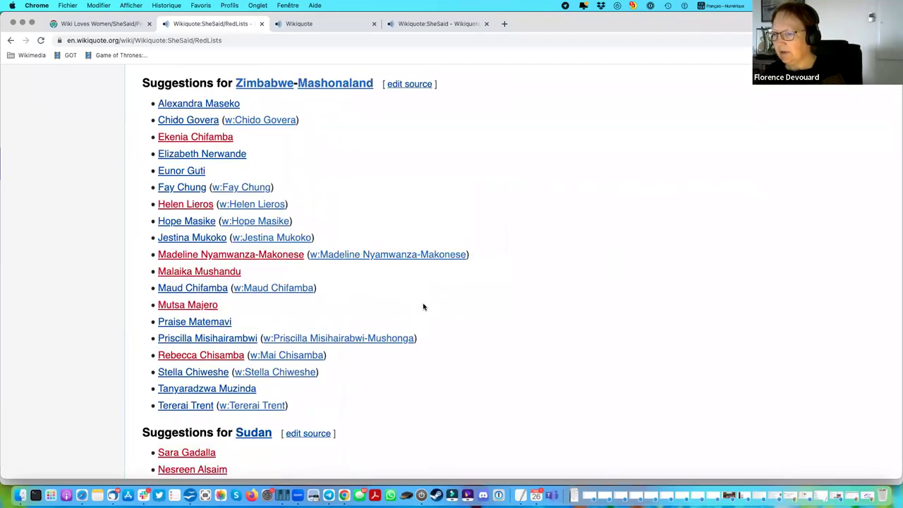
{"action": "scroll", "coordinate": [424, 306], "scroll_direction": "down", "scroll_amount": 8}
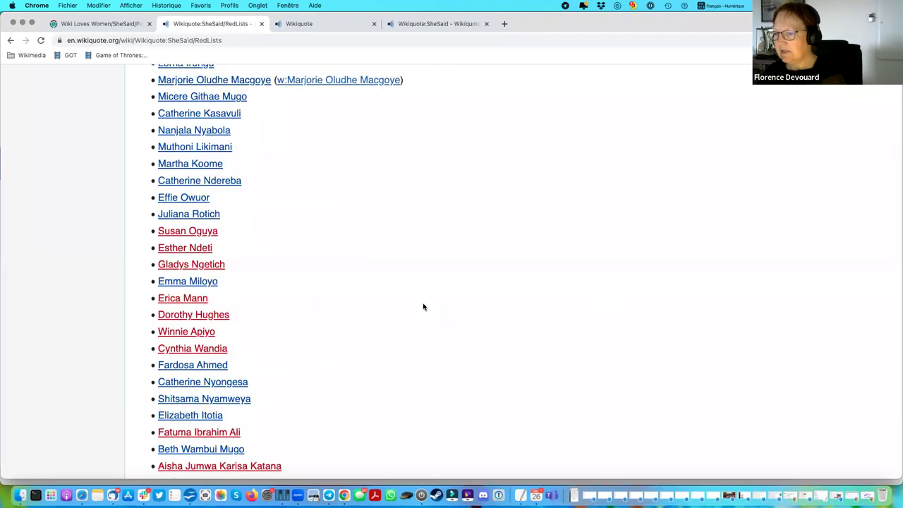
{"action": "scroll", "coordinate": [423, 306], "scroll_direction": "down", "scroll_amount": 4}
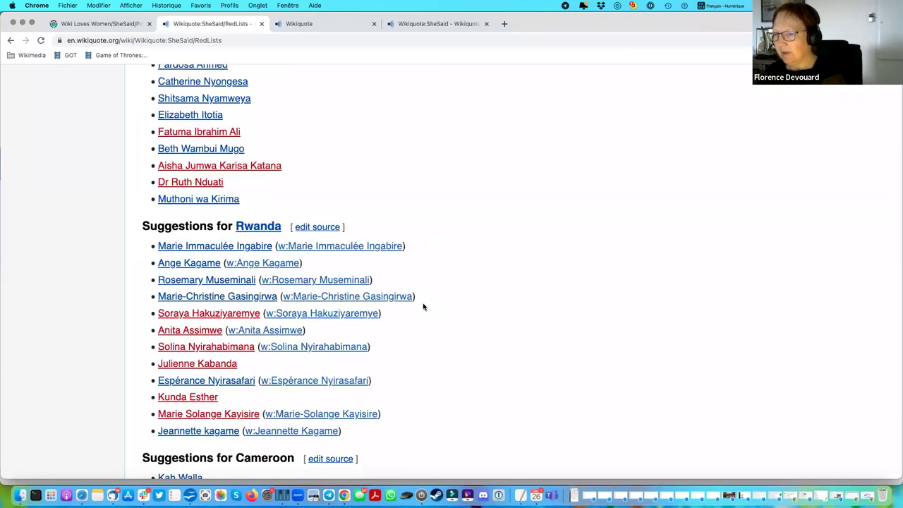
{"action": "scroll", "coordinate": [424, 306], "scroll_direction": "down", "scroll_amount": 1}
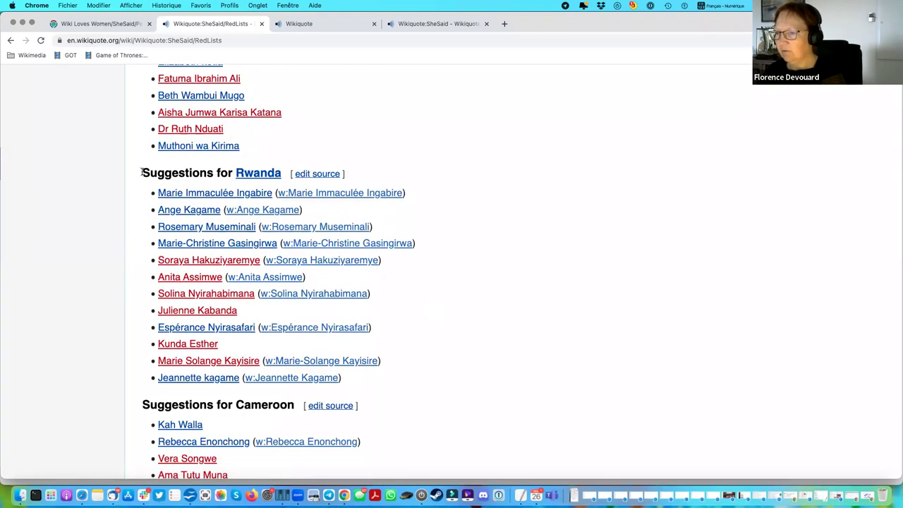
{"action": "left_click_drag", "start_coordinate": [370, 336], "coordinate": [380, 390]}
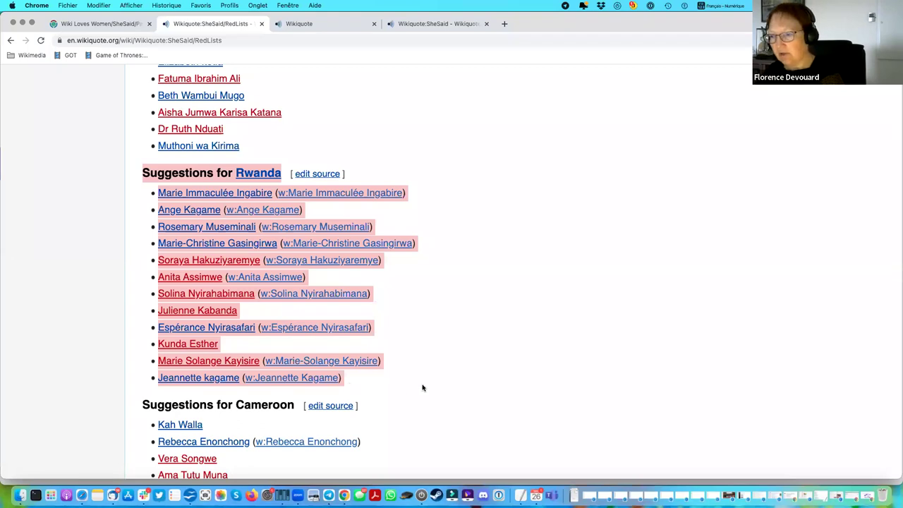
{"action": "left_click", "coordinate": [400, 393]}
{"action": "scroll", "coordinate": [400, 393], "scroll_direction": "down", "scroll_amount": 2}
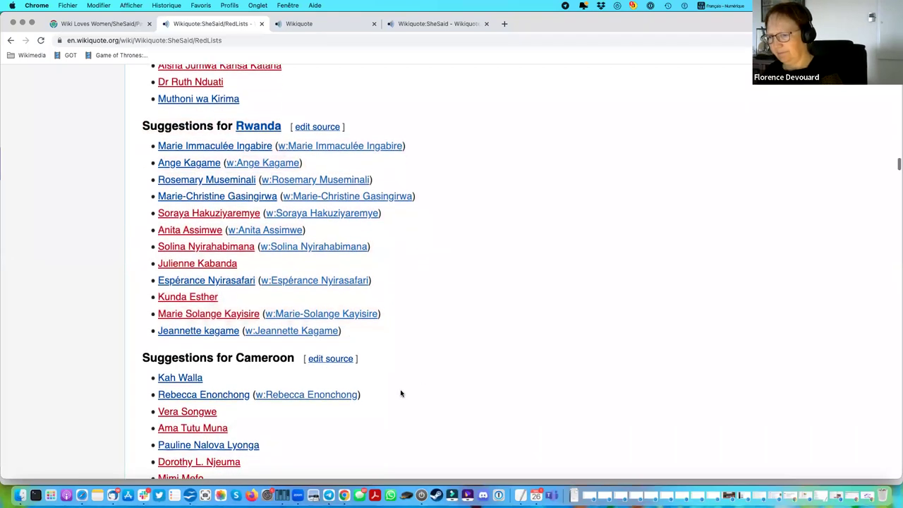
{"action": "scroll", "coordinate": [400, 393], "scroll_direction": "down", "scroll_amount": 2}
{"action": "scroll", "coordinate": [400, 393], "scroll_direction": "down", "scroll_amount": 10}
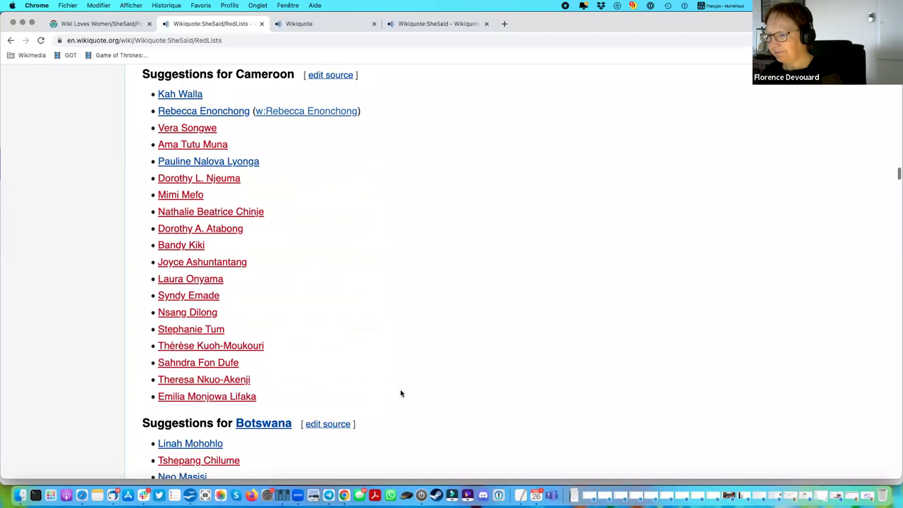
{"action": "scroll", "coordinate": [400, 393], "scroll_direction": "down", "scroll_amount": 5}
{"action": "scroll", "coordinate": [400, 393], "scroll_direction": "down", "scroll_amount": 15}
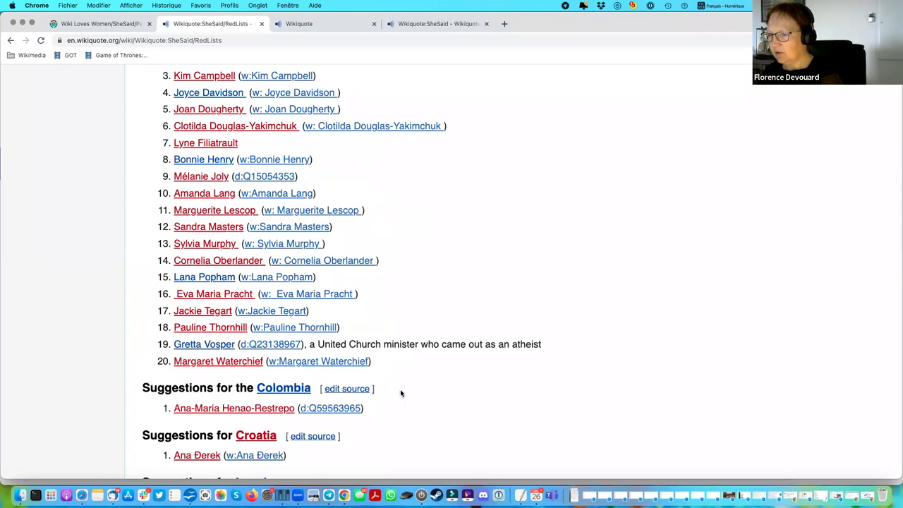
{"action": "scroll", "coordinate": [401, 393], "scroll_direction": "down", "scroll_amount": 5}
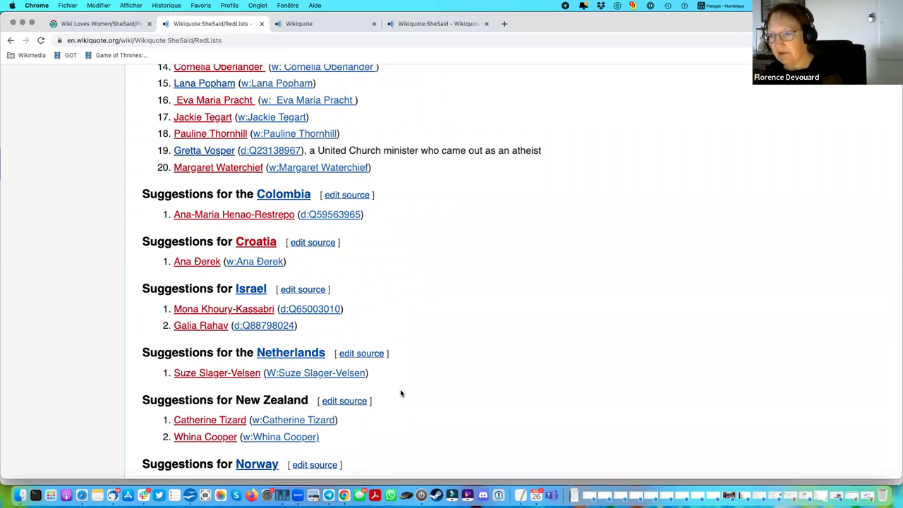
{"action": "scroll", "coordinate": [401, 393], "scroll_direction": "down", "scroll_amount": 3}
{"action": "scroll", "coordinate": [454, 362], "scroll_direction": "down", "scroll_amount": 8}
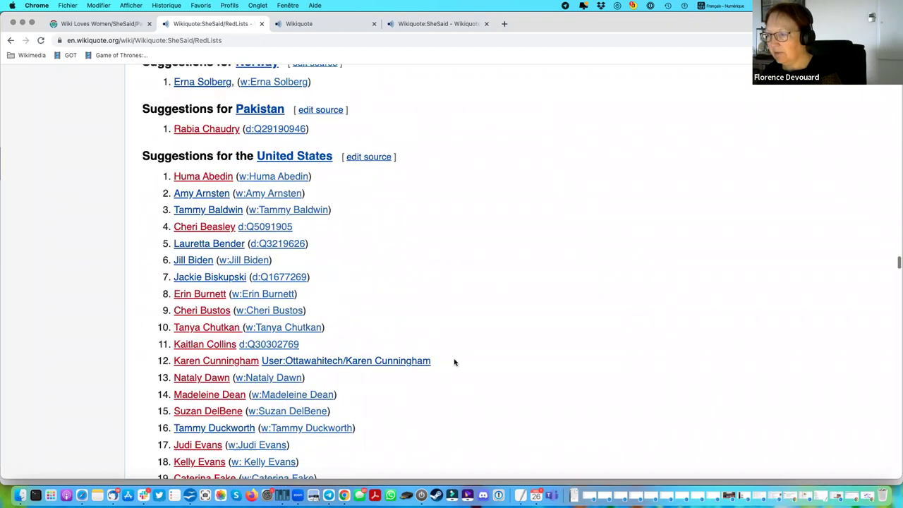
{"action": "scroll", "coordinate": [455, 362], "scroll_direction": "down", "scroll_amount": 10}
Go back from RedLists to the Wikiquote:SheSaid page and scroll up toward its top.
{"action": "left_click", "coordinate": [9, 43]}
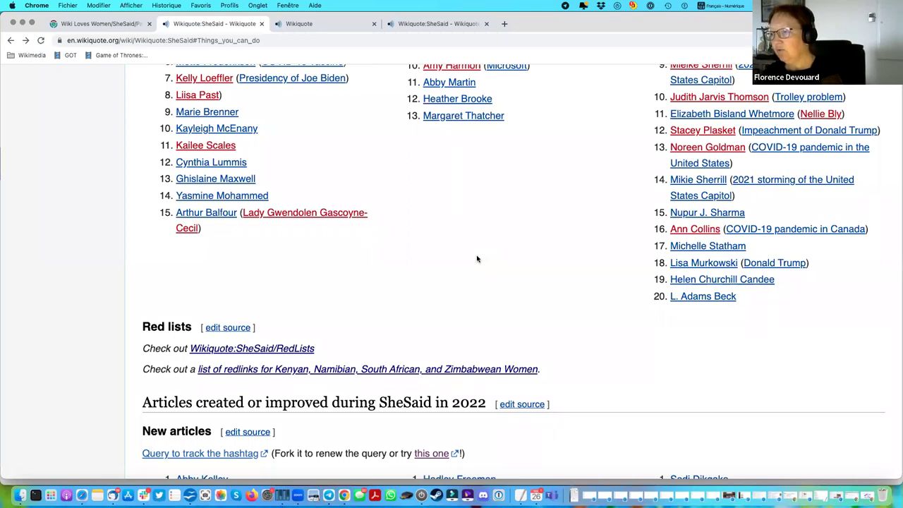
{"action": "scroll", "coordinate": [476, 258], "scroll_direction": "up", "scroll_amount": 3}
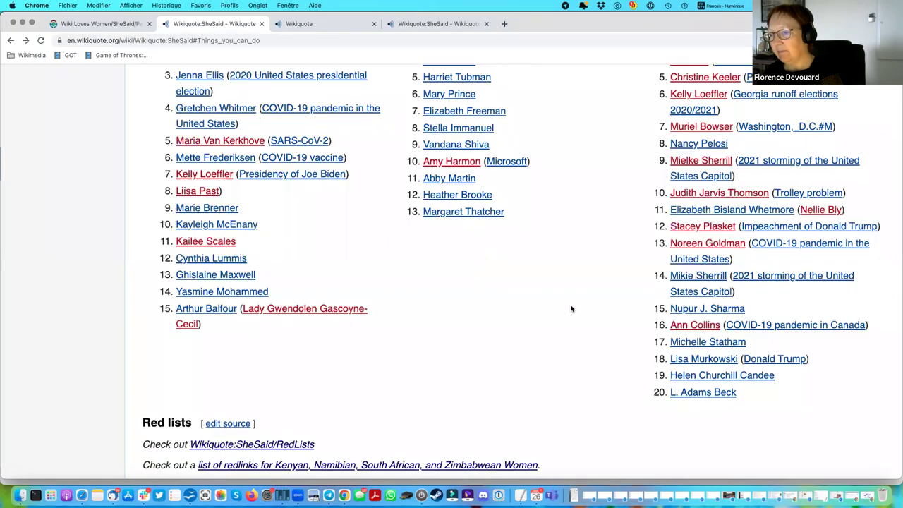
{"action": "scroll", "coordinate": [571, 308], "scroll_direction": "up", "scroll_amount": 7}
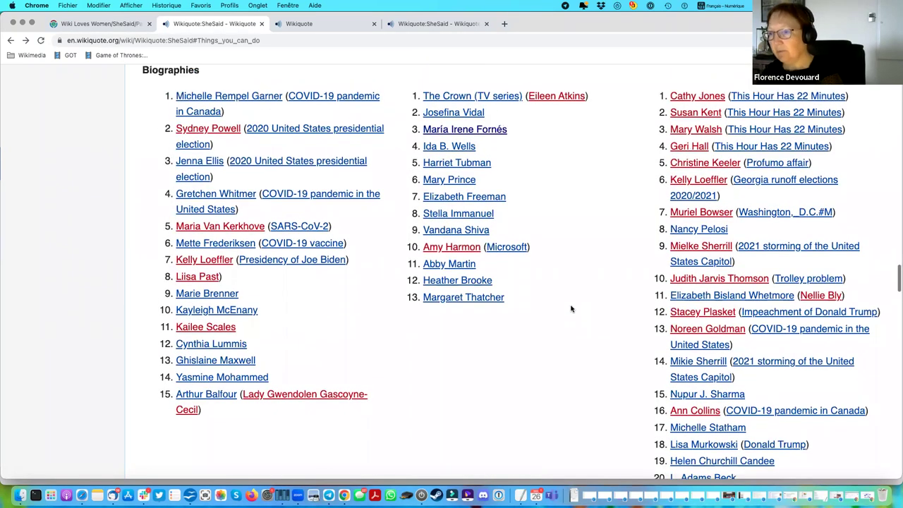
{"action": "scroll", "coordinate": [571, 308], "scroll_direction": "up", "scroll_amount": 10}
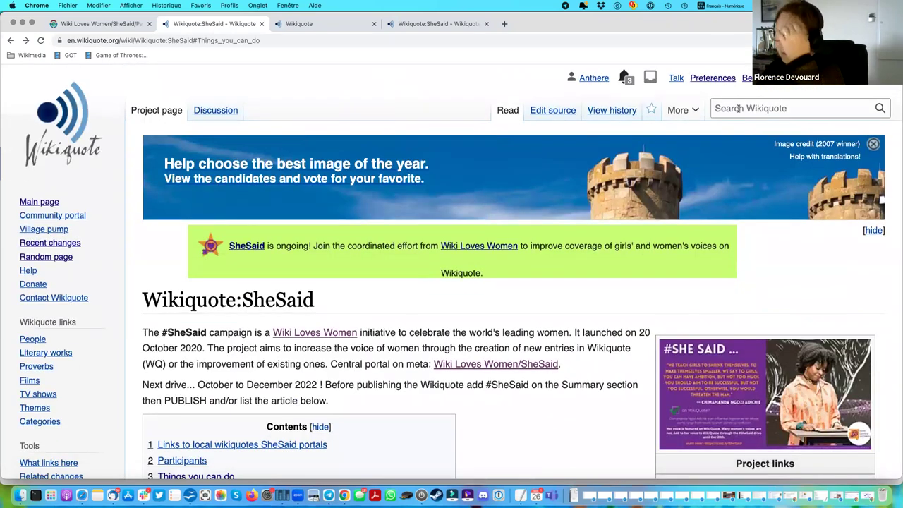
Search Wikiquote for 'creativity' to open the Creativity article.
{"action": "left_click", "coordinate": [737, 108]}
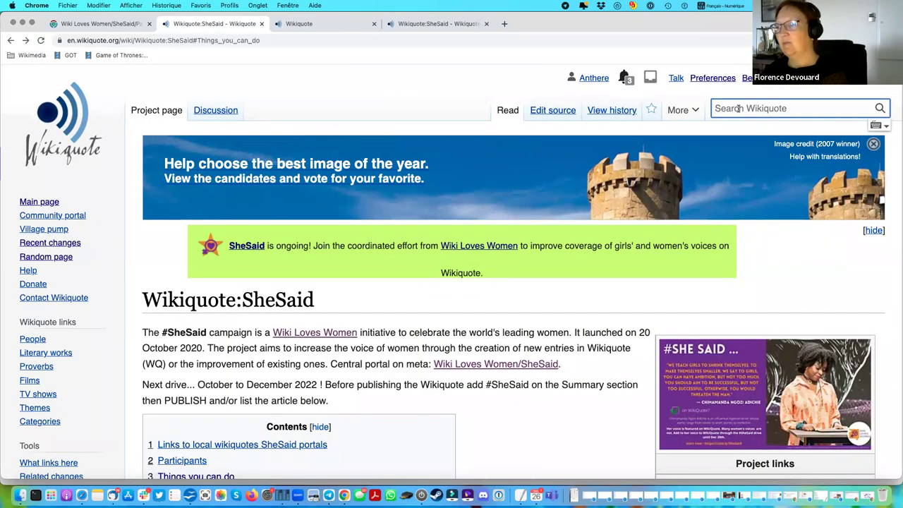
{"action": "type", "text": "w"}
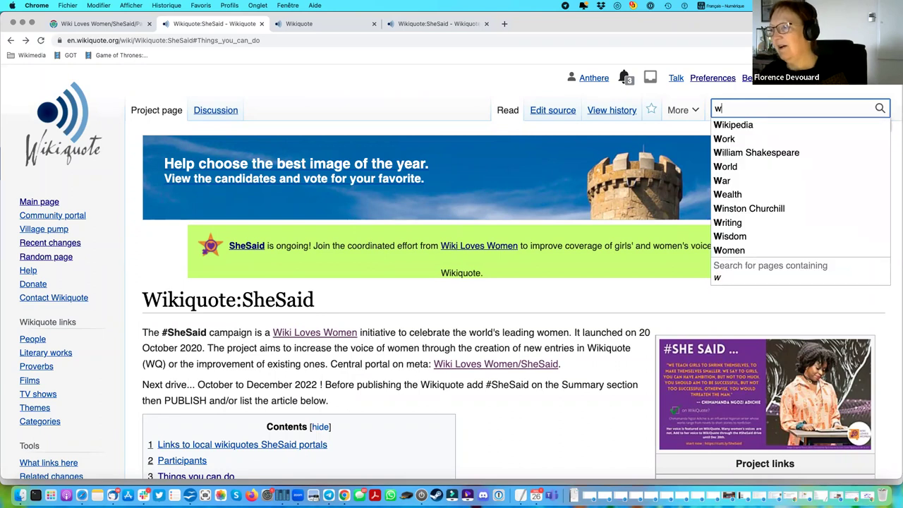
{"action": "key", "text": "BackSpace"}
{"action": "type", "text": "cre"}
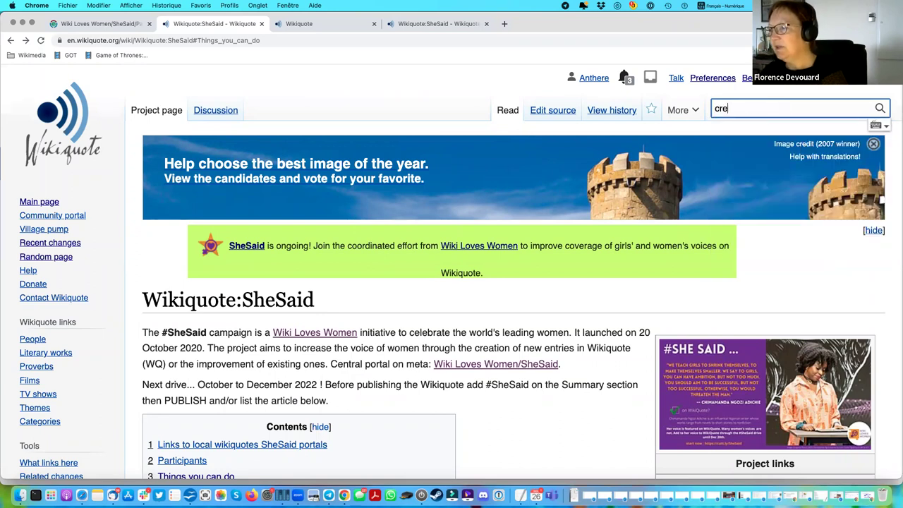
{"action": "type", "text": "ativity"}
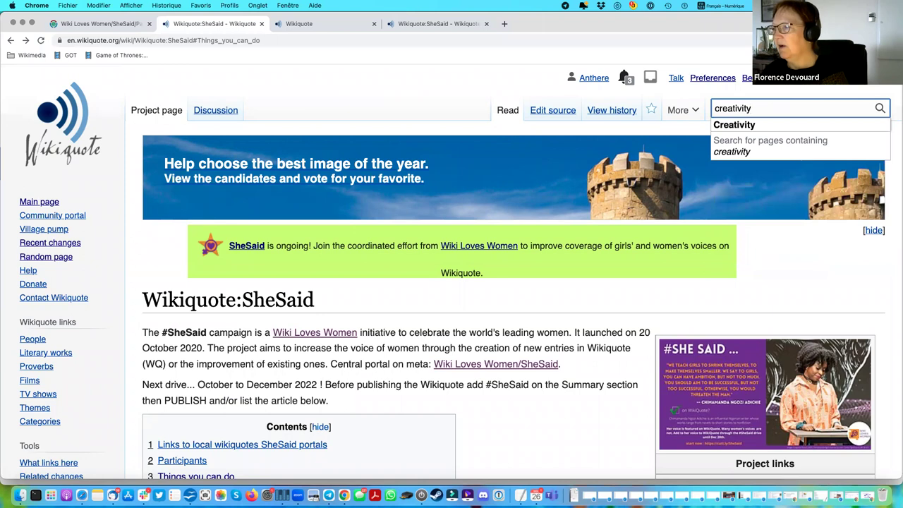
{"action": "key", "text": "Return"}
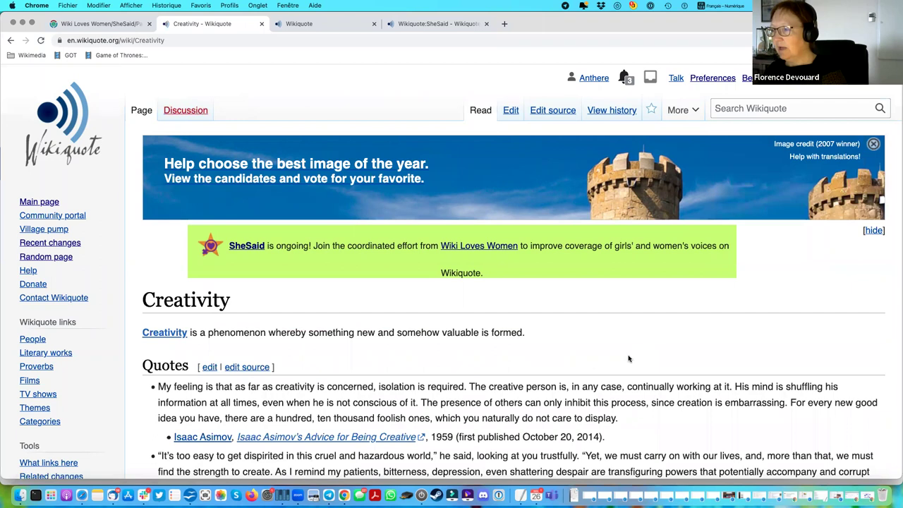
Scroll to the article's end and highlight Alexandra Stoddard's 'He awakens us' quote.
{"action": "scroll", "coordinate": [628, 358], "scroll_direction": "down", "scroll_amount": 3}
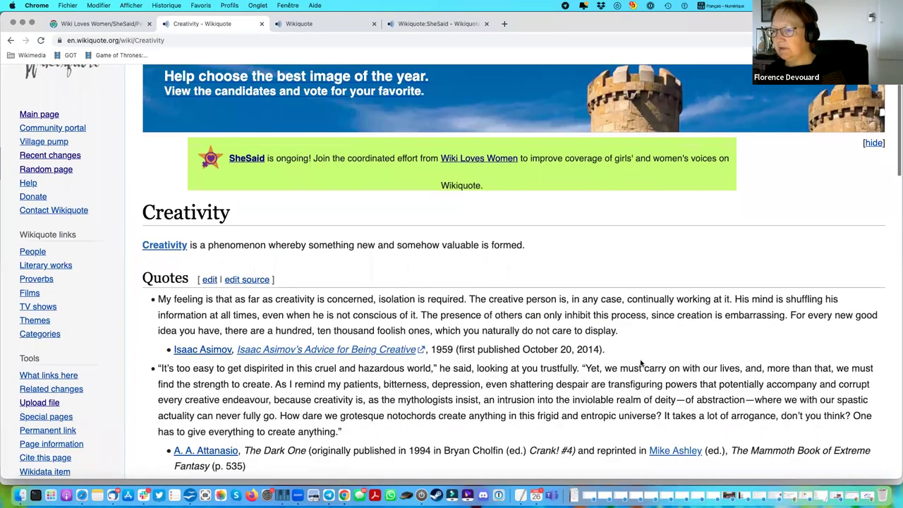
{"action": "scroll", "coordinate": [641, 363], "scroll_direction": "down", "scroll_amount": 2}
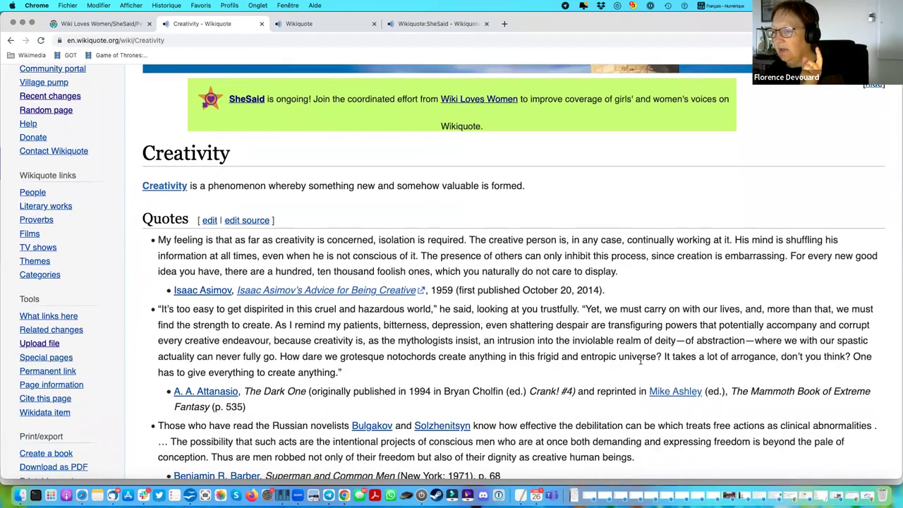
{"action": "scroll", "coordinate": [641, 361], "scroll_direction": "down", "scroll_amount": 12}
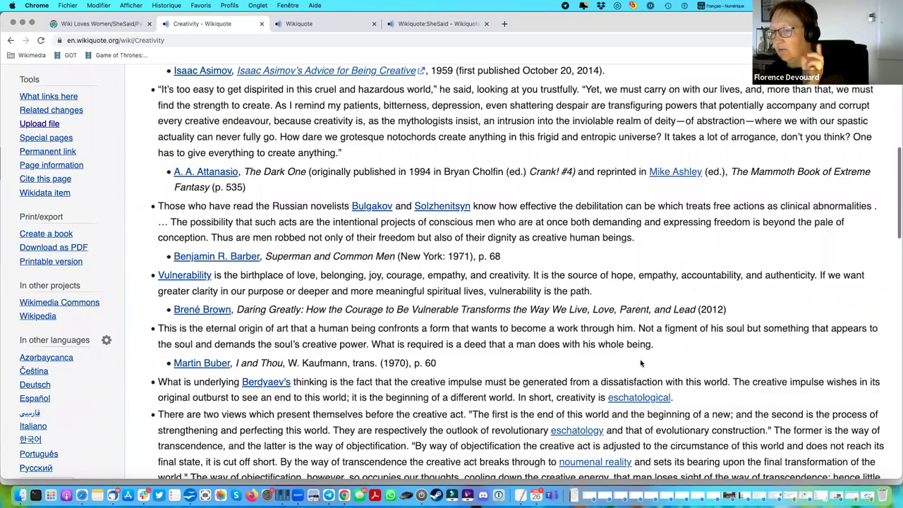
{"action": "scroll", "coordinate": [642, 363], "scroll_direction": "down", "scroll_amount": 10}
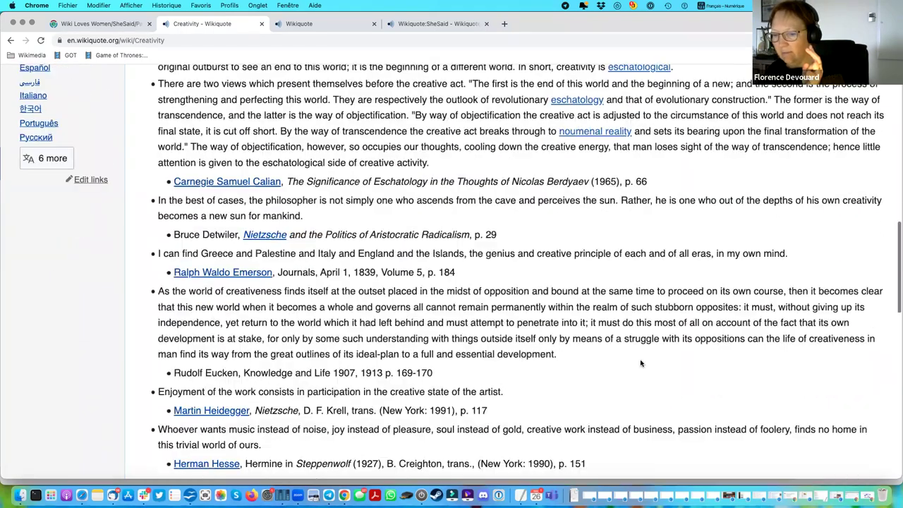
{"action": "scroll", "coordinate": [640, 360], "scroll_direction": "down", "scroll_amount": 9}
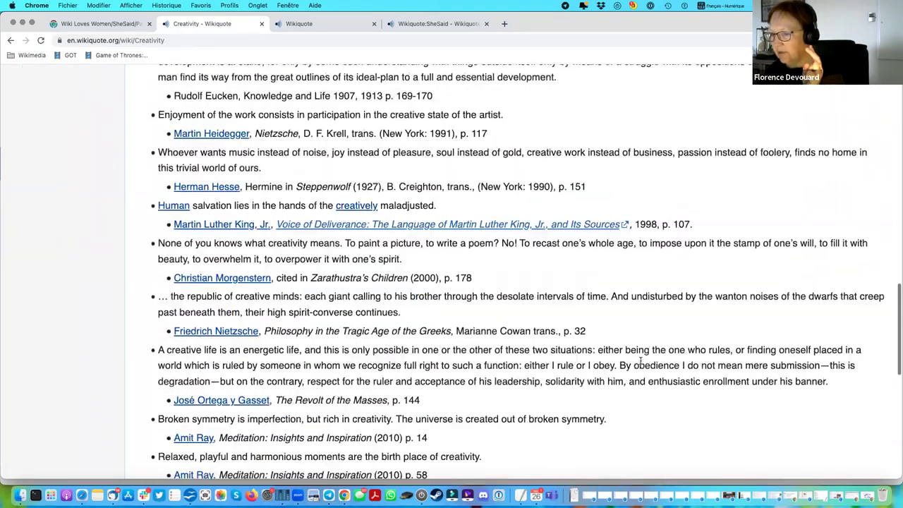
{"action": "scroll", "coordinate": [640, 362], "scroll_direction": "down", "scroll_amount": 9}
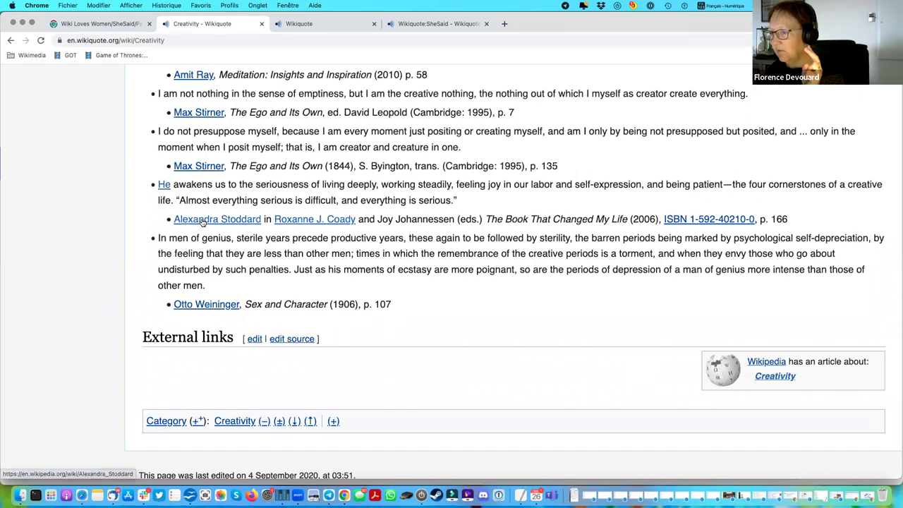
{"action": "left_click_drag", "start_coordinate": [792, 218], "coordinate": [124, 186]}
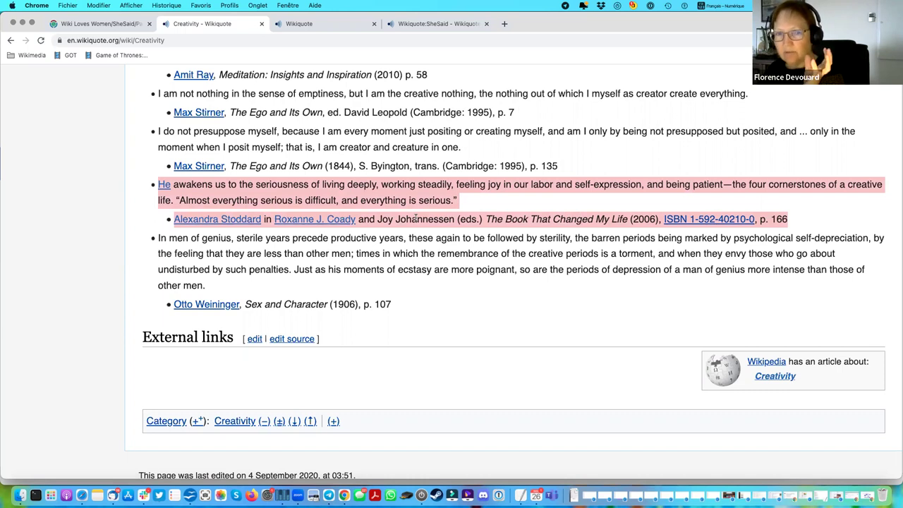
Scroll back to the top and return to the previous page with Cmd+[.
{"action": "scroll", "coordinate": [418, 219], "scroll_direction": "up", "scroll_amount": 2}
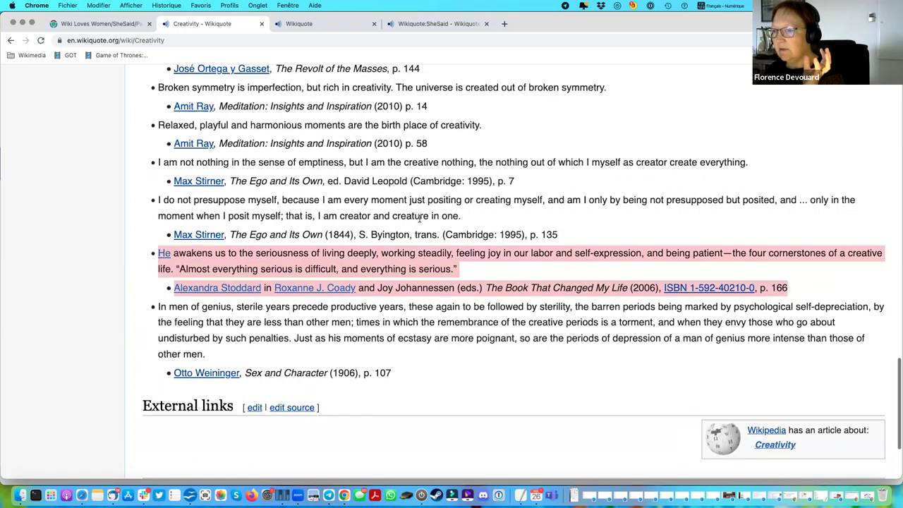
{"action": "scroll", "coordinate": [420, 195], "scroll_direction": "up", "scroll_amount": 1}
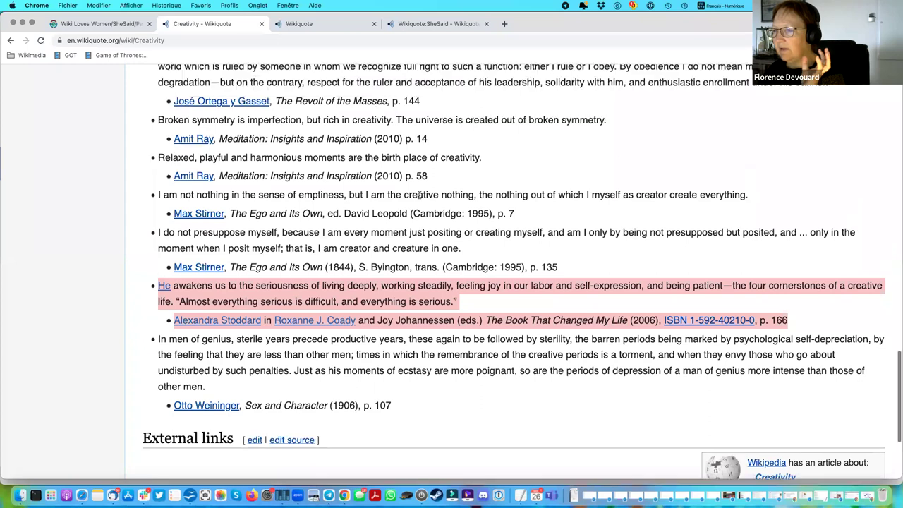
{"action": "scroll", "coordinate": [440, 202], "scroll_direction": "up", "scroll_amount": 5}
{"action": "scroll", "coordinate": [440, 202], "scroll_direction": "up", "scroll_amount": 6}
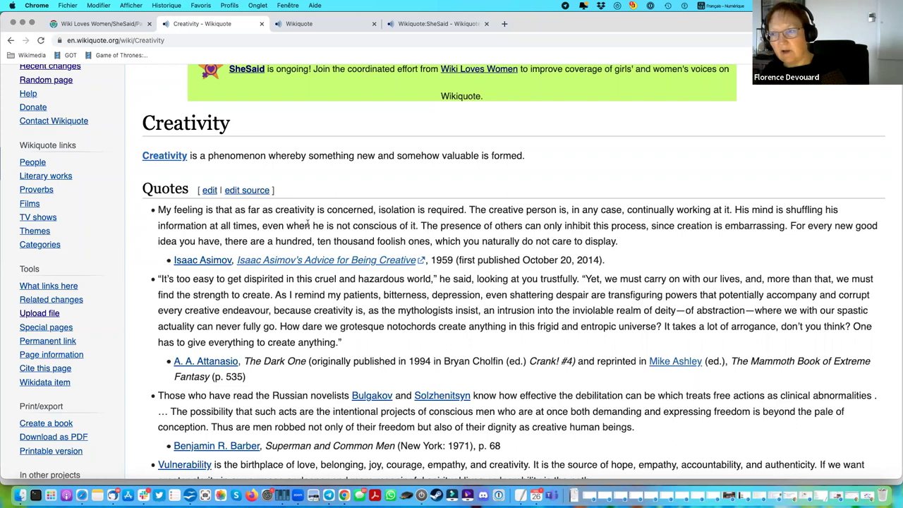
{"action": "key", "text": "super+bracketleft"}
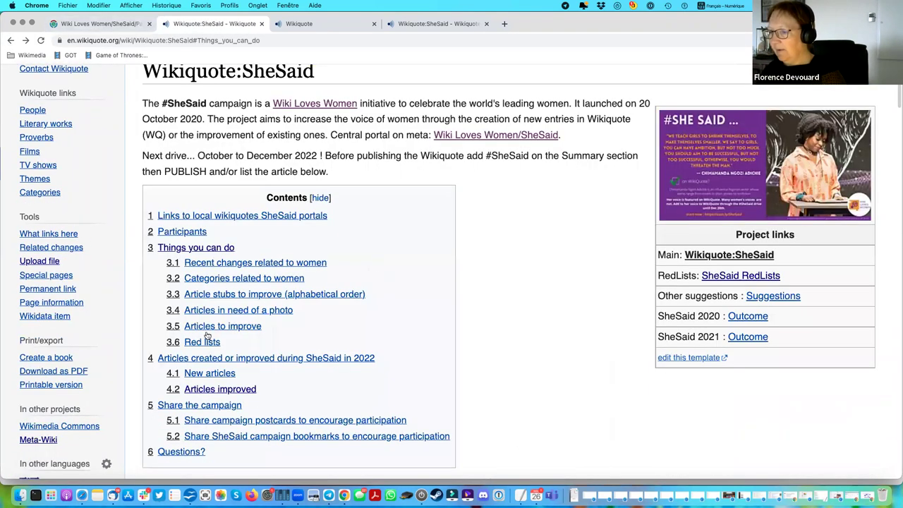
Jump to Things you can do and scroll past recent-changes links and stubs to Red lists.
{"action": "left_click", "coordinate": [206, 251]}
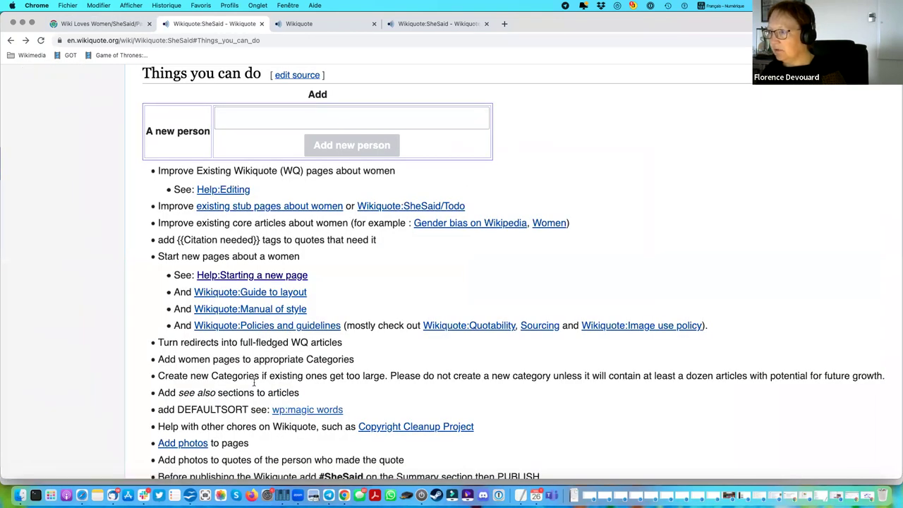
{"action": "scroll", "coordinate": [254, 382], "scroll_direction": "down", "scroll_amount": 1}
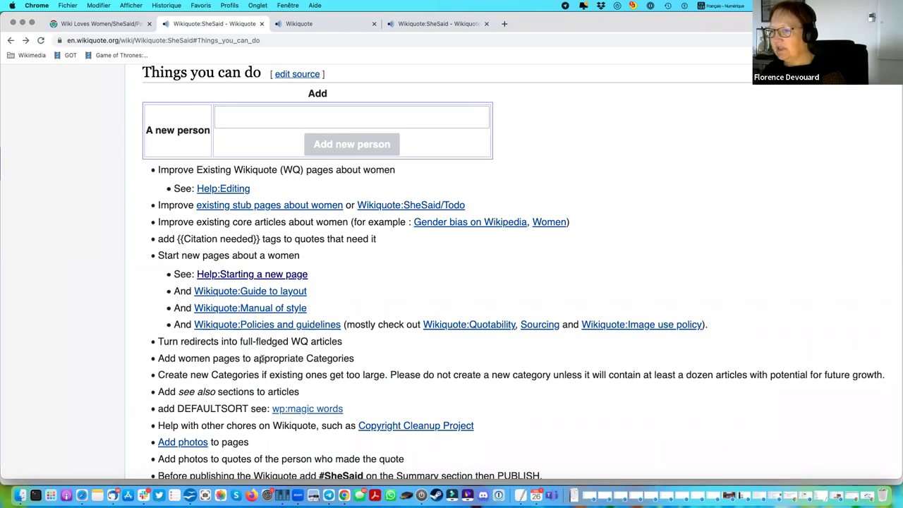
{"action": "scroll", "coordinate": [261, 360], "scroll_direction": "down", "scroll_amount": 5}
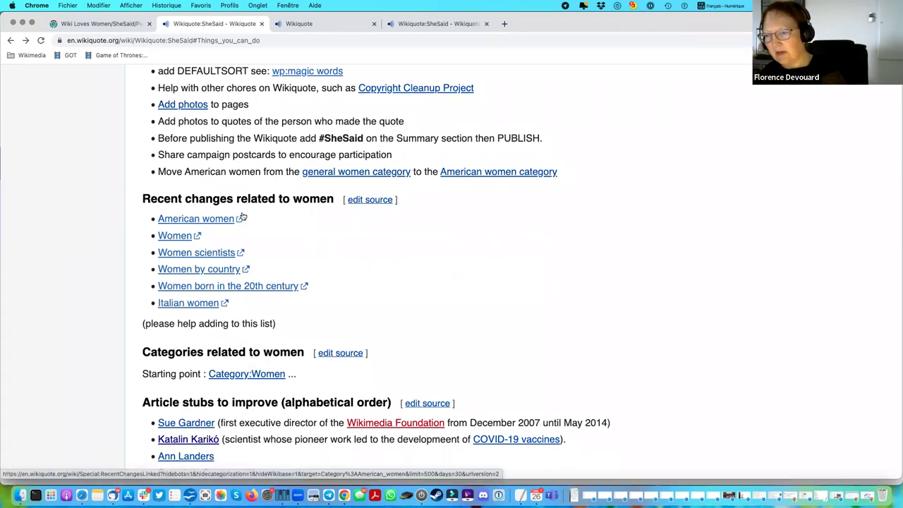
{"action": "scroll", "coordinate": [422, 296], "scroll_direction": "down", "scroll_amount": 3}
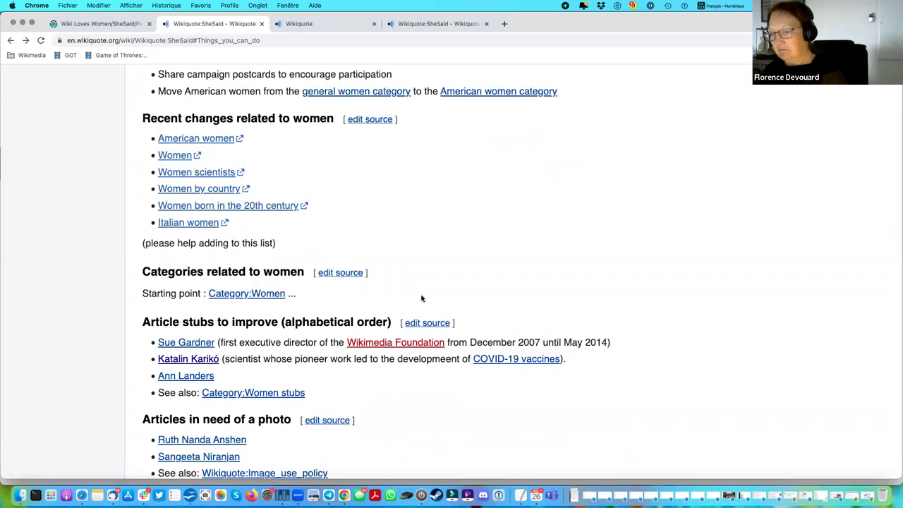
{"action": "scroll", "coordinate": [422, 297], "scroll_direction": "down", "scroll_amount": 1}
{"action": "scroll", "coordinate": [422, 298], "scroll_direction": "down", "scroll_amount": 15}
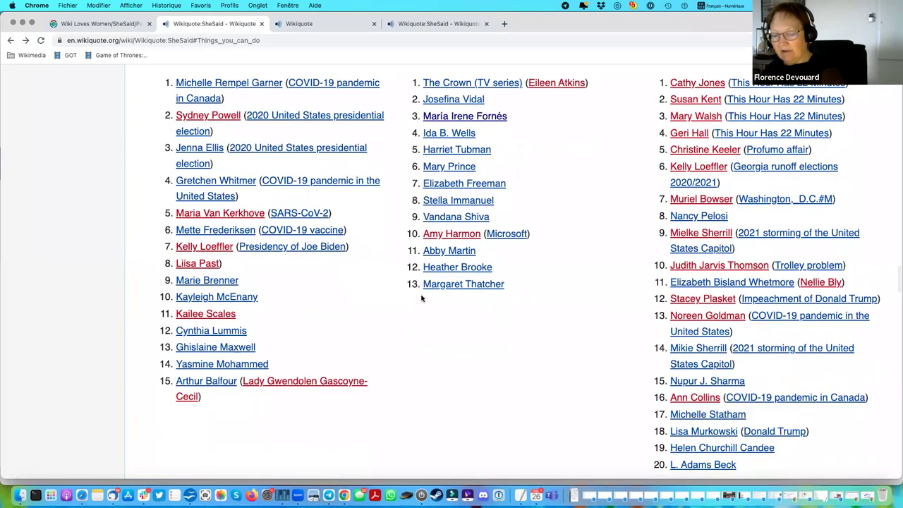
{"action": "scroll", "coordinate": [422, 298], "scroll_direction": "down", "scroll_amount": 6}
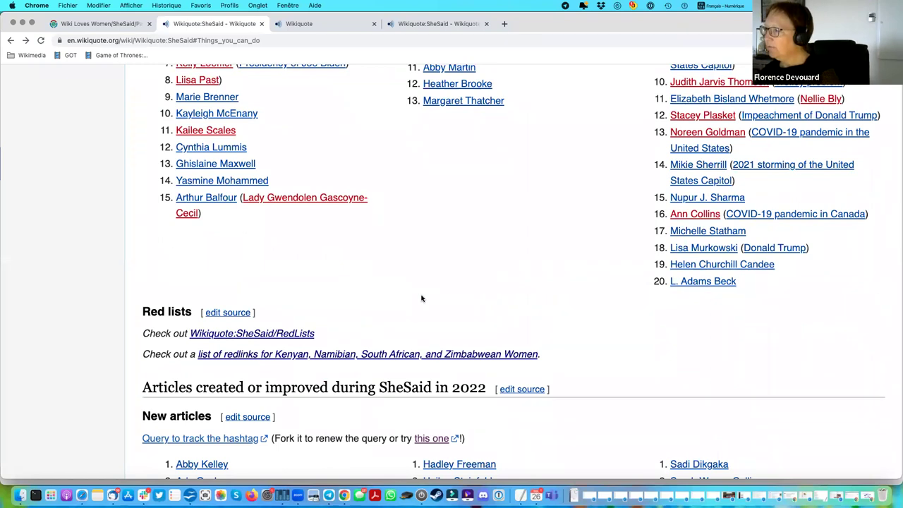
Reload the SheSaid page and copy the name 'Sydney Powell' from the Biographies list.
{"action": "key", "text": "super+r"}
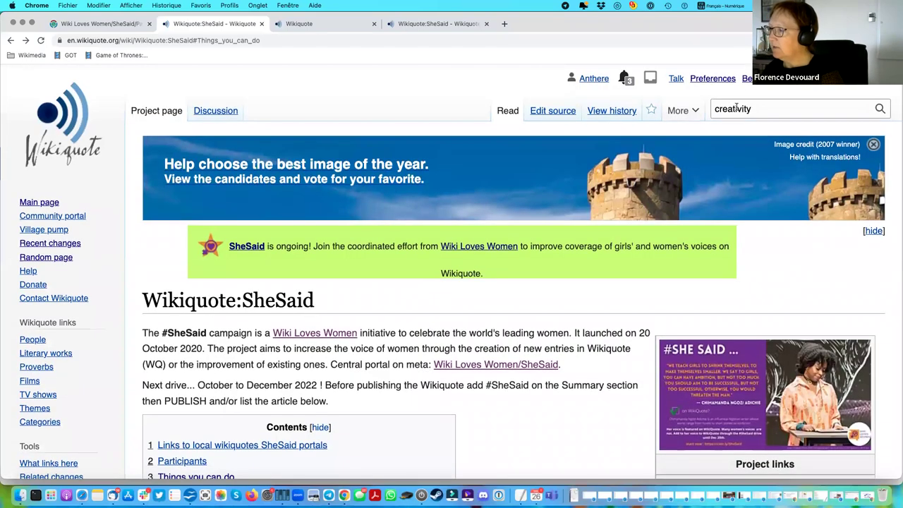
{"action": "double_click", "coordinate": [735, 108]}
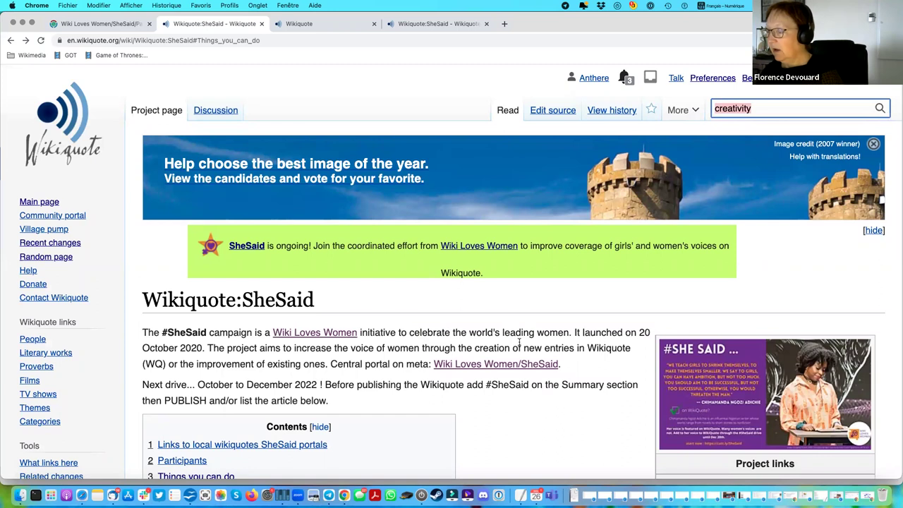
{"action": "scroll", "coordinate": [519, 346], "scroll_direction": "down", "scroll_amount": 15}
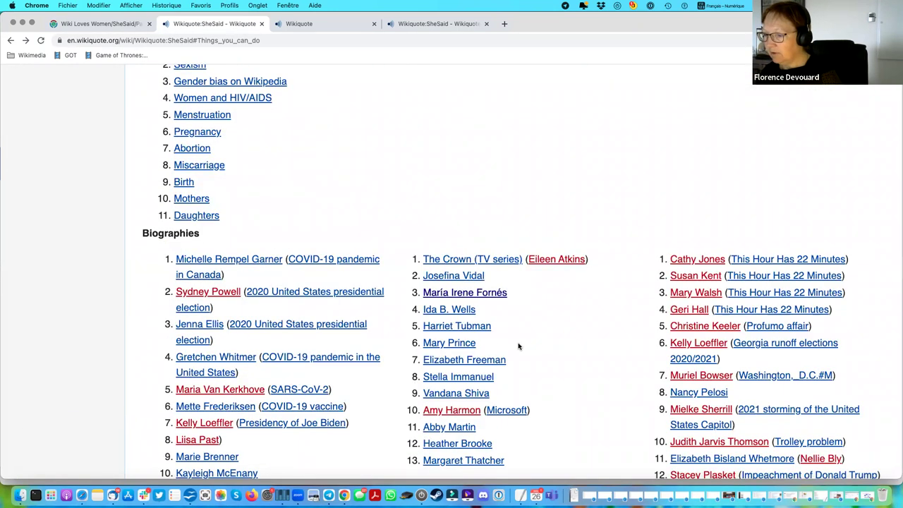
{"action": "scroll", "coordinate": [519, 346], "scroll_direction": "down", "scroll_amount": 1}
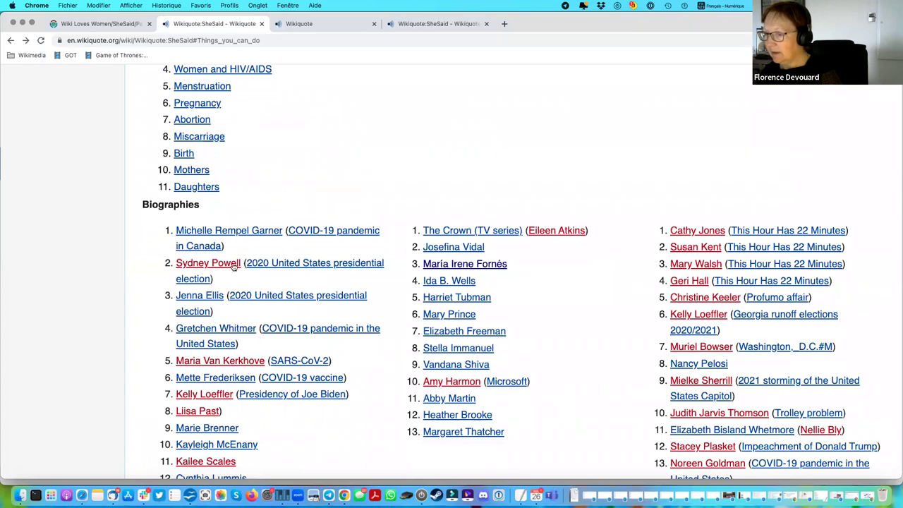
{"action": "left_click_drag", "start_coordinate": [242, 263], "coordinate": [178, 262]}
{"action": "key", "text": "super+c"}
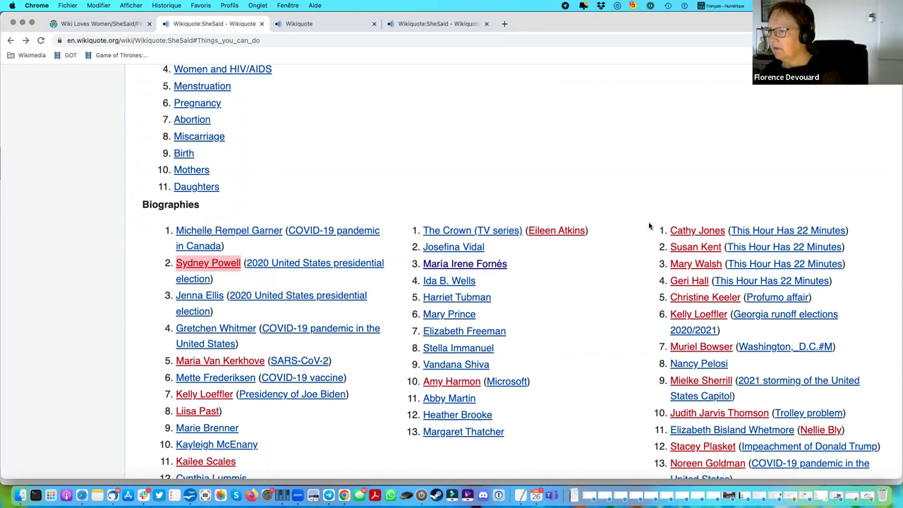
Search Wikiquote for 'Sydney Powell' and follow the link to create the missing page.
{"action": "scroll", "coordinate": [649, 224], "scroll_direction": "up", "scroll_amount": 20}
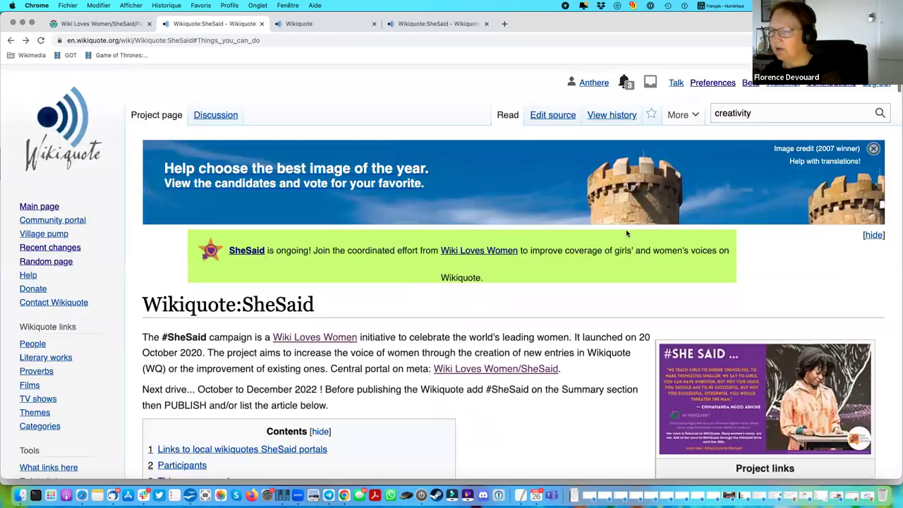
{"action": "double_click", "coordinate": [735, 108]}
{"action": "key", "text": "super+v"}
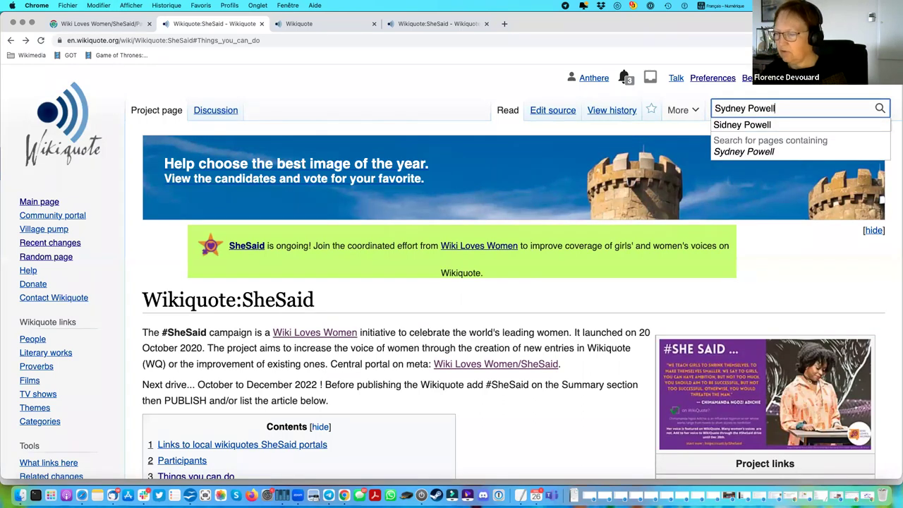
{"action": "key", "text": "Return"}
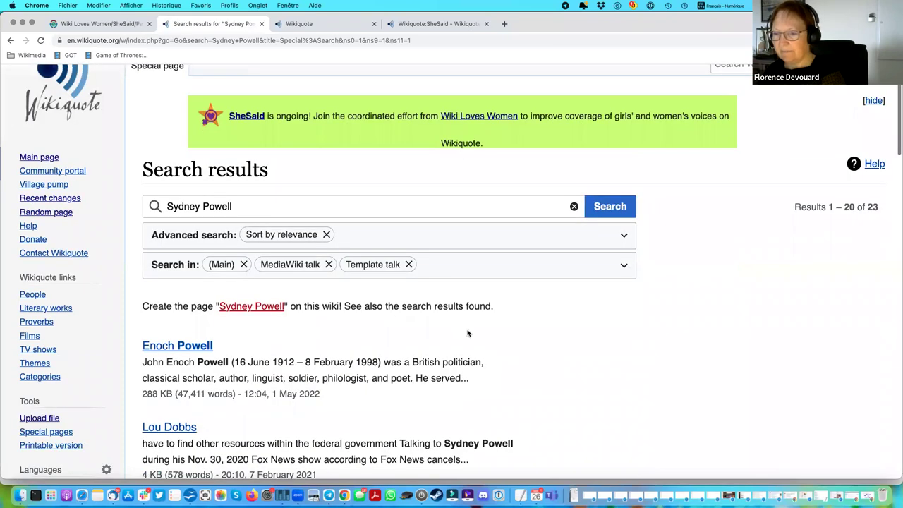
{"action": "left_click", "coordinate": [247, 309]}
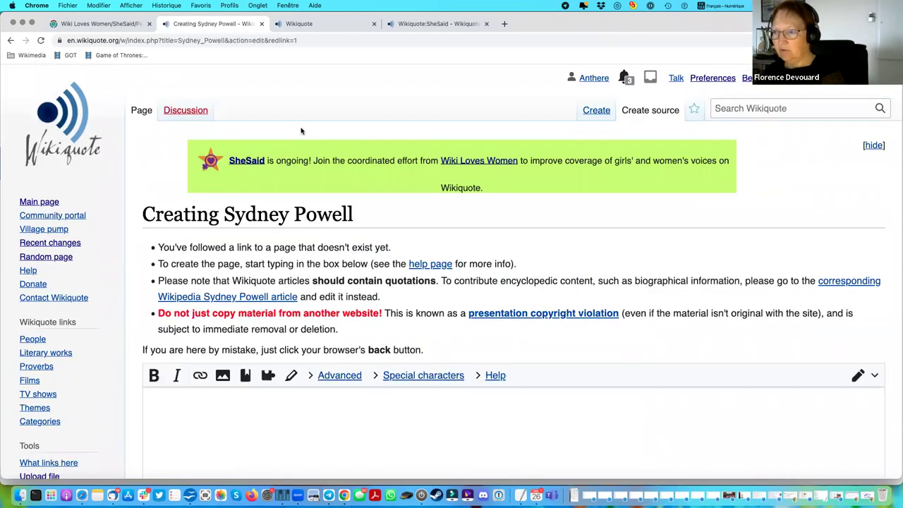
Scroll through the empty source editor of the Creating Sydney Powell page.
{"action": "scroll", "coordinate": [300, 130], "scroll_direction": "down", "scroll_amount": 3}
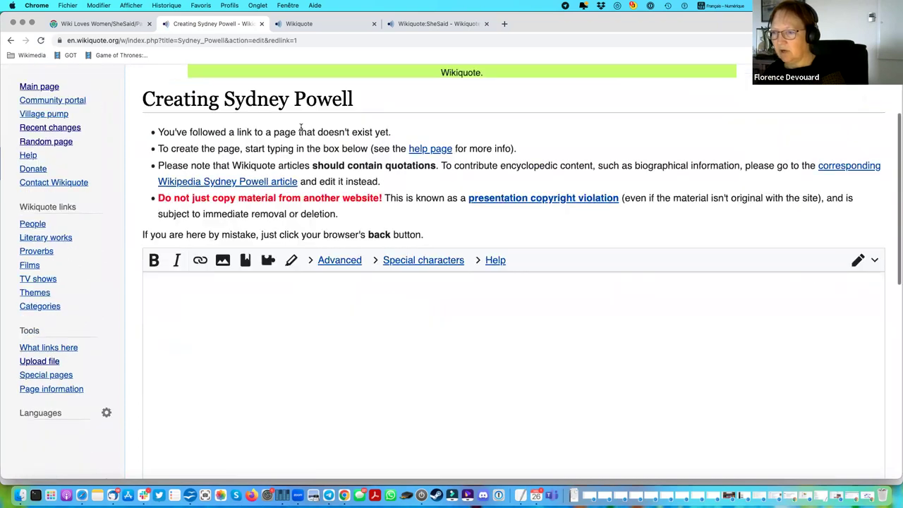
{"action": "scroll", "coordinate": [300, 128], "scroll_direction": "down", "scroll_amount": 8}
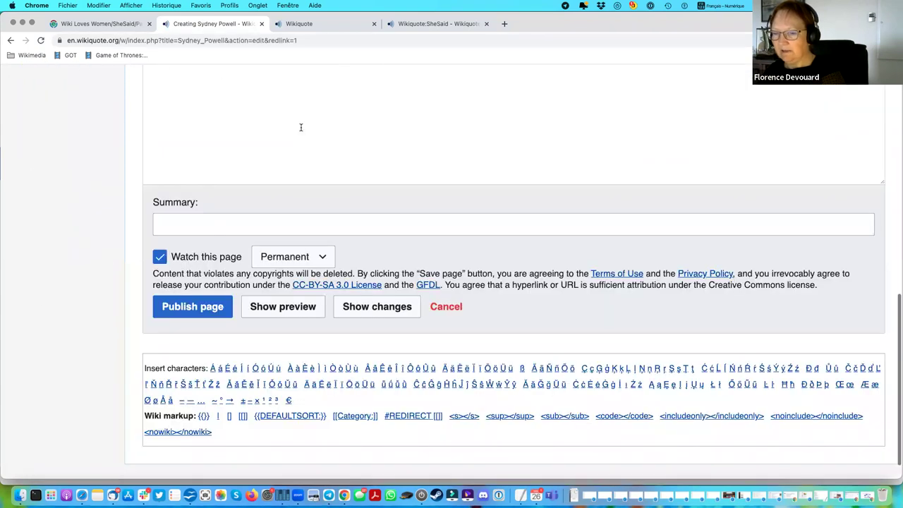
{"action": "scroll", "coordinate": [300, 127], "scroll_direction": "up", "scroll_amount": 9}
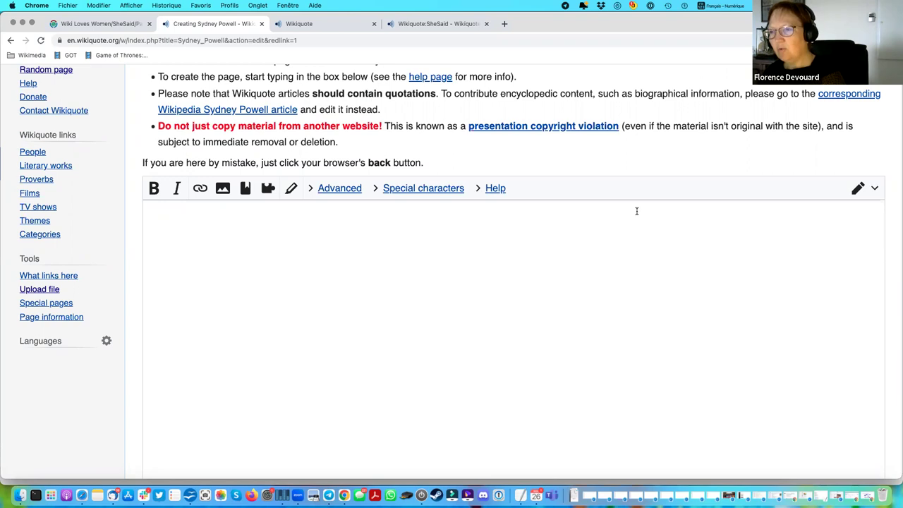
{"action": "scroll", "coordinate": [636, 211], "scroll_direction": "up", "scroll_amount": 2}
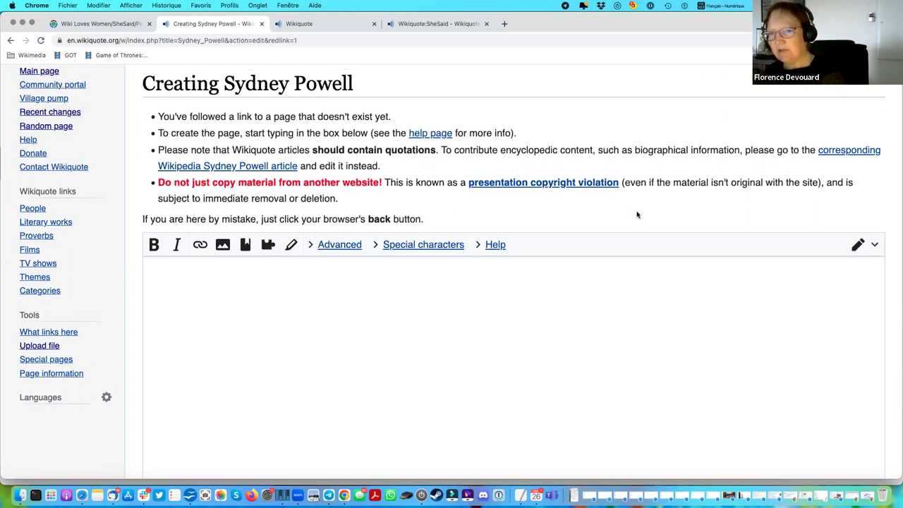
{"action": "scroll", "coordinate": [636, 214], "scroll_direction": "up", "scroll_amount": 1}
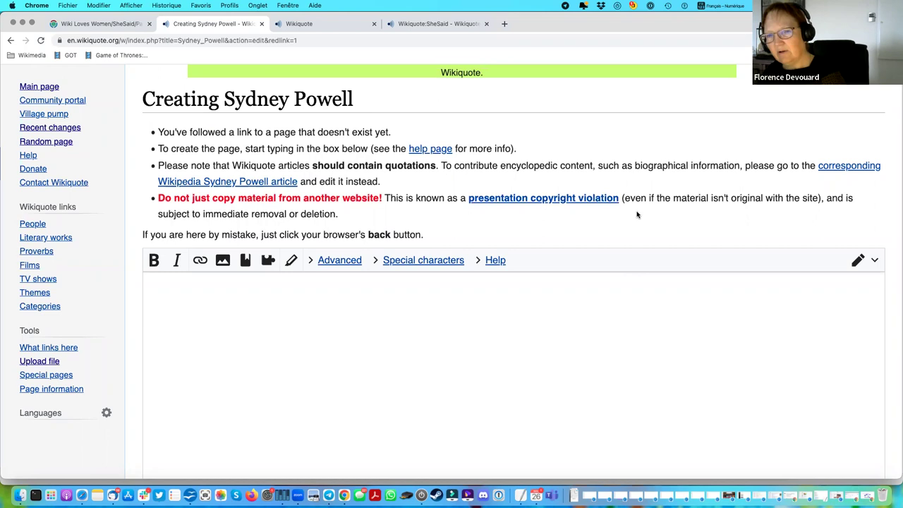
{"action": "scroll", "coordinate": [637, 215], "scroll_direction": "up", "scroll_amount": 5}
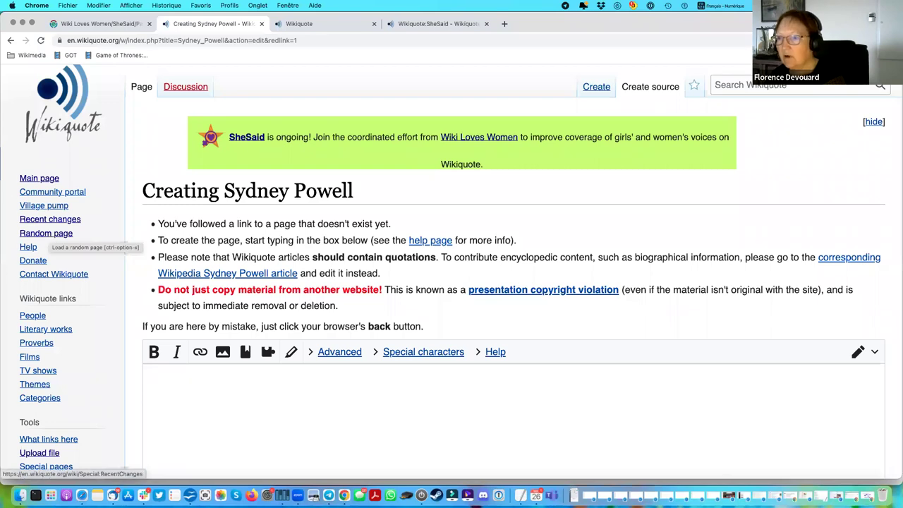
Leave the editor and return to the SheSaid campaign page.
{"action": "left_click", "coordinate": [9, 41]}
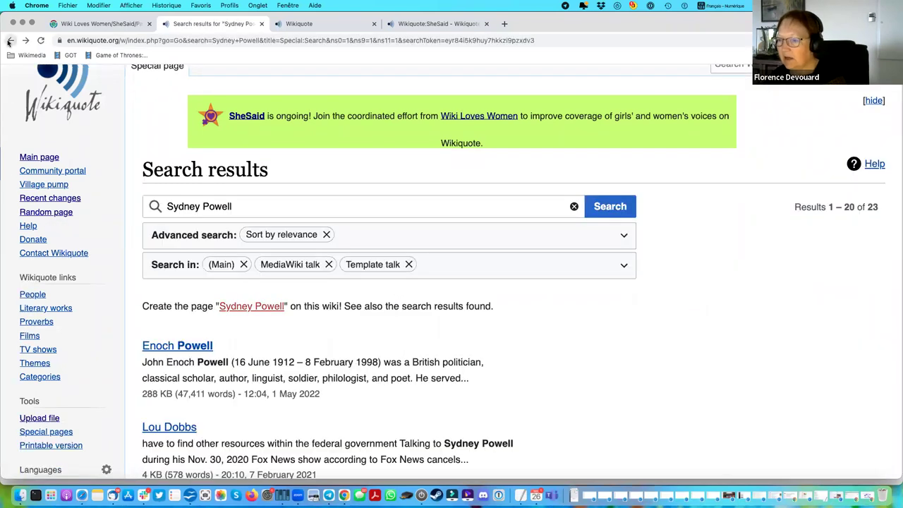
{"action": "left_click", "coordinate": [9, 42]}
{"action": "scroll", "coordinate": [324, 308], "scroll_direction": "down", "scroll_amount": 5}
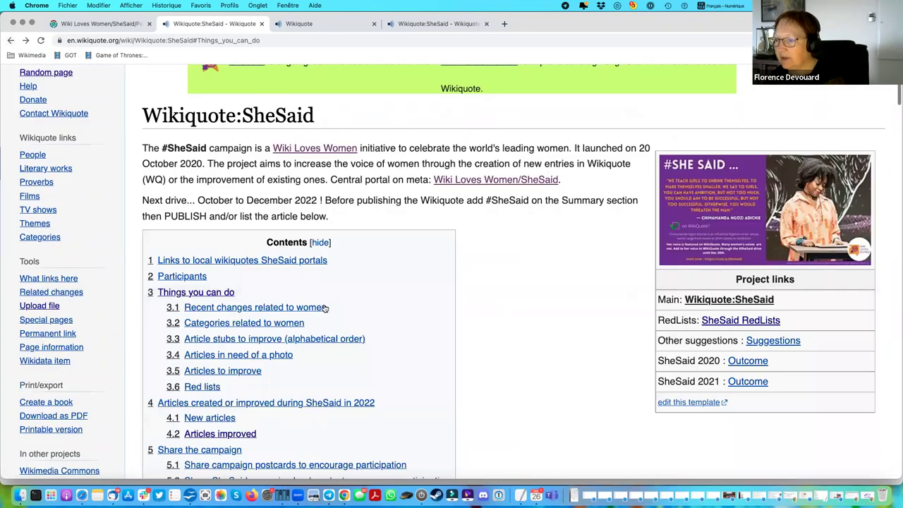
{"action": "scroll", "coordinate": [324, 305], "scroll_direction": "down", "scroll_amount": 5}
{"action": "scroll", "coordinate": [324, 305], "scroll_direction": "down", "scroll_amount": 8}
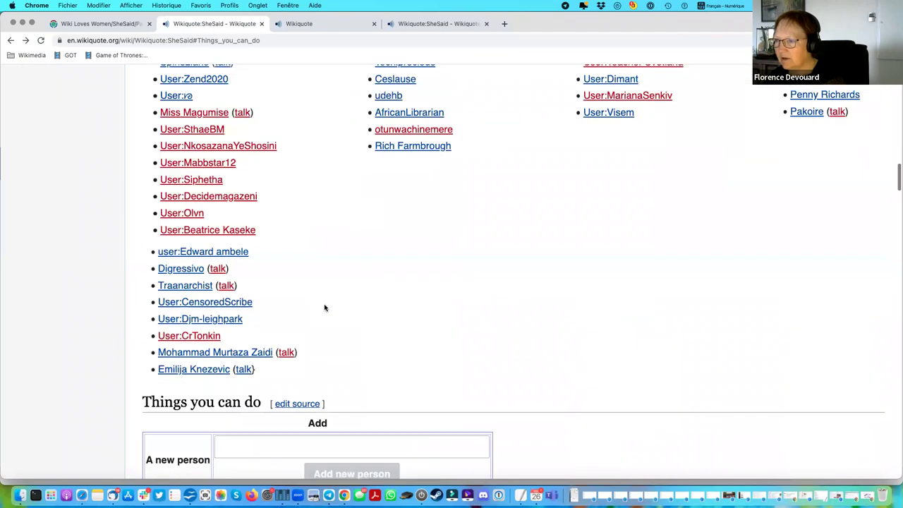
{"action": "scroll", "coordinate": [324, 307], "scroll_direction": "down", "scroll_amount": 10}
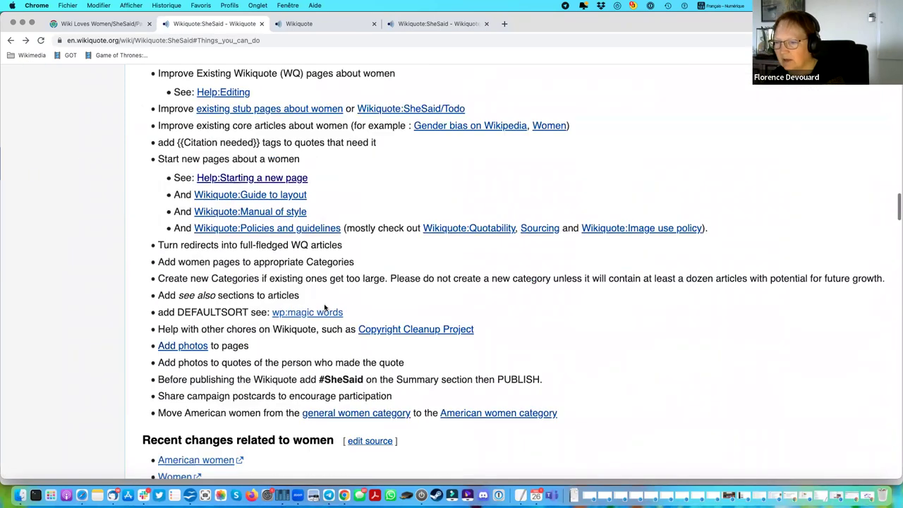
Open Abby Kelley from the 2022 New articles list in a new tab.
{"action": "scroll", "coordinate": [324, 307], "scroll_direction": "down", "scroll_amount": 10}
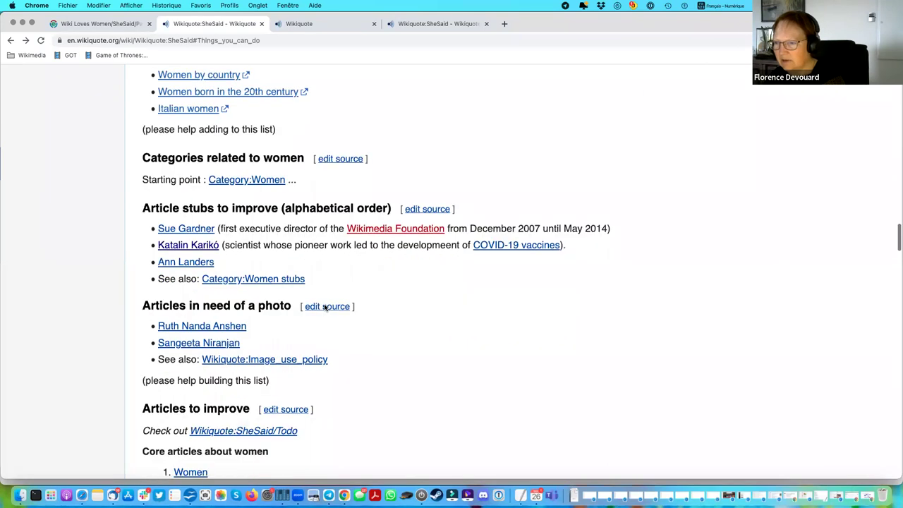
{"action": "scroll", "coordinate": [332, 313], "scroll_direction": "down", "scroll_amount": 5}
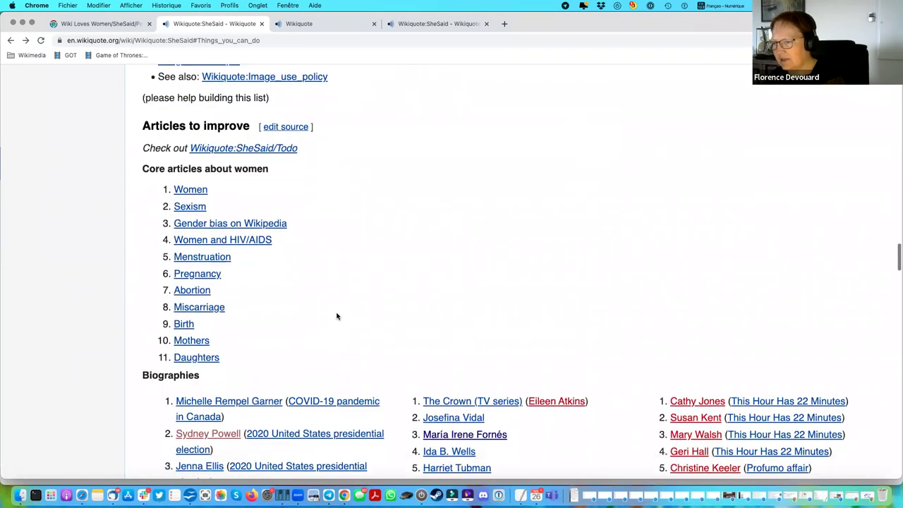
{"action": "scroll", "coordinate": [336, 317], "scroll_direction": "down", "scroll_amount": 10}
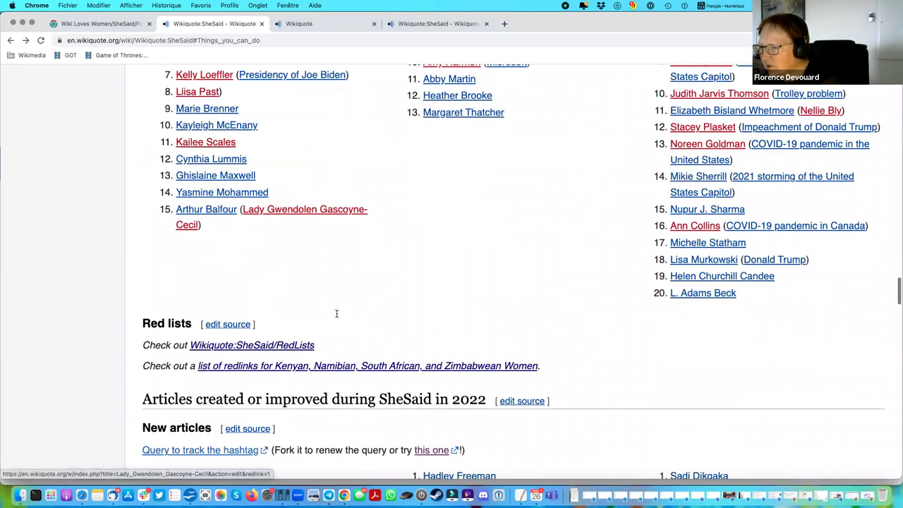
{"action": "scroll", "coordinate": [337, 313], "scroll_direction": "down", "scroll_amount": 2}
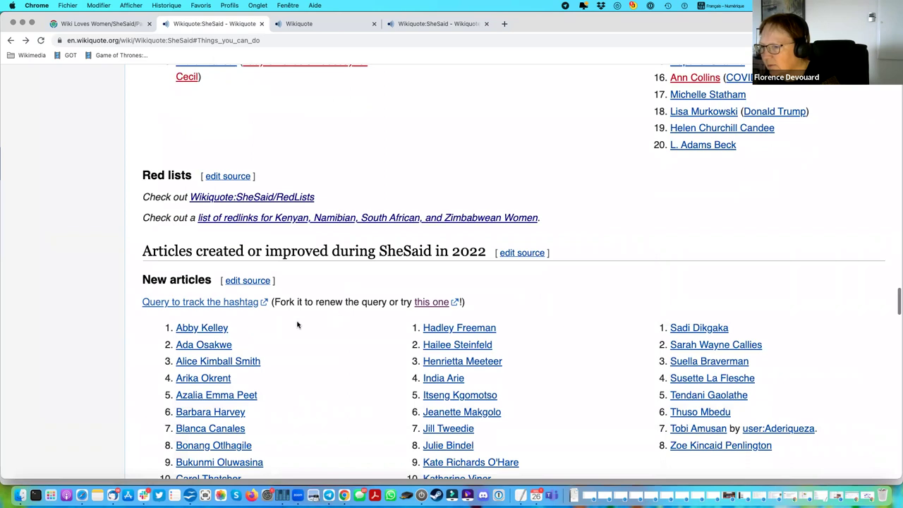
{"action": "right_click", "coordinate": [197, 333]}
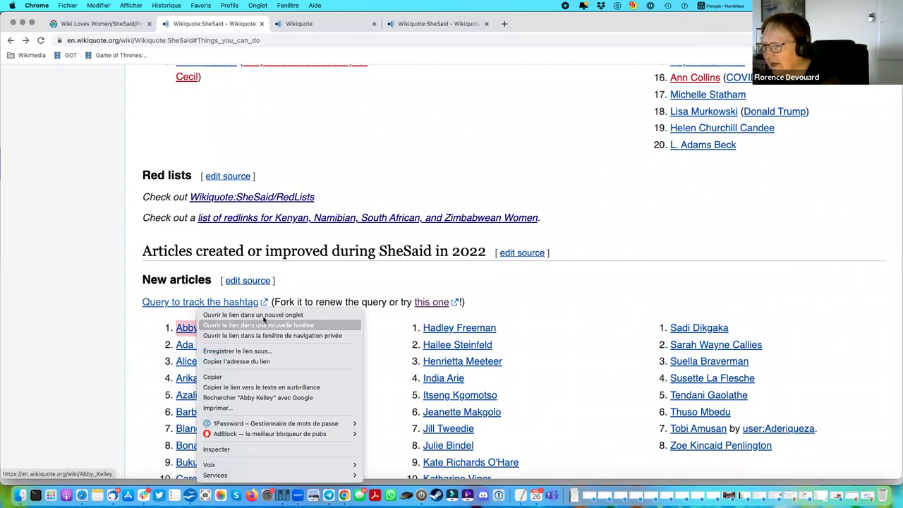
{"action": "left_click", "coordinate": [240, 314]}
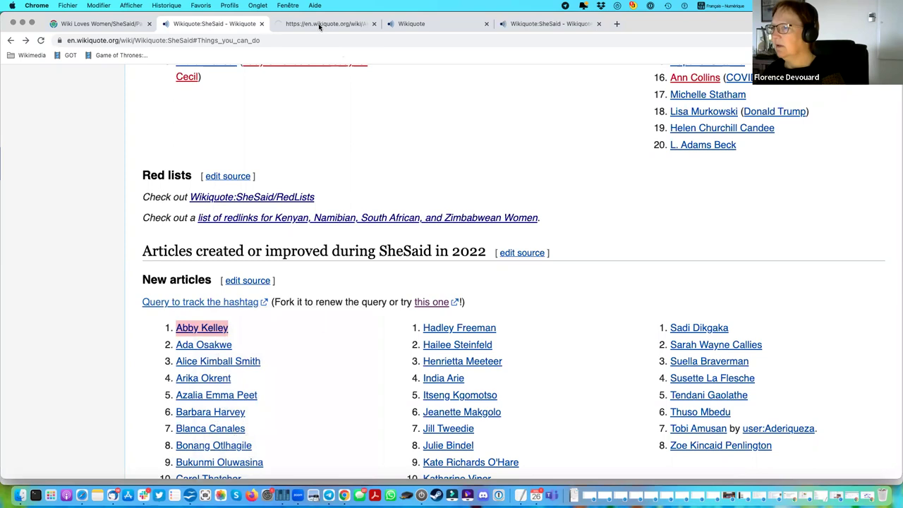
Switch to the Abby Kelley tab and skim her biography, portrait and first quotes.
{"action": "left_click", "coordinate": [319, 25]}
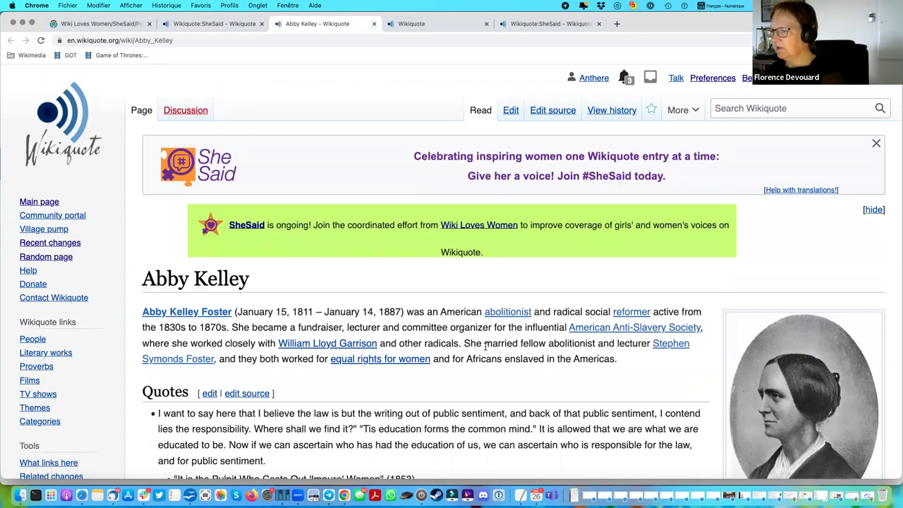
{"action": "scroll", "coordinate": [518, 346], "scroll_direction": "down", "scroll_amount": 2}
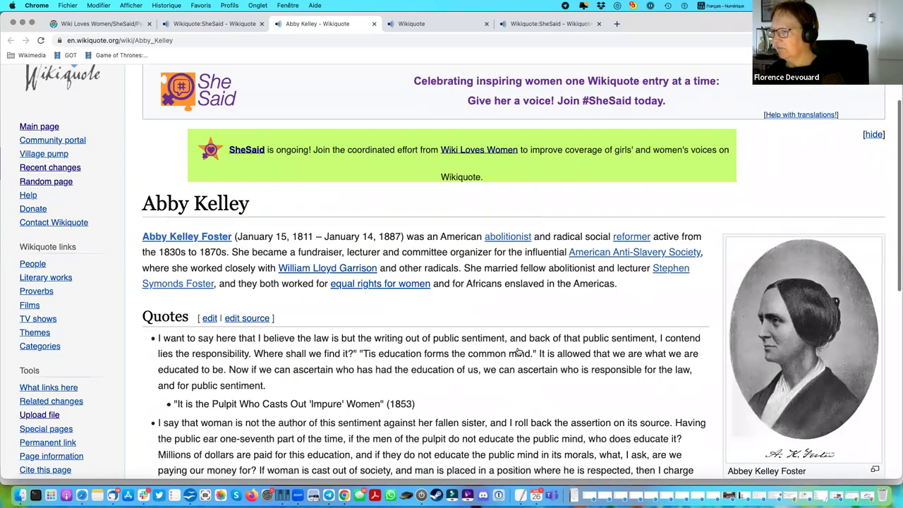
{"action": "scroll", "coordinate": [519, 347], "scroll_direction": "down", "scroll_amount": 10}
{"action": "scroll", "coordinate": [517, 349], "scroll_direction": "up", "scroll_amount": 12}
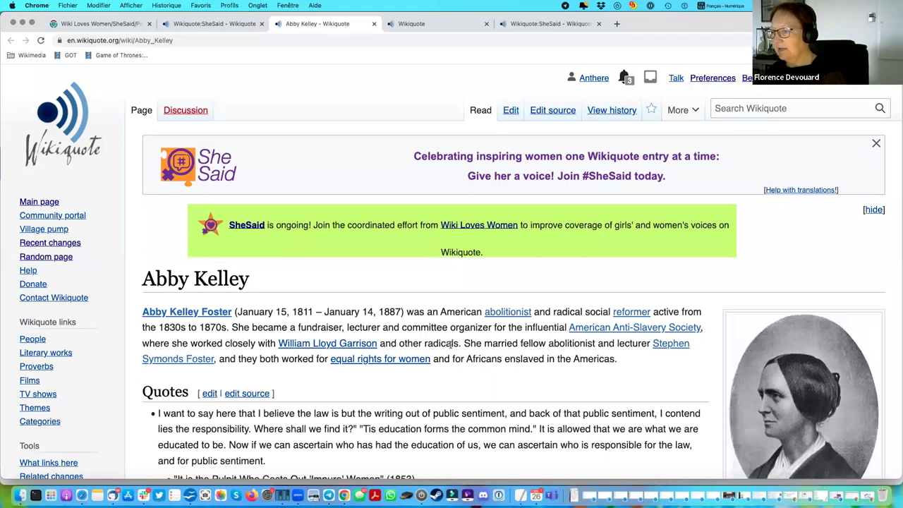
{"action": "scroll", "coordinate": [235, 307], "scroll_direction": "down", "scroll_amount": 1}
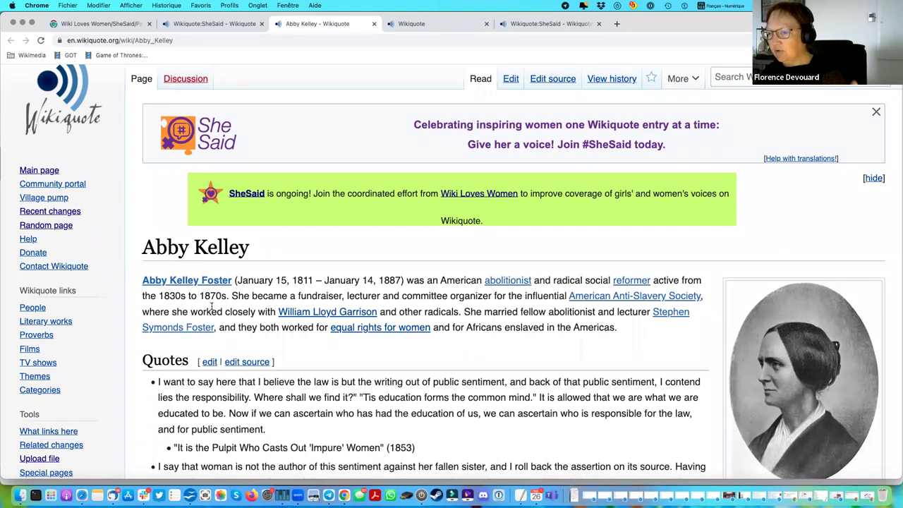
Open the 'Abby Kelley Foster' Wikipedia article in a new tab and view it.
{"action": "right_click", "coordinate": [179, 282]}
{"action": "left_click", "coordinate": [239, 288]}
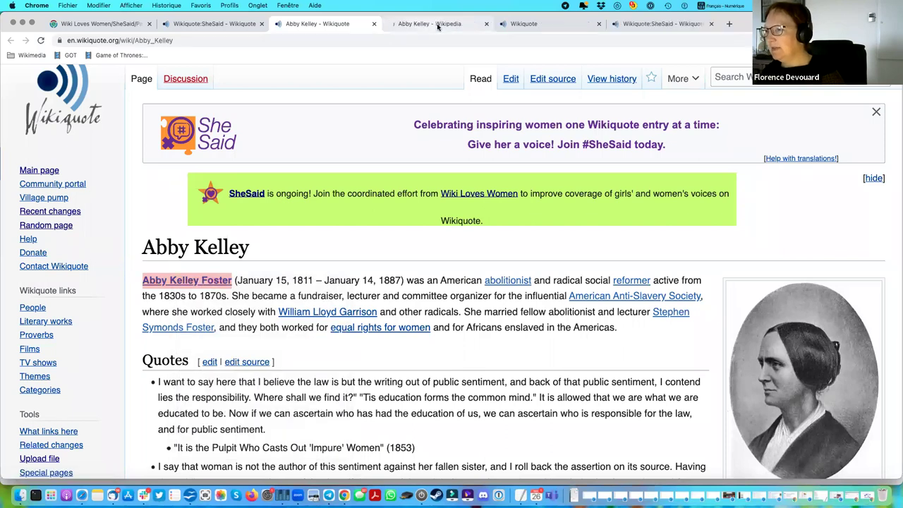
{"action": "left_click", "coordinate": [437, 25]}
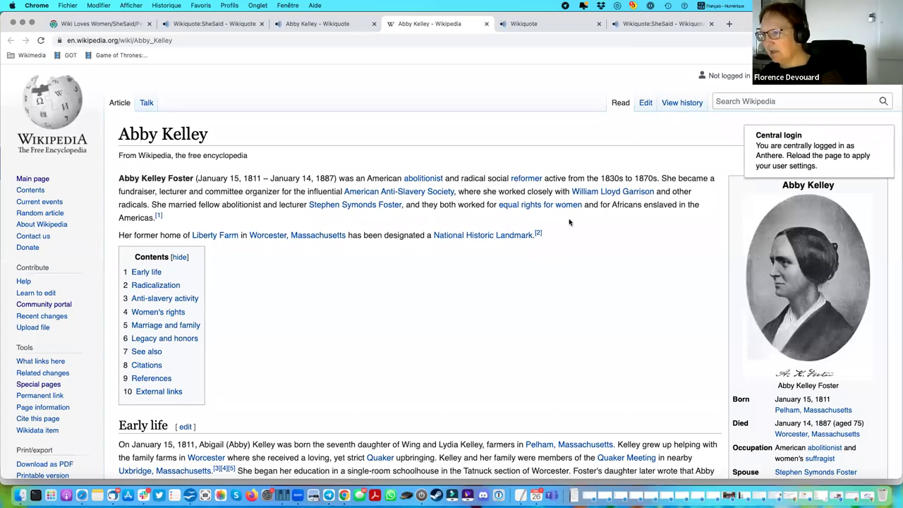
Select the Wikipedia introductory paragraph and go back to the Wikiquote article to compare intros.
{"action": "left_click", "coordinate": [330, 28]}
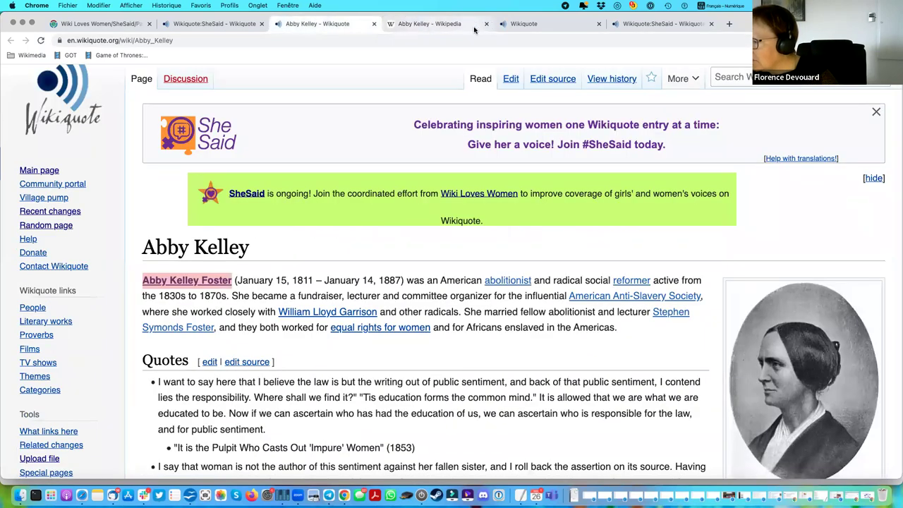
{"action": "left_click", "coordinate": [444, 27]}
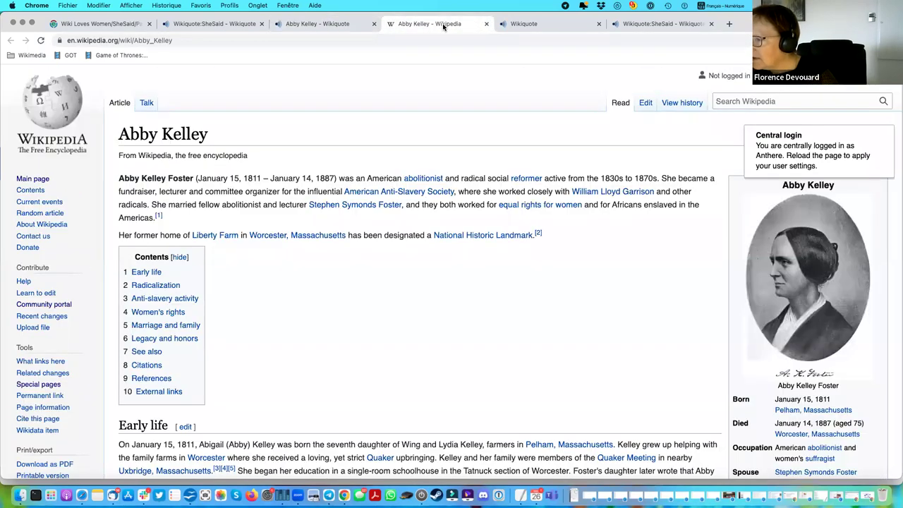
{"action": "left_click_drag", "start_coordinate": [120, 235], "coordinate": [543, 236]}
{"action": "left_click_drag", "start_coordinate": [170, 218], "coordinate": [111, 182]}
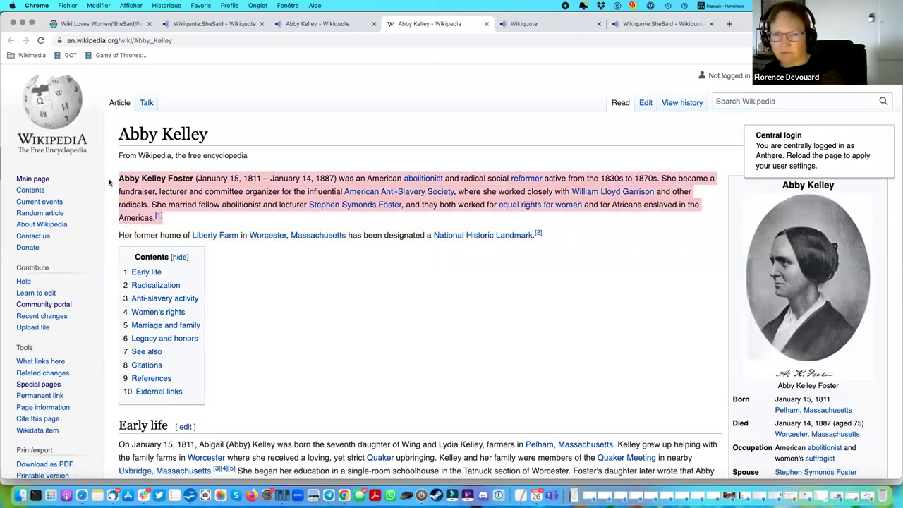
{"action": "left_click", "coordinate": [313, 26]}
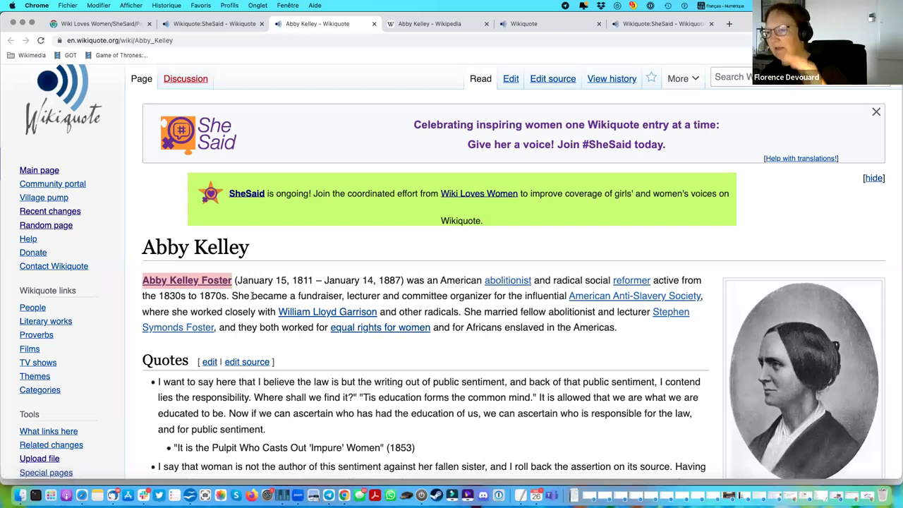
{"action": "scroll", "coordinate": [252, 295], "scroll_direction": "down", "scroll_amount": 3}
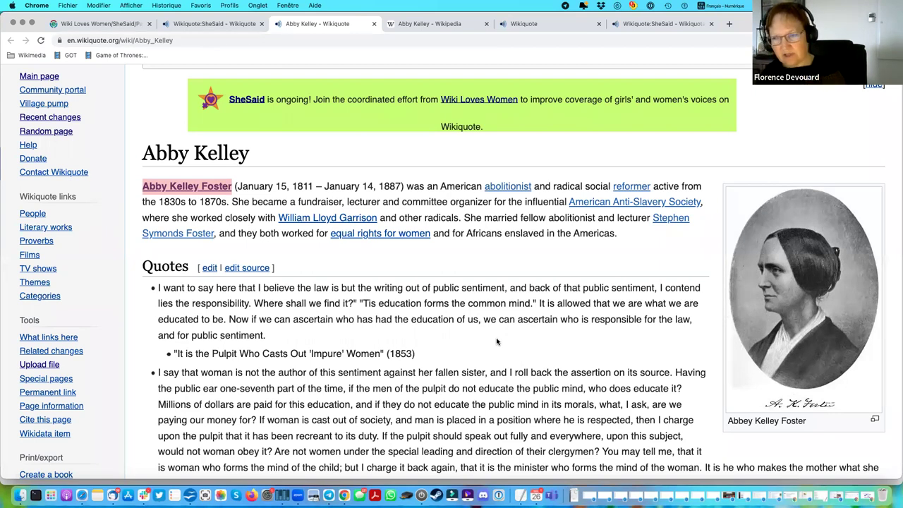
{"action": "scroll", "coordinate": [497, 342], "scroll_direction": "down", "scroll_amount": 3}
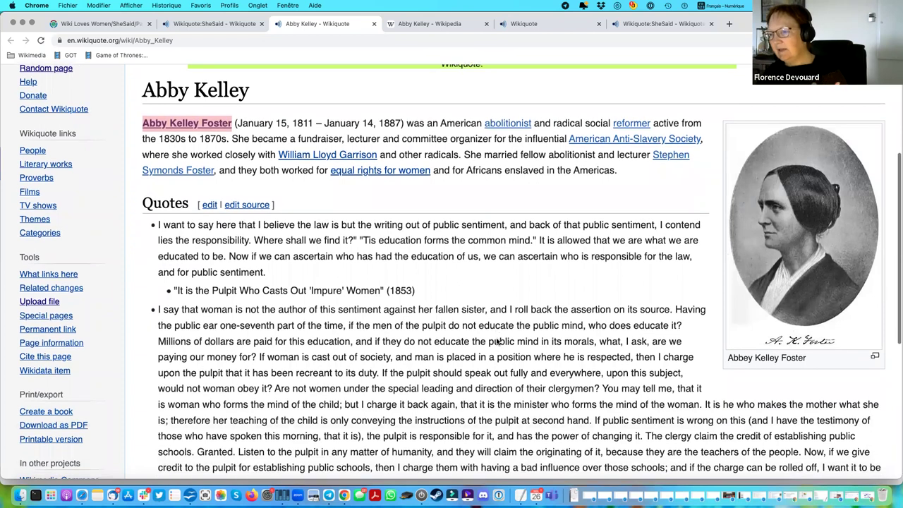
{"action": "scroll", "coordinate": [497, 342], "scroll_direction": "down", "scroll_amount": 3}
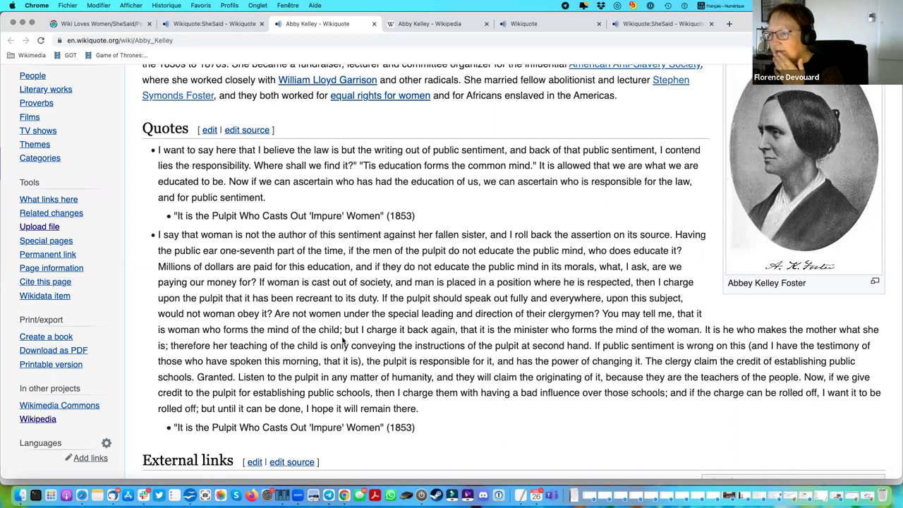
{"action": "scroll", "coordinate": [343, 341], "scroll_direction": "down", "scroll_amount": 3}
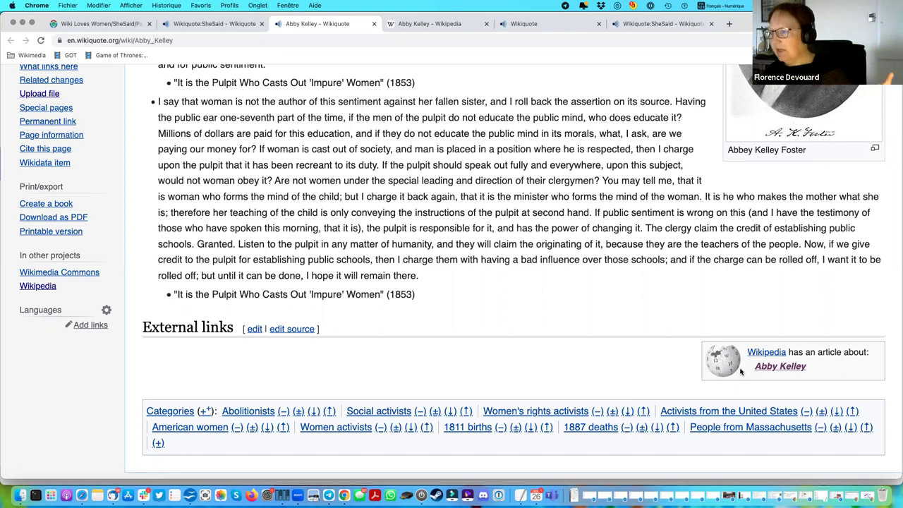
{"action": "scroll", "coordinate": [740, 374], "scroll_direction": "up", "scroll_amount": 15}
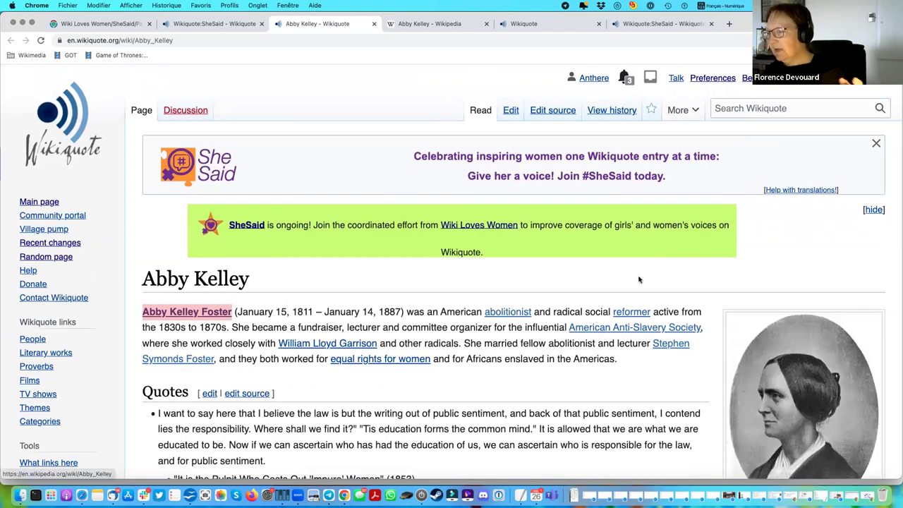
{"action": "scroll", "coordinate": [639, 278], "scroll_direction": "down", "scroll_amount": 15}
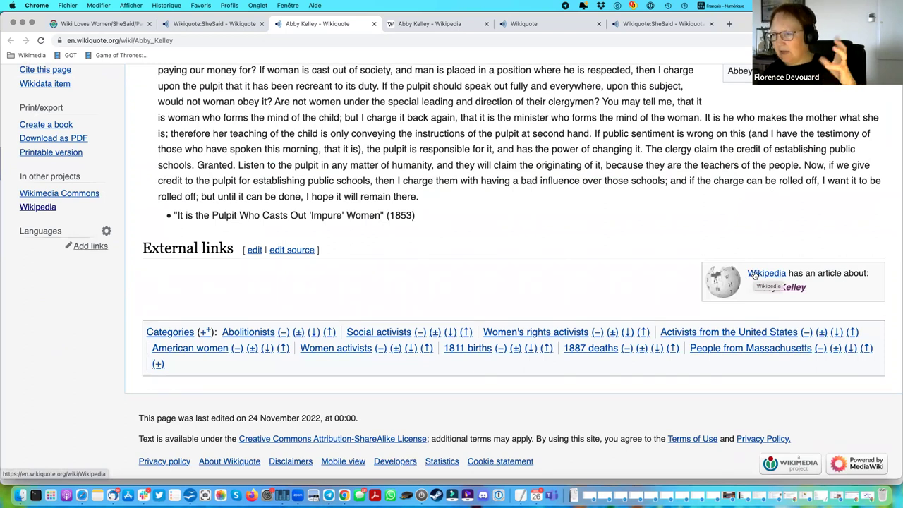
{"action": "scroll", "coordinate": [755, 275], "scroll_direction": "up", "scroll_amount": 4}
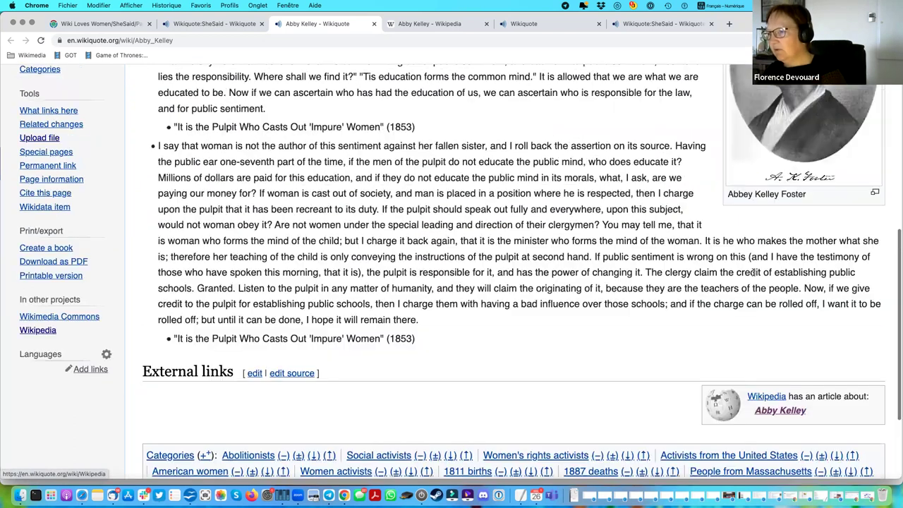
{"action": "scroll", "coordinate": [754, 271], "scroll_direction": "up", "scroll_amount": 6}
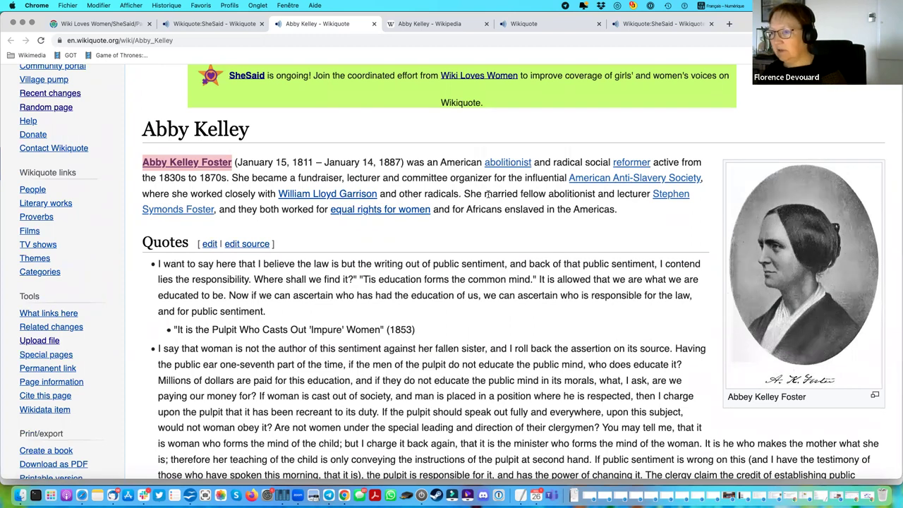
{"action": "scroll", "coordinate": [523, 220], "scroll_direction": "up", "scroll_amount": 3}
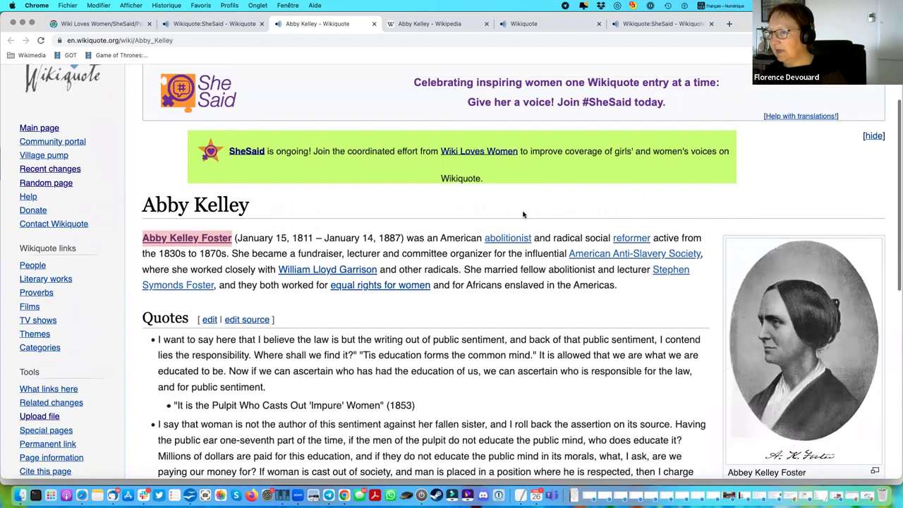
{"action": "left_click", "coordinate": [208, 26]}
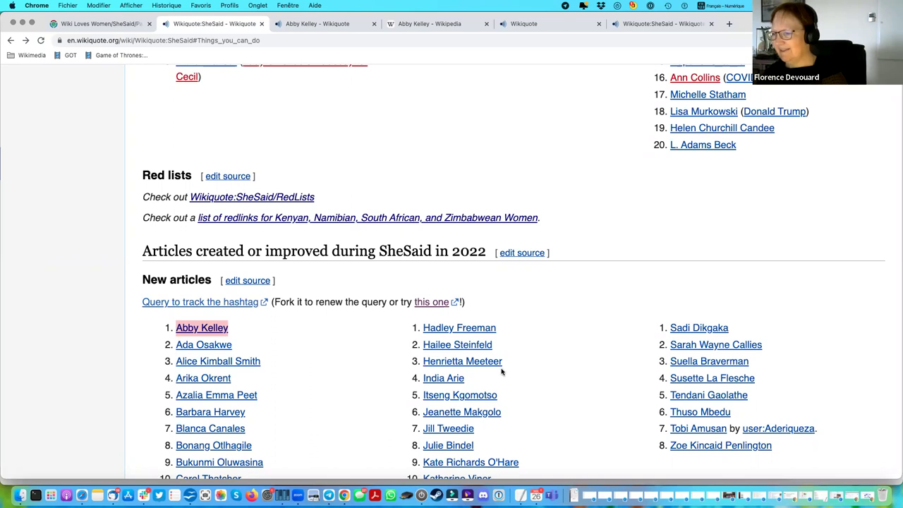
{"action": "scroll", "coordinate": [502, 372], "scroll_direction": "down", "scroll_amount": 5}
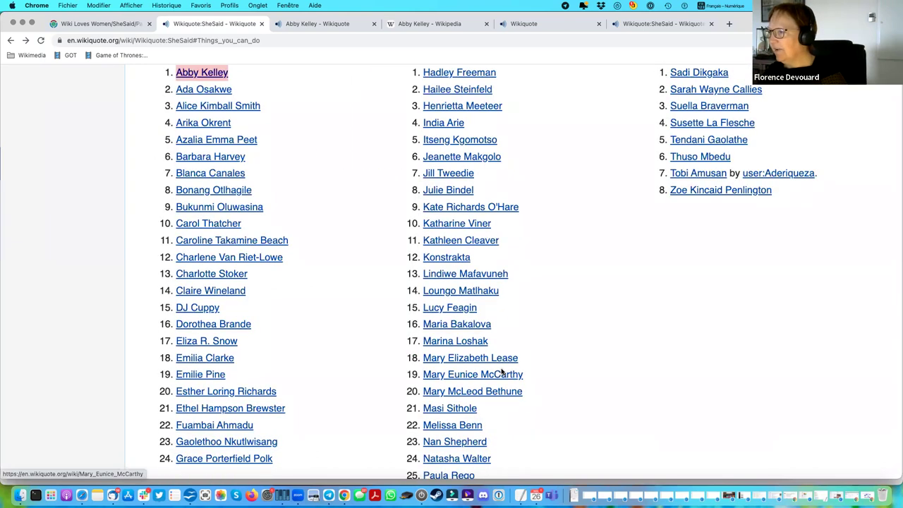
{"action": "right_click", "coordinate": [704, 126]}
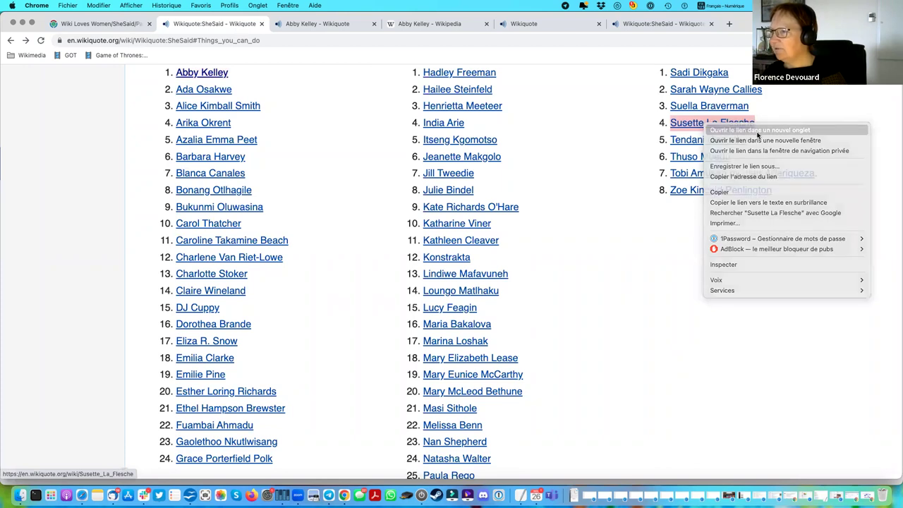
{"action": "left_click", "coordinate": [759, 132]}
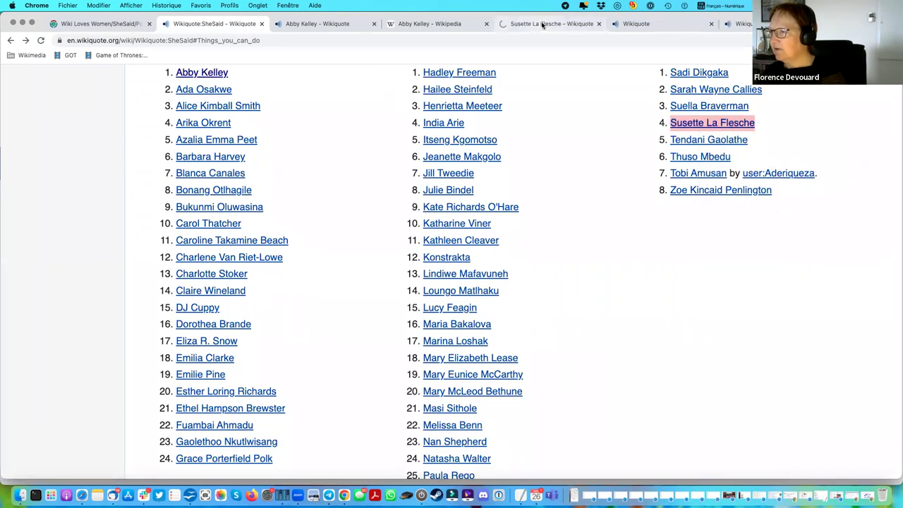
{"action": "left_click", "coordinate": [540, 25]}
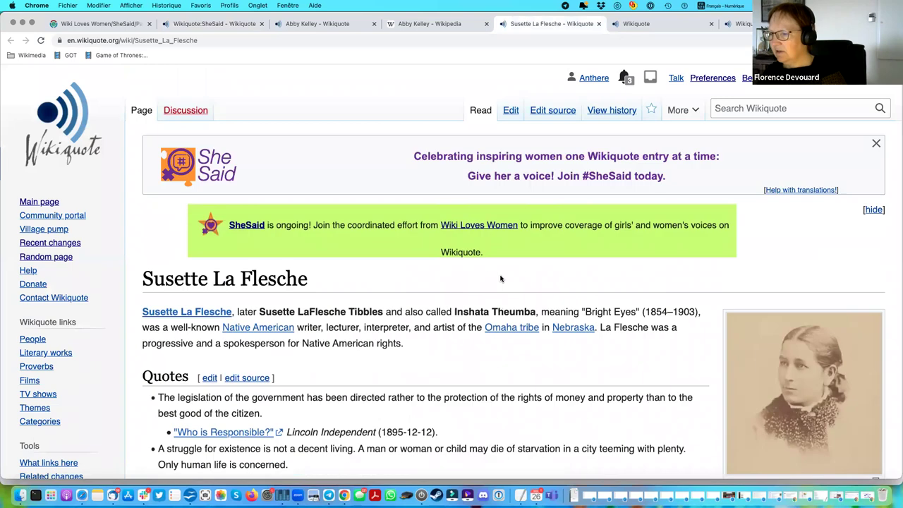
{"action": "scroll", "coordinate": [500, 277], "scroll_direction": "down", "scroll_amount": 5}
{"action": "scroll", "coordinate": [500, 277], "scroll_direction": "down", "scroll_amount": 10}
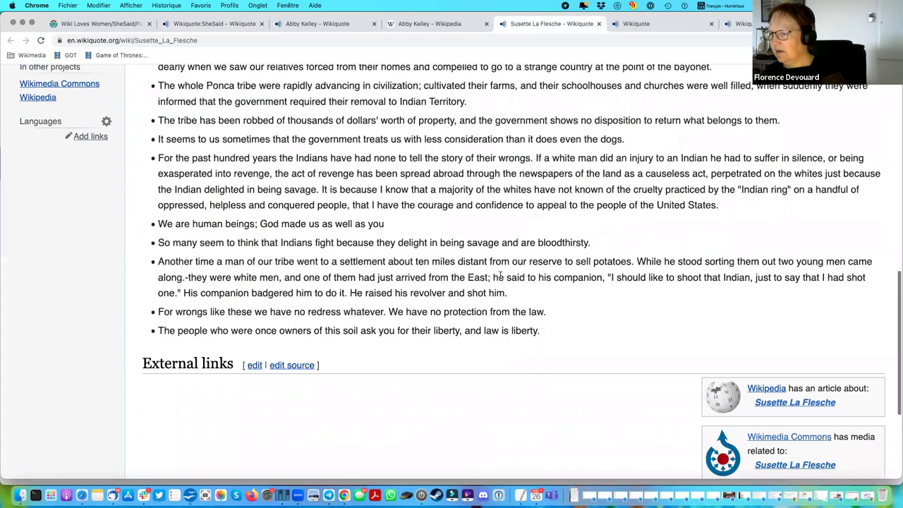
{"action": "scroll", "coordinate": [501, 277], "scroll_direction": "up", "scroll_amount": 10}
{"action": "scroll", "coordinate": [500, 277], "scroll_direction": "up", "scroll_amount": 4}
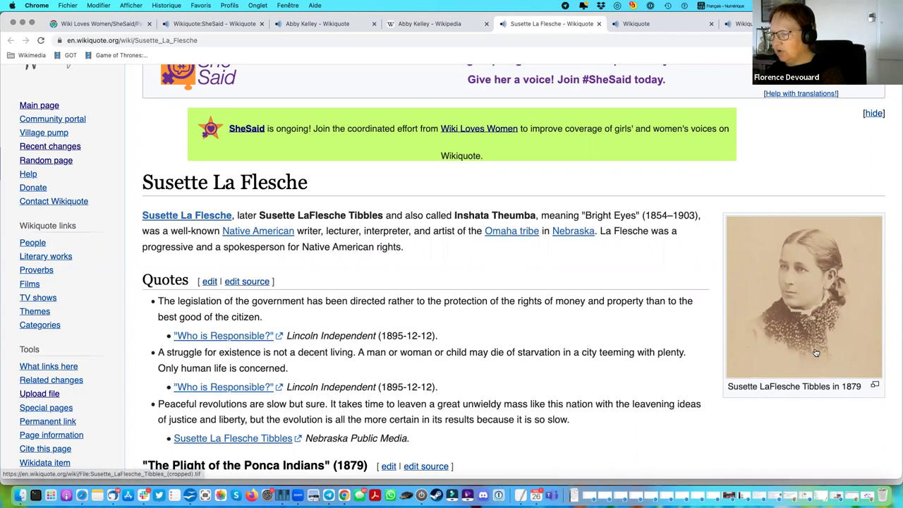
{"action": "scroll", "coordinate": [816, 352], "scroll_direction": "down", "scroll_amount": 4}
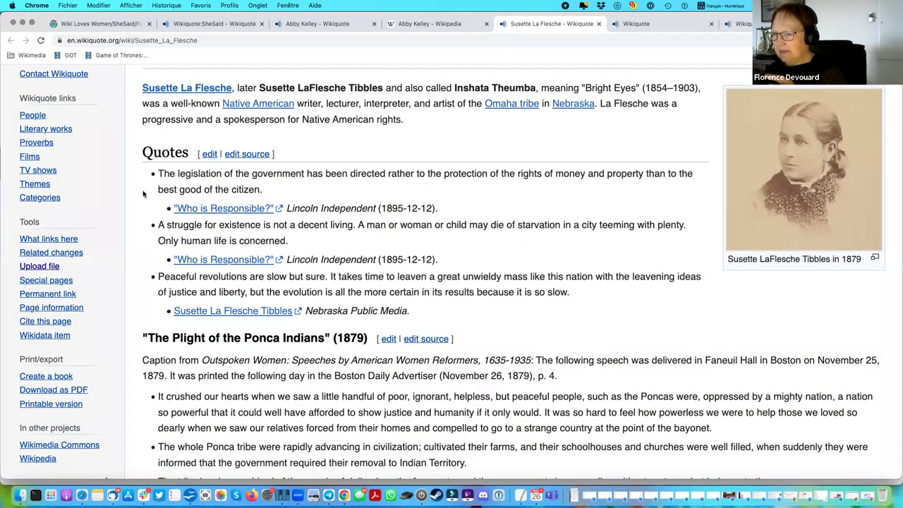
{"action": "scroll", "coordinate": [233, 282], "scroll_direction": "down", "scroll_amount": 1}
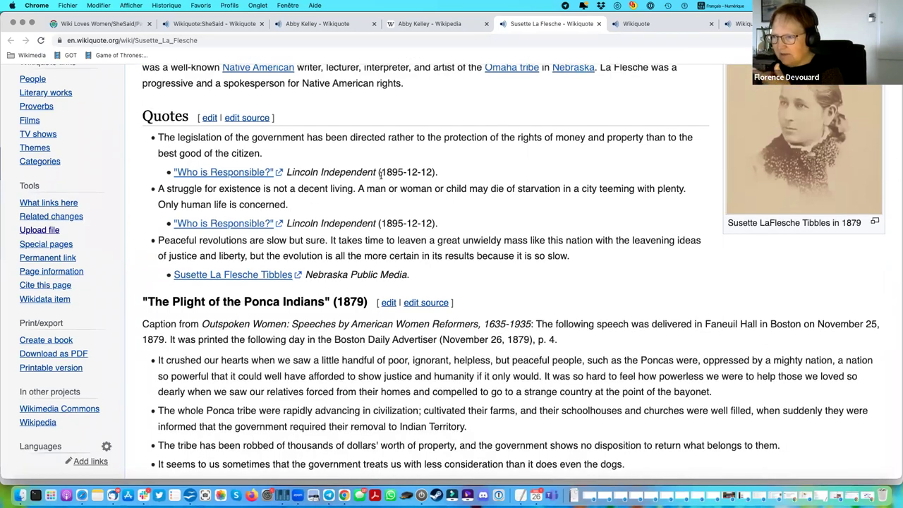
{"action": "scroll", "coordinate": [215, 319], "scroll_direction": "down", "scroll_amount": 2}
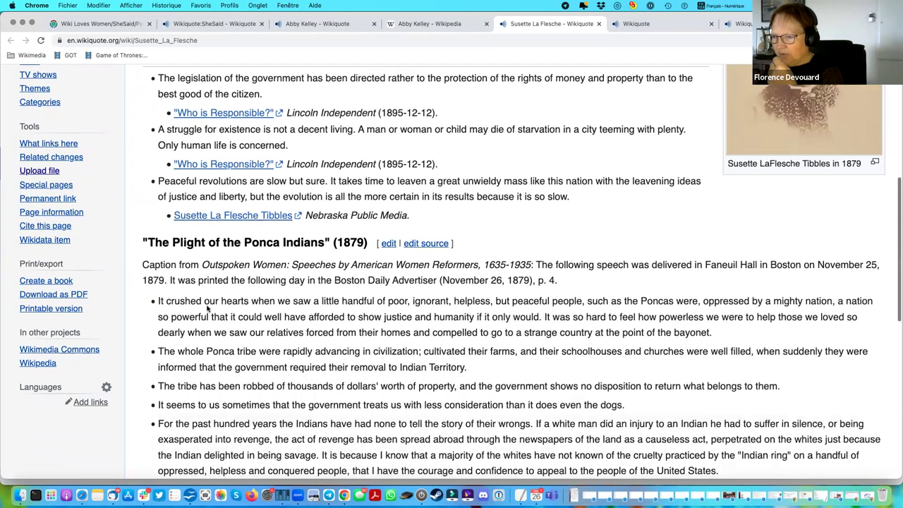
{"action": "left_click_drag", "start_coordinate": [144, 243], "coordinate": [280, 351]}
{"action": "scroll", "coordinate": [275, 345], "scroll_direction": "down", "scroll_amount": 5}
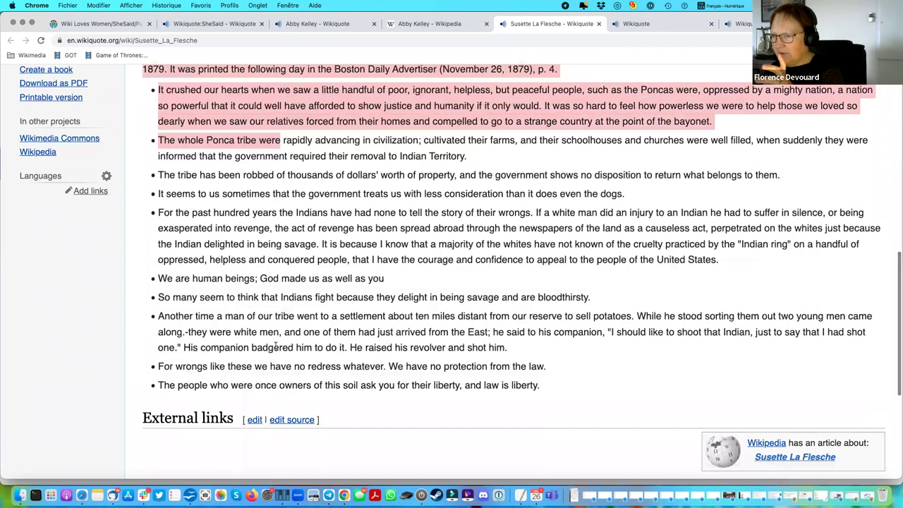
{"action": "scroll", "coordinate": [275, 345], "scroll_direction": "up", "scroll_amount": 4}
{"action": "left_click", "coordinate": [258, 330]}
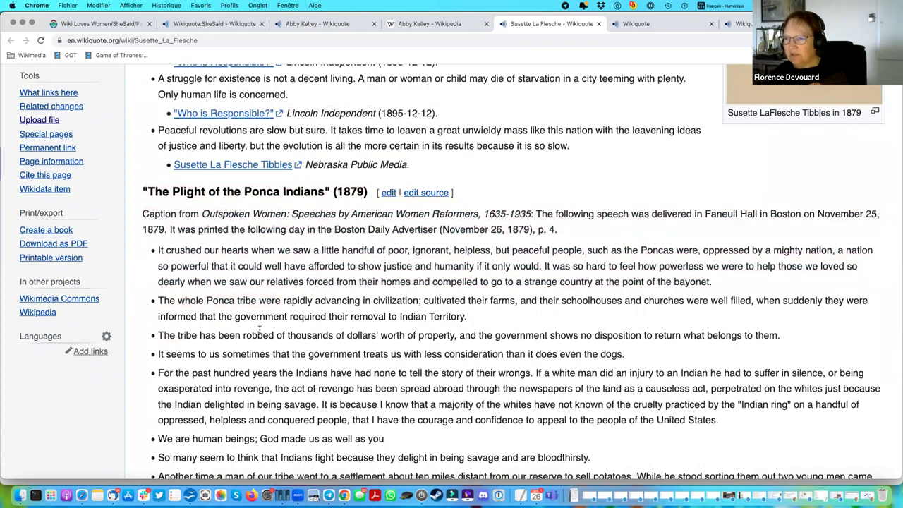
{"action": "scroll", "coordinate": [259, 330], "scroll_direction": "up", "scroll_amount": 4}
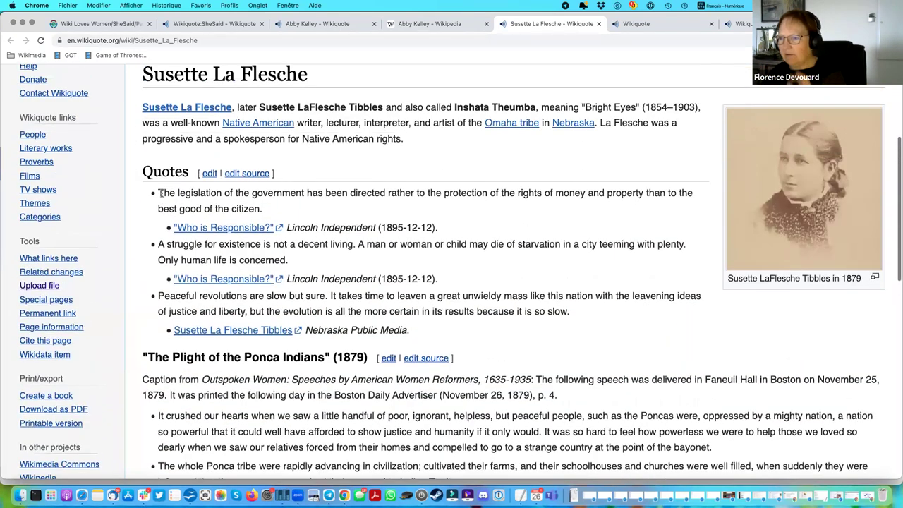
{"action": "triple_click", "coordinate": [279, 213]}
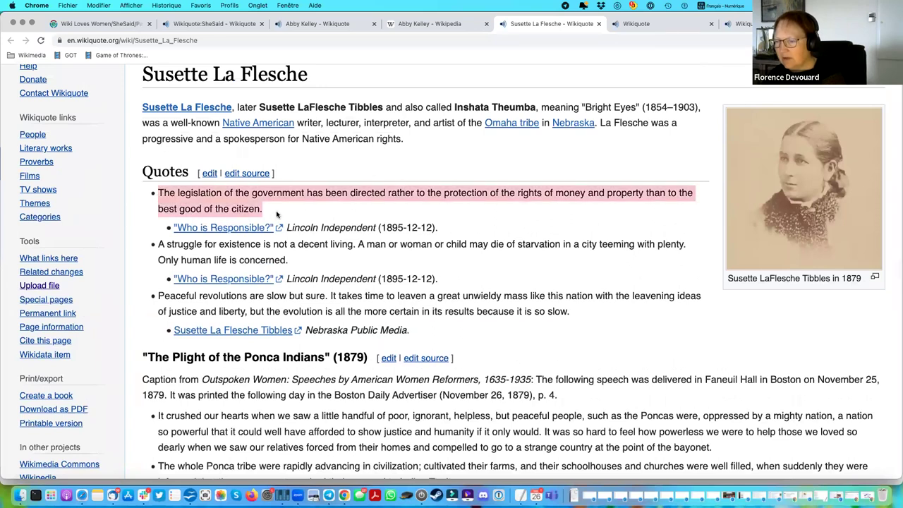
{"action": "left_click_drag", "start_coordinate": [444, 230], "coordinate": [164, 230]}
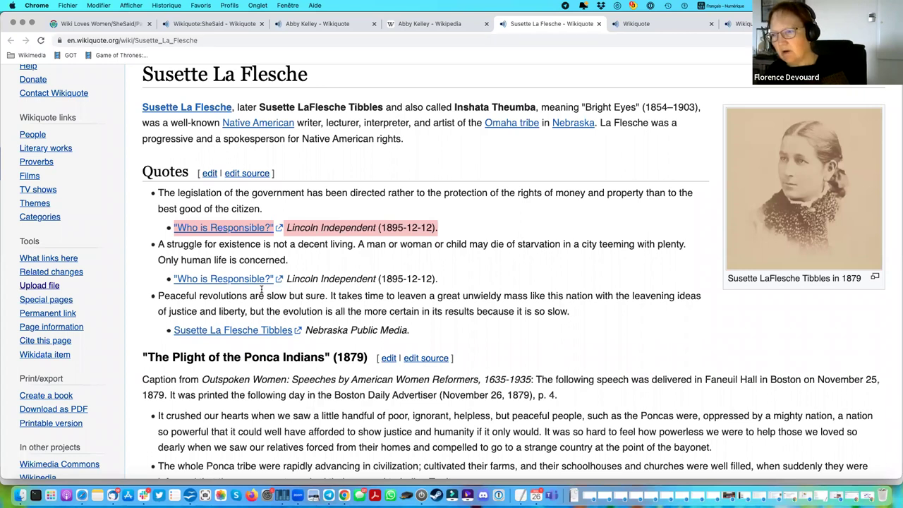
{"action": "left_click", "coordinate": [350, 280]}
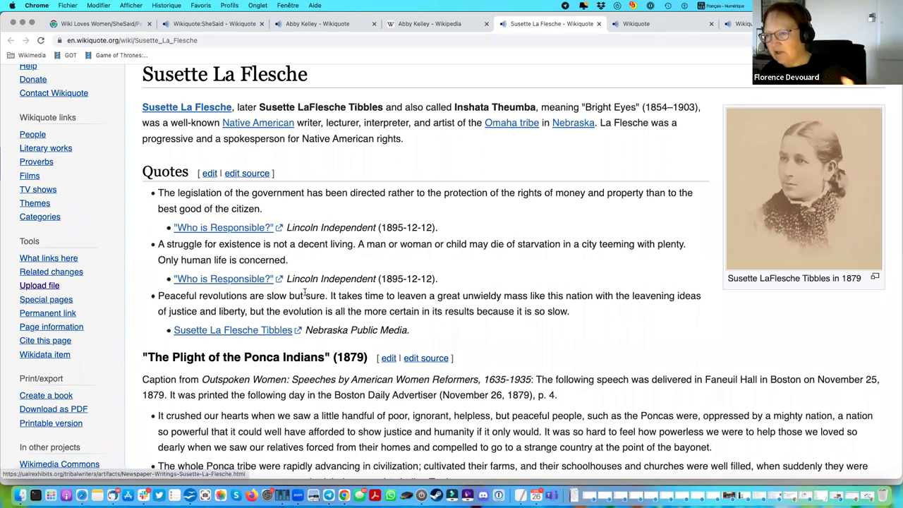
{"action": "left_click_drag", "start_coordinate": [286, 279], "coordinate": [380, 278]}
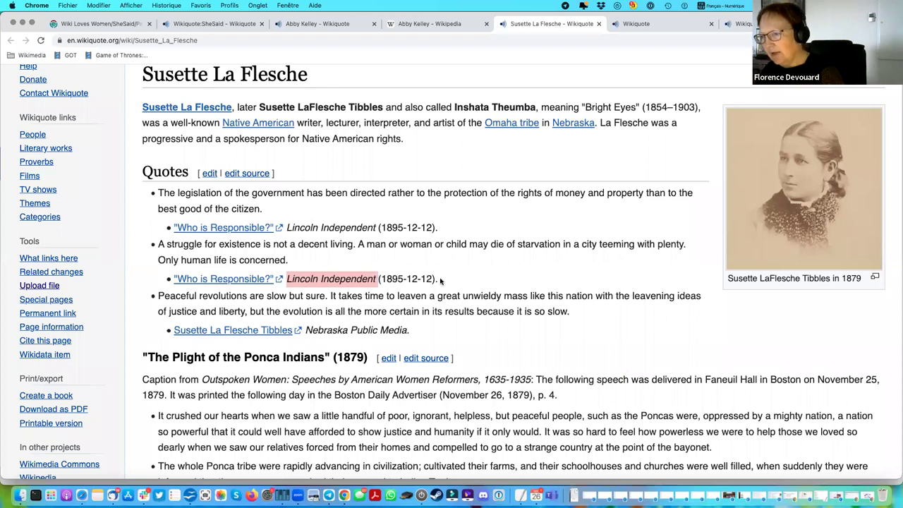
{"action": "left_click_drag", "start_coordinate": [442, 282], "coordinate": [379, 280]}
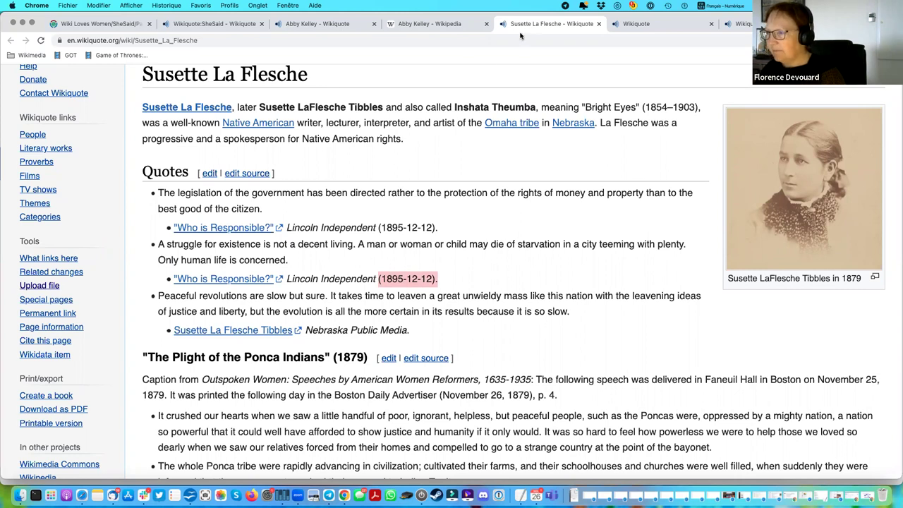
{"action": "left_click", "coordinate": [420, 206]}
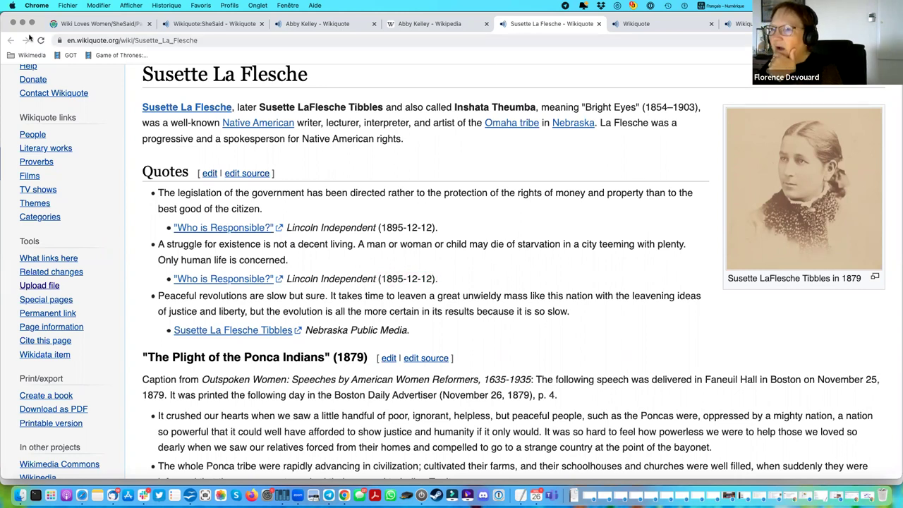
On the SheSaid project page's Biographies list, open Yasmine Mohammed's article in a new tab.
{"action": "left_click", "coordinate": [227, 24]}
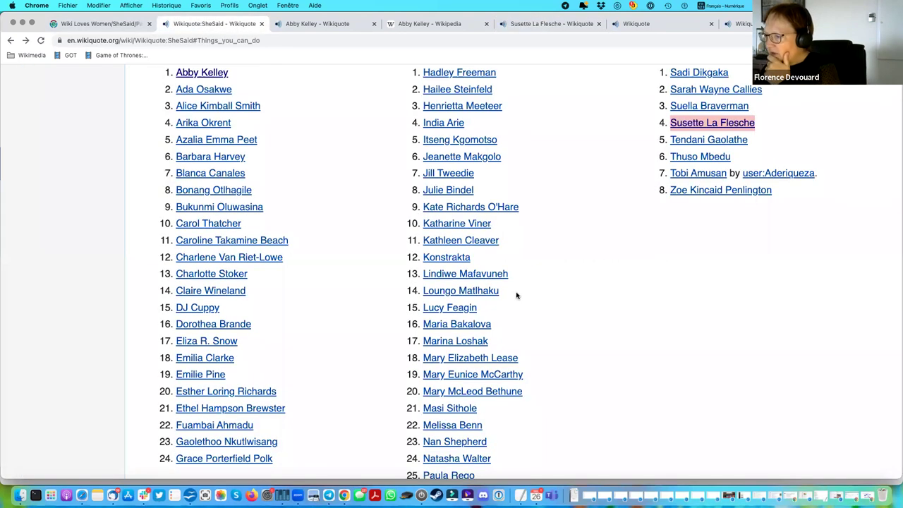
{"action": "scroll", "coordinate": [516, 295], "scroll_direction": "up", "scroll_amount": 15}
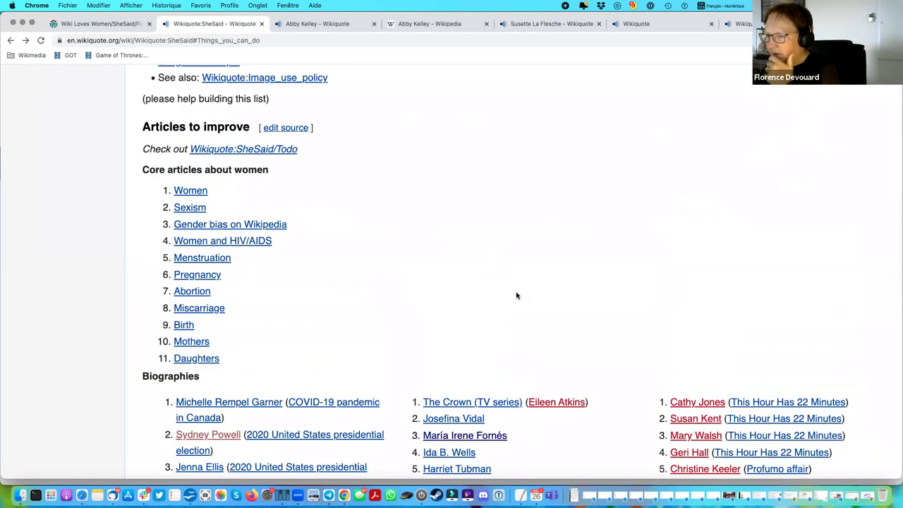
{"action": "scroll", "coordinate": [516, 295], "scroll_direction": "down", "scroll_amount": 5}
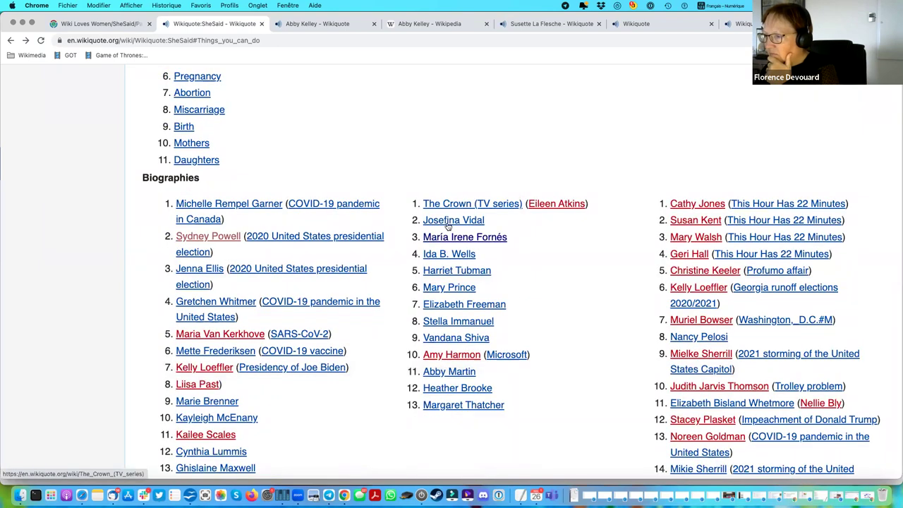
{"action": "scroll", "coordinate": [464, 224], "scroll_direction": "down", "scroll_amount": 2}
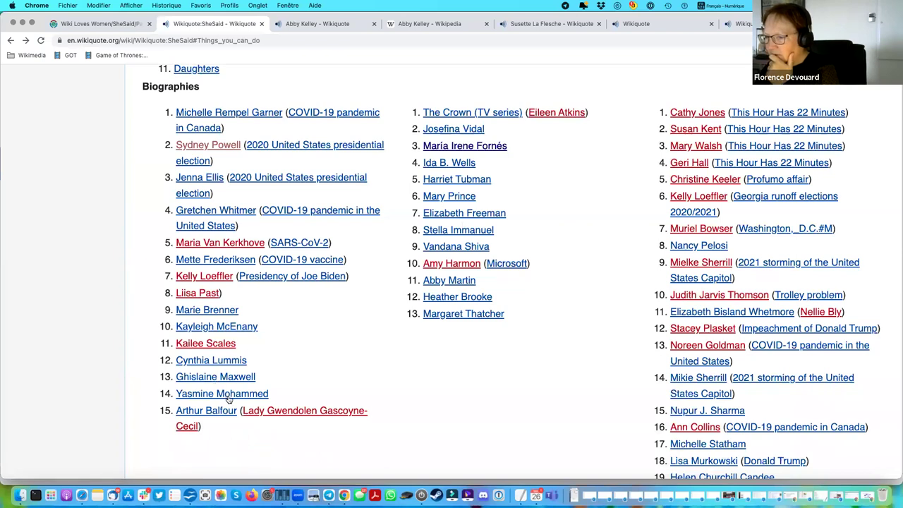
{"action": "right_click", "coordinate": [223, 395]}
{"action": "left_click", "coordinate": [284, 315]}
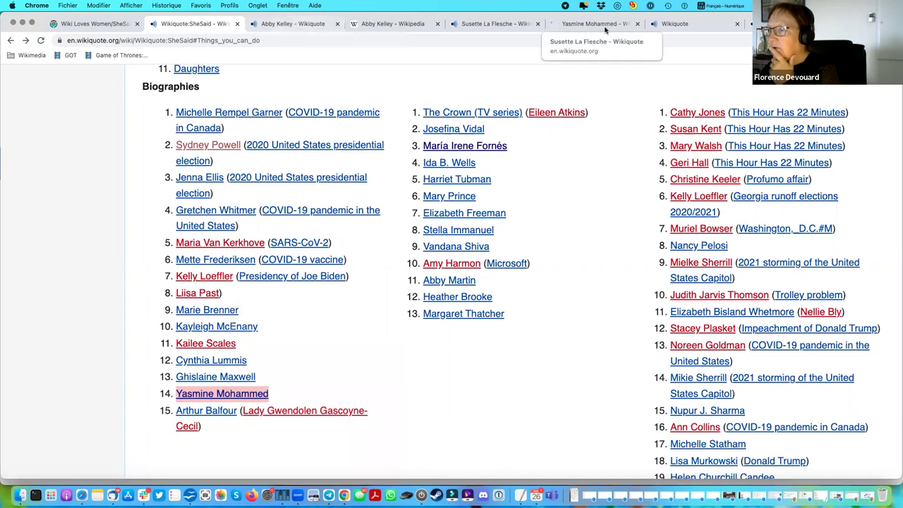
Switch to the Yasmine Mohammed article and scroll through her quotes.
{"action": "left_click", "coordinate": [593, 26]}
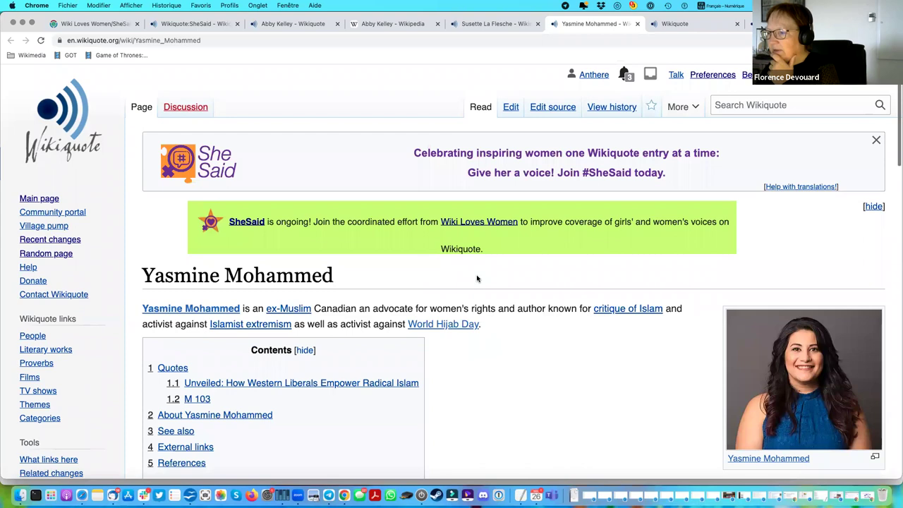
{"action": "scroll", "coordinate": [477, 278], "scroll_direction": "down", "scroll_amount": 5}
{"action": "scroll", "coordinate": [477, 278], "scroll_direction": "down", "scroll_amount": 4}
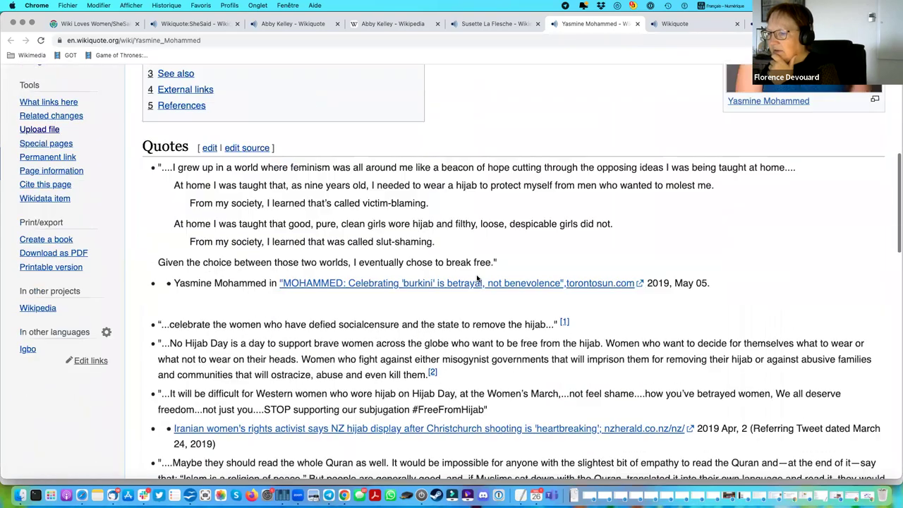
{"action": "scroll", "coordinate": [477, 279], "scroll_direction": "down", "scroll_amount": 8}
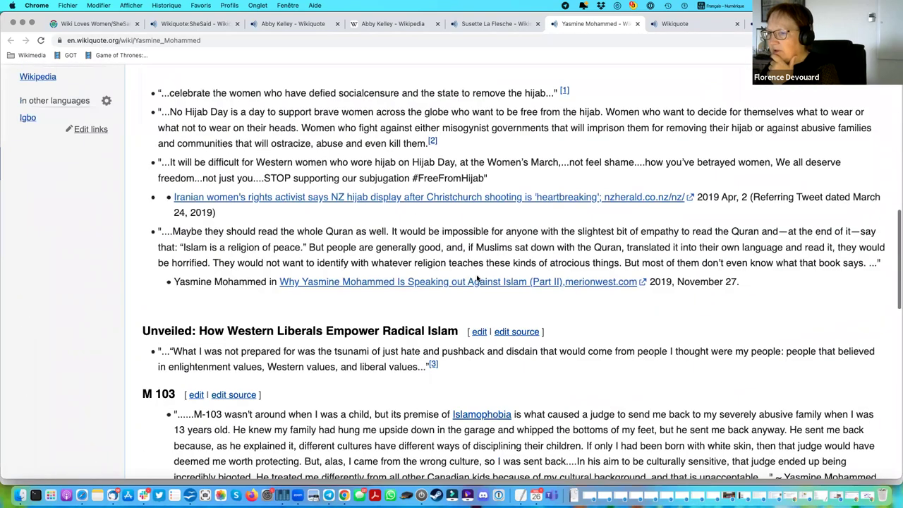
{"action": "scroll", "coordinate": [477, 279], "scroll_direction": "up", "scroll_amount": 6}
{"action": "scroll", "coordinate": [477, 278], "scroll_direction": "down", "scroll_amount": 14}
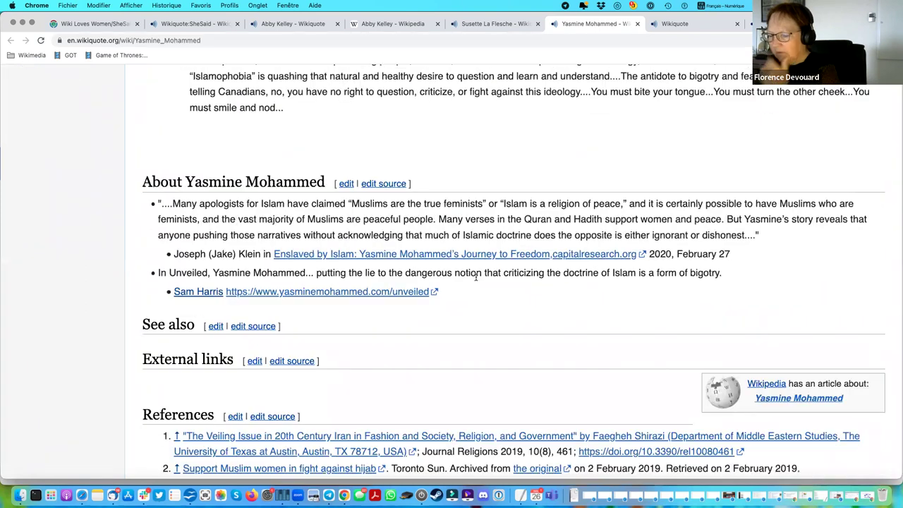
{"action": "scroll", "coordinate": [477, 279], "scroll_direction": "up", "scroll_amount": 1}
{"action": "scroll", "coordinate": [477, 279], "scroll_direction": "up", "scroll_amount": 20}
Go to the Canadian women category from the article's categories.
{"action": "left_click", "coordinate": [732, 107]}
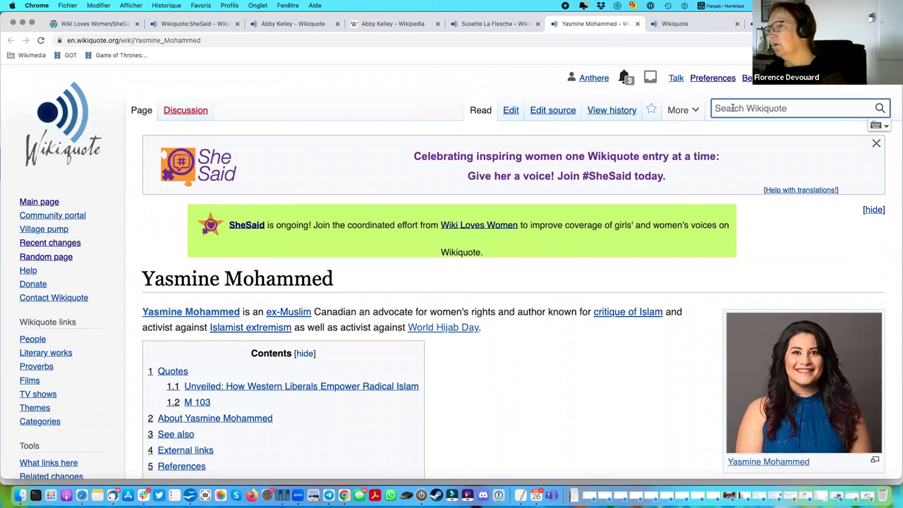
{"action": "scroll", "coordinate": [473, 272], "scroll_direction": "down", "scroll_amount": 20}
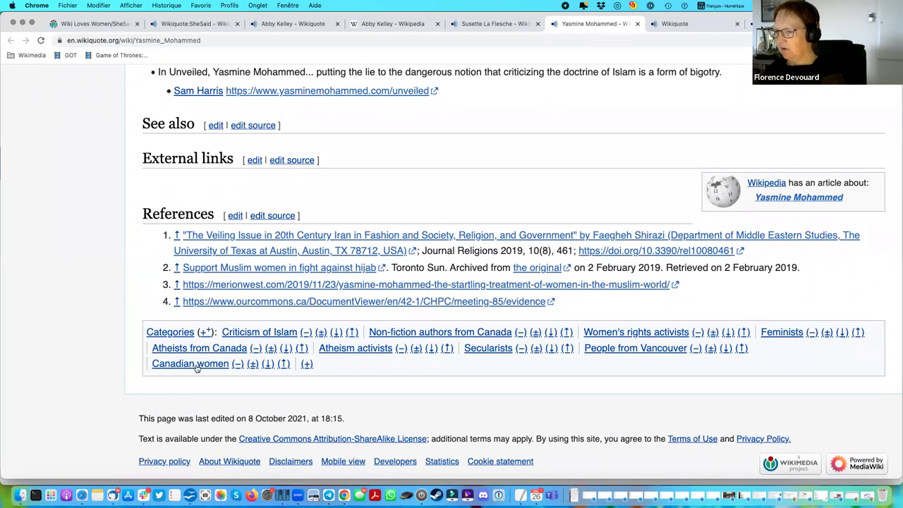
{"action": "left_click", "coordinate": [357, 456]}
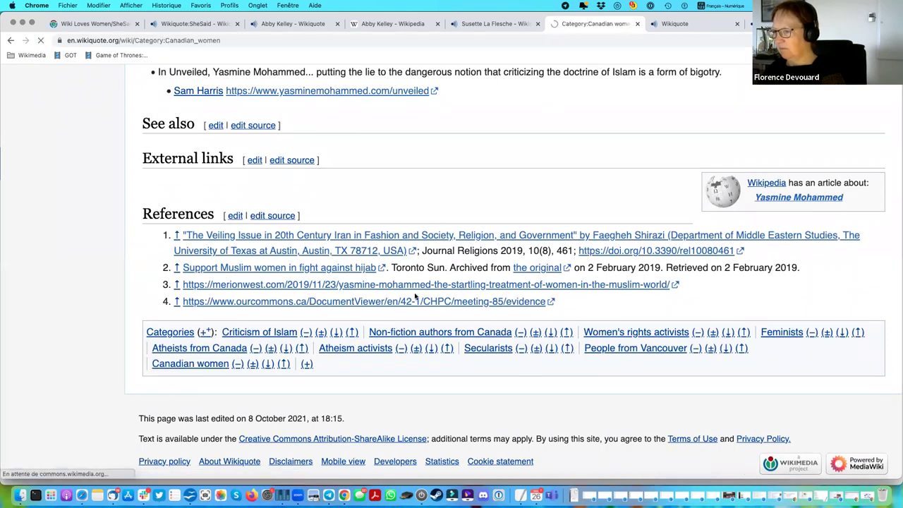
Go from Canadian women through Women by country to the French women category.
{"action": "scroll", "coordinate": [515, 307], "scroll_direction": "down", "scroll_amount": 5}
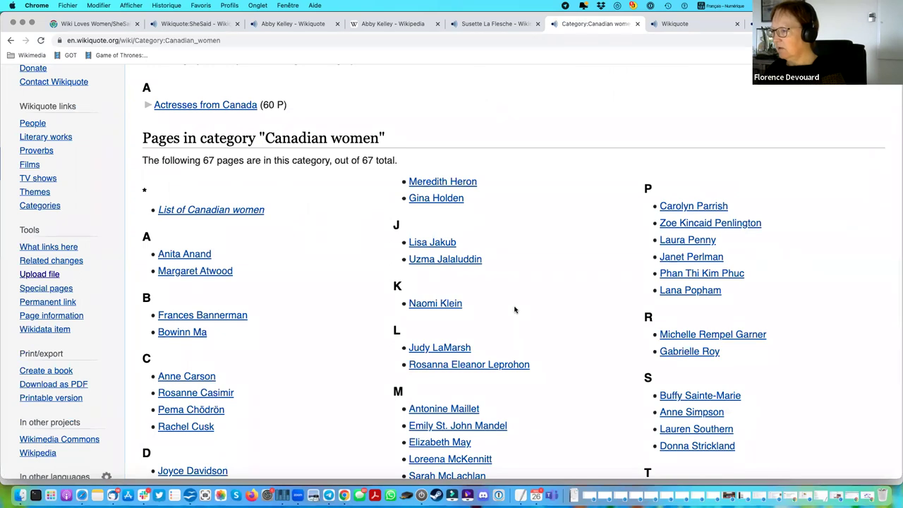
{"action": "scroll", "coordinate": [514, 309], "scroll_direction": "down", "scroll_amount": 3}
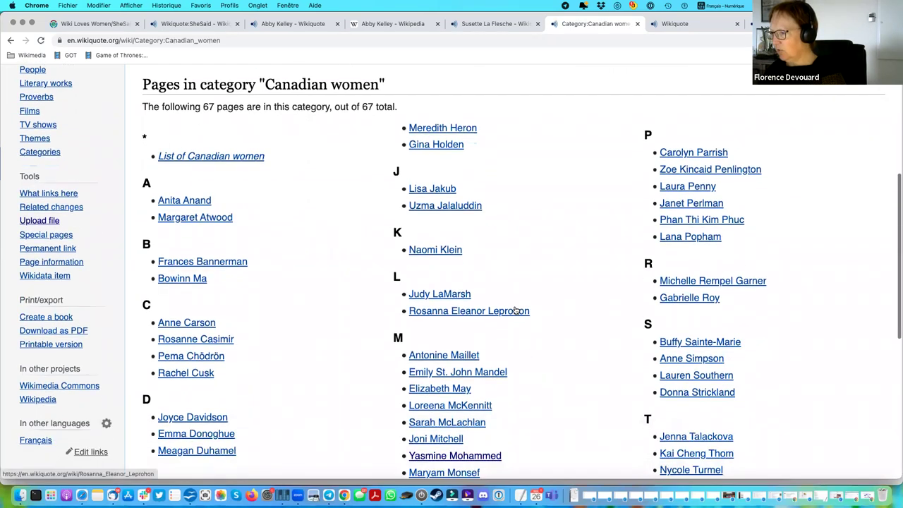
{"action": "scroll", "coordinate": [514, 309], "scroll_direction": "down", "scroll_amount": 1}
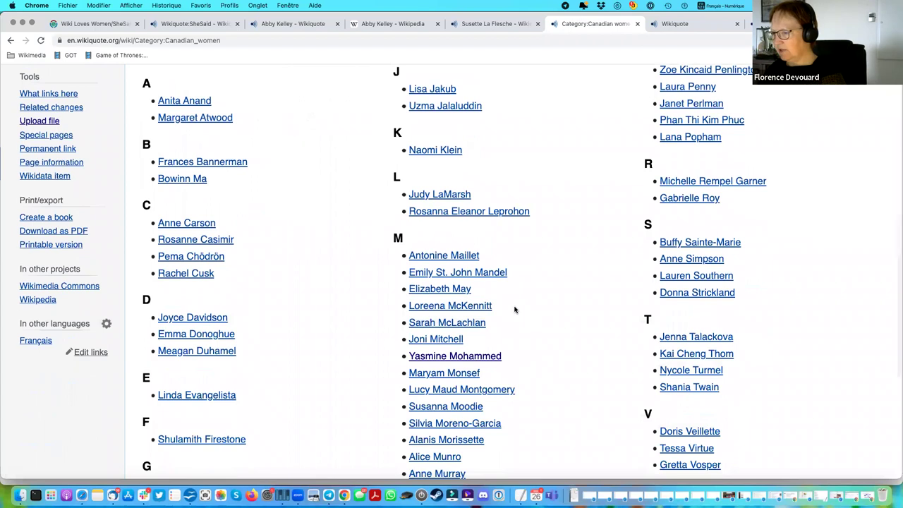
{"action": "scroll", "coordinate": [514, 309], "scroll_direction": "down", "scroll_amount": 3}
{"action": "scroll", "coordinate": [514, 309], "scroll_direction": "down", "scroll_amount": 3}
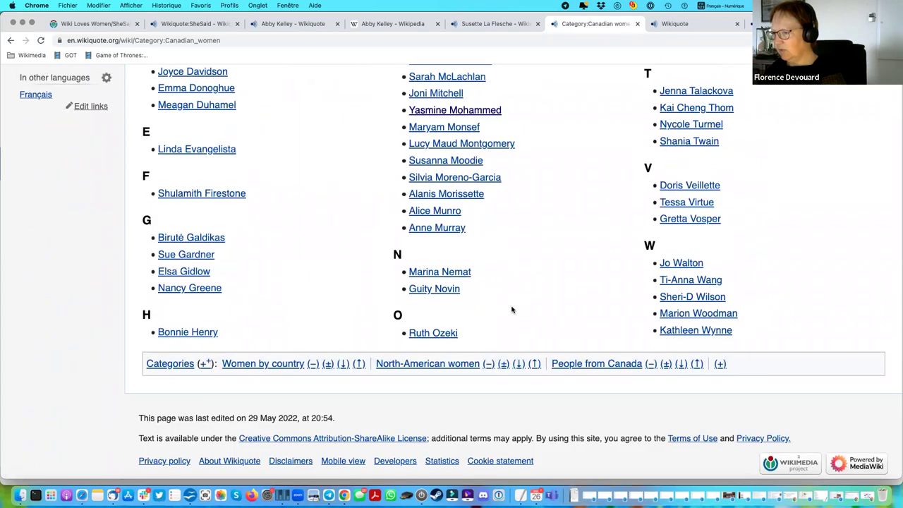
{"action": "left_click", "coordinate": [282, 364]}
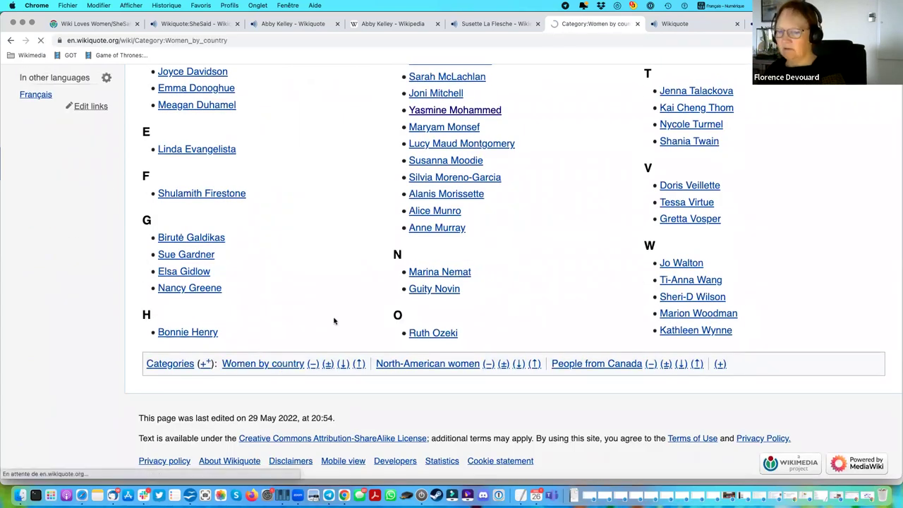
{"action": "scroll", "coordinate": [340, 318], "scroll_direction": "down", "scroll_amount": 5}
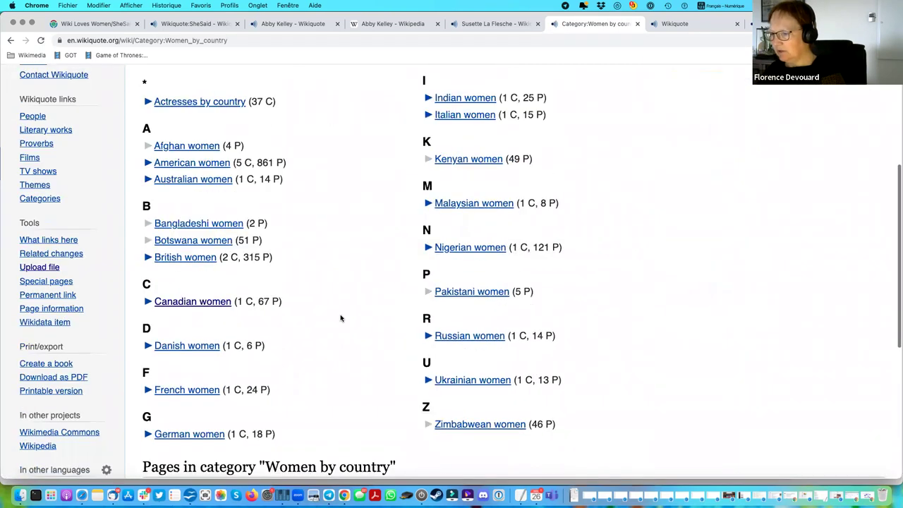
{"action": "left_click", "coordinate": [210, 390]}
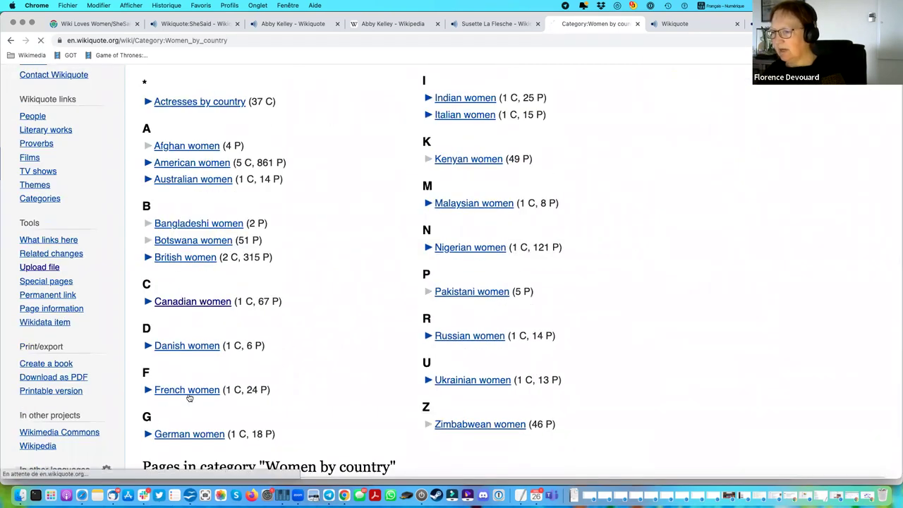
{"action": "scroll", "coordinate": [247, 361], "scroll_direction": "down", "scroll_amount": 3}
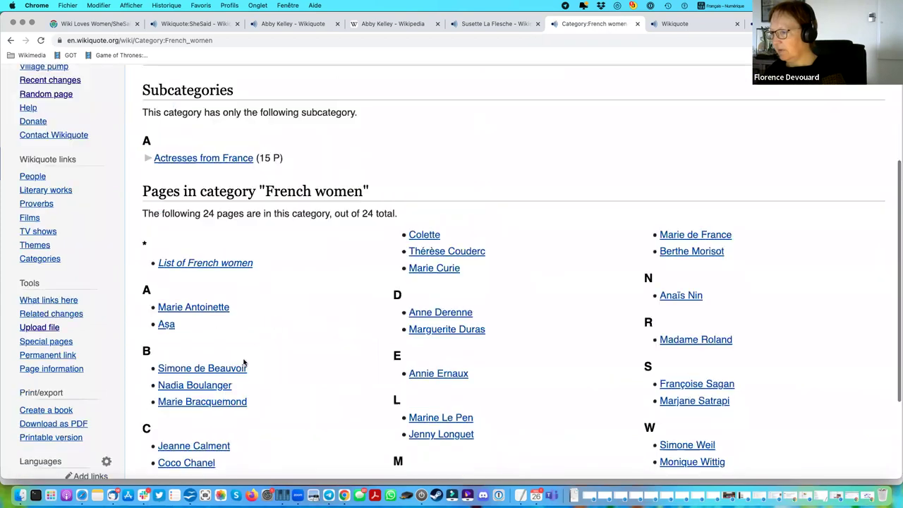
{"action": "left_click", "coordinate": [424, 236]}
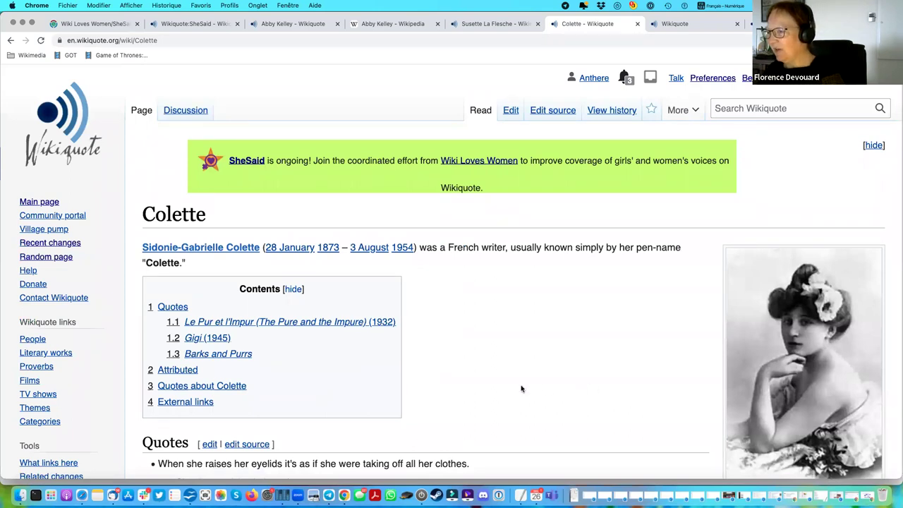
{"action": "scroll", "coordinate": [521, 389], "scroll_direction": "down", "scroll_amount": 3}
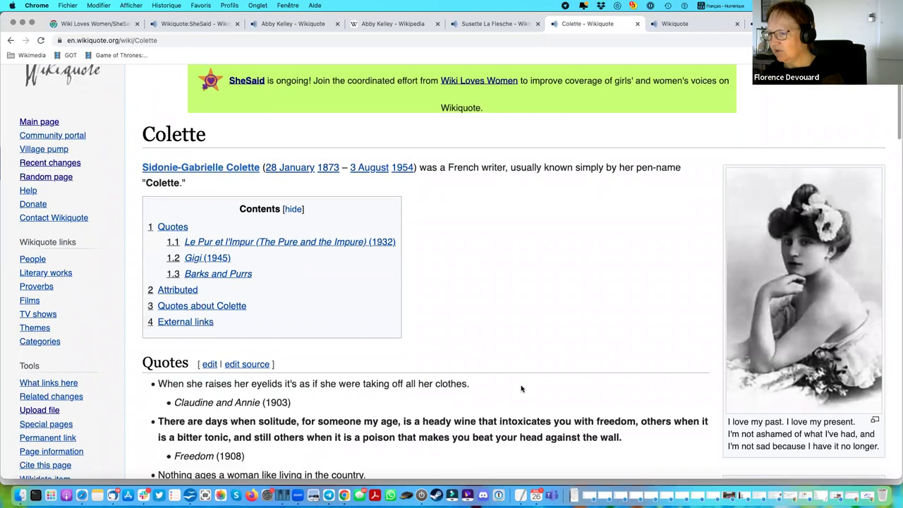
{"action": "scroll", "coordinate": [521, 389], "scroll_direction": "down", "scroll_amount": 2}
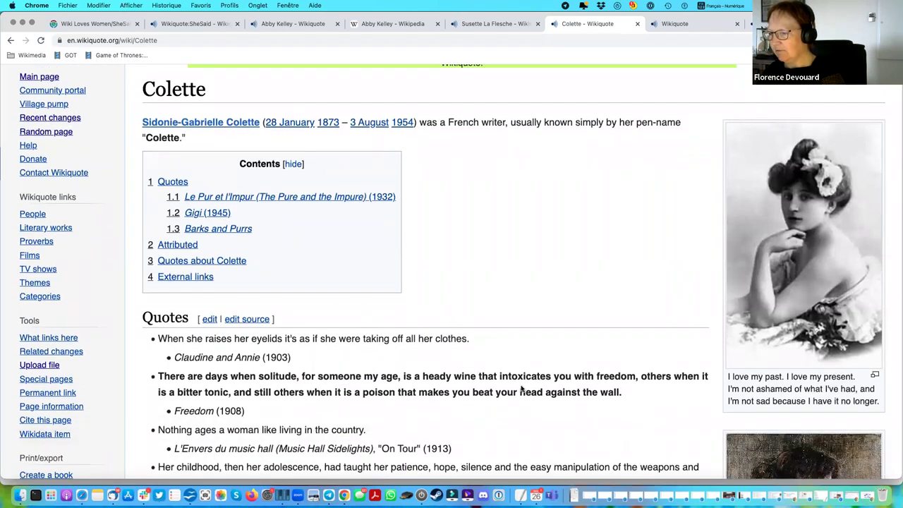
{"action": "scroll", "coordinate": [521, 388], "scroll_direction": "down", "scroll_amount": 7}
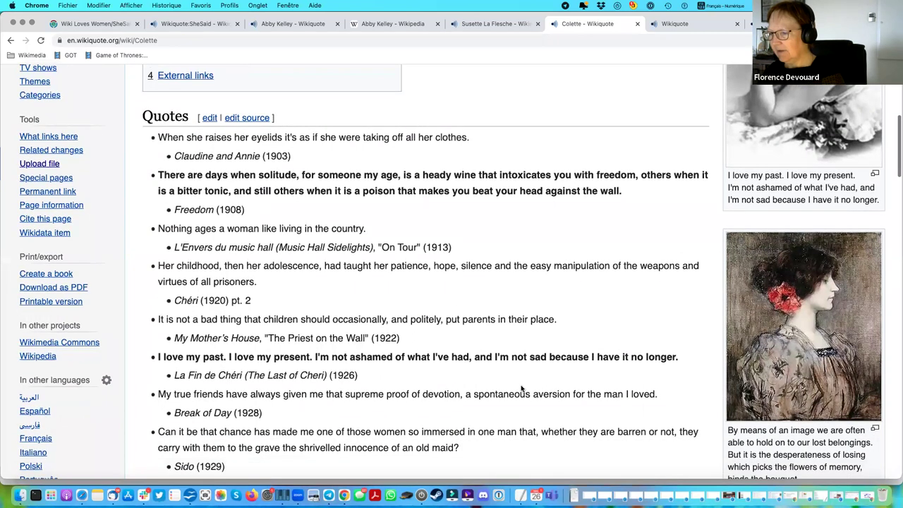
{"action": "scroll", "coordinate": [521, 389], "scroll_direction": "down", "scroll_amount": 15}
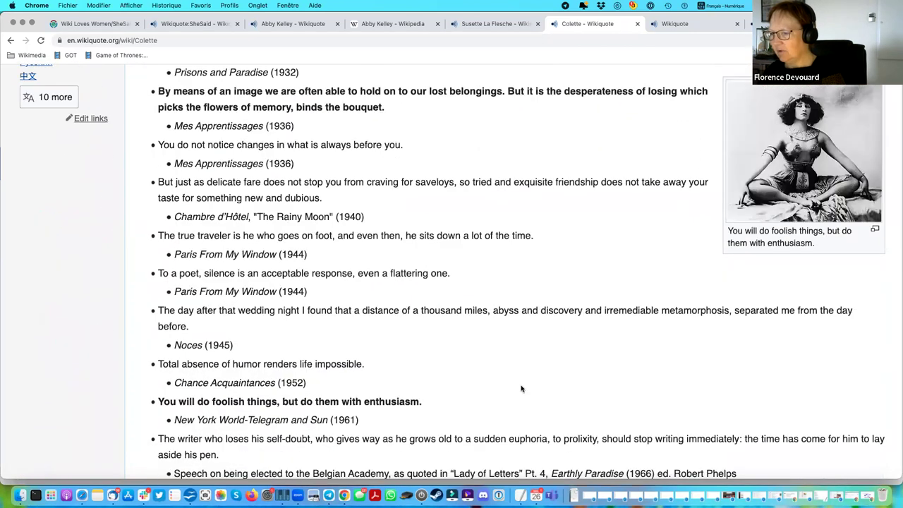
{"action": "scroll", "coordinate": [521, 389], "scroll_direction": "down", "scroll_amount": 3}
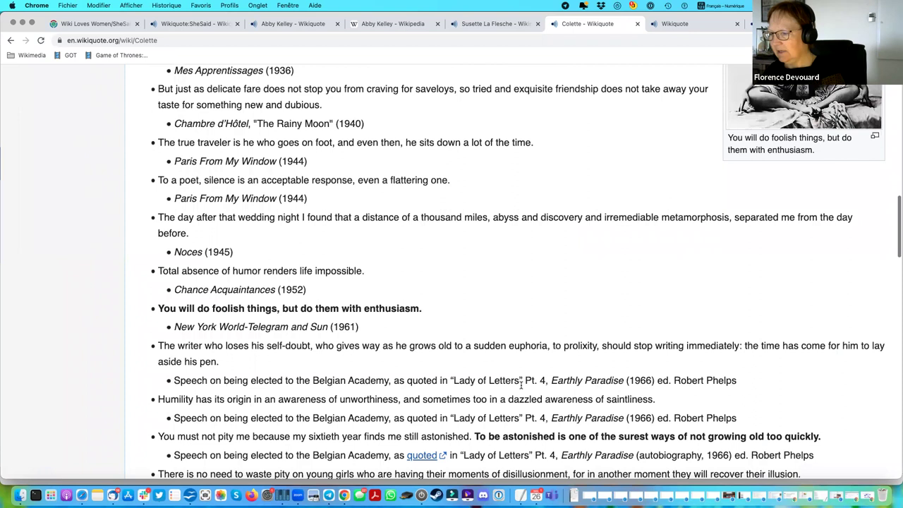
{"action": "scroll", "coordinate": [521, 384], "scroll_direction": "down", "scroll_amount": 7}
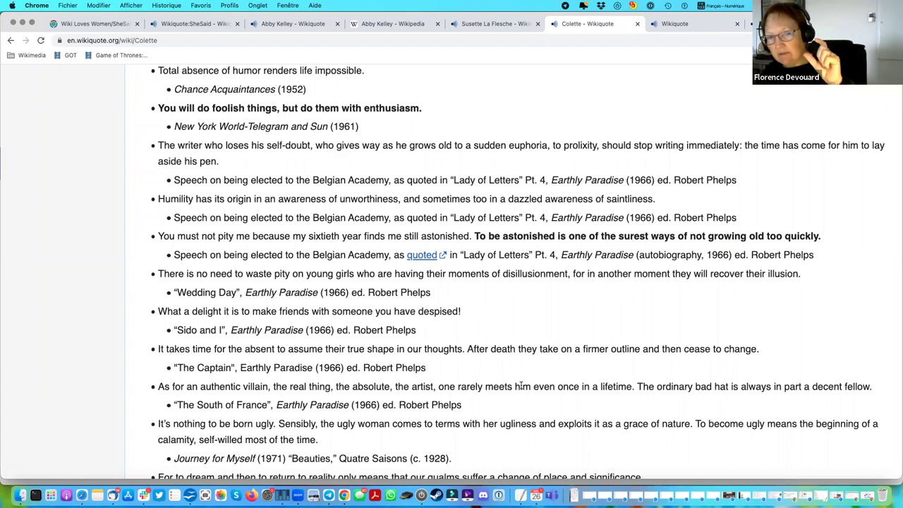
{"action": "scroll", "coordinate": [520, 385], "scroll_direction": "up", "scroll_amount": 10}
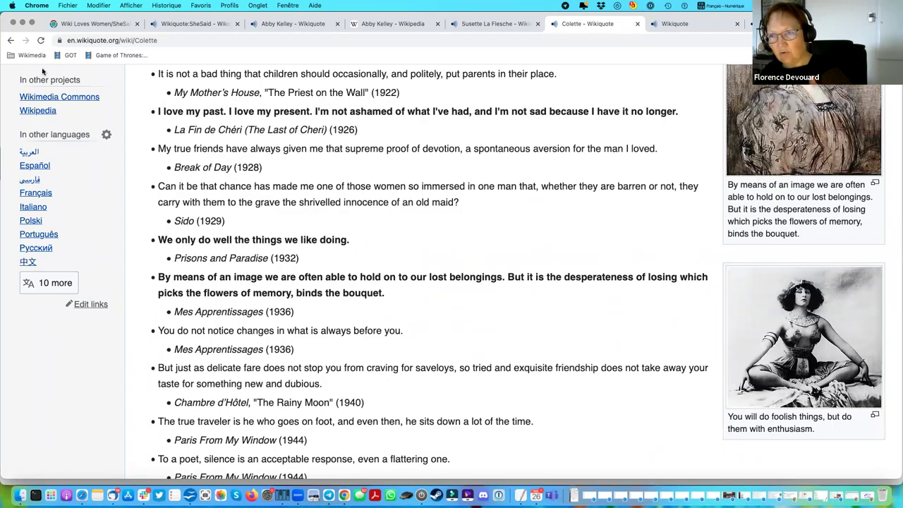
Return to French women, open Marie Antoinette, and read down to the Burke and Goodman quotes.
{"action": "key", "text": "super+bracketleft"}
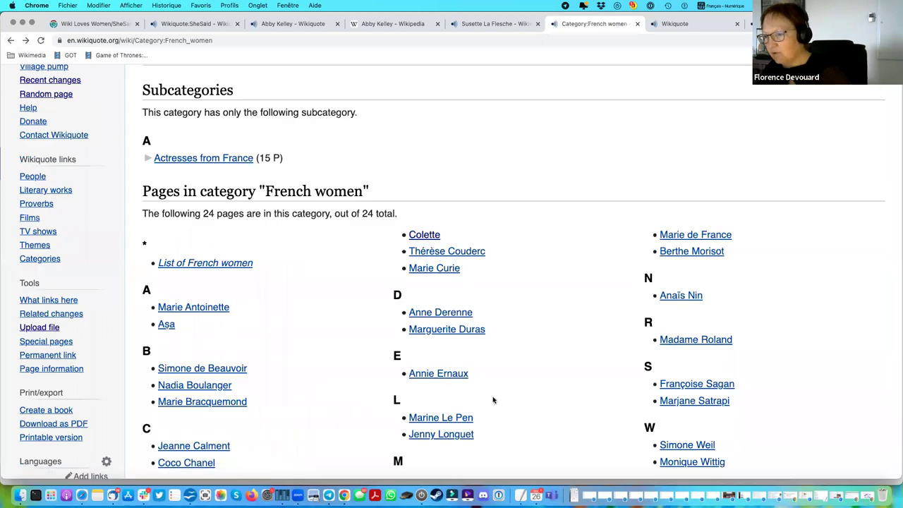
{"action": "left_click", "coordinate": [196, 308]}
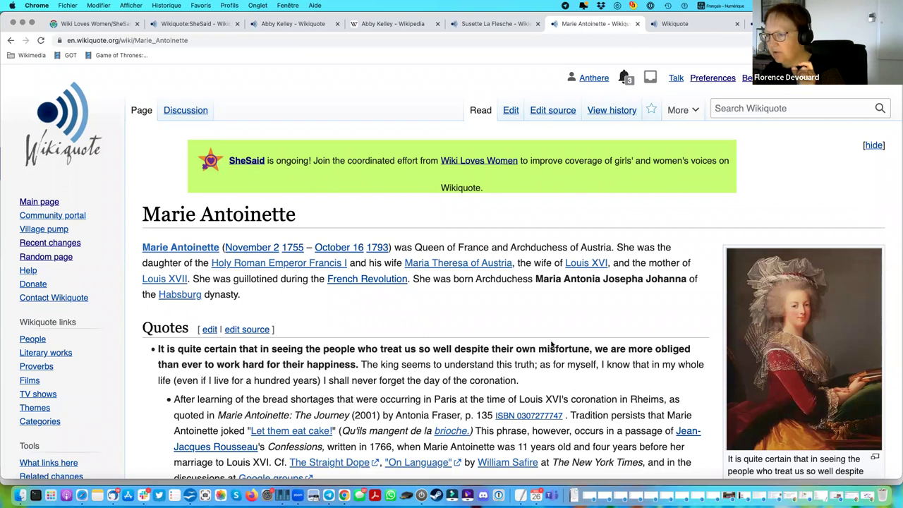
{"action": "scroll", "coordinate": [554, 349], "scroll_direction": "down", "scroll_amount": 4}
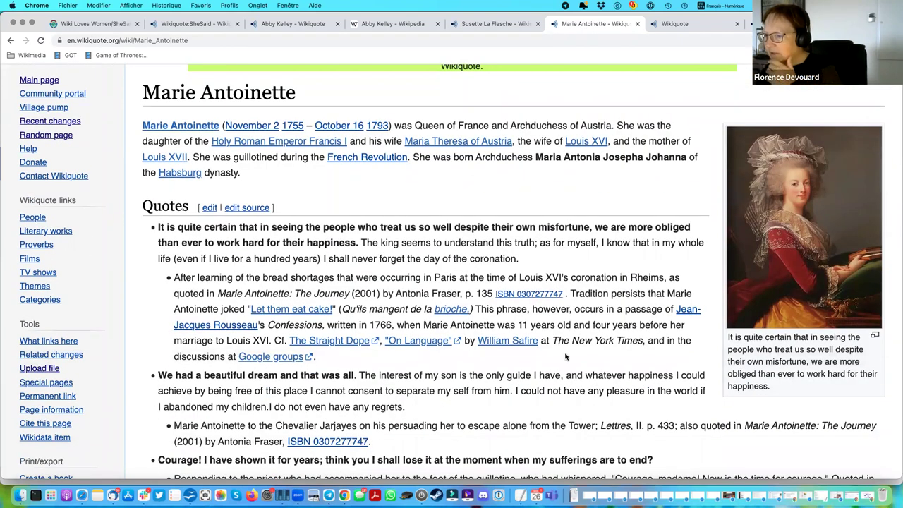
{"action": "scroll", "coordinate": [565, 356], "scroll_direction": "down", "scroll_amount": 5}
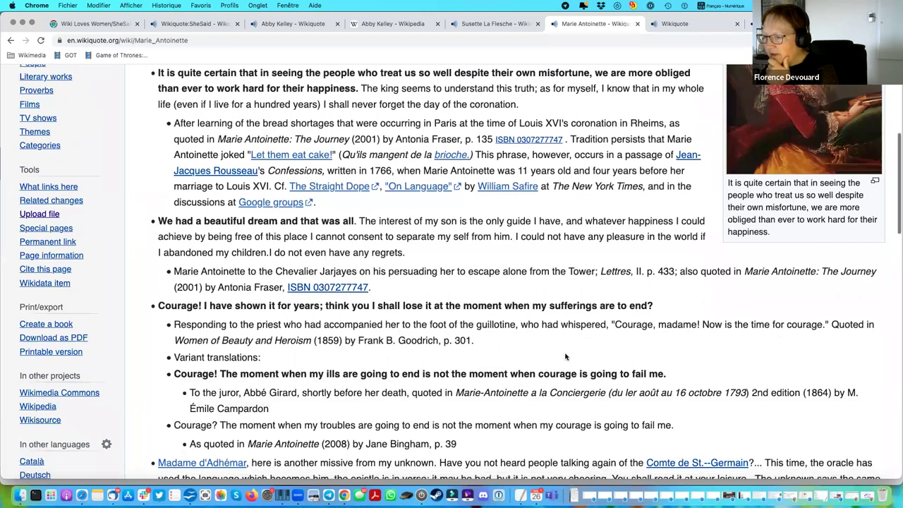
{"action": "scroll", "coordinate": [565, 356], "scroll_direction": "down", "scroll_amount": 2}
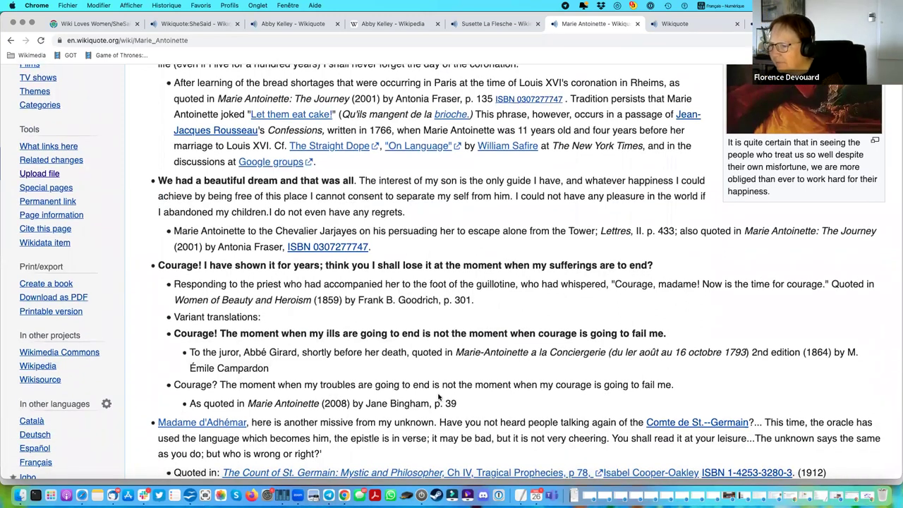
{"action": "scroll", "coordinate": [438, 397], "scroll_direction": "down", "scroll_amount": 6}
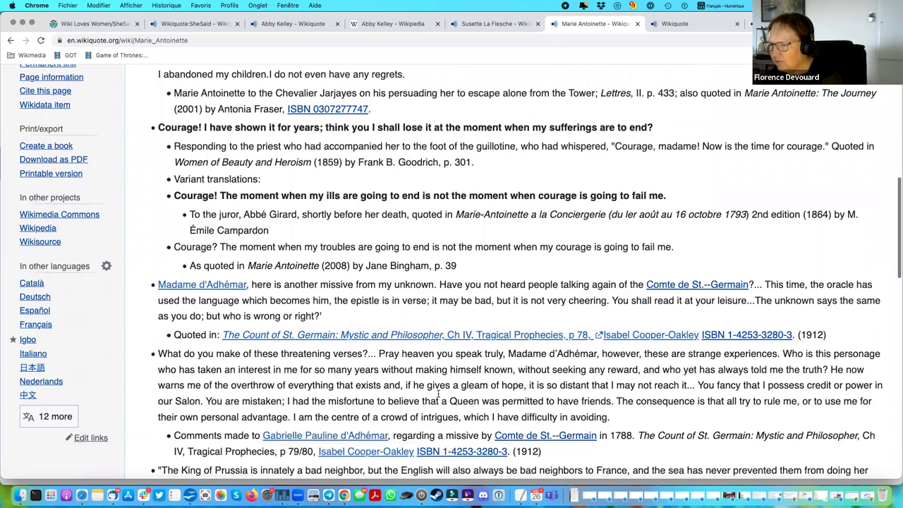
{"action": "scroll", "coordinate": [438, 397], "scroll_direction": "down", "scroll_amount": 2}
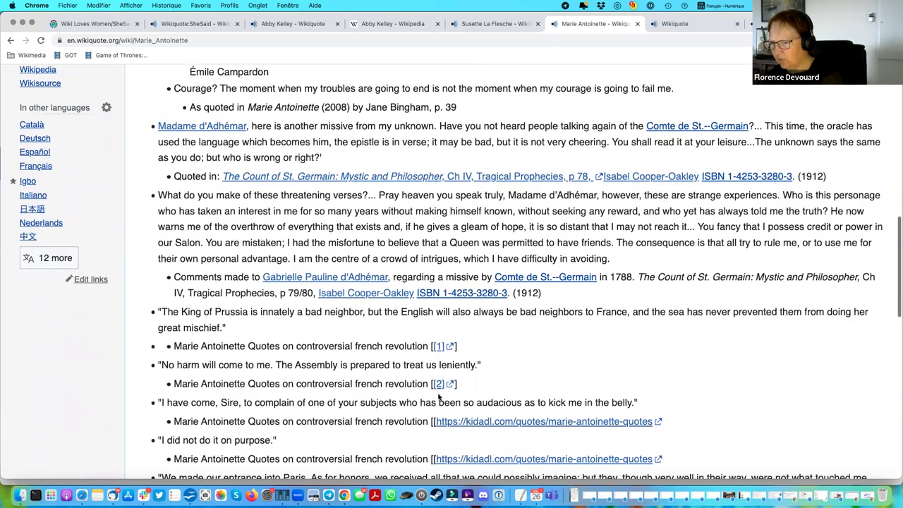
{"action": "scroll", "coordinate": [438, 397], "scroll_direction": "down", "scroll_amount": 15}
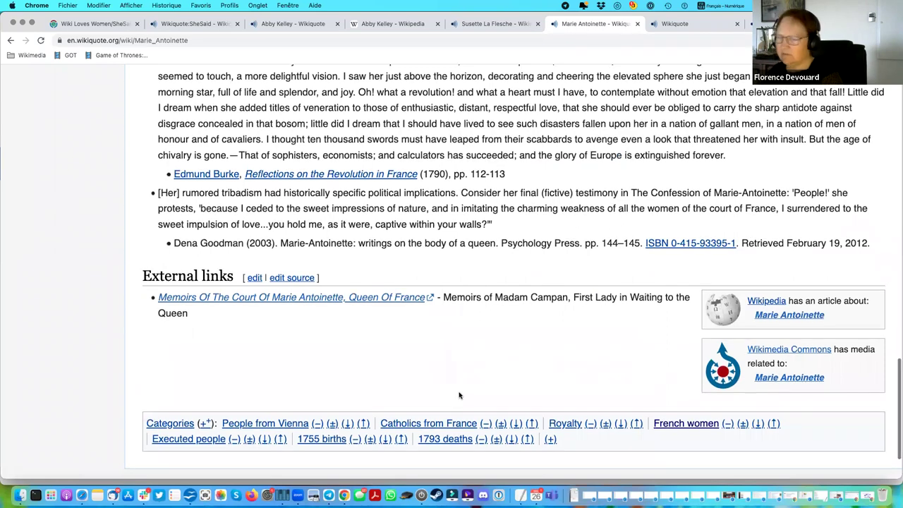
{"action": "scroll", "coordinate": [545, 218], "scroll_direction": "up", "scroll_amount": 10}
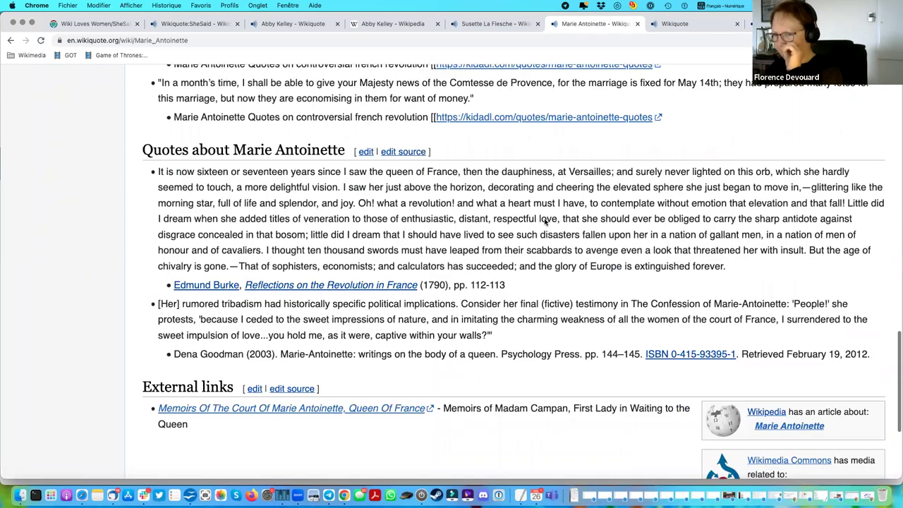
{"action": "scroll", "coordinate": [544, 219], "scroll_direction": "up", "scroll_amount": 10}
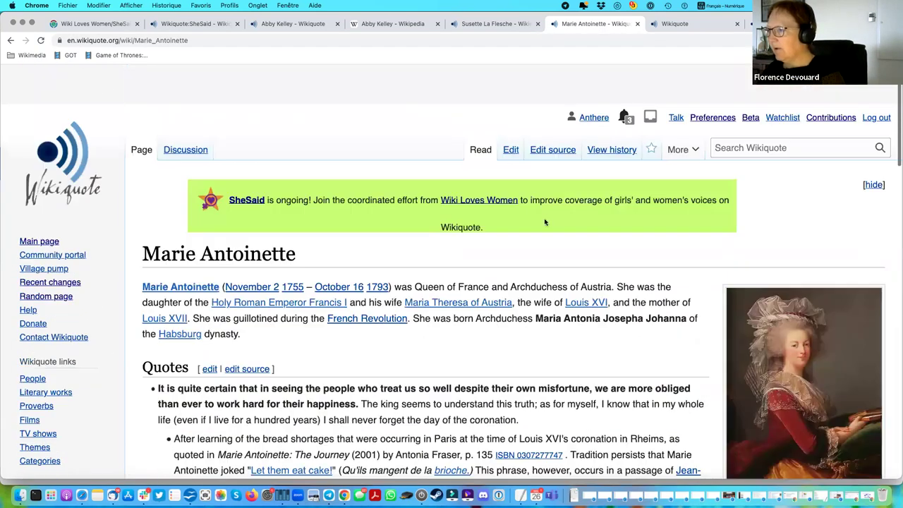
{"action": "scroll", "coordinate": [325, 214], "scroll_direction": "down", "scroll_amount": 5}
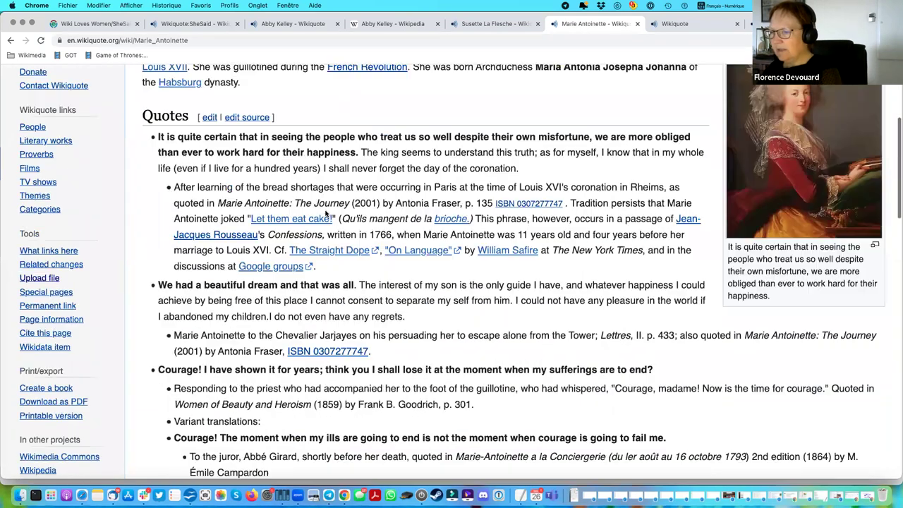
{"action": "scroll", "coordinate": [216, 170], "scroll_direction": "down", "scroll_amount": 10}
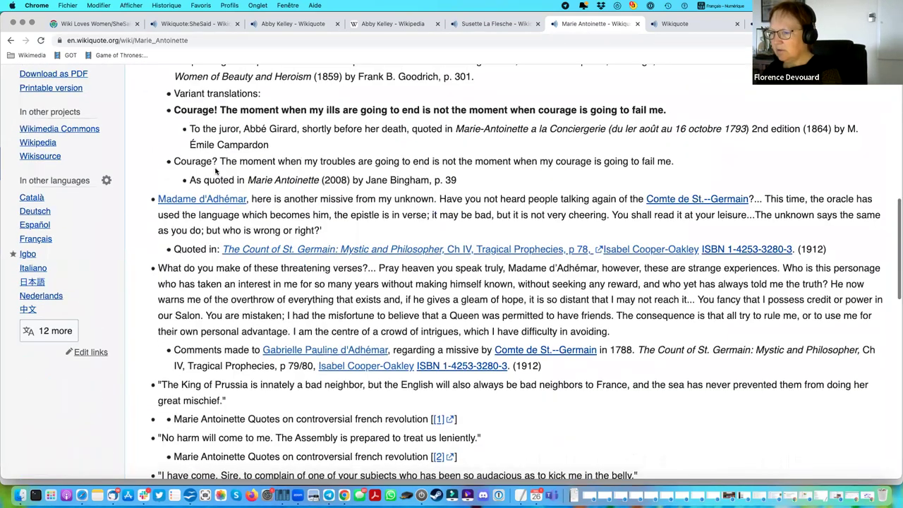
{"action": "scroll", "coordinate": [221, 173], "scroll_direction": "down", "scroll_amount": 3}
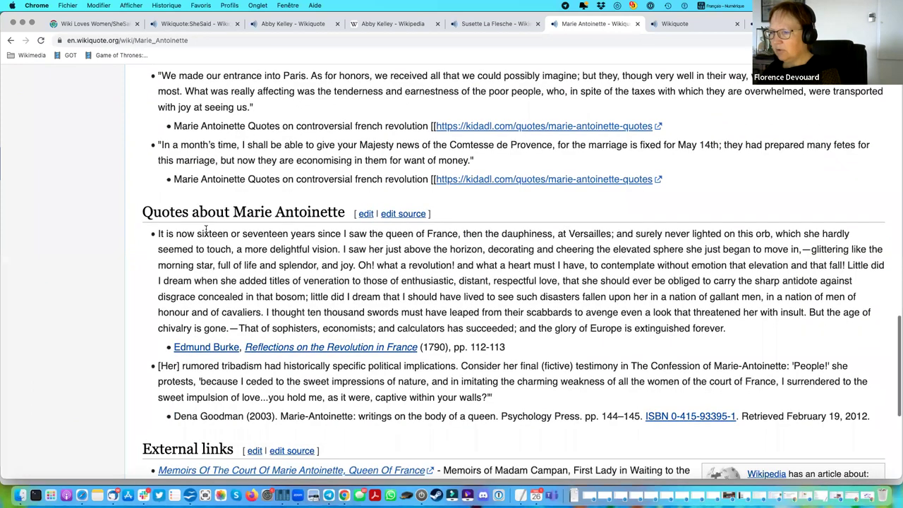
{"action": "scroll", "coordinate": [205, 229], "scroll_direction": "down", "scroll_amount": 4}
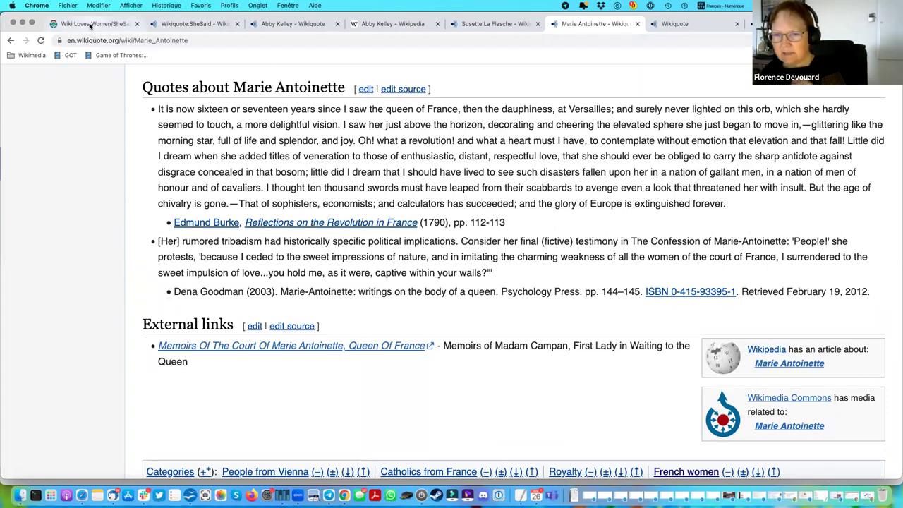
Return to the SheSaid project page and highlight 'A new person' under Things you can do.
{"action": "left_click", "coordinate": [189, 25]}
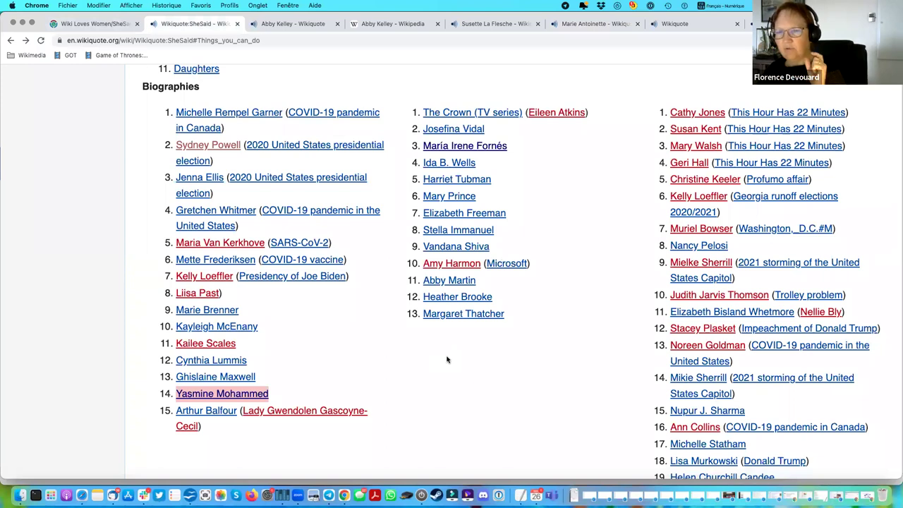
{"action": "scroll", "coordinate": [446, 360], "scroll_direction": "down", "scroll_amount": 5}
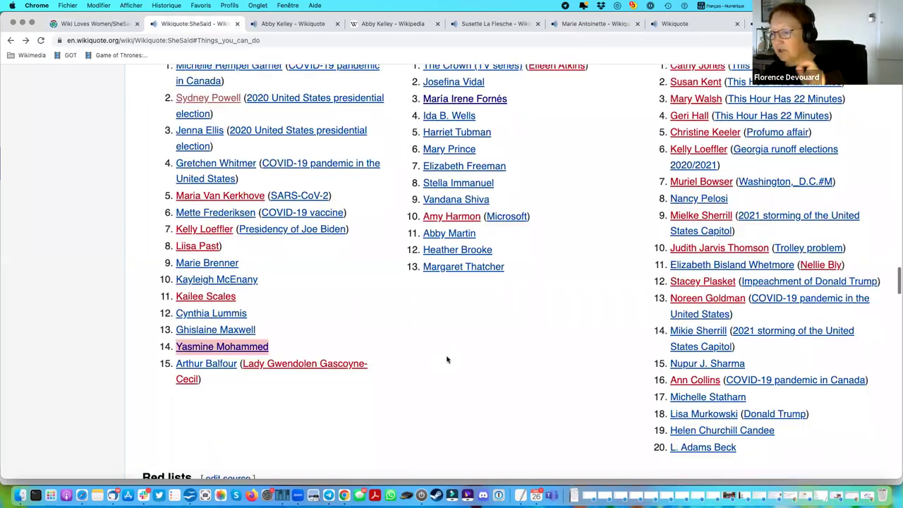
{"action": "scroll", "coordinate": [446, 359], "scroll_direction": "down", "scroll_amount": 4}
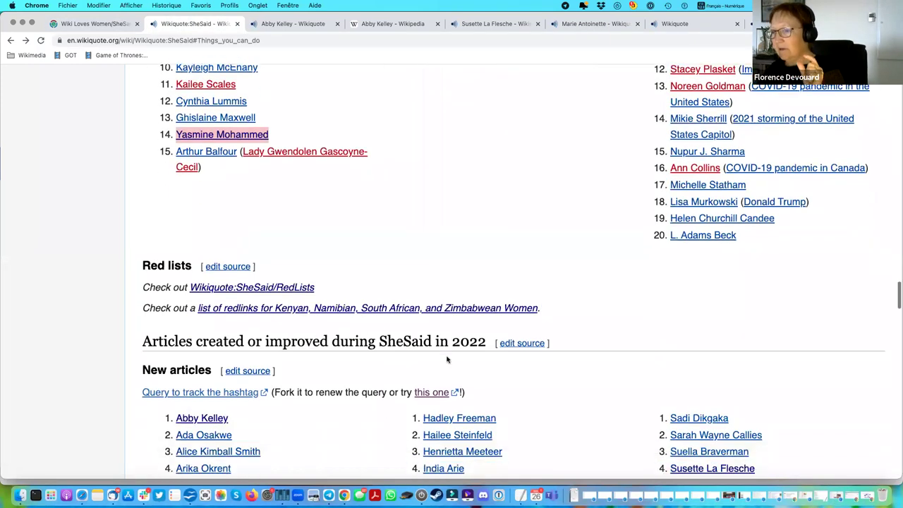
{"action": "scroll", "coordinate": [446, 360], "scroll_direction": "down", "scroll_amount": 1}
{"action": "scroll", "coordinate": [447, 359], "scroll_direction": "down", "scroll_amount": 8}
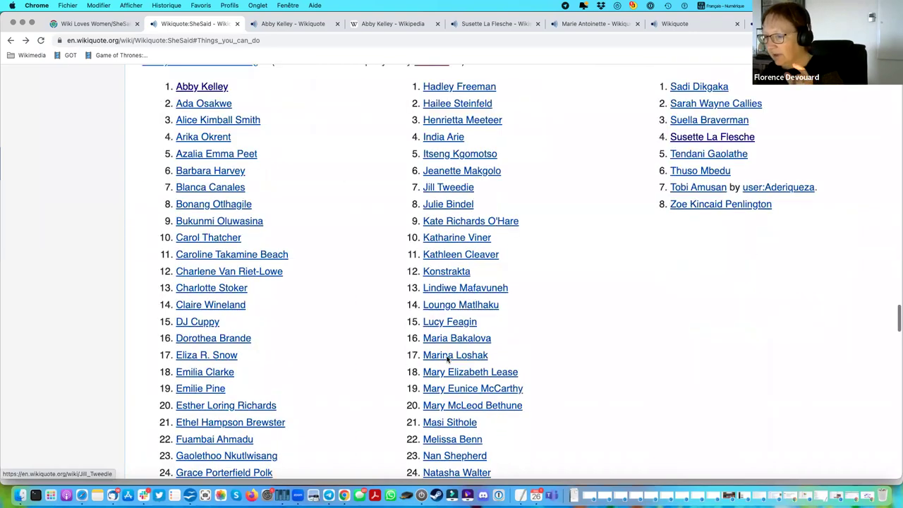
{"action": "scroll", "coordinate": [446, 360], "scroll_direction": "up", "scroll_amount": 20}
{"action": "scroll", "coordinate": [447, 360], "scroll_direction": "up", "scroll_amount": 13}
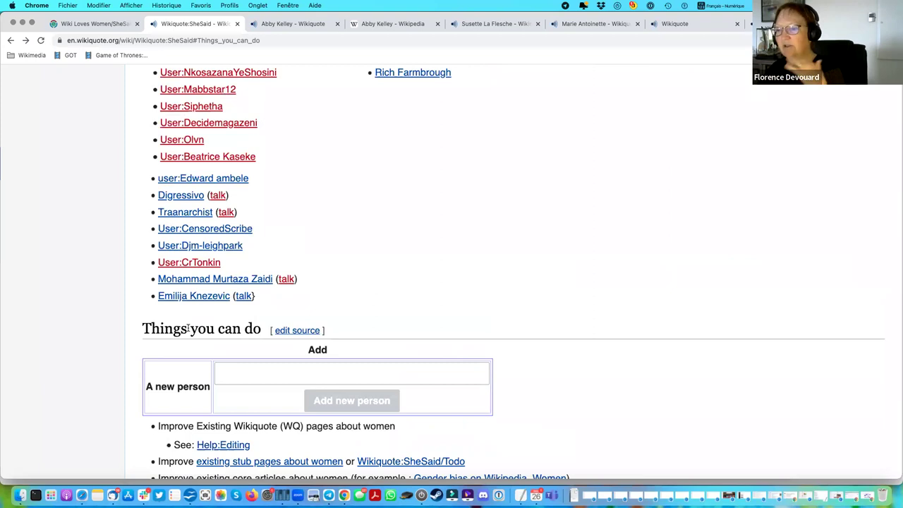
{"action": "left_click_drag", "start_coordinate": [146, 385], "coordinate": [212, 390]}
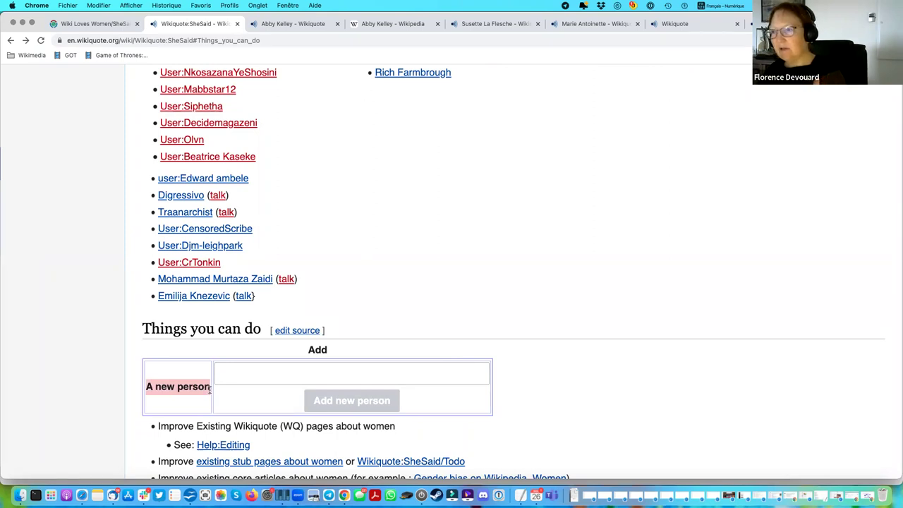
Enter 'Abby Trucmuch' in the new-person form and submit it to create the article.
{"action": "left_click", "coordinate": [253, 369]}
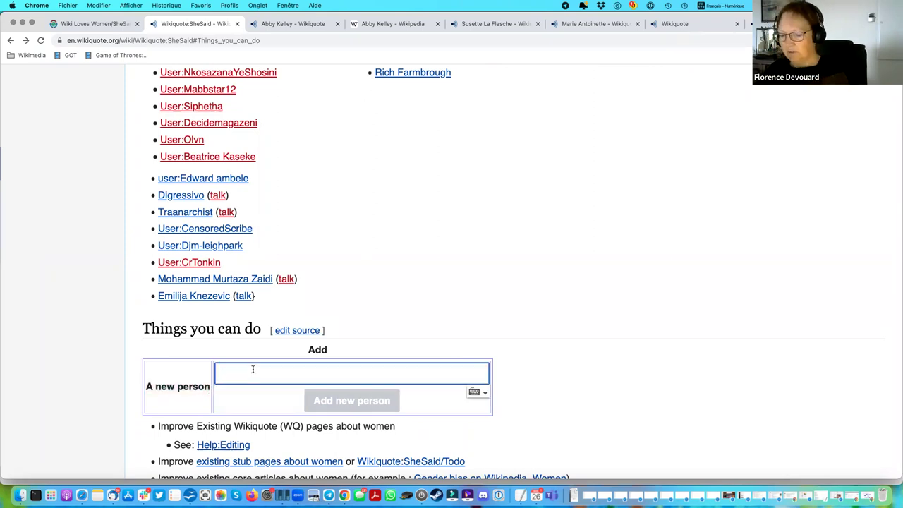
{"action": "type", "text": "Abby Trucmuch"}
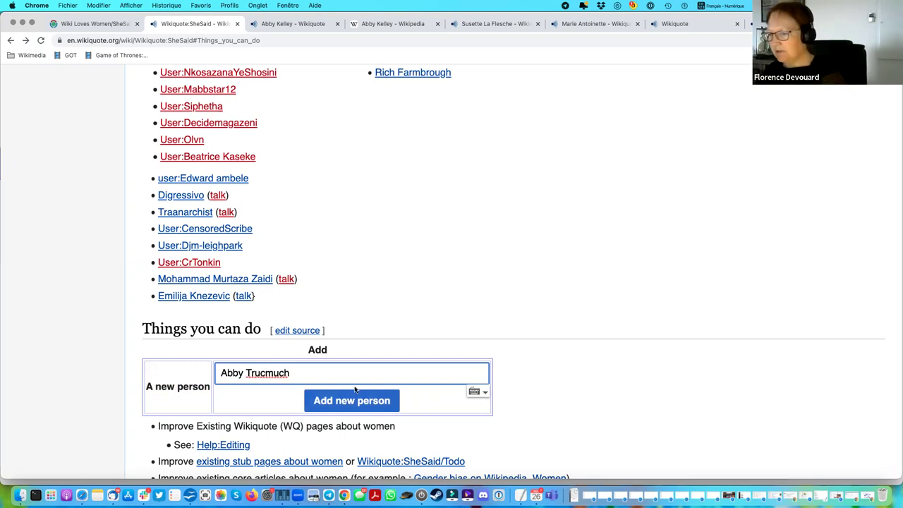
{"action": "left_click", "coordinate": [342, 408]}
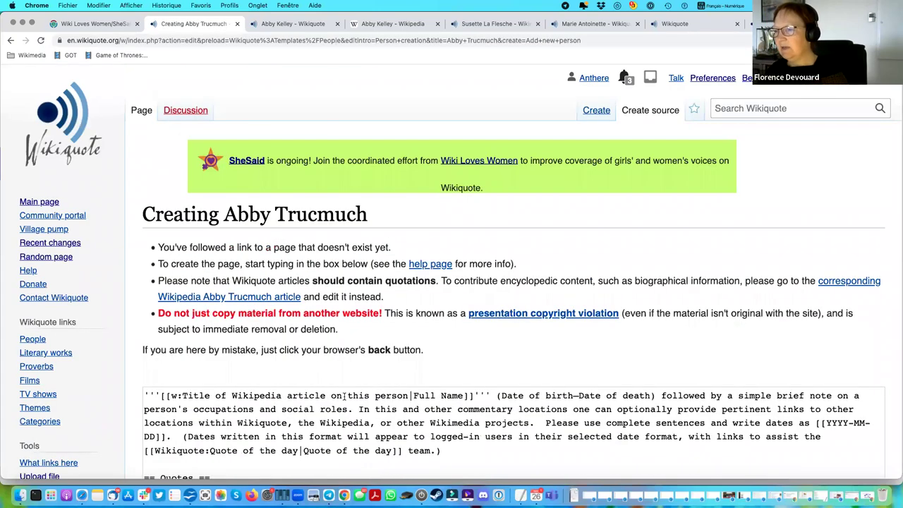
{"action": "scroll", "coordinate": [430, 190], "scroll_direction": "down", "scroll_amount": 5}
{"action": "scroll", "coordinate": [430, 191], "scroll_direction": "down", "scroll_amount": 5}
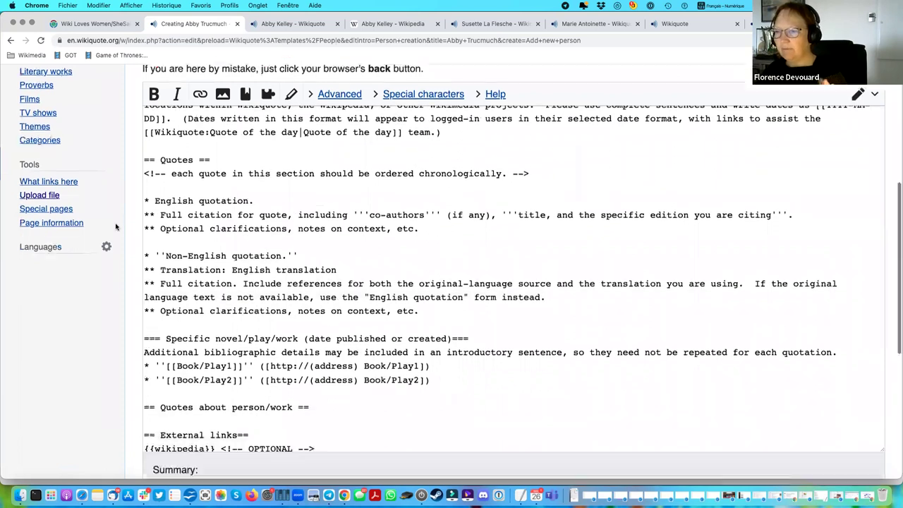
{"action": "scroll", "coordinate": [444, 247], "scroll_direction": "down", "scroll_amount": 2}
{"action": "scroll", "coordinate": [449, 272], "scroll_direction": "up", "scroll_amount": 3}
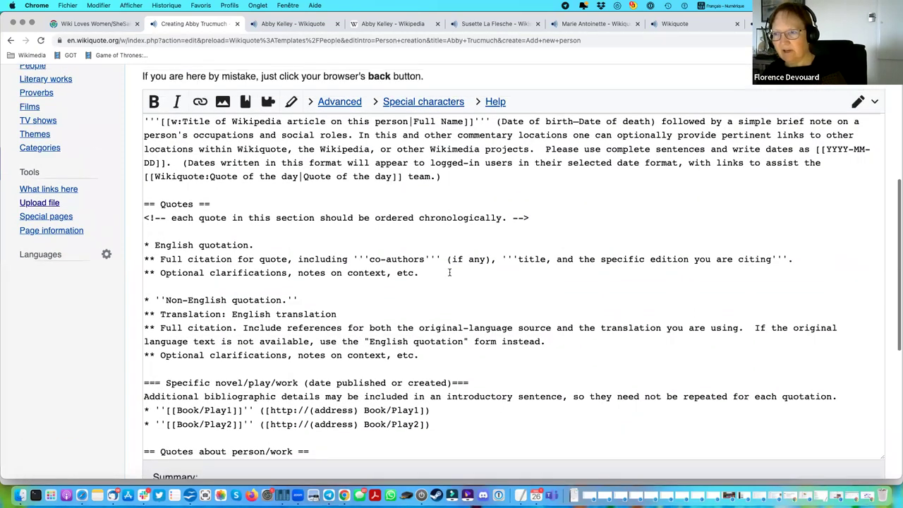
{"action": "scroll", "coordinate": [448, 272], "scroll_direction": "up", "scroll_amount": 1}
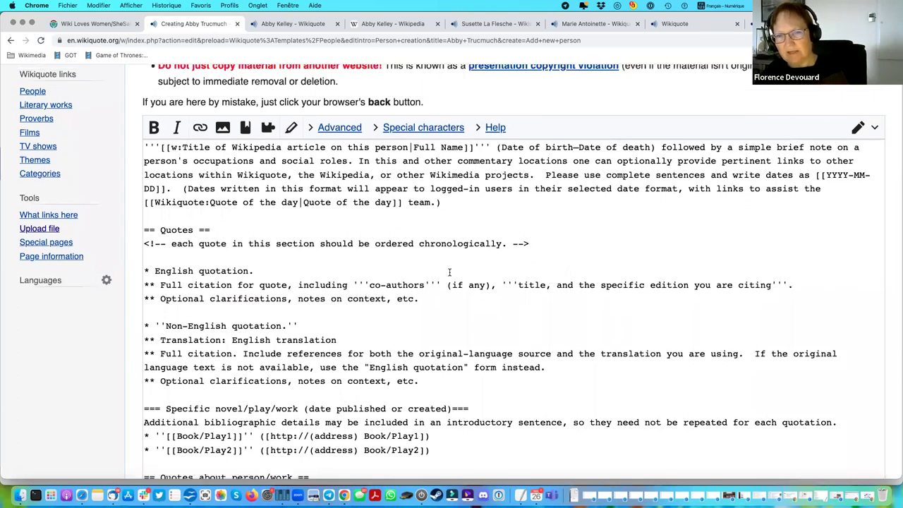
{"action": "scroll", "coordinate": [449, 272], "scroll_direction": "down", "scroll_amount": 1}
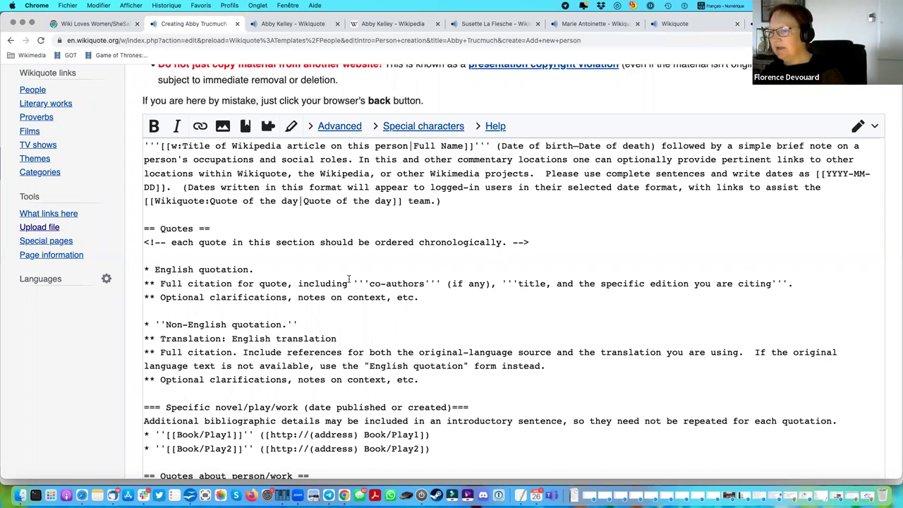
{"action": "left_click_drag", "start_coordinate": [144, 145], "coordinate": [453, 207]}
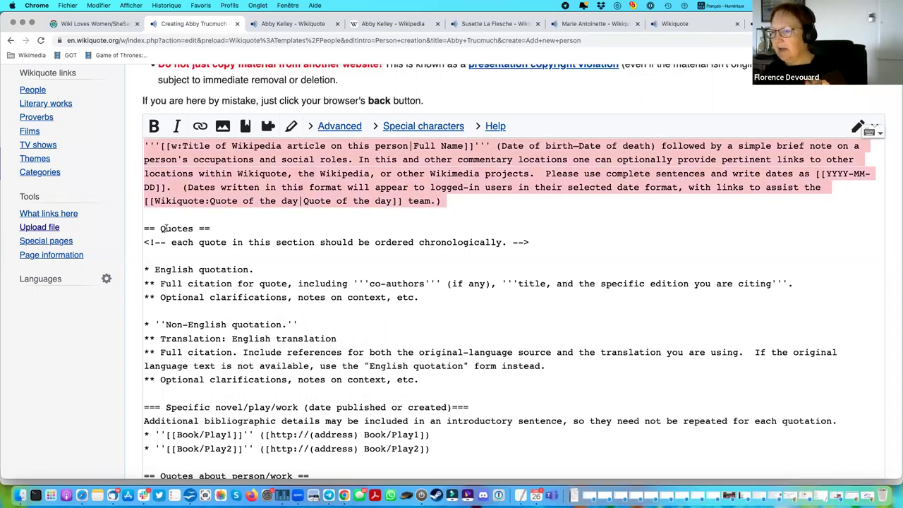
{"action": "left_click_drag", "start_coordinate": [222, 228], "coordinate": [131, 230]}
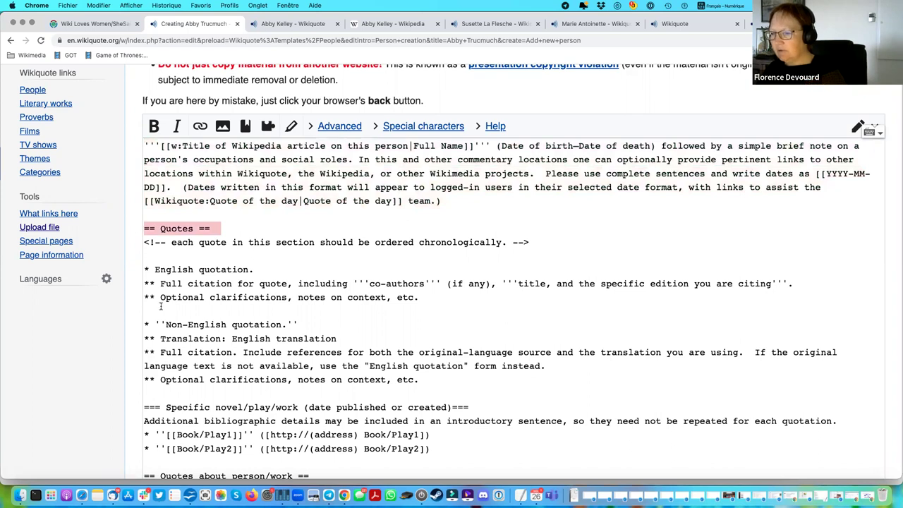
{"action": "scroll", "coordinate": [161, 305], "scroll_direction": "down", "scroll_amount": 5}
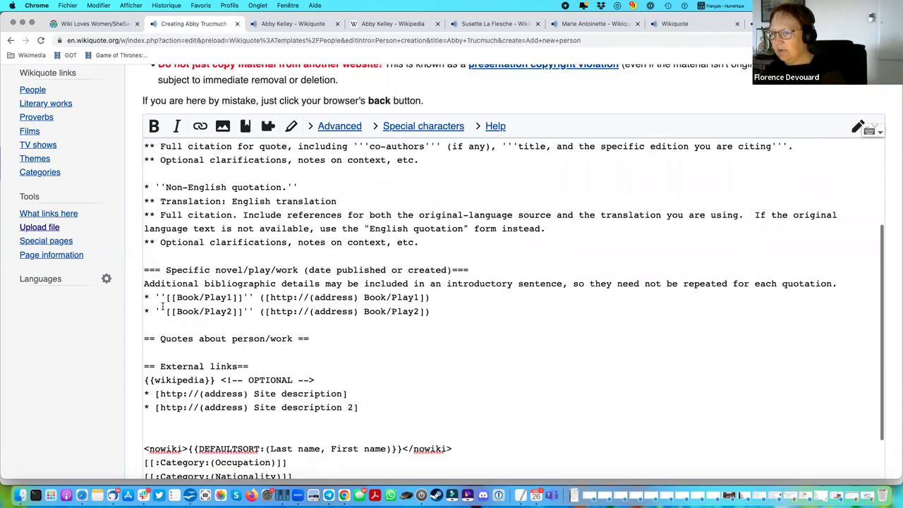
{"action": "left_click_drag", "start_coordinate": [319, 312], "coordinate": [129, 315]}
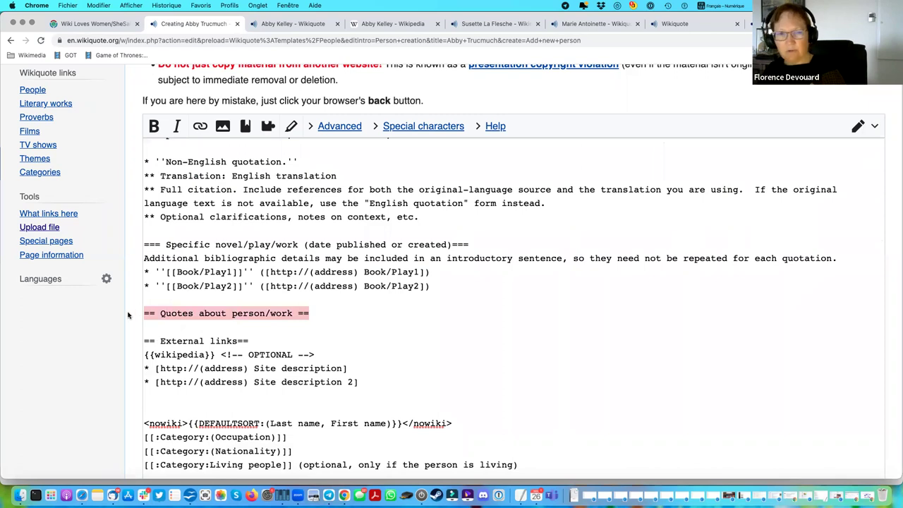
{"action": "scroll", "coordinate": [470, 318], "scroll_direction": "down", "scroll_amount": 1}
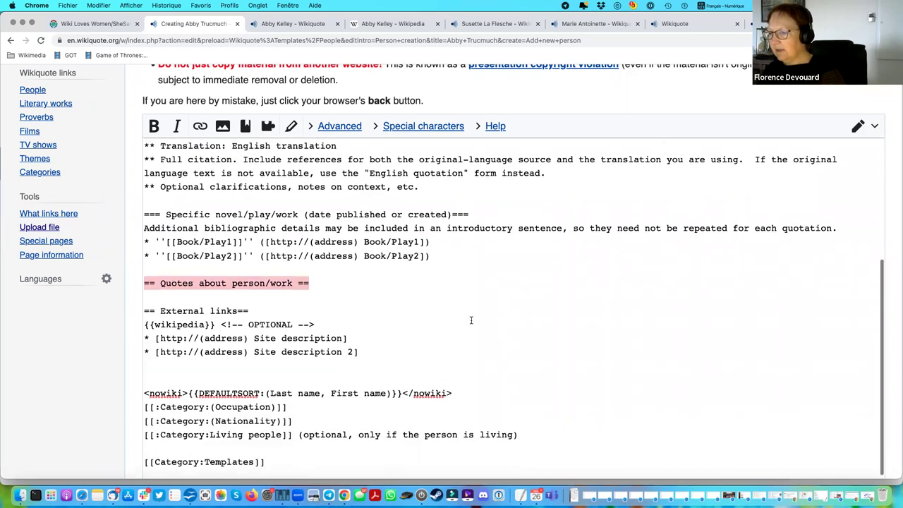
{"action": "triple_click", "coordinate": [189, 310]}
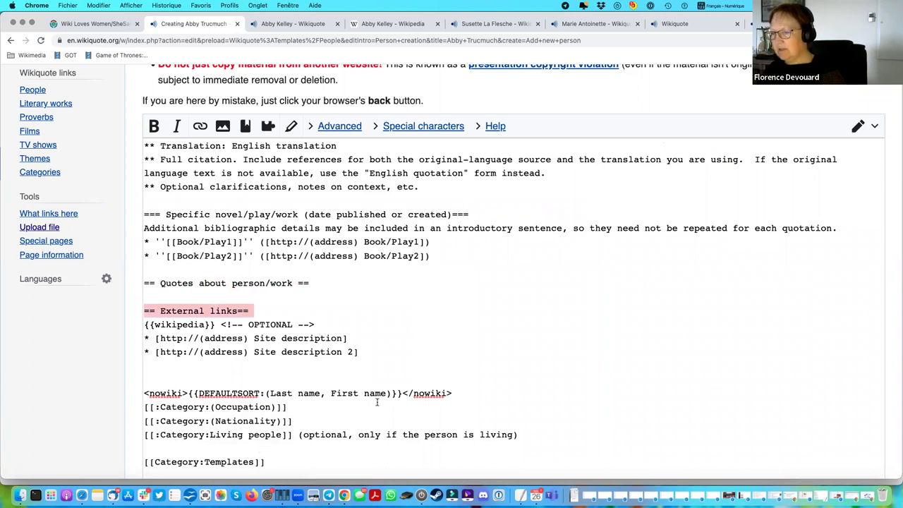
{"action": "scroll", "coordinate": [377, 402], "scroll_direction": "up", "scroll_amount": 6}
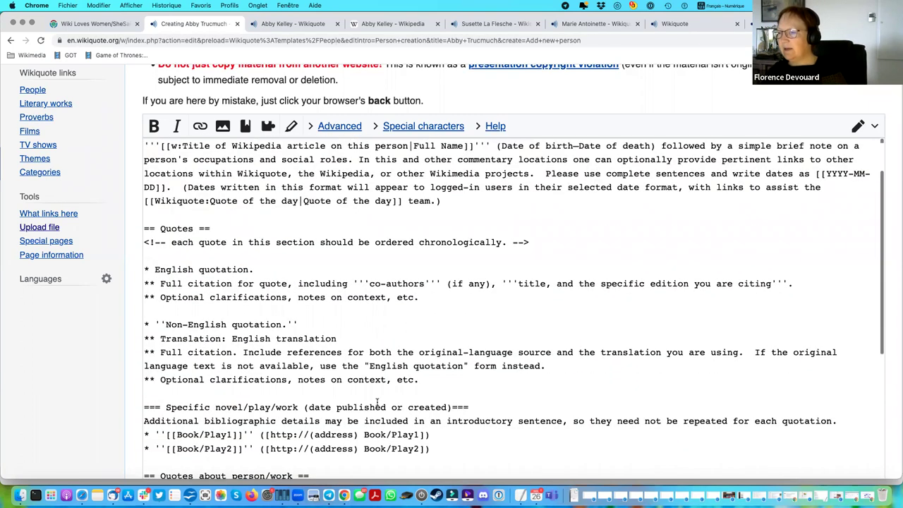
{"action": "scroll", "coordinate": [377, 402], "scroll_direction": "up", "scroll_amount": 3}
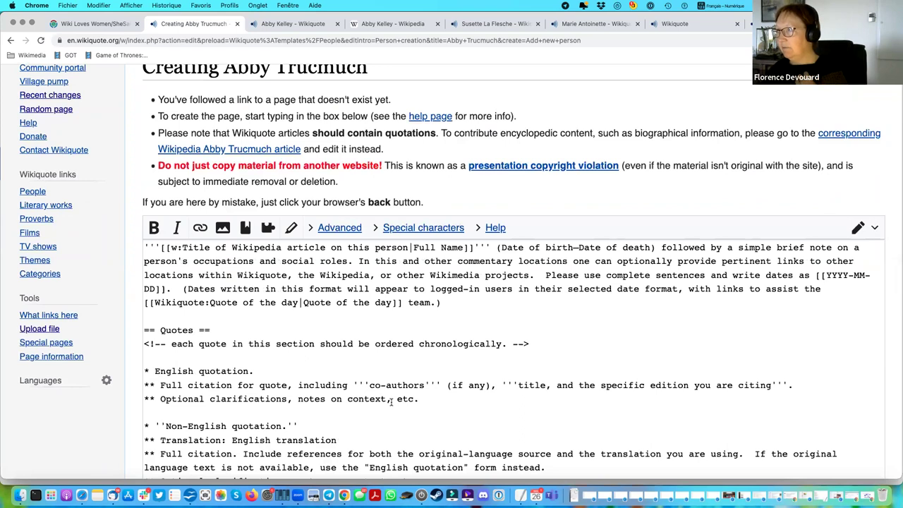
Replace the placeholder intro paragraph with 'my intro here'.
{"action": "scroll", "coordinate": [426, 301], "scroll_direction": "up", "scroll_amount": 1}
{"action": "left_click_drag", "start_coordinate": [441, 304], "coordinate": [497, 249]}
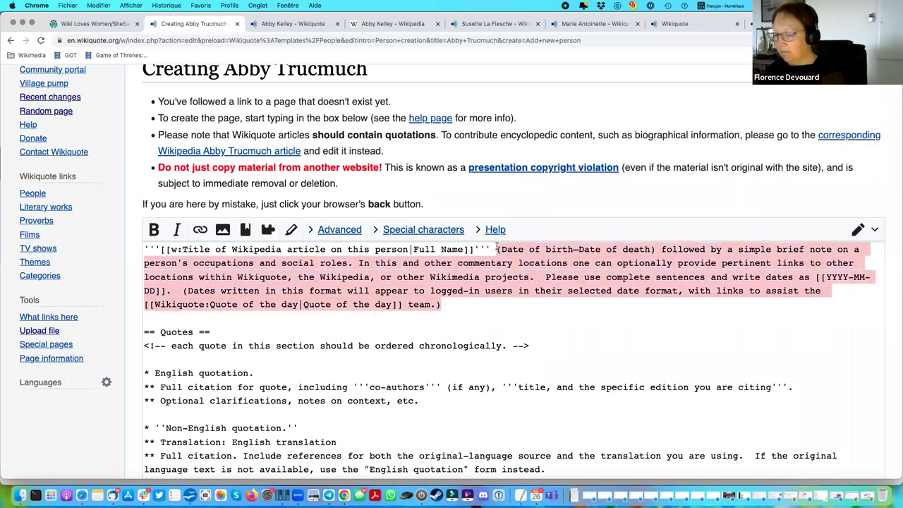
{"action": "type", "text": "my intro here"}
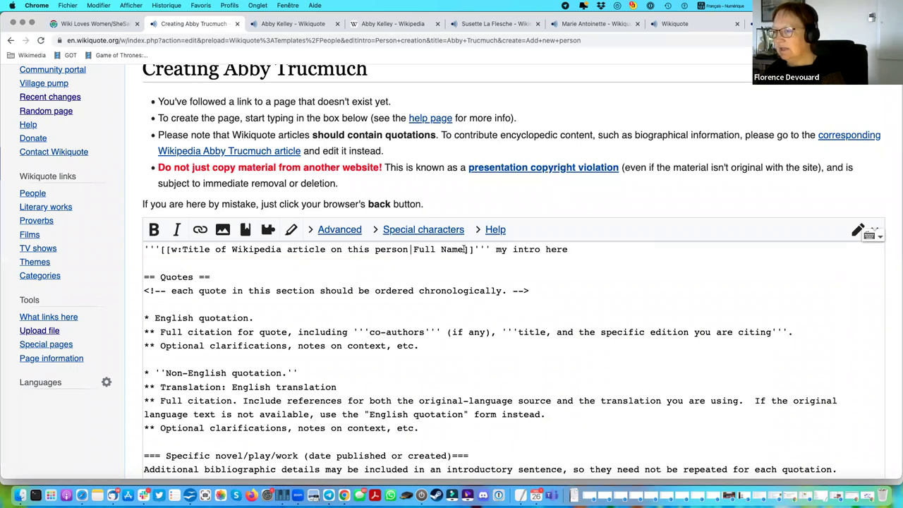
Copy the title 'Abby Trucmuch' and paste it over the Full Name and Wikipedia title placeholders.
{"action": "left_click_drag", "start_coordinate": [465, 249], "coordinate": [412, 249]}
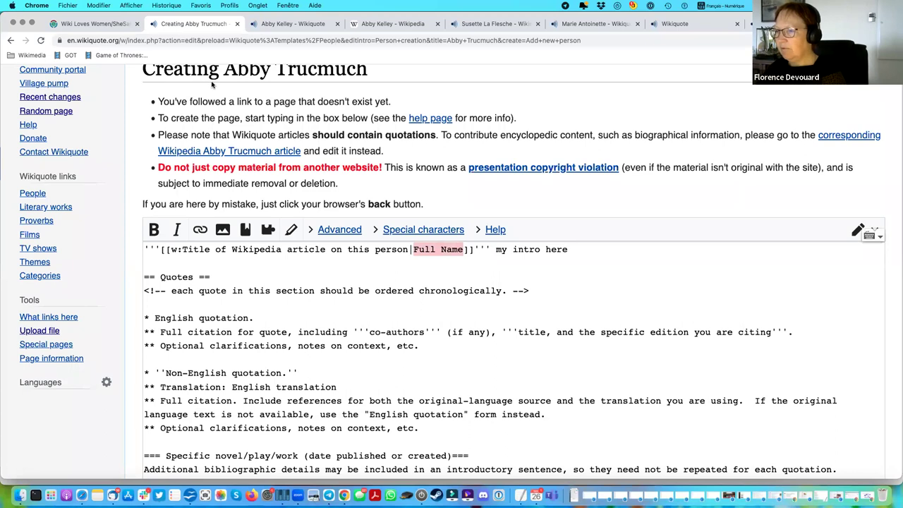
{"action": "left_click_drag", "start_coordinate": [225, 70], "coordinate": [367, 71]}
{"action": "key", "text": "super+c"}
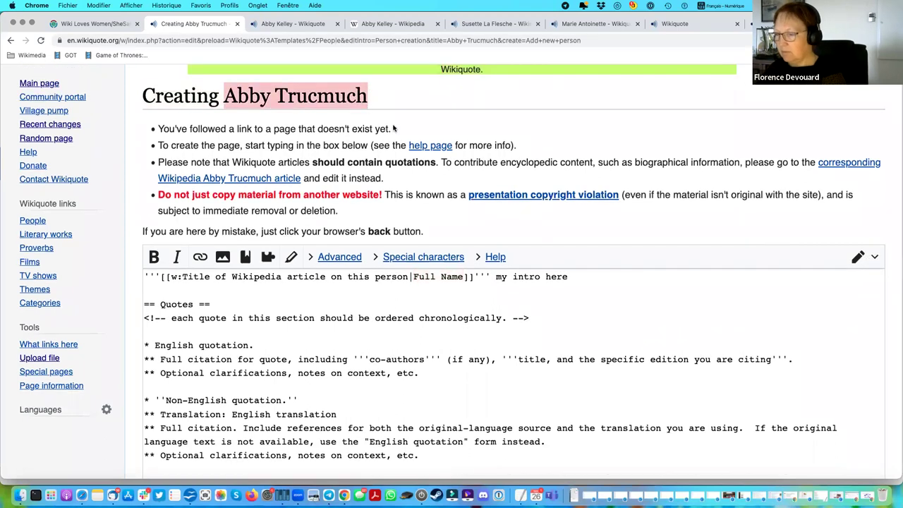
{"action": "left_click_drag", "start_coordinate": [462, 279], "coordinate": [410, 280]}
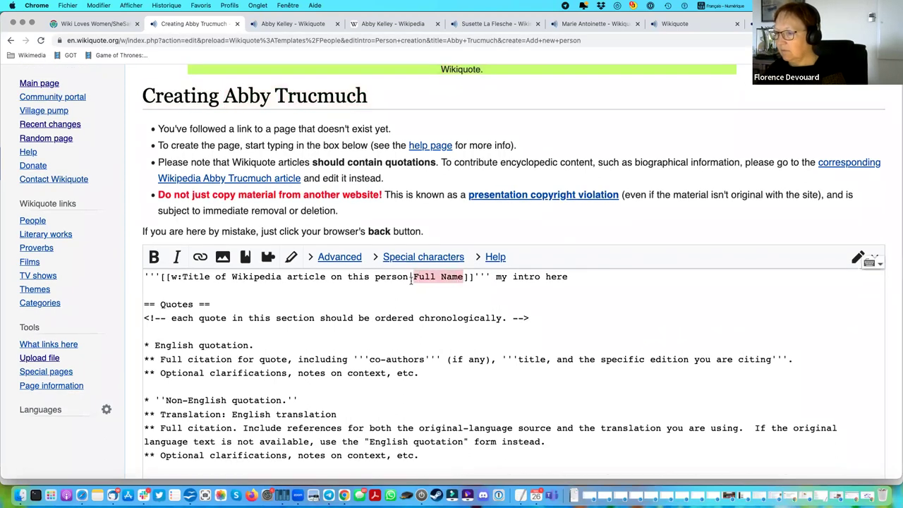
{"action": "key", "text": "super+v"}
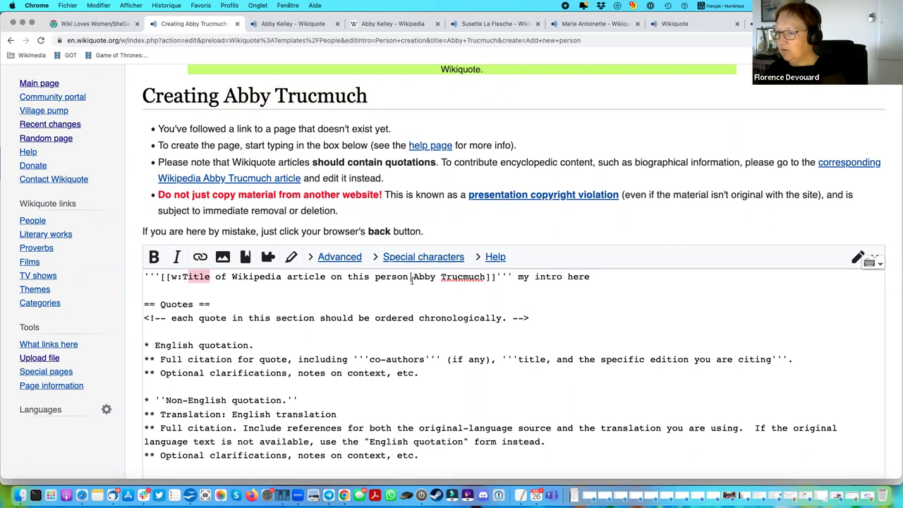
{"action": "left_click_drag", "start_coordinate": [410, 277], "coordinate": [179, 275]}
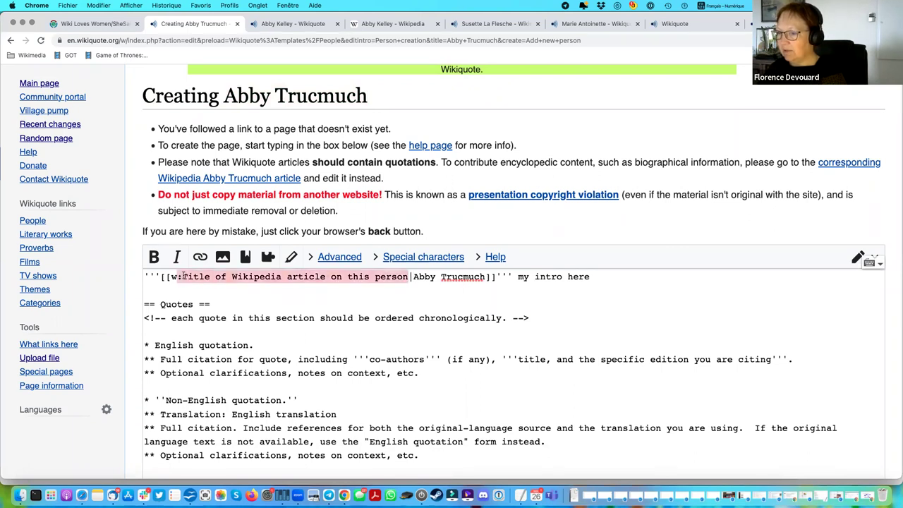
{"action": "key", "text": "super+v"}
Delete the chronological-order comment and add blank lines above the Specific novel/play/work section.
{"action": "scroll", "coordinate": [345, 373], "scroll_direction": "down", "scroll_amount": 2}
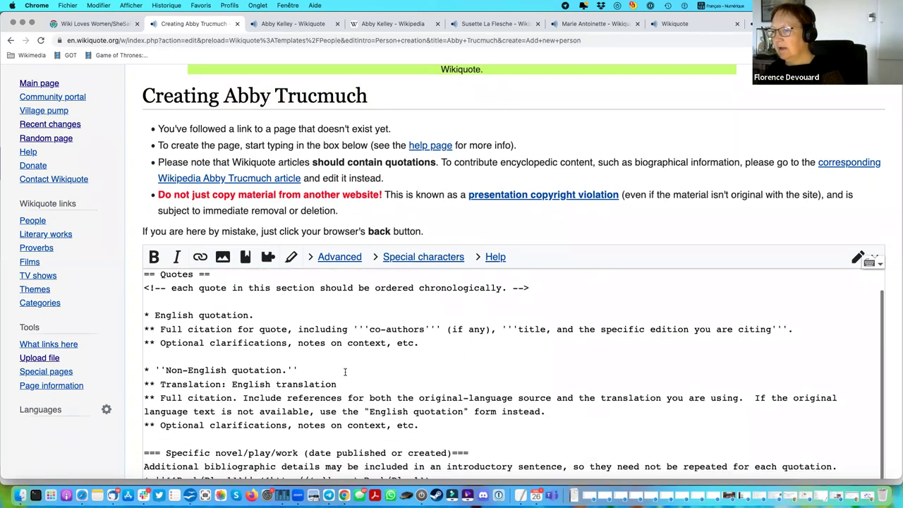
{"action": "triple_click", "coordinate": [135, 288]}
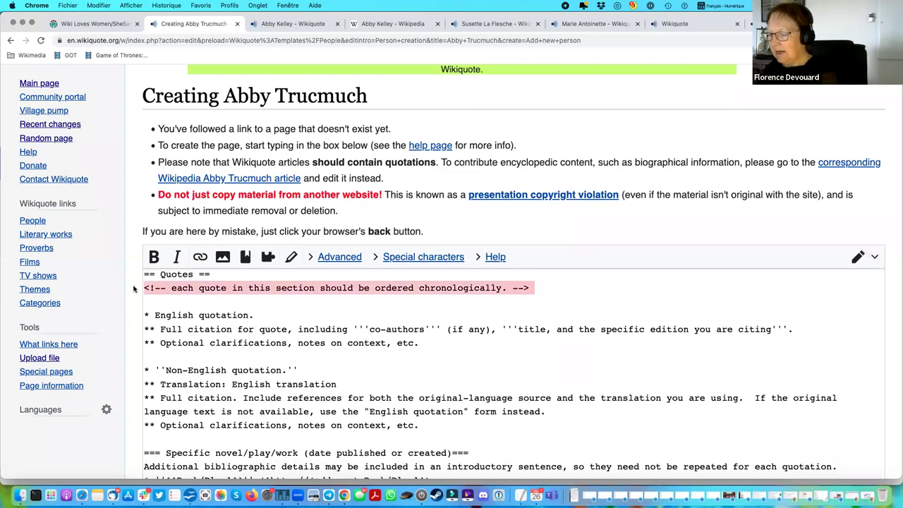
{"action": "key", "text": "BackSpace"}
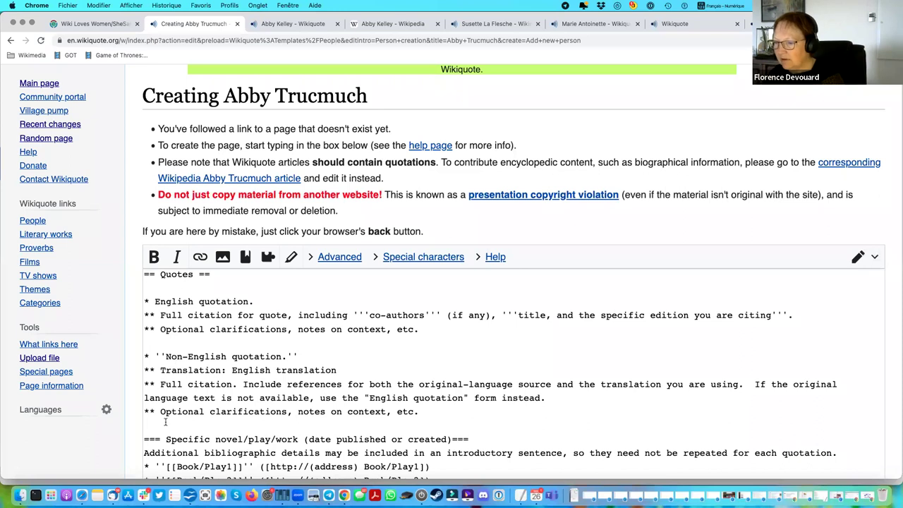
{"action": "scroll", "coordinate": [169, 416], "scroll_direction": "down", "scroll_amount": 5}
{"action": "key", "text": "Return"}
{"action": "key", "text": "Return"}
{"action": "key", "text": "Return"}
{"action": "key", "text": "Return"}
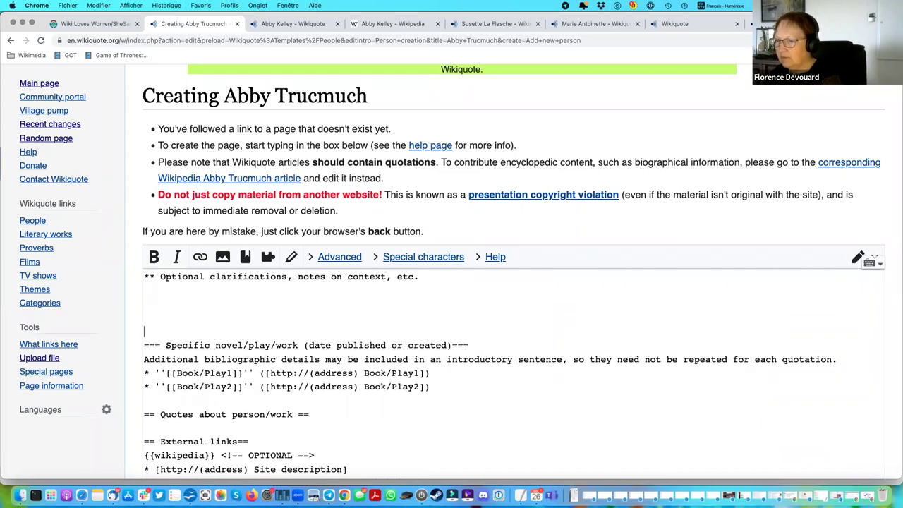
Highlight the English quotation, clarification, Non-English, Translation and citation template lines.
{"action": "scroll", "coordinate": [208, 398], "scroll_direction": "up", "scroll_amount": 4}
{"action": "scroll", "coordinate": [209, 401], "scroll_direction": "up", "scroll_amount": 2}
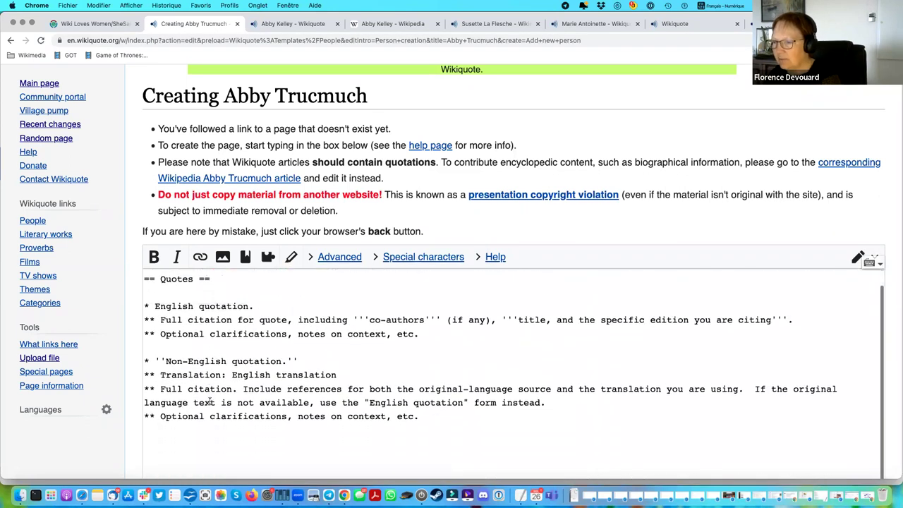
{"action": "left_click_drag", "start_coordinate": [145, 306], "coordinate": [138, 345]}
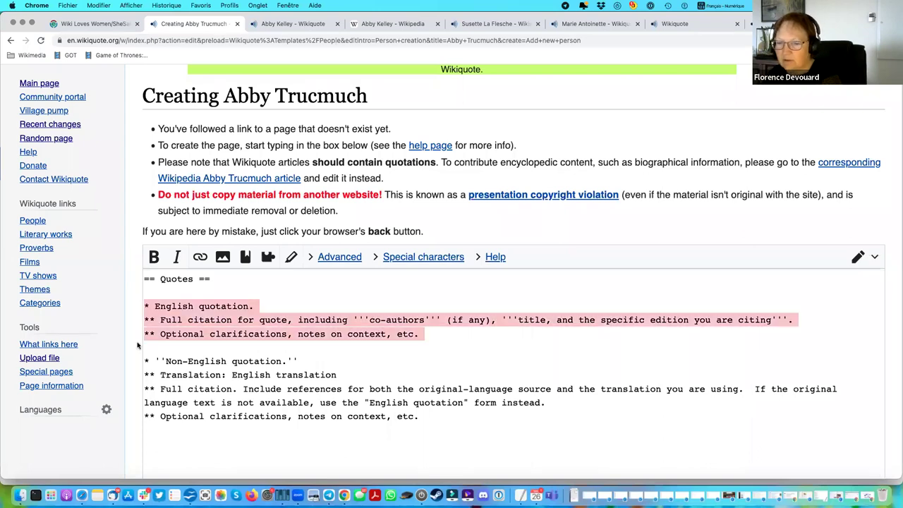
{"action": "left_click", "coordinate": [182, 305]}
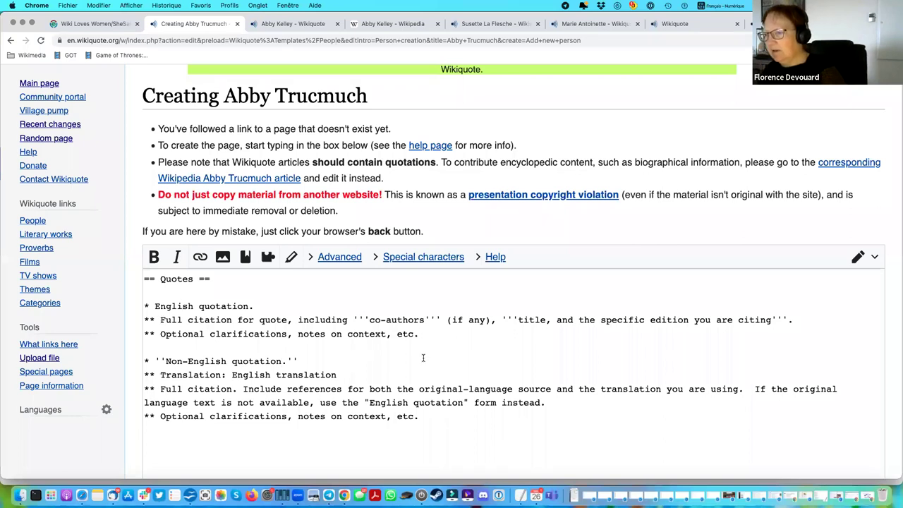
{"action": "left_click_drag", "start_coordinate": [419, 333], "coordinate": [161, 333]}
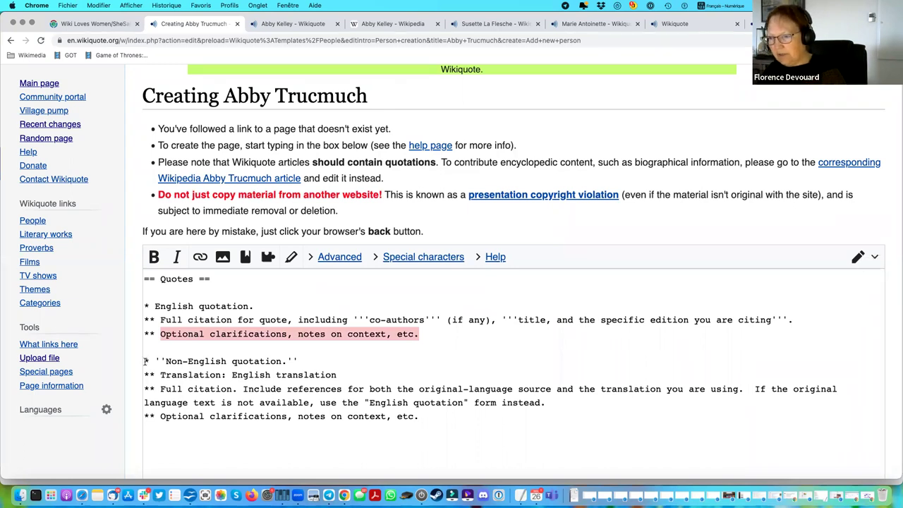
{"action": "left_click_drag", "start_coordinate": [144, 361], "coordinate": [328, 360]}
{"action": "left_click", "coordinate": [215, 360]}
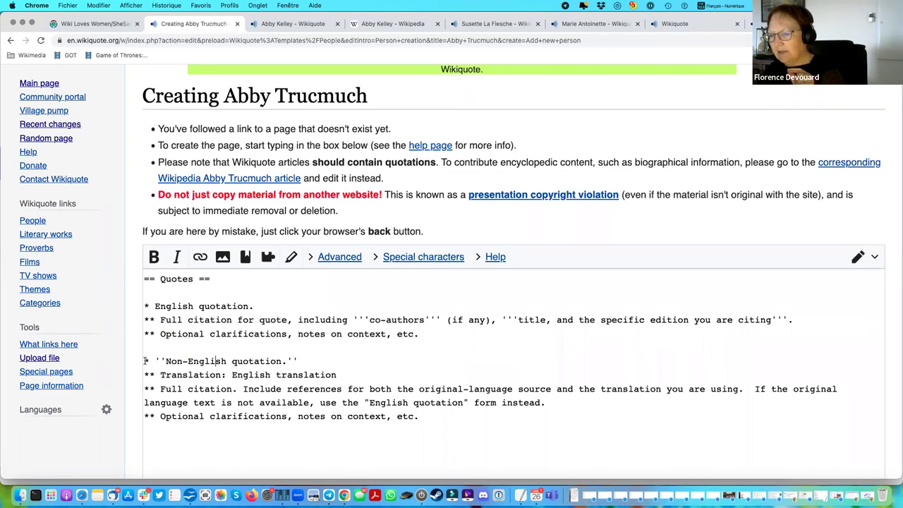
{"action": "left_click_drag", "start_coordinate": [145, 374], "coordinate": [358, 379]}
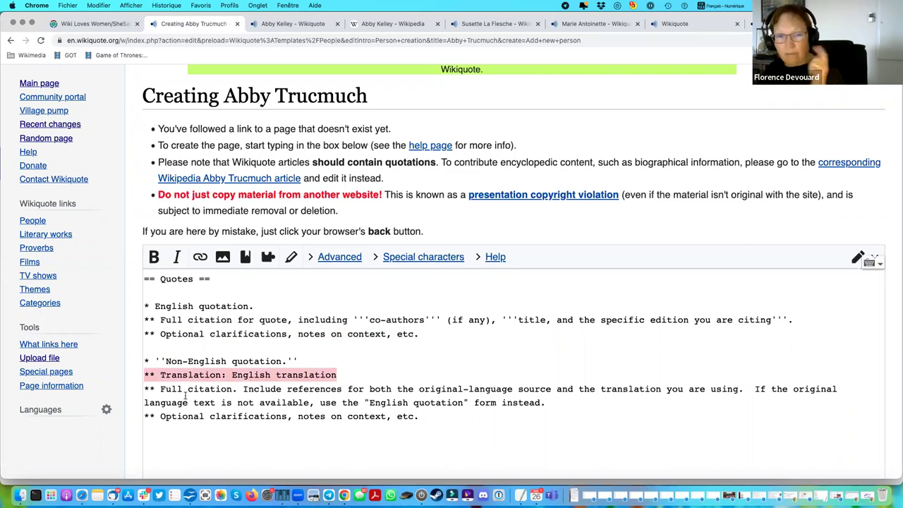
{"action": "left_click_drag", "start_coordinate": [145, 388], "coordinate": [148, 429]}
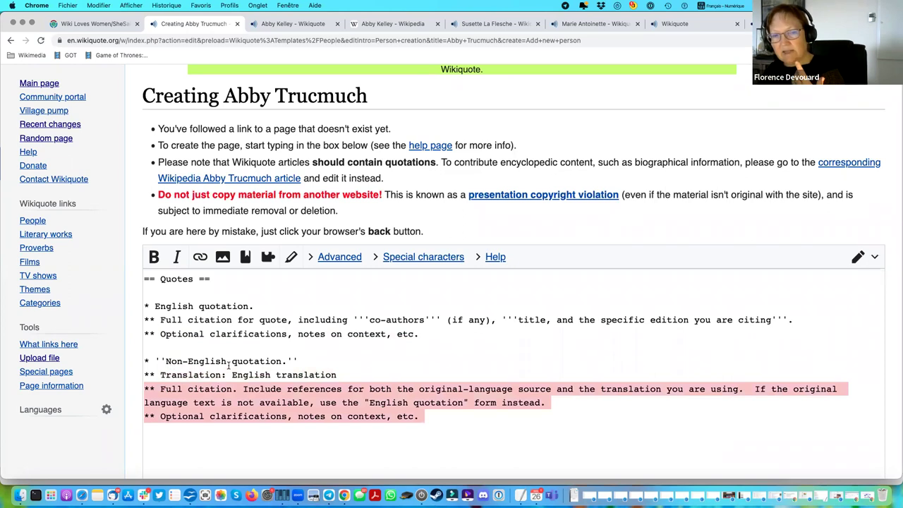
{"action": "left_click", "coordinate": [327, 308]}
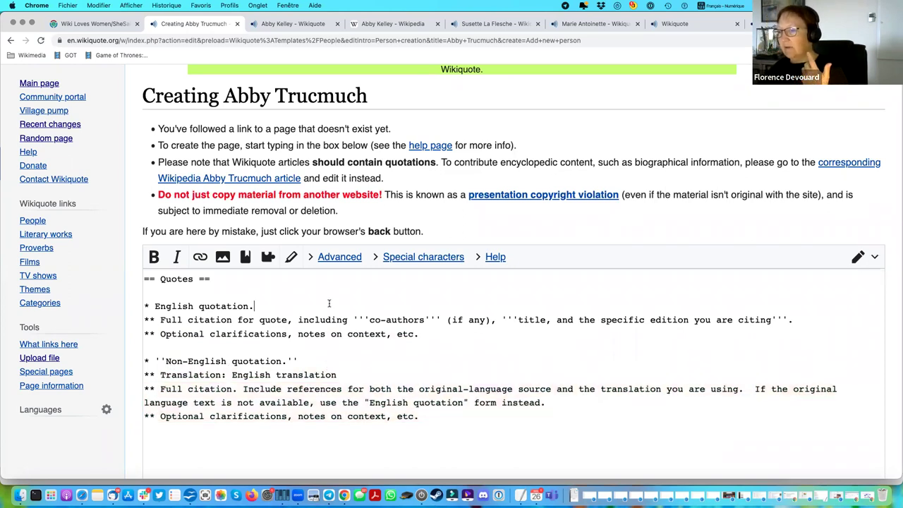
Place the cursor under the Quotes about person/work heading.
{"action": "scroll", "coordinate": [329, 303], "scroll_direction": "down", "scroll_amount": 5}
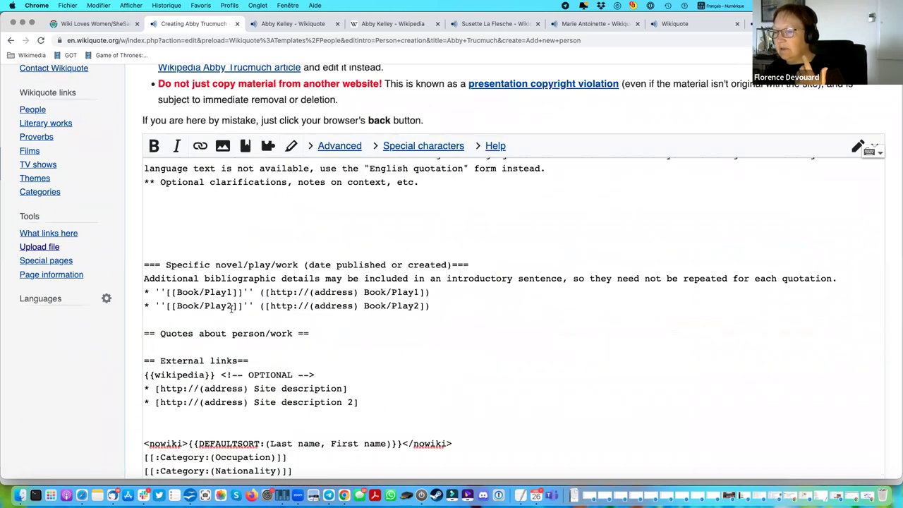
{"action": "scroll", "coordinate": [235, 338], "scroll_direction": "down", "scroll_amount": 2}
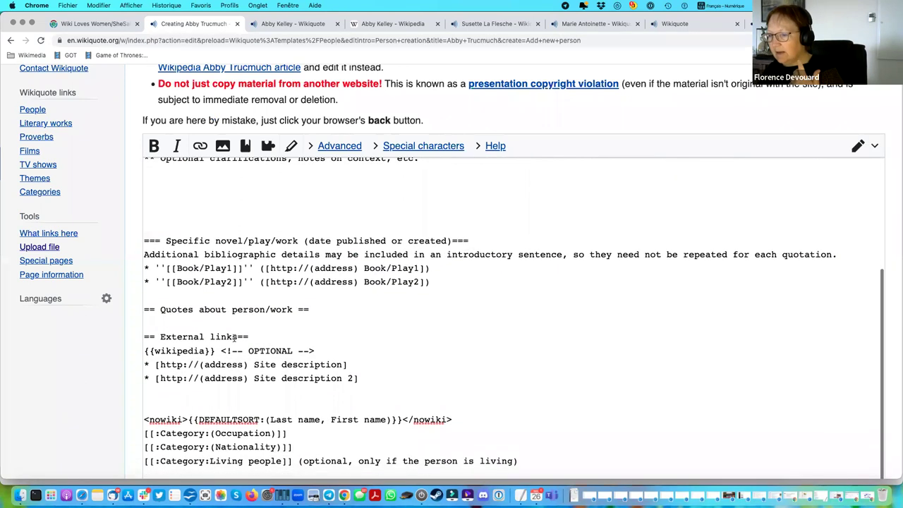
{"action": "left_click", "coordinate": [212, 320]}
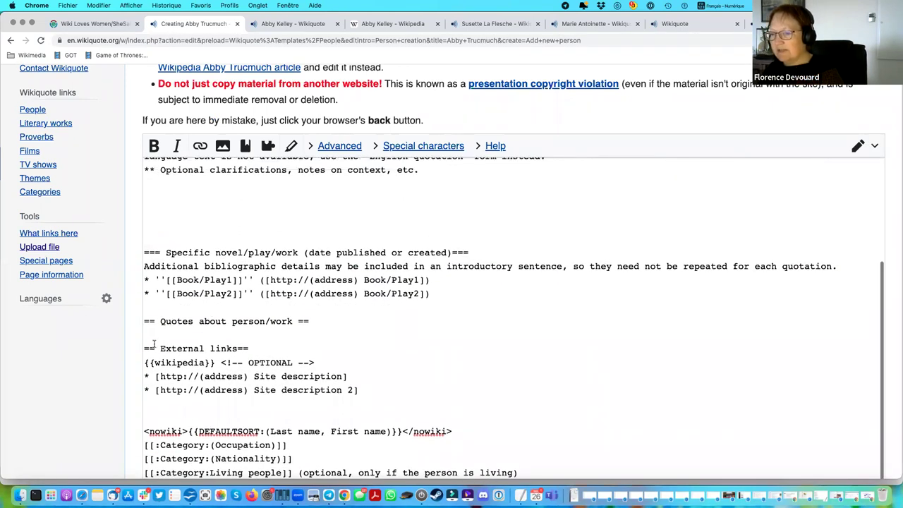
Add '* The quote' and '** The source' lines, then a blank line before External links.
{"action": "scroll", "coordinate": [211, 320], "scroll_direction": "up", "scroll_amount": 1}
{"action": "key", "text": "Return"}
{"action": "type", "text": "* The quote"}
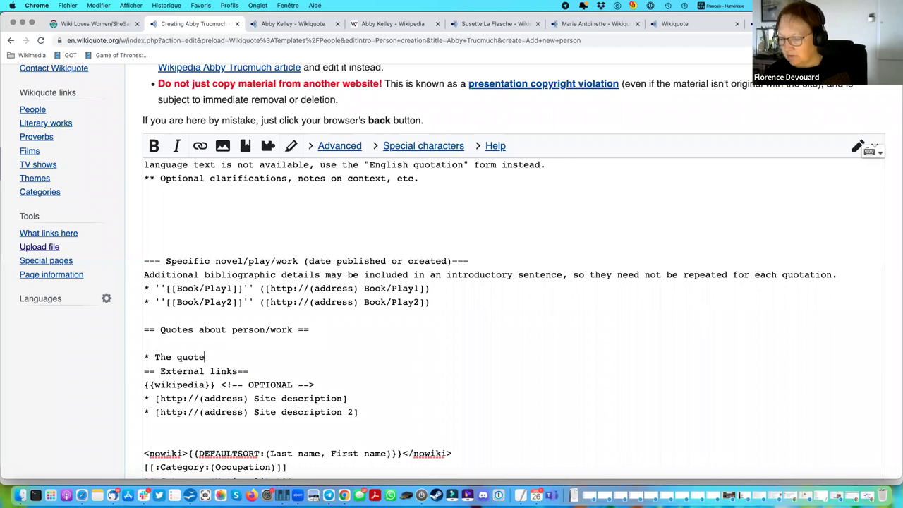
{"action": "key", "text": "Return"}
{"action": "type", "text": "*"}
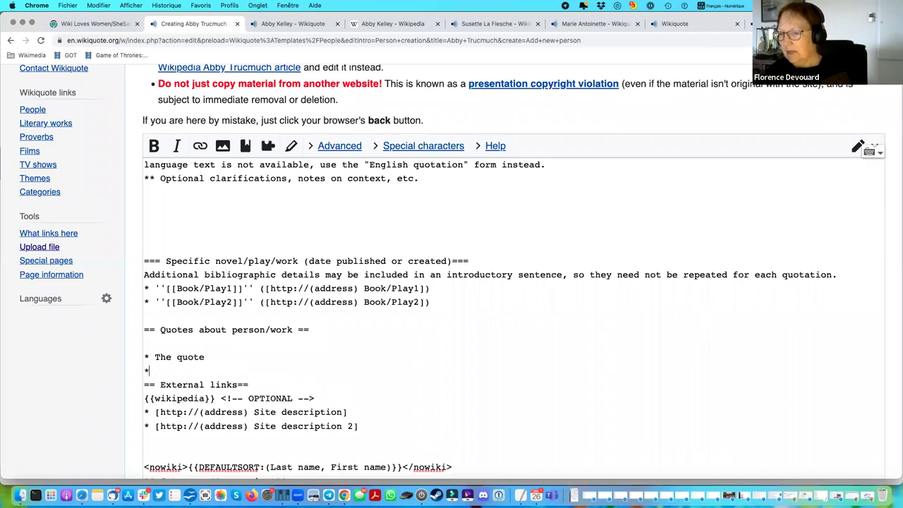
{"action": "type", "text": " * The source"}
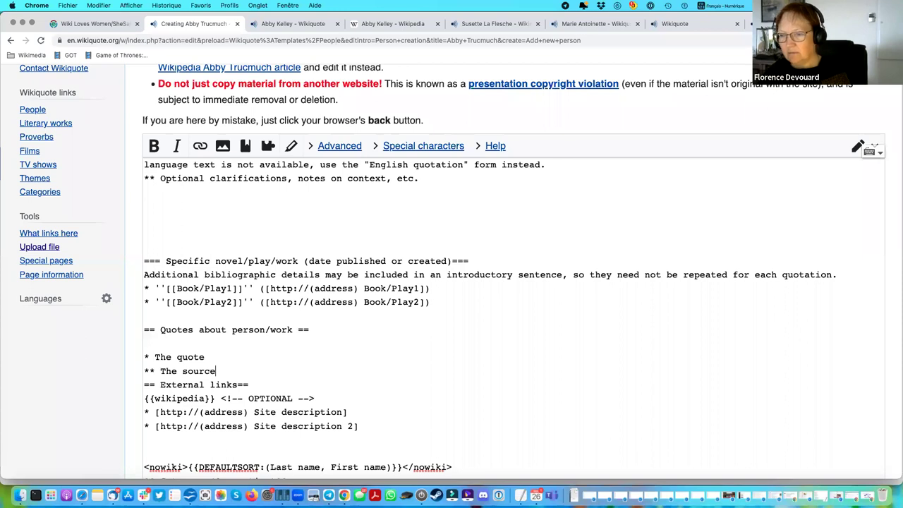
{"action": "key", "text": "Return"}
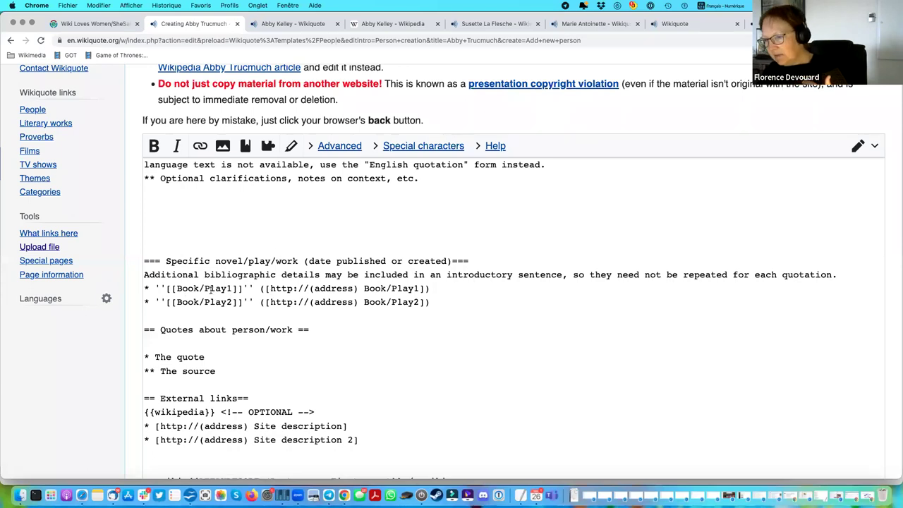
{"action": "scroll", "coordinate": [385, 298], "scroll_direction": "down", "scroll_amount": 3}
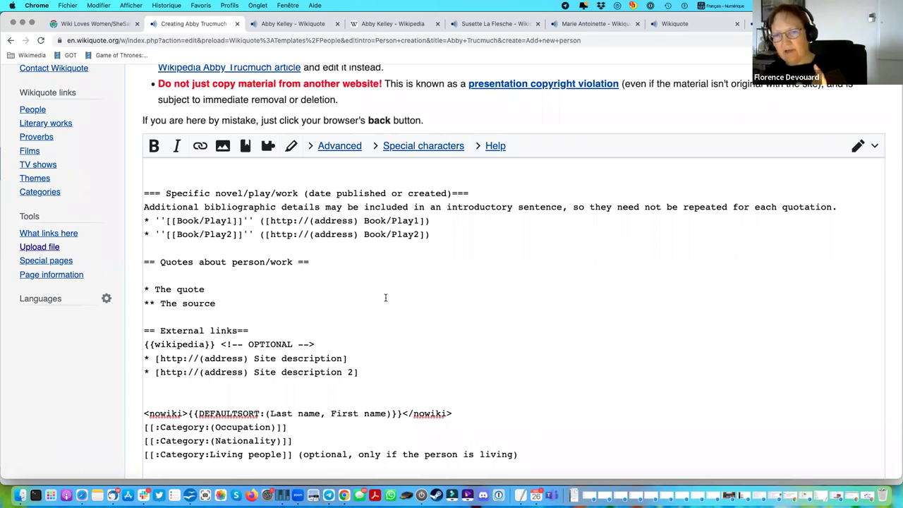
{"action": "scroll", "coordinate": [403, 356], "scroll_direction": "down", "scroll_amount": 3}
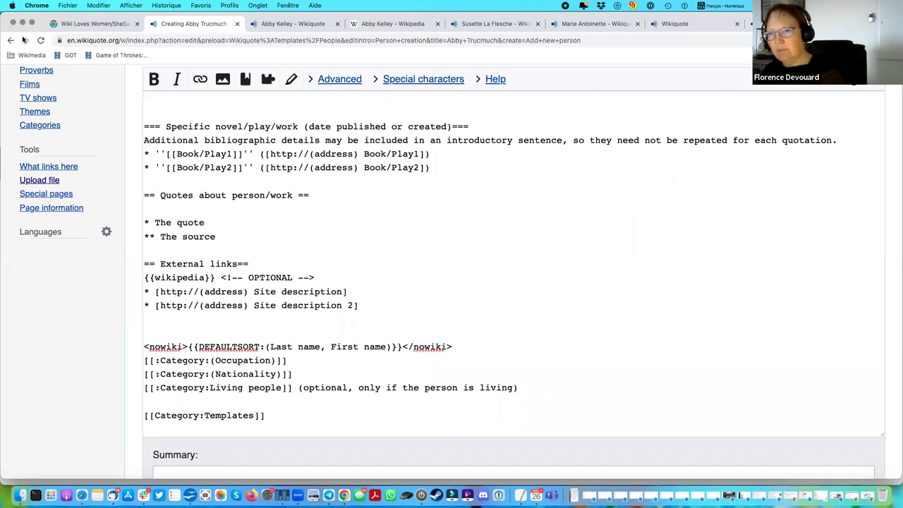
Discard the unsaved Abby Trucmuch draft and scroll the SheSaid page down to New articles.
{"action": "left_click", "coordinate": [69, 55]}
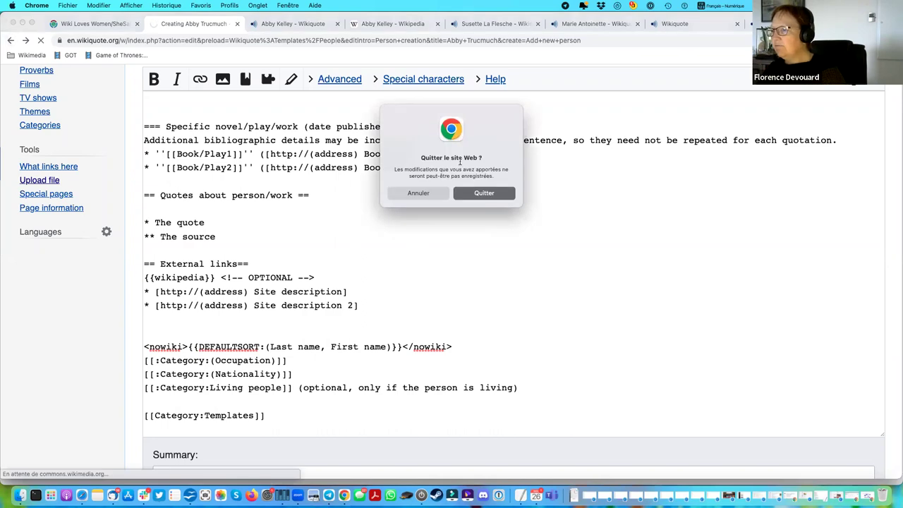
{"action": "left_click", "coordinate": [493, 195]}
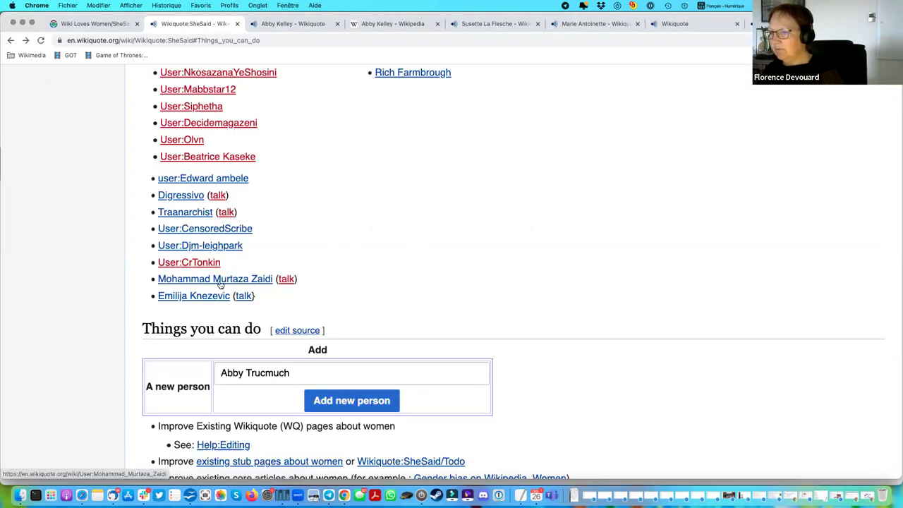
{"action": "scroll", "coordinate": [346, 326], "scroll_direction": "down", "scroll_amount": 10}
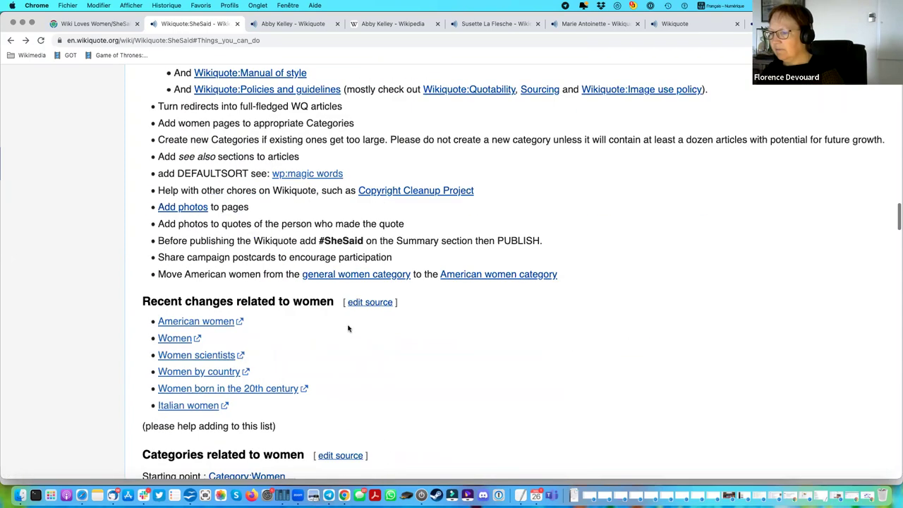
{"action": "scroll", "coordinate": [348, 328], "scroll_direction": "down", "scroll_amount": 4}
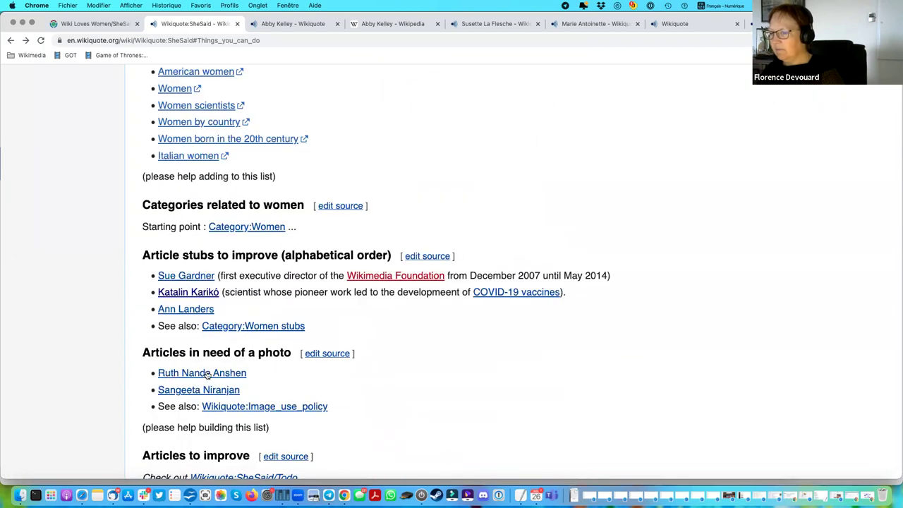
{"action": "scroll", "coordinate": [207, 375], "scroll_direction": "down", "scroll_amount": 20}
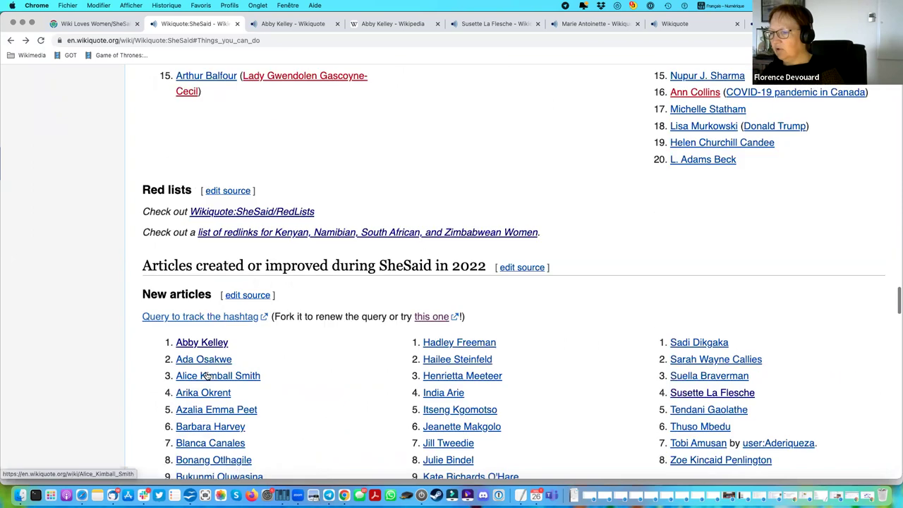
{"action": "scroll", "coordinate": [207, 375], "scroll_direction": "down", "scroll_amount": 1}
Review Loungo Matlhaku's revision history since its 5 November 2022 creation, then return to the article.
{"action": "left_click", "coordinate": [464, 300]}
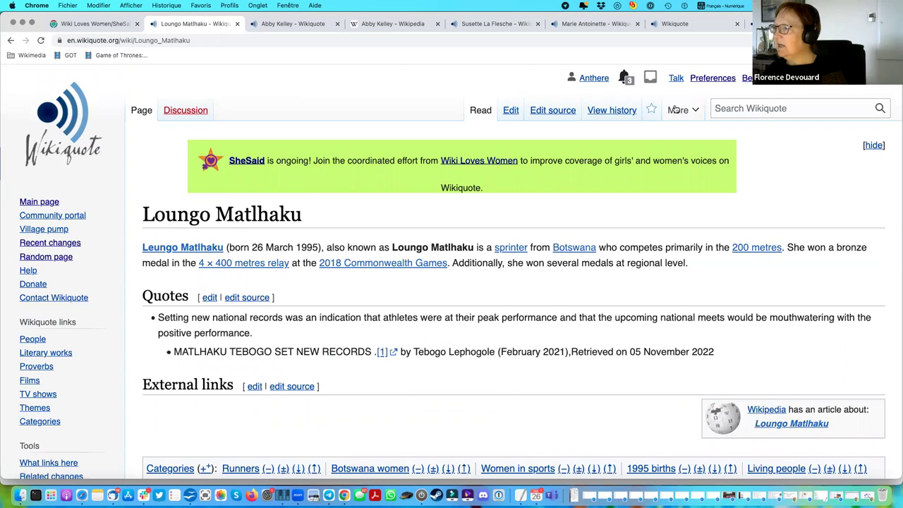
{"action": "left_click", "coordinate": [621, 113]}
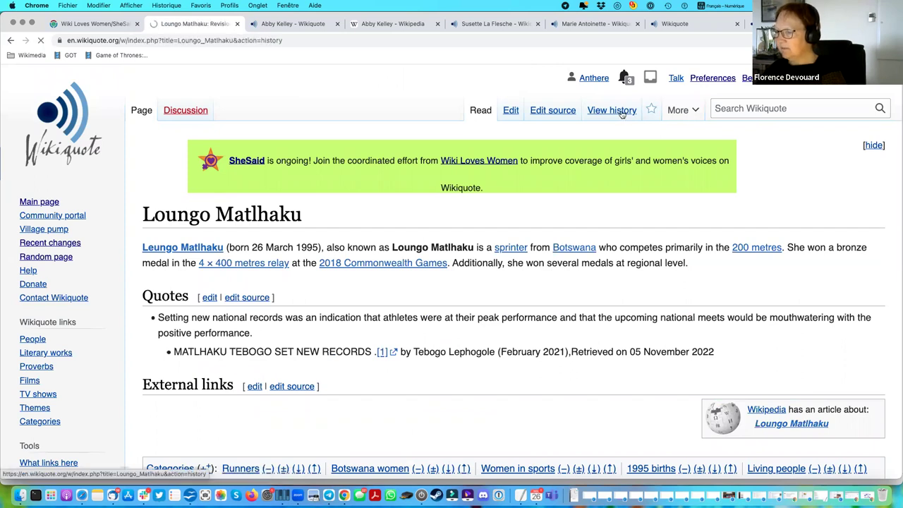
{"action": "scroll", "coordinate": [474, 283], "scroll_direction": "down", "scroll_amount": 5}
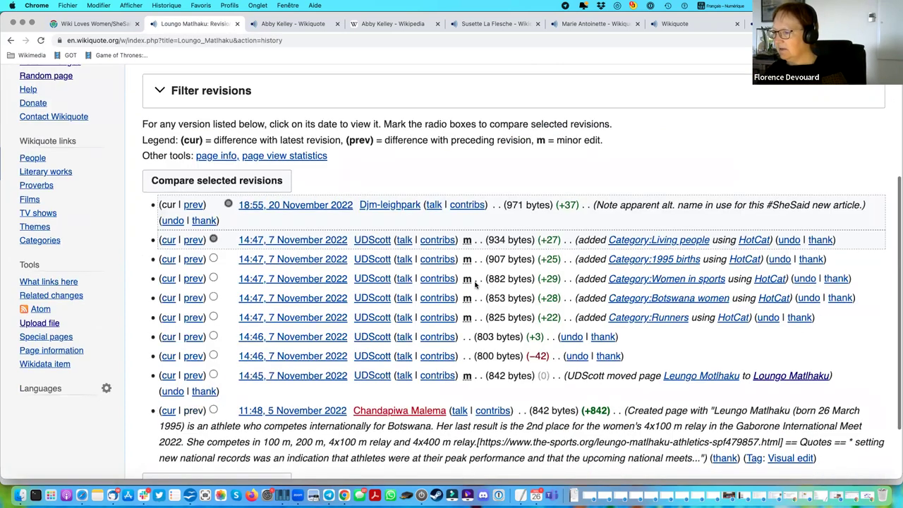
{"action": "scroll", "coordinate": [474, 284], "scroll_direction": "down", "scroll_amount": 2}
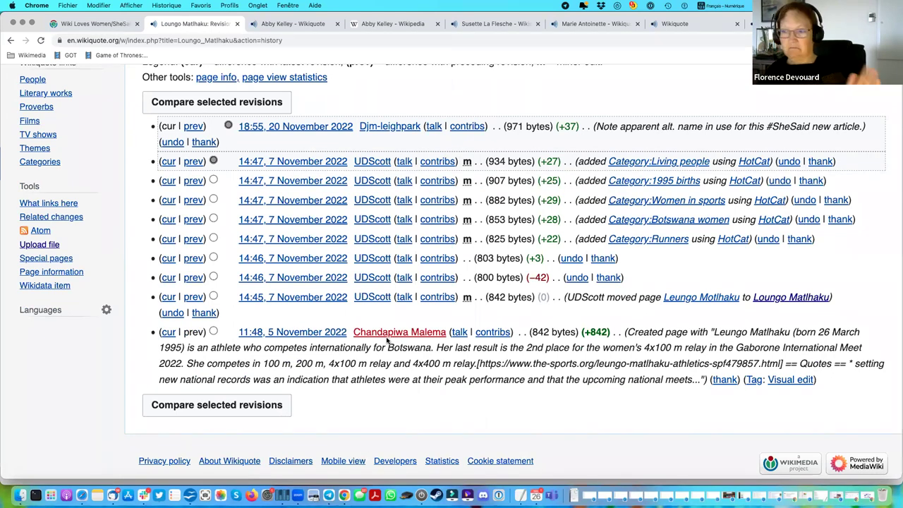
{"action": "left_click", "coordinate": [11, 40]}
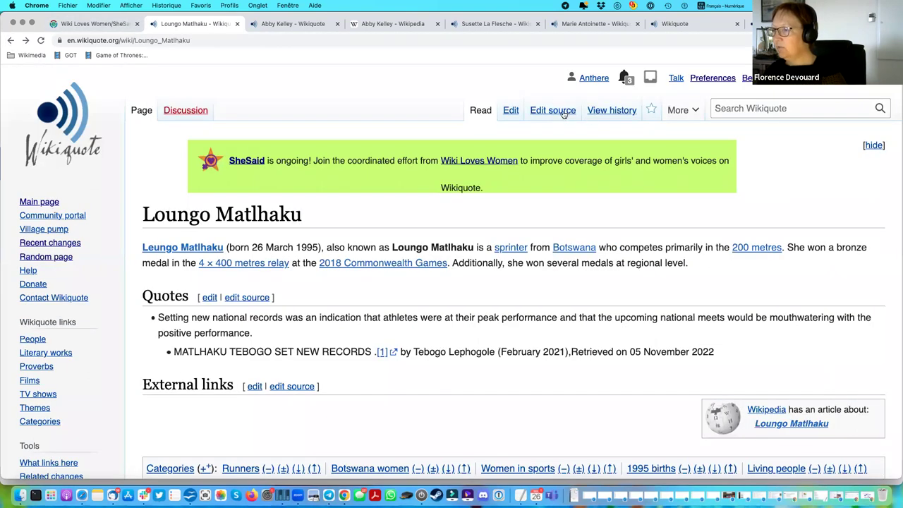
{"action": "left_click", "coordinate": [563, 114]}
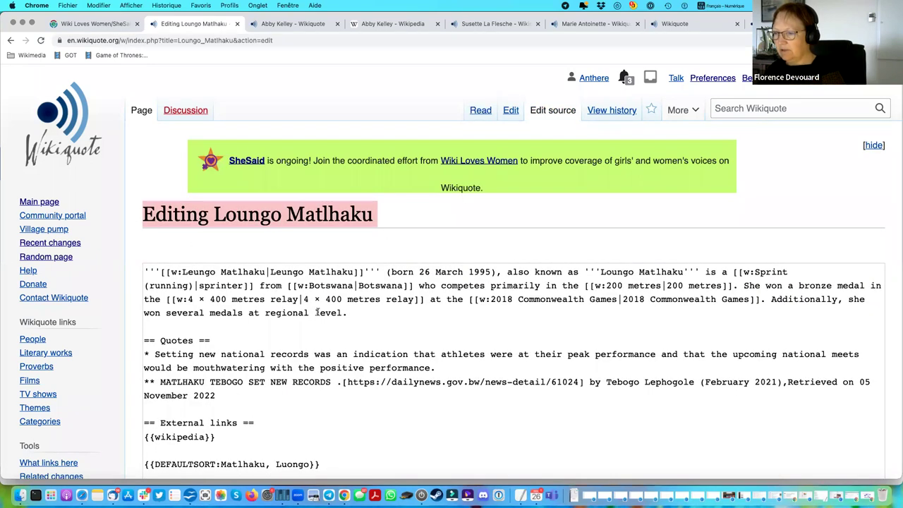
{"action": "key", "text": "super+a"}
{"action": "left_click_drag", "start_coordinate": [350, 313], "coordinate": [127, 274]}
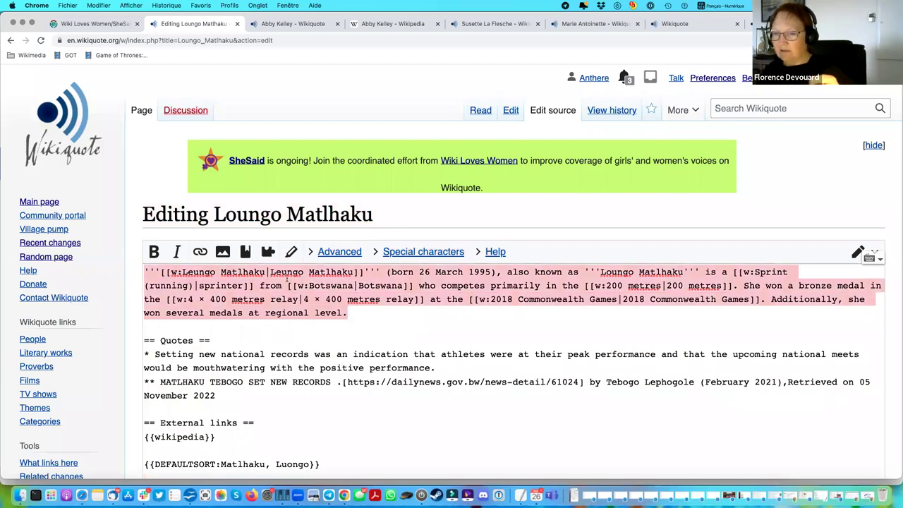
{"action": "scroll", "coordinate": [435, 339], "scroll_direction": "down", "scroll_amount": 2}
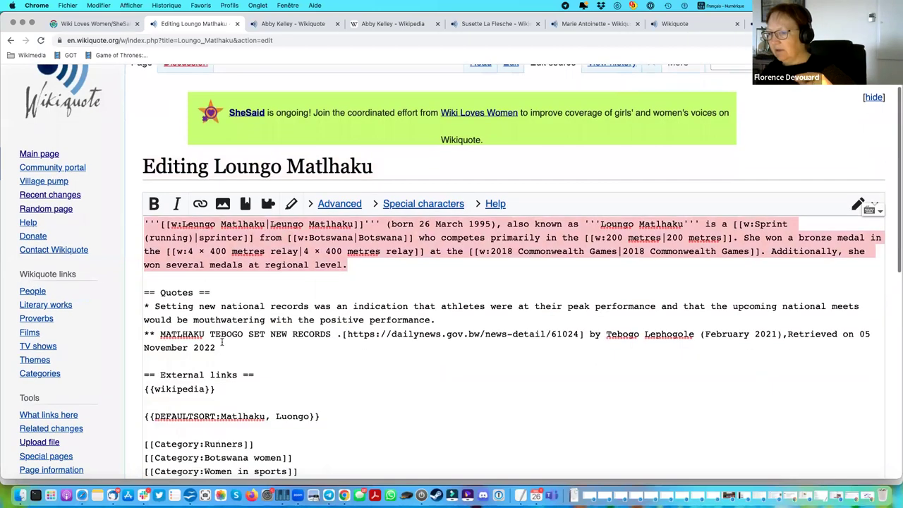
{"action": "left_click_drag", "start_coordinate": [436, 321], "coordinate": [153, 311]}
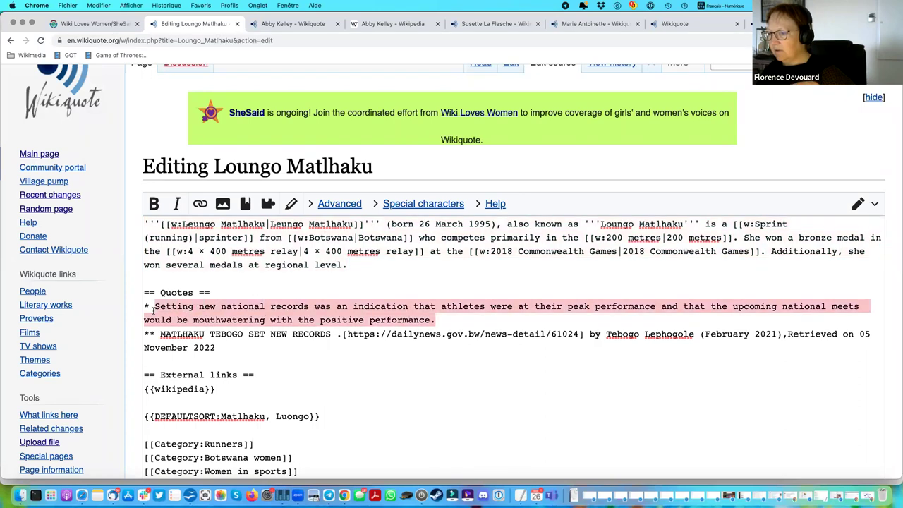
{"action": "left_click_drag", "start_coordinate": [217, 347], "coordinate": [161, 335]}
{"action": "scroll", "coordinate": [169, 338], "scroll_direction": "down", "scroll_amount": 1}
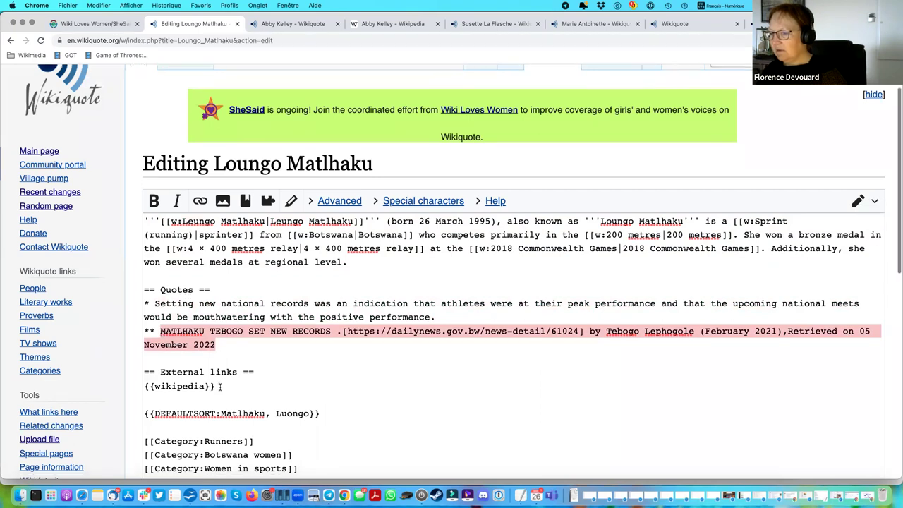
{"action": "left_click", "coordinate": [220, 389]}
{"action": "left_click", "coordinate": [146, 386], "text": "shift"}
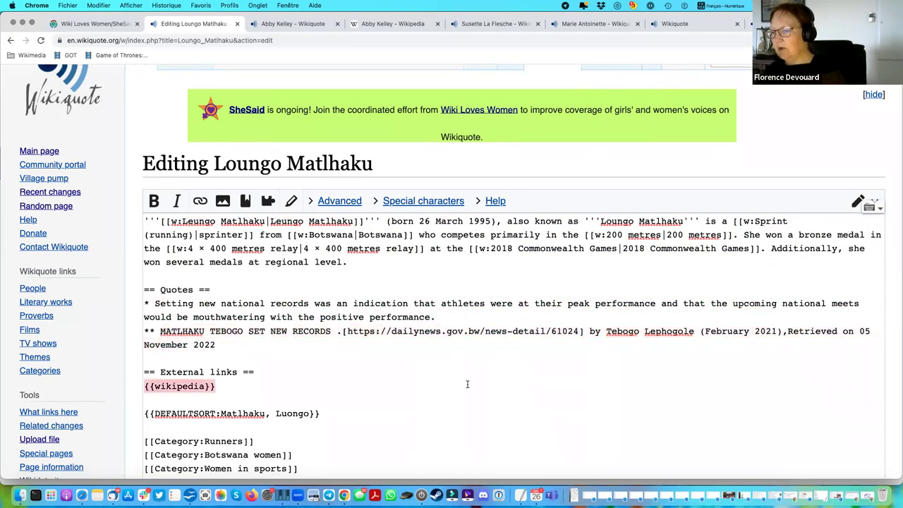
{"action": "scroll", "coordinate": [467, 384], "scroll_direction": "down", "scroll_amount": 2}
{"action": "scroll", "coordinate": [248, 389], "scroll_direction": "down", "scroll_amount": 1}
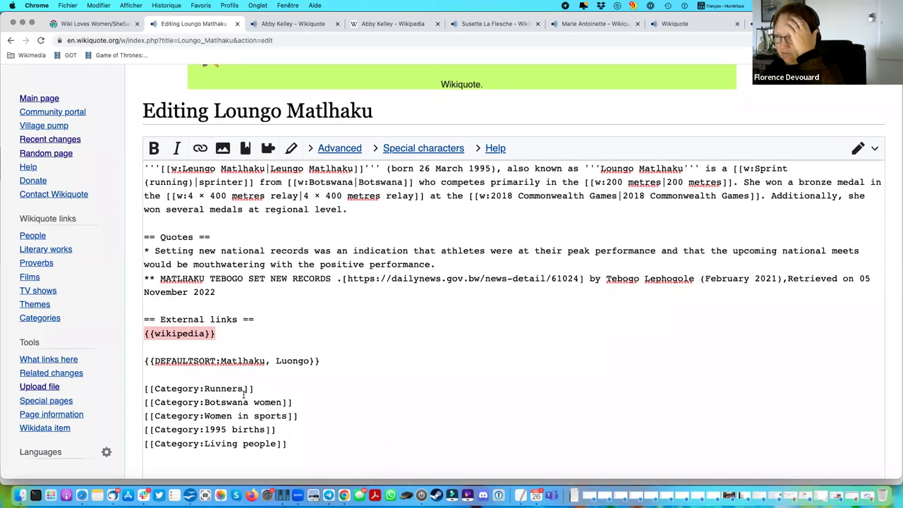
{"action": "scroll", "coordinate": [282, 402], "scroll_direction": "down", "scroll_amount": 1}
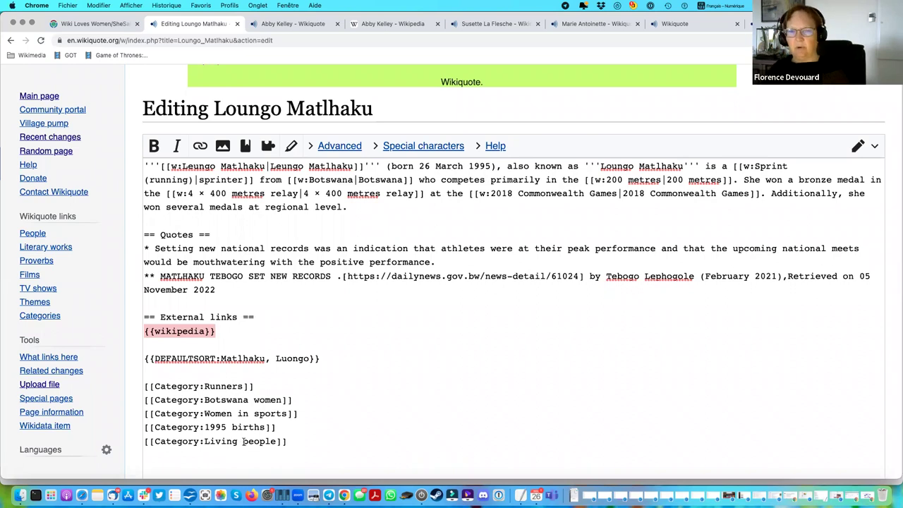
{"action": "left_click", "coordinate": [8, 41]}
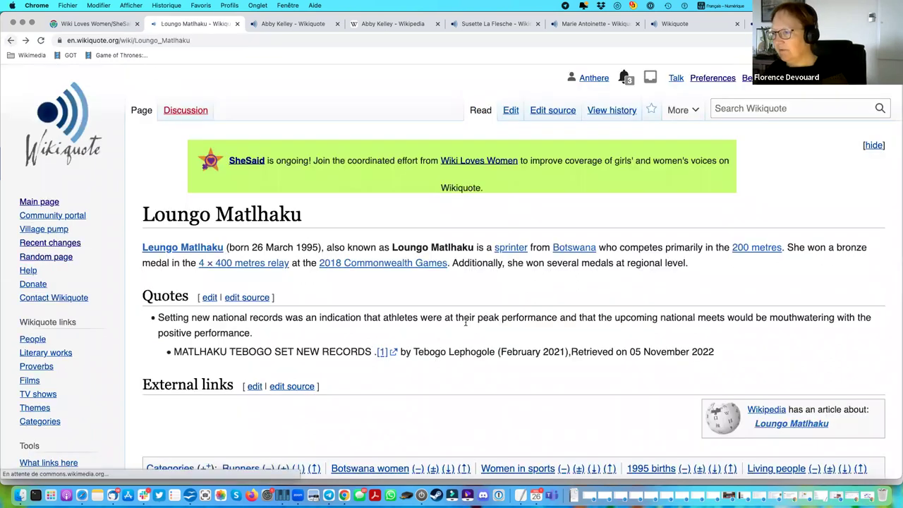
{"action": "scroll", "coordinate": [466, 325], "scroll_direction": "down", "scroll_amount": 1}
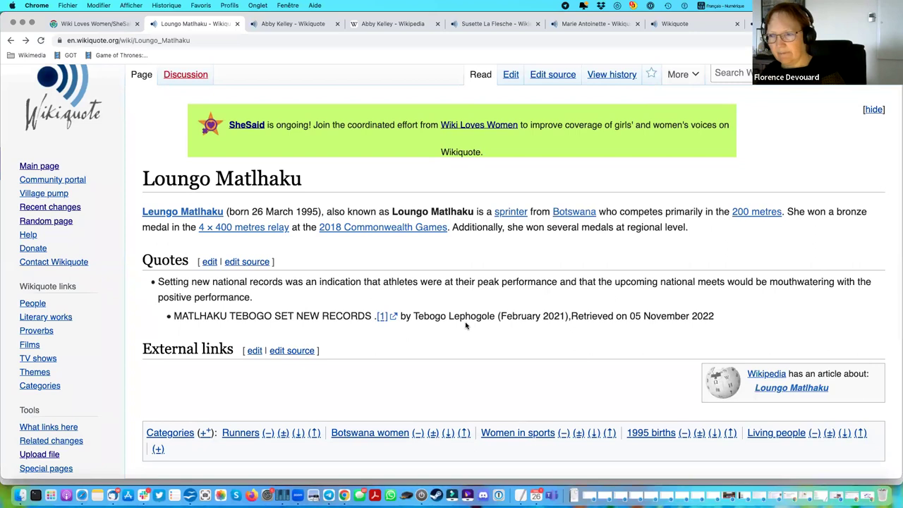
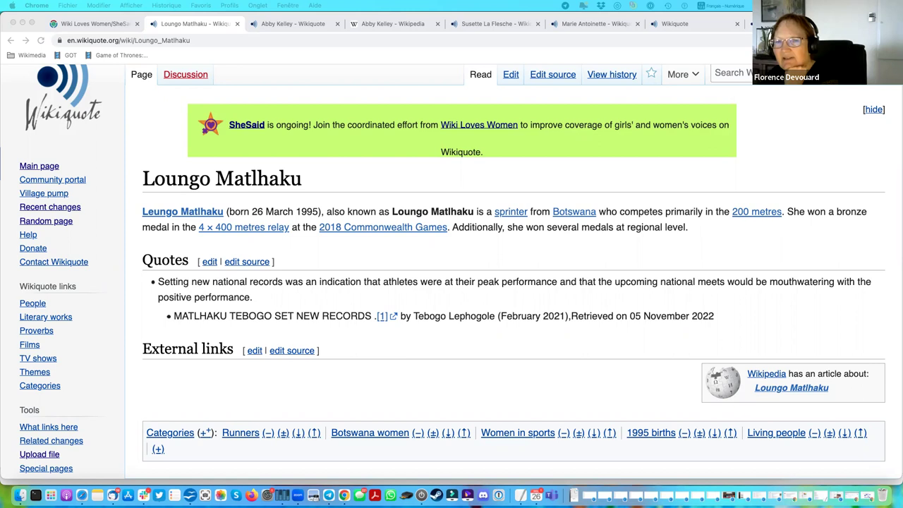
In the visual editor, add the bullet 'This is a new quote' with source 'Newspaper blabla - 10th Dece 2021'.
{"action": "left_click", "coordinate": [300, 310]}
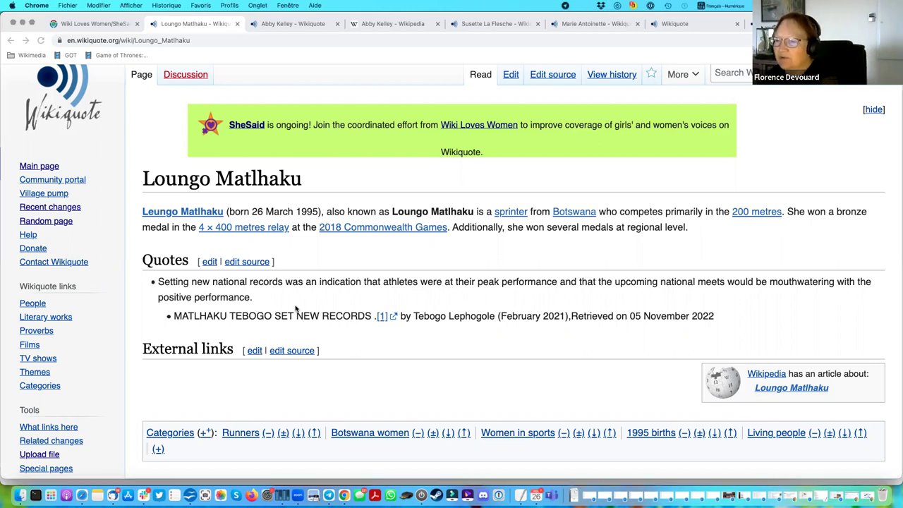
{"action": "left_click", "coordinate": [508, 78]}
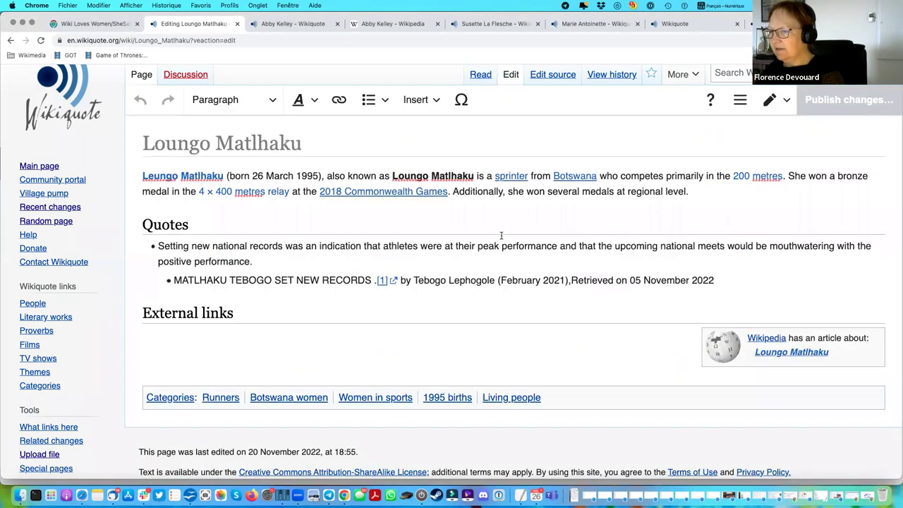
{"action": "left_click", "coordinate": [173, 288]}
{"action": "left_click", "coordinate": [774, 304]}
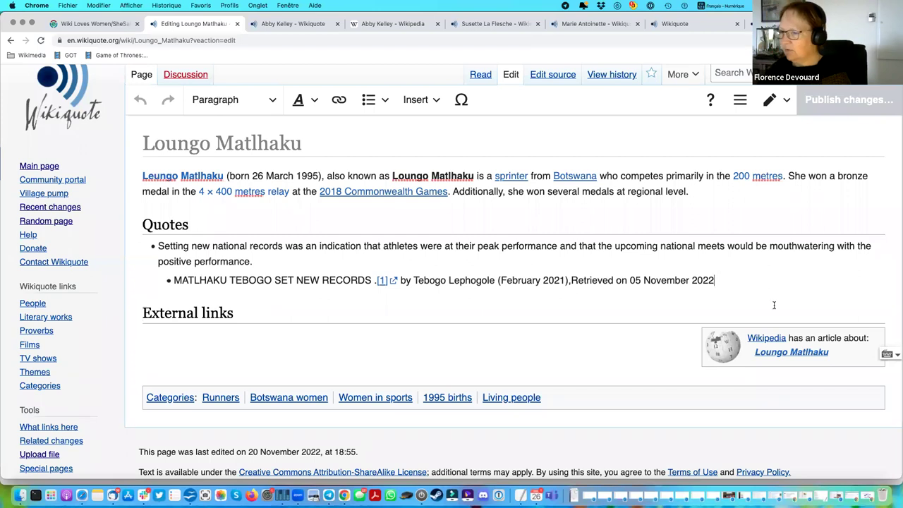
{"action": "key", "text": "Return"}
{"action": "key", "text": "shift+Tab"}
{"action": "type", "text": "This is a new quote"}
{"action": "key", "text": "Return"}
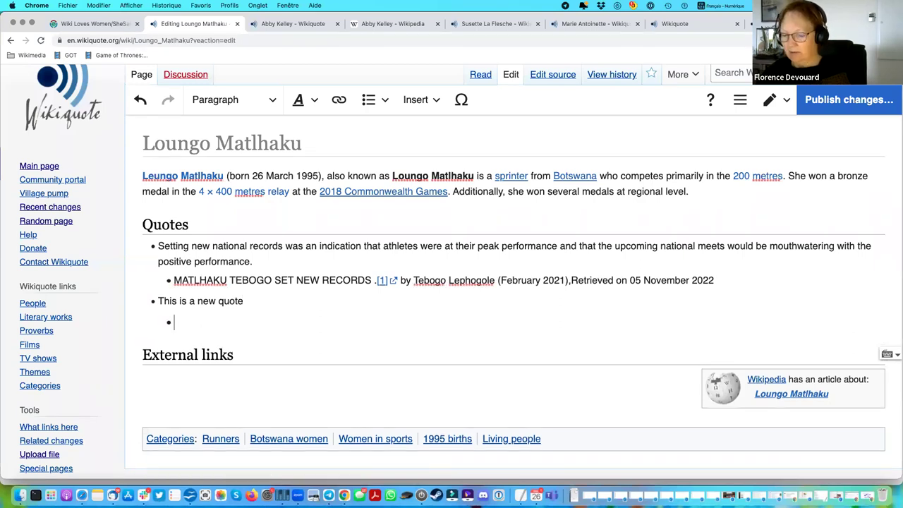
{"action": "type", "text": "News"}
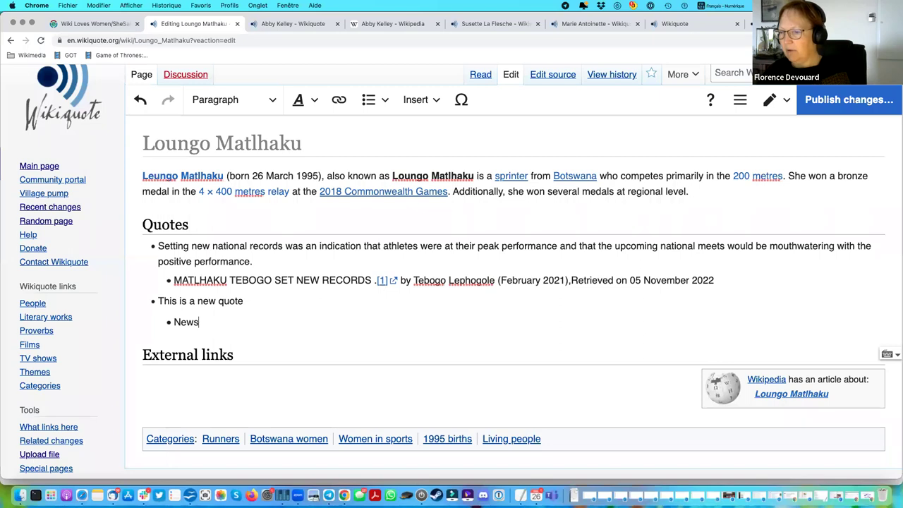
{"action": "type", "text": "paper blabl"}
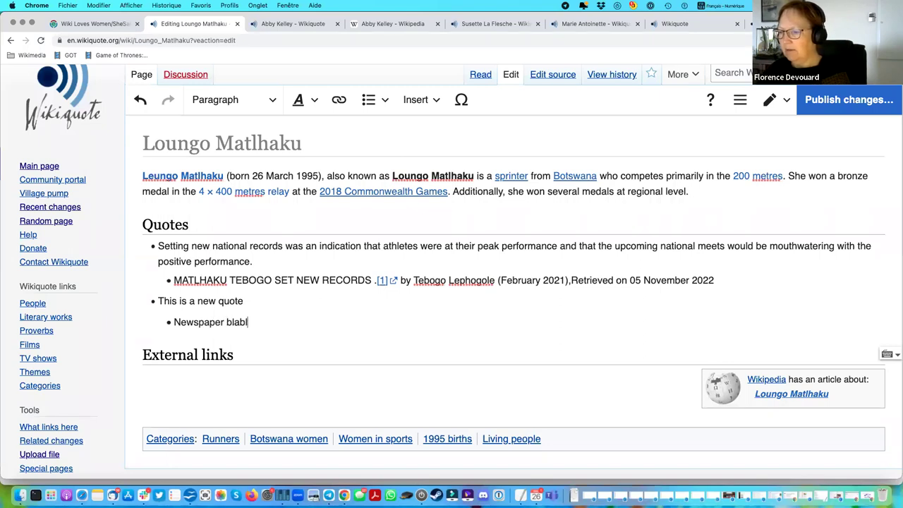
{"action": "type", "text": "a - 1"}
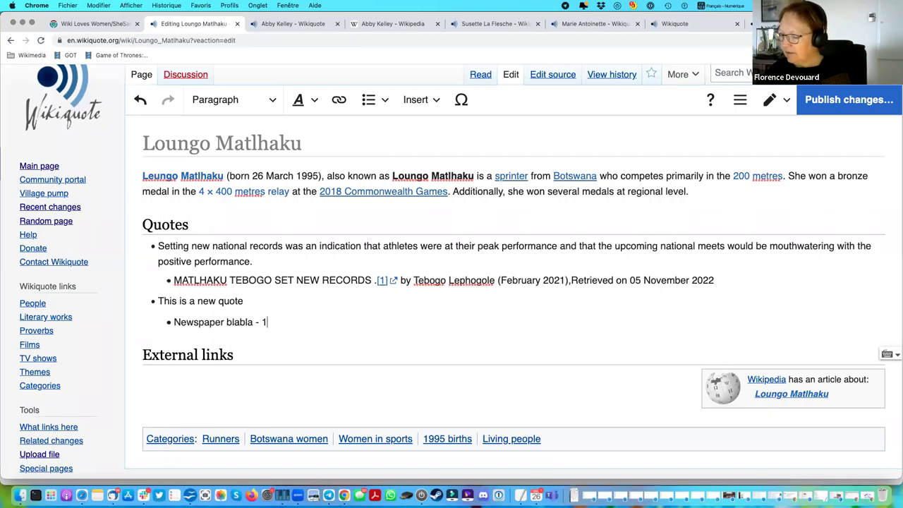
{"action": "type", "text": "0th Dece 2021"}
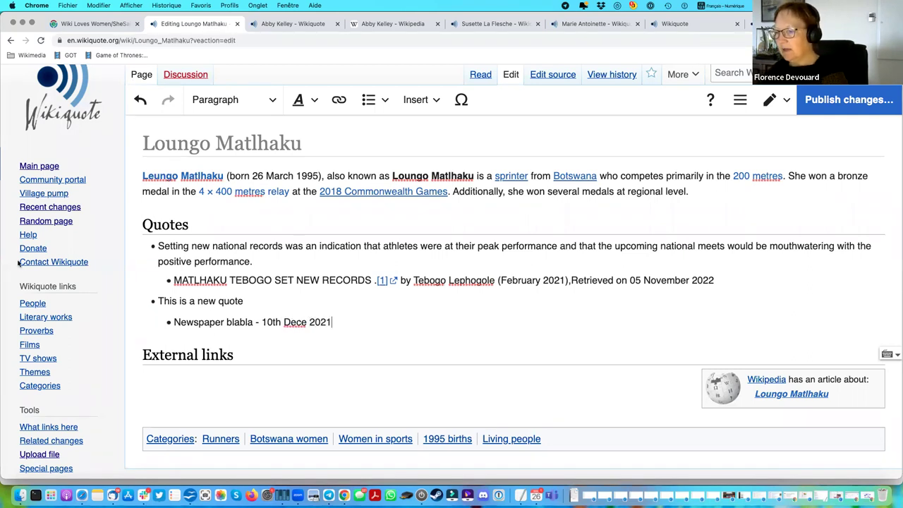
{"action": "left_click_drag", "start_coordinate": [226, 323], "coordinate": [173, 322]}
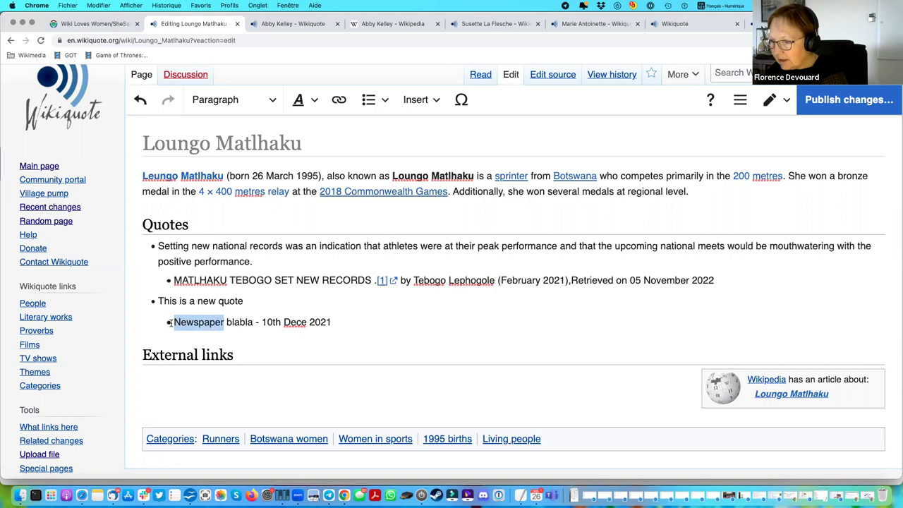
{"action": "left_click", "coordinate": [340, 100]}
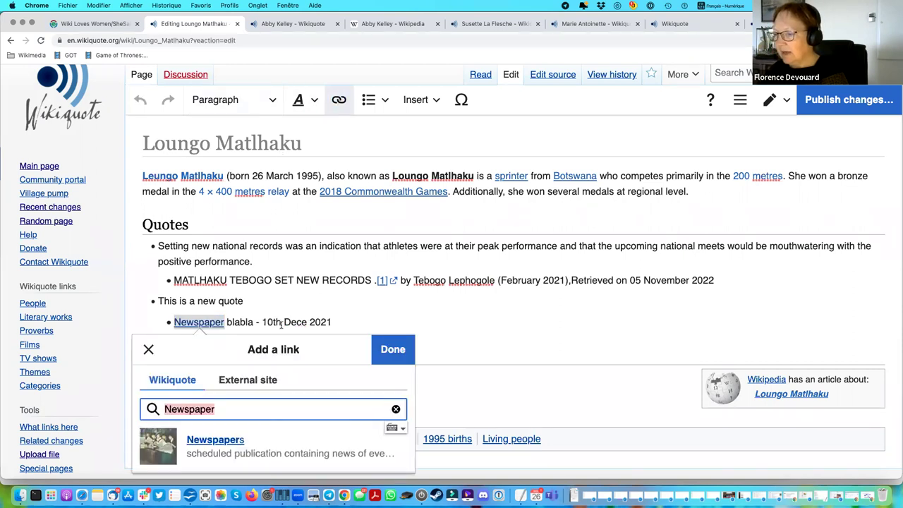
{"action": "left_click", "coordinate": [259, 382]}
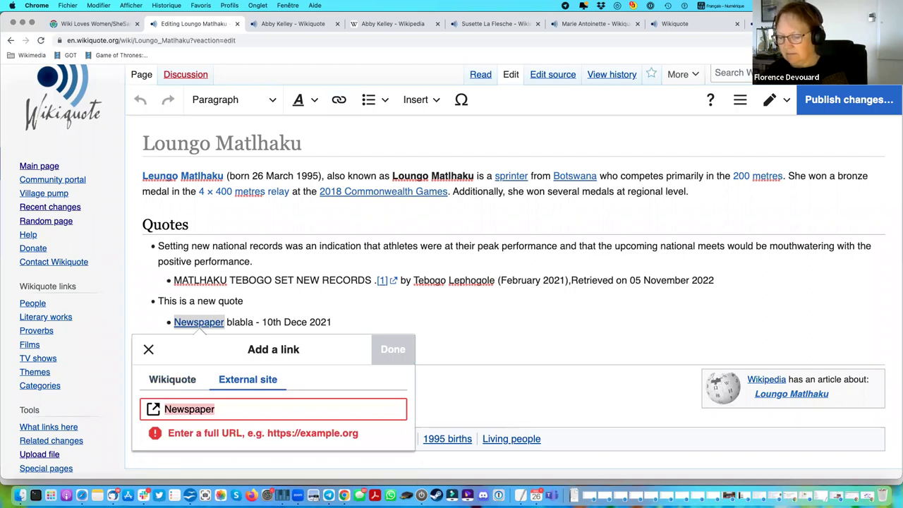
{"action": "type", "text": "http:"}
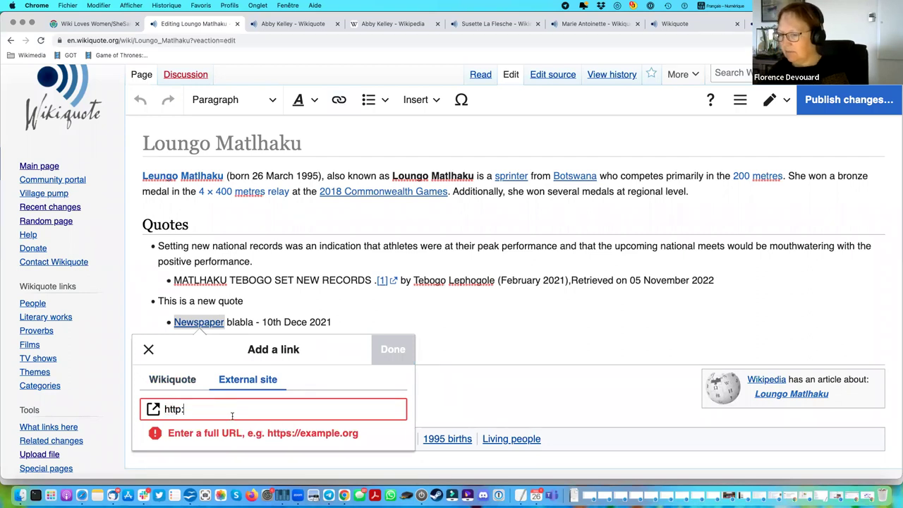
{"action": "key", "text": "BackSpace"}
{"action": "type", "text": "s://w"}
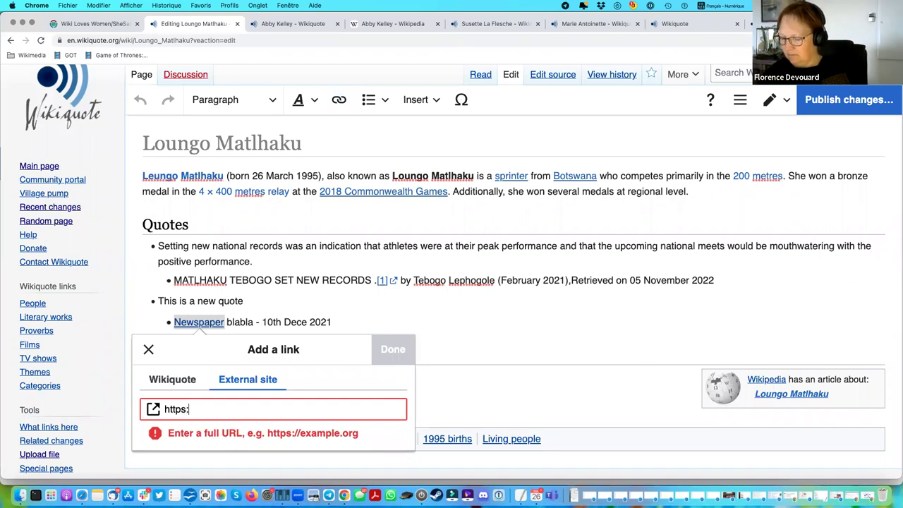
{"action": "type", "text": "ww.wikipedia.org"}
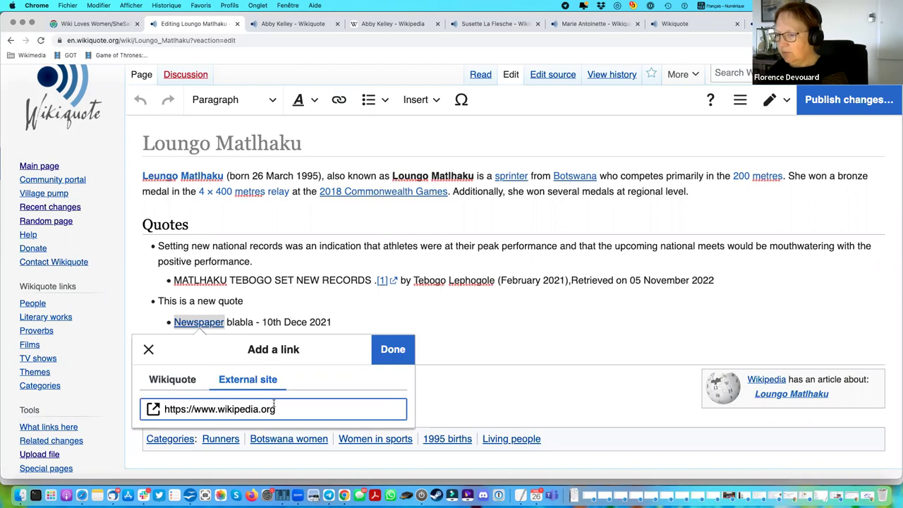
{"action": "left_click", "coordinate": [395, 354]}
{"action": "left_click", "coordinate": [491, 325]}
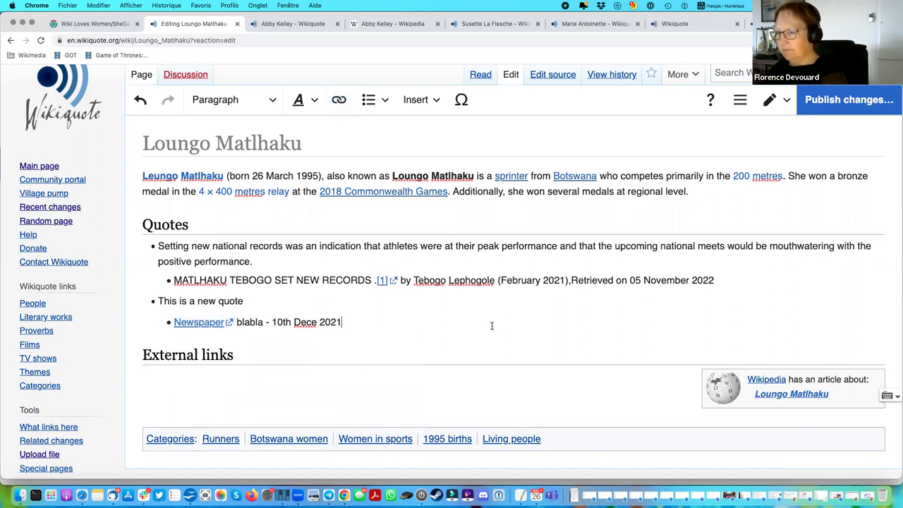
Insert the placeholder bullet 'sdfhjk sdfksjdf skdhkjsd' and nest the new quote beneath it.
{"action": "left_click", "coordinate": [157, 301]}
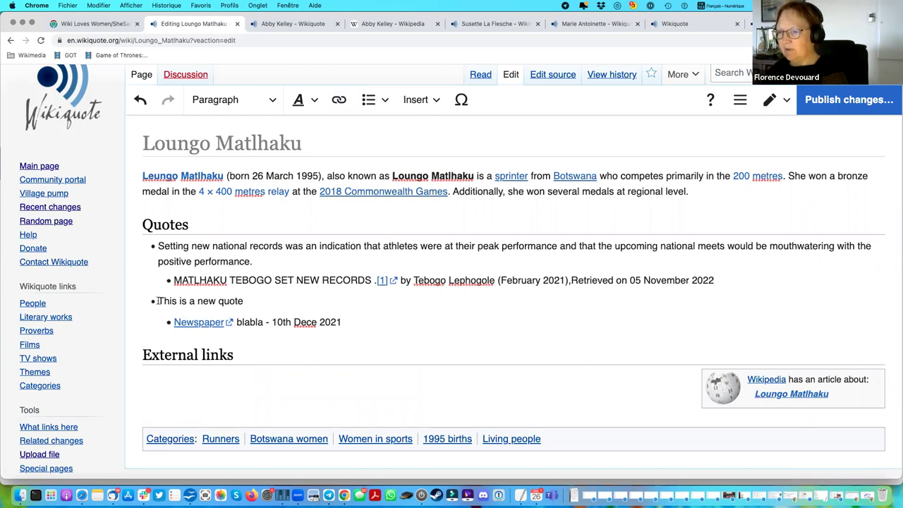
{"action": "left_click", "coordinate": [248, 301]}
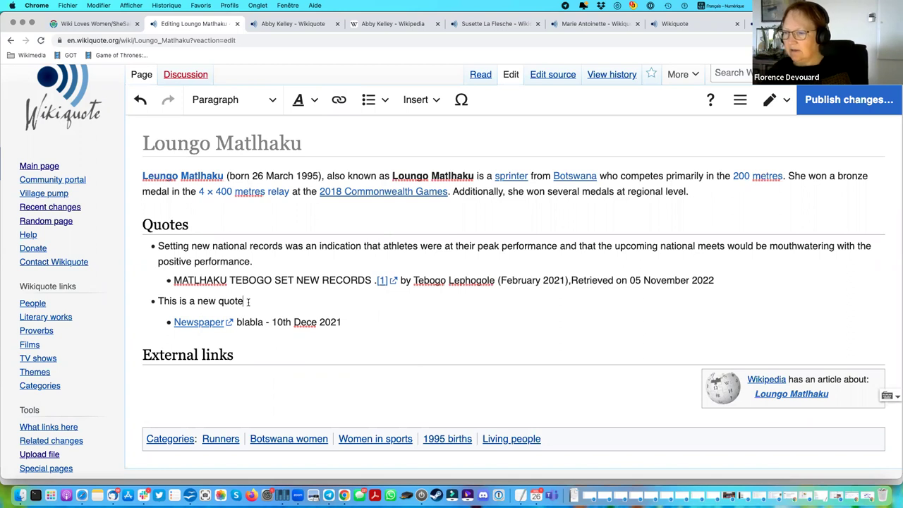
{"action": "key", "text": "alt+shift+Left"}
{"action": "key", "text": "alt+shift+Left"}
{"action": "key", "text": "alt+shift+Left"}
{"action": "key", "text": "alt+shift+Left"}
{"action": "key", "text": "alt+shift+Left"}
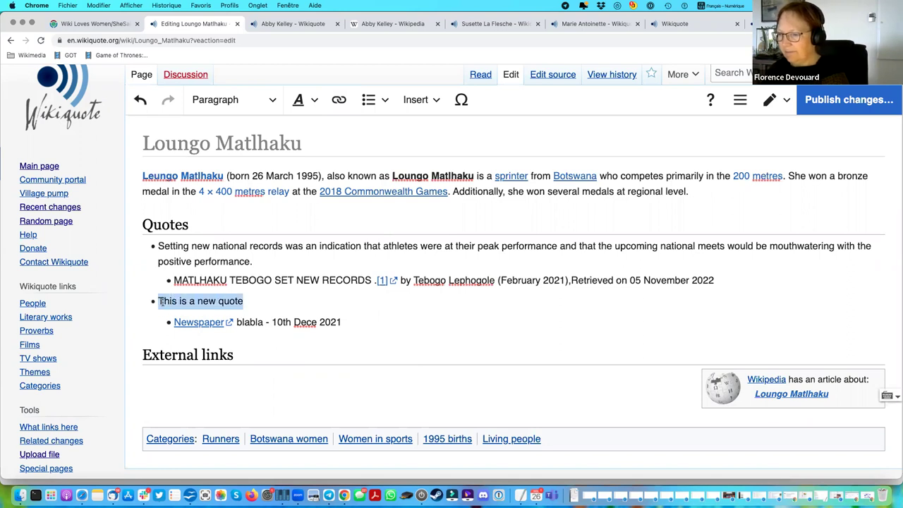
{"action": "key", "text": "Left"}
{"action": "type", "text": "sdfhjk "}
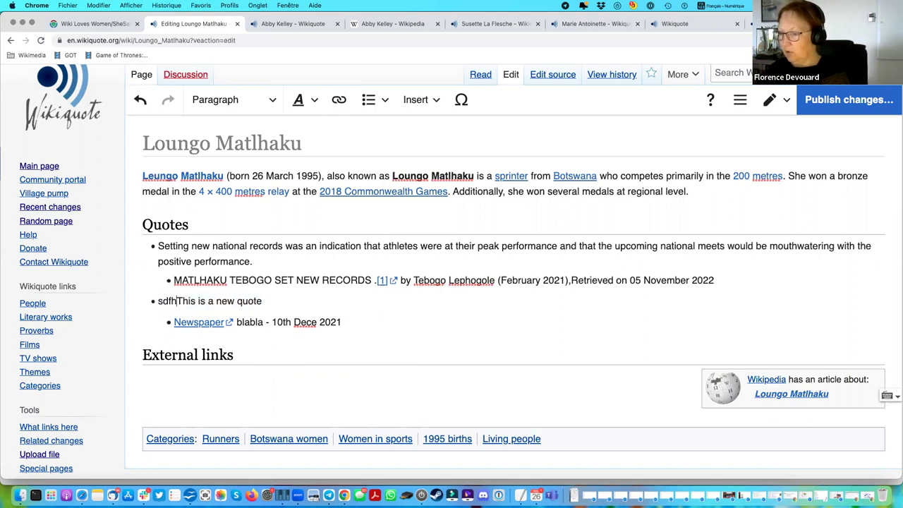
{"action": "type", "text": "sdfksjdf skdhkjsd"}
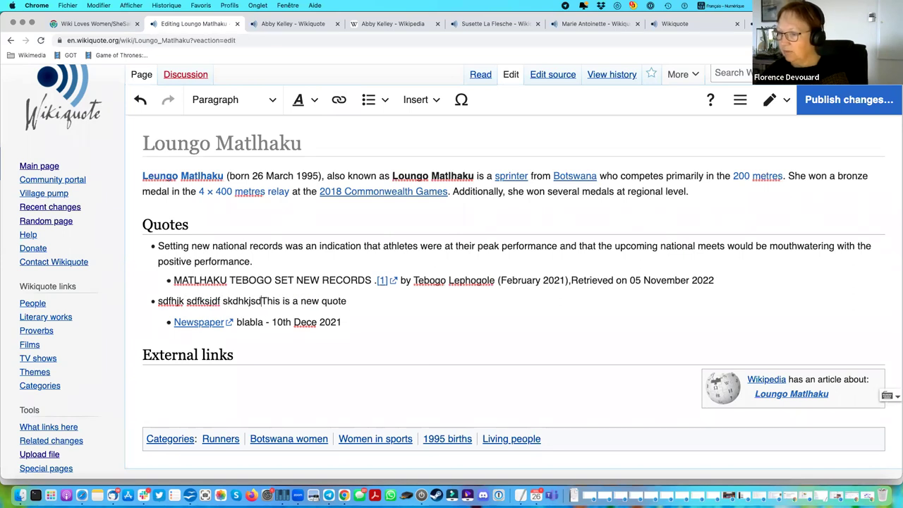
{"action": "key", "text": "Return"}
{"action": "key", "text": "Tab"}
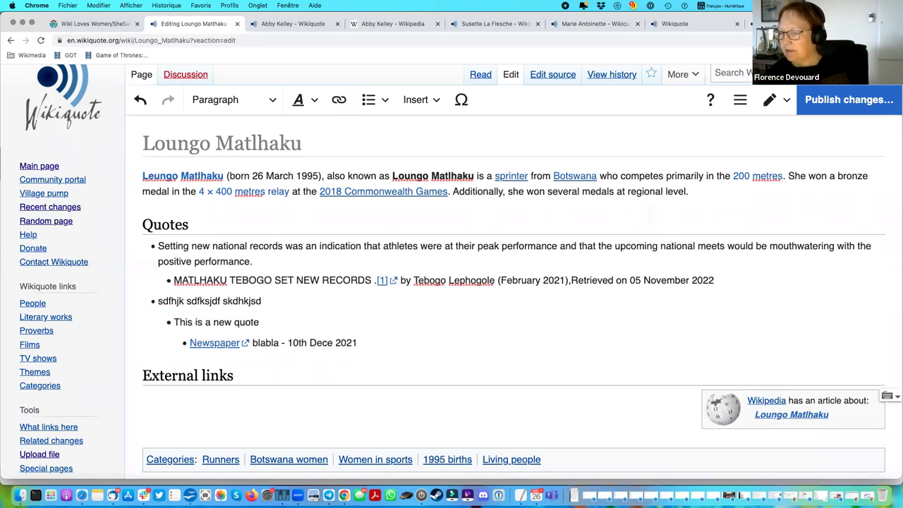
Append 'in English' to the quote and put the Newspaper source back on its own line.
{"action": "left_click", "coordinate": [190, 321]}
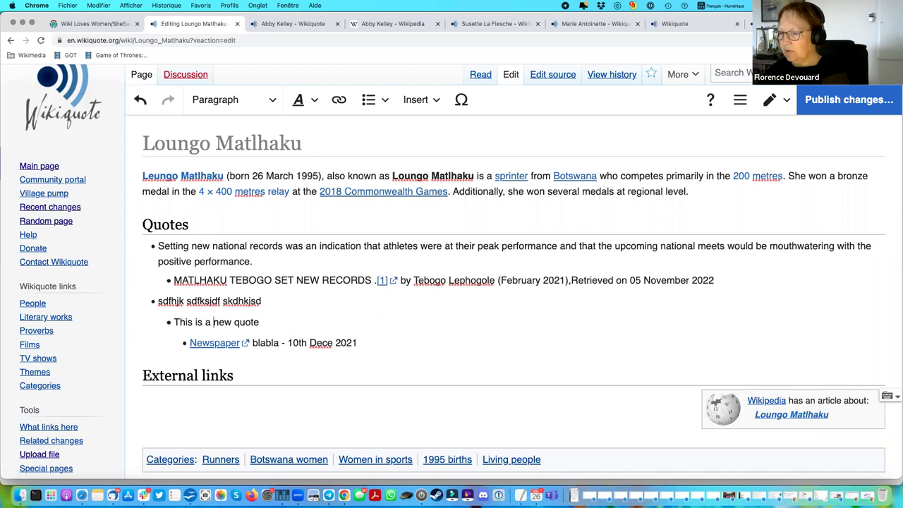
{"action": "key", "text": "End"}
{"action": "type", "text": "in English"}
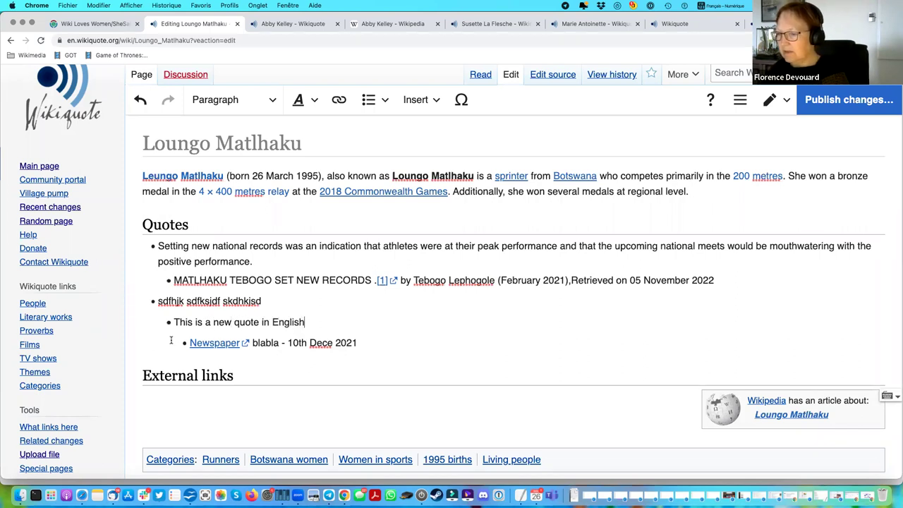
{"action": "key", "text": "Delete"}
{"action": "key", "text": "Return"}
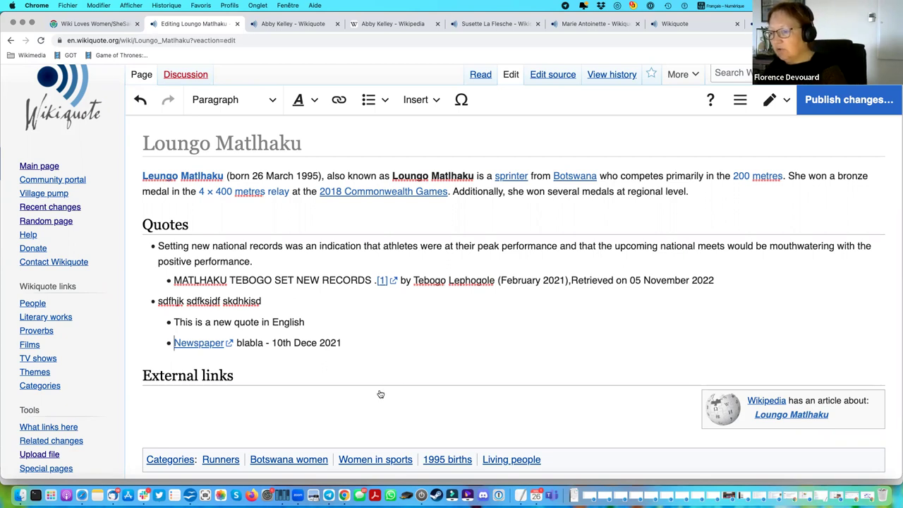
{"action": "scroll", "coordinate": [388, 395], "scroll_direction": "down", "scroll_amount": 2}
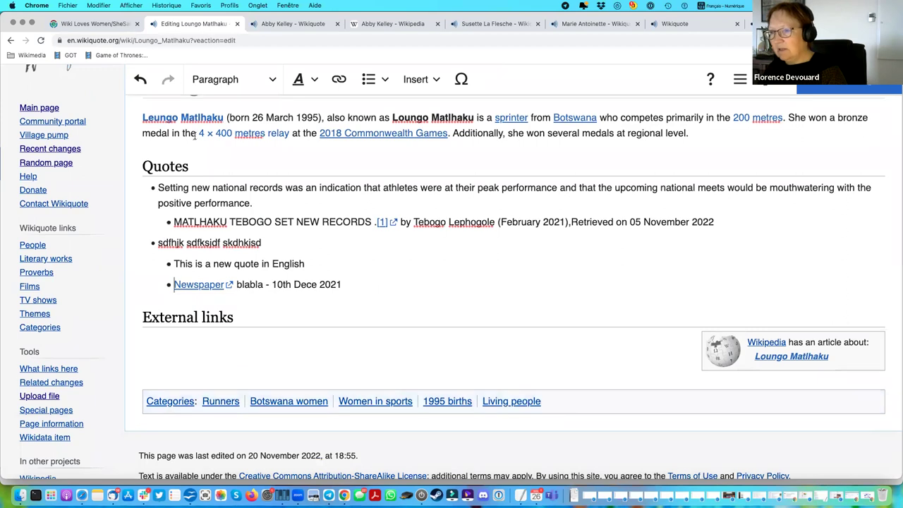
Discard the unsaved edits and open the Loungo Matlhaku article in a new tab.
{"action": "left_click", "coordinate": [11, 40]}
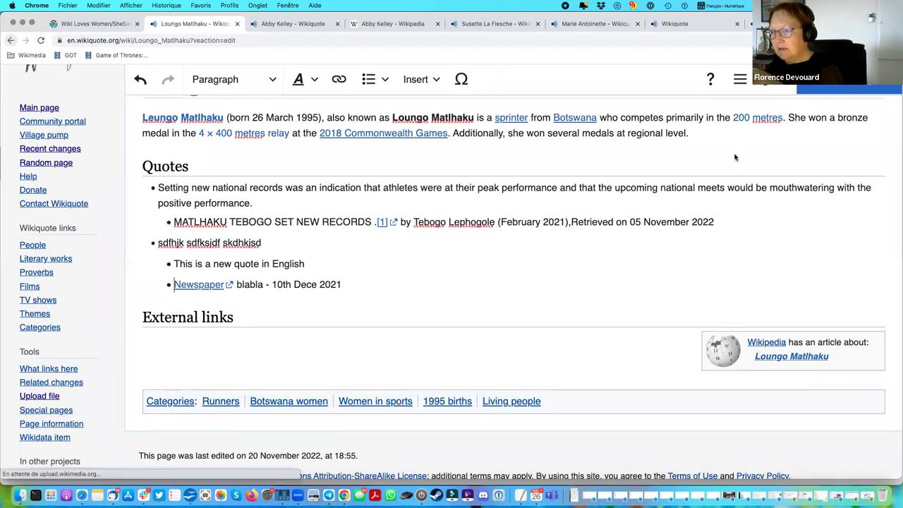
{"action": "left_click", "coordinate": [510, 310]}
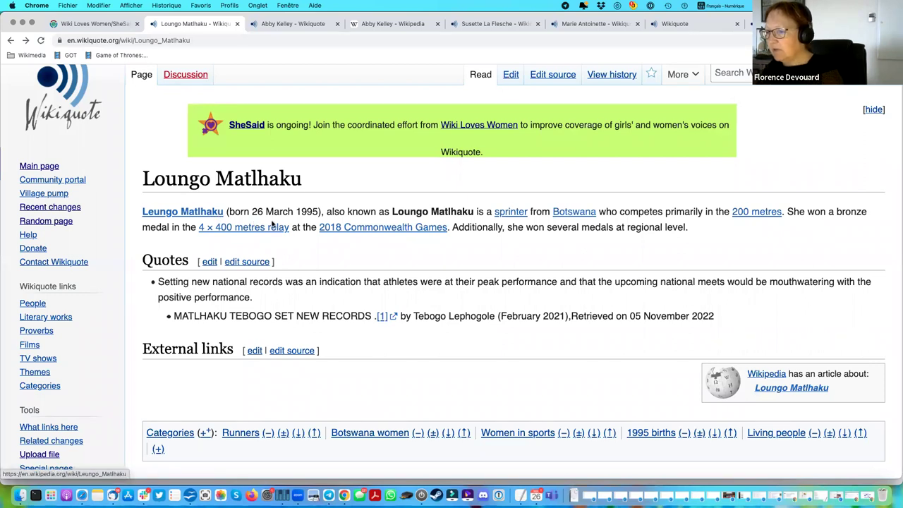
{"action": "right_click", "coordinate": [216, 216]}
{"action": "left_click", "coordinate": [271, 224]}
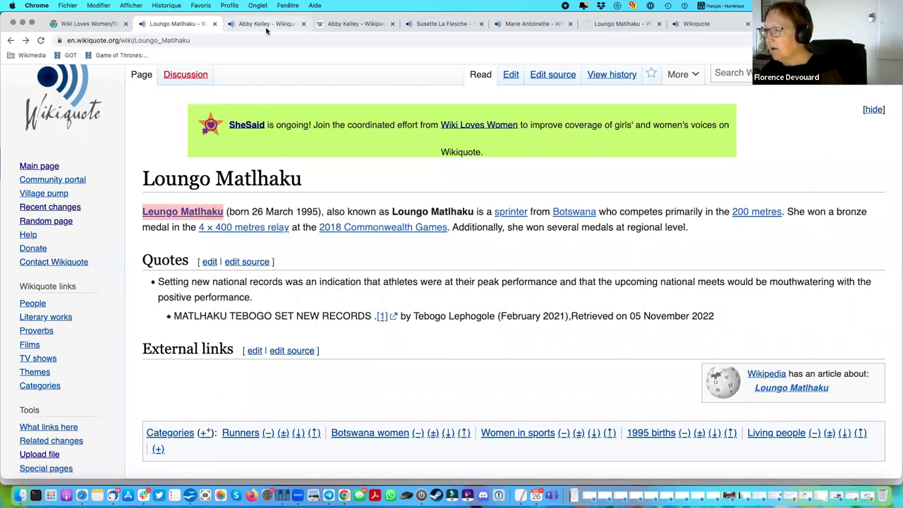
{"action": "left_click", "coordinate": [709, 27]}
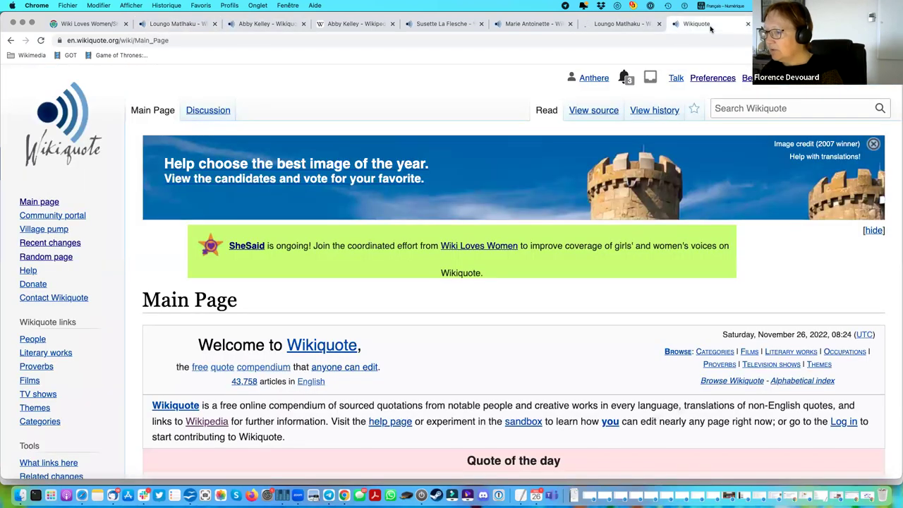
{"action": "scroll", "coordinate": [514, 303], "scroll_direction": "down", "scroll_amount": 3}
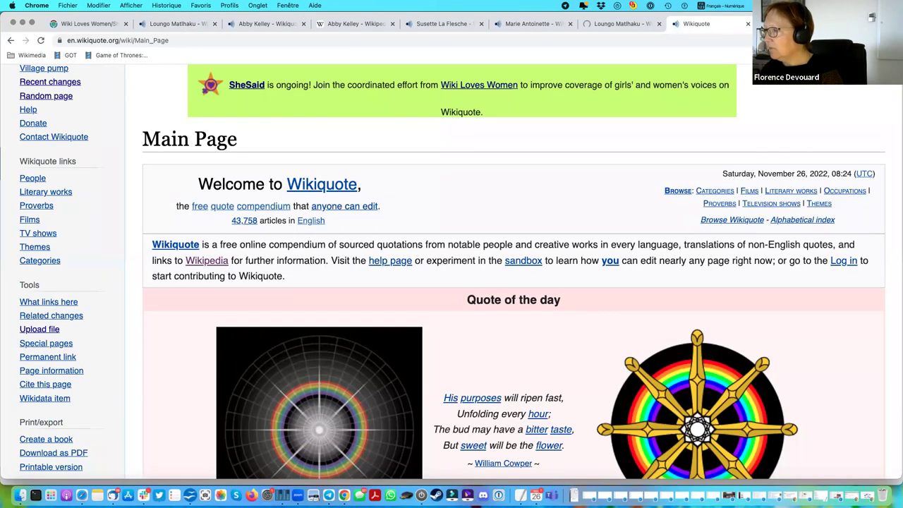
{"action": "left_click", "coordinate": [623, 28]}
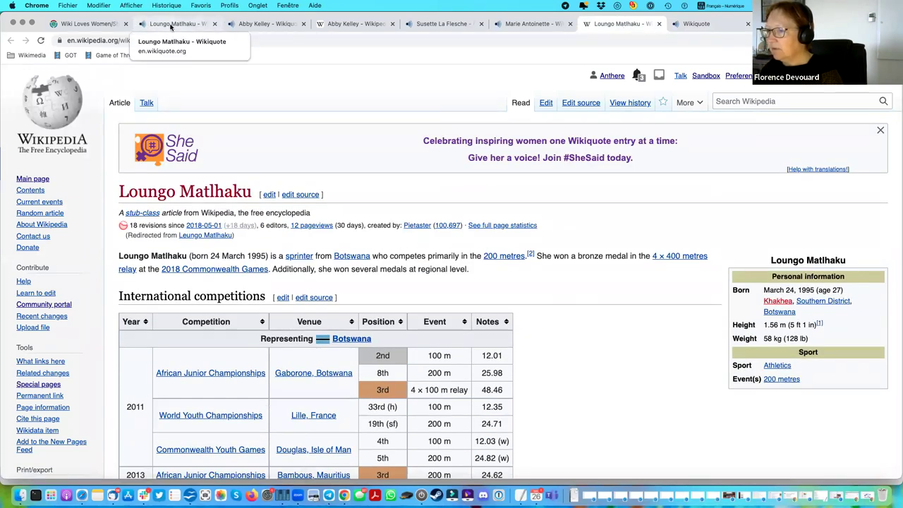
Visit Melissa Benn from the SheSaid list, then open the Abby Kelley article.
{"action": "double_click", "coordinate": [9, 41]}
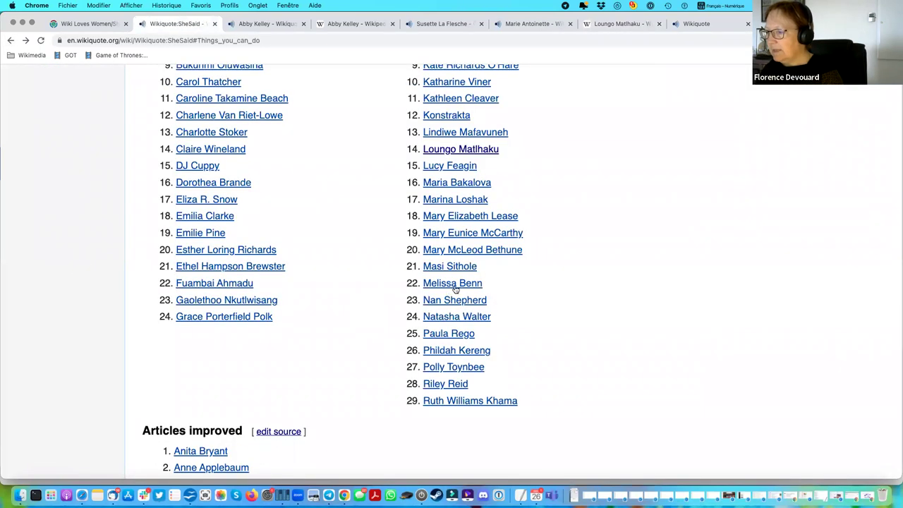
{"action": "left_click", "coordinate": [455, 285]}
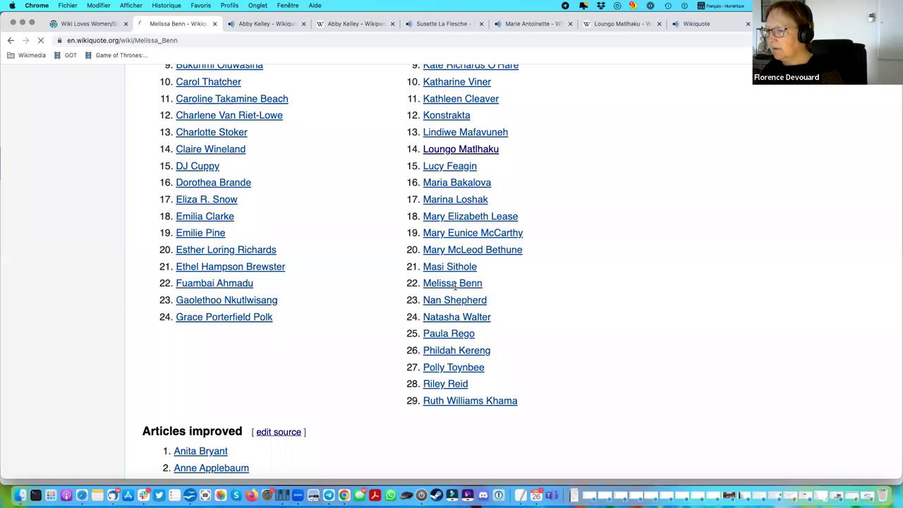
{"action": "left_click", "coordinate": [10, 40]}
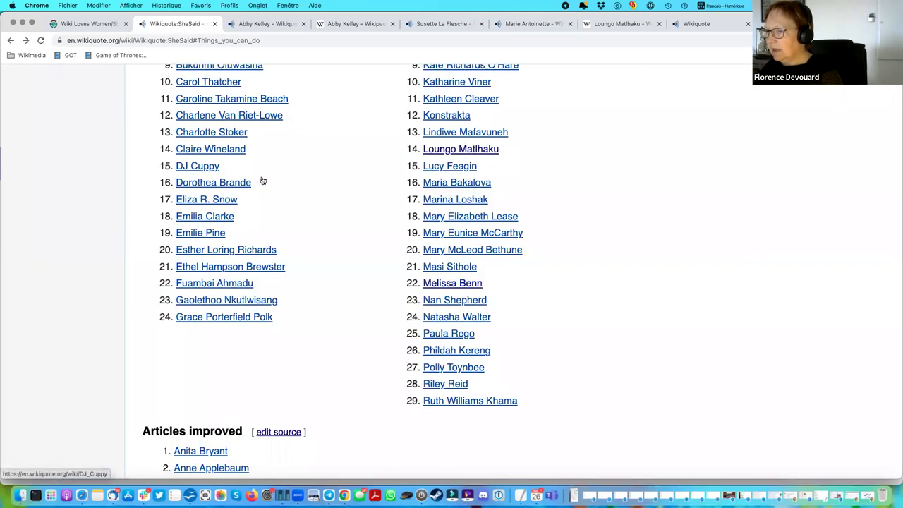
{"action": "scroll", "coordinate": [336, 184], "scroll_direction": "up", "scroll_amount": 3}
{"action": "scroll", "coordinate": [336, 183], "scroll_direction": "up", "scroll_amount": 2}
{"action": "left_click", "coordinate": [212, 166]}
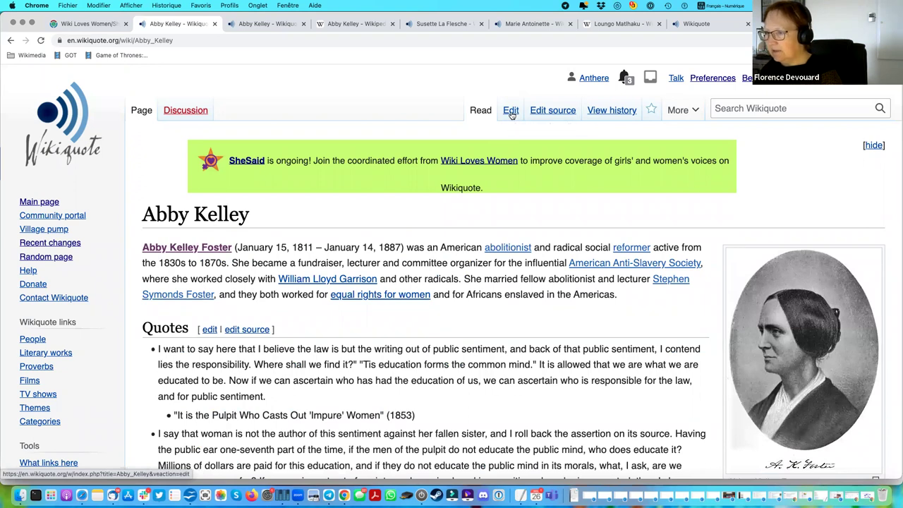
{"action": "left_click", "coordinate": [510, 111]}
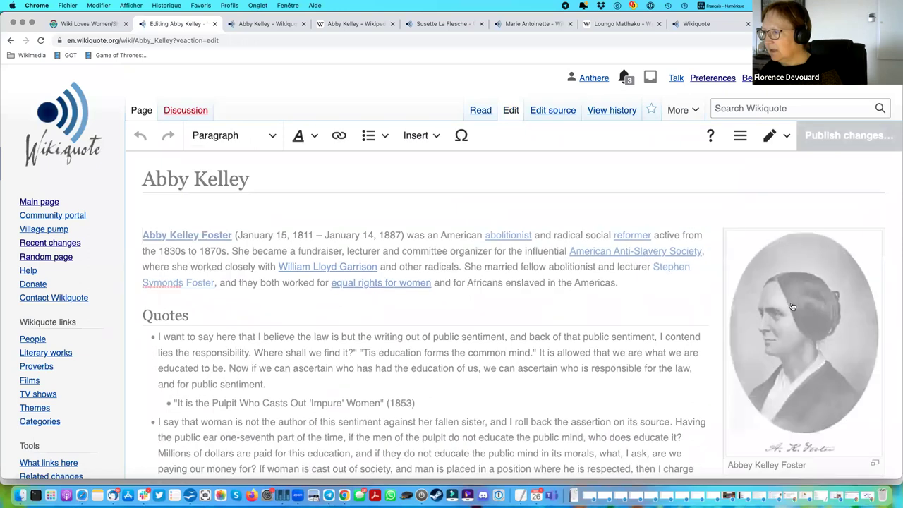
{"action": "left_click", "coordinate": [791, 304]}
{"action": "scroll", "coordinate": [530, 299], "scroll_direction": "down", "scroll_amount": 3}
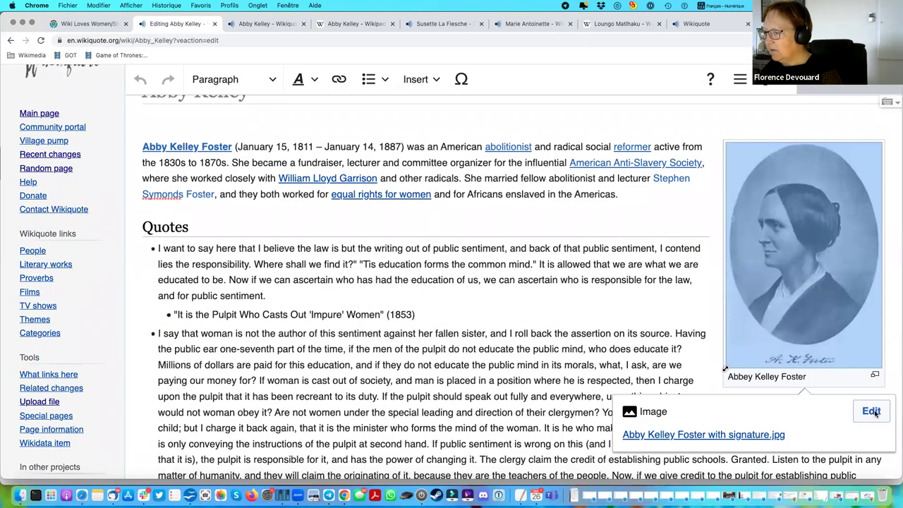
{"action": "left_click", "coordinate": [872, 411]}
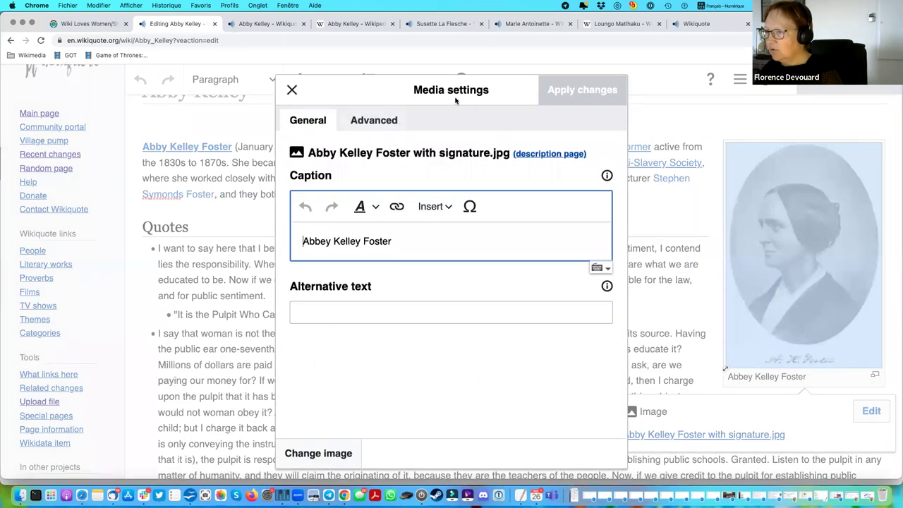
{"action": "left_click_drag", "start_coordinate": [306, 153], "coordinate": [407, 154]}
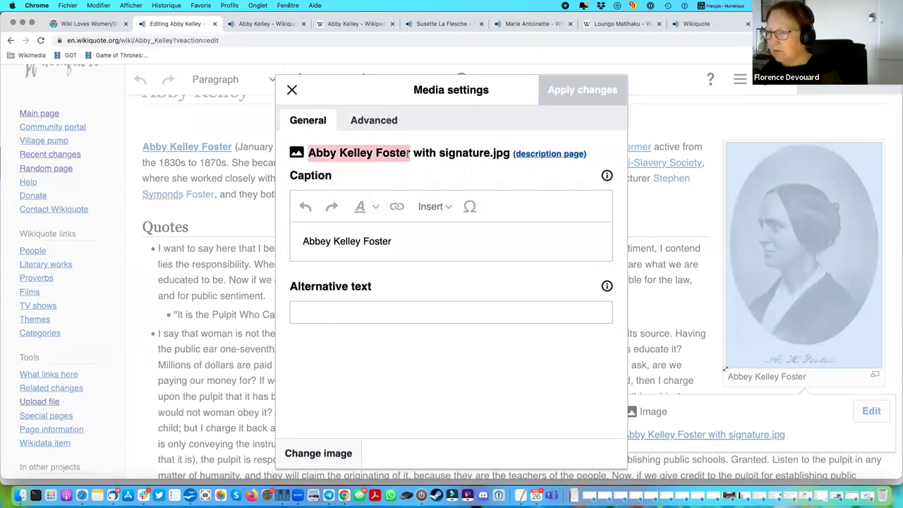
{"action": "left_click", "coordinate": [372, 120]}
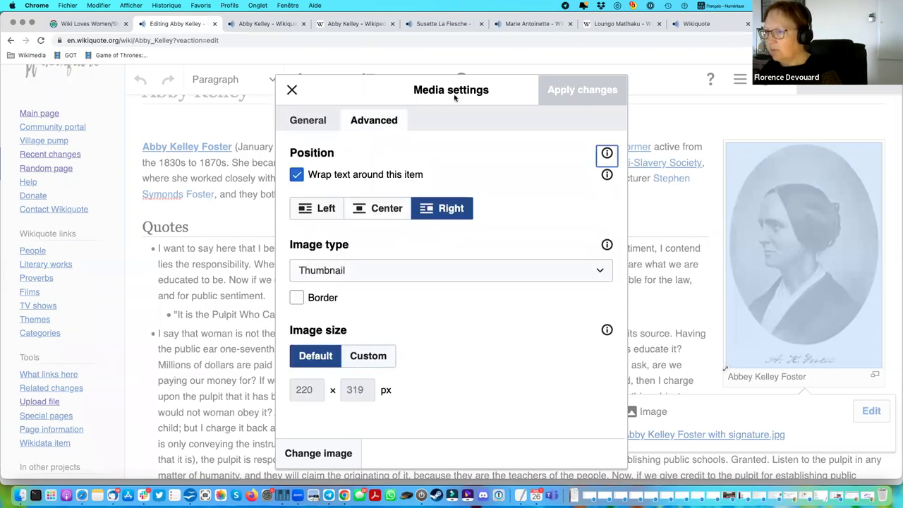
{"action": "left_click", "coordinate": [315, 124]}
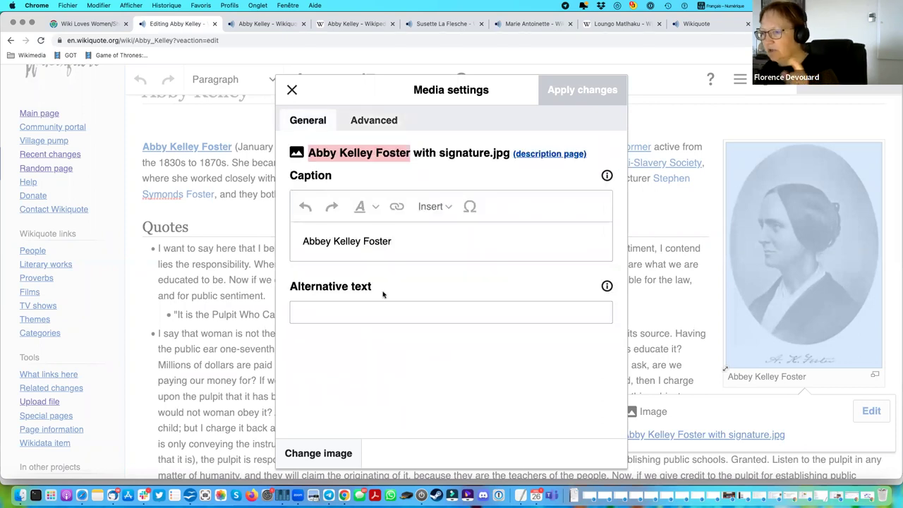
{"action": "left_click", "coordinate": [342, 311]}
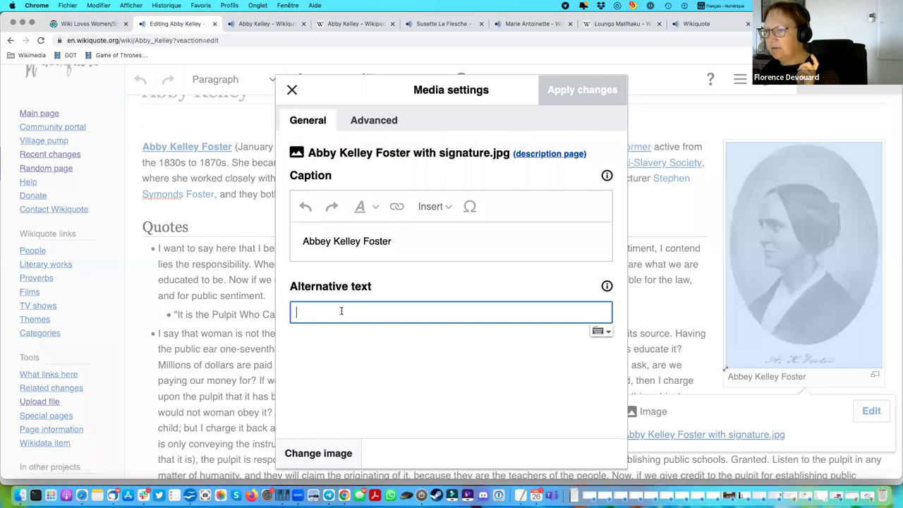
{"action": "left_click", "coordinate": [401, 241]}
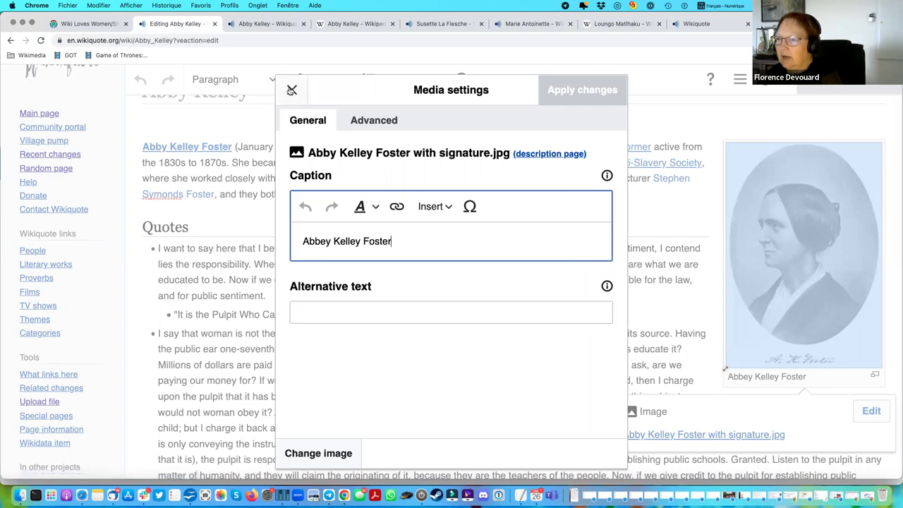
{"action": "left_click", "coordinate": [292, 90]}
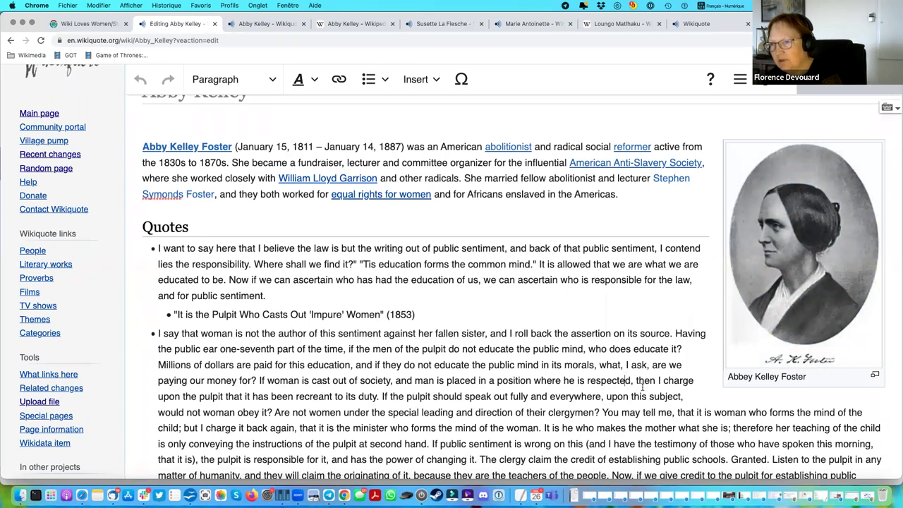
{"action": "left_click", "coordinate": [10, 43]}
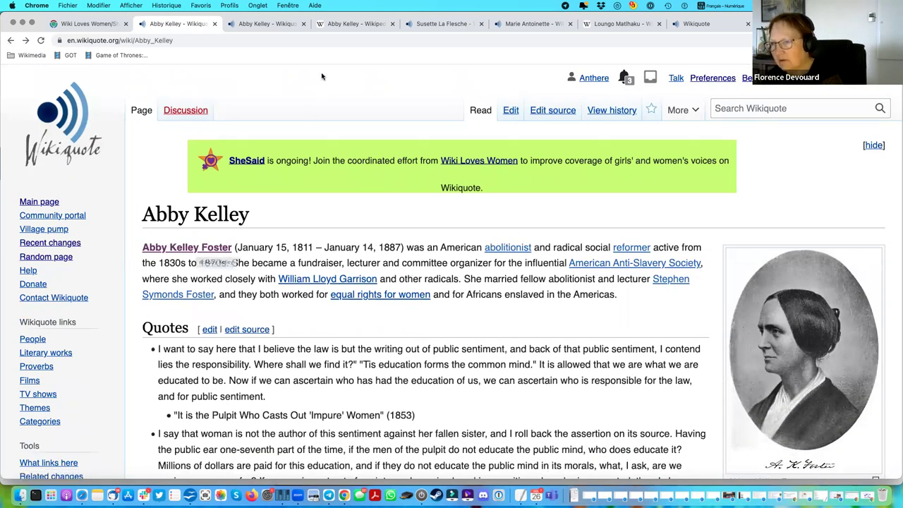
Compare the Wikipedia and Wikiquote Abby Kelley articles.
{"action": "left_click", "coordinate": [356, 23]}
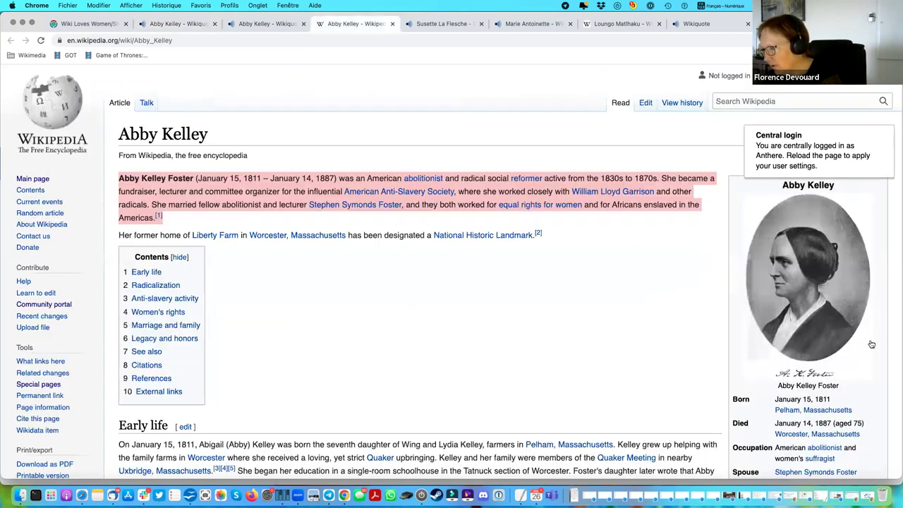
{"action": "scroll", "coordinate": [871, 343], "scroll_direction": "down", "scroll_amount": 3}
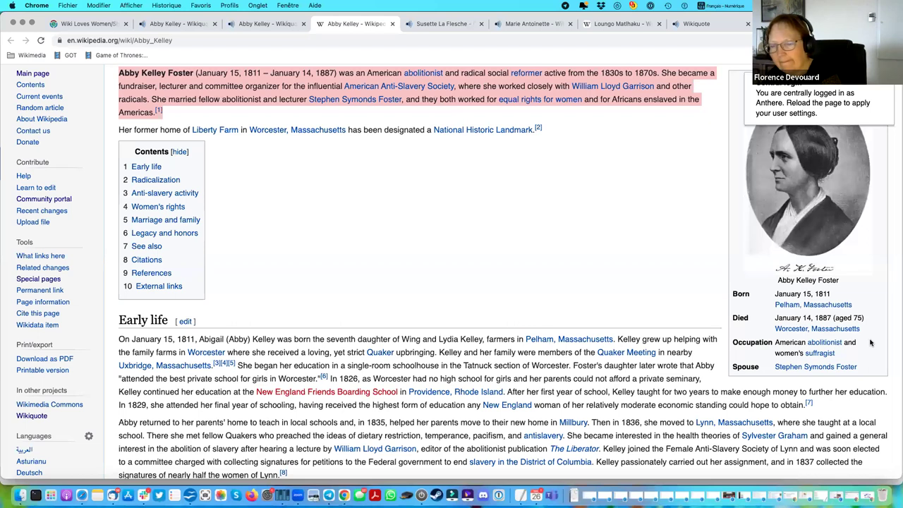
{"action": "left_click", "coordinate": [185, 26]}
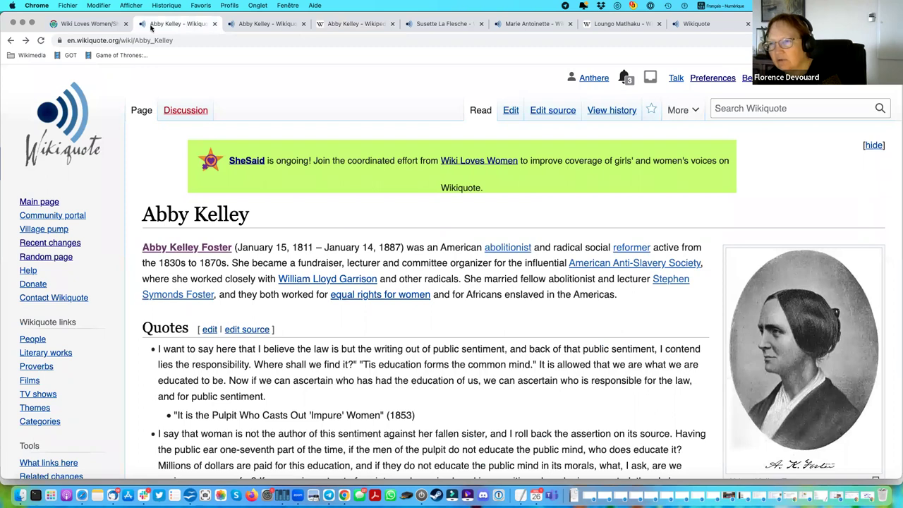
Close the Marie Antoinette, Loungo Matlhaku, Main Page, Susette La Flesche and Wikipedia Abby Kelley tabs.
{"action": "left_click", "coordinate": [91, 27]}
{"action": "left_click", "coordinate": [570, 24]}
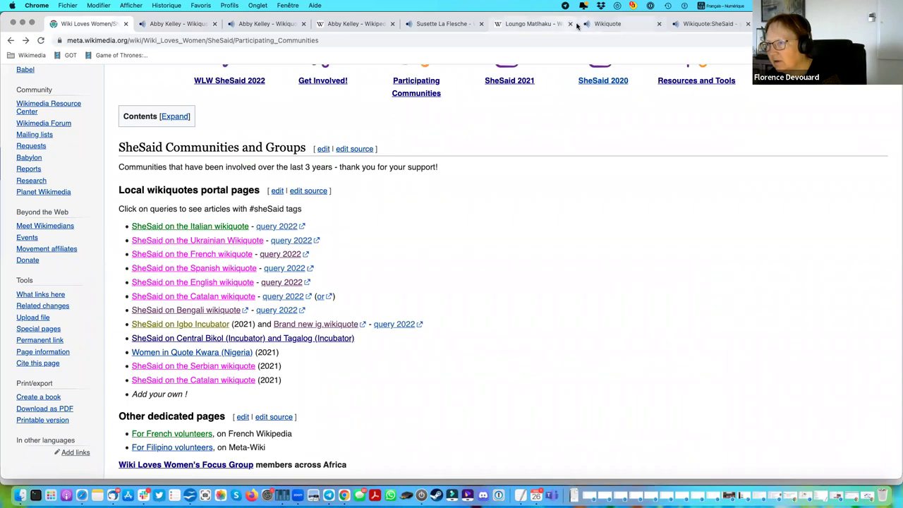
{"action": "left_click", "coordinate": [571, 25]}
{"action": "left_click", "coordinate": [570, 24]}
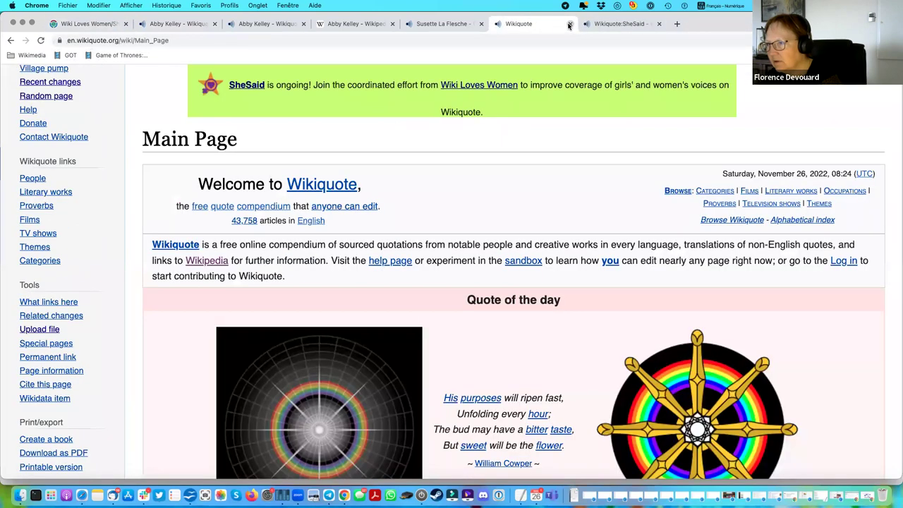
{"action": "left_click", "coordinate": [570, 24]}
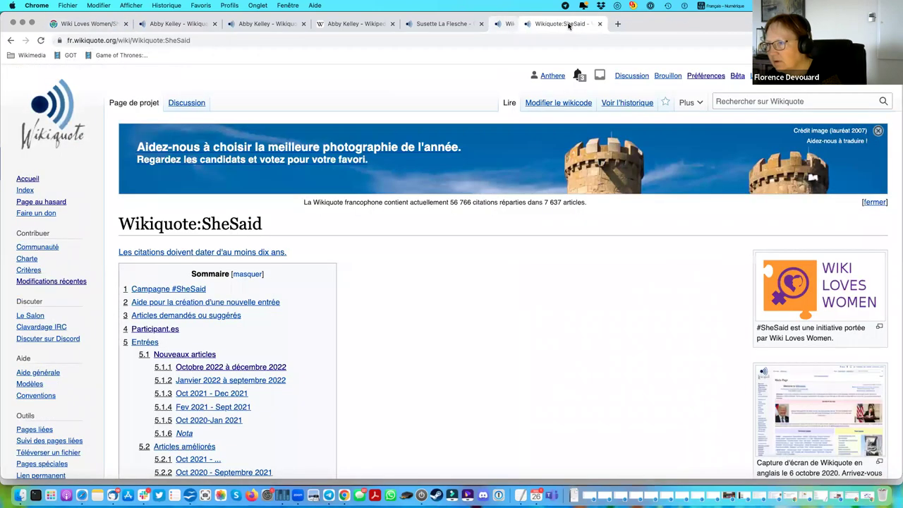
{"action": "left_click", "coordinate": [481, 24]}
{"action": "left_click", "coordinate": [392, 24]}
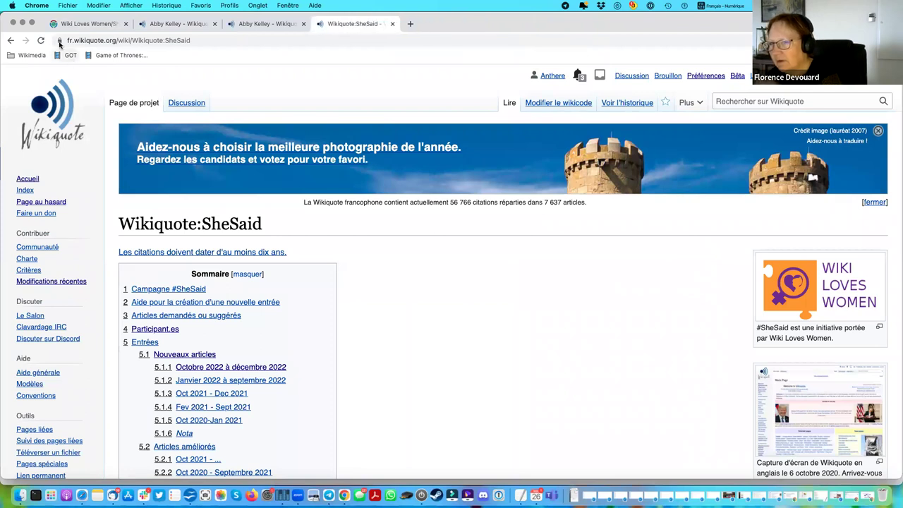
{"action": "left_click", "coordinate": [113, 29]}
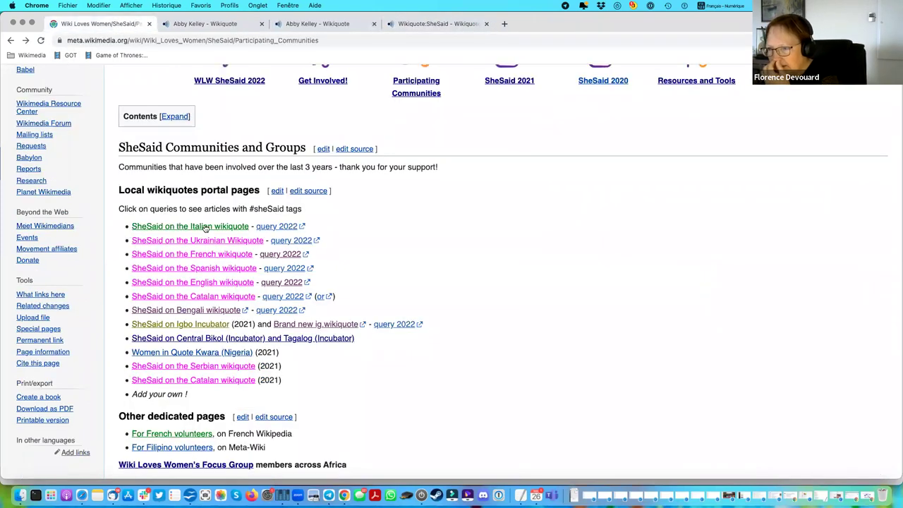
Open the Italian Wikiquote SheSaid page in a new tab and go to its 2022 edition.
{"action": "right_click", "coordinate": [205, 228]}
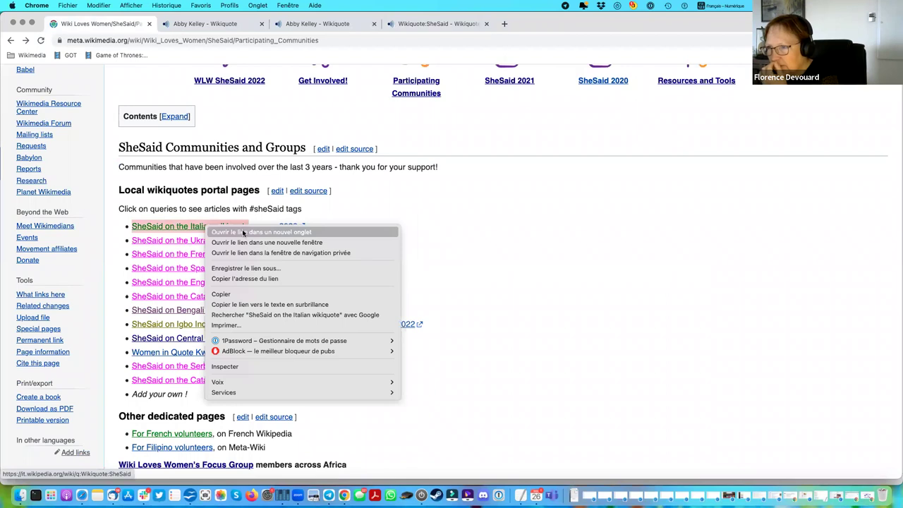
{"action": "left_click", "coordinate": [243, 233]}
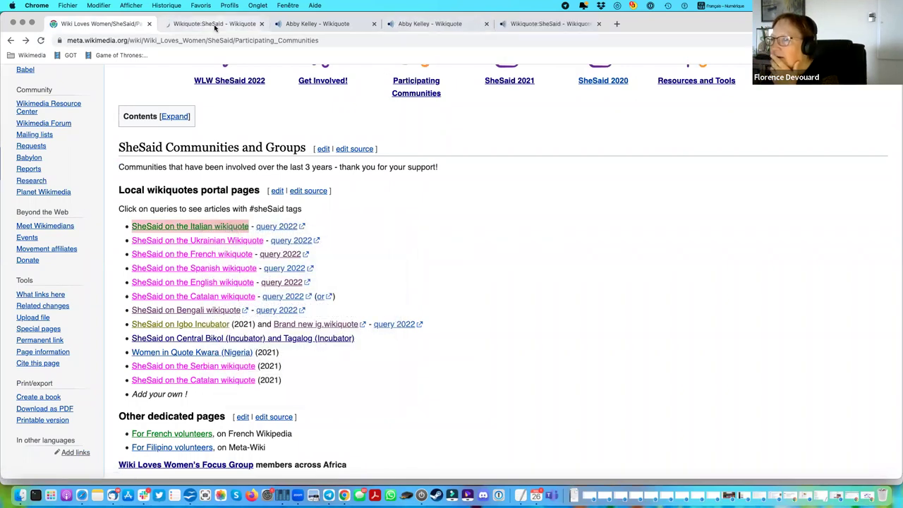
{"action": "left_click", "coordinate": [215, 25]}
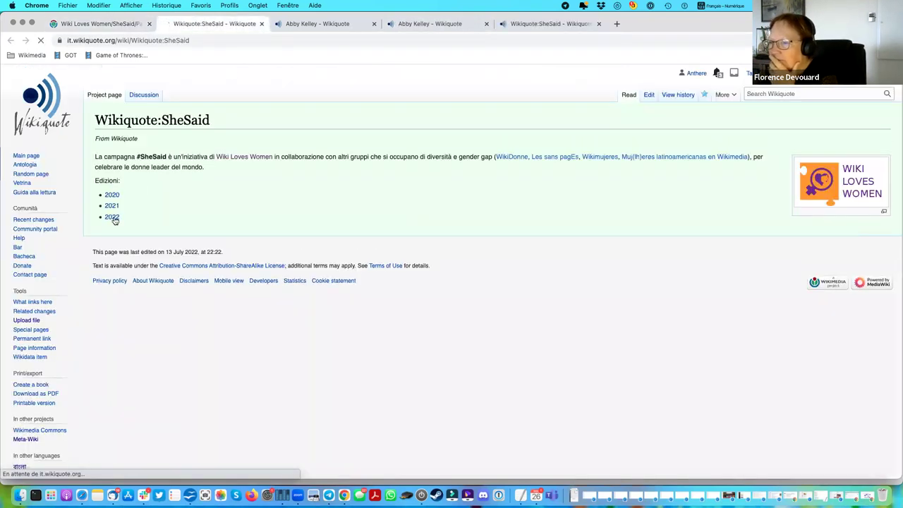
{"action": "left_click", "coordinate": [112, 277]}
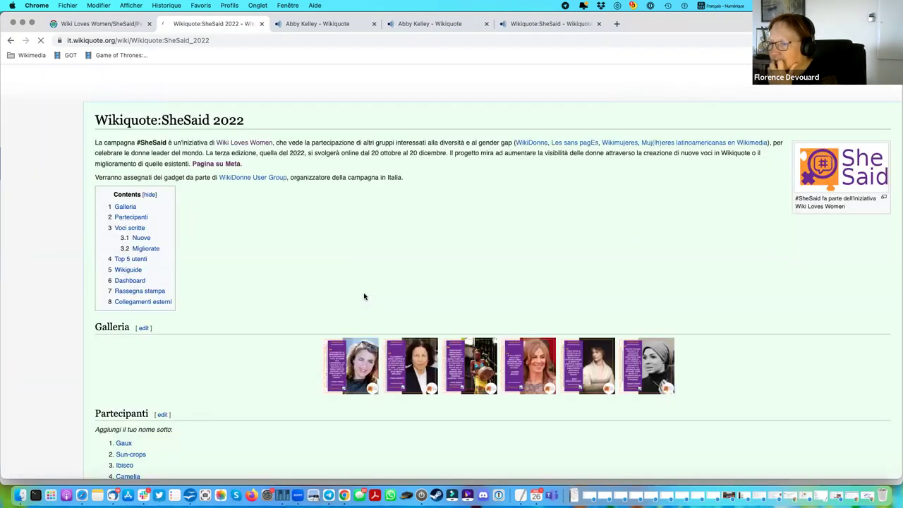
{"action": "scroll", "coordinate": [364, 296], "scroll_direction": "down", "scroll_amount": 5}
{"action": "scroll", "coordinate": [360, 289], "scroll_direction": "down", "scroll_amount": 10}
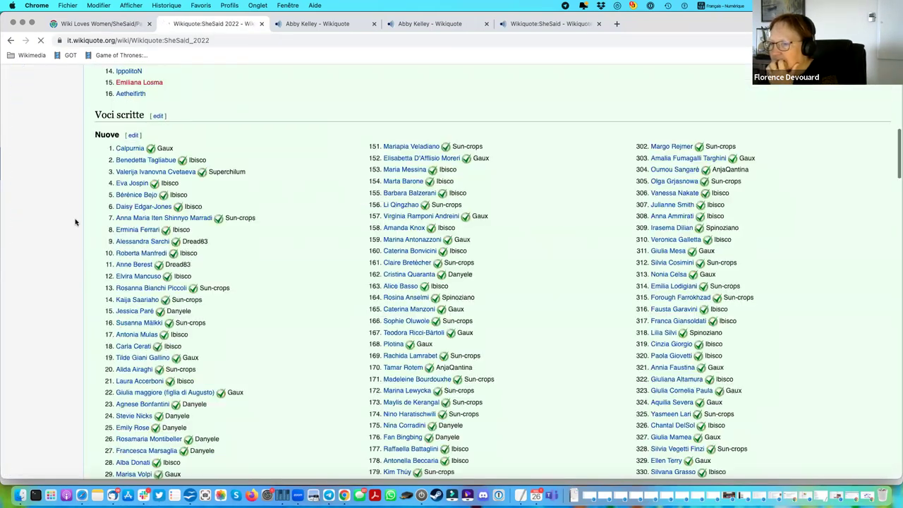
Skim the Alessandra Sarchi article, then open Rachida Lamrabet from the 2022 list.
{"action": "left_click", "coordinate": [149, 245]}
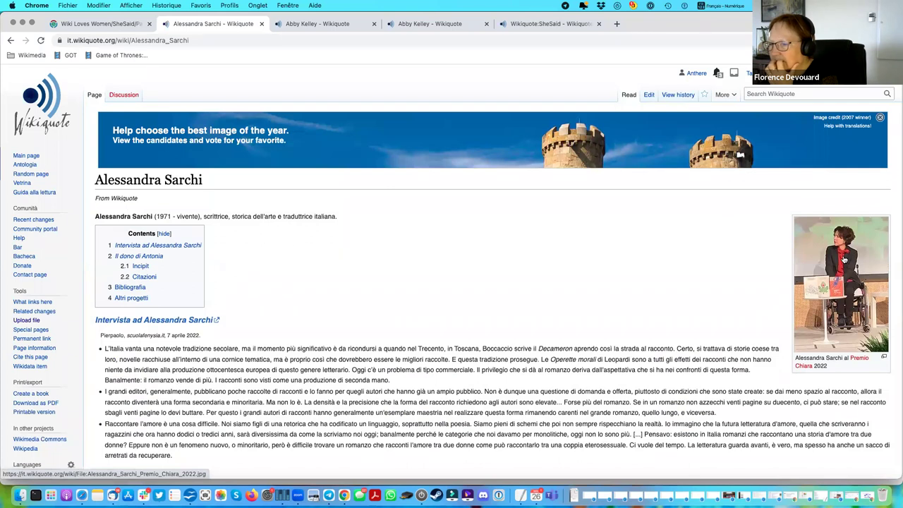
{"action": "scroll", "coordinate": [336, 261], "scroll_direction": "down", "scroll_amount": 5}
{"action": "scroll", "coordinate": [337, 261], "scroll_direction": "up", "scroll_amount": 4}
{"action": "scroll", "coordinate": [335, 261], "scroll_direction": "down", "scroll_amount": 2}
{"action": "scroll", "coordinate": [335, 261], "scroll_direction": "down", "scroll_amount": 1}
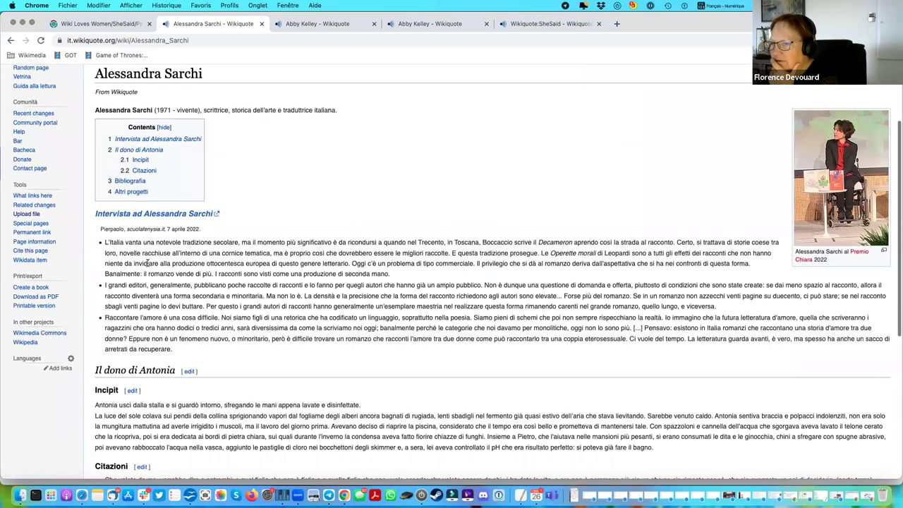
{"action": "scroll", "coordinate": [150, 274], "scroll_direction": "down", "scroll_amount": 2}
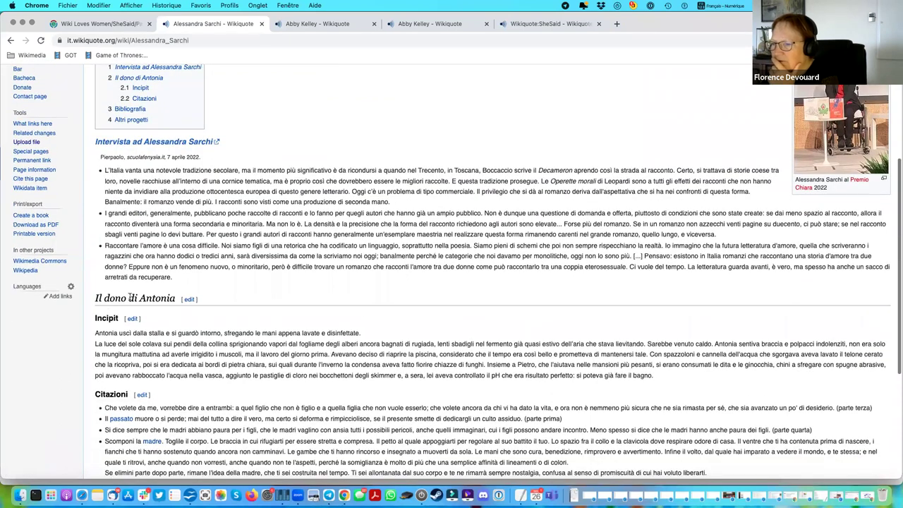
{"action": "scroll", "coordinate": [361, 308], "scroll_direction": "down", "scroll_amount": 5}
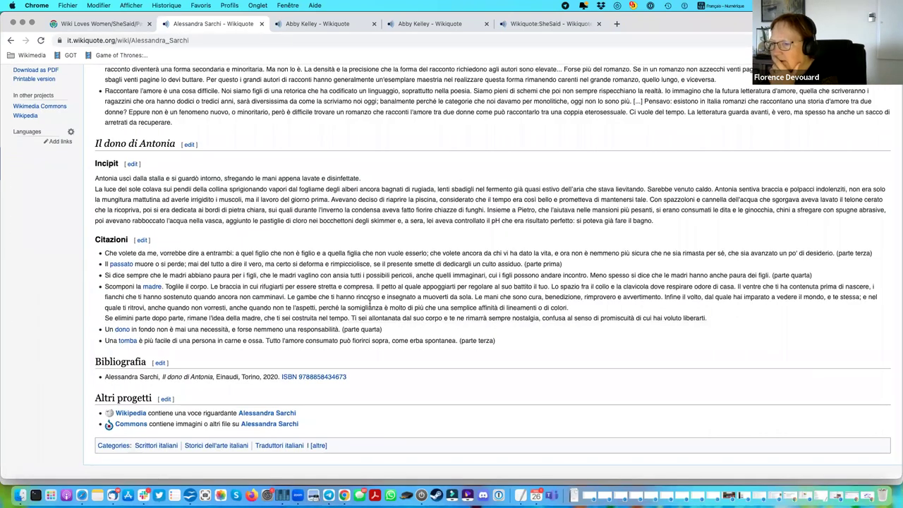
{"action": "scroll", "coordinate": [423, 269], "scroll_direction": "up", "scroll_amount": 15}
{"action": "key", "text": "super+bracketleft"}
{"action": "left_click", "coordinate": [405, 357]}
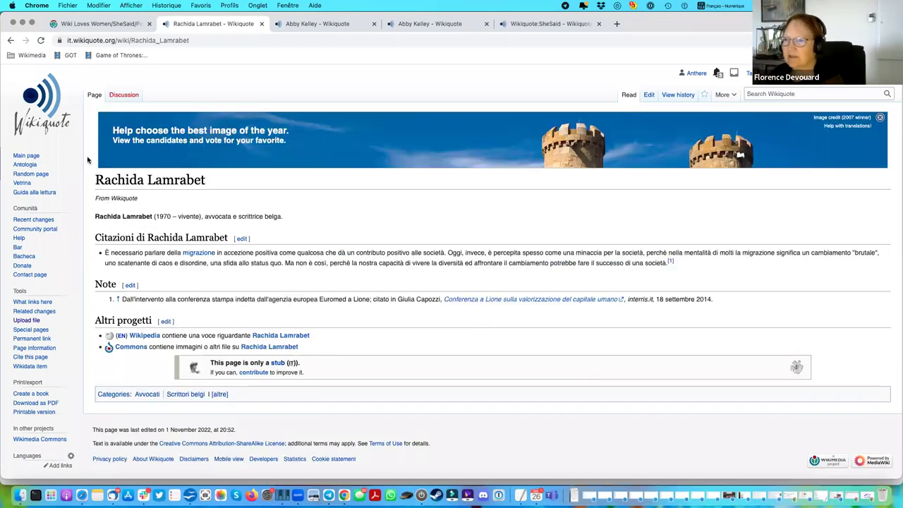
Return to the SheSaid 2022 list and open Susanna Mälkki's article.
{"action": "left_click", "coordinate": [8, 42]}
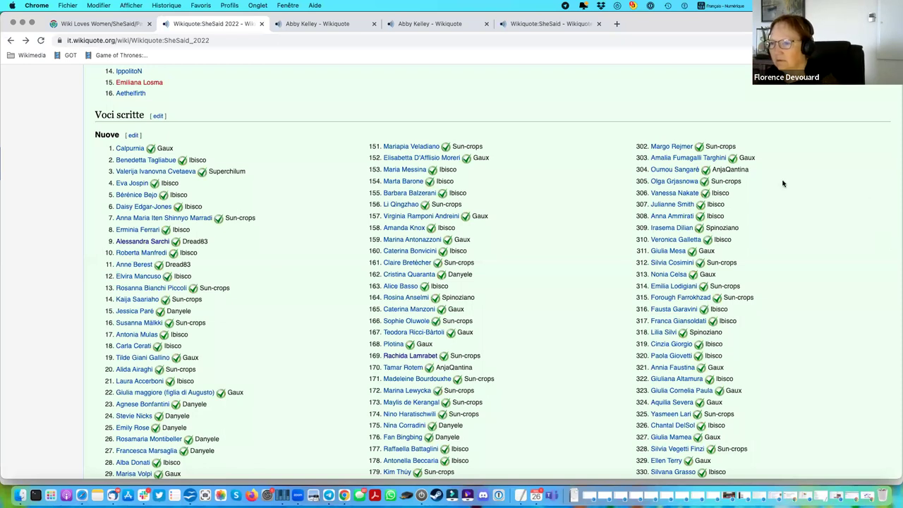
{"action": "left_click", "coordinate": [143, 324]}
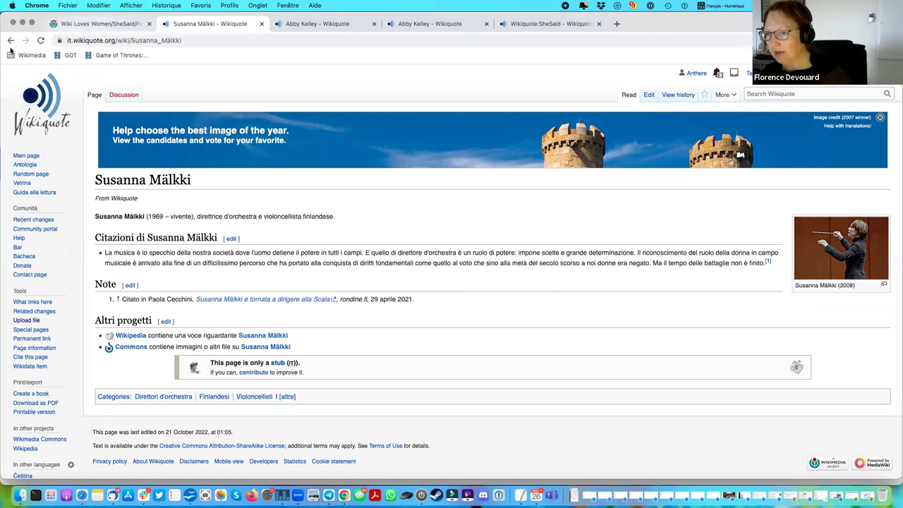
Check rw.wikiquote.org in a new tab, then go back to the SheSaid Participating Communities page.
{"action": "left_click", "coordinate": [67, 6]}
{"action": "left_click", "coordinate": [77, 20]}
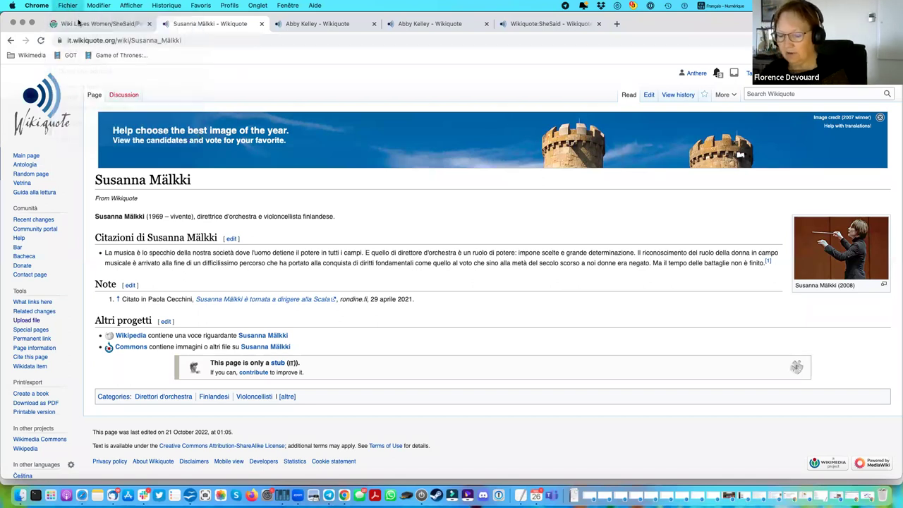
{"action": "type", "text": "rw."}
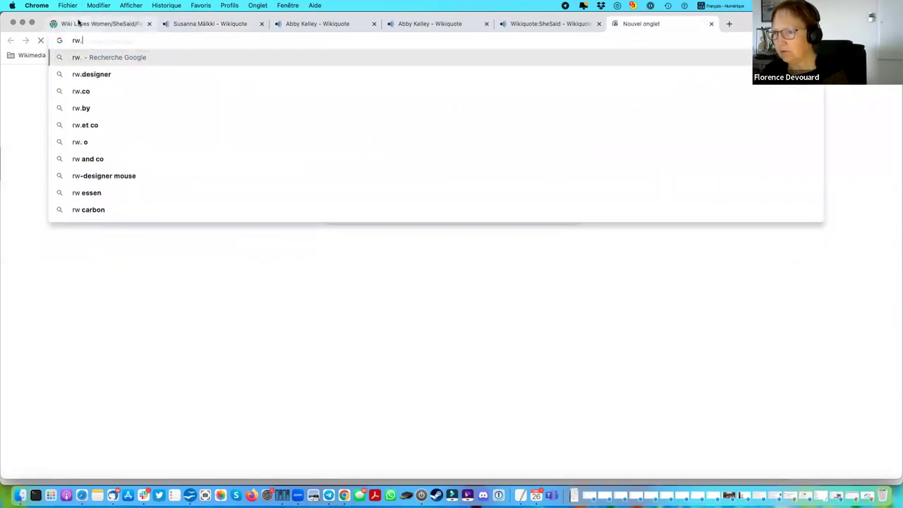
{"action": "type", "text": "wikiquote.org"}
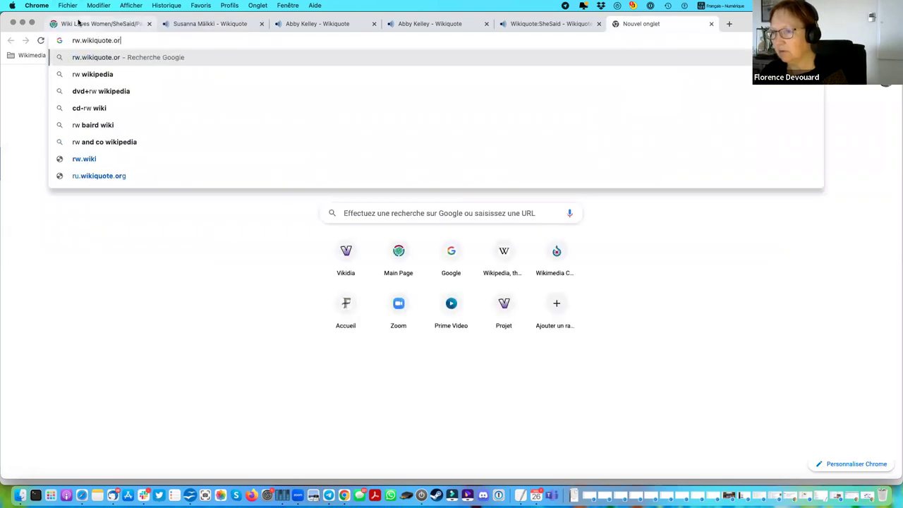
{"action": "key", "text": "Return"}
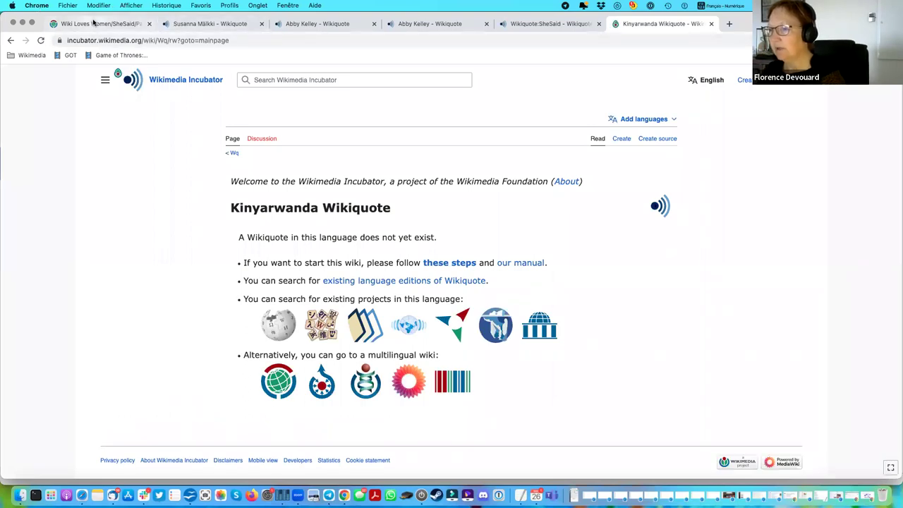
{"action": "left_click", "coordinate": [99, 23]}
{"action": "left_click", "coordinate": [385, 368]}
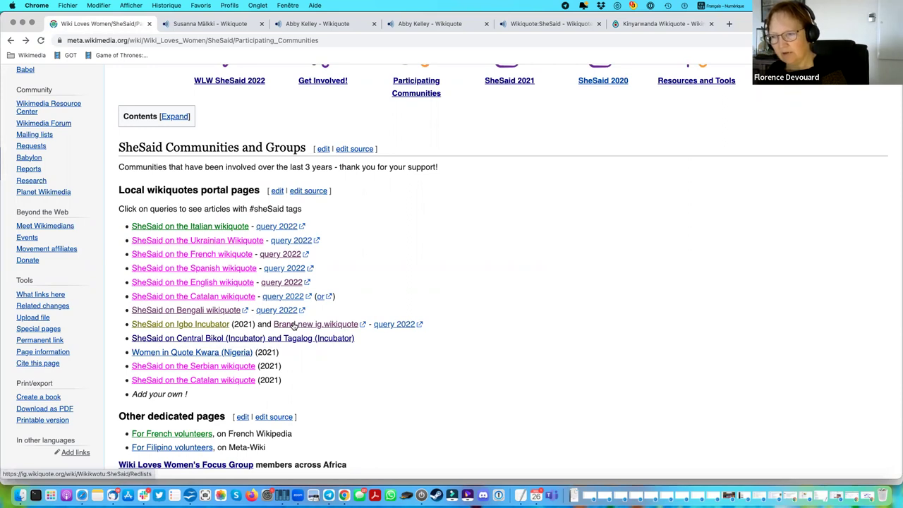
Open the Igbo Incubator SheSaid Redlists page in a new tab and select its title.
{"action": "right_click", "coordinate": [200, 327]}
{"action": "left_click", "coordinate": [260, 316]}
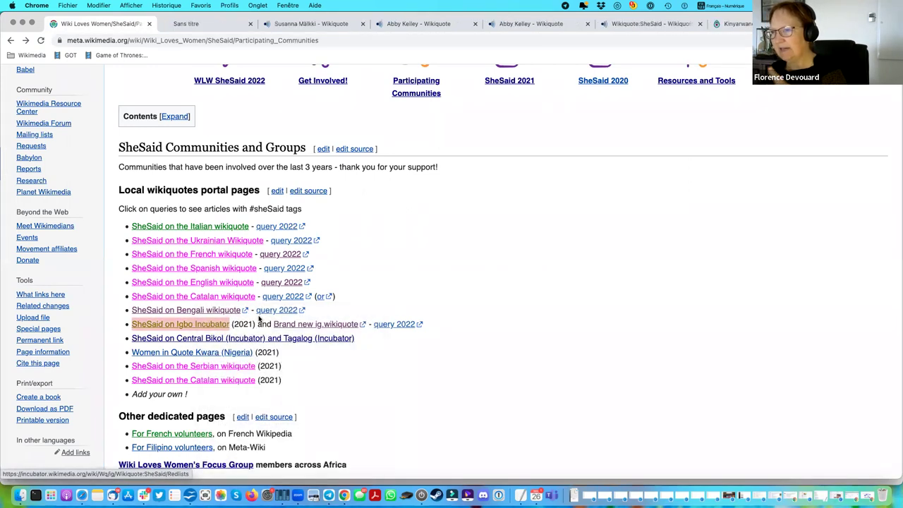
{"action": "left_click", "coordinate": [209, 25]}
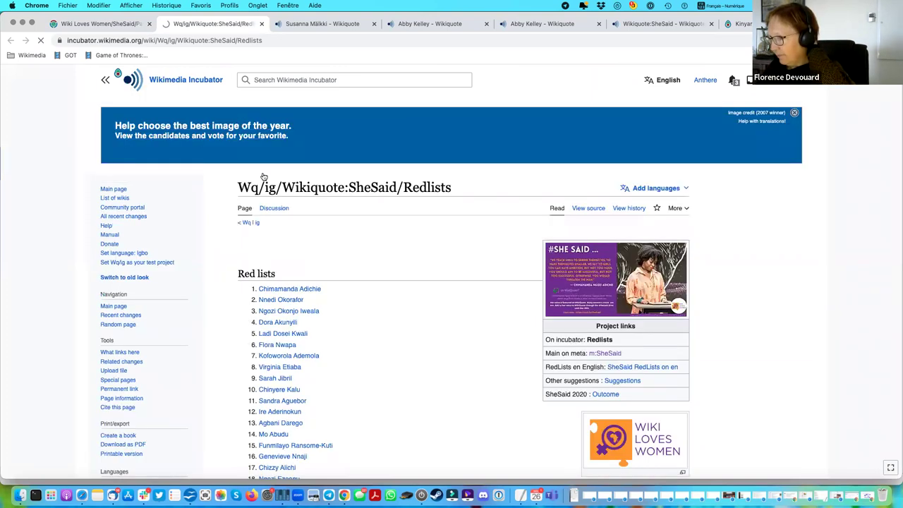
{"action": "left_click_drag", "start_coordinate": [239, 187], "coordinate": [283, 186]}
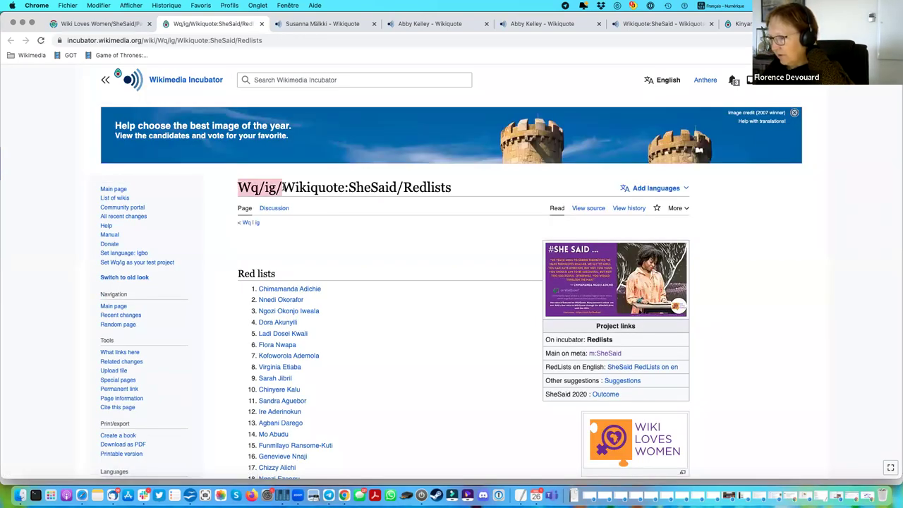
{"action": "left_click_drag", "start_coordinate": [238, 187], "coordinate": [282, 187]}
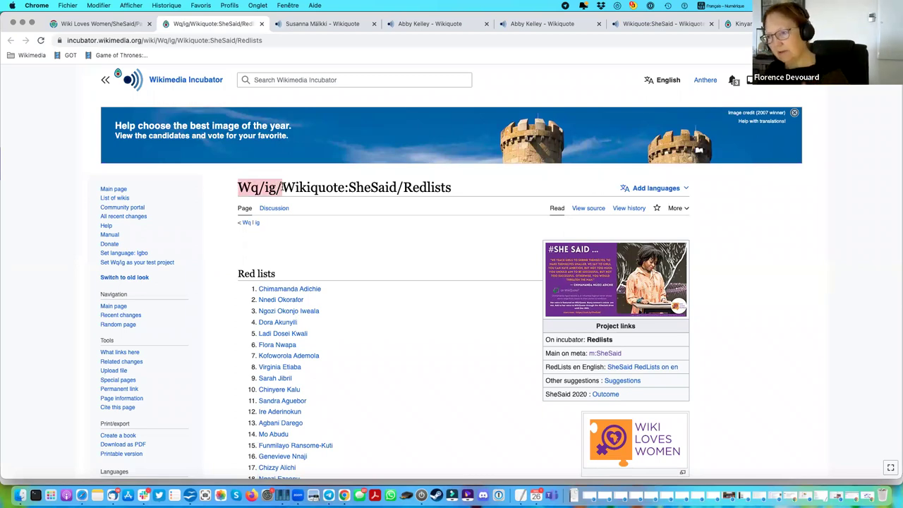
{"action": "left_click_drag", "start_coordinate": [398, 187], "coordinate": [237, 187]}
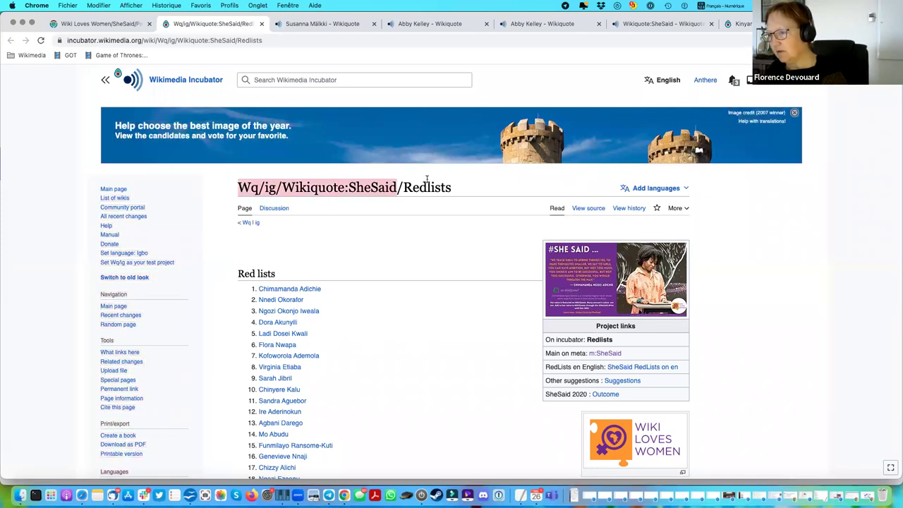
Load the parent Wq/ig/Wikiquote:SheSaid page, then return to and scroll through the Redlists.
{"action": "left_click", "coordinate": [237, 41]}
{"action": "left_click", "coordinate": [237, 40]}
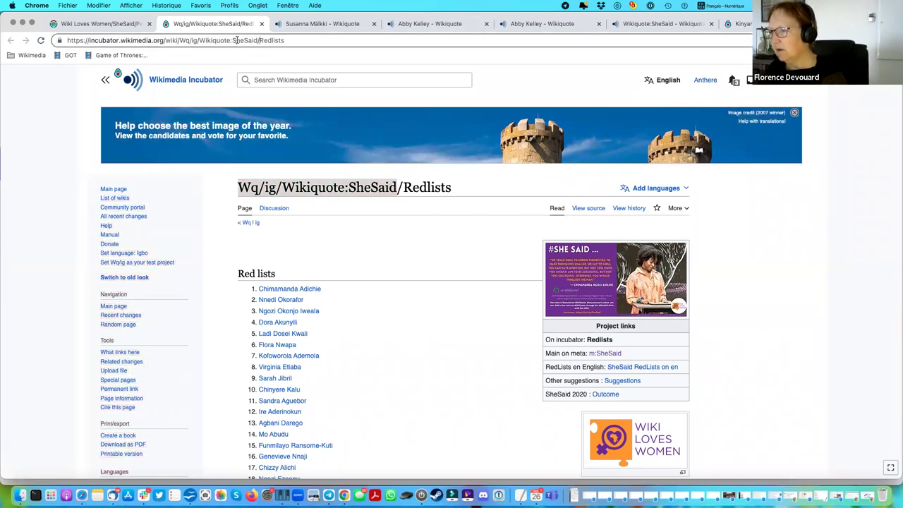
{"action": "key", "text": "shift+End"}
{"action": "key", "text": "BackSpace"}
{"action": "key", "text": "Return"}
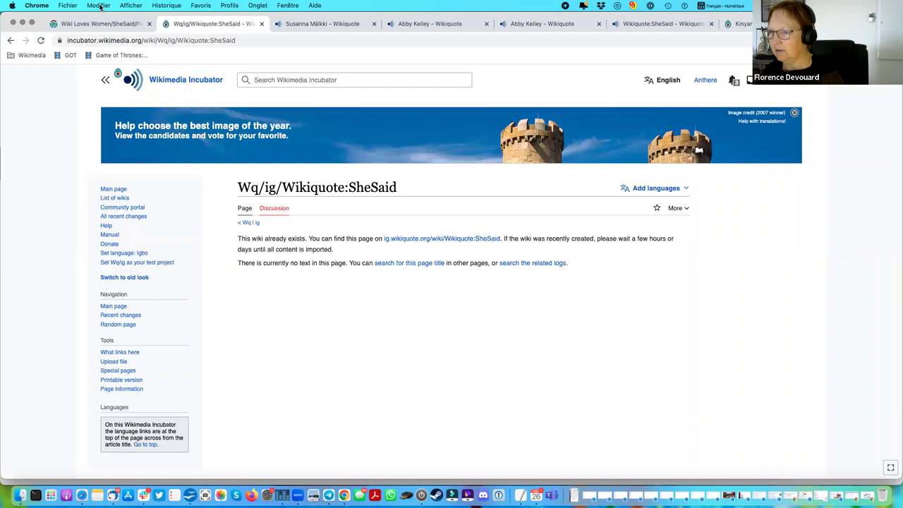
{"action": "left_click", "coordinate": [11, 41]}
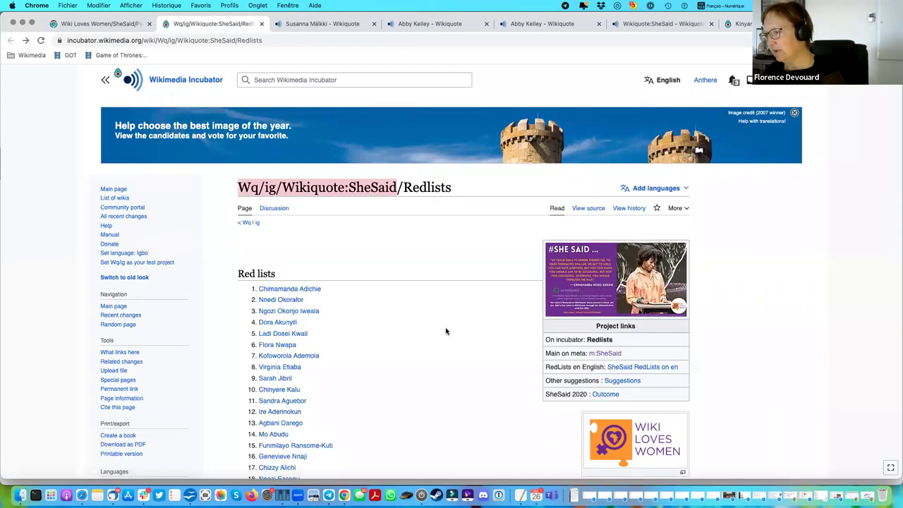
{"action": "scroll", "coordinate": [446, 330], "scroll_direction": "down", "scroll_amount": 1}
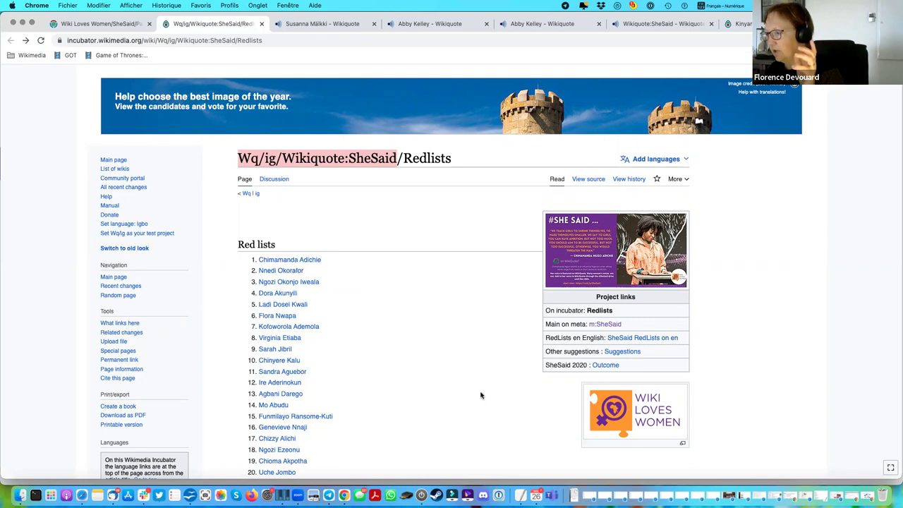
{"action": "scroll", "coordinate": [482, 397], "scroll_direction": "down", "scroll_amount": 2}
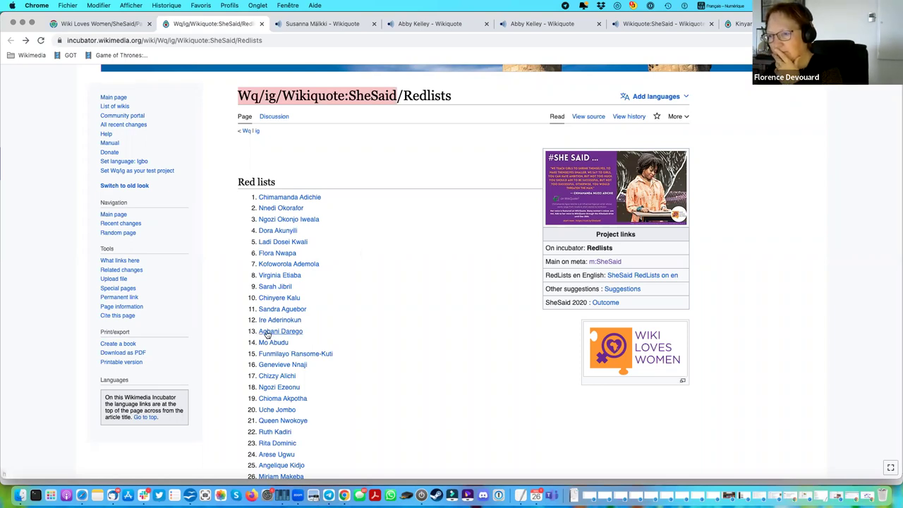
{"action": "scroll", "coordinate": [636, 120], "scroll_direction": "up", "scroll_amount": 3}
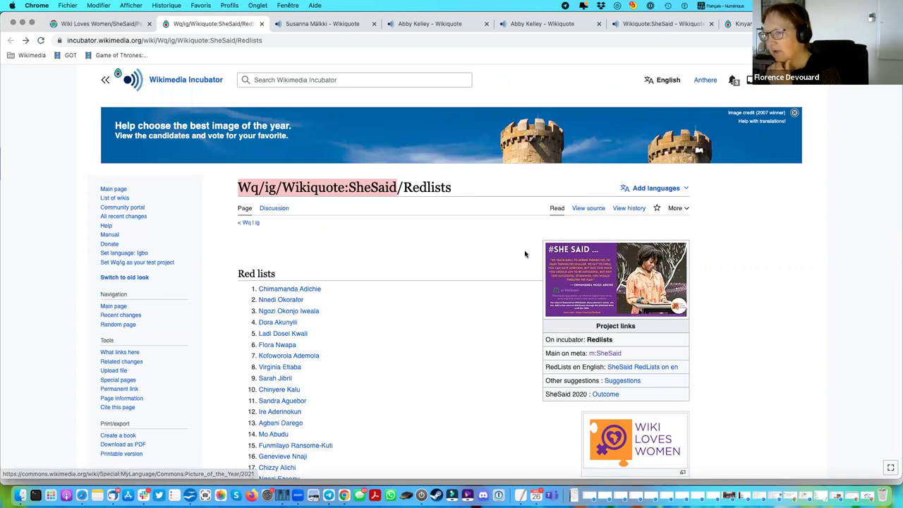
{"action": "left_click", "coordinate": [590, 210]}
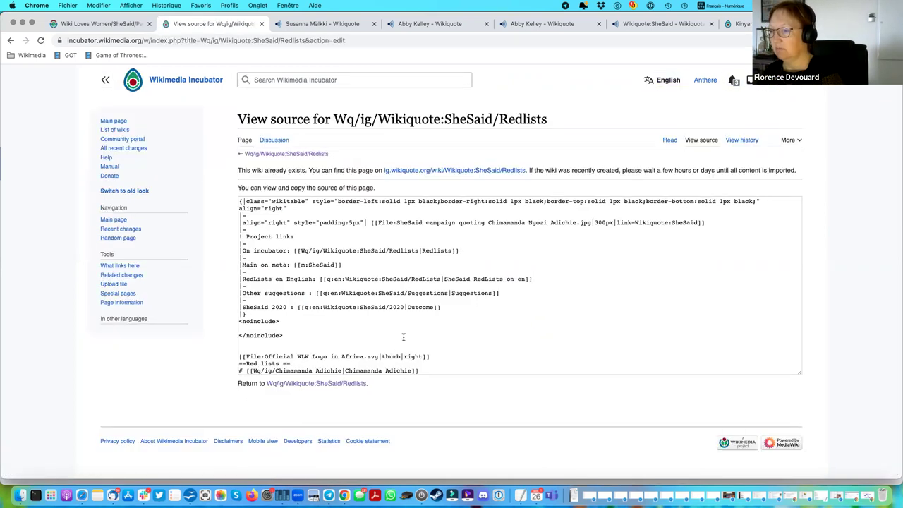
{"action": "scroll", "coordinate": [177, 262], "scroll_direction": "down", "scroll_amount": 1}
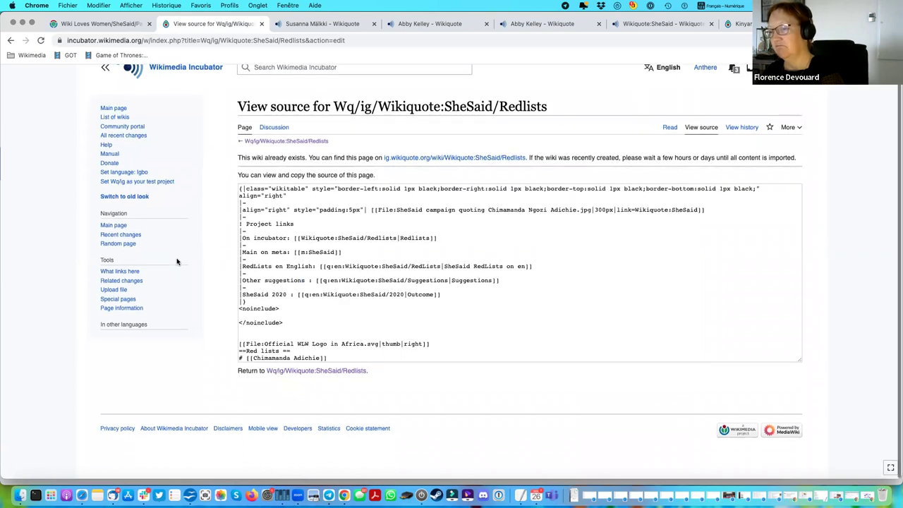
{"action": "left_click", "coordinate": [324, 315]}
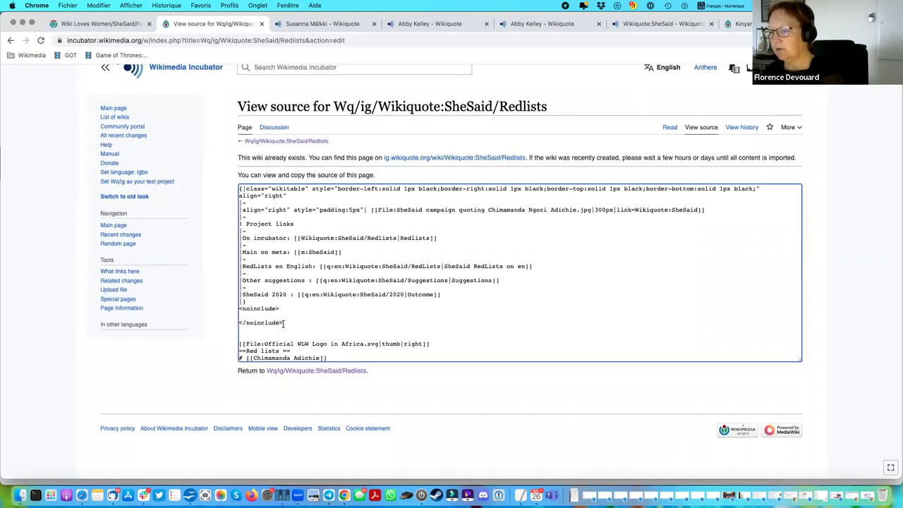
{"action": "left_click_drag", "start_coordinate": [284, 323], "coordinate": [219, 178]}
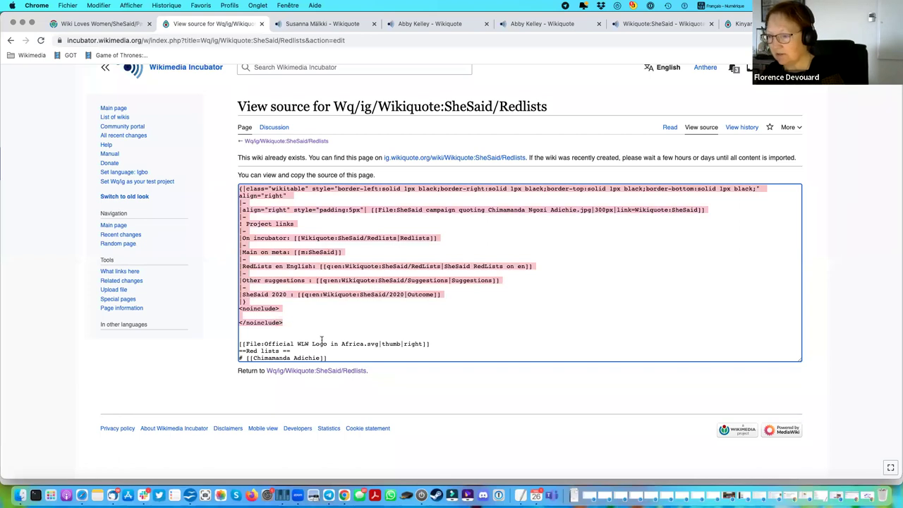
{"action": "left_click", "coordinate": [358, 327]}
{"action": "scroll", "coordinate": [358, 327], "scroll_direction": "down", "scroll_amount": 2}
{"action": "left_click_drag", "start_coordinate": [429, 304], "coordinate": [230, 317]}
{"action": "left_click", "coordinate": [240, 311]}
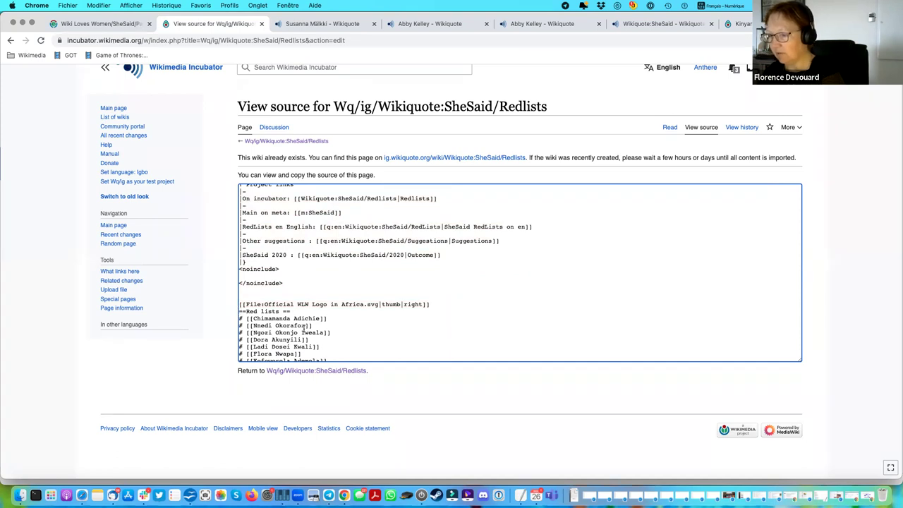
{"action": "scroll", "coordinate": [304, 326], "scroll_direction": "down", "scroll_amount": 10}
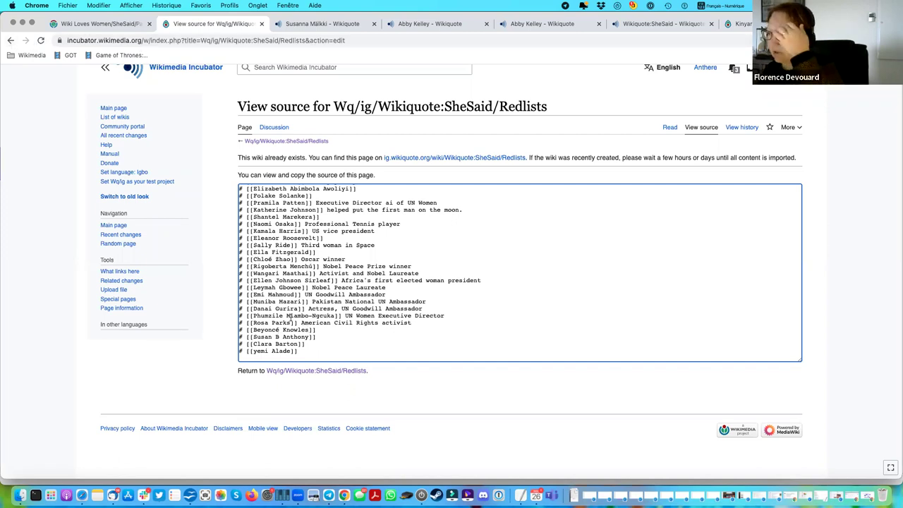
{"action": "left_click", "coordinate": [329, 118]}
{"action": "key", "text": "super+bracketleft"}
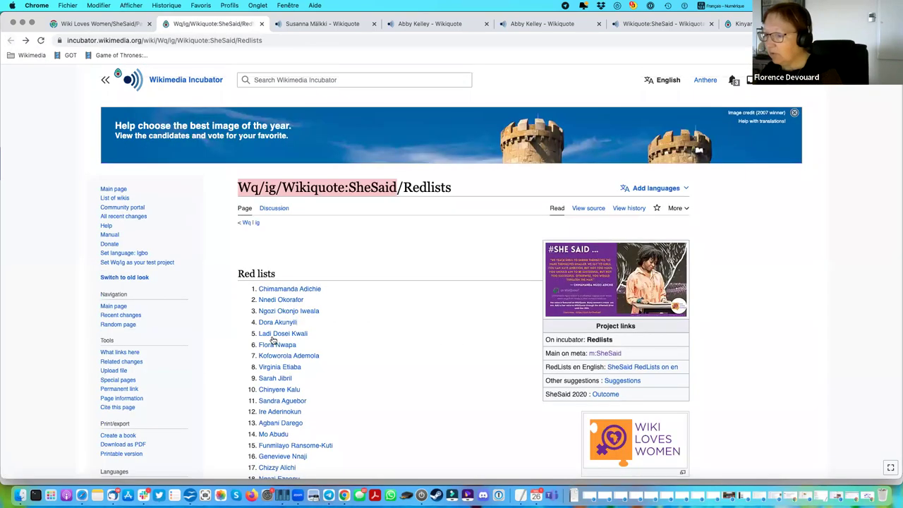
Open the Flora Nwapa article and select, then deselect, its title.
{"action": "left_click", "coordinate": [272, 345]}
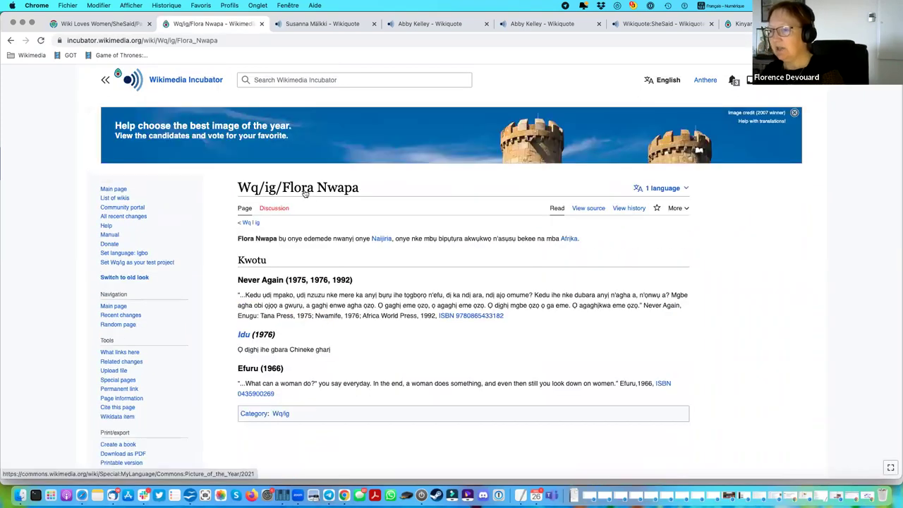
{"action": "left_click_drag", "start_coordinate": [282, 187], "coordinate": [370, 196]}
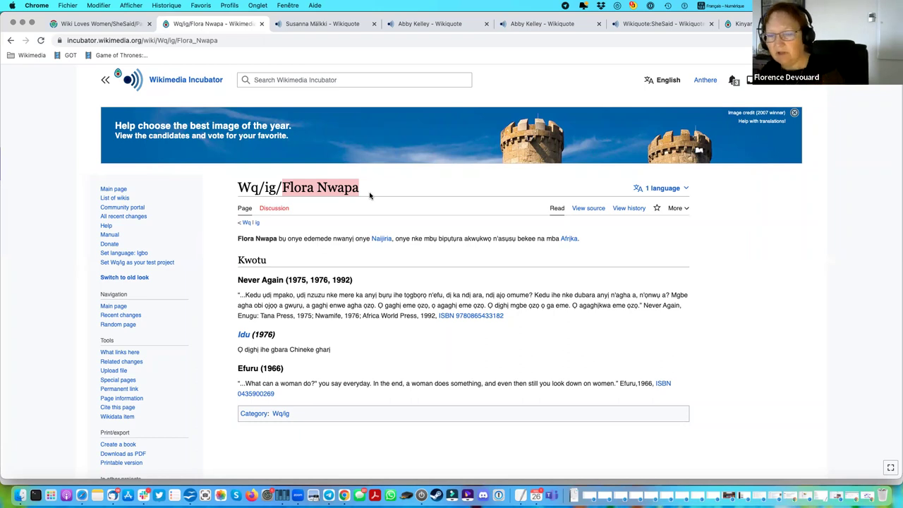
{"action": "left_click", "coordinate": [311, 197]}
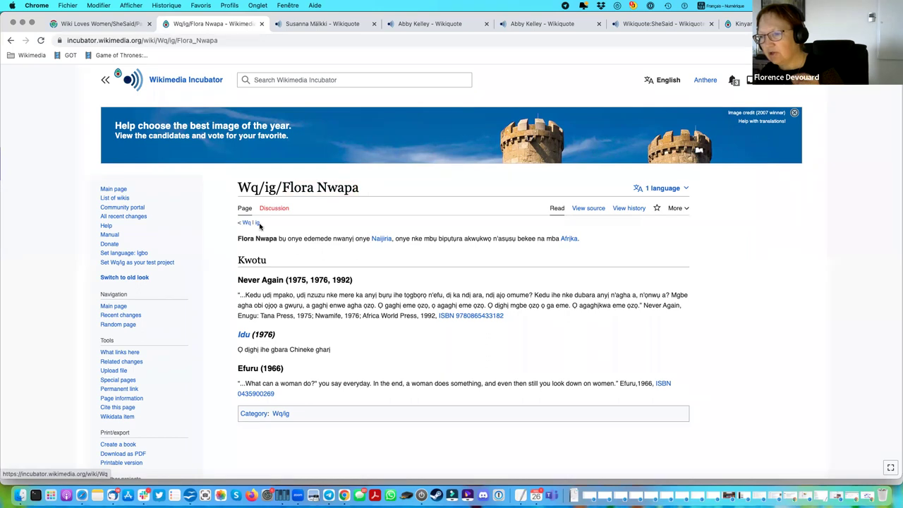
Go up to the Igbo Wikiquote test page, then change the address from Wq/ig to Wq/rw for Kinyarwanda.
{"action": "left_click", "coordinate": [258, 224]}
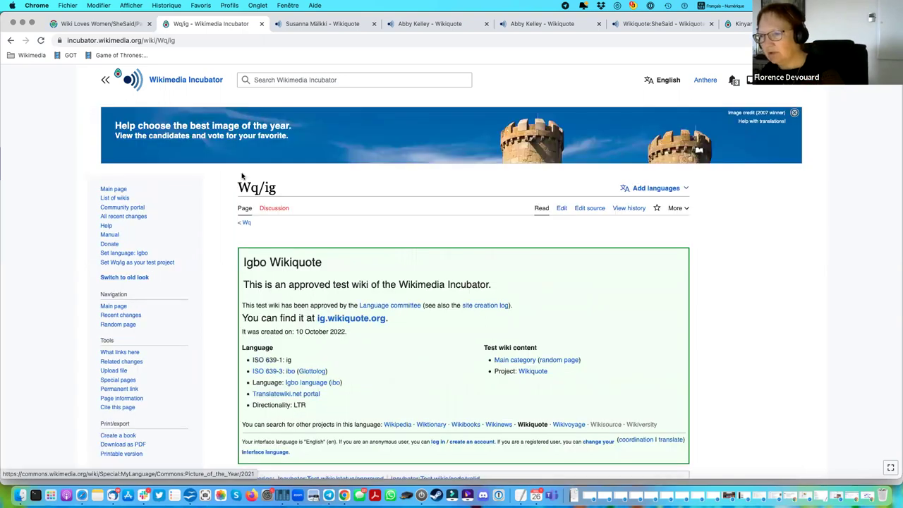
{"action": "double_click", "coordinate": [243, 187]}
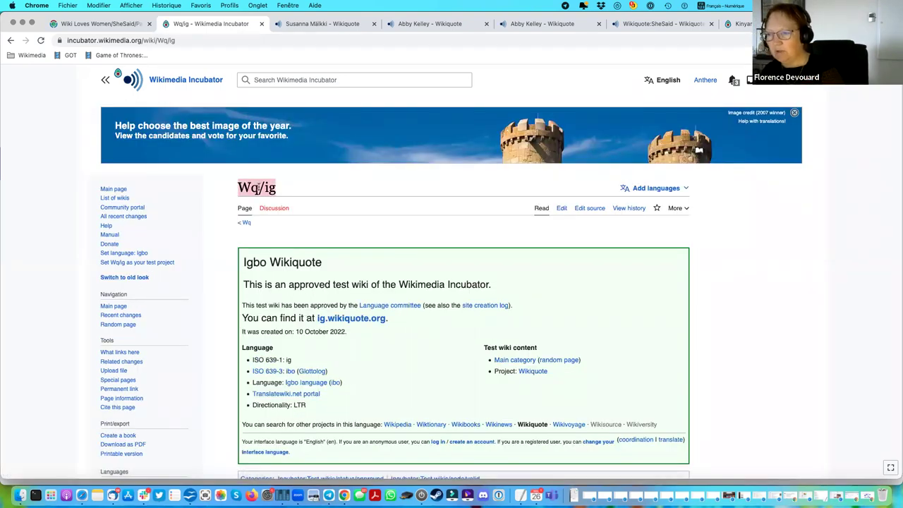
{"action": "left_click", "coordinate": [258, 185]}
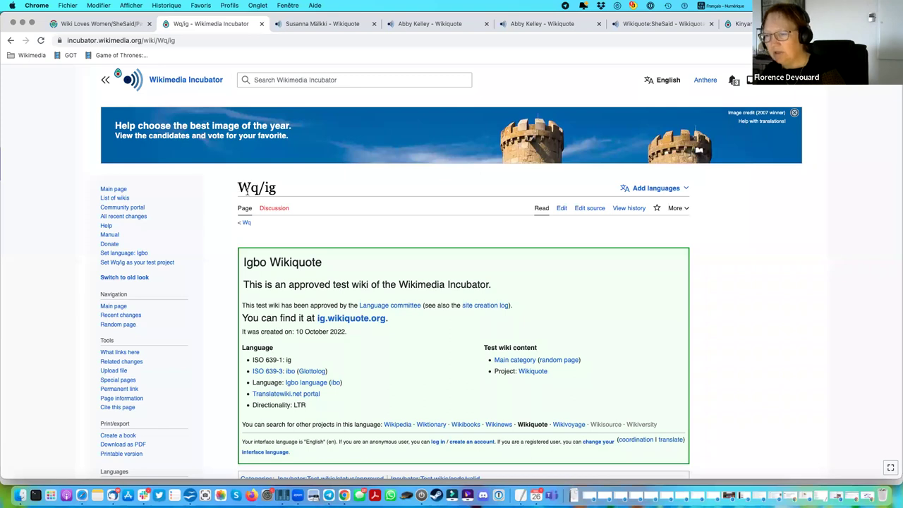
{"action": "left_click", "coordinate": [238, 41]}
{"action": "left_click", "coordinate": [244, 41]}
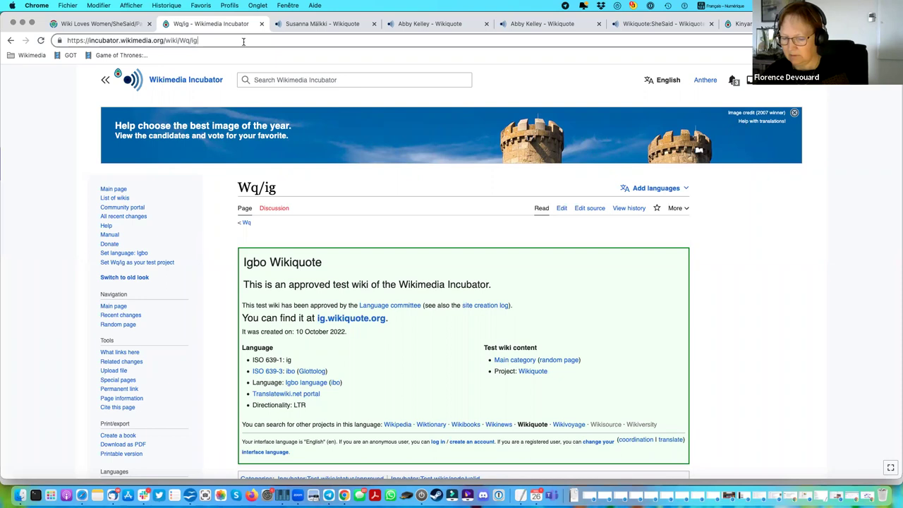
{"action": "key", "text": "BackSpace"}
{"action": "key", "text": "BackSpace"}
{"action": "type", "text": "r"}
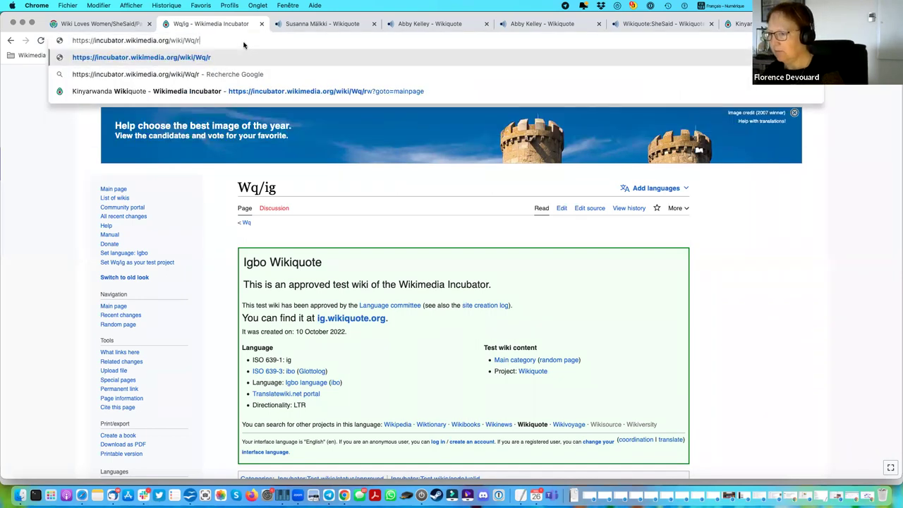
{"action": "type", "text": "w"}
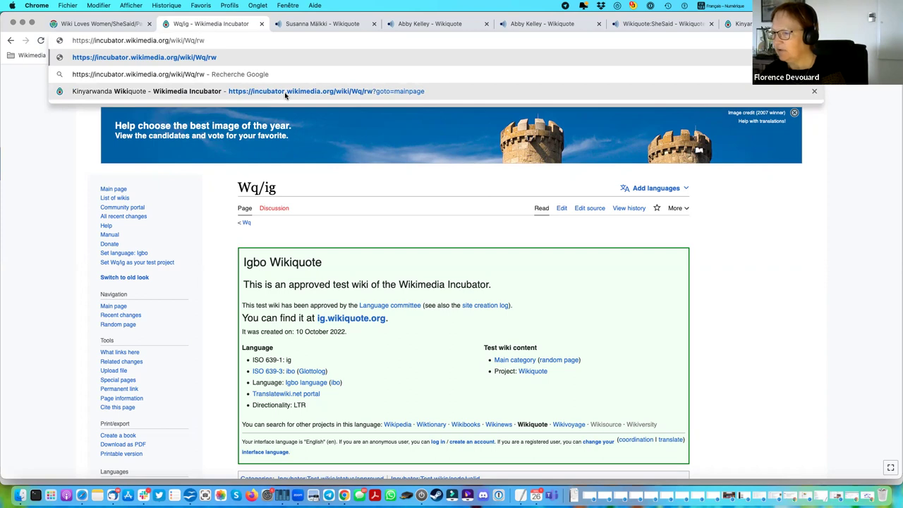
{"action": "key", "text": "Return"}
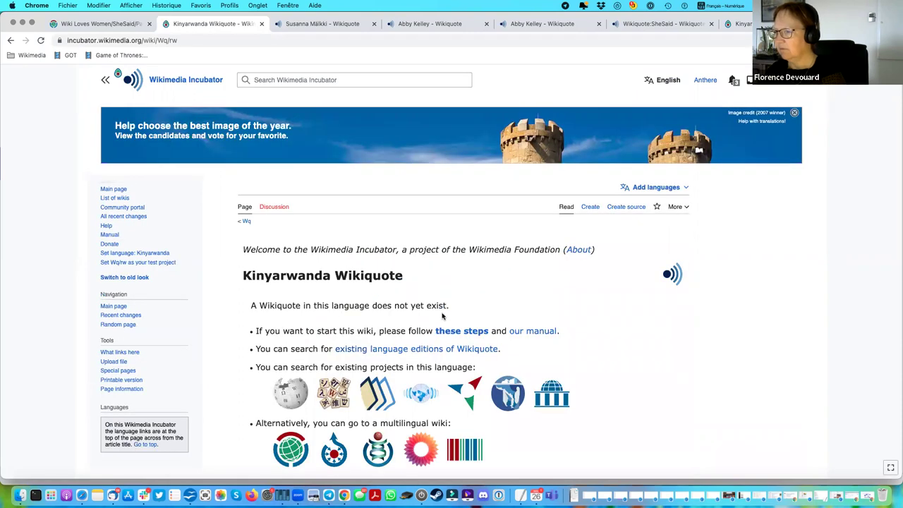
{"action": "scroll", "coordinate": [443, 316], "scroll_direction": "down", "scroll_amount": 2}
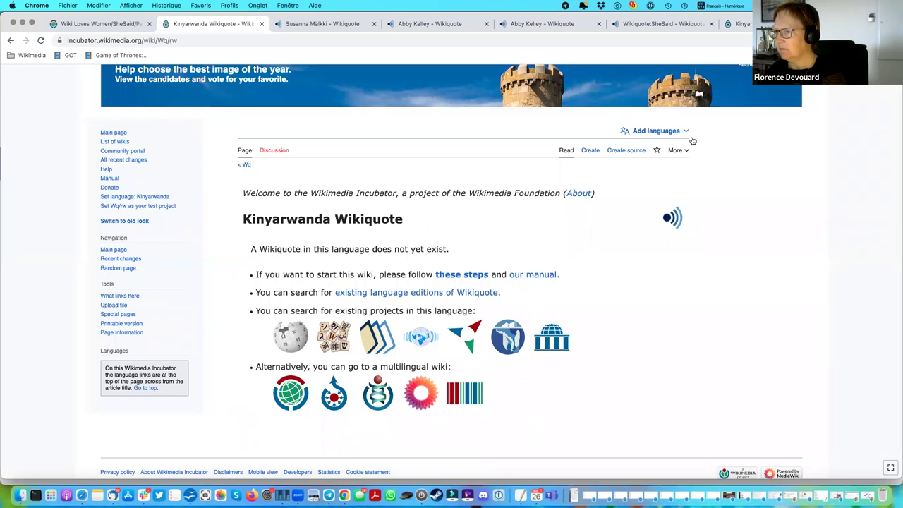
Try creating and publishing the Kinyarwanda Wikiquote page, which fails with an invalid ISO code error.
{"action": "left_click", "coordinate": [589, 151]}
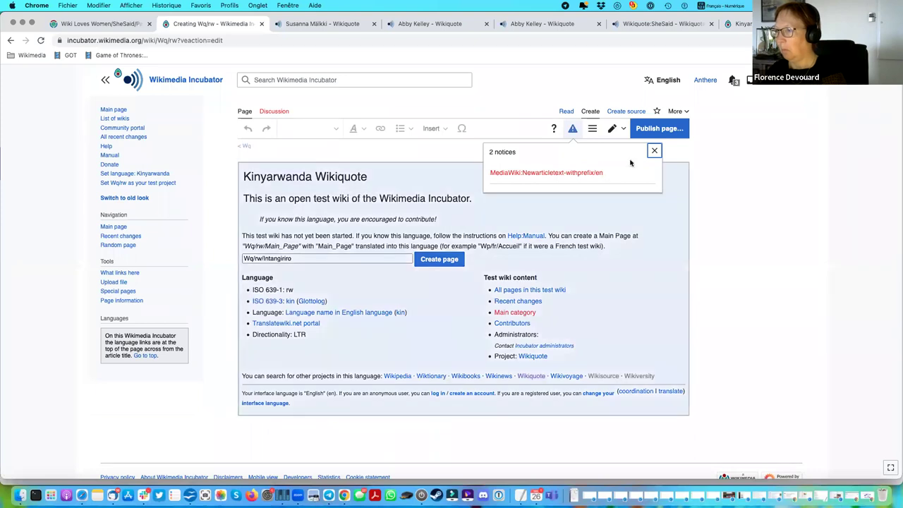
{"action": "left_click", "coordinate": [657, 128]}
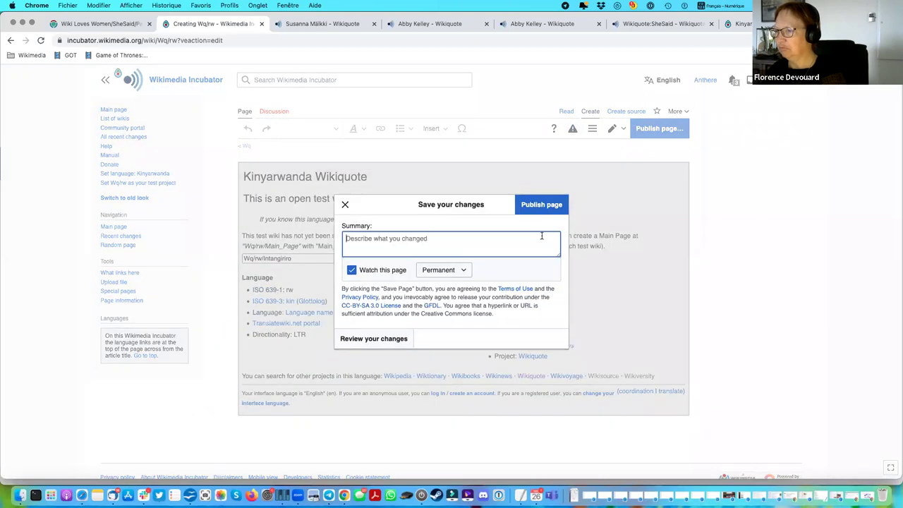
{"action": "left_click", "coordinate": [533, 206]}
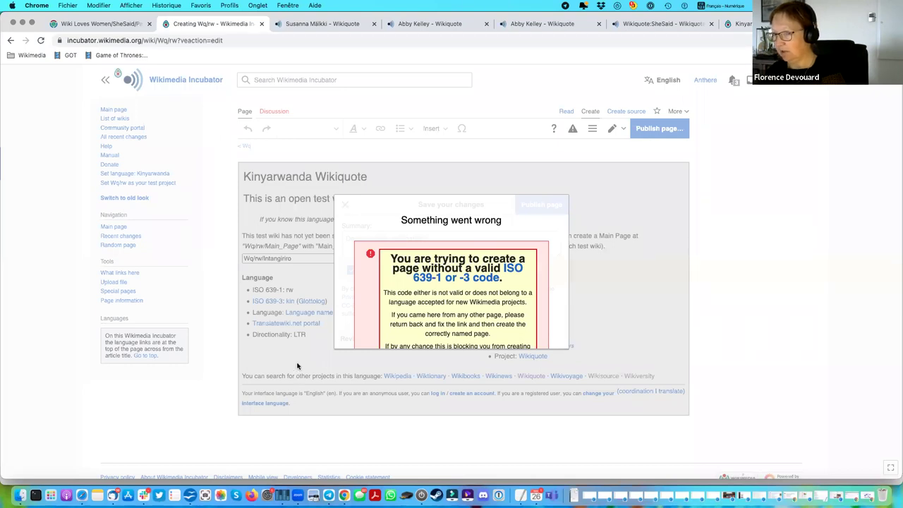
Close the Kinyarwanda Wikiquote tab, choosing Quitter to leave without saving.
{"action": "left_click", "coordinate": [10, 41]}
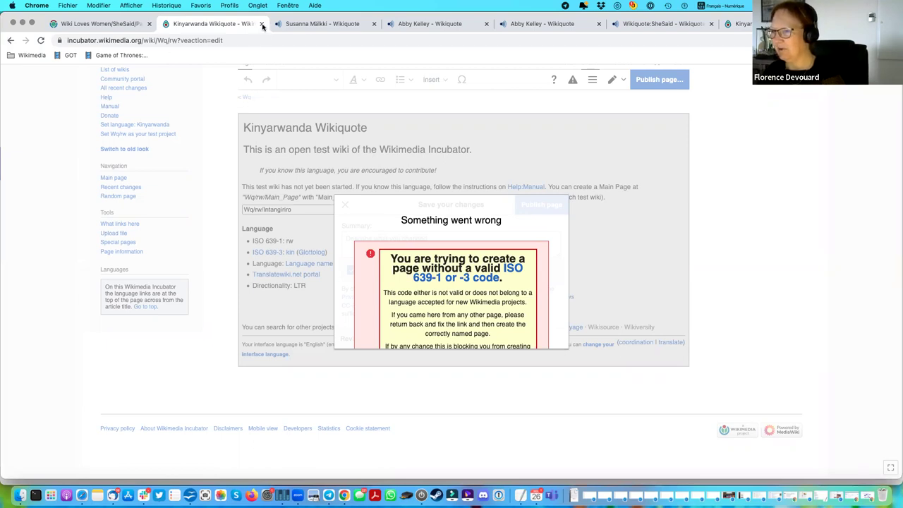
{"action": "left_click", "coordinate": [262, 24]}
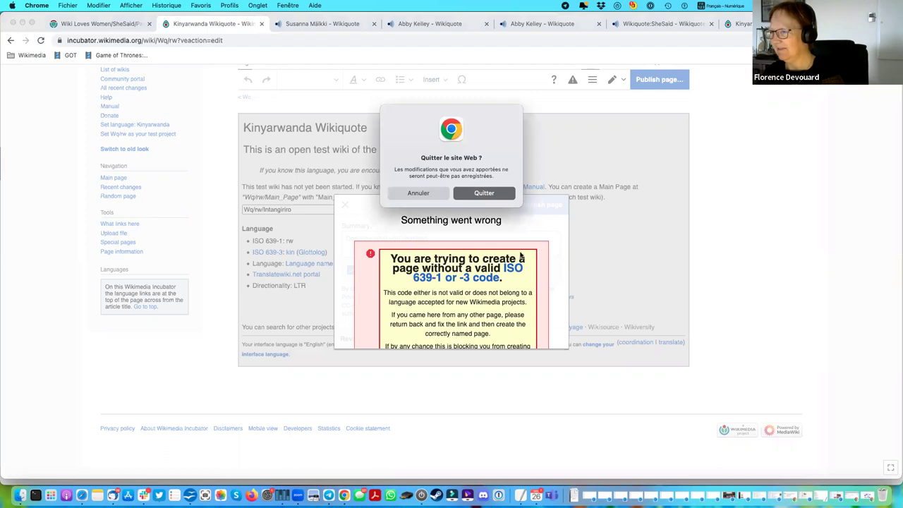
{"action": "left_click", "coordinate": [483, 193]}
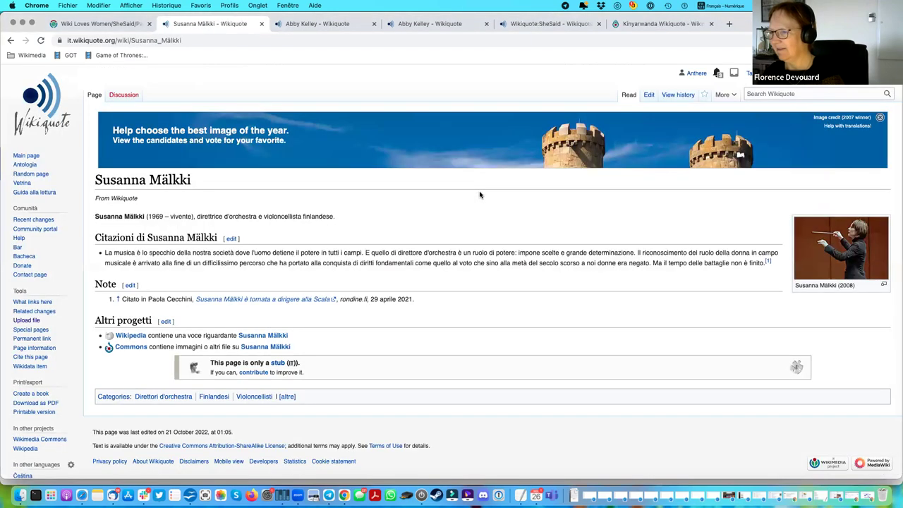
Open en.wikiquote.org in a new tab via Fichier > Nouvel onglet.
{"action": "left_click", "coordinate": [67, 5]}
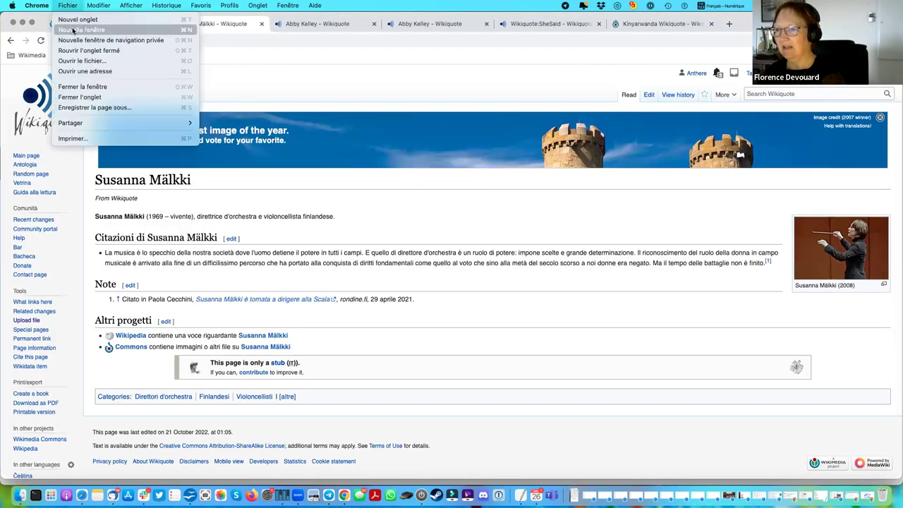
{"action": "left_click", "coordinate": [67, 5]}
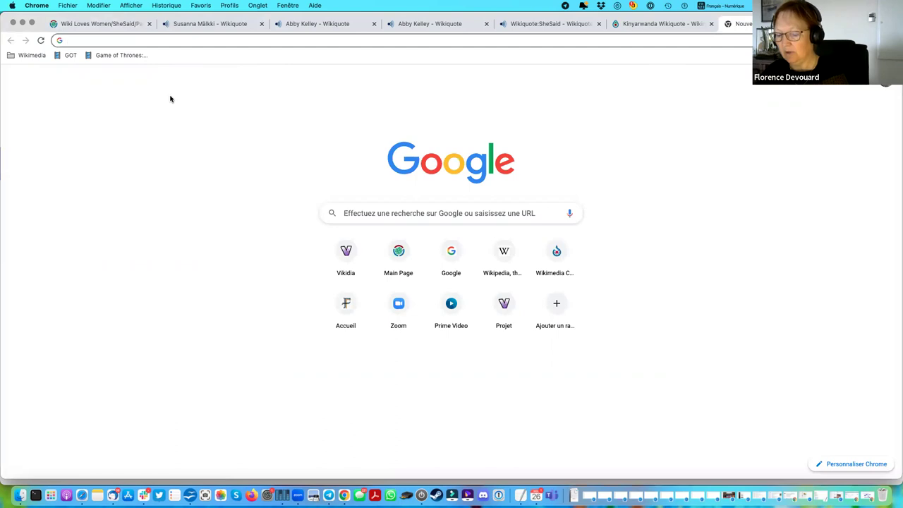
{"action": "type", "text": "en.wi"}
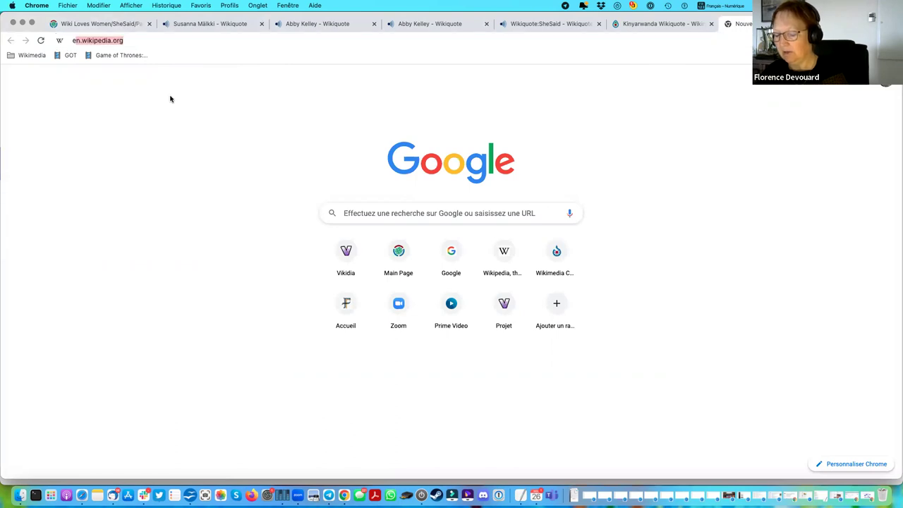
{"action": "type", "text": "kipedia"}
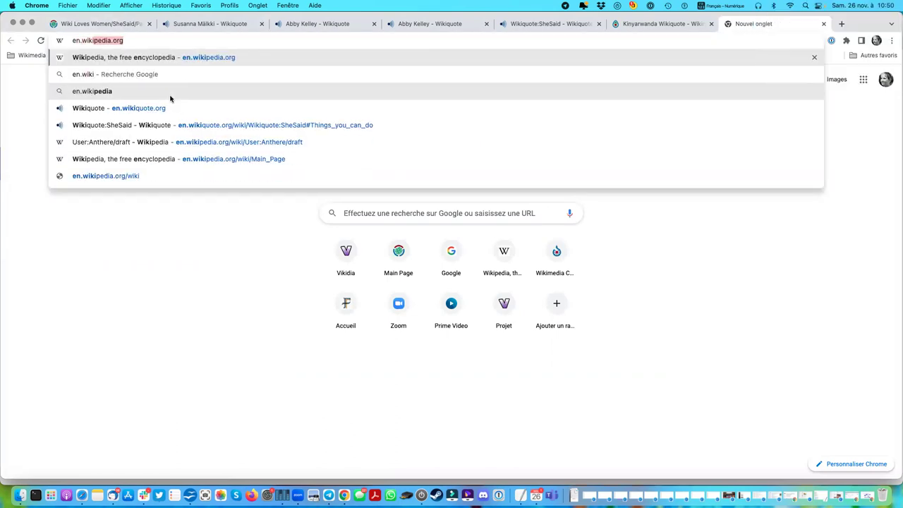
{"action": "key", "text": "BackSpace"}
{"action": "key", "text": "BackSpace"}
{"action": "key", "text": "BackSpace"}
{"action": "key", "text": "BackSpace"}
{"action": "key", "text": "BackSpace"}
{"action": "key", "text": "BackSpace"}
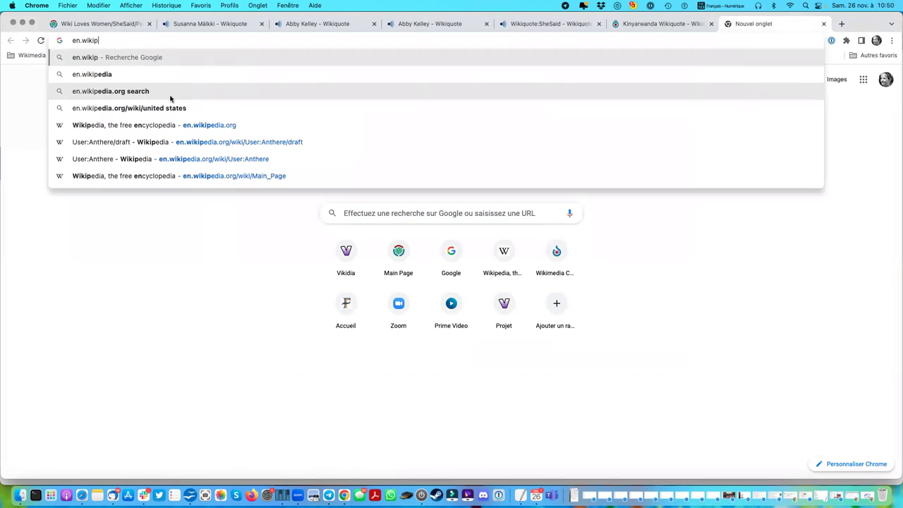
{"action": "type", "text": "quote"}
{"action": "key", "text": "Return"}
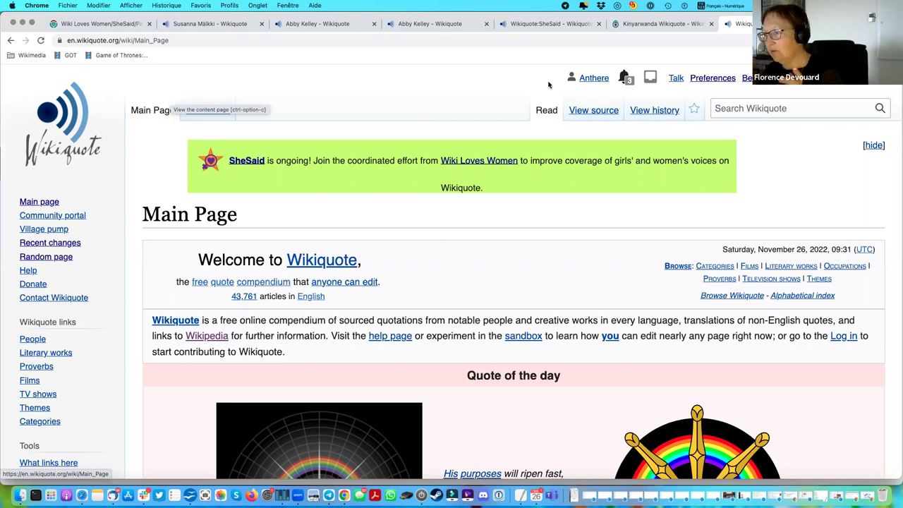
Search English Wikiquote for 'shesaid', open your Contributions, then return to the Participating Communities tab.
{"action": "left_click", "coordinate": [787, 108]}
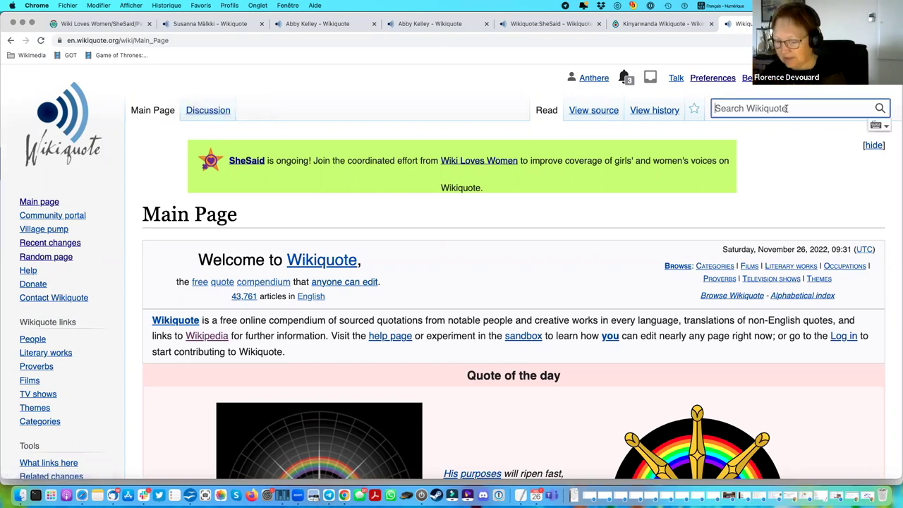
{"action": "type", "text": "shesaid"}
{"action": "key", "text": "Return"}
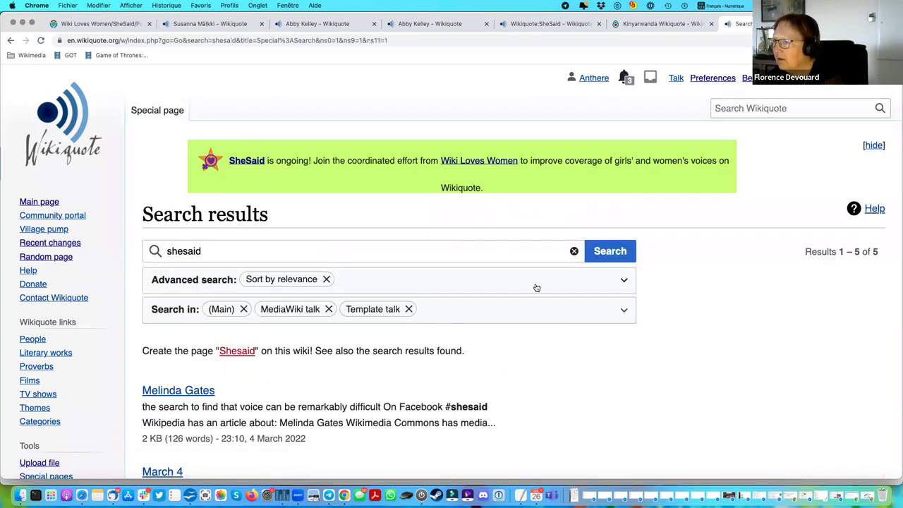
{"action": "left_click", "coordinate": [836, 77]}
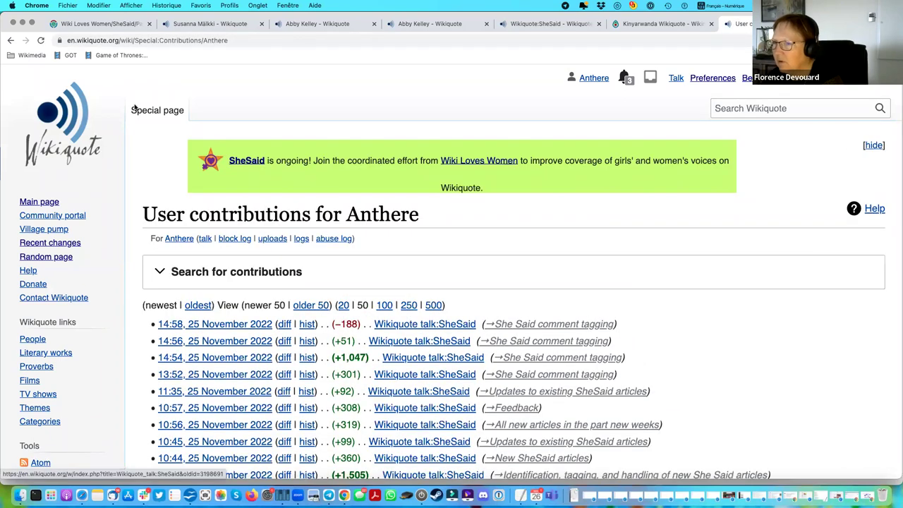
{"action": "left_click", "coordinate": [106, 24]}
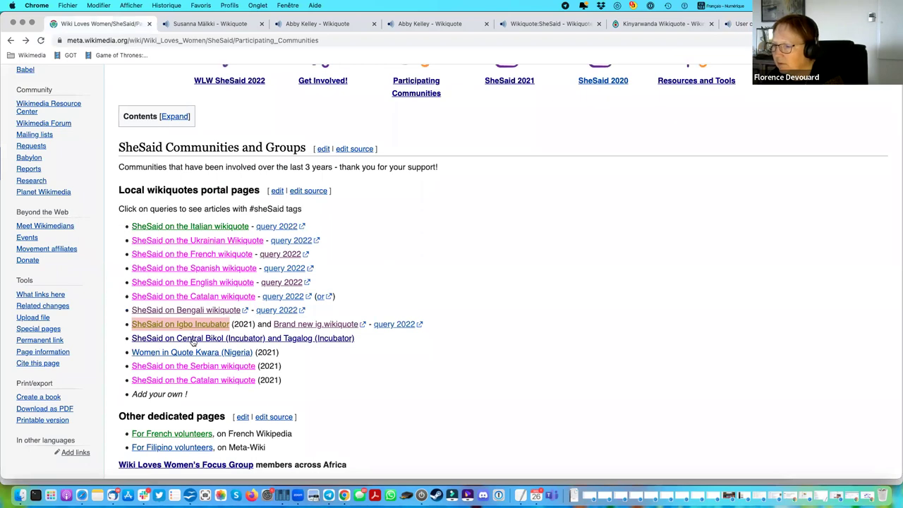
Open the SheSaid Central Bikol and Tagalog program page and read through it.
{"action": "left_click", "coordinate": [193, 340]}
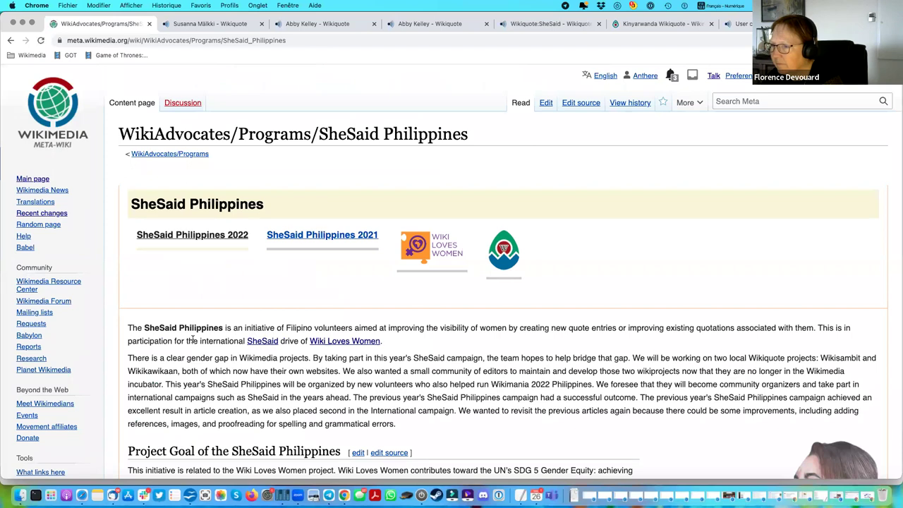
{"action": "scroll", "coordinate": [364, 352], "scroll_direction": "down", "scroll_amount": 1}
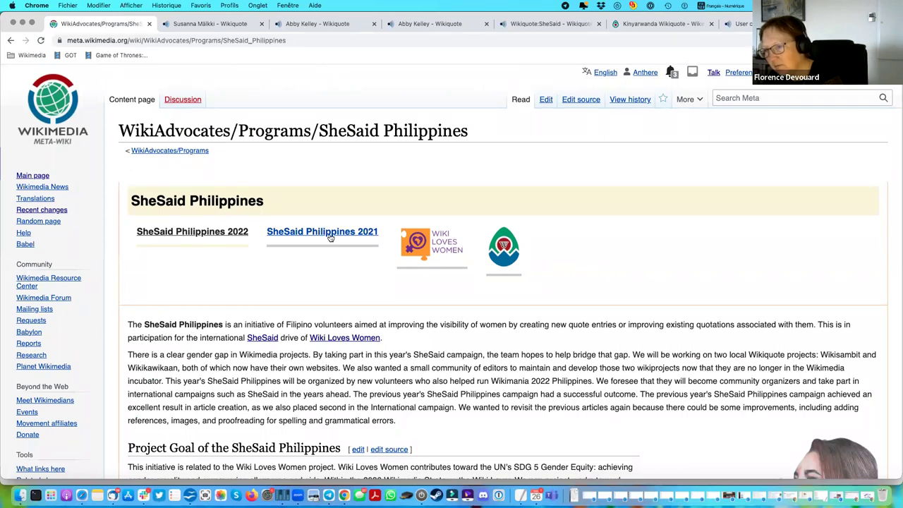
{"action": "scroll", "coordinate": [553, 346], "scroll_direction": "down", "scroll_amount": 7}
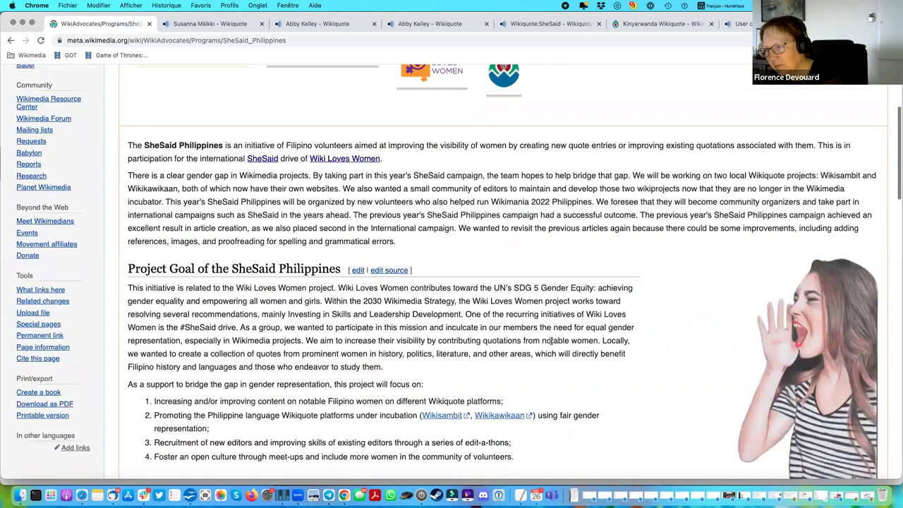
{"action": "scroll", "coordinate": [553, 343], "scroll_direction": "down", "scroll_amount": 8}
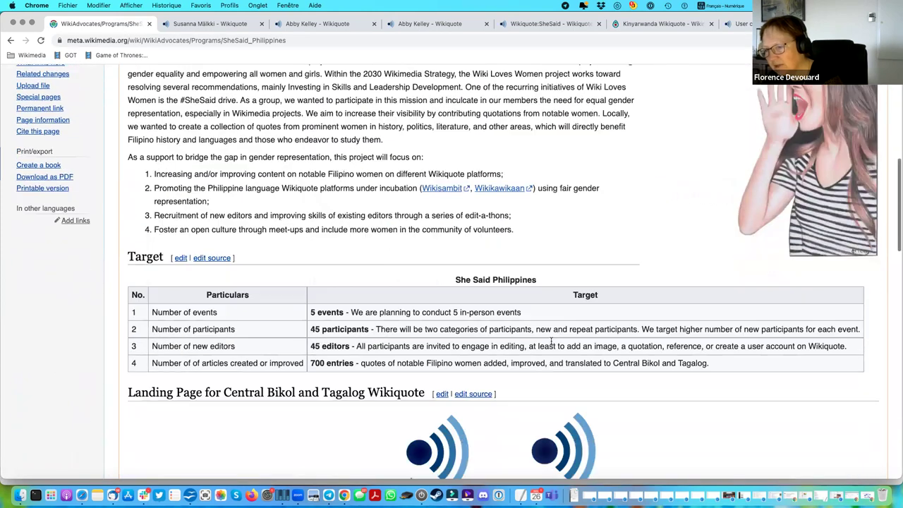
{"action": "scroll", "coordinate": [552, 343], "scroll_direction": "down", "scroll_amount": 1}
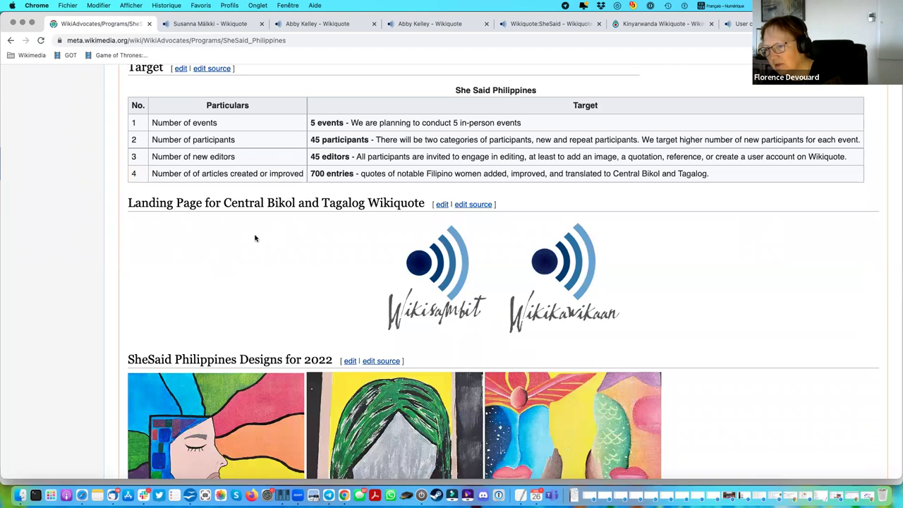
{"action": "scroll", "coordinate": [380, 289], "scroll_direction": "down", "scroll_amount": 5}
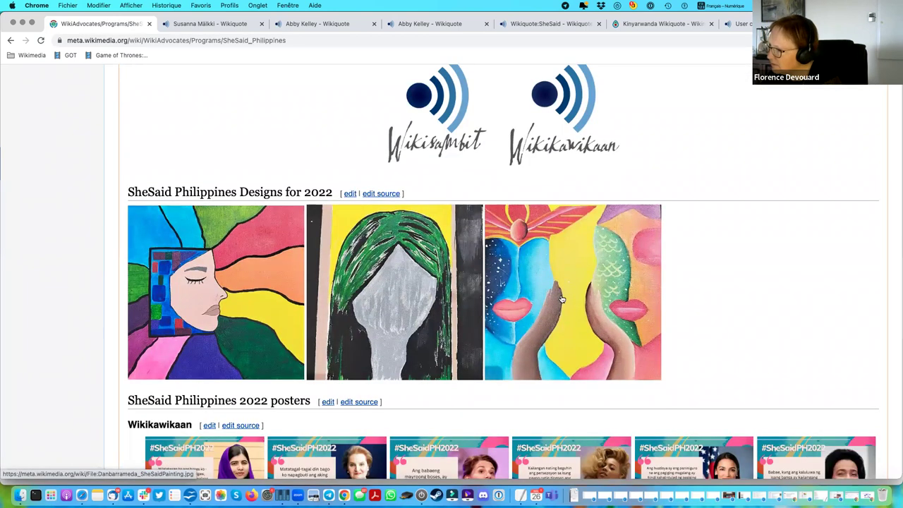
{"action": "scroll", "coordinate": [681, 314], "scroll_direction": "down", "scroll_amount": 5}
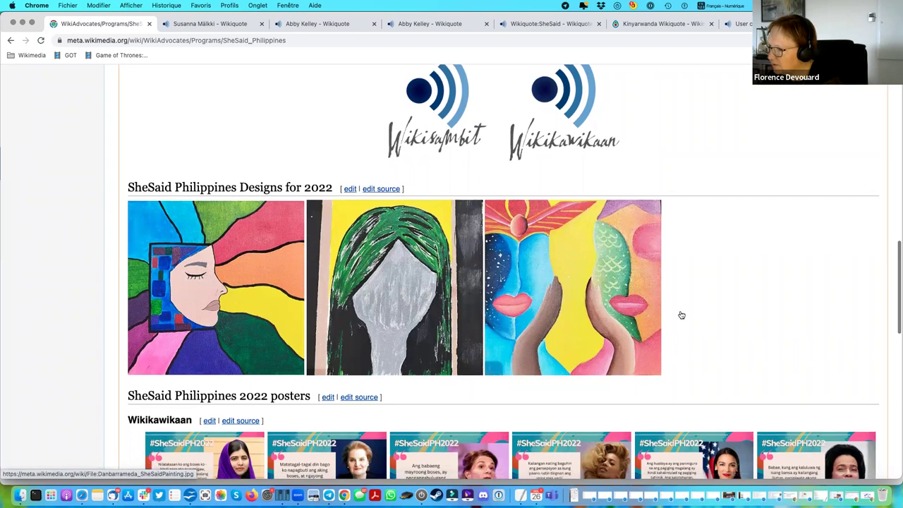
{"action": "scroll", "coordinate": [681, 314], "scroll_direction": "down", "scroll_amount": 10}
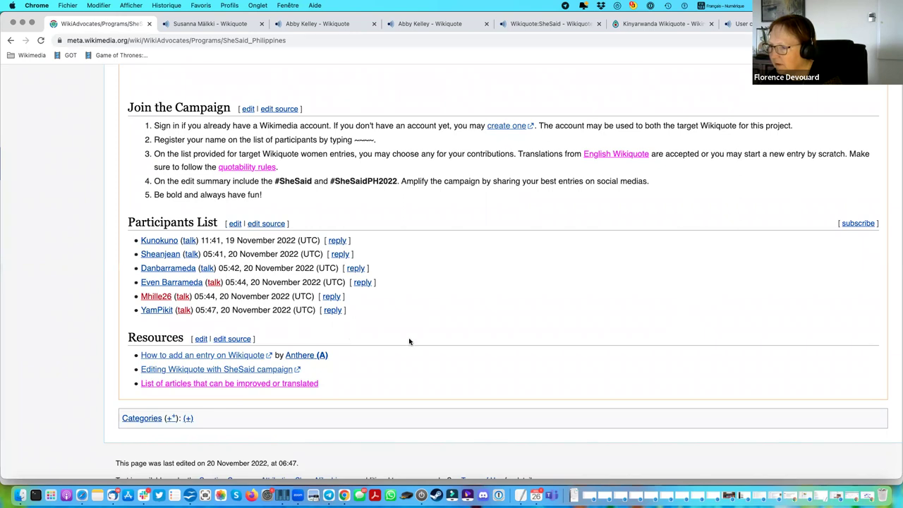
{"action": "scroll", "coordinate": [409, 341], "scroll_direction": "up", "scroll_amount": 12}
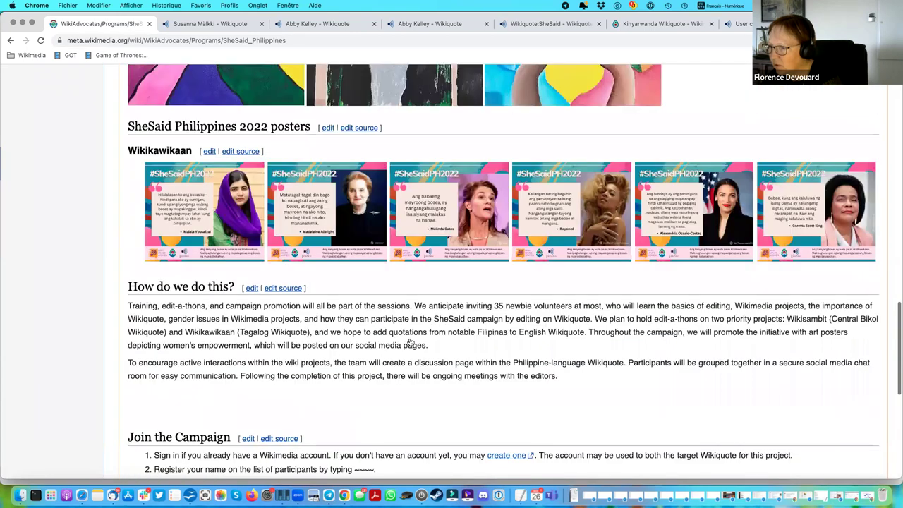
{"action": "scroll", "coordinate": [409, 342], "scroll_direction": "up", "scroll_amount": 5}
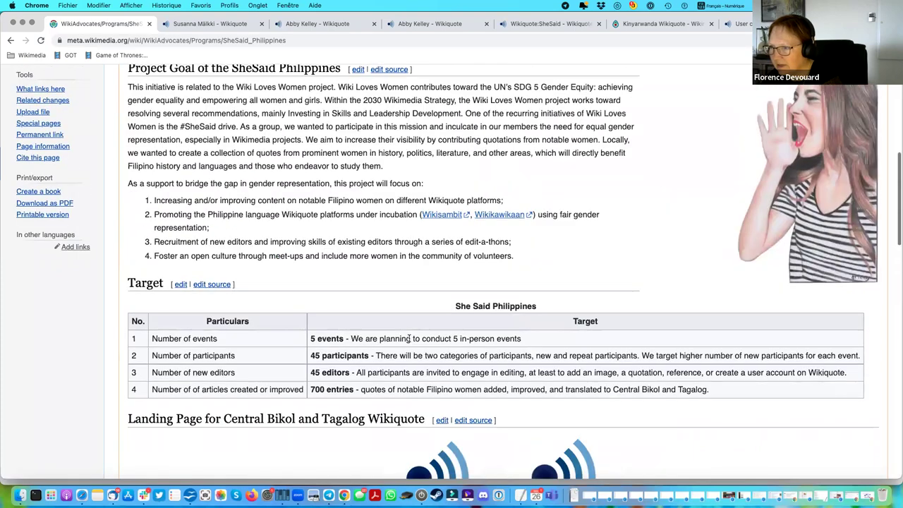
{"action": "scroll", "coordinate": [409, 339], "scroll_direction": "up", "scroll_amount": 5}
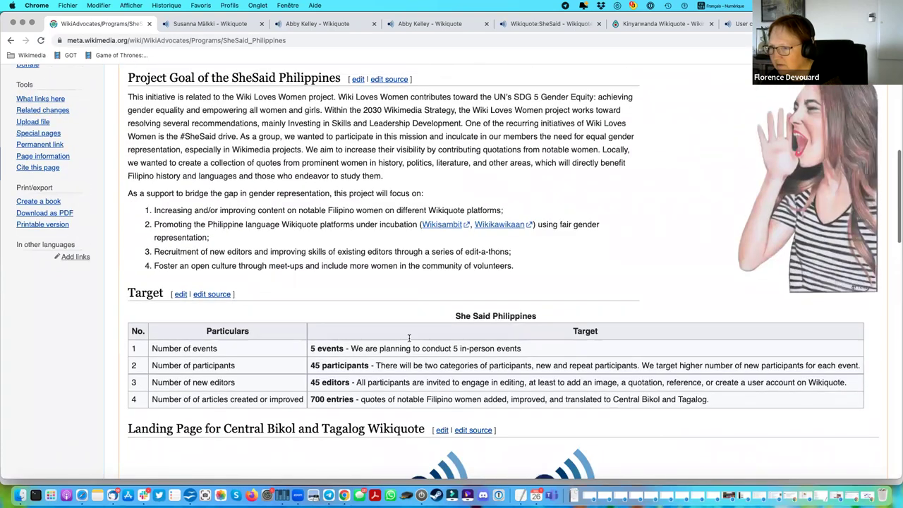
{"action": "scroll", "coordinate": [409, 342], "scroll_direction": "up", "scroll_amount": 2}
{"action": "scroll", "coordinate": [409, 341], "scroll_direction": "down", "scroll_amount": 9}
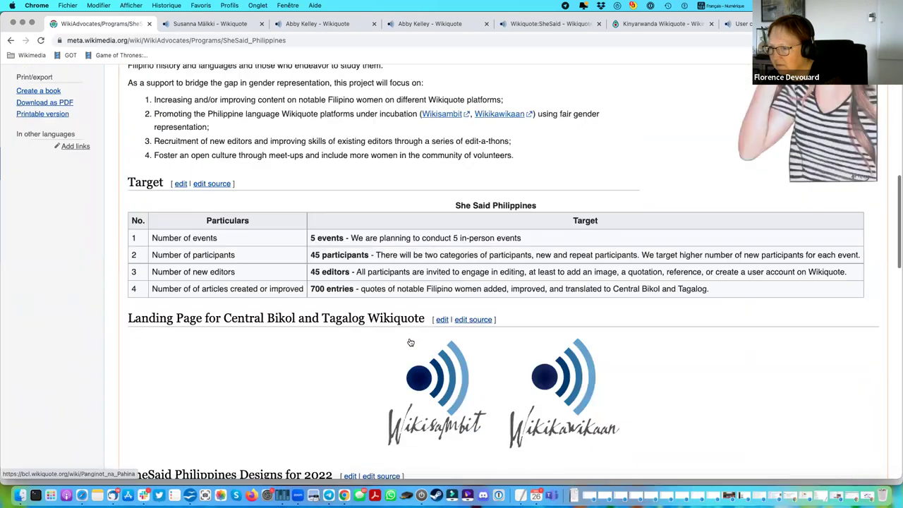
{"action": "scroll", "coordinate": [409, 341], "scroll_direction": "down", "scroll_amount": 4}
{"action": "scroll", "coordinate": [409, 342], "scroll_direction": "down", "scroll_amount": 10}
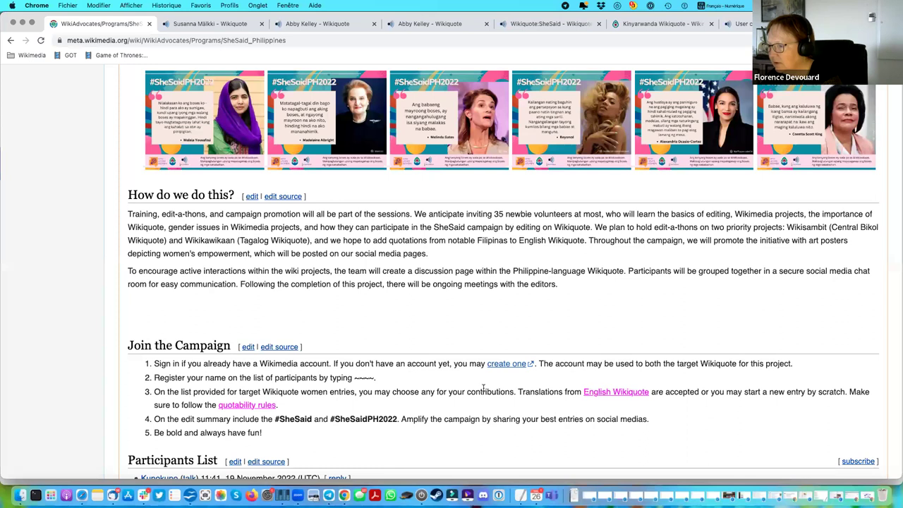
{"action": "scroll", "coordinate": [484, 391], "scroll_direction": "down", "scroll_amount": 1}
{"action": "scroll", "coordinate": [484, 392], "scroll_direction": "down", "scroll_amount": 5}
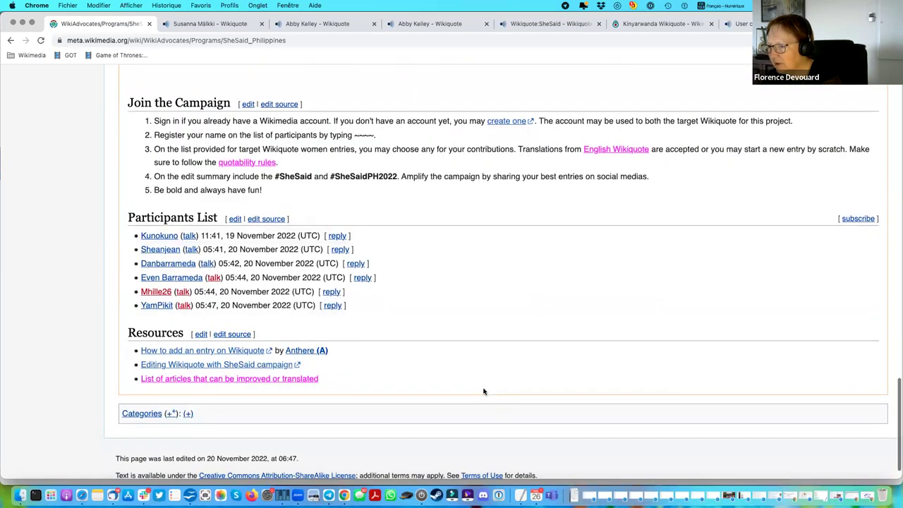
{"action": "scroll", "coordinate": [483, 392], "scroll_direction": "up", "scroll_amount": 5}
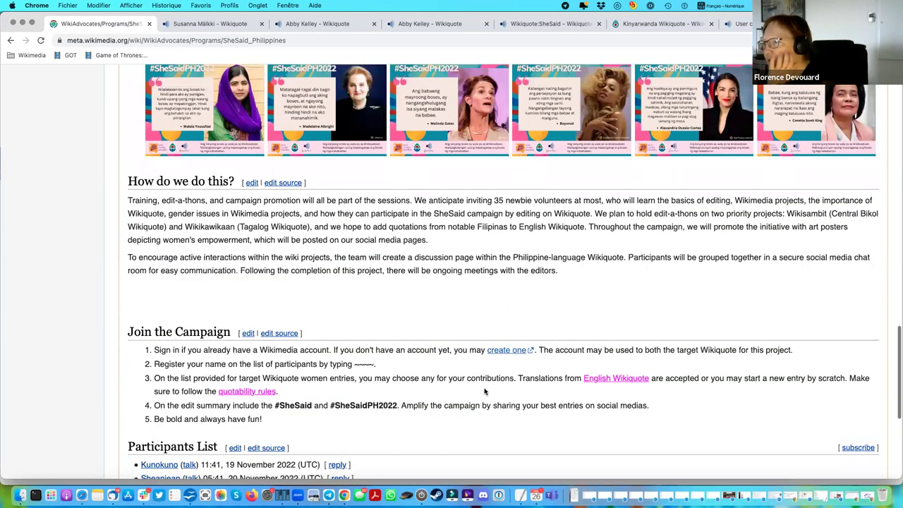
{"action": "scroll", "coordinate": [484, 392], "scroll_direction": "up", "scroll_amount": 7}
{"action": "scroll", "coordinate": [485, 391], "scroll_direction": "up", "scroll_amount": 6}
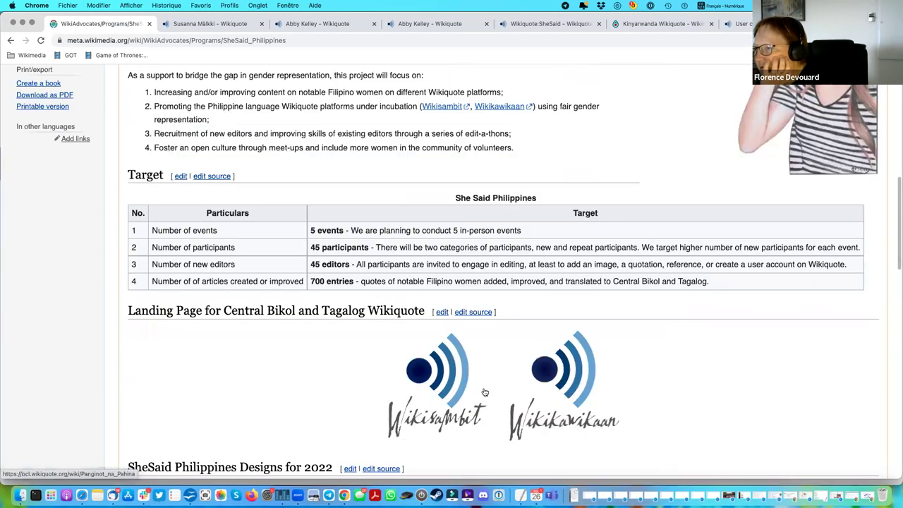
{"action": "scroll", "coordinate": [485, 392], "scroll_direction": "up", "scroll_amount": 2}
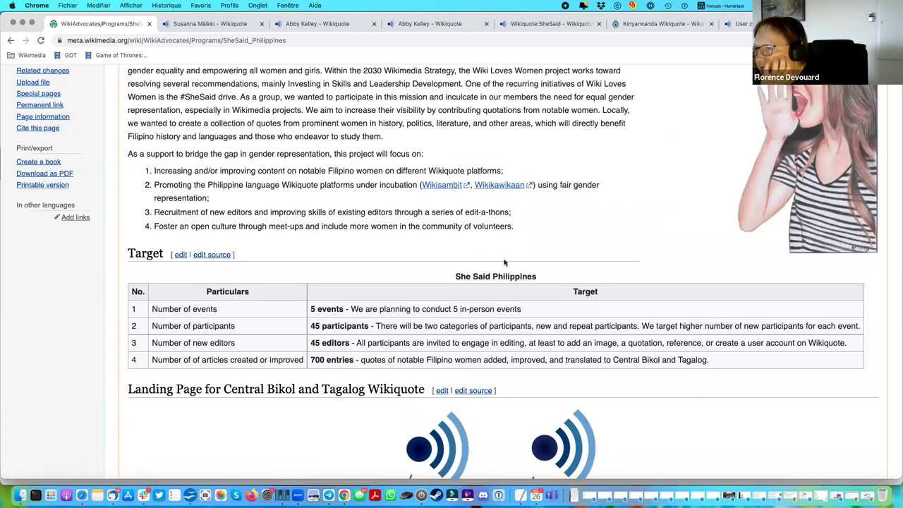
{"action": "scroll", "coordinate": [505, 262], "scroll_direction": "up", "scroll_amount": 2}
{"action": "scroll", "coordinate": [508, 319], "scroll_direction": "up", "scroll_amount": 1}
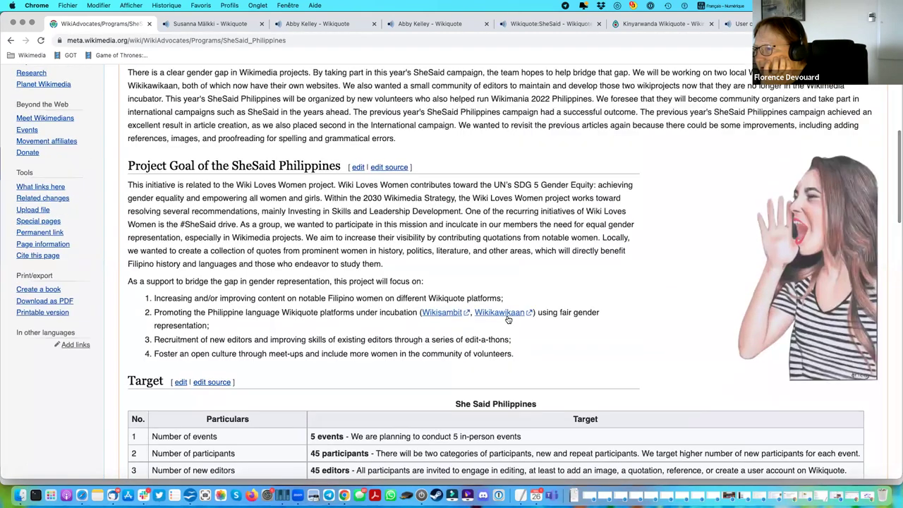
{"action": "scroll", "coordinate": [508, 320], "scroll_direction": "up", "scroll_amount": 3}
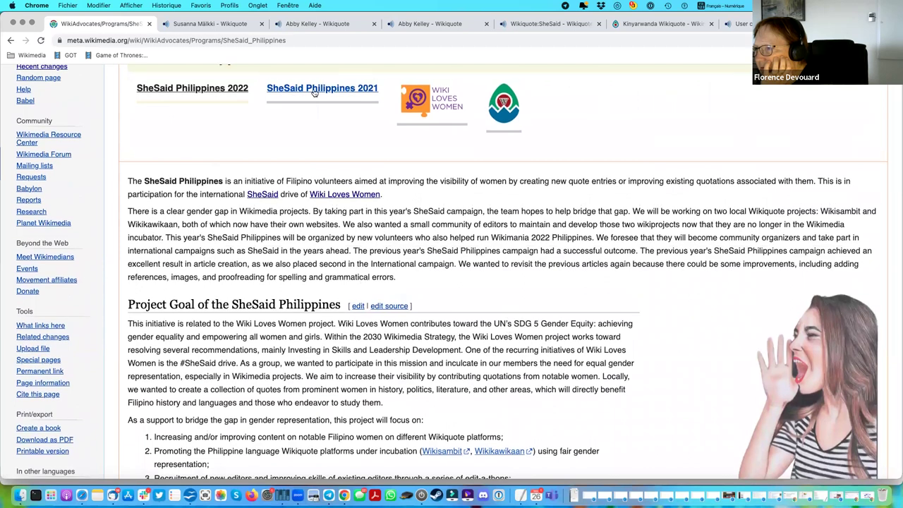
Open the SheSaid Philippines 2021 page from the header and view its goals and target table.
{"action": "left_click", "coordinate": [314, 90]}
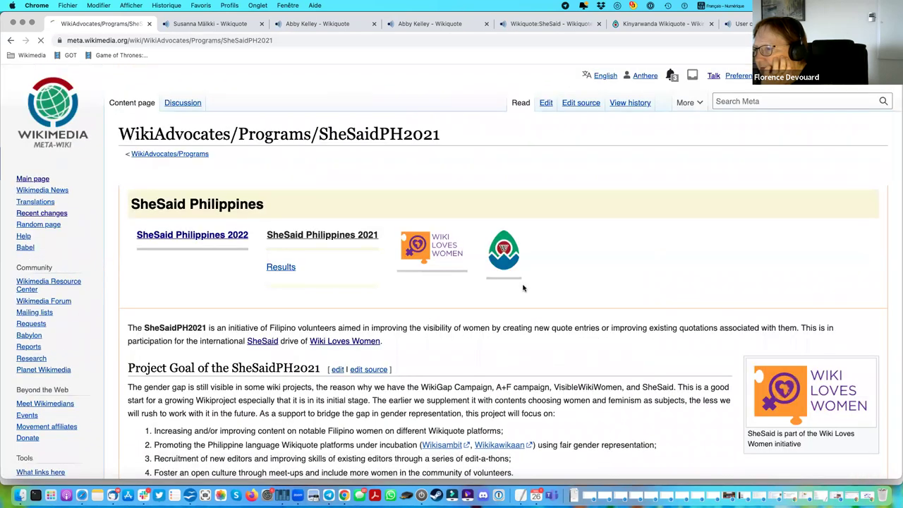
{"action": "scroll", "coordinate": [523, 288], "scroll_direction": "down", "scroll_amount": 5}
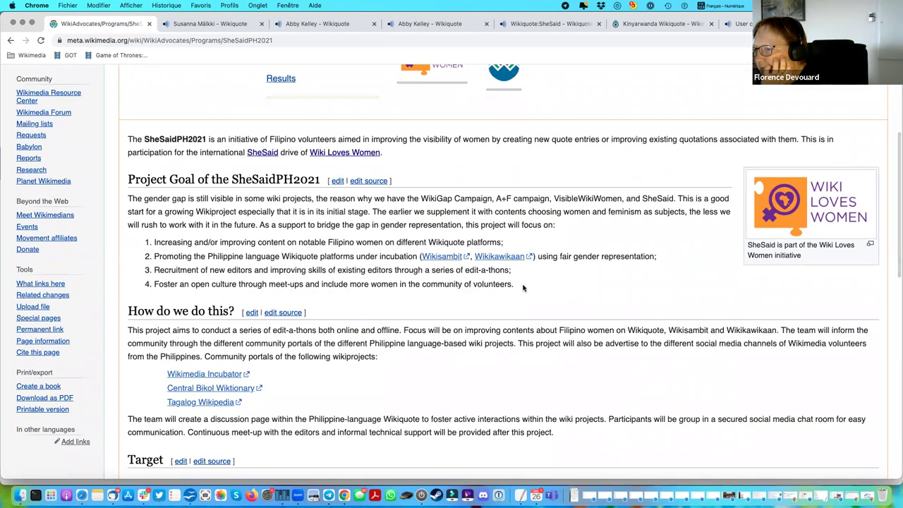
{"action": "scroll", "coordinate": [522, 288], "scroll_direction": "down", "scroll_amount": 3}
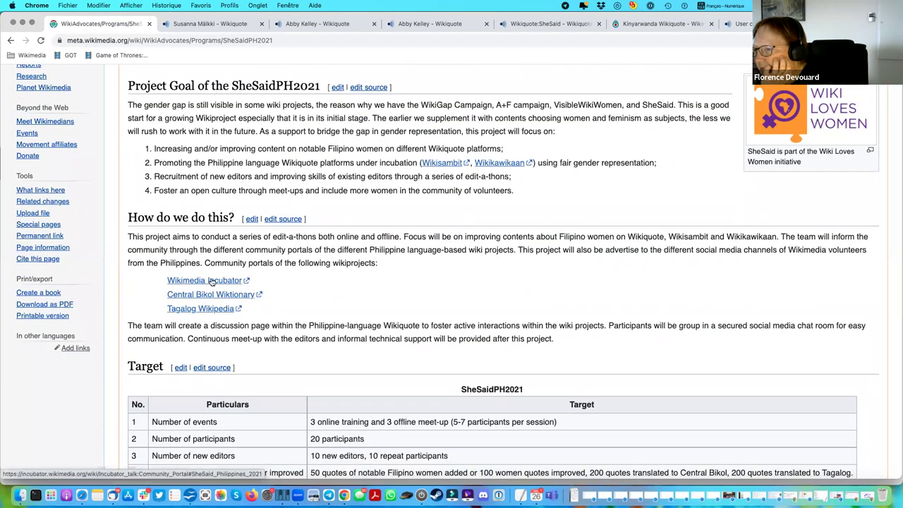
Open the Incubator Community Portal talk page, follow the moved SheSaid Philippines 2021 thread, and return.
{"action": "left_click", "coordinate": [210, 282]}
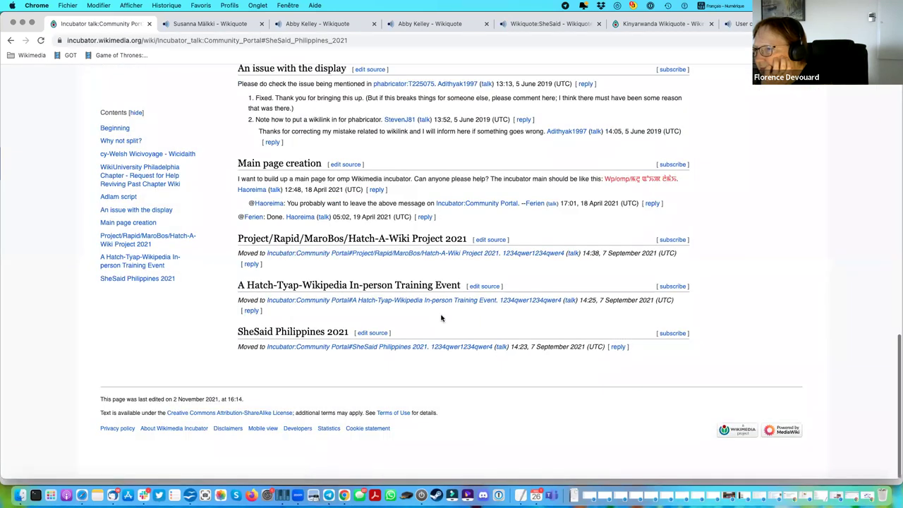
{"action": "scroll", "coordinate": [441, 317], "scroll_direction": "up", "scroll_amount": 20}
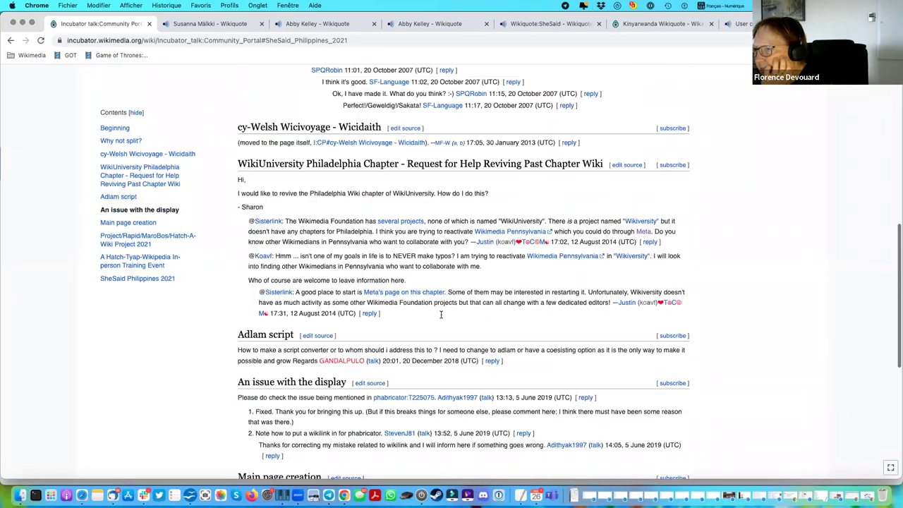
{"action": "scroll", "coordinate": [441, 318], "scroll_direction": "down", "scroll_amount": 15}
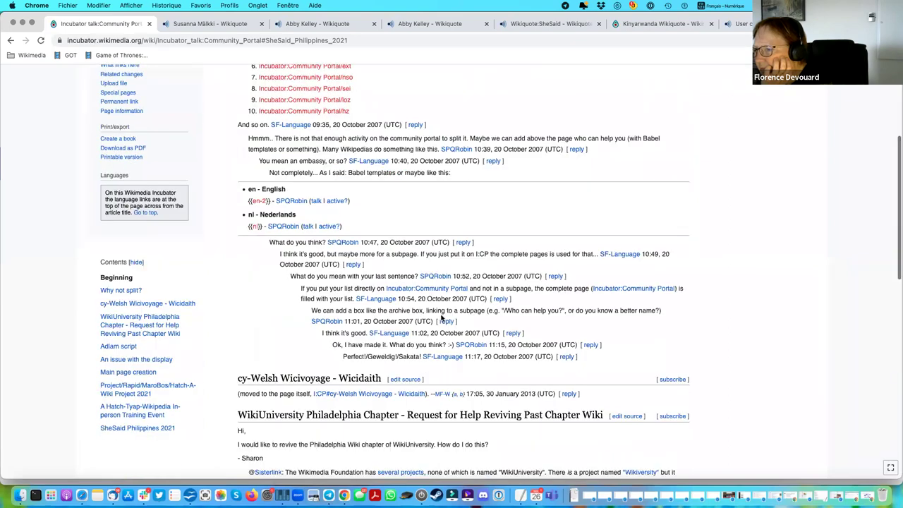
{"action": "scroll", "coordinate": [442, 318], "scroll_direction": "down", "scroll_amount": 5}
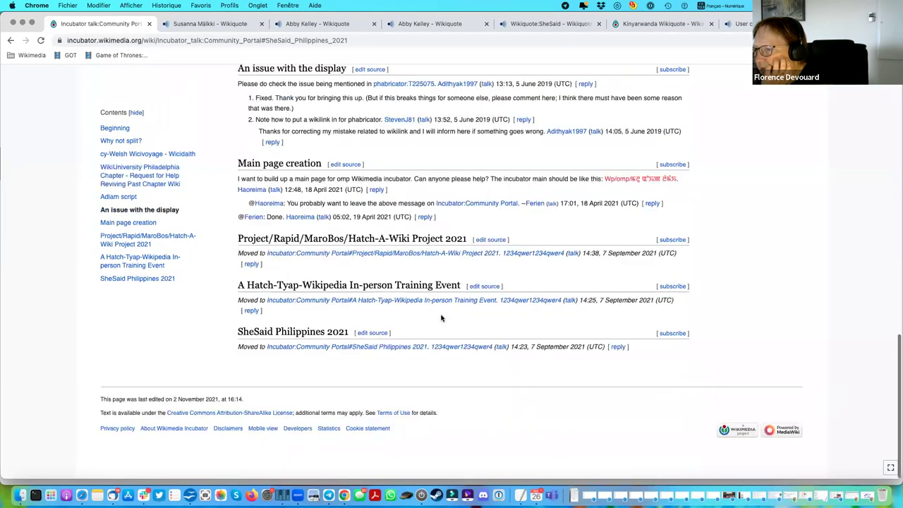
{"action": "left_click", "coordinate": [351, 348]}
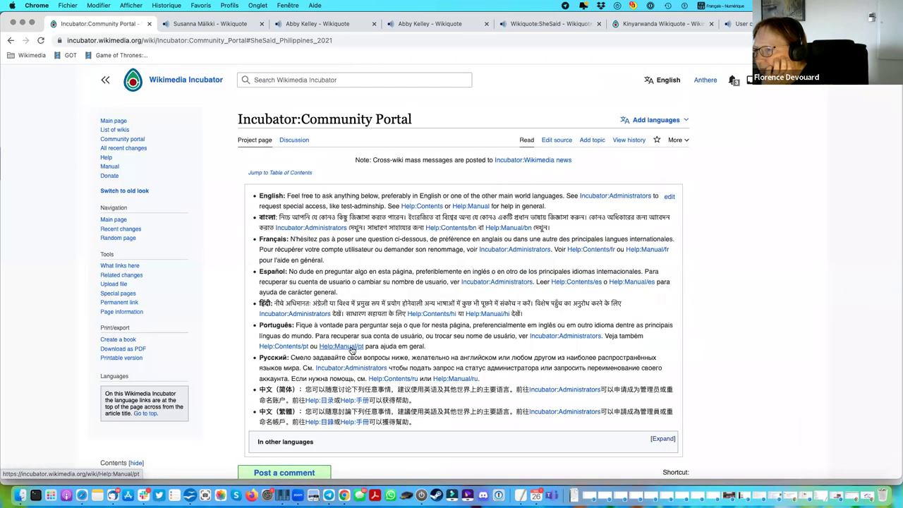
{"action": "scroll", "coordinate": [371, 336], "scroll_direction": "down", "scroll_amount": 8}
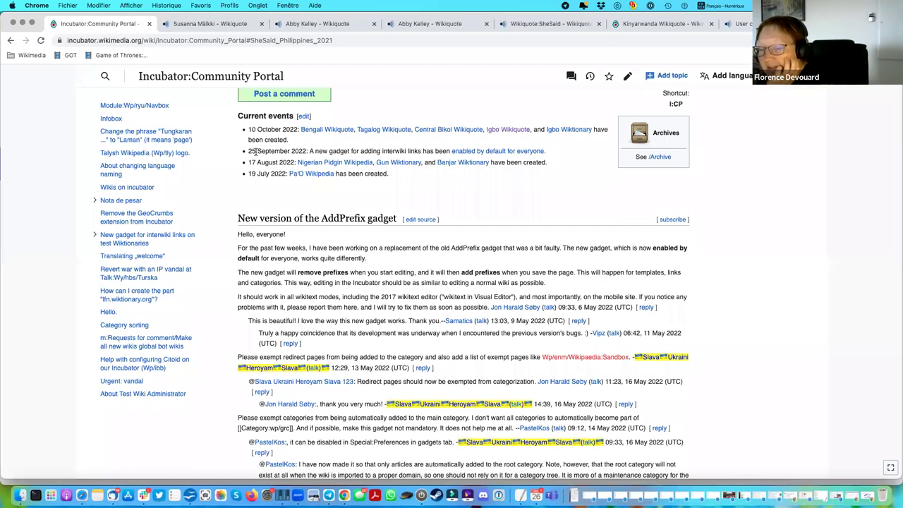
{"action": "left_click", "coordinate": [10, 41]}
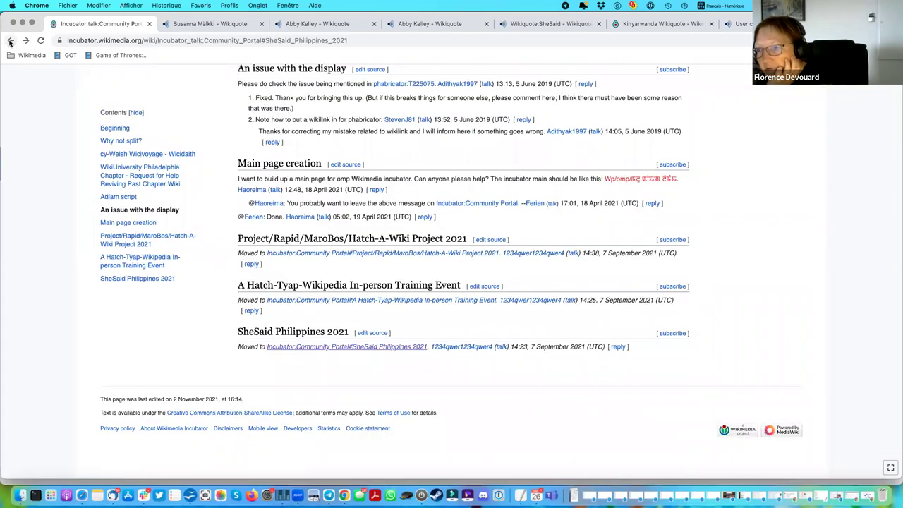
Go back to the SheSaidPH2021 program page and scroll up to its title and banner.
{"action": "left_click", "coordinate": [10, 41]}
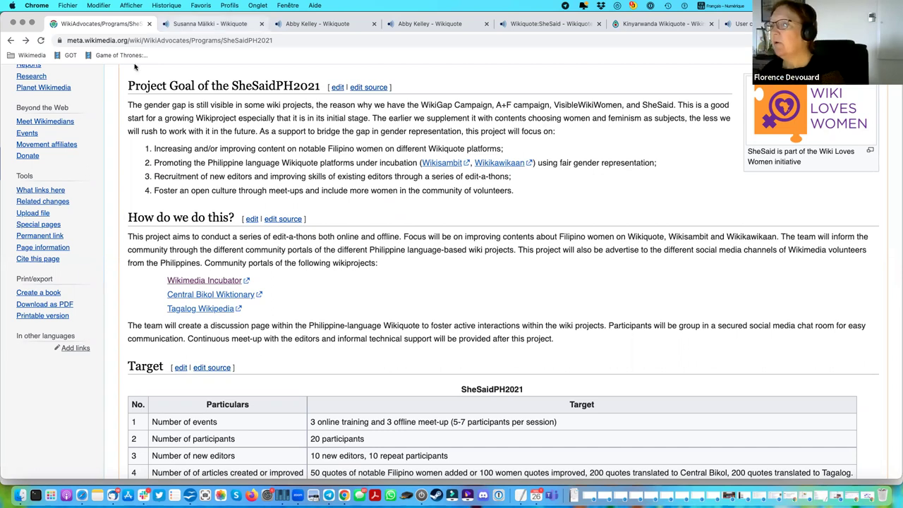
{"action": "scroll", "coordinate": [512, 239], "scroll_direction": "up", "scroll_amount": 8}
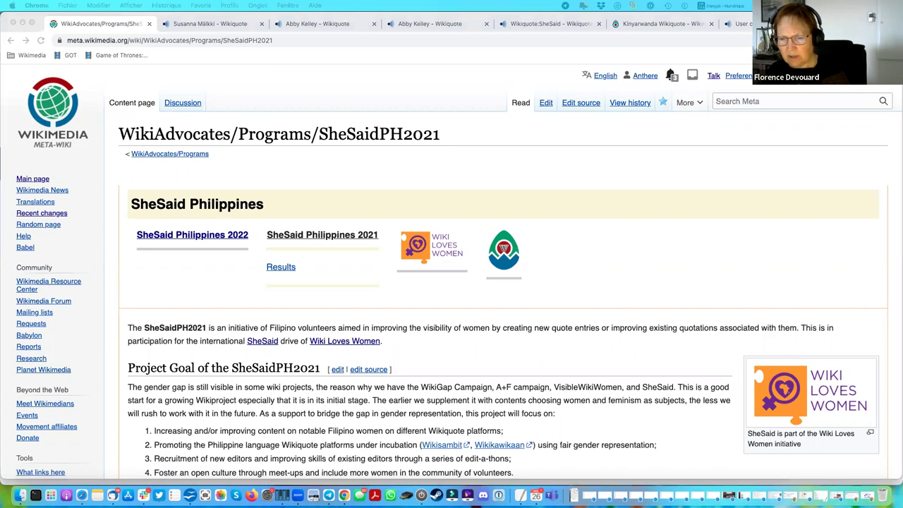
Load the Chipo Aaron article in the second tab by pasting its address, and step the SheSaid tab back.
{"action": "left_click", "coordinate": [217, 26]}
{"action": "left_click", "coordinate": [173, 41]}
{"action": "type", "text": "https://en.wikiquote.org/wiki/Chipo_Aaron"}
{"action": "key", "text": "Return"}
{"action": "left_click", "coordinate": [102, 24]}
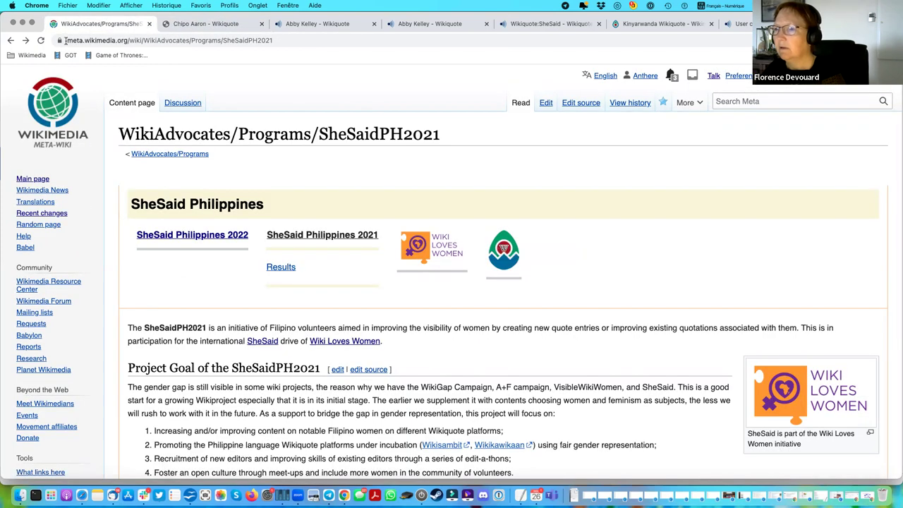
{"action": "left_click", "coordinate": [10, 40]}
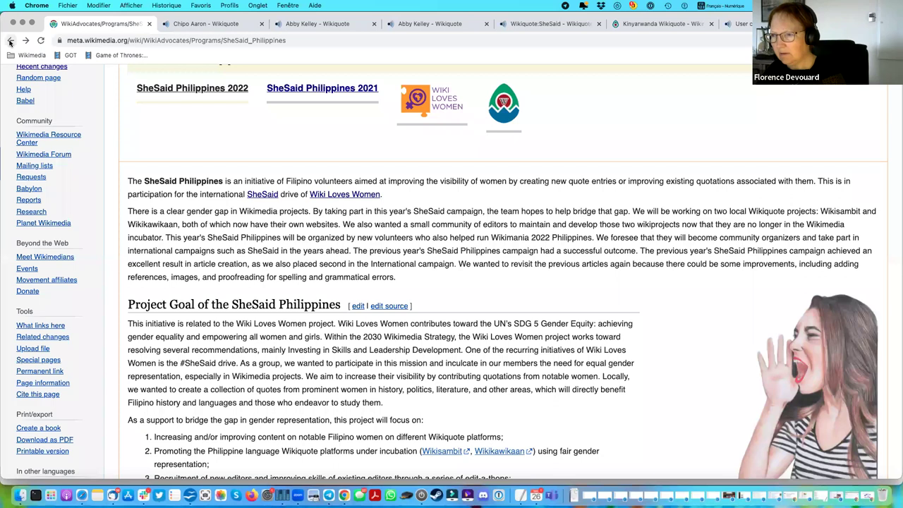
Review the Chipo Aaron article's deletion-candidate and possible copyright infringement notices.
{"action": "left_click", "coordinate": [222, 24]}
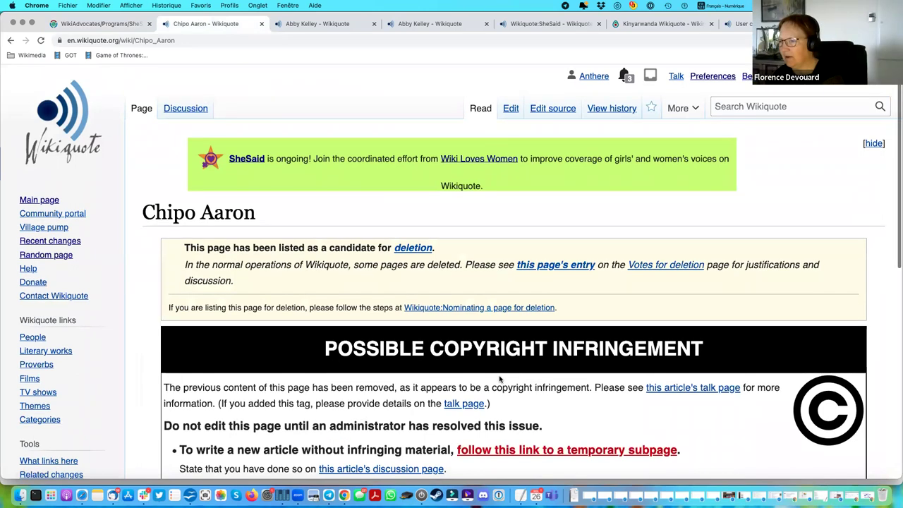
{"action": "scroll", "coordinate": [499, 380], "scroll_direction": "down", "scroll_amount": 3}
{"action": "scroll", "coordinate": [500, 380], "scroll_direction": "down", "scroll_amount": 10}
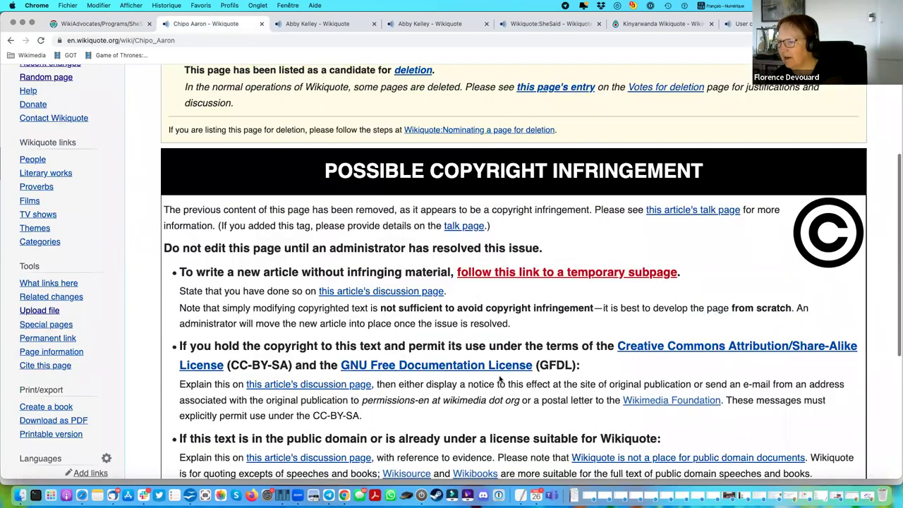
{"action": "scroll", "coordinate": [499, 380], "scroll_direction": "up", "scroll_amount": 14}
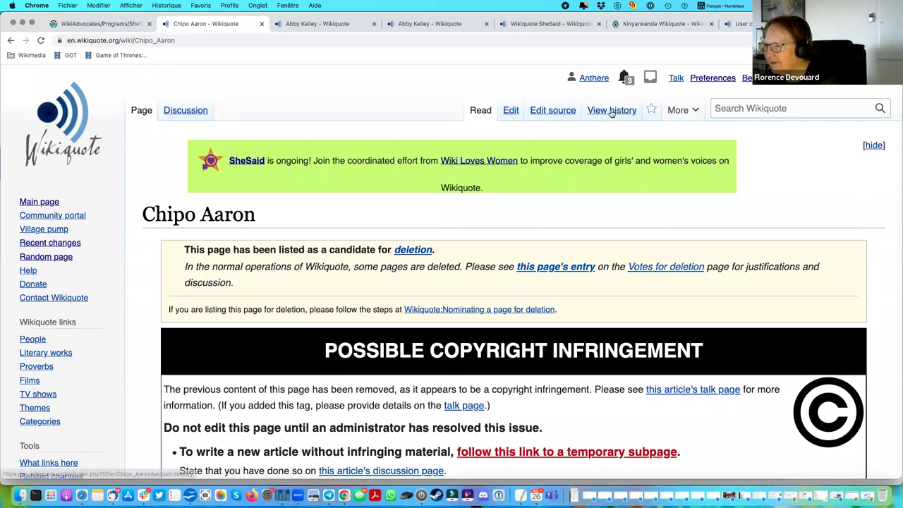
{"action": "left_click", "coordinate": [610, 111]}
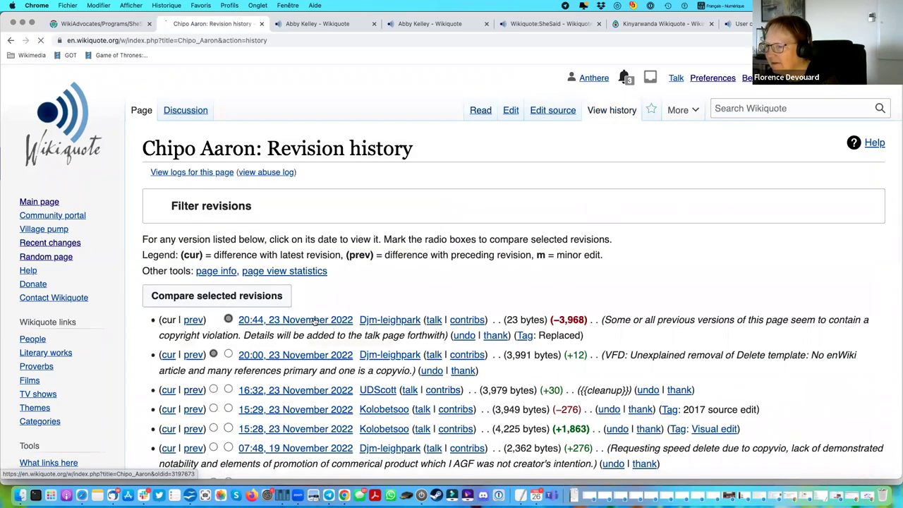
{"action": "scroll", "coordinate": [297, 289], "scroll_direction": "down", "scroll_amount": 1}
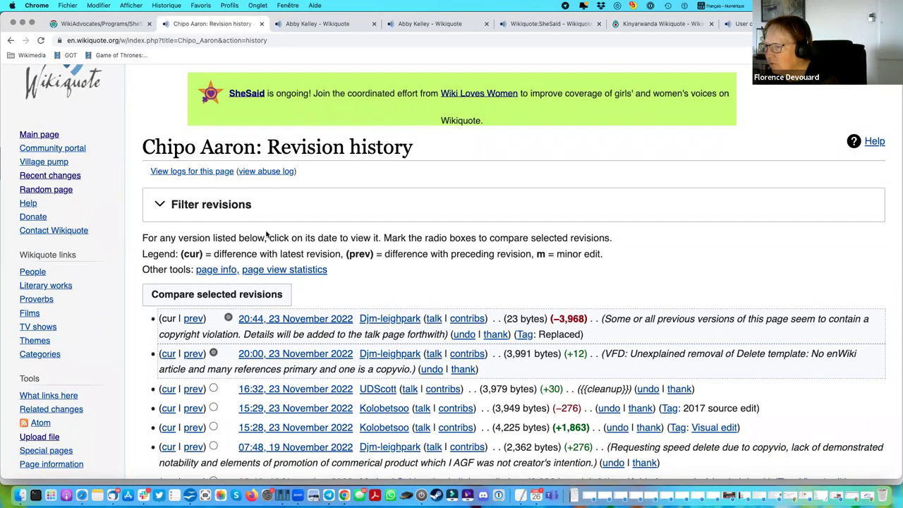
{"action": "scroll", "coordinate": [267, 235], "scroll_direction": "down", "scroll_amount": 3}
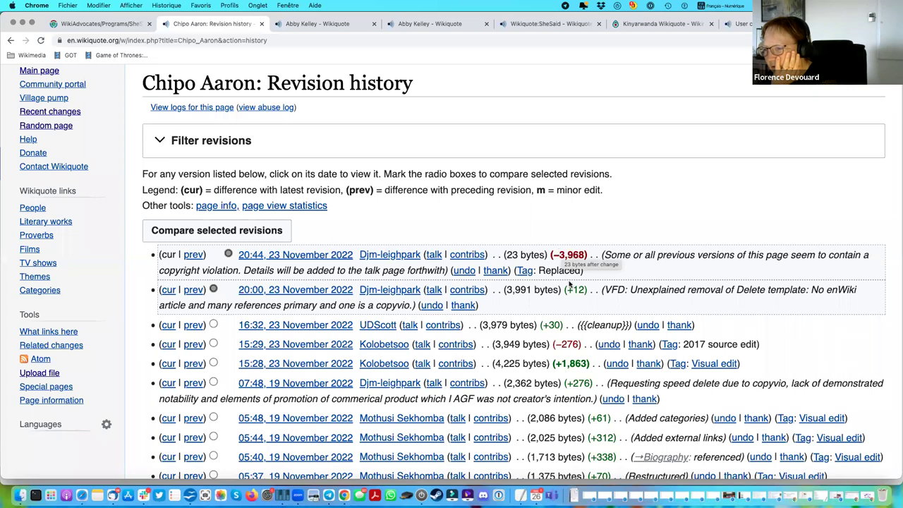
{"action": "scroll", "coordinate": [568, 282], "scroll_direction": "down", "scroll_amount": 5}
{"action": "scroll", "coordinate": [569, 282], "scroll_direction": "down", "scroll_amount": 2}
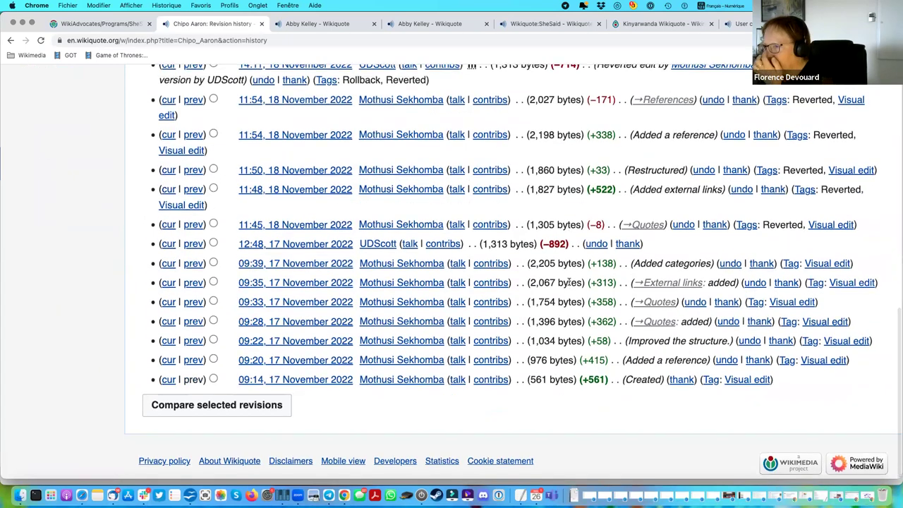
{"action": "scroll", "coordinate": [568, 282], "scroll_direction": "up", "scroll_amount": 2}
{"action": "scroll", "coordinate": [569, 281], "scroll_direction": "up", "scroll_amount": 3}
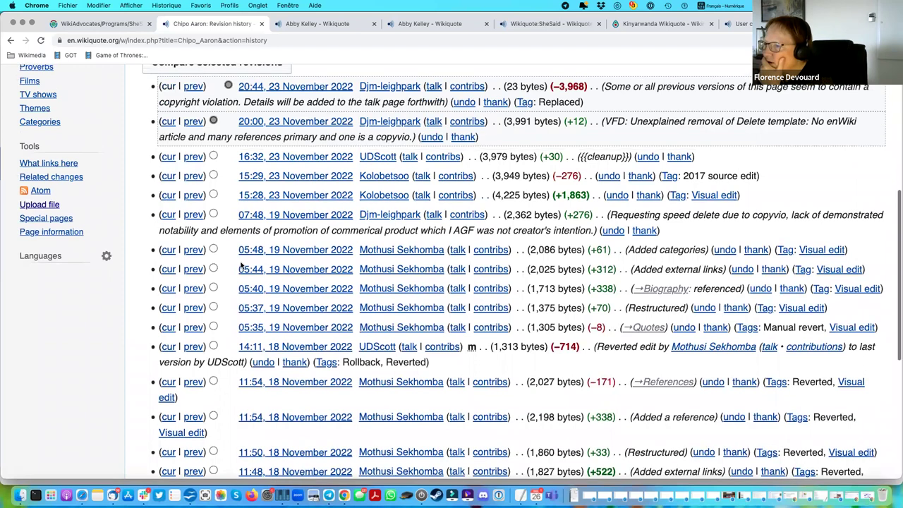
Read the 05:48, 19 November 2022 Chipo Aaron revision with its biography and quotes.
{"action": "left_click", "coordinate": [296, 253]}
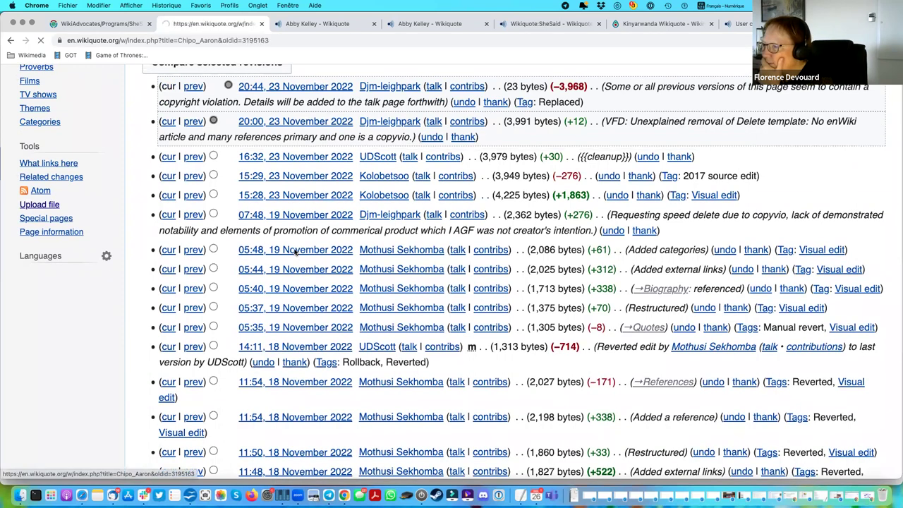
{"action": "scroll", "coordinate": [728, 281], "scroll_direction": "down", "scroll_amount": 2}
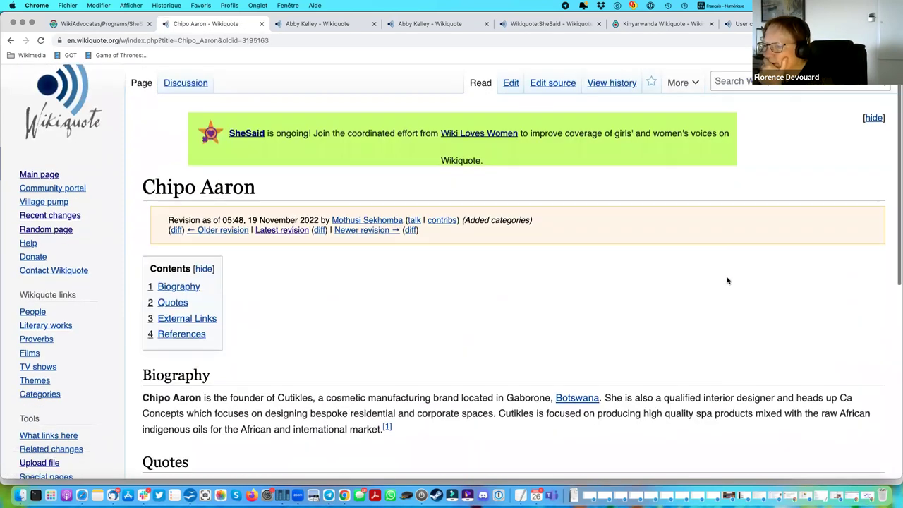
{"action": "scroll", "coordinate": [728, 281], "scroll_direction": "down", "scroll_amount": 2}
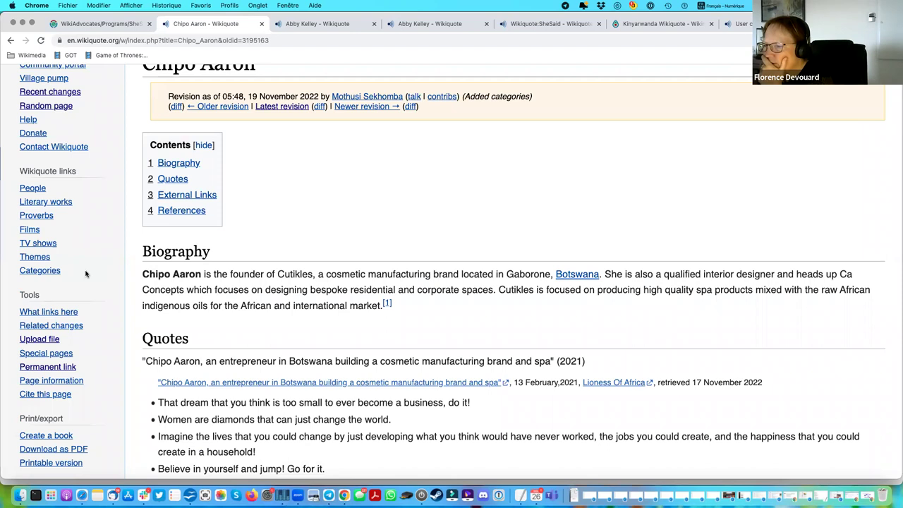
{"action": "scroll", "coordinate": [92, 254], "scroll_direction": "down", "scroll_amount": 2}
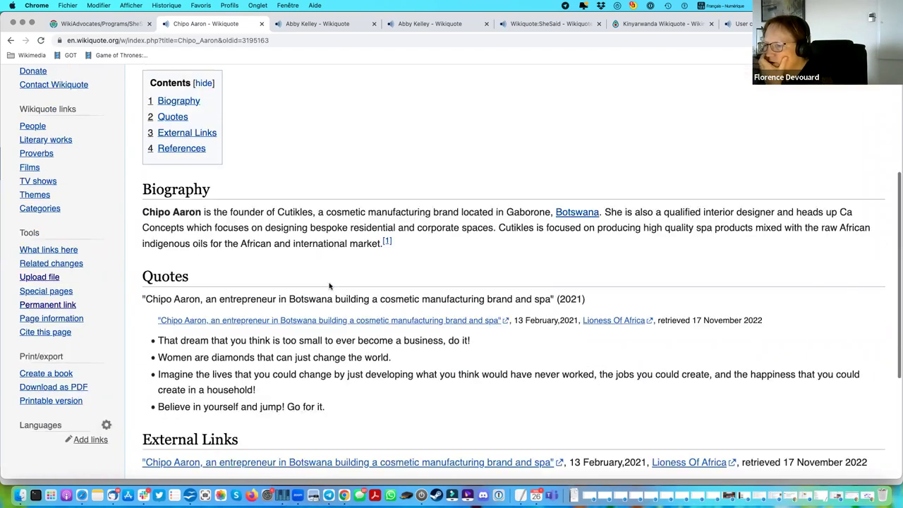
{"action": "left_click_drag", "start_coordinate": [141, 212], "coordinate": [204, 209]}
{"action": "key", "text": "super+c"}
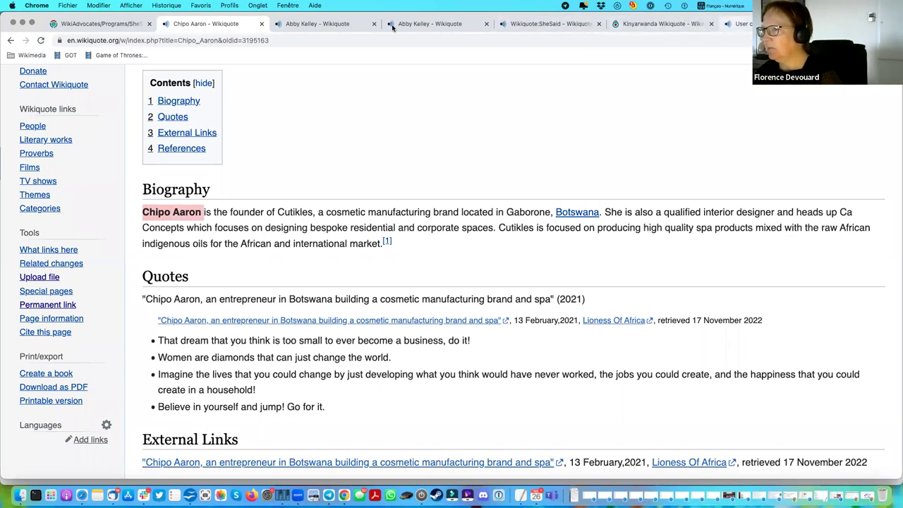
Close the two Abby Kelley tabs, the Wikiquote:SheSaid, Kinyarwanda and contributions tabs.
{"action": "left_click", "coordinate": [373, 25]}
{"action": "left_click", "coordinate": [373, 25]}
{"action": "left_click", "coordinate": [374, 25]}
{"action": "left_click", "coordinate": [373, 24]}
{"action": "left_click", "coordinate": [373, 25]}
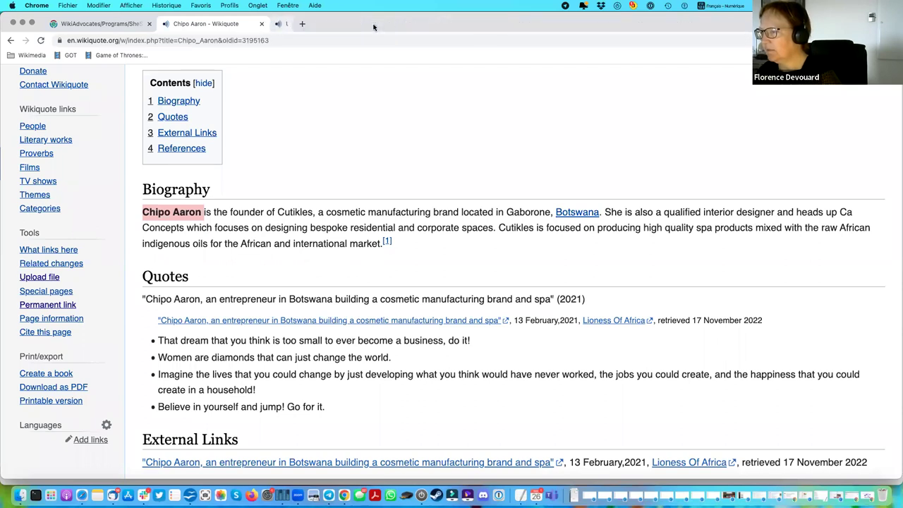
{"action": "left_click", "coordinate": [280, 25]}
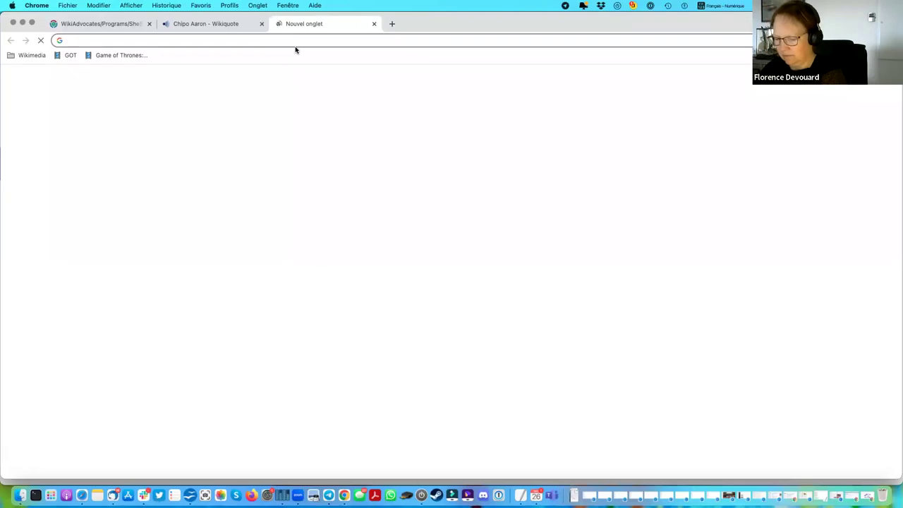
{"action": "type", "text": "en"}
{"action": "key", "text": "Return"}
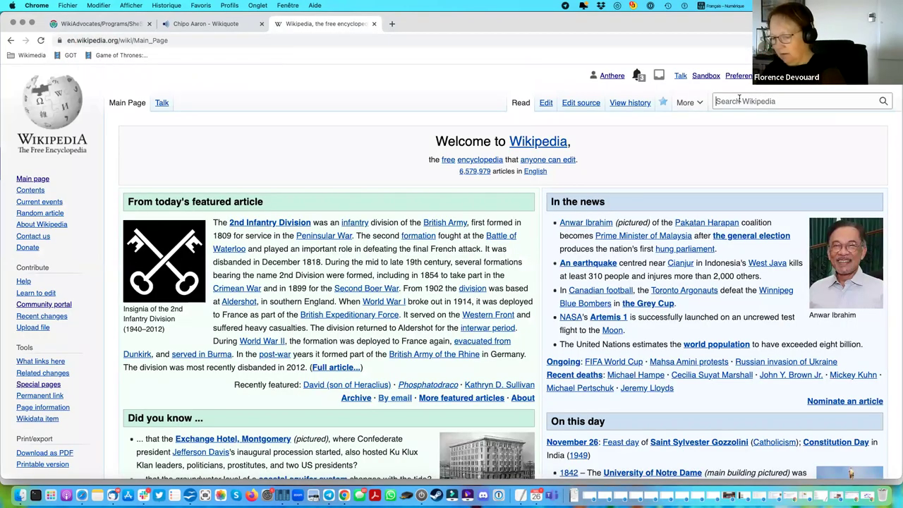
{"action": "left_click", "coordinate": [717, 100]}
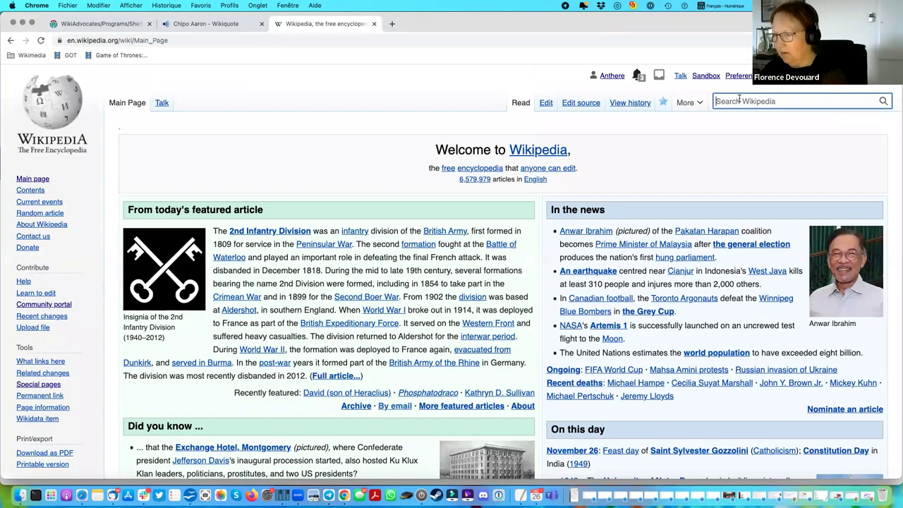
{"action": "key", "text": "super+v"}
{"action": "key", "text": "Return"}
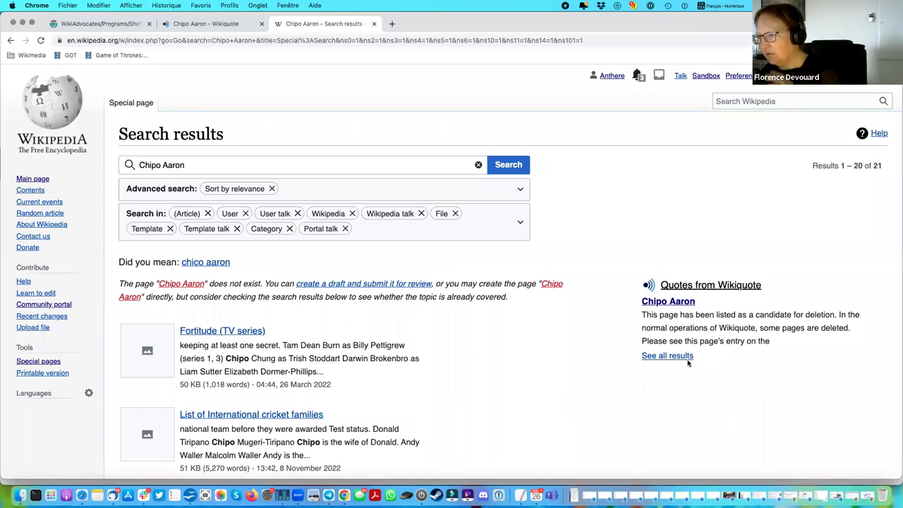
{"action": "scroll", "coordinate": [508, 353], "scroll_direction": "down", "scroll_amount": 2}
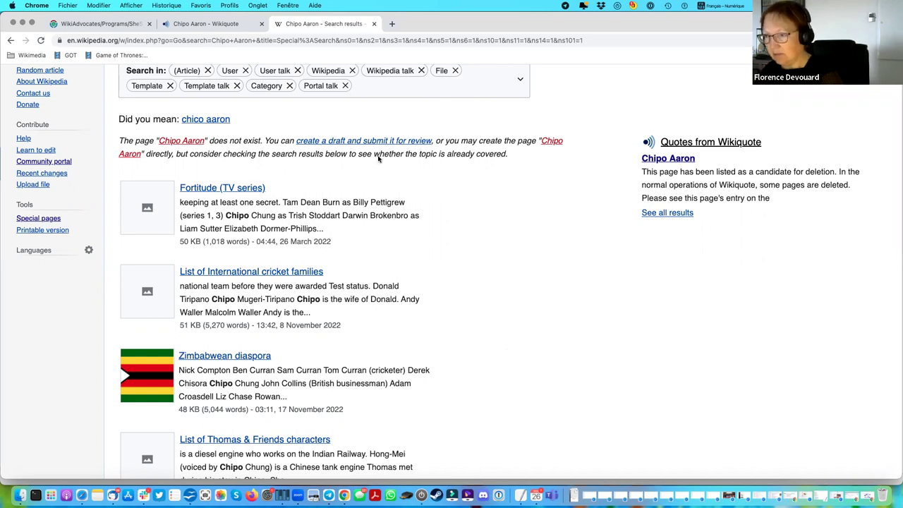
{"action": "left_click", "coordinate": [63, 5]}
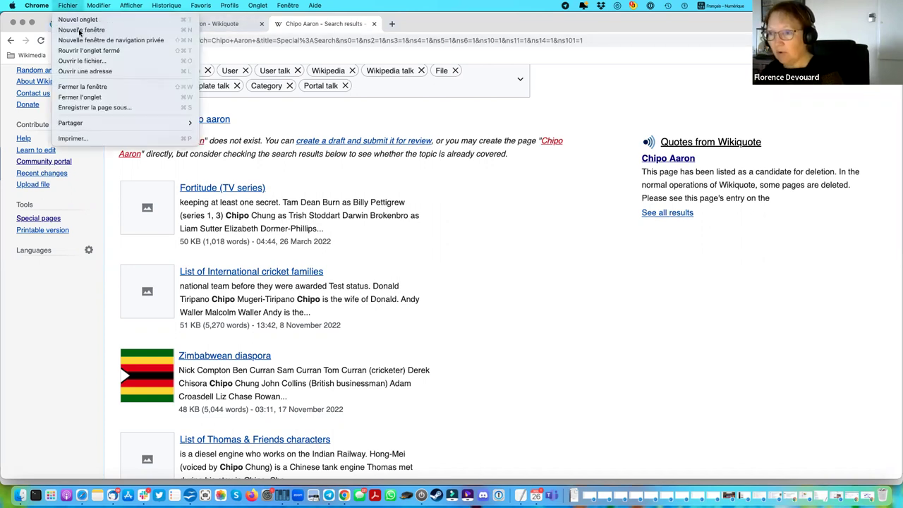
{"action": "left_click", "coordinate": [88, 21]}
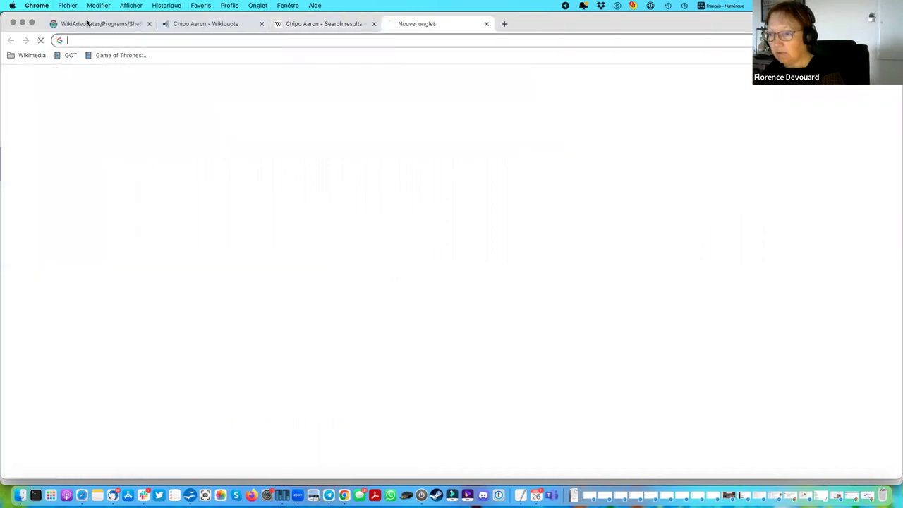
{"action": "key", "text": "super+v"}
{"action": "key", "text": "Return"}
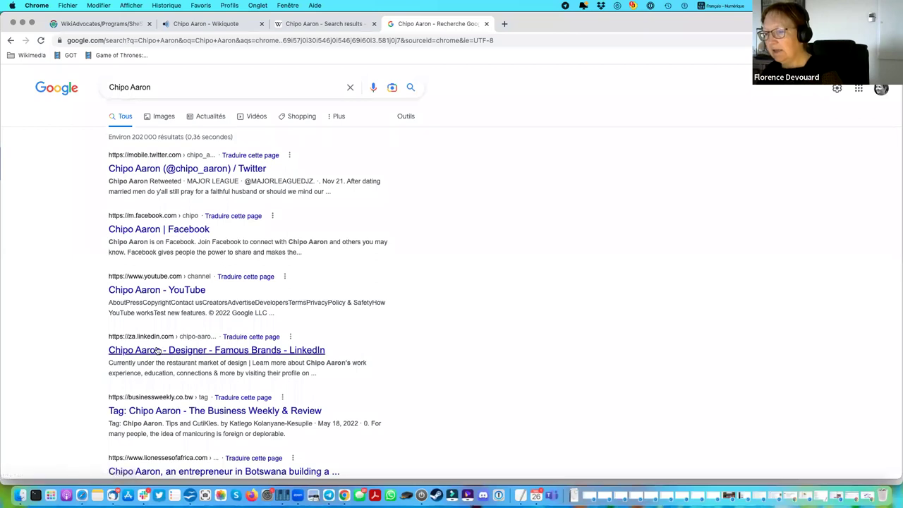
Scroll through the results, including the LinkedIn, Business Weekly and Lionesses of Africa pages.
{"action": "scroll", "coordinate": [463, 341], "scroll_direction": "down", "scroll_amount": 1}
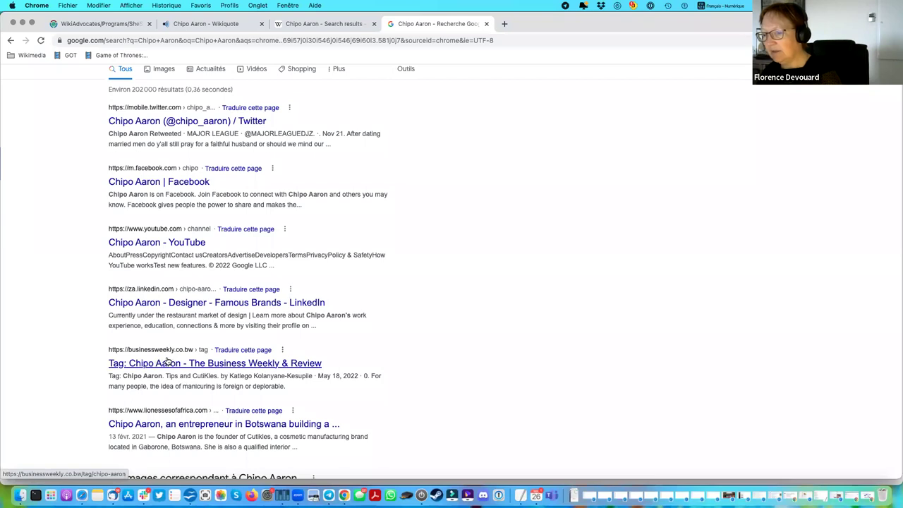
{"action": "scroll", "coordinate": [468, 371], "scroll_direction": "down", "scroll_amount": 1}
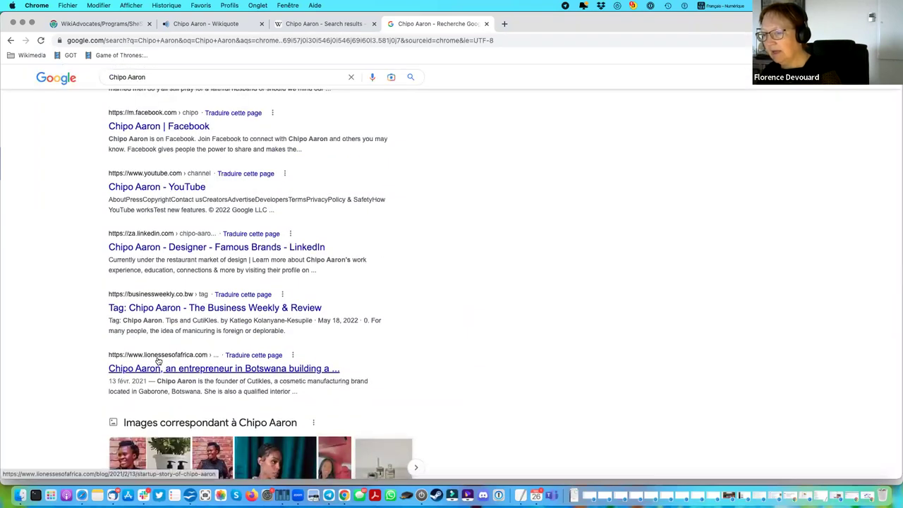
{"action": "scroll", "coordinate": [520, 383], "scroll_direction": "down", "scroll_amount": 1}
{"action": "scroll", "coordinate": [520, 383], "scroll_direction": "down", "scroll_amount": 2}
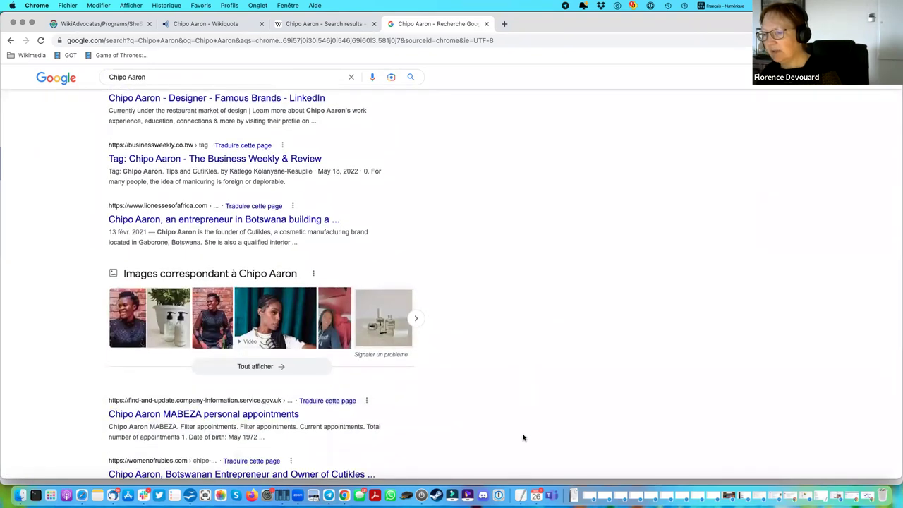
{"action": "scroll", "coordinate": [258, 426], "scroll_direction": "down", "scroll_amount": 1}
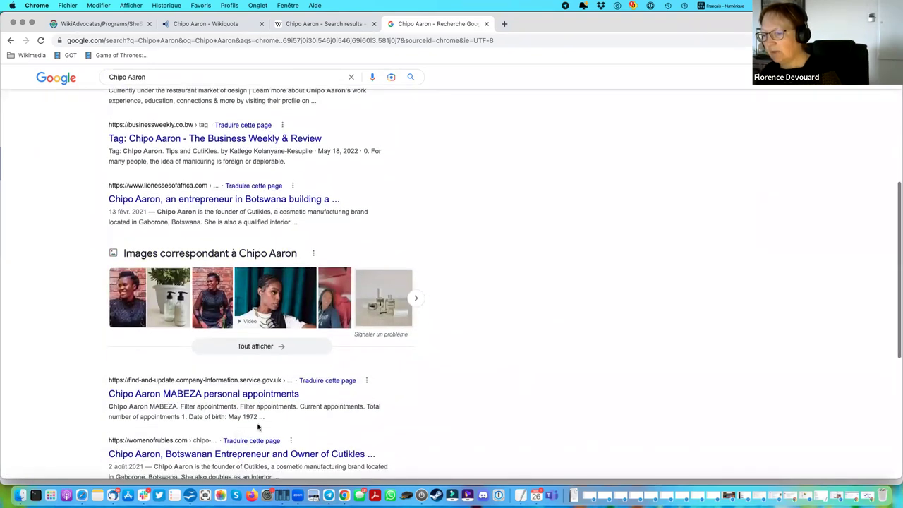
{"action": "scroll", "coordinate": [428, 457], "scroll_direction": "down", "scroll_amount": 1}
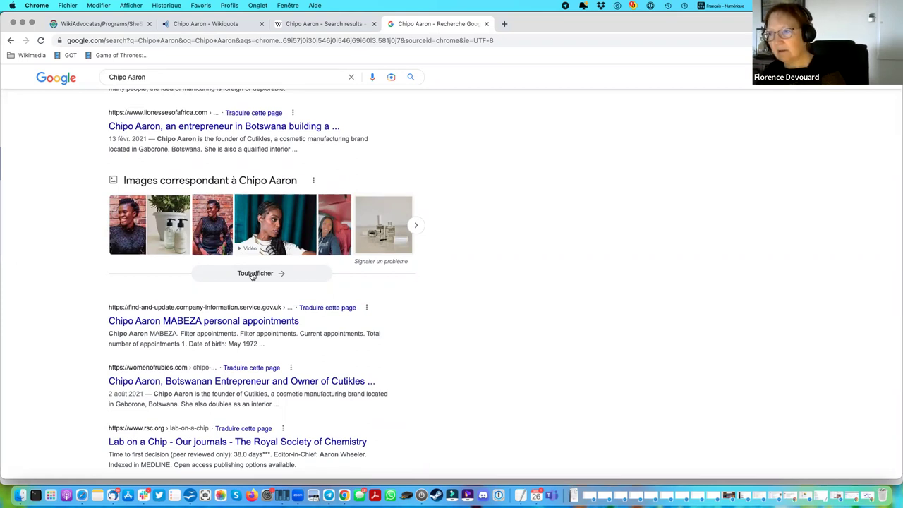
{"action": "scroll", "coordinate": [261, 225], "scroll_direction": "right", "scroll_amount": 1}
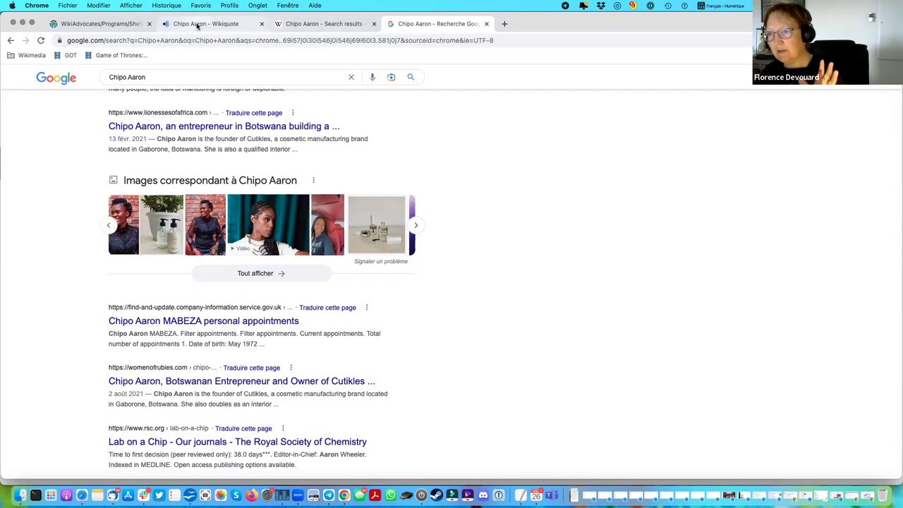
{"action": "left_click", "coordinate": [198, 26]}
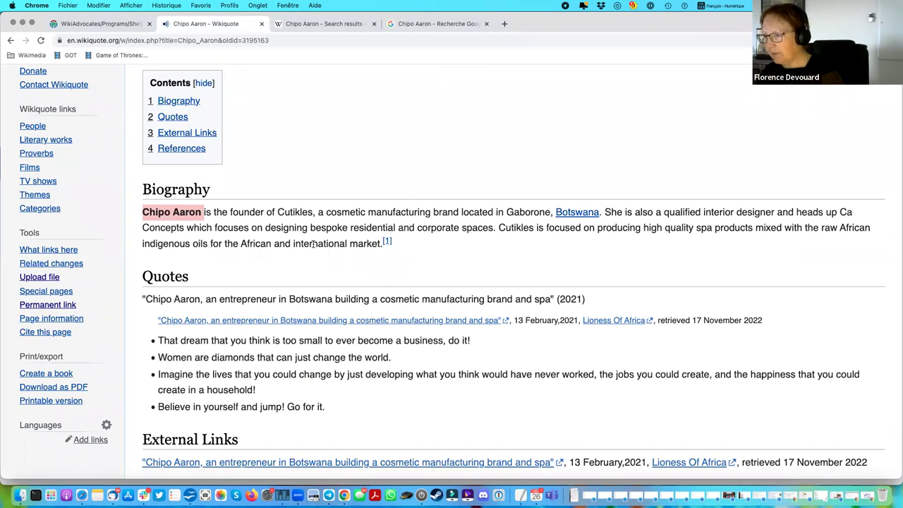
{"action": "scroll", "coordinate": [573, 206], "scroll_direction": "down", "scroll_amount": 1}
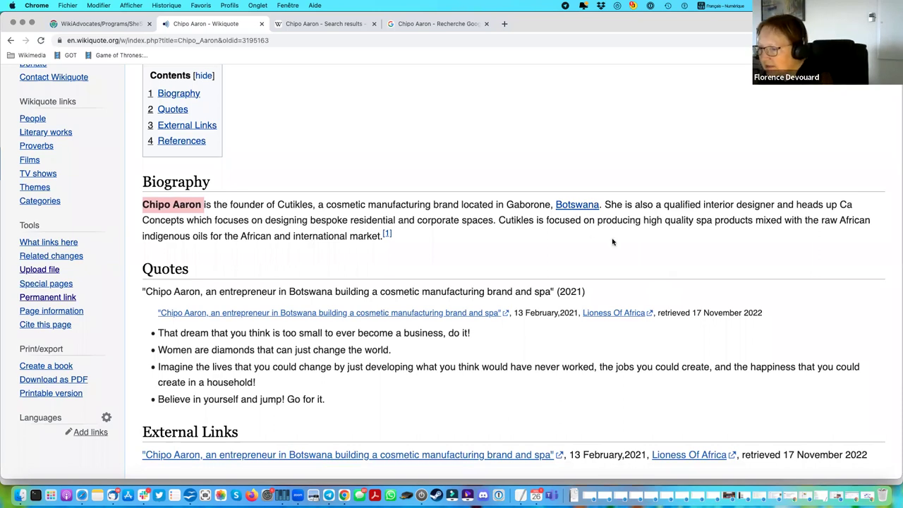
{"action": "scroll", "coordinate": [612, 242], "scroll_direction": "down", "scroll_amount": 3}
{"action": "scroll", "coordinate": [612, 242], "scroll_direction": "down", "scroll_amount": 1}
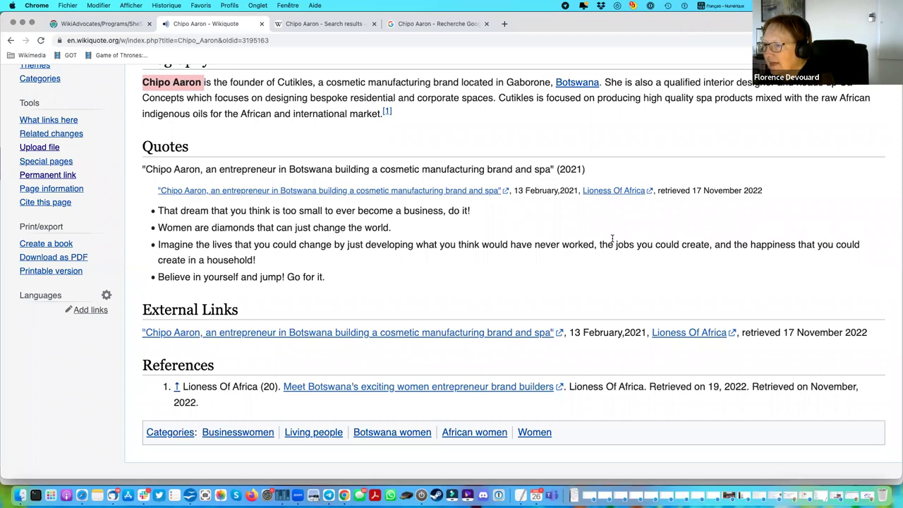
{"action": "scroll", "coordinate": [611, 239], "scroll_direction": "up", "scroll_amount": 1}
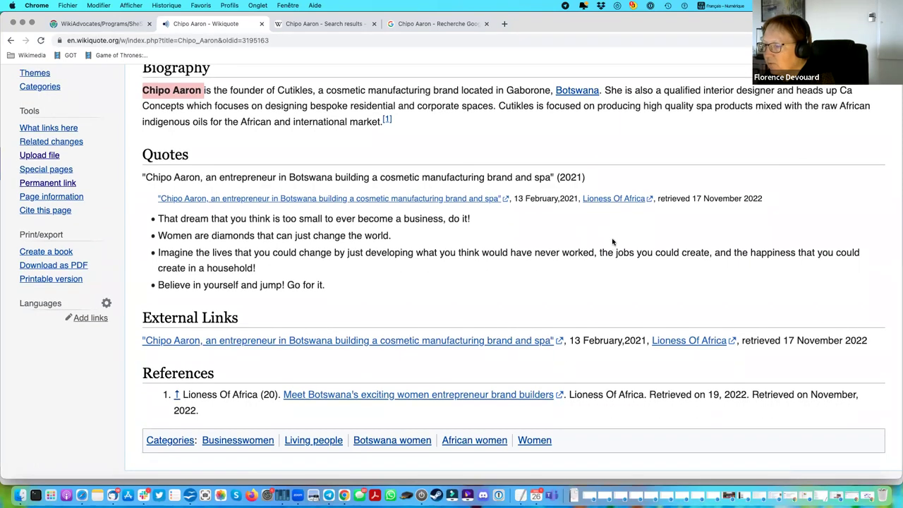
{"action": "scroll", "coordinate": [612, 241], "scroll_direction": "up", "scroll_amount": 3}
{"action": "left_click_drag", "start_coordinate": [144, 178], "coordinate": [353, 309]}
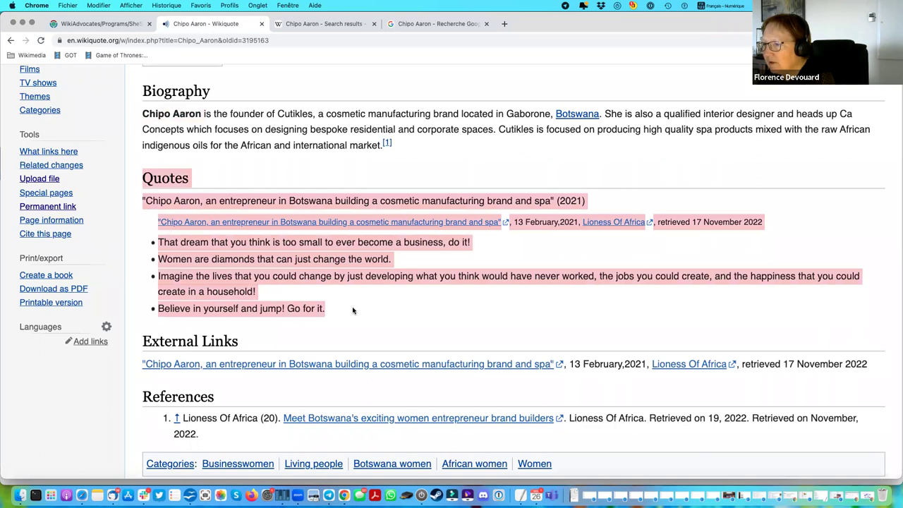
{"action": "left_click", "coordinate": [233, 201]}
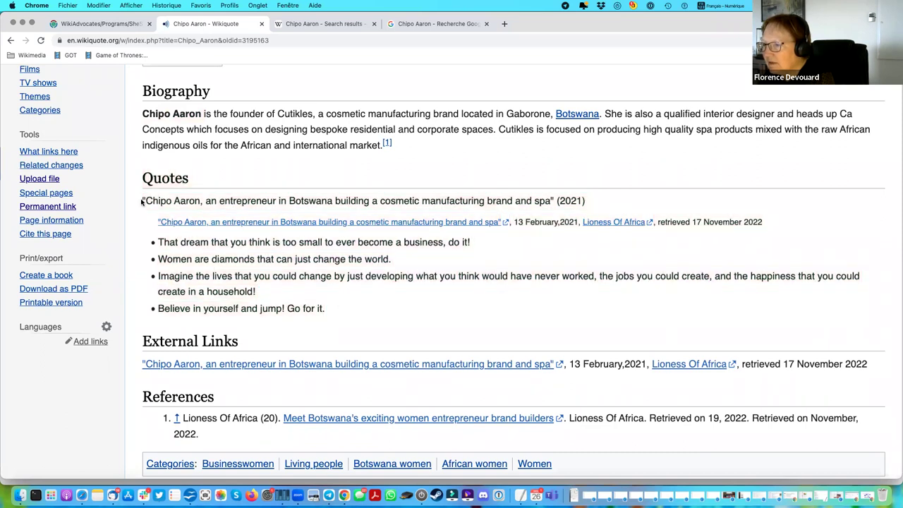
{"action": "left_click_drag", "start_coordinate": [143, 201], "coordinate": [592, 203]}
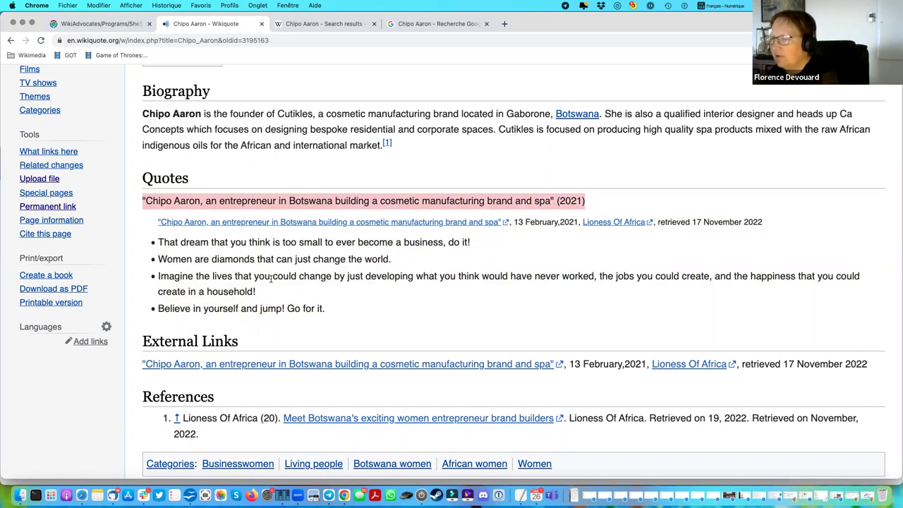
{"action": "left_click", "coordinate": [160, 242]}
{"action": "left_click_drag", "start_coordinate": [160, 242], "coordinate": [522, 244]}
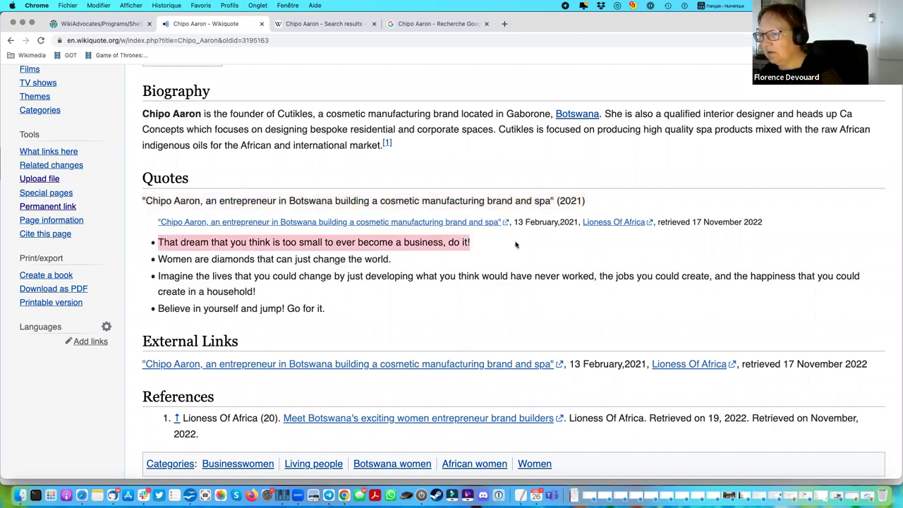
{"action": "left_click_drag", "start_coordinate": [160, 259], "coordinate": [393, 260]}
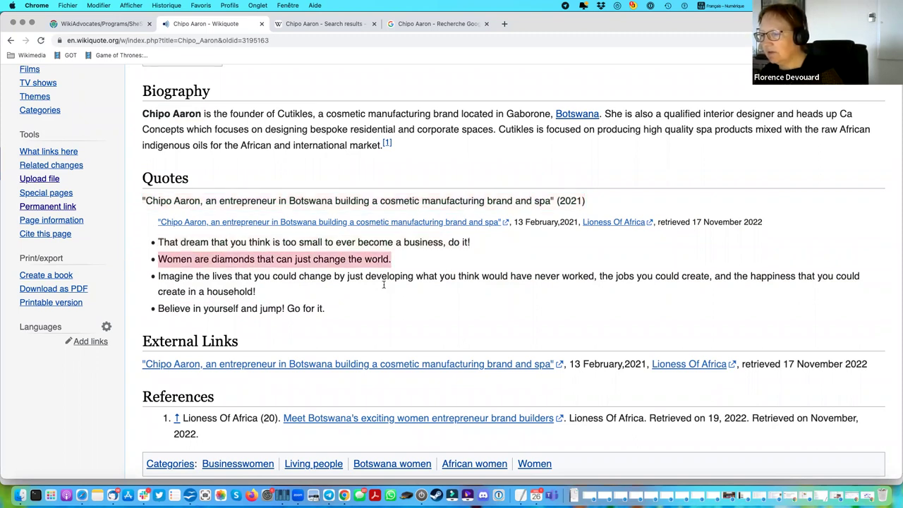
{"action": "left_click", "coordinate": [343, 316]}
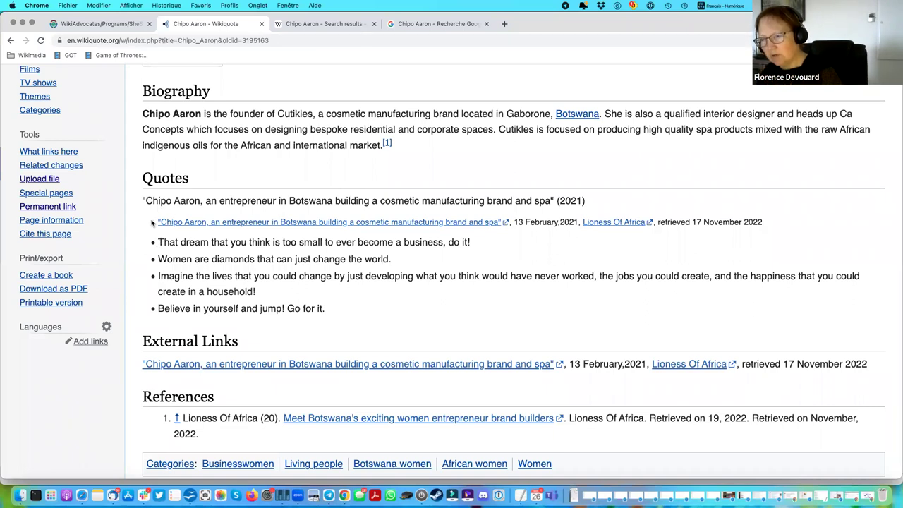
{"action": "left_click_drag", "start_coordinate": [143, 200], "coordinate": [785, 220]}
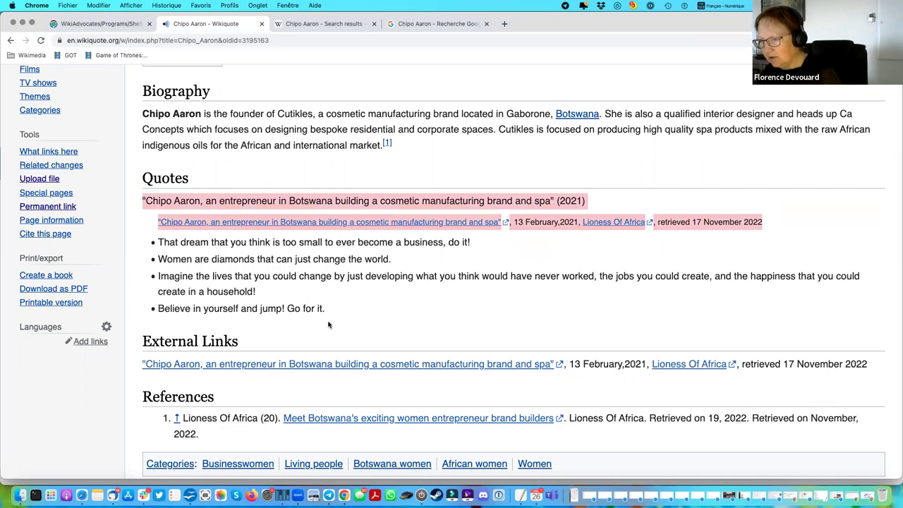
{"action": "left_click_drag", "start_coordinate": [329, 311], "coordinate": [154, 315]}
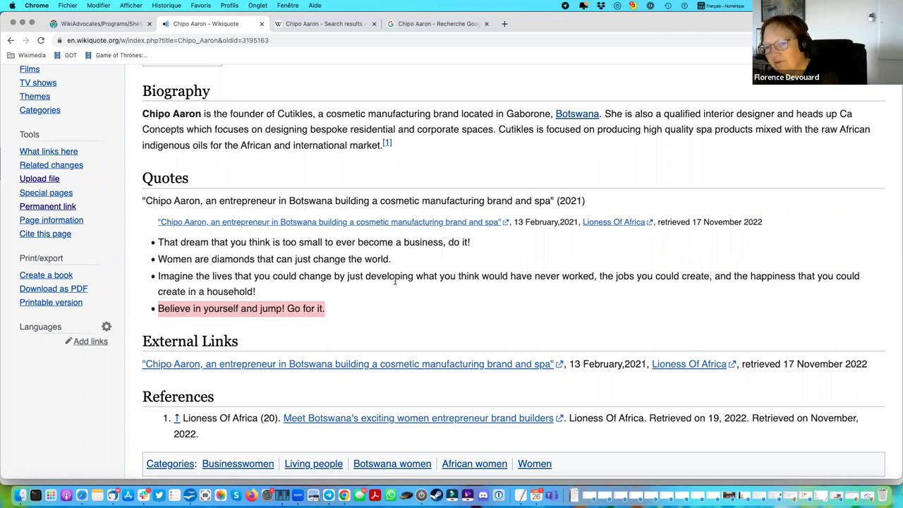
Read the Lionesses of Africa source article on Chipo Aaron in a new tab, then return to Wikiquote.
{"action": "right_click", "coordinate": [701, 368]}
{"action": "left_click", "coordinate": [738, 317]}
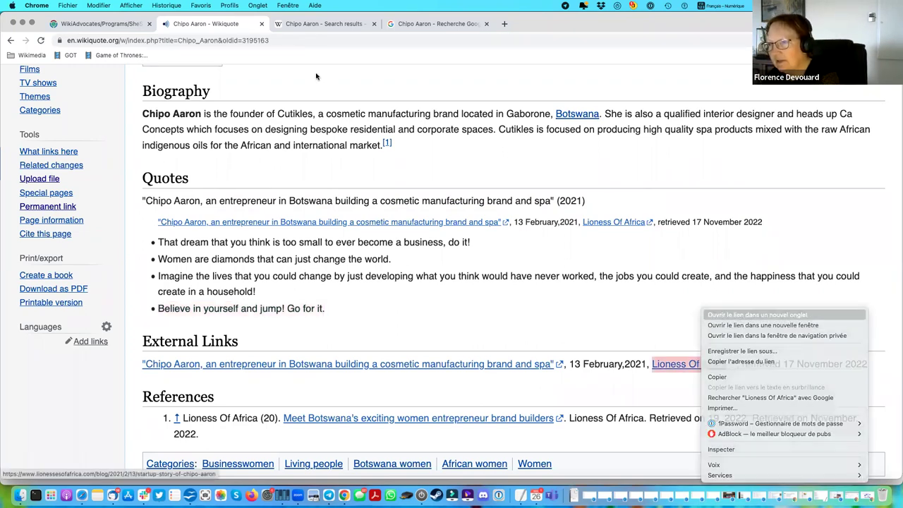
{"action": "left_click", "coordinate": [317, 25]}
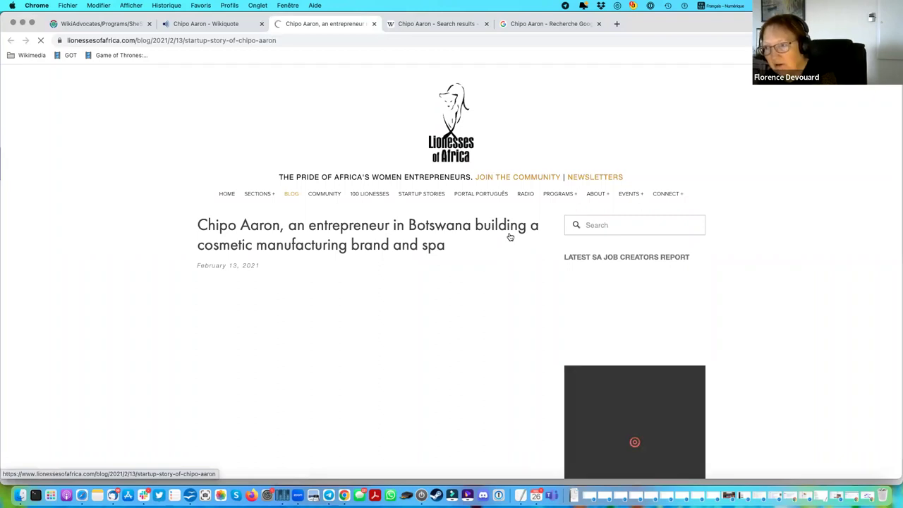
{"action": "scroll", "coordinate": [510, 237], "scroll_direction": "down", "scroll_amount": 3}
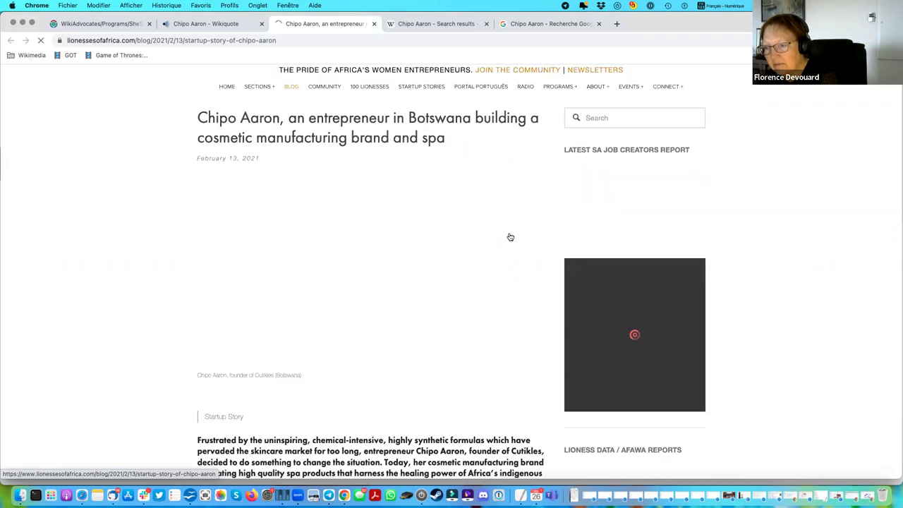
{"action": "scroll", "coordinate": [511, 237], "scroll_direction": "down", "scroll_amount": 3}
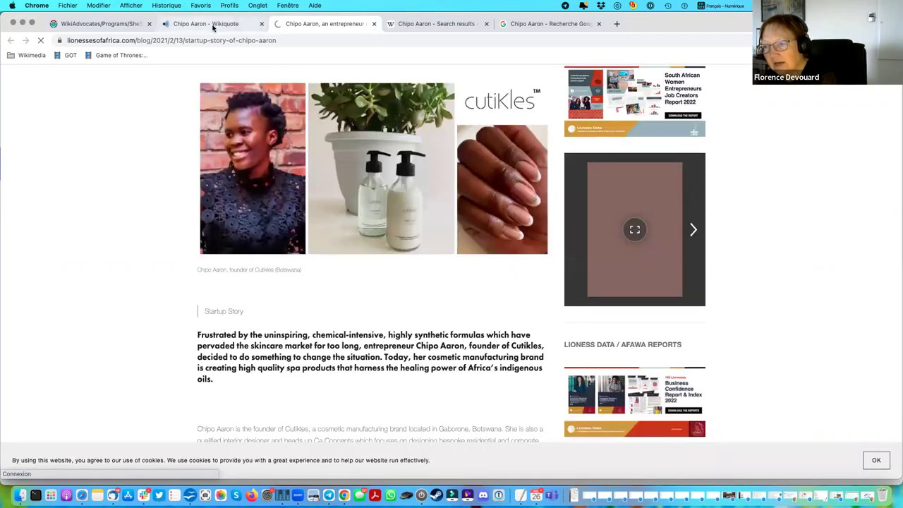
{"action": "left_click", "coordinate": [214, 27]}
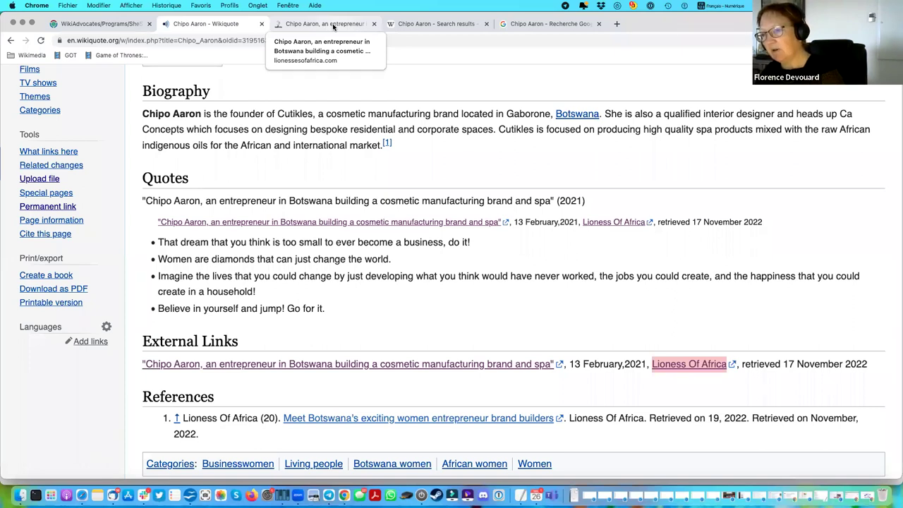
{"action": "scroll", "coordinate": [267, 278], "scroll_direction": "up", "scroll_amount": 1}
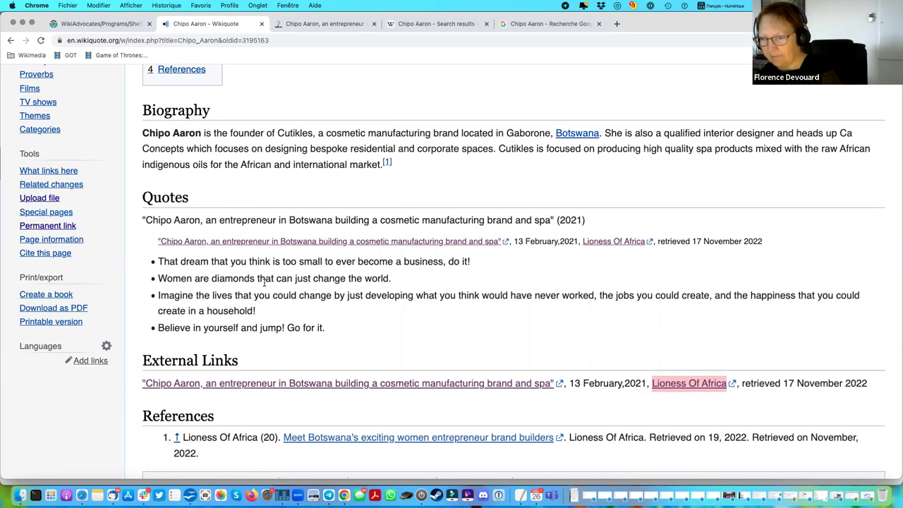
{"action": "scroll", "coordinate": [264, 282], "scroll_direction": "down", "scroll_amount": 2}
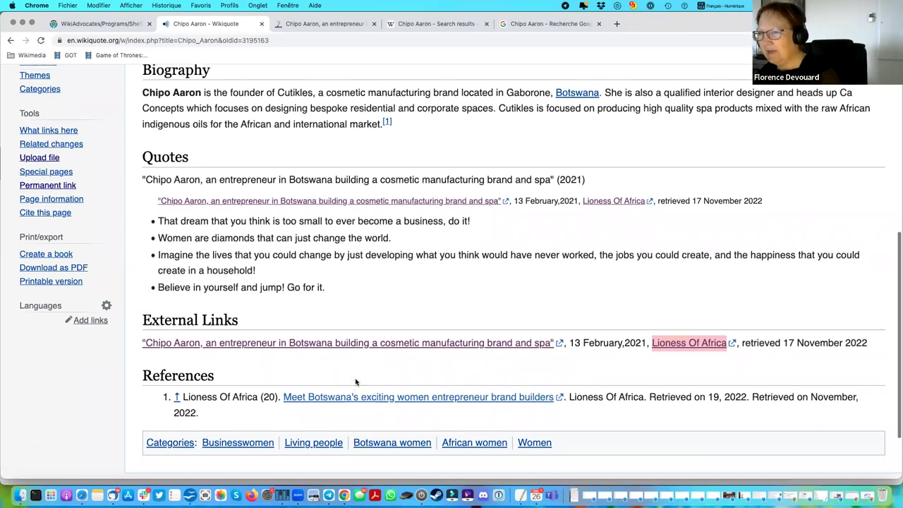
{"action": "scroll", "coordinate": [356, 381], "scroll_direction": "up", "scroll_amount": 4}
{"action": "scroll", "coordinate": [355, 381], "scroll_direction": "up", "scroll_amount": 4}
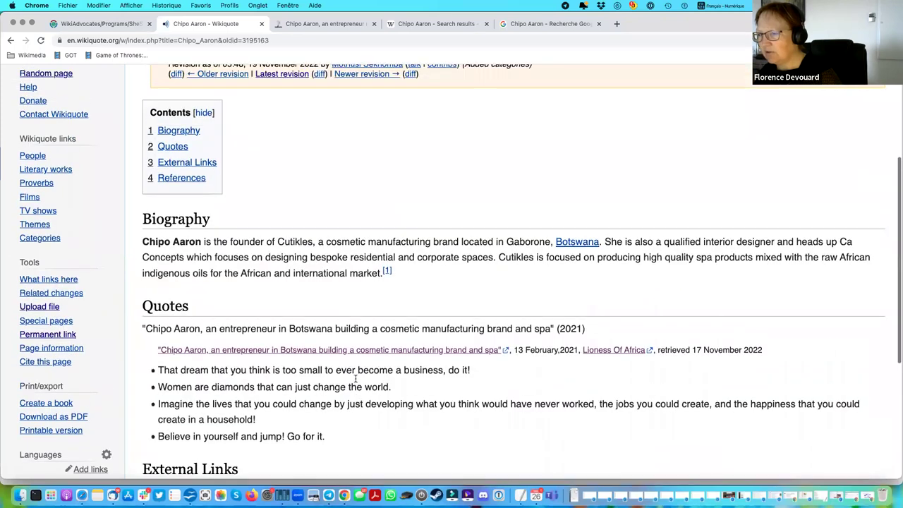
{"action": "scroll", "coordinate": [356, 382], "scroll_direction": "down", "scroll_amount": 7}
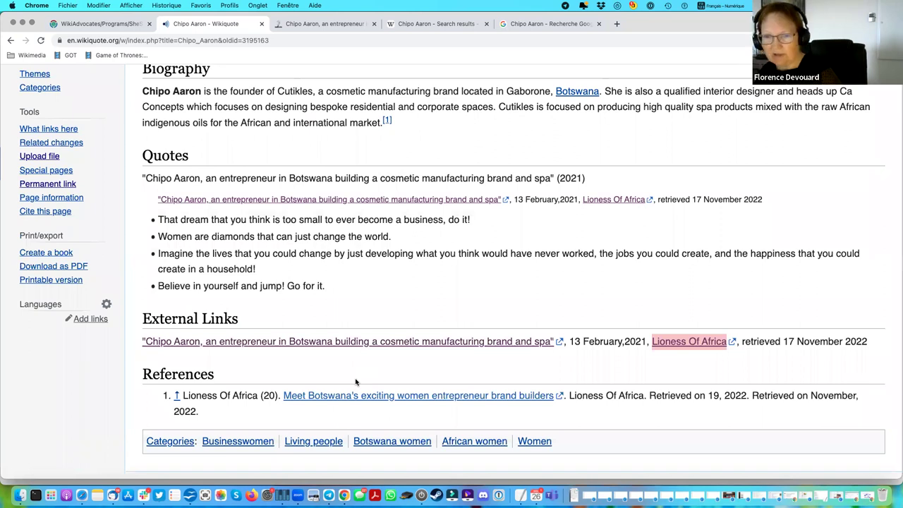
{"action": "scroll", "coordinate": [356, 382], "scroll_direction": "up", "scroll_amount": 1}
{"action": "scroll", "coordinate": [355, 381], "scroll_direction": "up", "scroll_amount": 5}
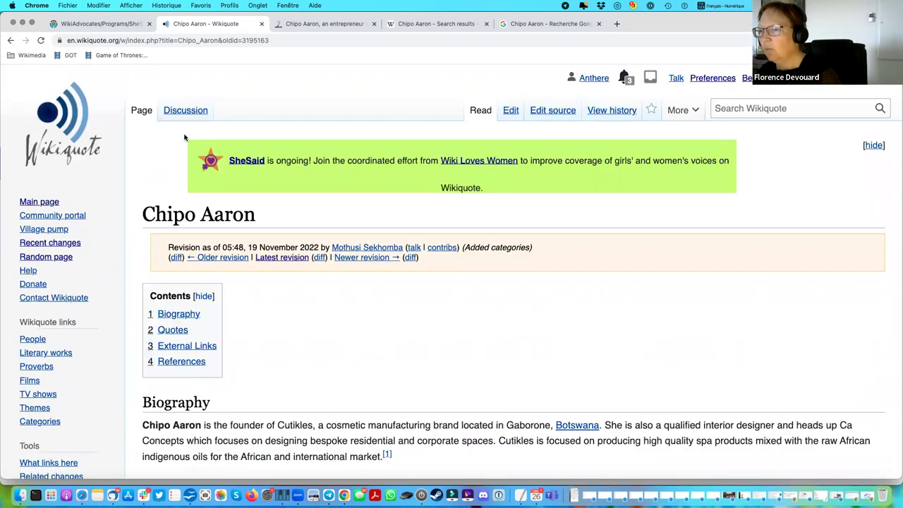
{"action": "left_click", "coordinate": [205, 120]}
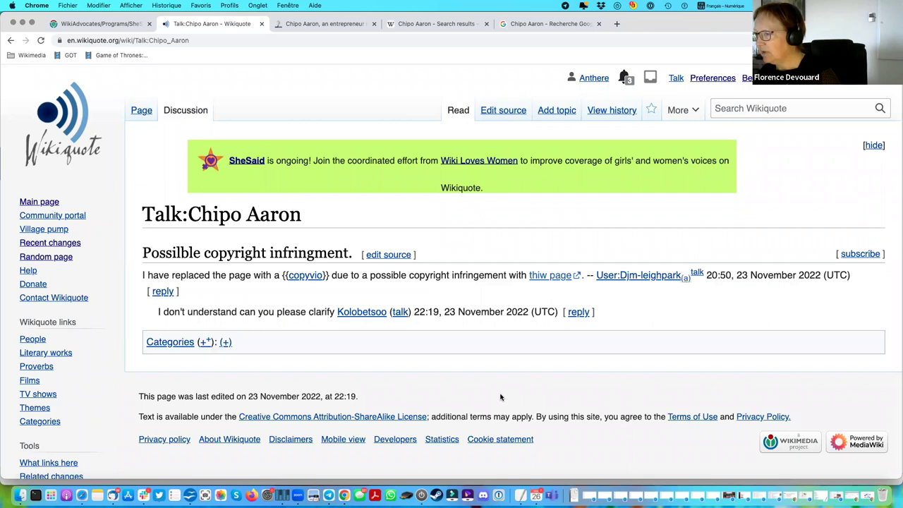
{"action": "key", "text": "super+bracketleft"}
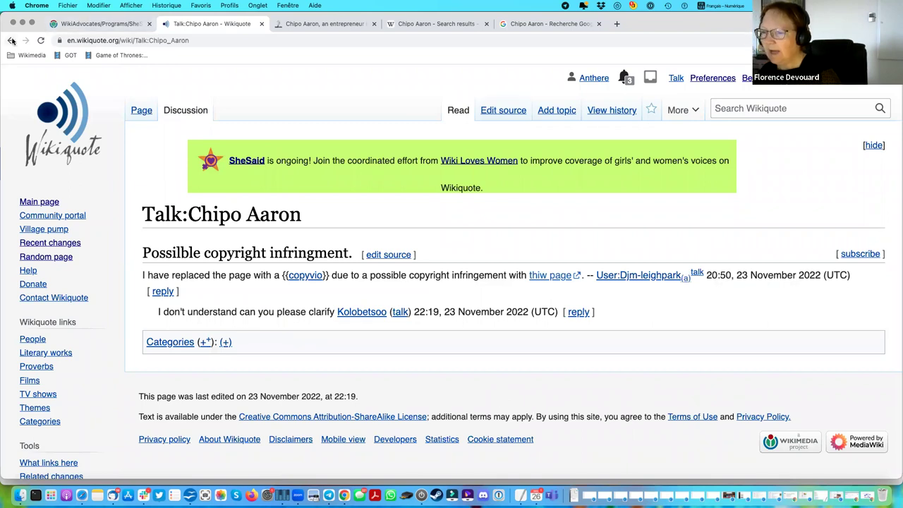
{"action": "scroll", "coordinate": [317, 323], "scroll_direction": "down", "scroll_amount": 5}
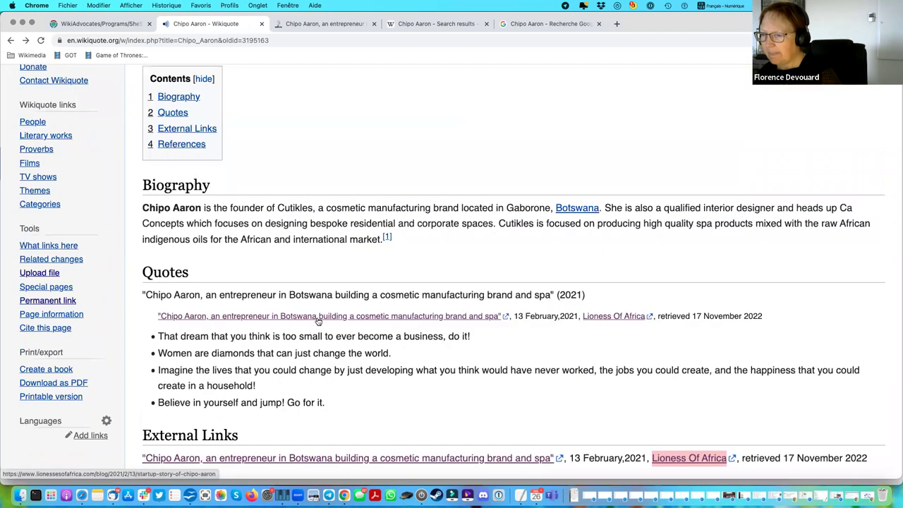
{"action": "left_click_drag", "start_coordinate": [158, 295], "coordinate": [338, 362]}
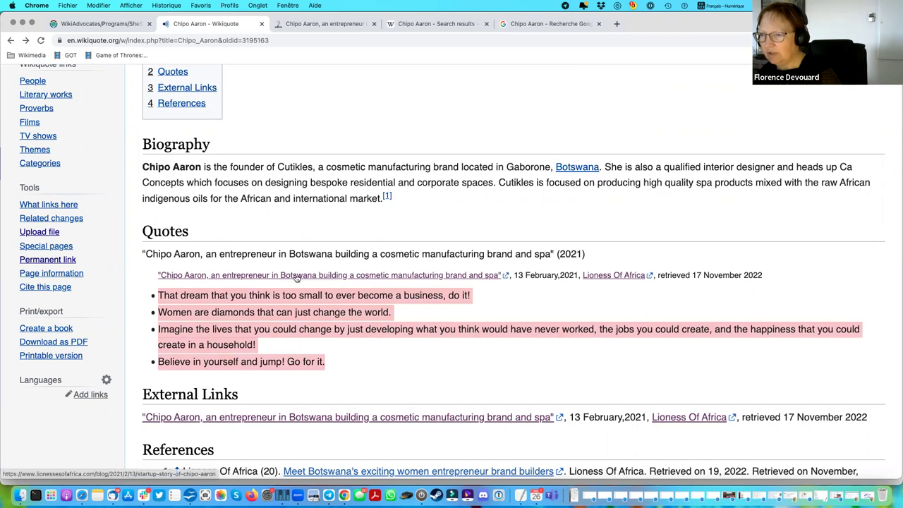
{"action": "left_click", "coordinate": [326, 24]}
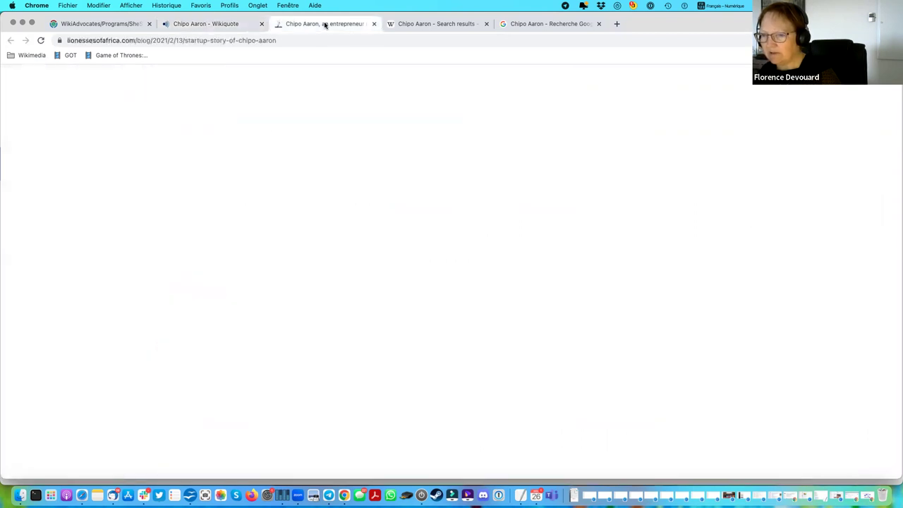
{"action": "scroll", "coordinate": [393, 297], "scroll_direction": "down", "scroll_amount": 3}
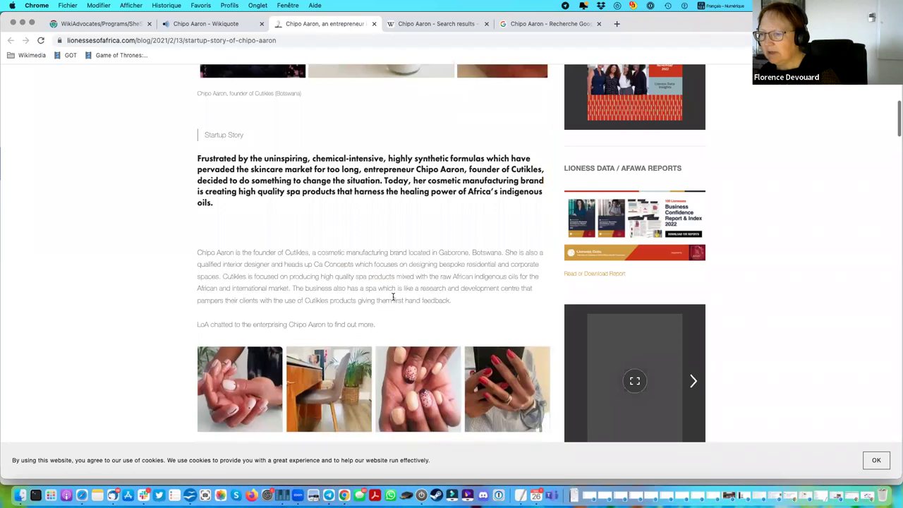
{"action": "scroll", "coordinate": [393, 297], "scroll_direction": "down", "scroll_amount": 12}
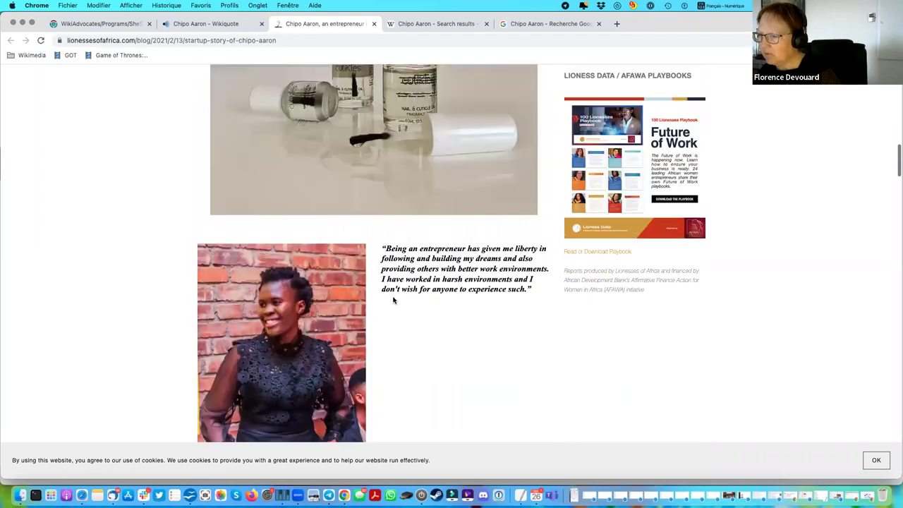
{"action": "scroll", "coordinate": [393, 300], "scroll_direction": "down", "scroll_amount": 5}
{"action": "scroll", "coordinate": [393, 300], "scroll_direction": "down", "scroll_amount": 5}
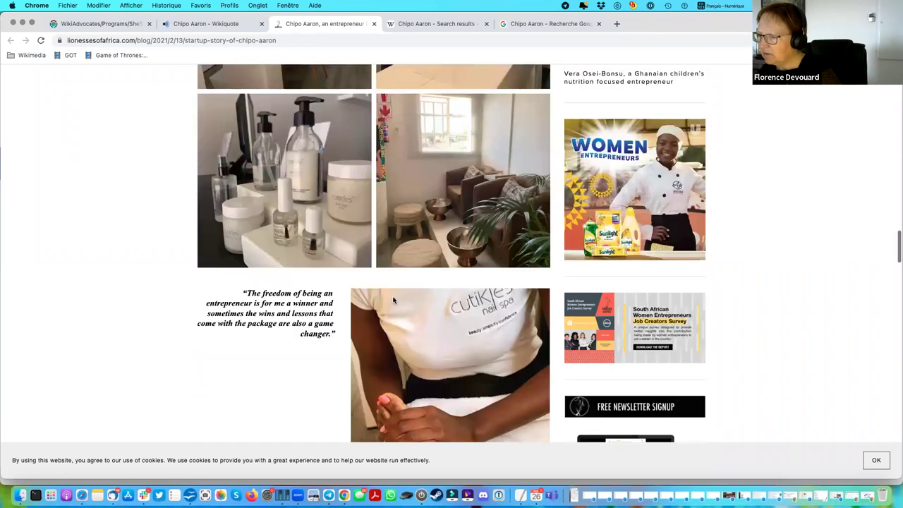
{"action": "scroll", "coordinate": [392, 297], "scroll_direction": "down", "scroll_amount": 8}
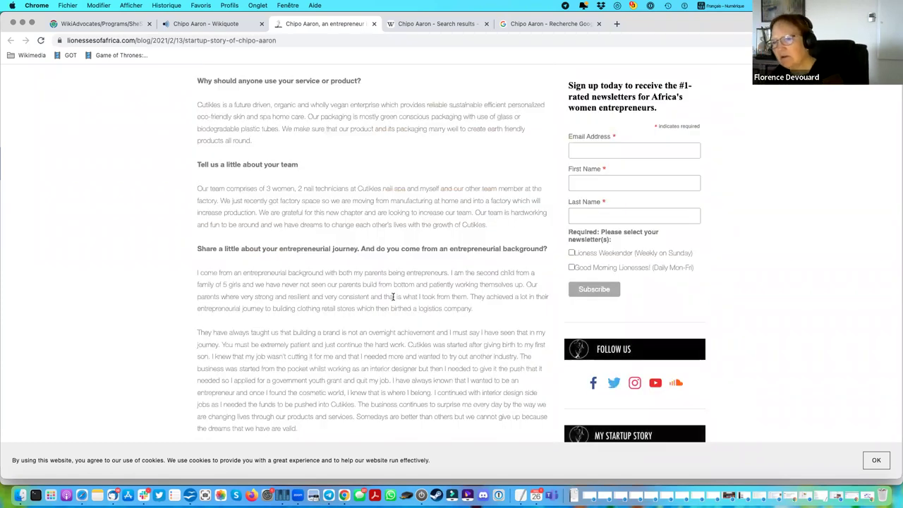
{"action": "scroll", "coordinate": [393, 299], "scroll_direction": "down", "scroll_amount": 5}
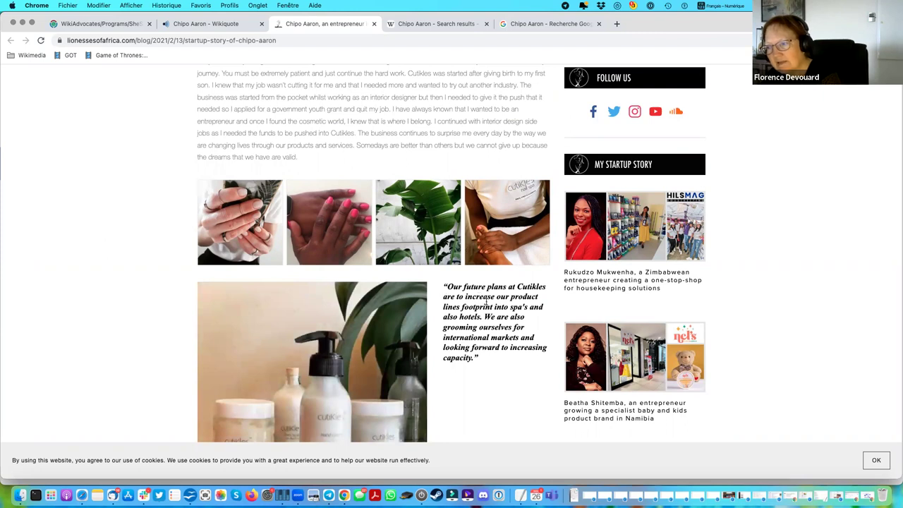
{"action": "scroll", "coordinate": [485, 303], "scroll_direction": "down", "scroll_amount": 2}
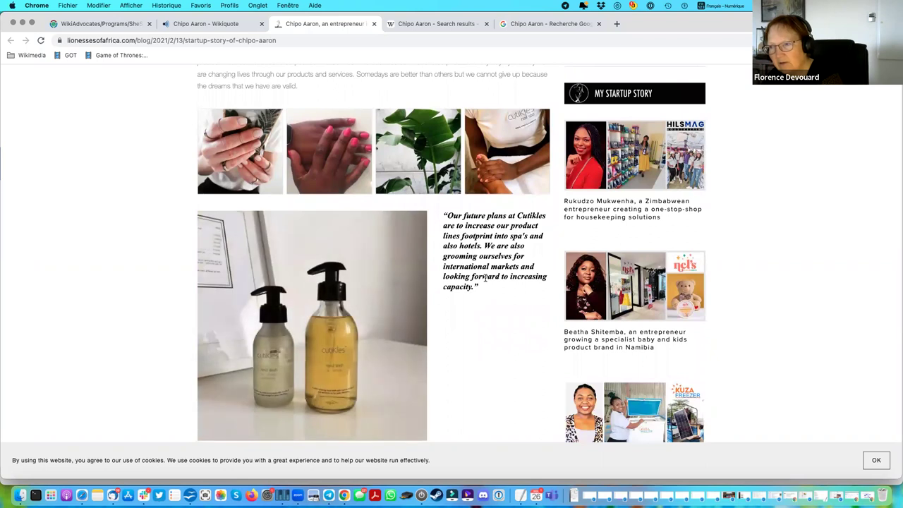
{"action": "left_click", "coordinate": [220, 24]}
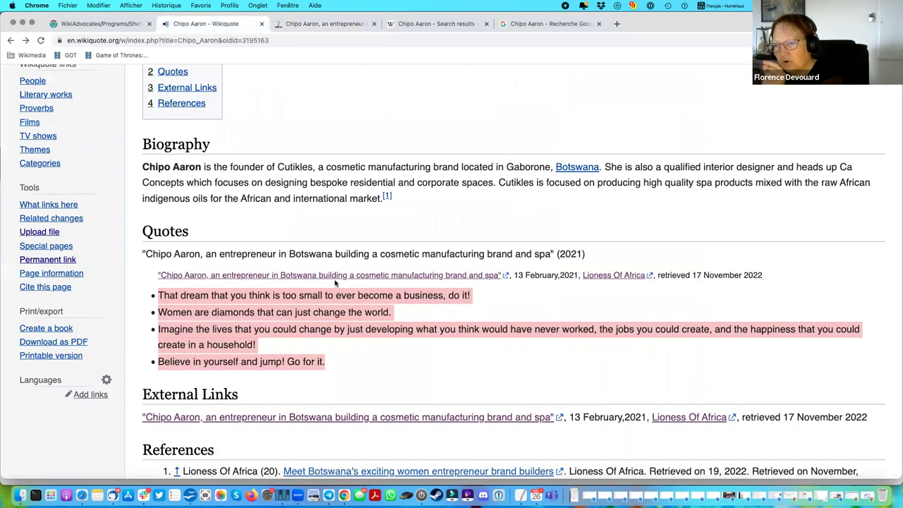
{"action": "left_click_drag", "start_coordinate": [158, 295], "coordinate": [338, 368]}
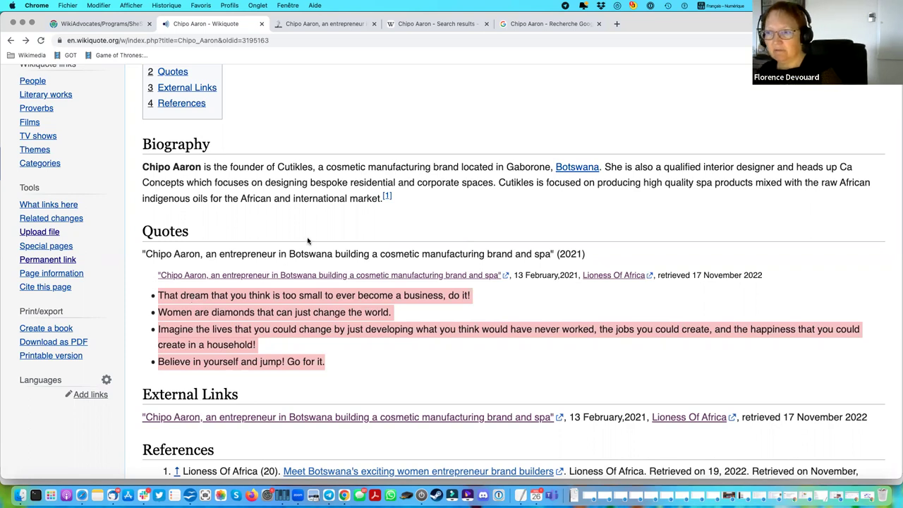
{"action": "scroll", "coordinate": [307, 241], "scroll_direction": "up", "scroll_amount": 1}
{"action": "scroll", "coordinate": [308, 241], "scroll_direction": "up", "scroll_amount": 10}
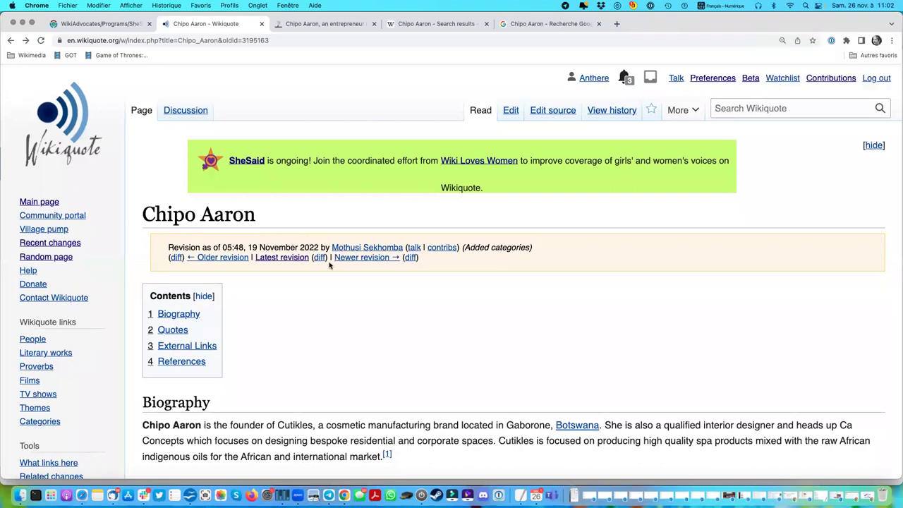
Go back twice from the old revision, through the history, to the current Chipo Aaron article.
{"action": "left_click", "coordinate": [10, 41]}
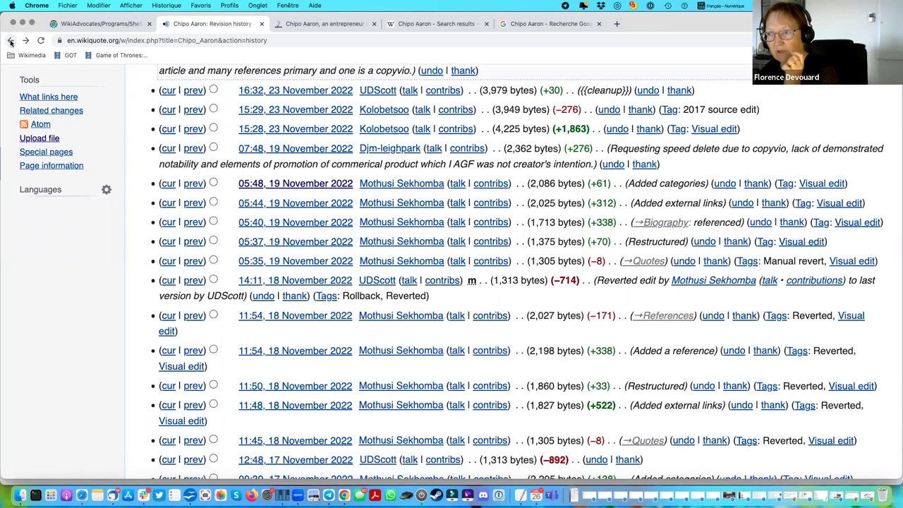
{"action": "left_click", "coordinate": [11, 41]}
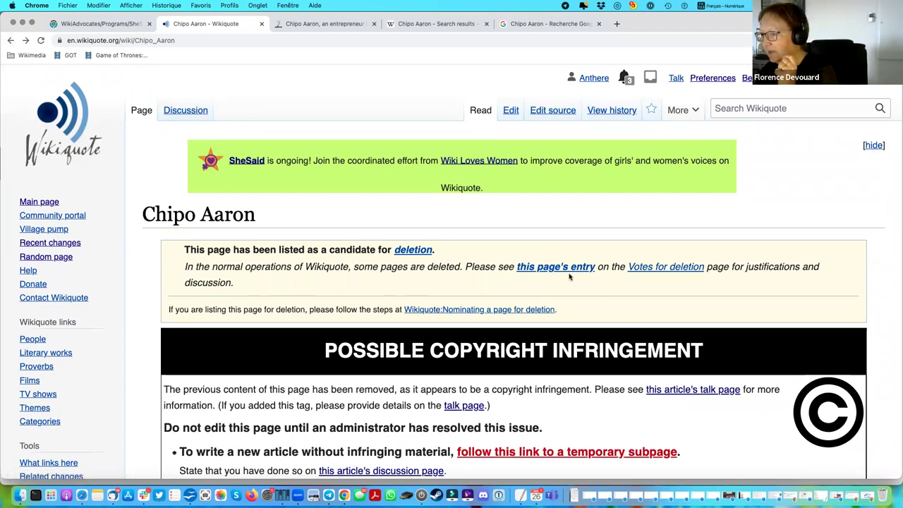
Open the Votes for deletion page from the Chipo Aaron notice and scroll down the nominations.
{"action": "left_click", "coordinate": [660, 272]}
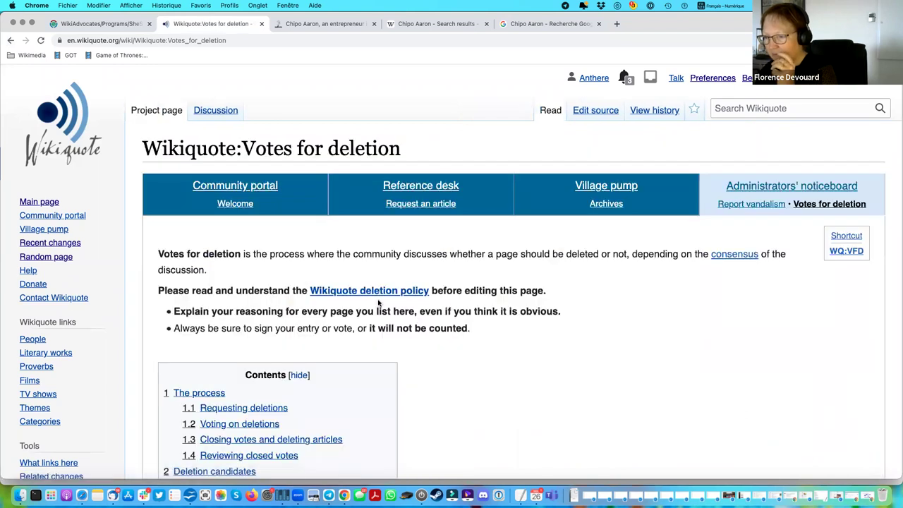
{"action": "scroll", "coordinate": [377, 304], "scroll_direction": "down", "scroll_amount": 5}
{"action": "scroll", "coordinate": [378, 303], "scroll_direction": "down", "scroll_amount": 15}
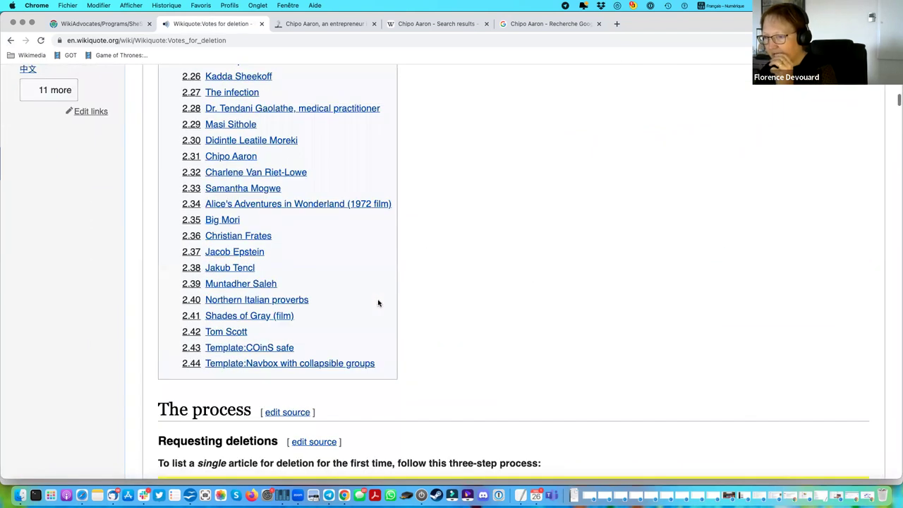
{"action": "scroll", "coordinate": [377, 303], "scroll_direction": "down", "scroll_amount": 20}
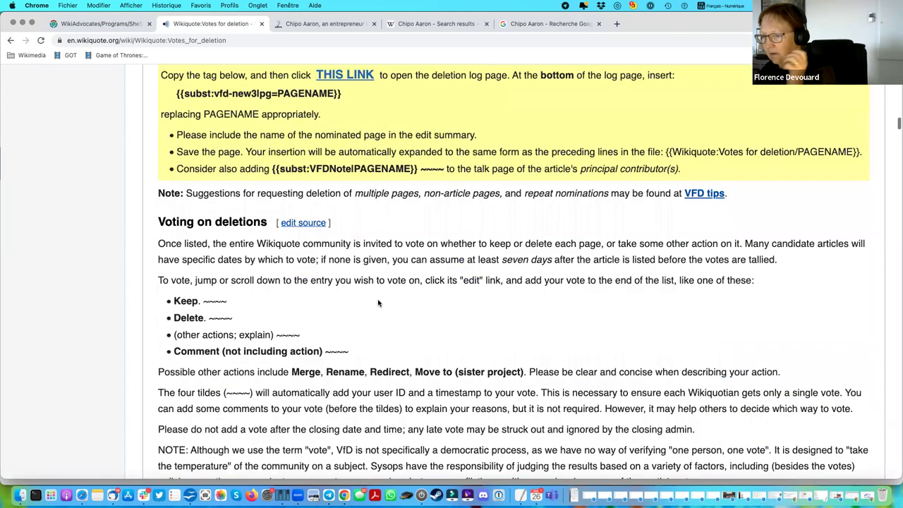
{"action": "scroll", "coordinate": [379, 303], "scroll_direction": "down", "scroll_amount": 20}
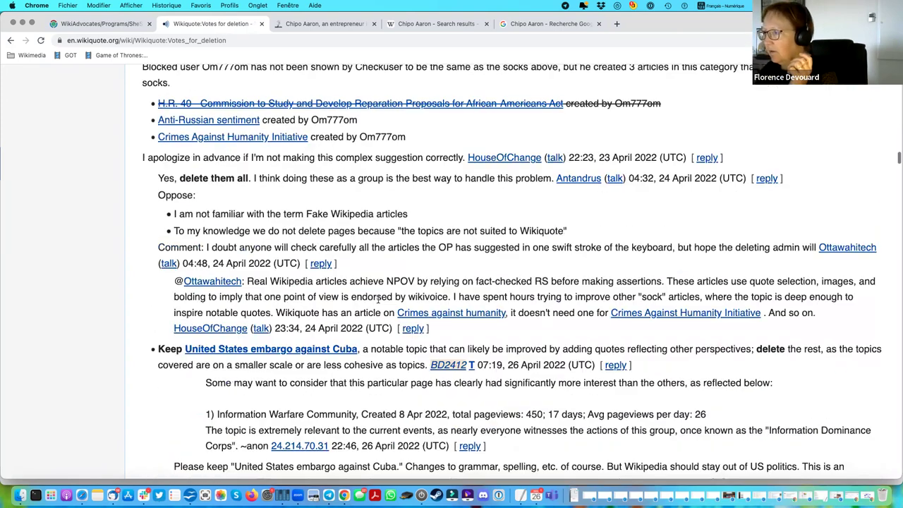
{"action": "scroll", "coordinate": [378, 303], "scroll_direction": "down", "scroll_amount": 20}
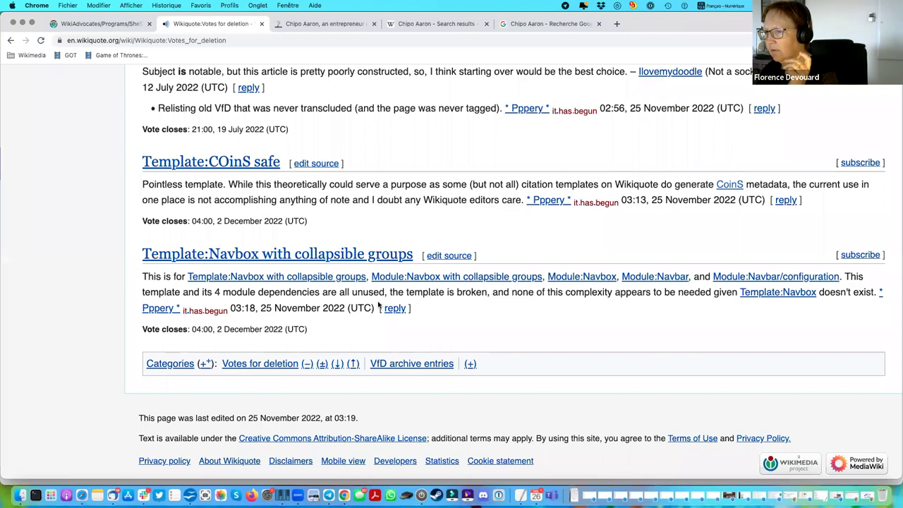
Scroll back to the Samantha Mogwe nomination and bring up its link menu.
{"action": "scroll", "coordinate": [378, 305], "scroll_direction": "up", "scroll_amount": 10}
{"action": "scroll", "coordinate": [378, 304], "scroll_direction": "up", "scroll_amount": 8}
{"action": "scroll", "coordinate": [378, 304], "scroll_direction": "up", "scroll_amount": 10}
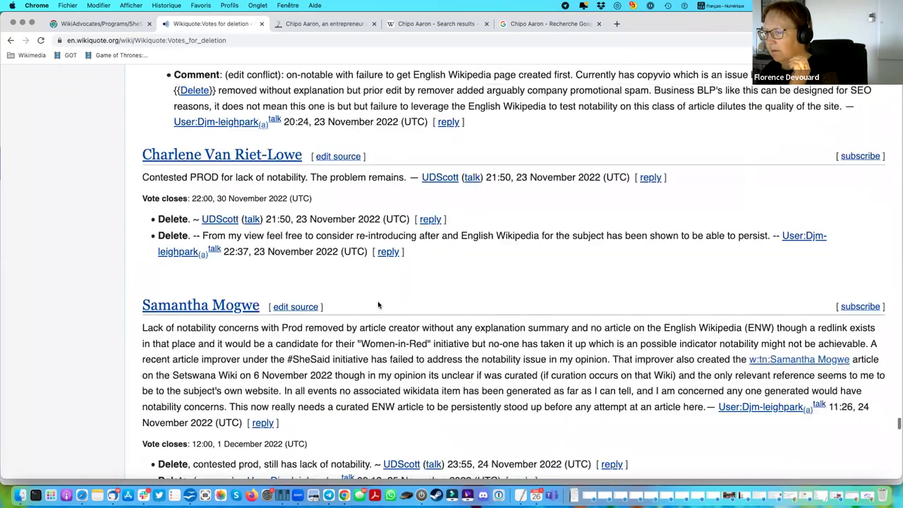
{"action": "scroll", "coordinate": [378, 304], "scroll_direction": "up", "scroll_amount": 1}
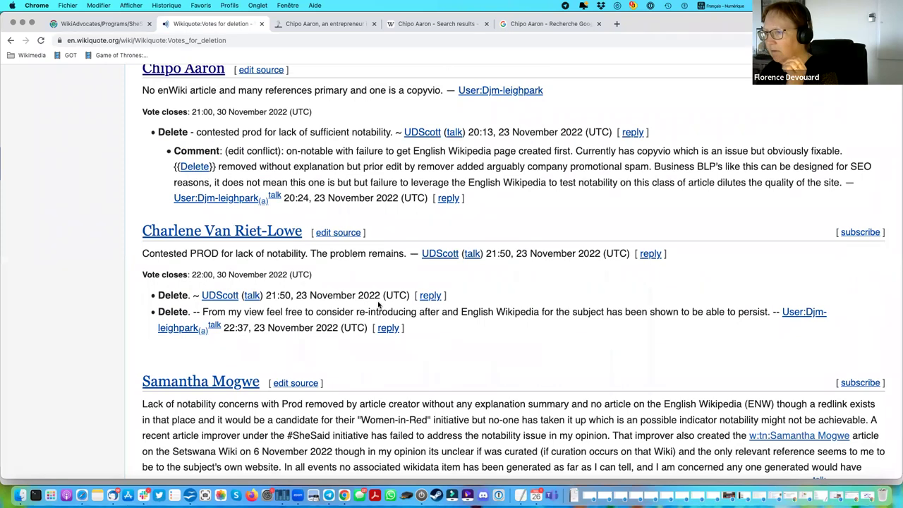
{"action": "scroll", "coordinate": [378, 304], "scroll_direction": "up", "scroll_amount": 1}
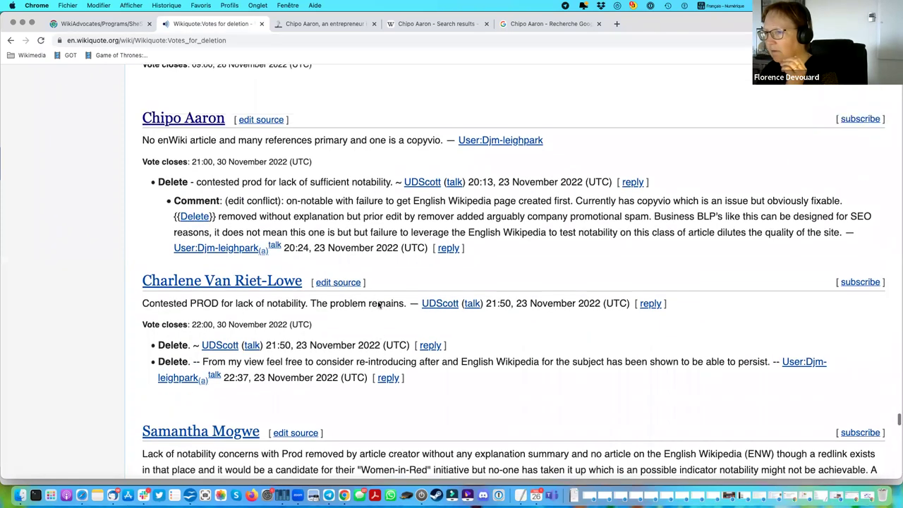
{"action": "scroll", "coordinate": [378, 304], "scroll_direction": "down", "scroll_amount": 2}
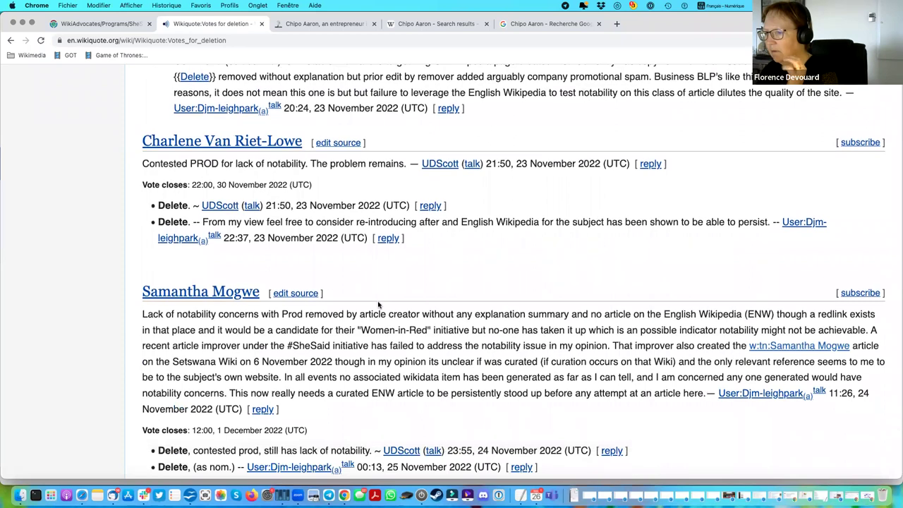
{"action": "scroll", "coordinate": [378, 305], "scroll_direction": "down", "scroll_amount": 1}
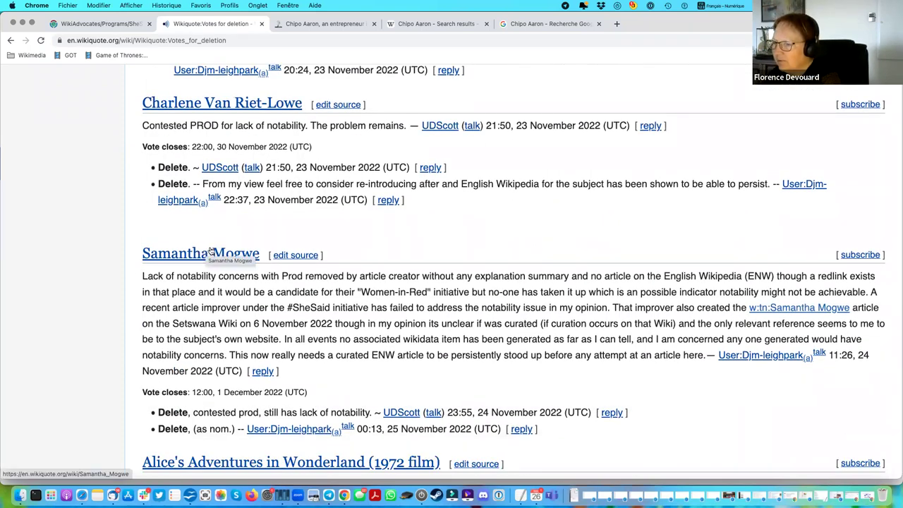
{"action": "right_click", "coordinate": [210, 251]}
Review Samantha Mogwe's page history in a new tab, then return to Votes for deletion.
{"action": "left_click", "coordinate": [283, 263]}
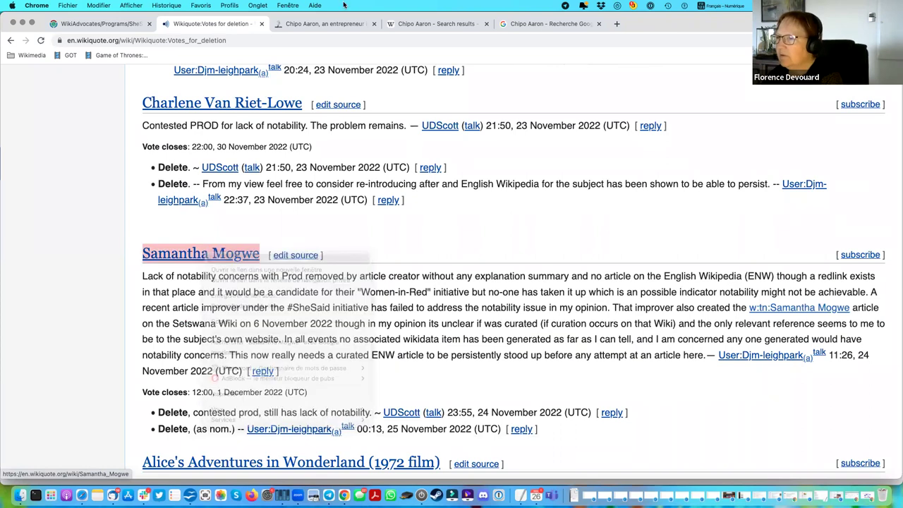
{"action": "left_click", "coordinate": [438, 25]}
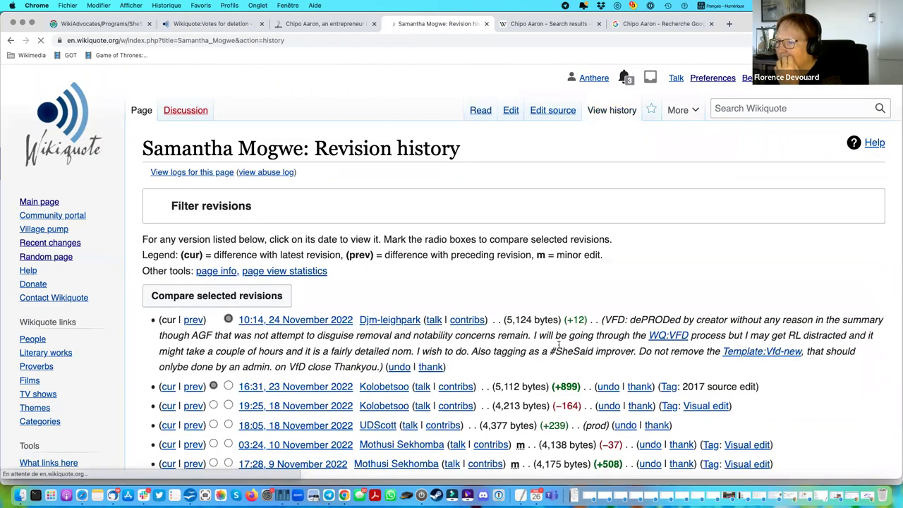
{"action": "scroll", "coordinate": [559, 344], "scroll_direction": "down", "scroll_amount": 5}
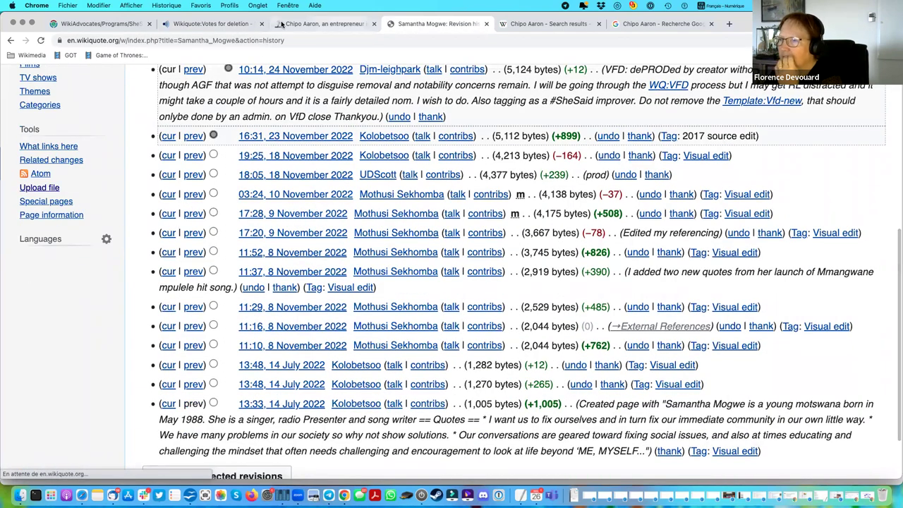
{"action": "left_click", "coordinate": [211, 25]}
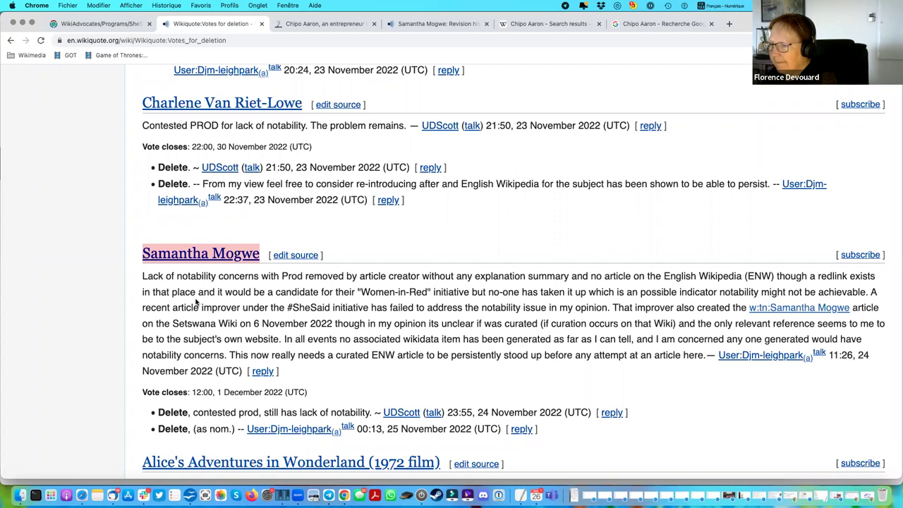
Select the Masi Sithole nomination text and close the Lionesses of Africa article tab.
{"action": "scroll", "coordinate": [378, 308], "scroll_direction": "up", "scroll_amount": 2}
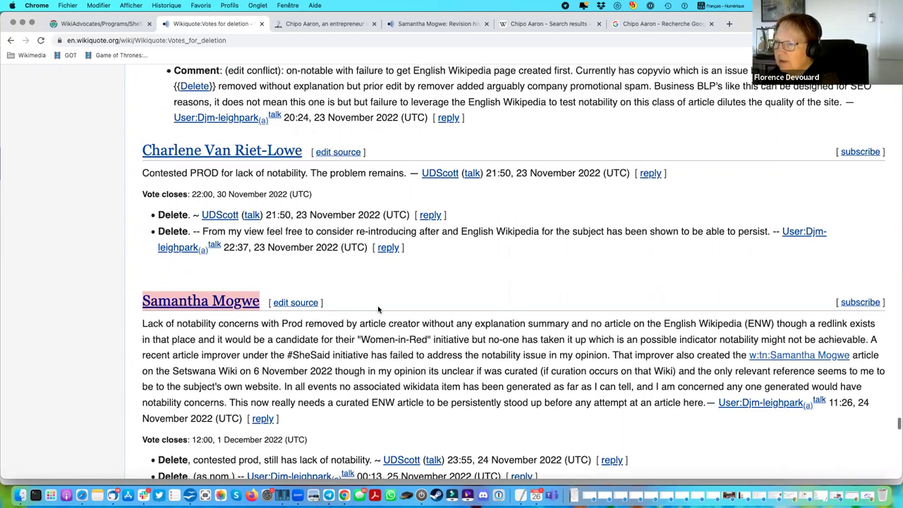
{"action": "scroll", "coordinate": [378, 309], "scroll_direction": "up", "scroll_amount": 3}
{"action": "scroll", "coordinate": [378, 309], "scroll_direction": "up", "scroll_amount": 8}
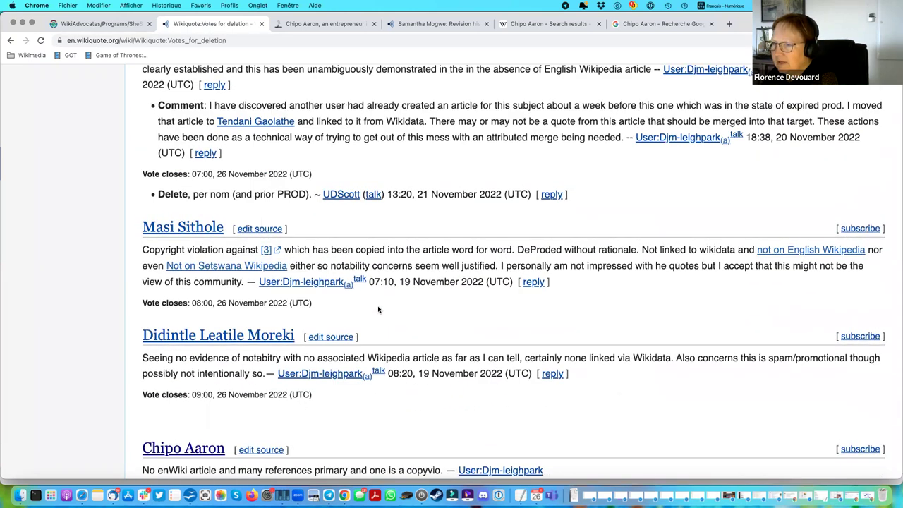
{"action": "scroll", "coordinate": [378, 309], "scroll_direction": "up", "scroll_amount": 2}
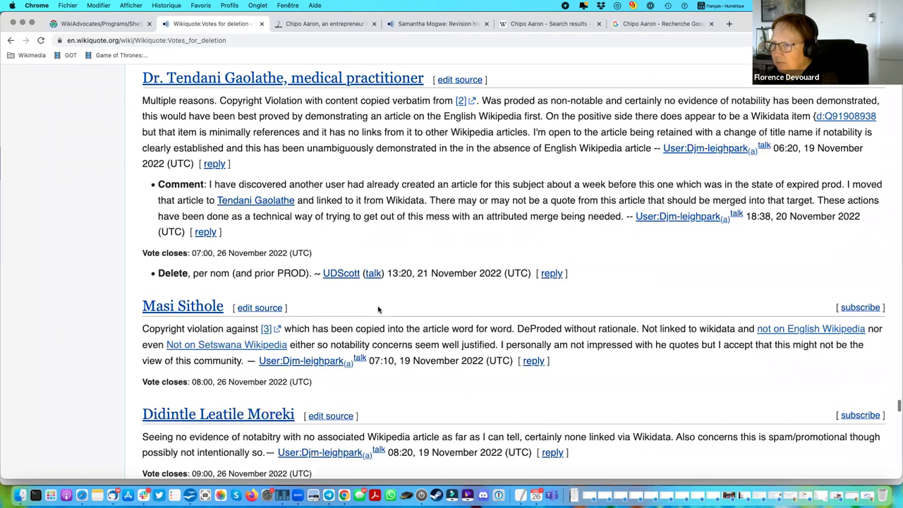
{"action": "scroll", "coordinate": [379, 309], "scroll_direction": "up", "scroll_amount": 1}
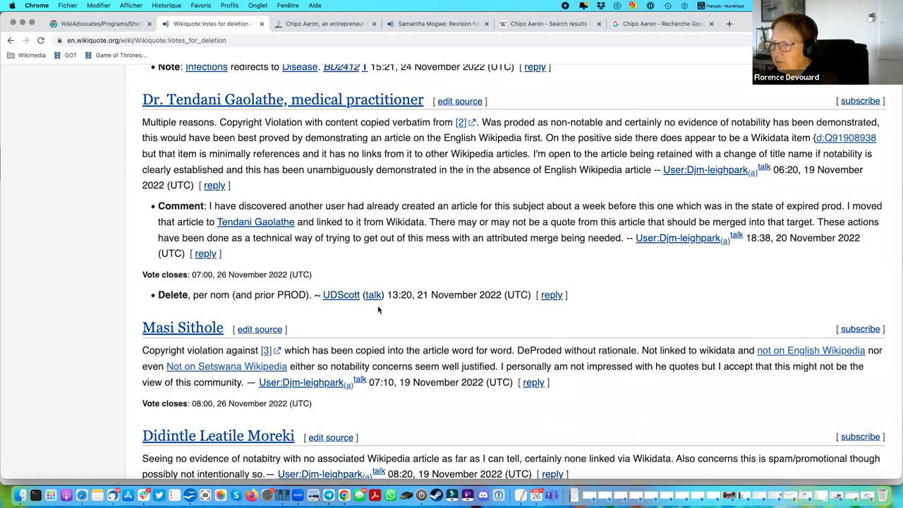
{"action": "scroll", "coordinate": [378, 309], "scroll_direction": "down", "scroll_amount": 2}
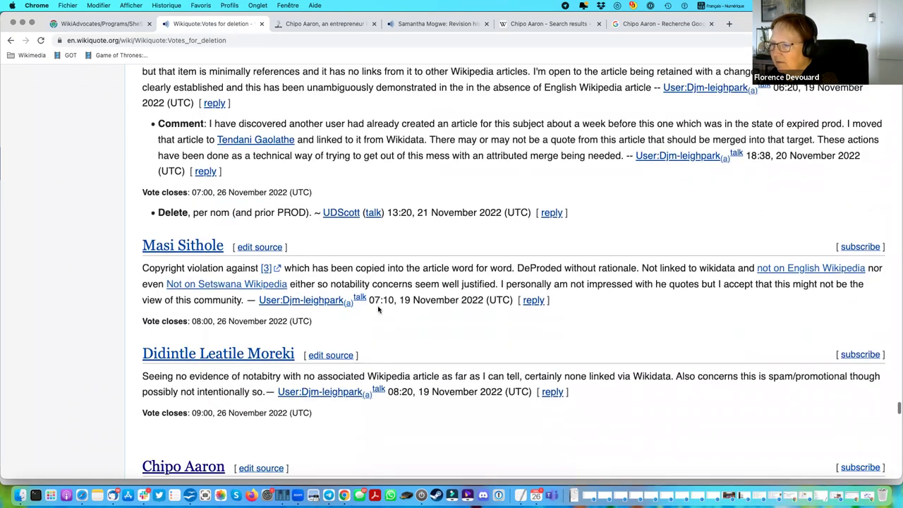
{"action": "scroll", "coordinate": [378, 309], "scroll_direction": "down", "scroll_amount": 1}
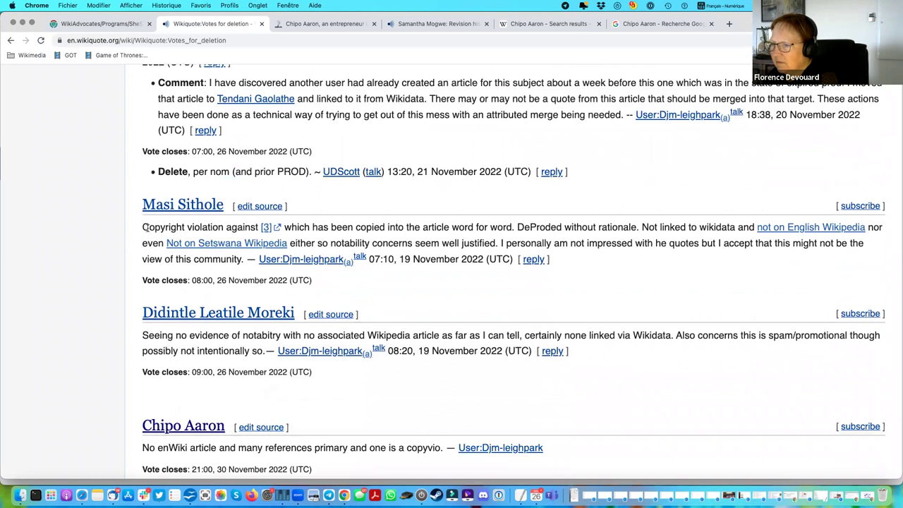
{"action": "left_click_drag", "start_coordinate": [144, 226], "coordinate": [444, 296]}
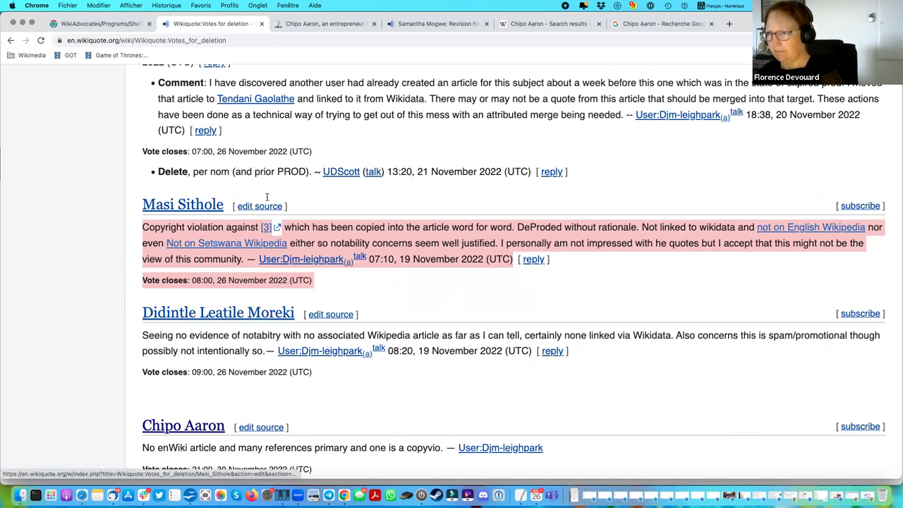
{"action": "left_click", "coordinate": [374, 24]}
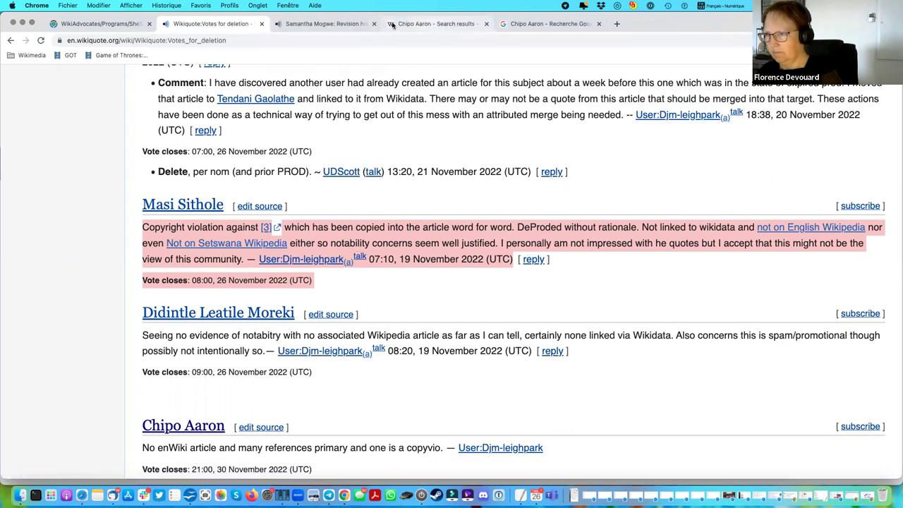
In the Samantha Mogwe tab, go through your contributions to the SheSaid campaign page.
{"action": "left_click", "coordinate": [344, 28]}
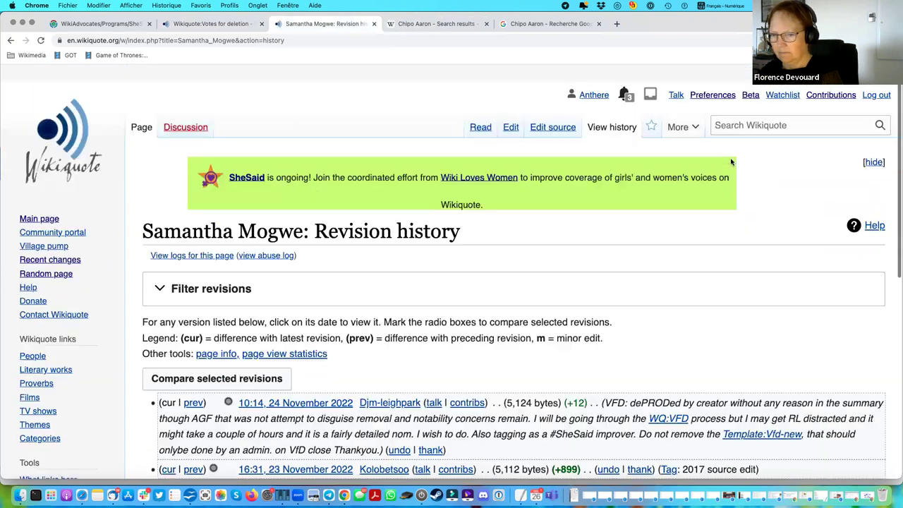
{"action": "left_click", "coordinate": [594, 78]}
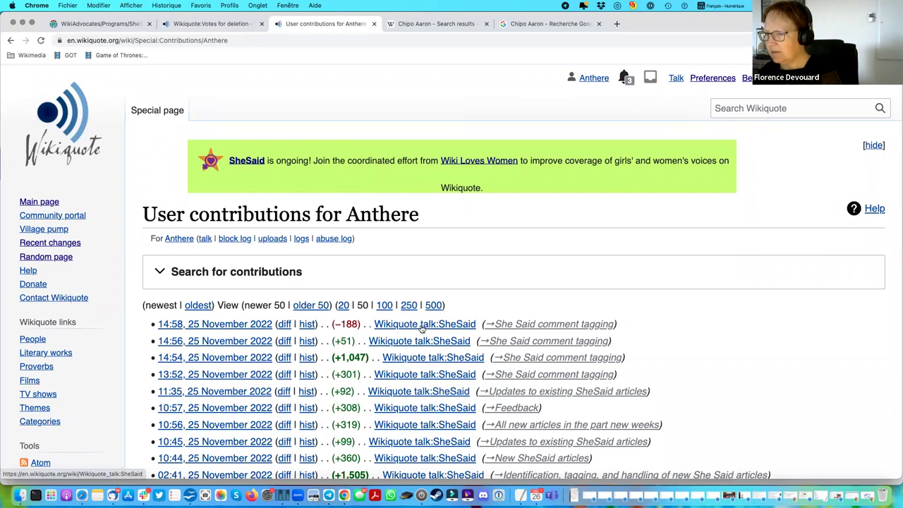
{"action": "left_click", "coordinate": [422, 326]}
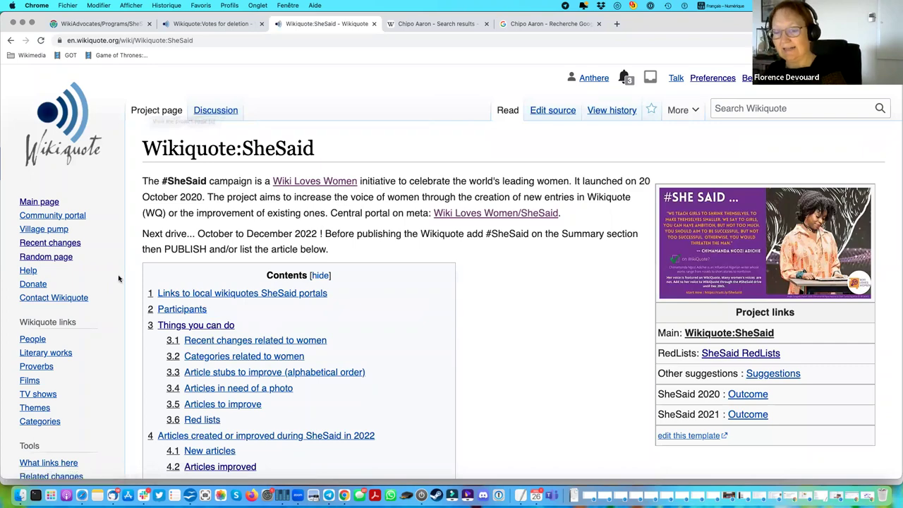
Review the SheSaid 2022 new and improved article lists, then bring the SheSaid Philippines page forward.
{"action": "scroll", "coordinate": [122, 252], "scroll_direction": "down", "scroll_amount": 5}
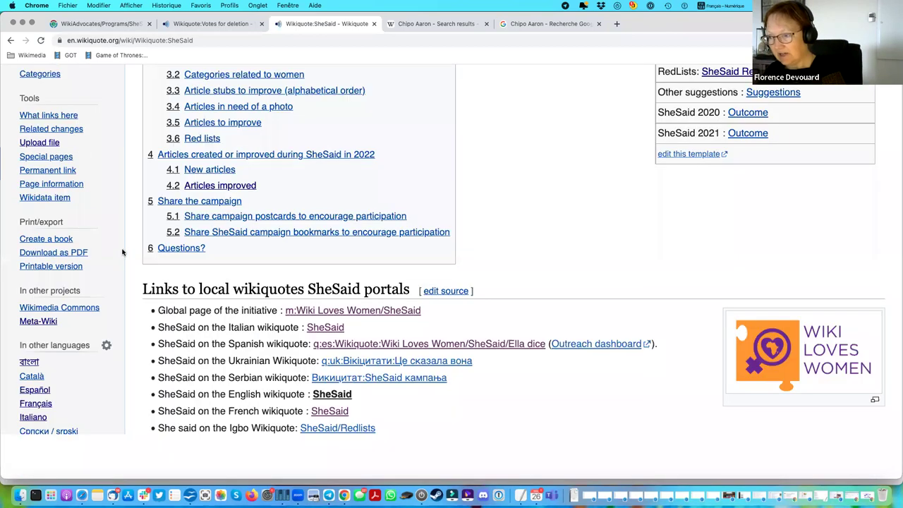
{"action": "scroll", "coordinate": [123, 252], "scroll_direction": "down", "scroll_amount": 10}
{"action": "scroll", "coordinate": [122, 252], "scroll_direction": "down", "scroll_amount": 15}
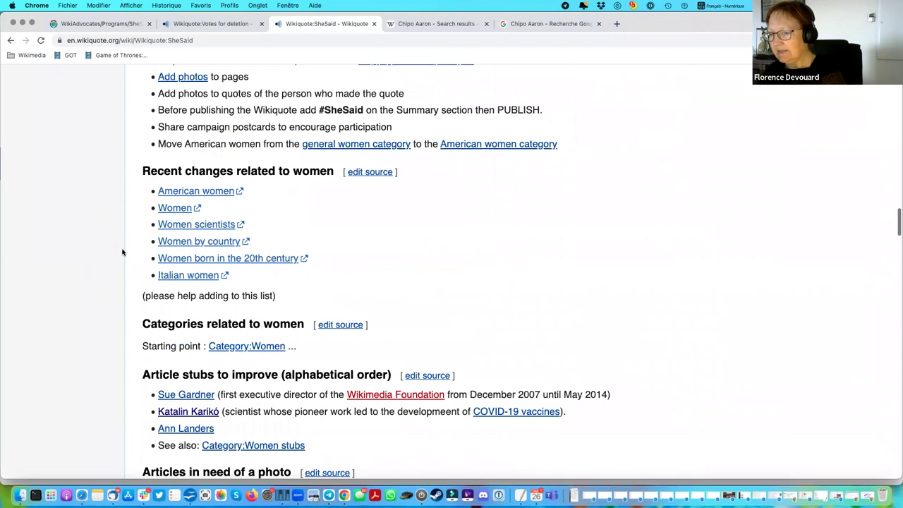
{"action": "scroll", "coordinate": [292, 272], "scroll_direction": "down", "scroll_amount": 1}
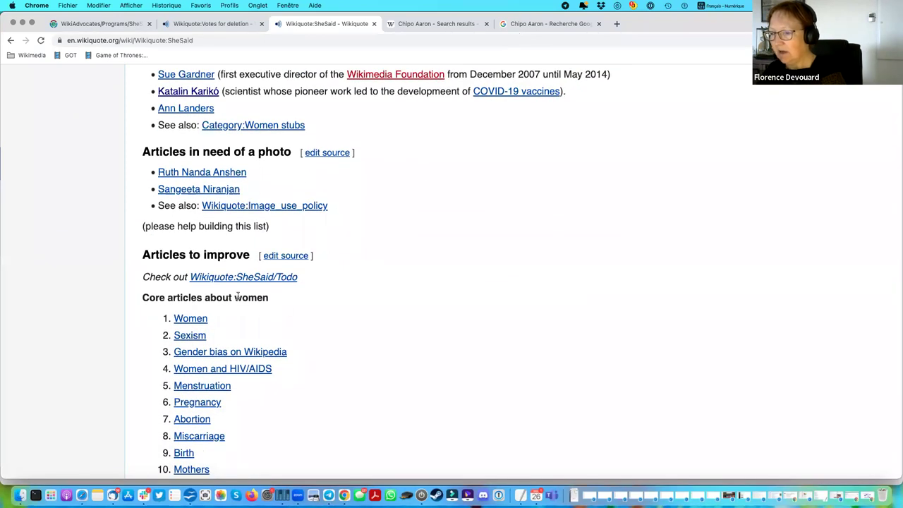
{"action": "scroll", "coordinate": [238, 296], "scroll_direction": "down", "scroll_amount": 10}
{"action": "scroll", "coordinate": [239, 298], "scroll_direction": "down", "scroll_amount": 10}
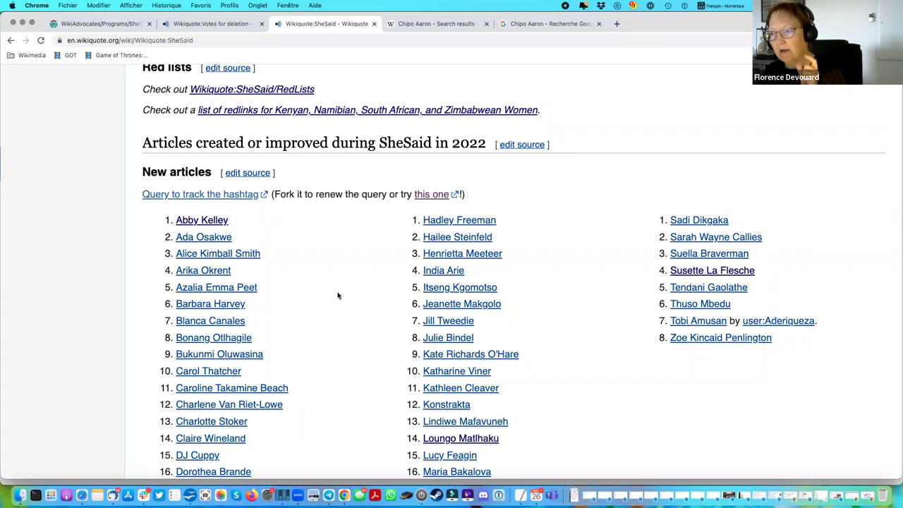
{"action": "scroll", "coordinate": [368, 308], "scroll_direction": "down", "scroll_amount": 1}
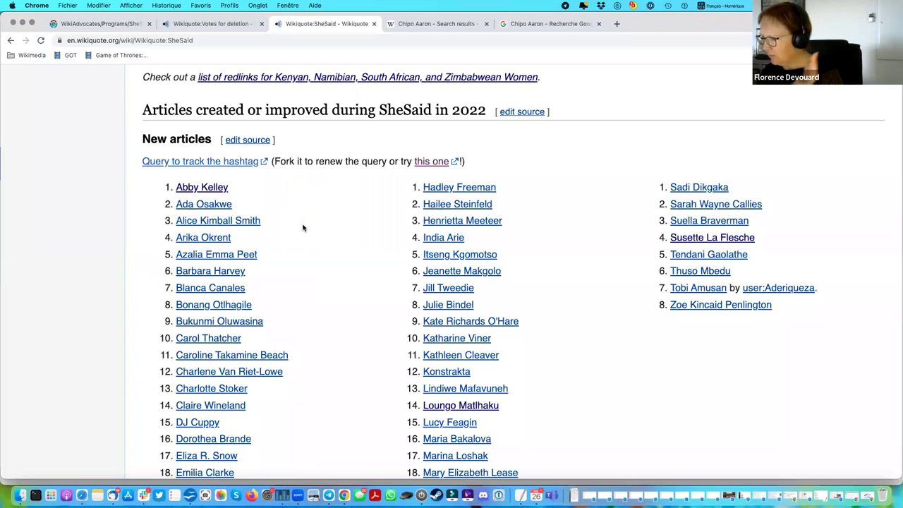
{"action": "scroll", "coordinate": [304, 228], "scroll_direction": "down", "scroll_amount": 1}
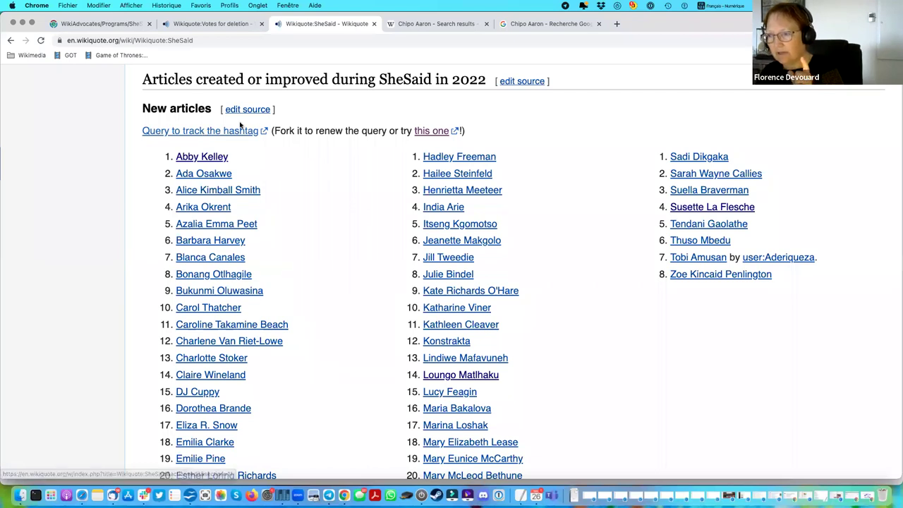
{"action": "scroll", "coordinate": [357, 244], "scroll_direction": "down", "scroll_amount": 10}
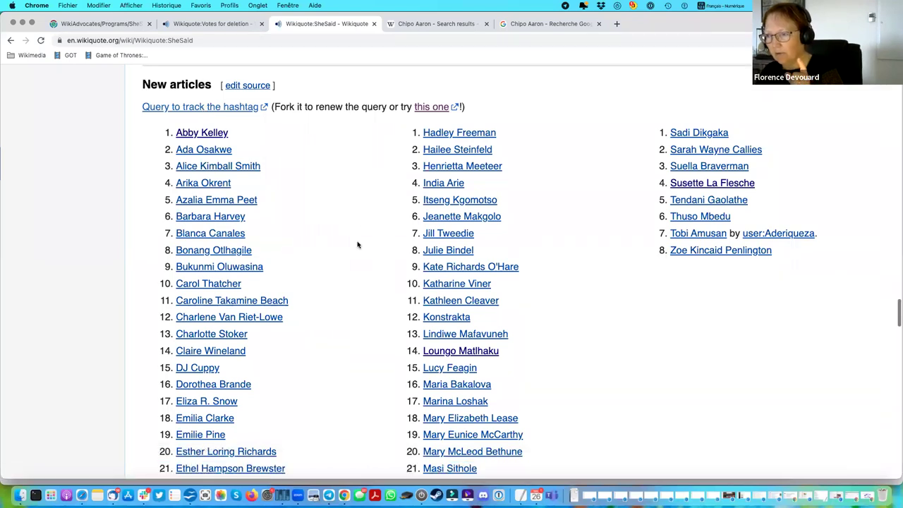
{"action": "scroll", "coordinate": [321, 222], "scroll_direction": "down", "scroll_amount": 9}
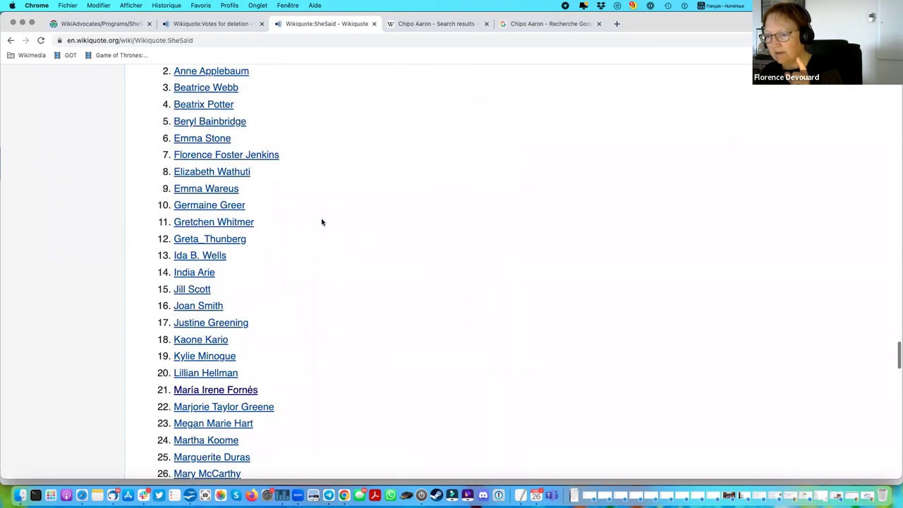
{"action": "scroll", "coordinate": [321, 221], "scroll_direction": "up", "scroll_amount": 18}
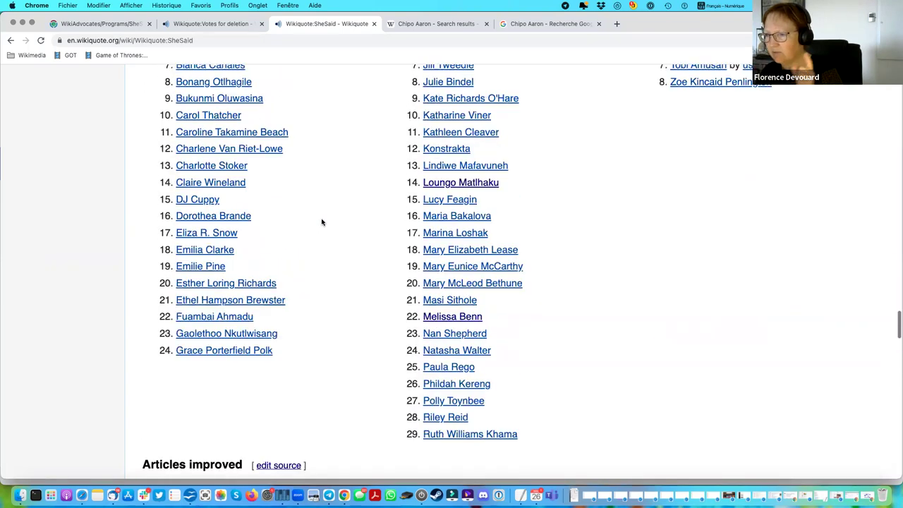
{"action": "scroll", "coordinate": [321, 221], "scroll_direction": "up", "scroll_amount": 3}
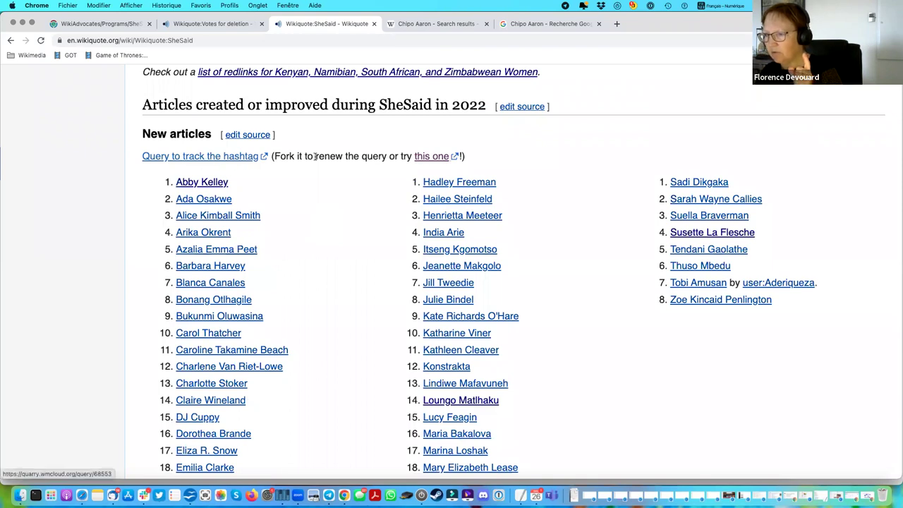
{"action": "left_click", "coordinate": [124, 24]}
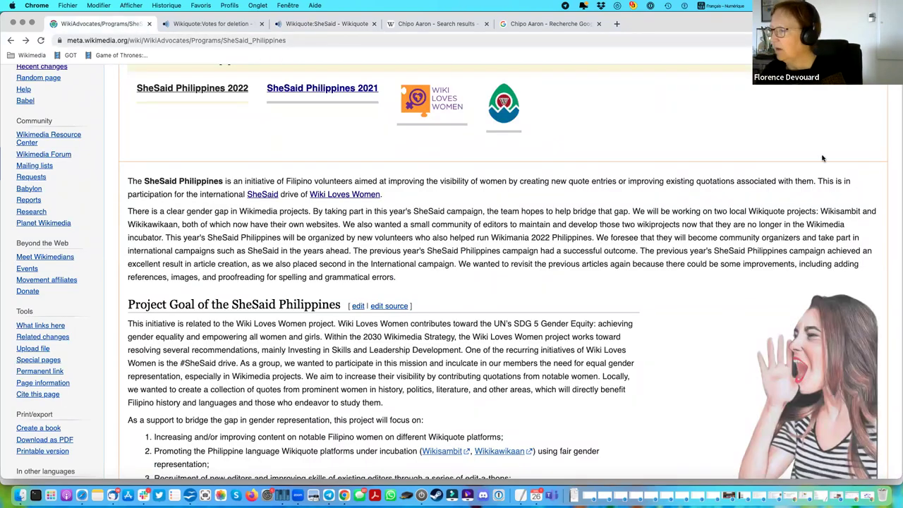
Reach the Wiki Loves Women/SheSaid/Resources and Tools page from the contributions list.
{"action": "scroll", "coordinate": [822, 158], "scroll_direction": "up", "scroll_amount": 3}
{"action": "left_click", "coordinate": [839, 76]}
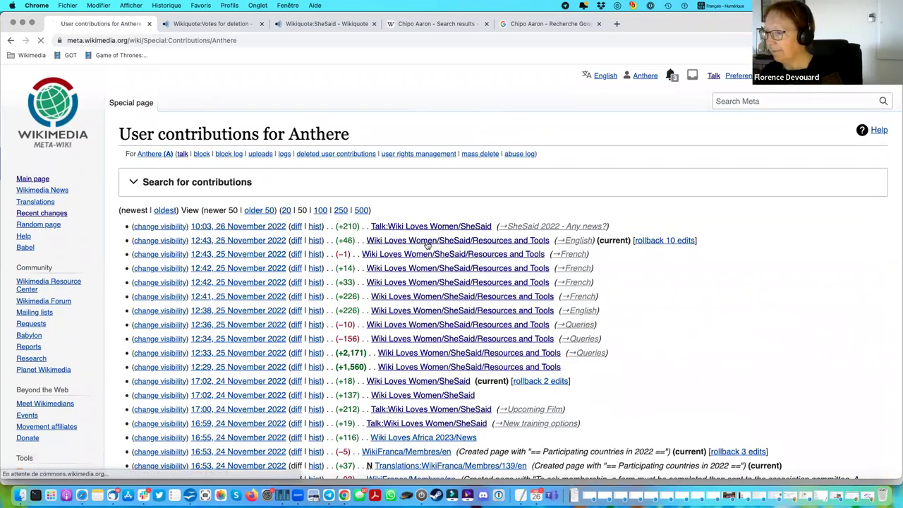
{"action": "left_click", "coordinate": [427, 242]}
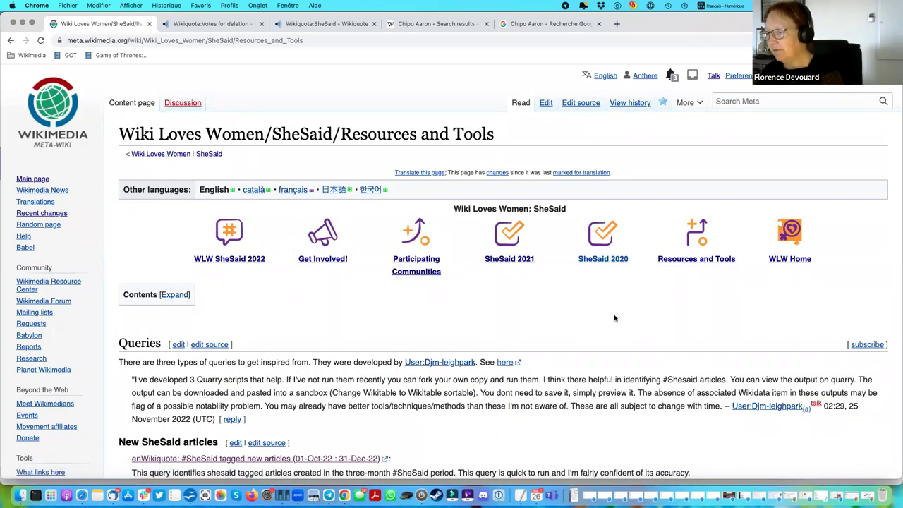
Reopen Resources and Tools in the reader's language, expand its contents and jump to Queries.
{"action": "left_click", "coordinate": [700, 261]}
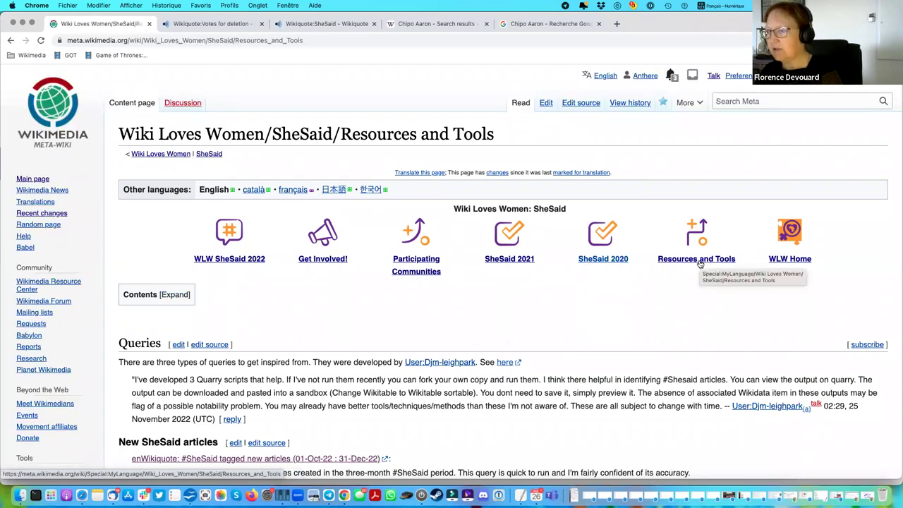
{"action": "scroll", "coordinate": [435, 346], "scroll_direction": "down", "scroll_amount": 3}
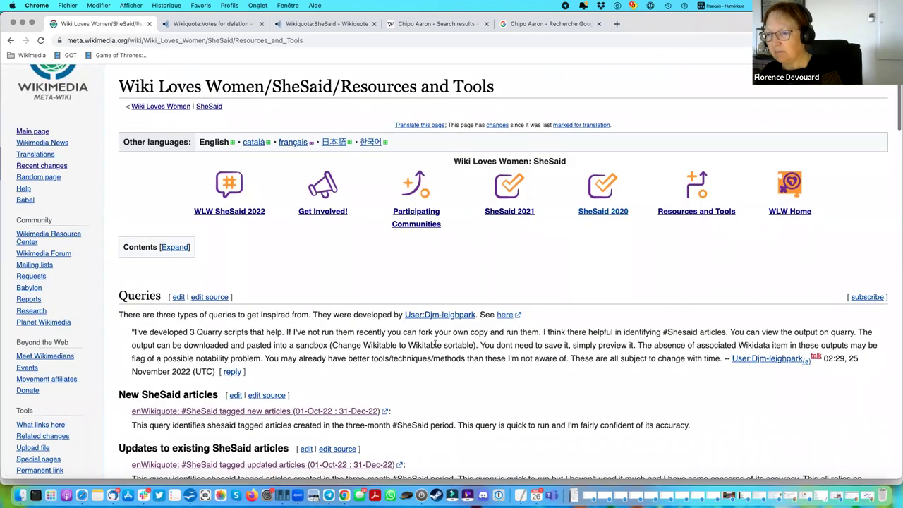
{"action": "left_click", "coordinate": [177, 178]}
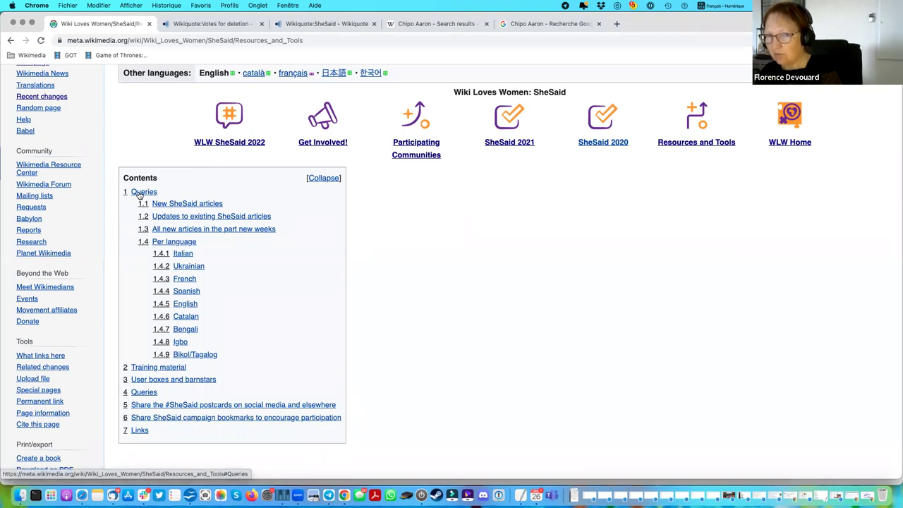
{"action": "left_click", "coordinate": [140, 193]}
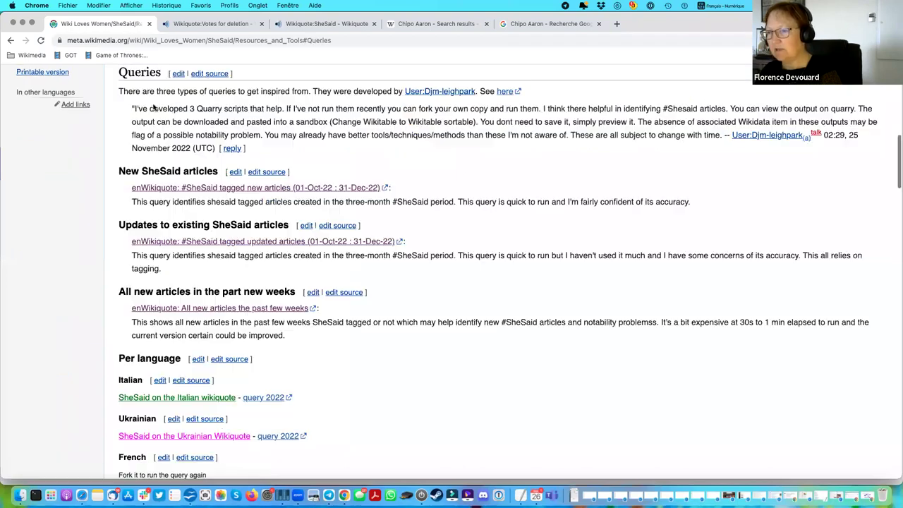
Scroll through the queries, postcards, bookmarks and Links sections to the page footer.
{"action": "scroll", "coordinate": [206, 129], "scroll_direction": "up", "scroll_amount": 10}
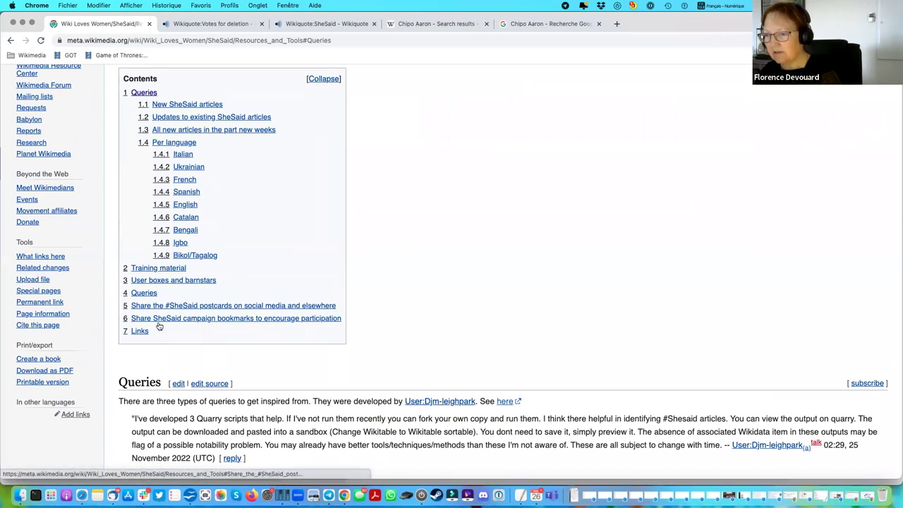
{"action": "scroll", "coordinate": [553, 360], "scroll_direction": "down", "scroll_amount": 20}
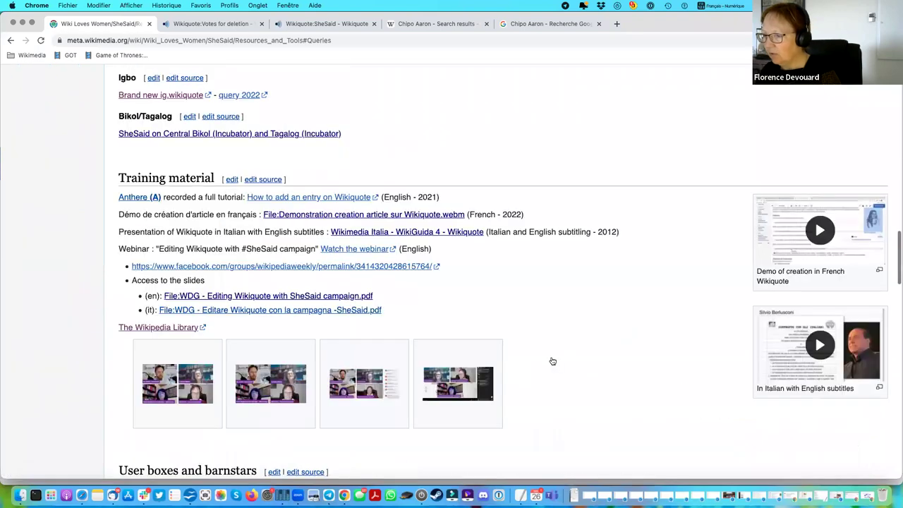
{"action": "scroll", "coordinate": [552, 361], "scroll_direction": "up", "scroll_amount": 5}
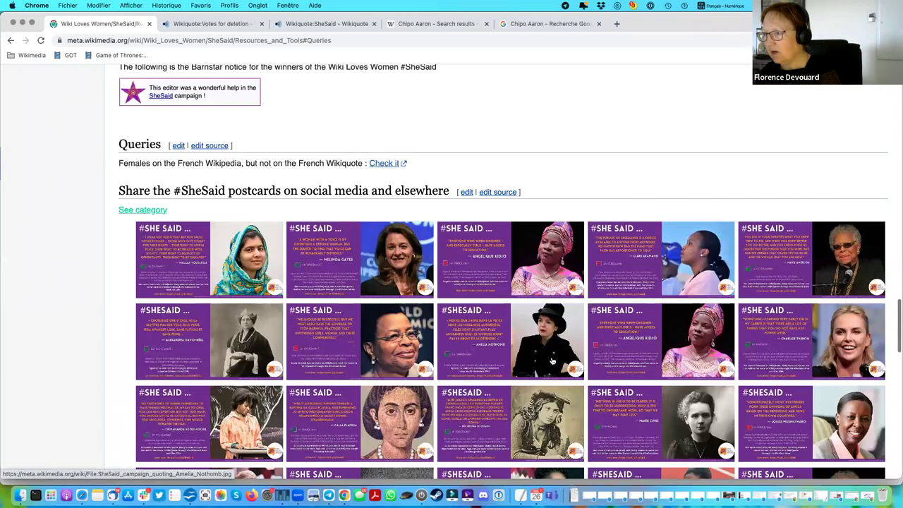
{"action": "scroll", "coordinate": [553, 361], "scroll_direction": "up", "scroll_amount": 1}
{"action": "scroll", "coordinate": [552, 361], "scroll_direction": "down", "scroll_amount": 5}
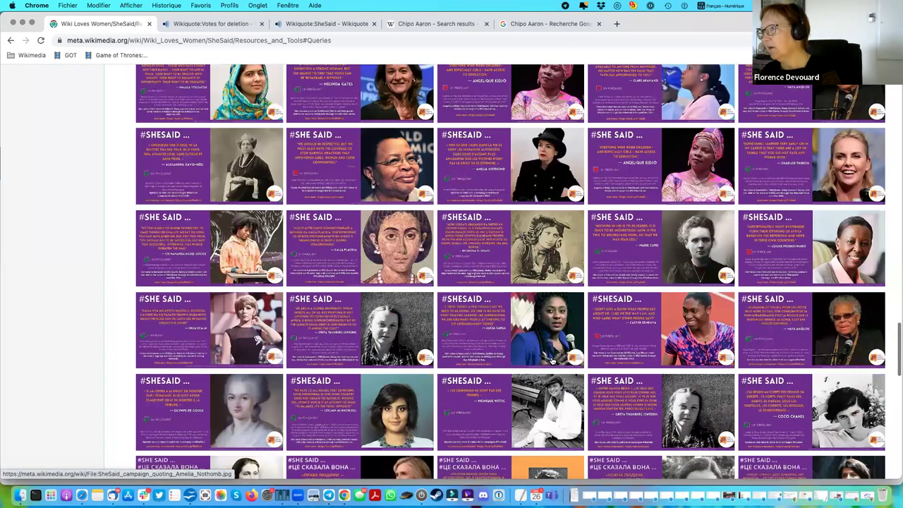
{"action": "scroll", "coordinate": [552, 361], "scroll_direction": "down", "scroll_amount": 5}
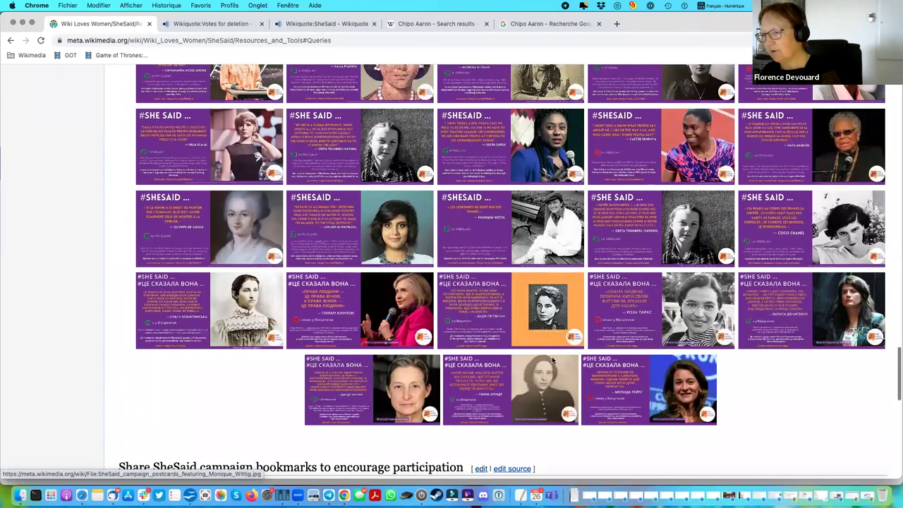
{"action": "scroll", "coordinate": [553, 361], "scroll_direction": "down", "scroll_amount": 8}
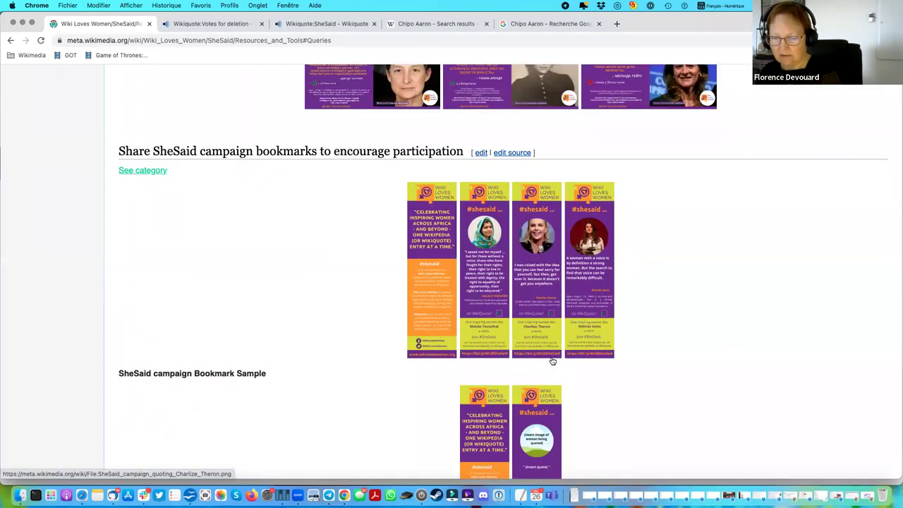
{"action": "scroll", "coordinate": [552, 362], "scroll_direction": "down", "scroll_amount": 3}
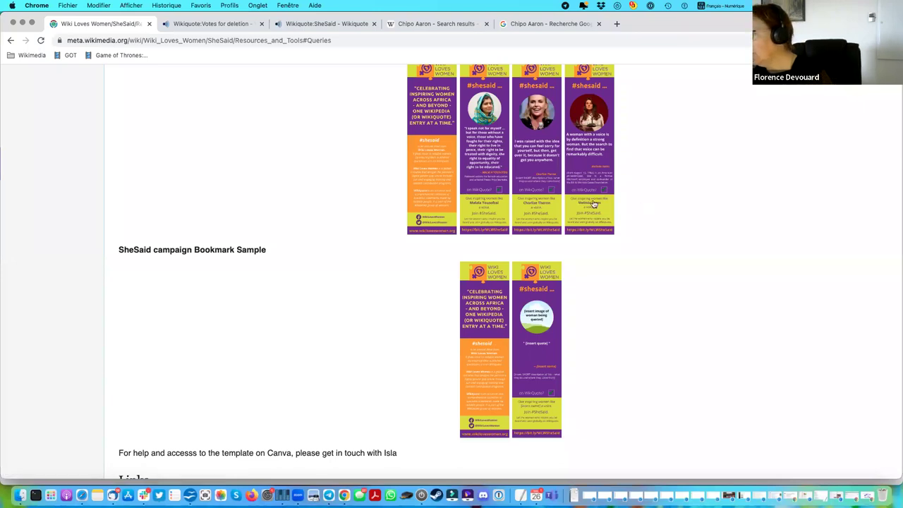
{"action": "scroll", "coordinate": [593, 204], "scroll_direction": "up", "scroll_amount": 3}
{"action": "scroll", "coordinate": [594, 204], "scroll_direction": "down", "scroll_amount": 7}
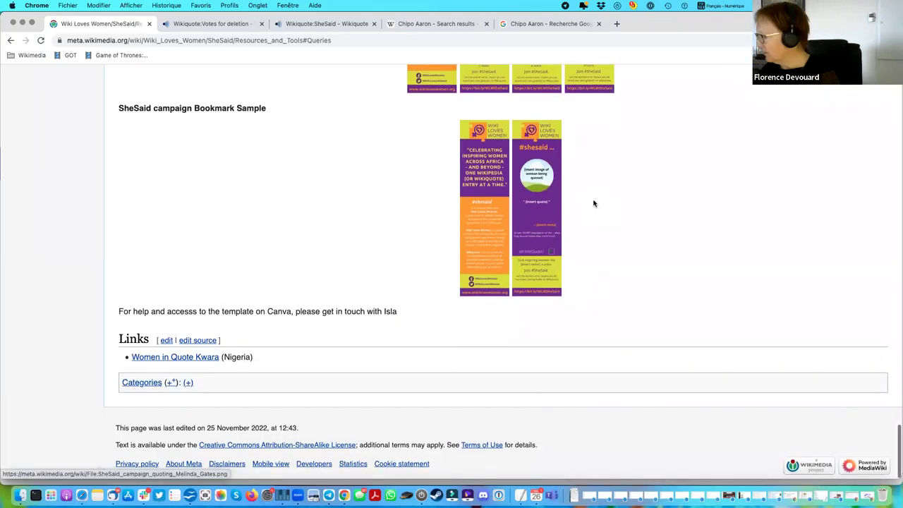
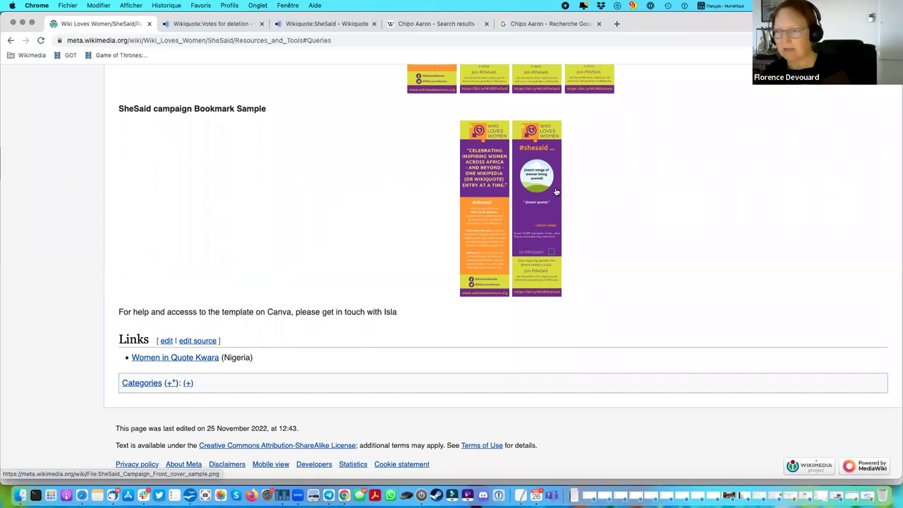
Scroll up to the page's Contents, then back down to the Queries section listing the three queries.
{"action": "scroll", "coordinate": [592, 206], "scroll_direction": "up", "scroll_amount": 3}
{"action": "scroll", "coordinate": [594, 207], "scroll_direction": "up", "scroll_amount": 3}
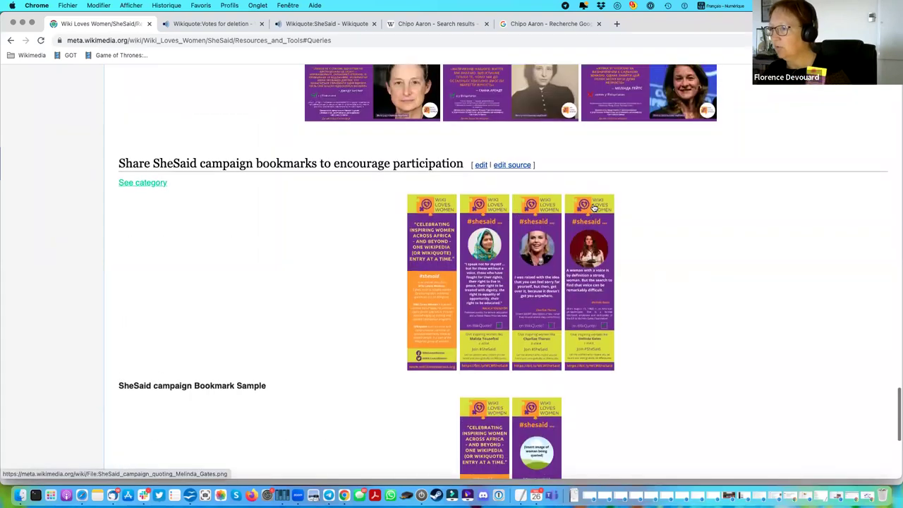
{"action": "scroll", "coordinate": [594, 206], "scroll_direction": "up", "scroll_amount": 3}
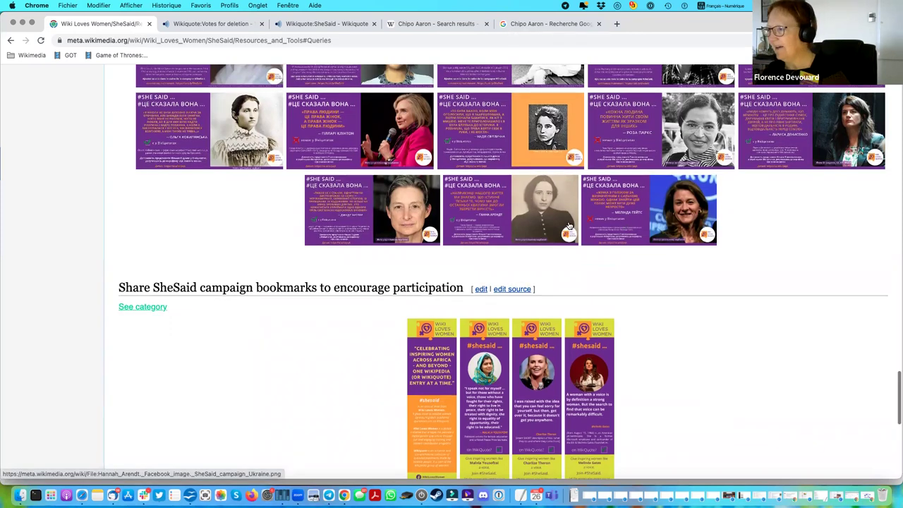
{"action": "scroll", "coordinate": [570, 226], "scroll_direction": "up", "scroll_amount": 2}
{"action": "scroll", "coordinate": [570, 225], "scroll_direction": "up", "scroll_amount": 20}
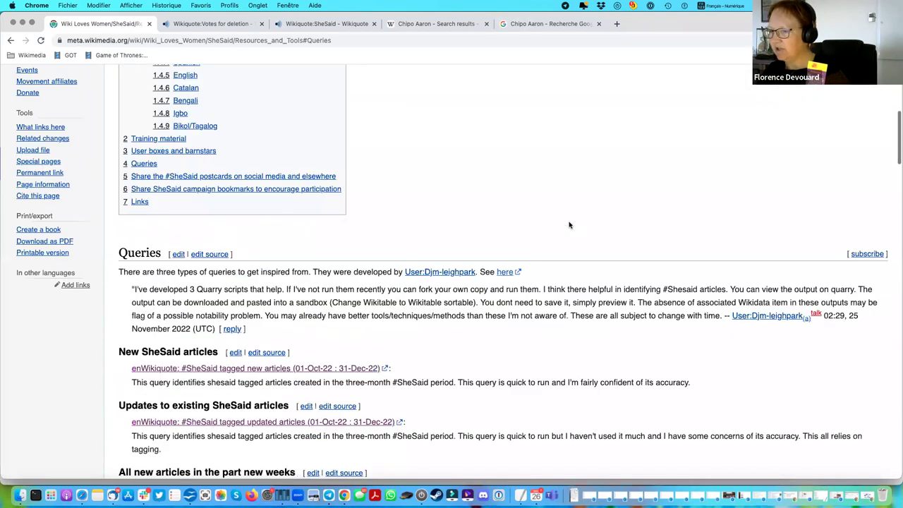
{"action": "scroll", "coordinate": [570, 225], "scroll_direction": "down", "scroll_amount": 3}
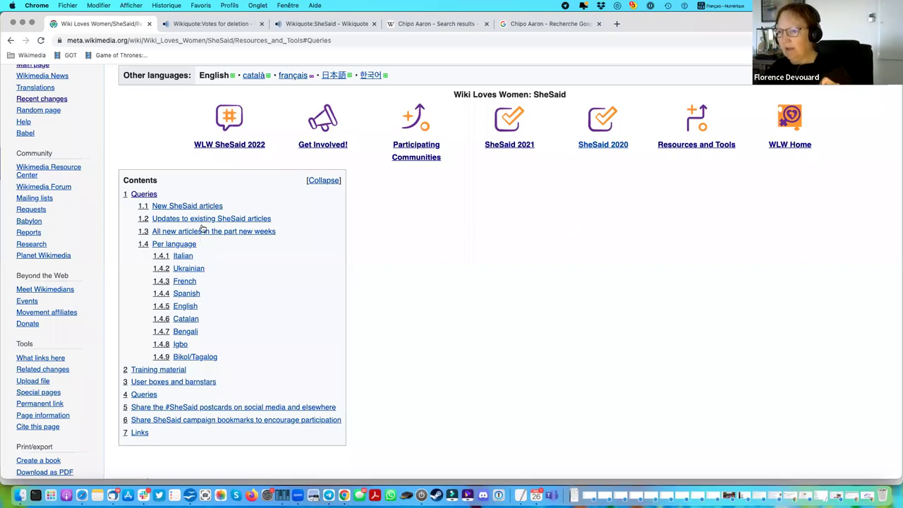
{"action": "scroll", "coordinate": [359, 315], "scroll_direction": "down", "scroll_amount": 10}
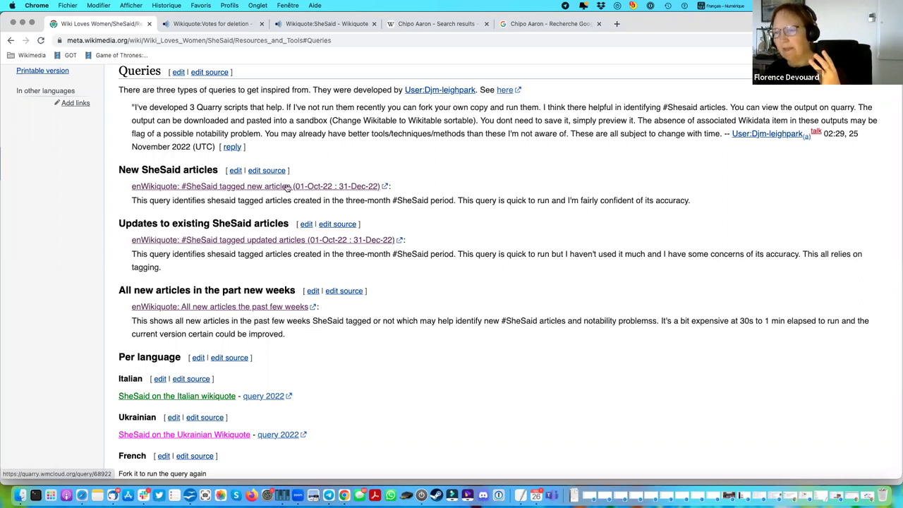
Open the enWikiquote new-articles query in a new tab and review its SQL, 66 rows and last-run time.
{"action": "right_click", "coordinate": [272, 188]}
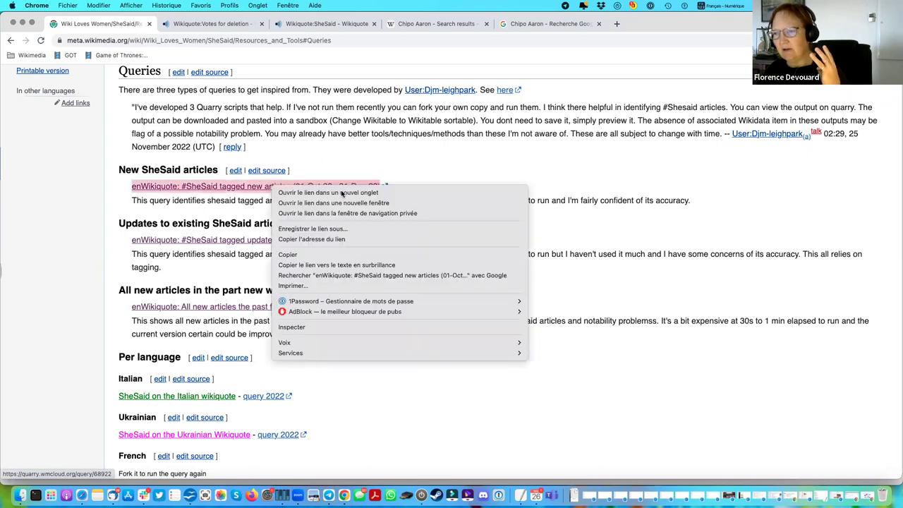
{"action": "left_click", "coordinate": [344, 194]}
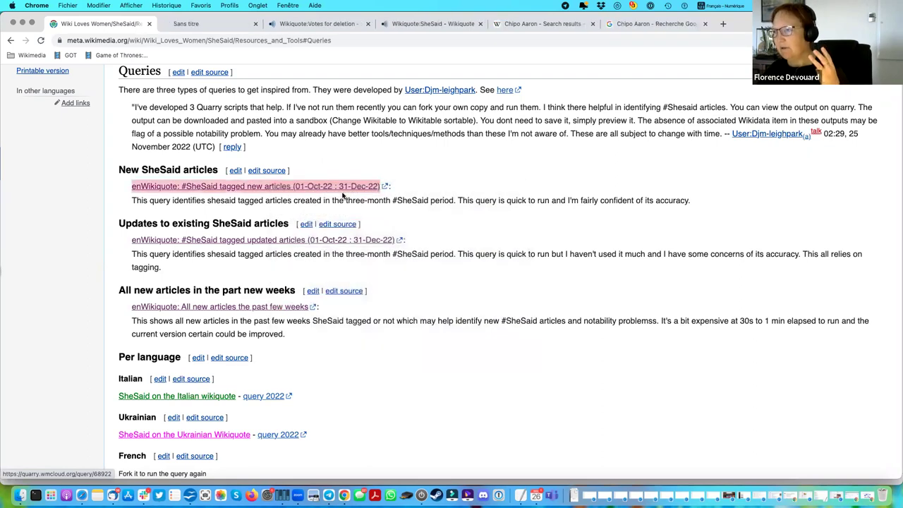
{"action": "left_click", "coordinate": [212, 24]}
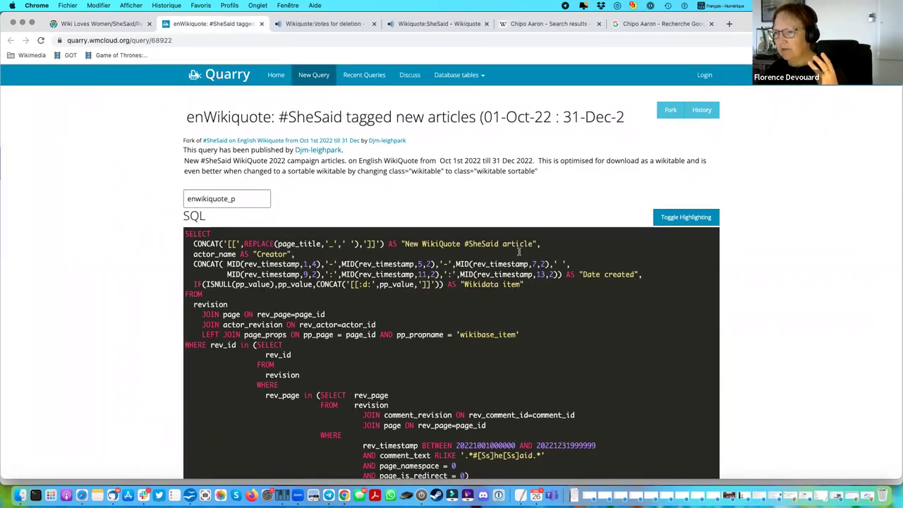
{"action": "scroll", "coordinate": [519, 251], "scroll_direction": "down", "scroll_amount": 5}
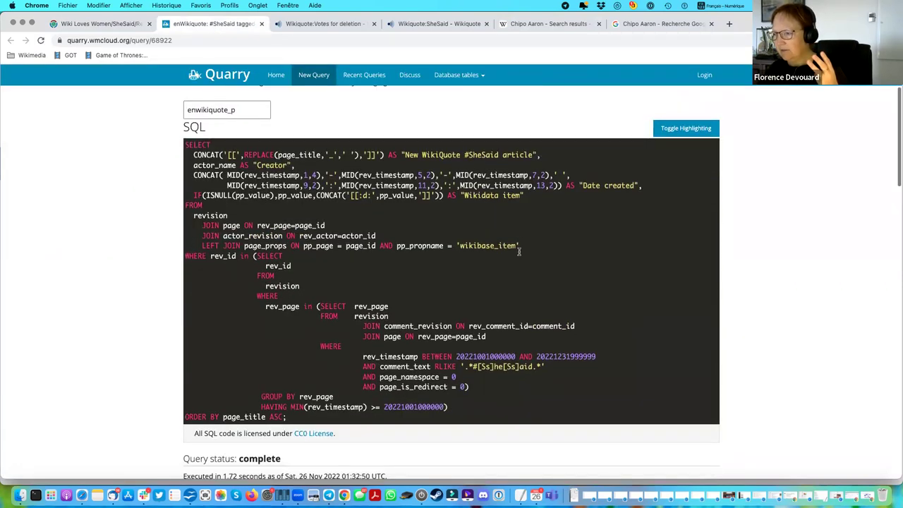
{"action": "scroll", "coordinate": [519, 251], "scroll_direction": "down", "scroll_amount": 2}
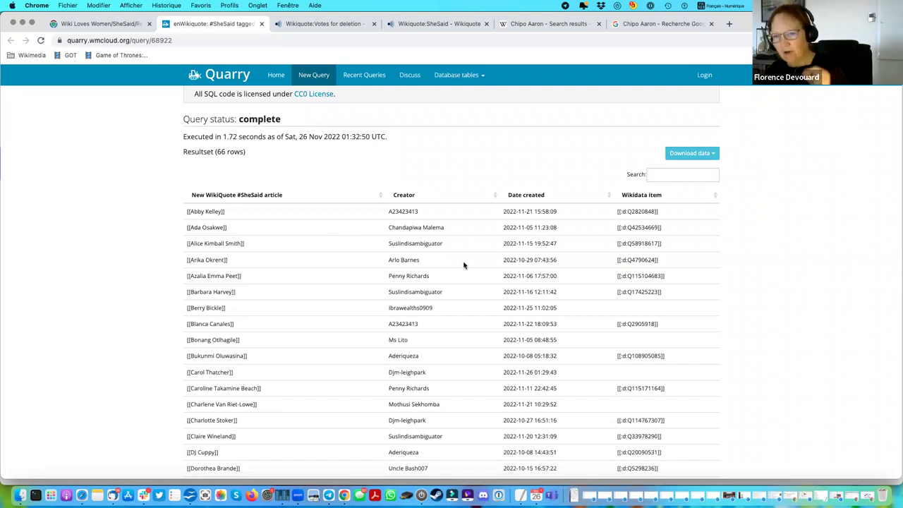
{"action": "scroll", "coordinate": [463, 265], "scroll_direction": "up", "scroll_amount": 2}
{"action": "scroll", "coordinate": [464, 265], "scroll_direction": "up", "scroll_amount": 4}
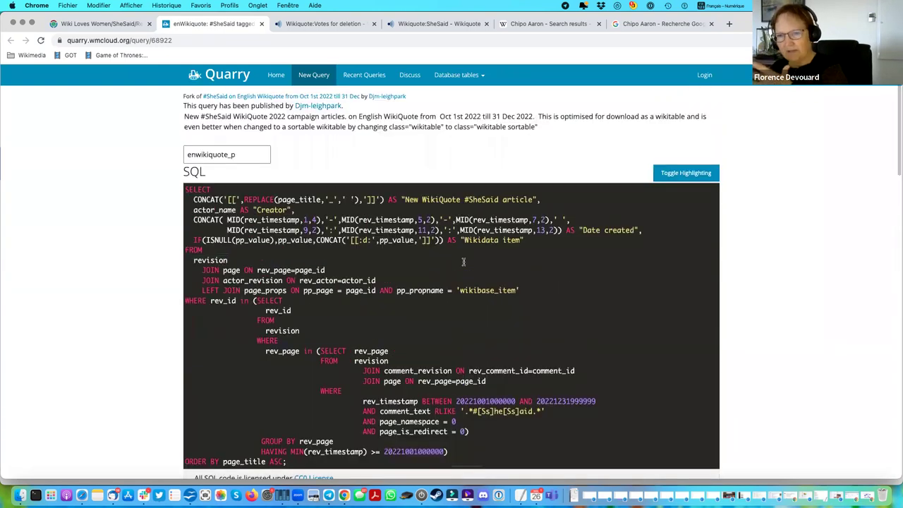
{"action": "scroll", "coordinate": [464, 263], "scroll_direction": "up", "scroll_amount": 1}
{"action": "scroll", "coordinate": [463, 261], "scroll_direction": "down", "scroll_amount": 4}
{"action": "scroll", "coordinate": [463, 260], "scroll_direction": "down", "scroll_amount": 2}
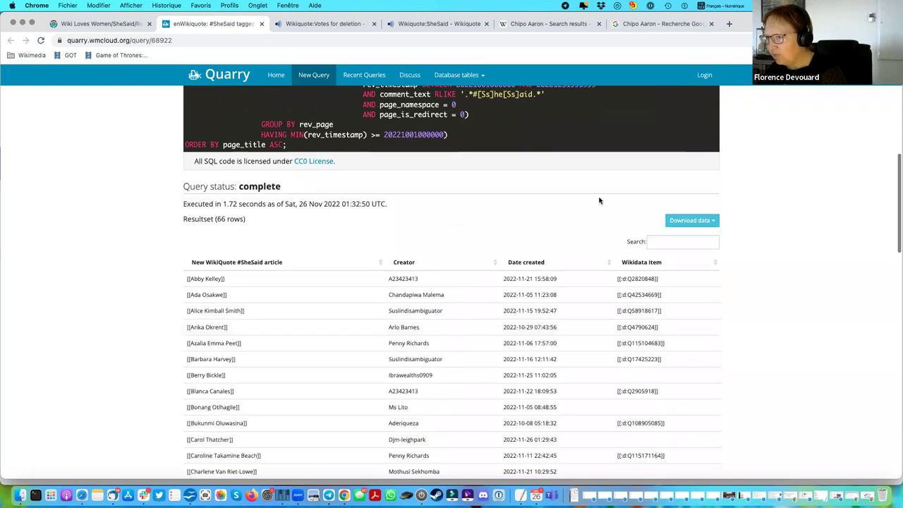
{"action": "scroll", "coordinate": [640, 214], "scroll_direction": "up", "scroll_amount": 6}
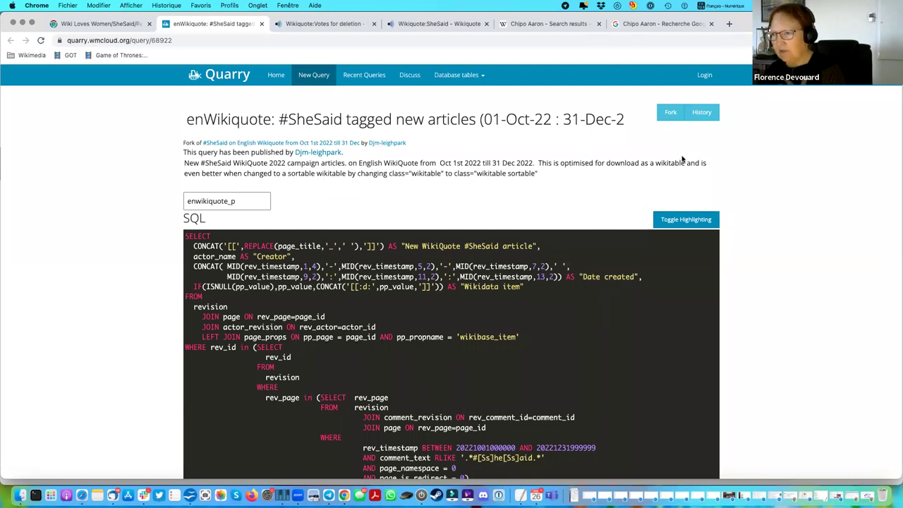
{"action": "scroll", "coordinate": [497, 177], "scroll_direction": "down", "scroll_amount": 5}
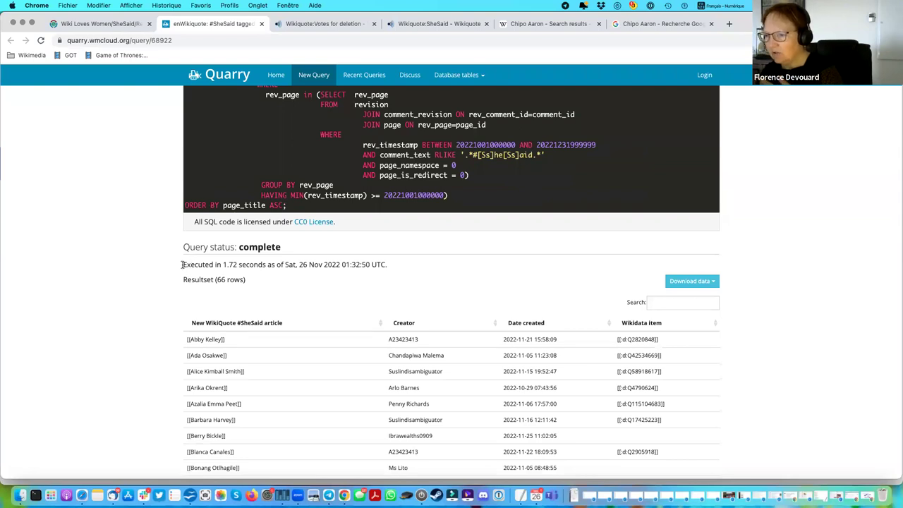
{"action": "left_click_drag", "start_coordinate": [184, 264], "coordinate": [397, 272]}
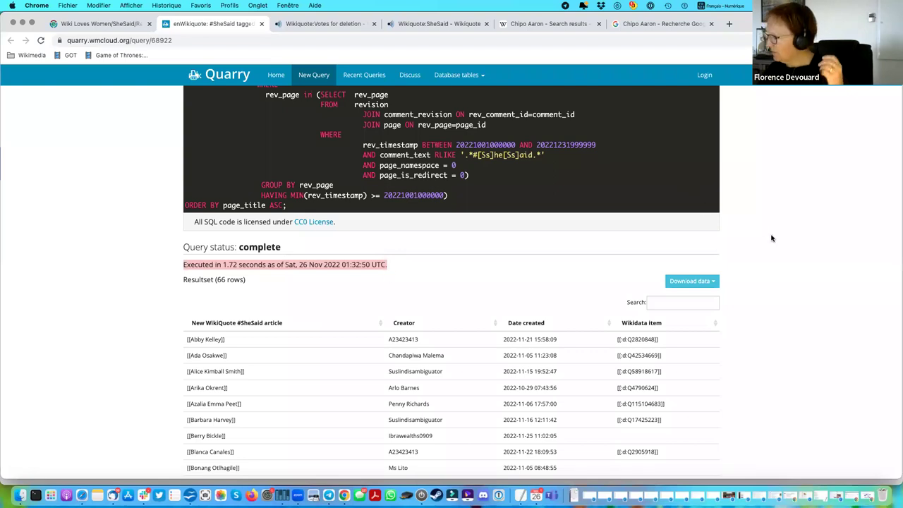
Highlight the query's web address, publisher and description, then return to the Resources and Tools page.
{"action": "scroll", "coordinate": [772, 238], "scroll_direction": "up", "scroll_amount": 10}
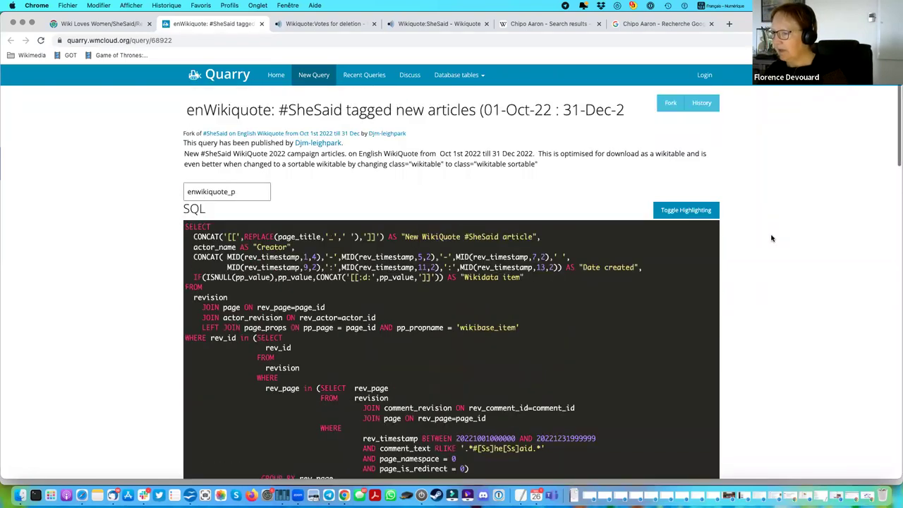
{"action": "left_click", "coordinate": [169, 40]}
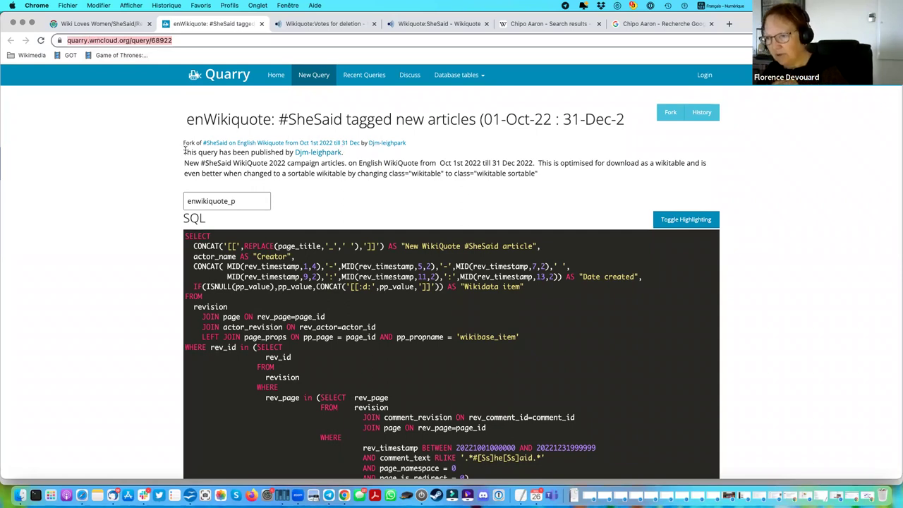
{"action": "left_click_drag", "start_coordinate": [185, 150], "coordinate": [441, 209]}
{"action": "left_click", "coordinate": [321, 159]}
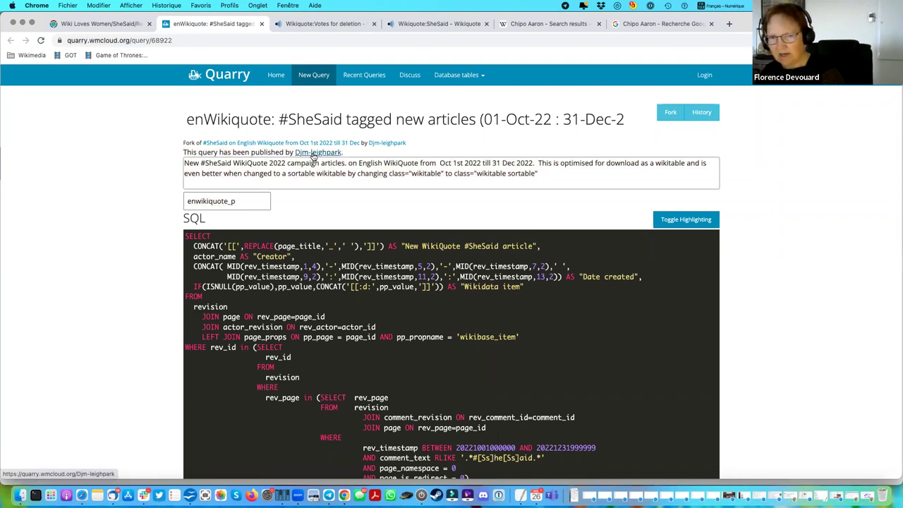
{"action": "scroll", "coordinate": [632, 178], "scroll_direction": "down", "scroll_amount": 3}
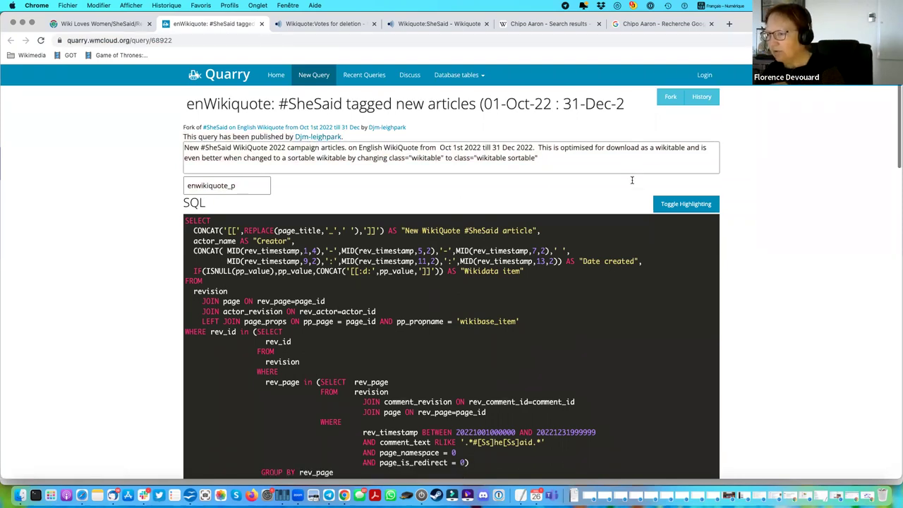
{"action": "scroll", "coordinate": [706, 290], "scroll_direction": "down", "scroll_amount": 2}
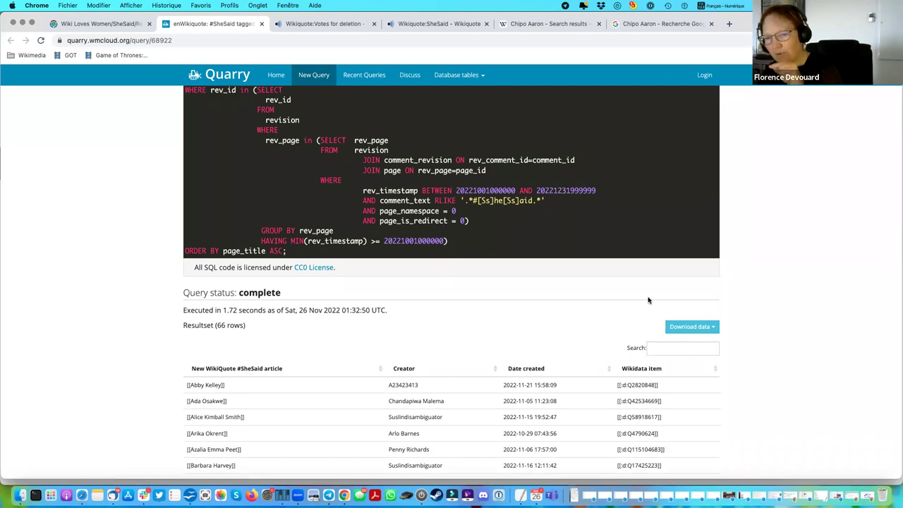
{"action": "left_click", "coordinate": [95, 24]}
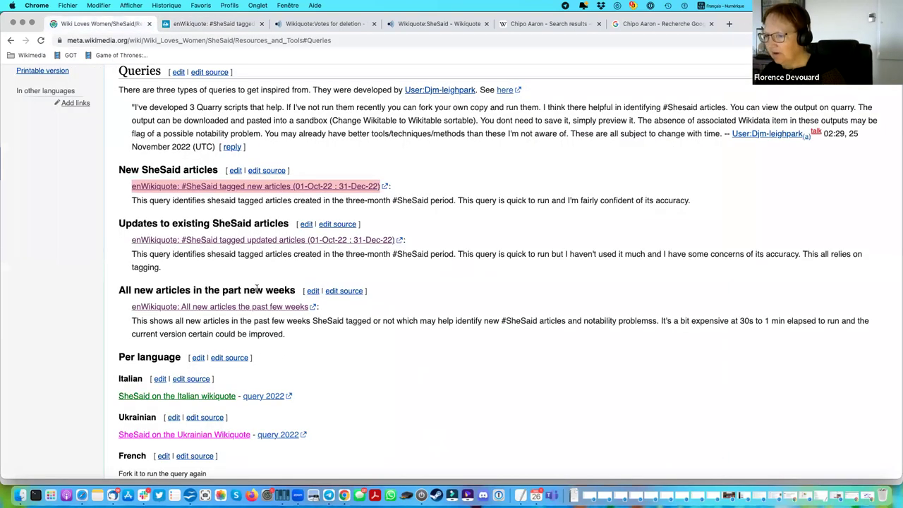
Open the French query 69223 from Per language in a new tab and view it.
{"action": "scroll", "coordinate": [257, 288], "scroll_direction": "down", "scroll_amount": 4}
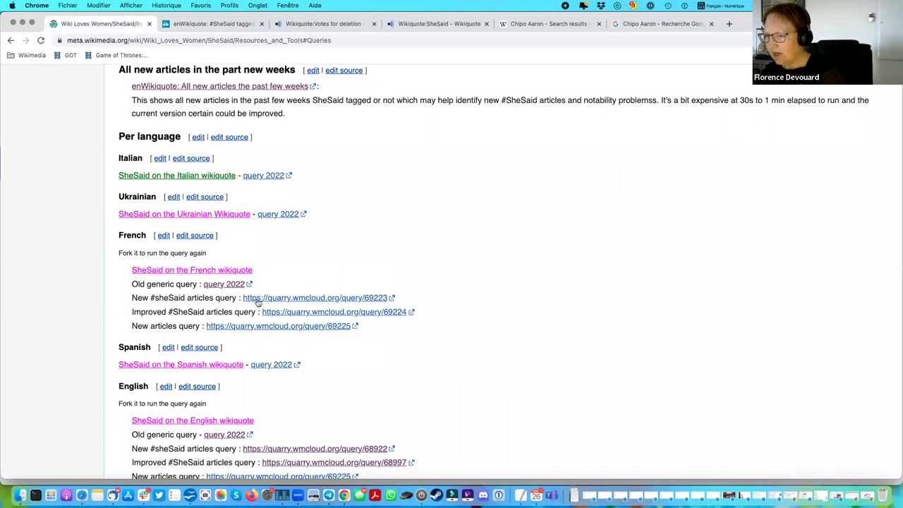
{"action": "right_click", "coordinate": [282, 300]}
{"action": "left_click", "coordinate": [226, 61]}
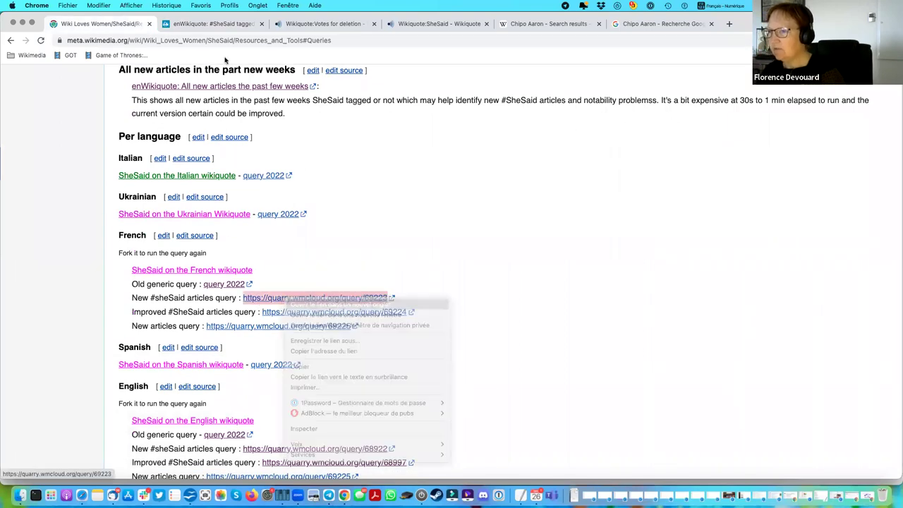
{"action": "left_click", "coordinate": [331, 26]}
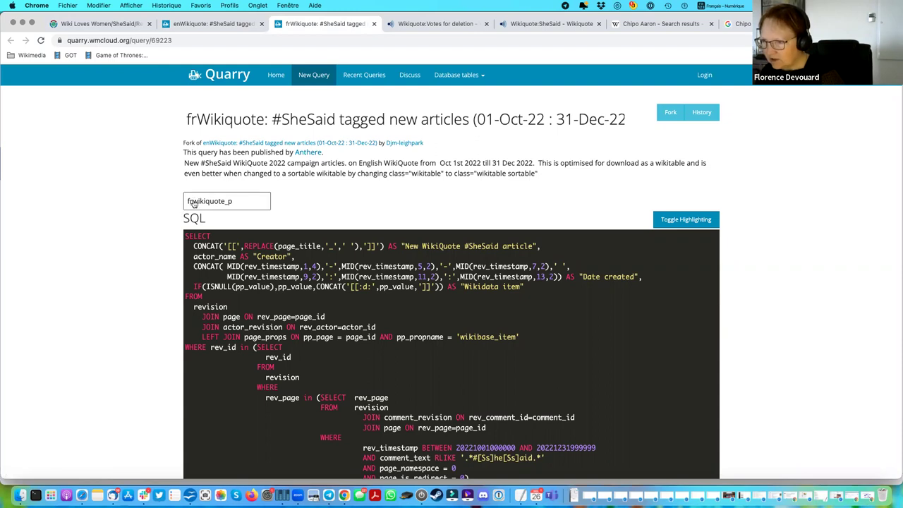
Highlight the fr prefix in the query title and the frwikiquote_p database name.
{"action": "left_click_drag", "start_coordinate": [198, 120], "coordinate": [187, 120]}
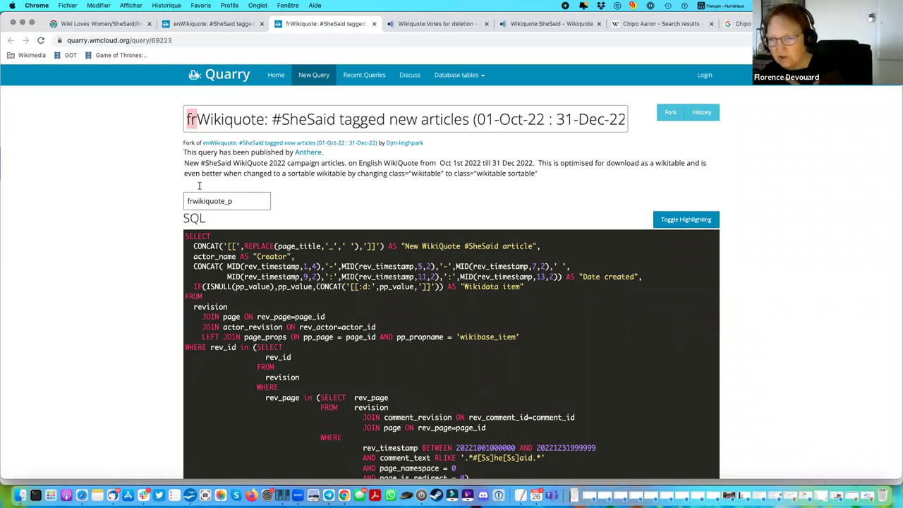
{"action": "left_click_drag", "start_coordinate": [237, 202], "coordinate": [185, 202]}
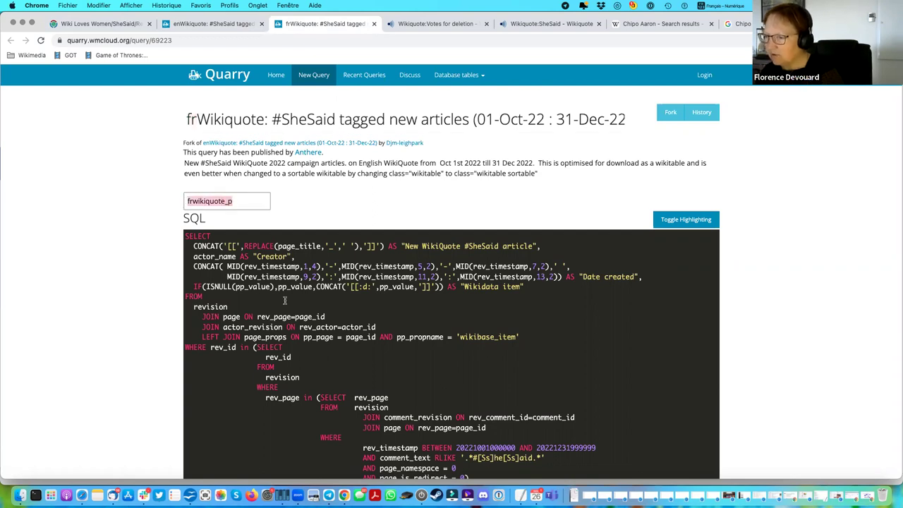
{"action": "left_click", "coordinate": [195, 200]}
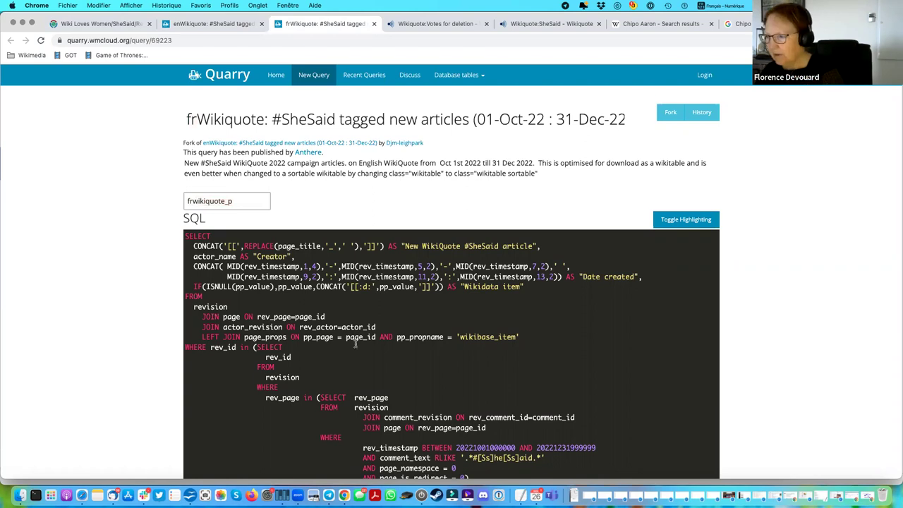
Scroll through the 32 French result rows and highlight when the query ran.
{"action": "scroll", "coordinate": [427, 282], "scroll_direction": "down", "scroll_amount": 3}
{"action": "scroll", "coordinate": [311, 233], "scroll_direction": "up", "scroll_amount": 2}
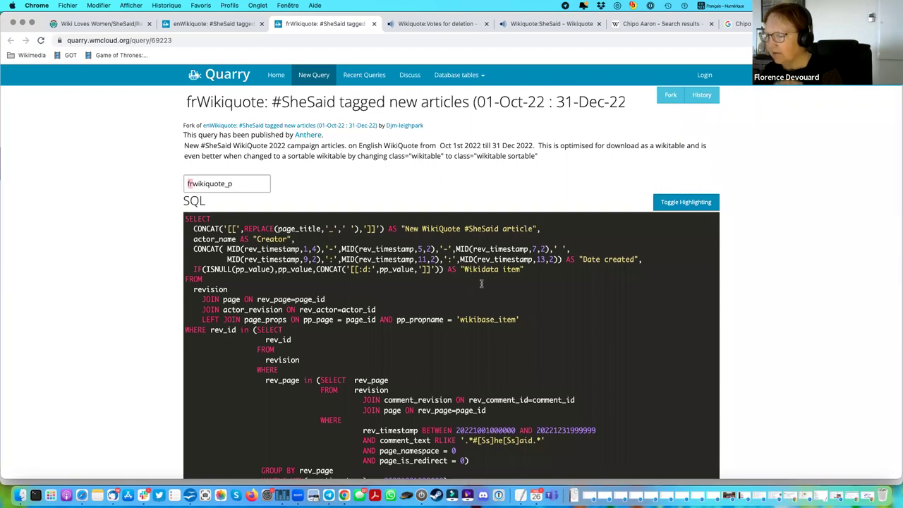
{"action": "scroll", "coordinate": [481, 283], "scroll_direction": "down", "scroll_amount": 3}
{"action": "scroll", "coordinate": [481, 283], "scroll_direction": "down", "scroll_amount": 3}
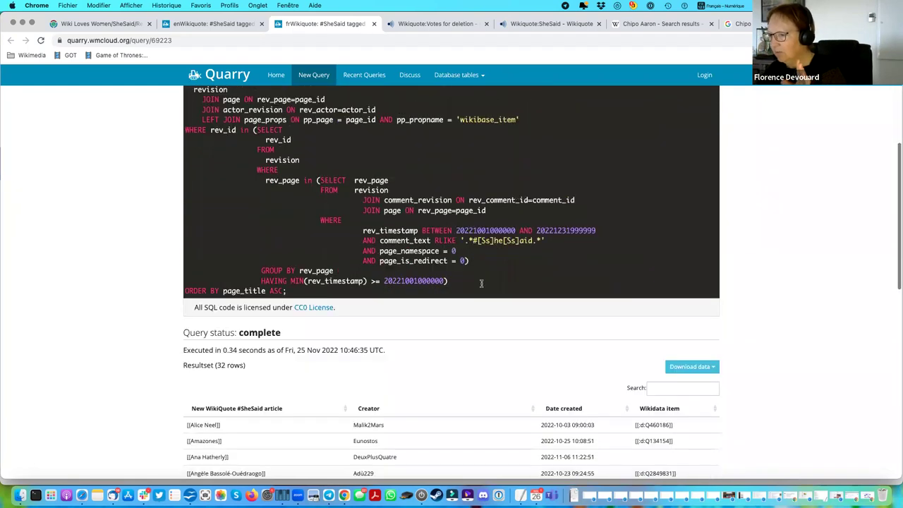
{"action": "scroll", "coordinate": [481, 283], "scroll_direction": "up", "scroll_amount": 6}
{"action": "scroll", "coordinate": [481, 282], "scroll_direction": "down", "scroll_amount": 10}
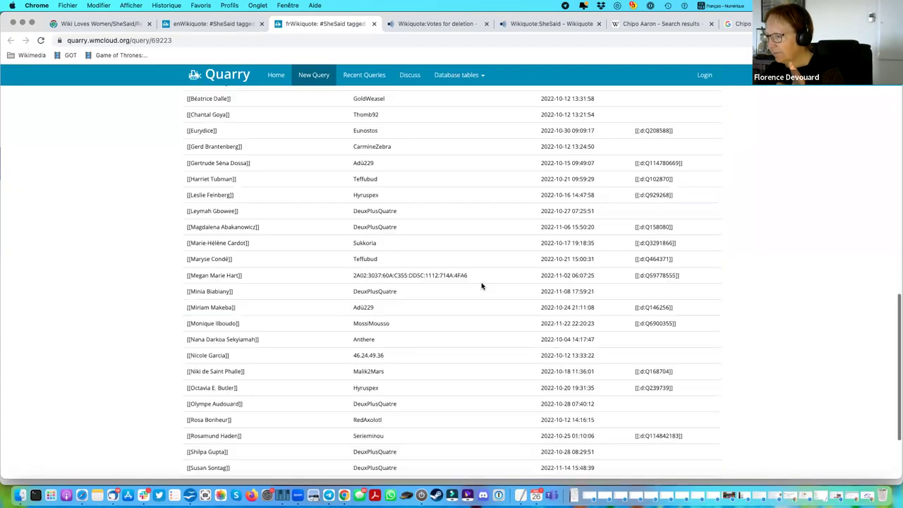
{"action": "scroll", "coordinate": [482, 285], "scroll_direction": "up", "scroll_amount": 2}
{"action": "scroll", "coordinate": [482, 285], "scroll_direction": "up", "scroll_amount": 1}
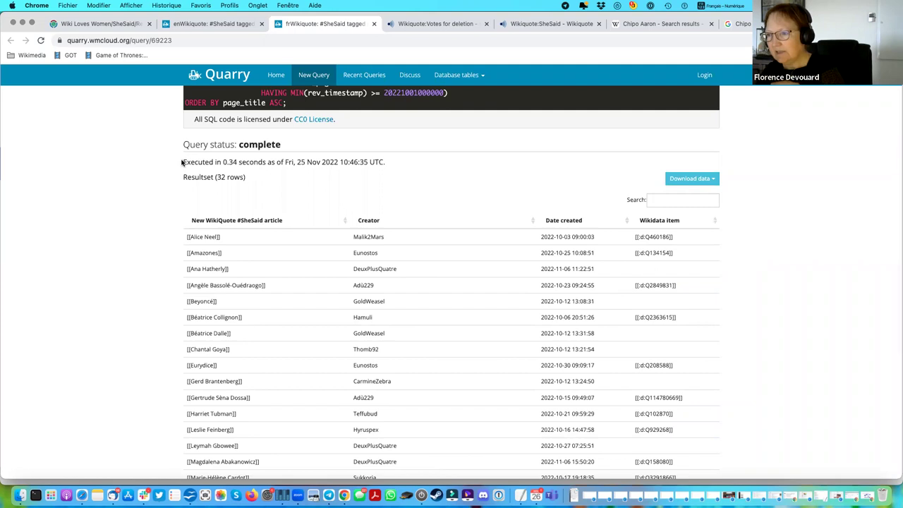
{"action": "left_click_drag", "start_coordinate": [183, 162], "coordinate": [394, 165]}
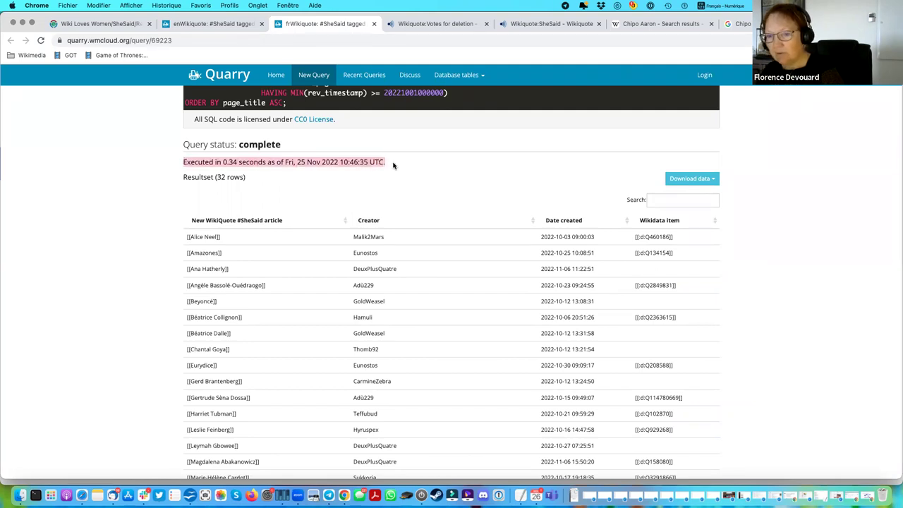
{"action": "scroll", "coordinate": [552, 244], "scroll_direction": "up", "scroll_amount": 10}
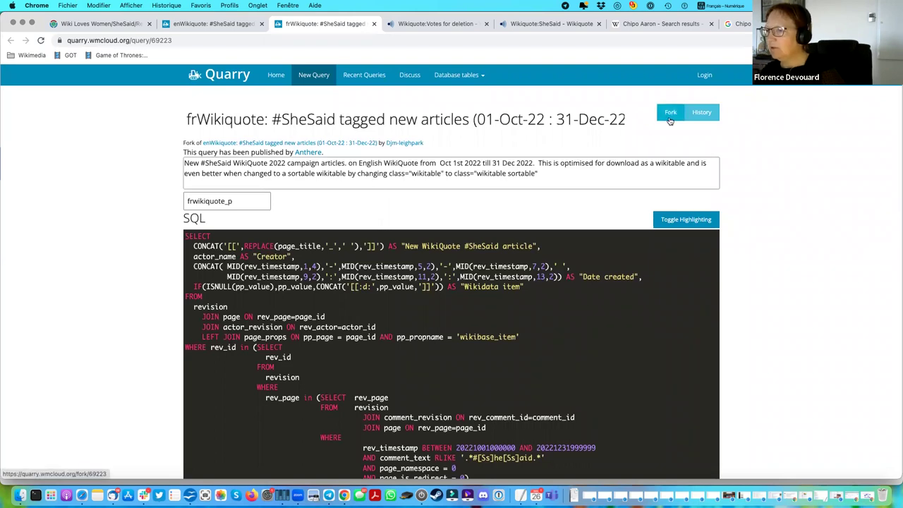
Fork the enWikiquote #SheSaid tagged new articles query into a new editable draft.
{"action": "left_click", "coordinate": [223, 26]}
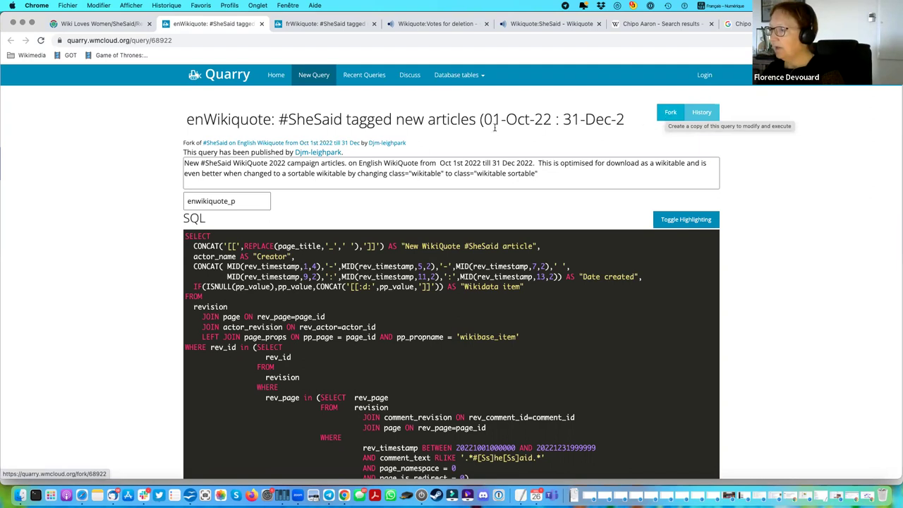
{"action": "left_click", "coordinate": [671, 114]}
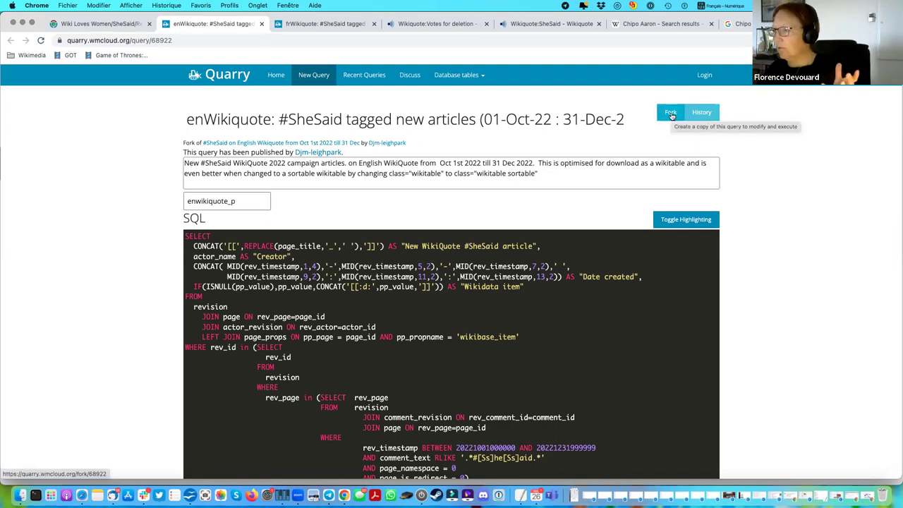
{"action": "left_click", "coordinate": [671, 114]}
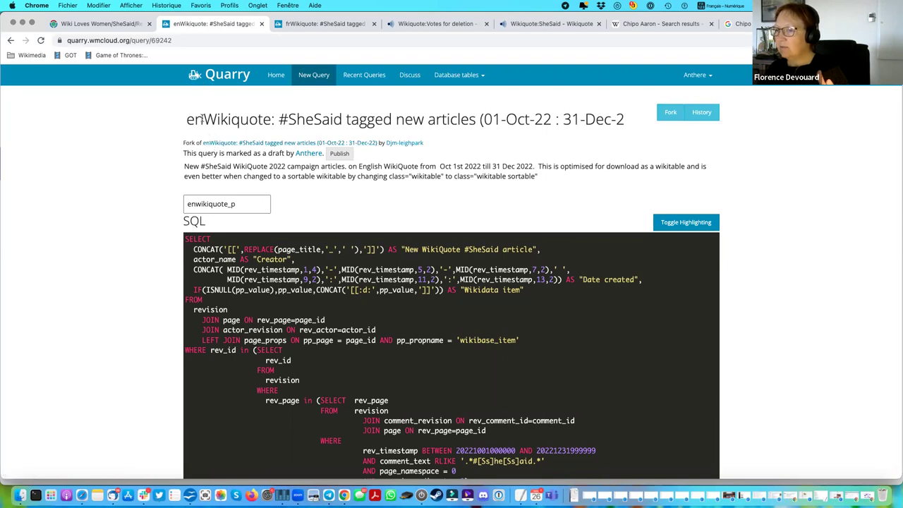
Change the title prefix from en to ig and set the database to igwikiquote_p.
{"action": "left_click_drag", "start_coordinate": [202, 119], "coordinate": [186, 118]}
{"action": "key", "text": "BackSpace"}
{"action": "type", "text": "ig"}
{"action": "left_click", "coordinate": [193, 203]}
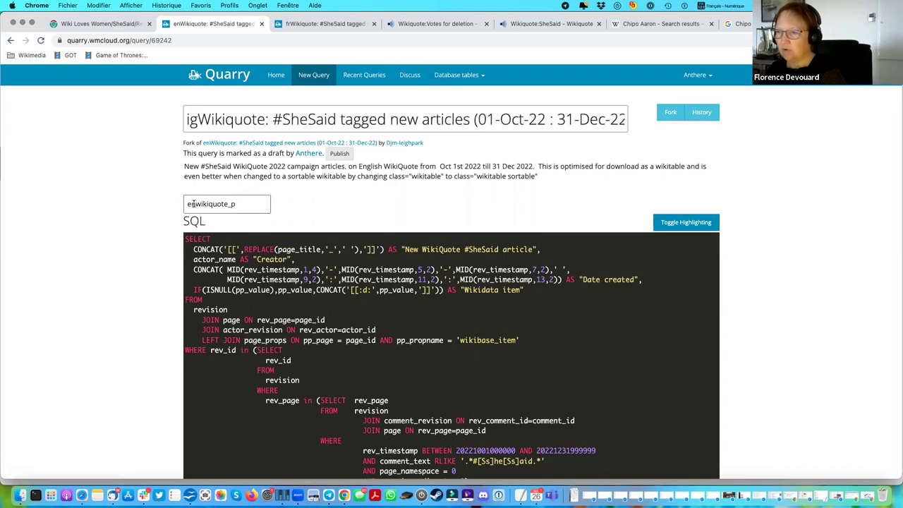
{"action": "left_click", "coordinate": [192, 203]}
{"action": "left_click", "coordinate": [183, 204], "text": "shift"}
{"action": "type", "text": "ig"}
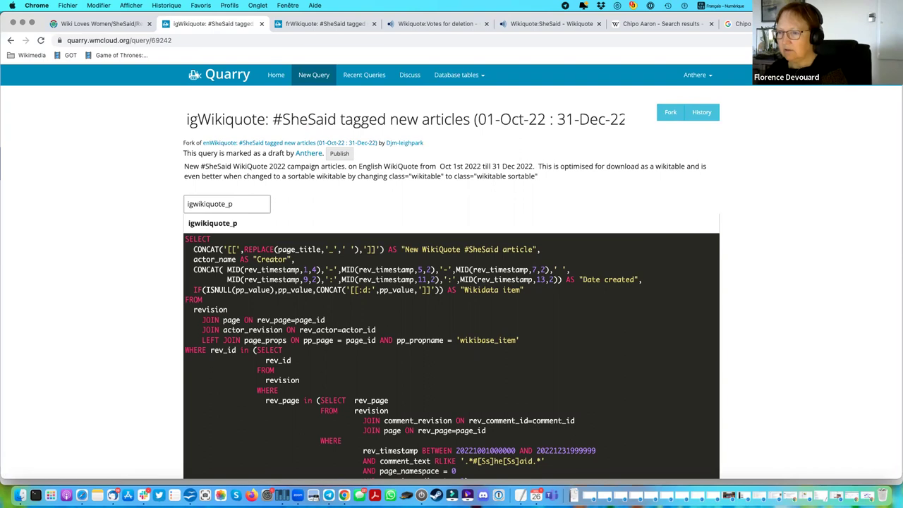
{"action": "left_click", "coordinate": [212, 223]}
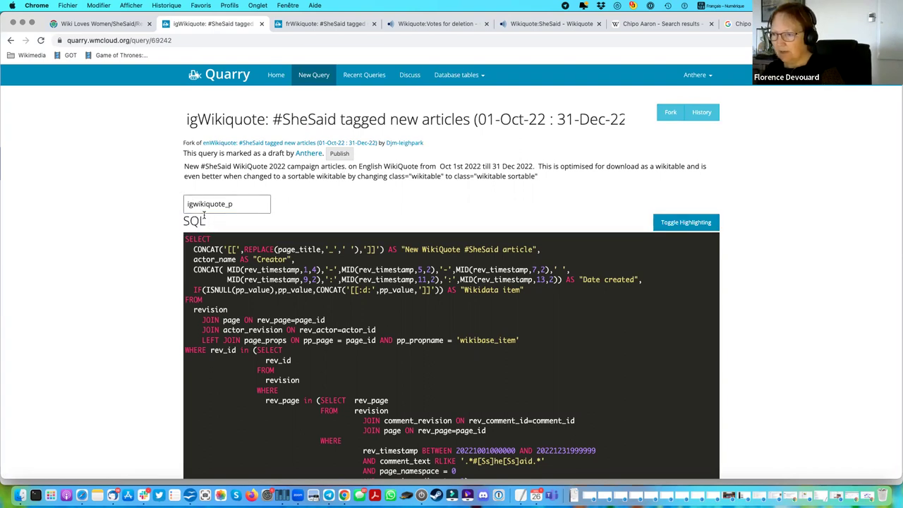
Submit the query and page through its 219 results, including rows 201–219.
{"action": "scroll", "coordinate": [452, 317], "scroll_direction": "down", "scroll_amount": 5}
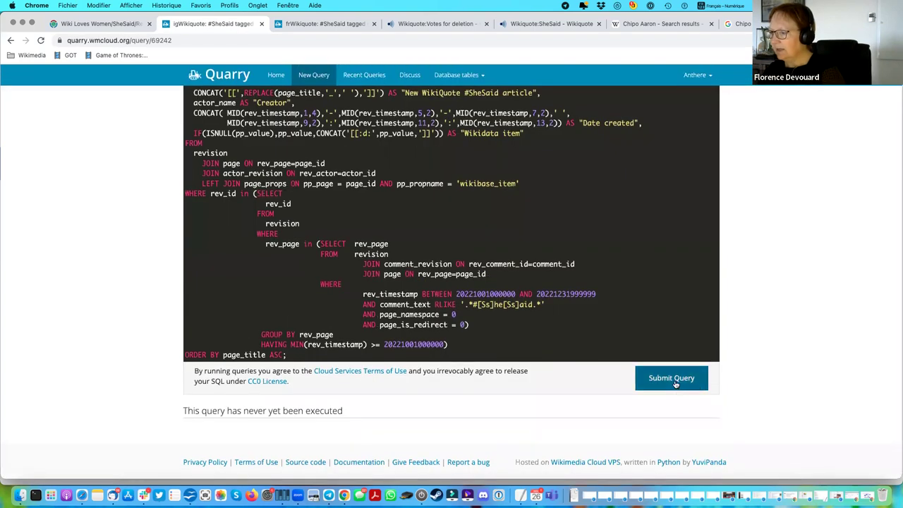
{"action": "left_click", "coordinate": [672, 378]}
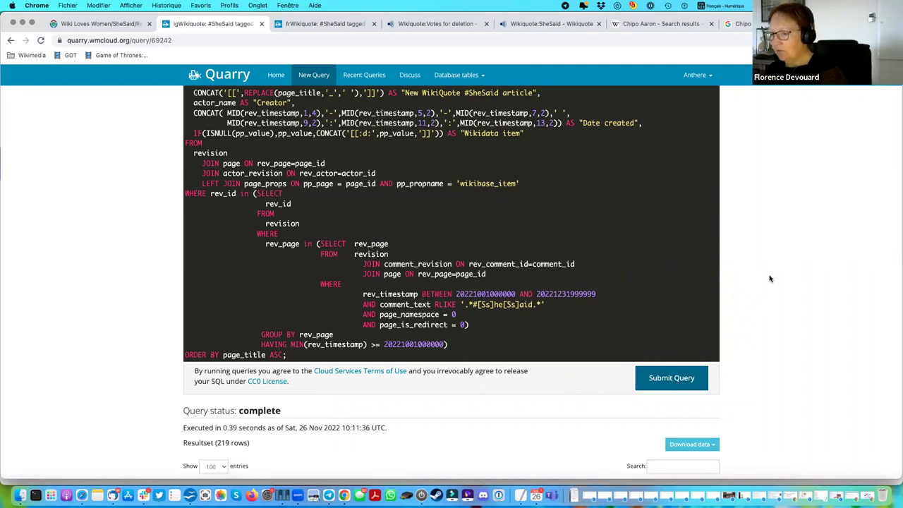
{"action": "scroll", "coordinate": [769, 279], "scroll_direction": "down", "scroll_amount": 2}
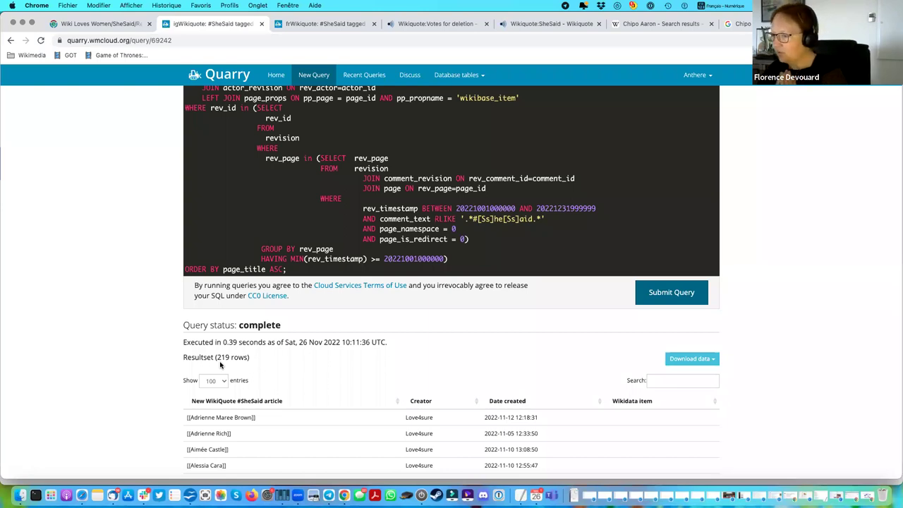
{"action": "scroll", "coordinate": [389, 359], "scroll_direction": "down", "scroll_amount": 2}
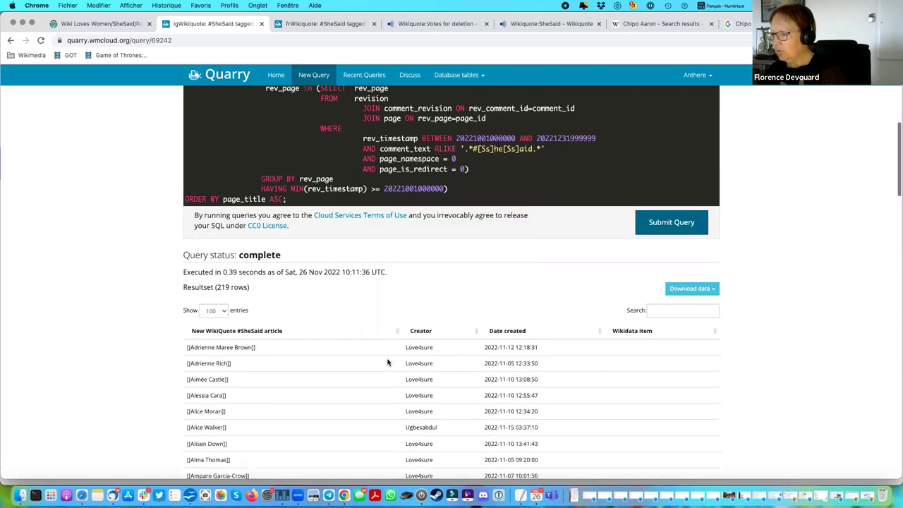
{"action": "scroll", "coordinate": [500, 359], "scroll_direction": "down", "scroll_amount": 15}
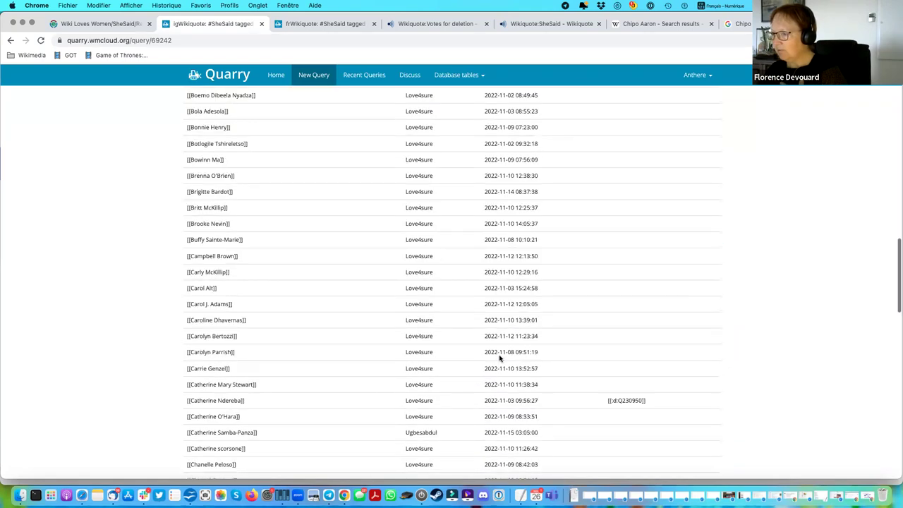
{"action": "scroll", "coordinate": [500, 359], "scroll_direction": "down", "scroll_amount": 10}
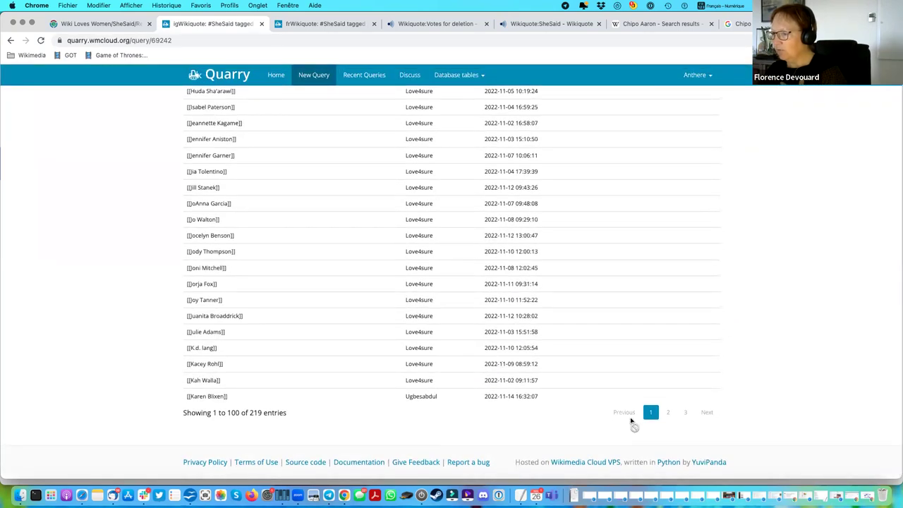
{"action": "left_click", "coordinate": [684, 414]}
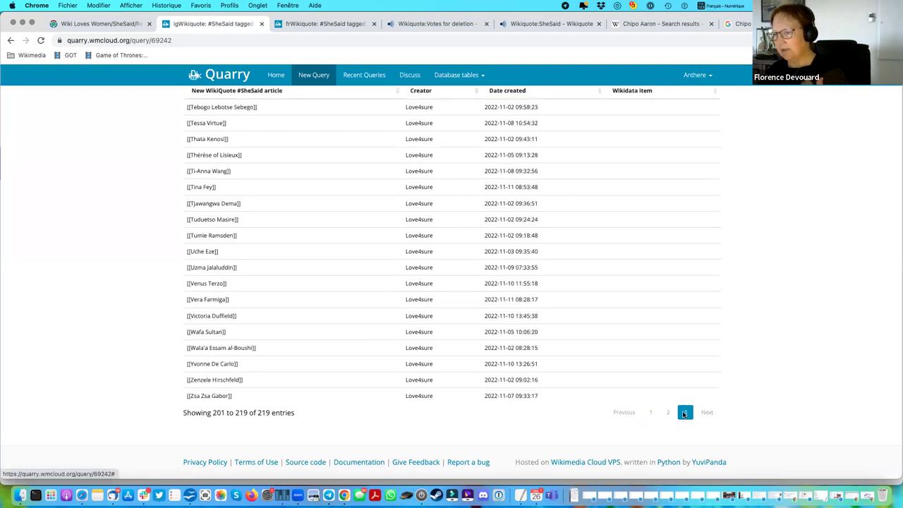
{"action": "left_click", "coordinate": [667, 413]}
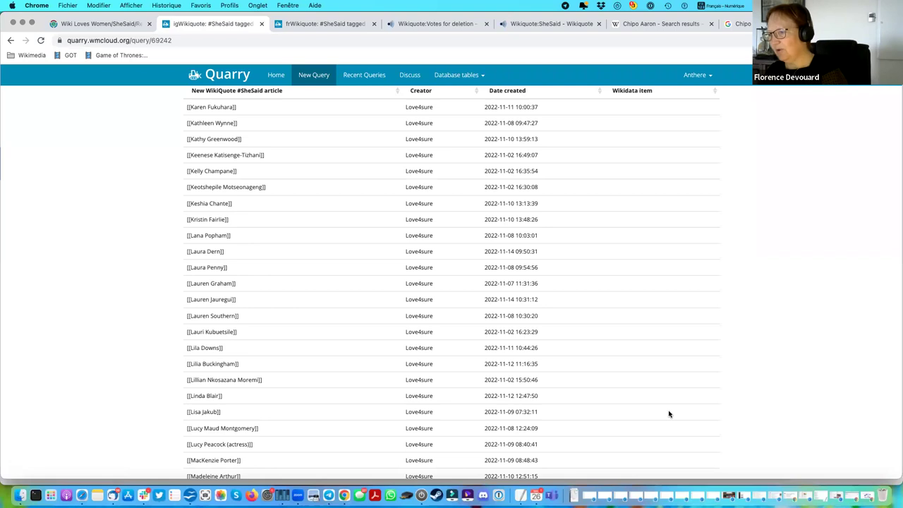
Review the results, highlight the execution time, and reselect the ig title prefix.
{"action": "scroll", "coordinate": [402, 342], "scroll_direction": "down", "scroll_amount": 15}
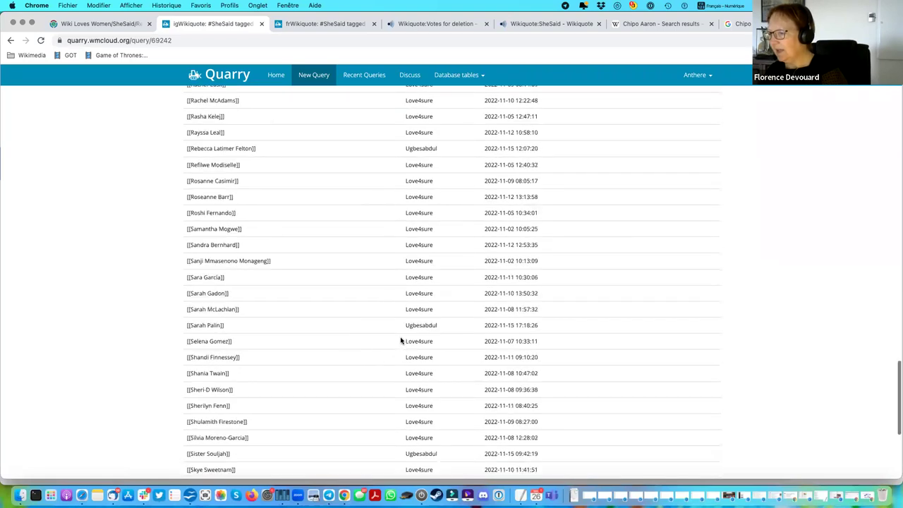
{"action": "scroll", "coordinate": [401, 340], "scroll_direction": "down", "scroll_amount": 5}
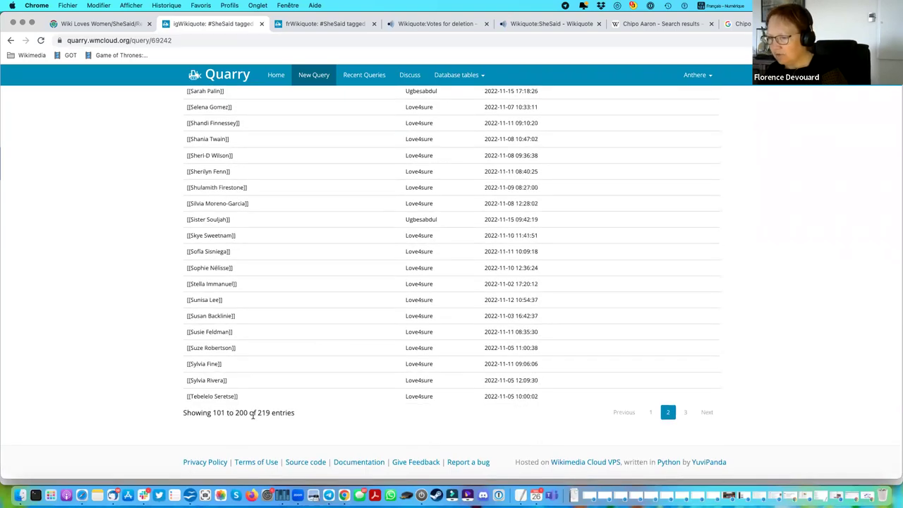
{"action": "scroll", "coordinate": [455, 297], "scroll_direction": "up", "scroll_amount": 20}
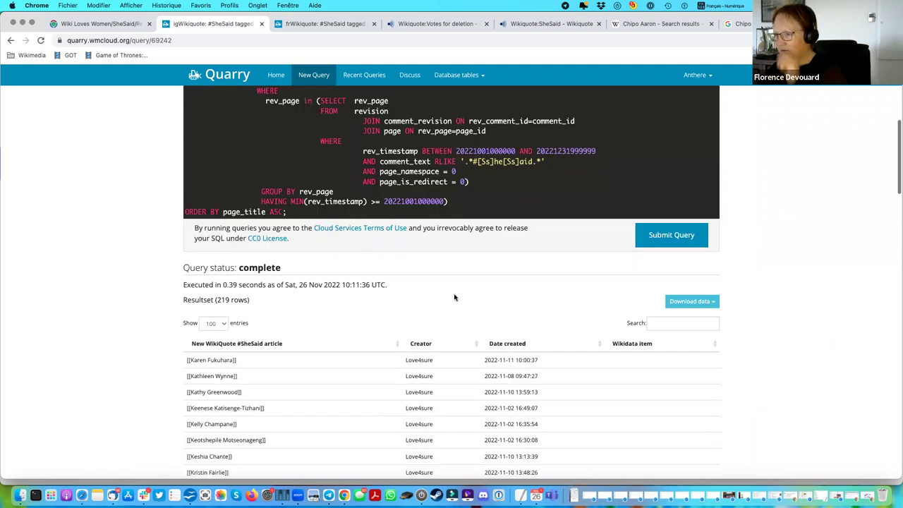
{"action": "scroll", "coordinate": [454, 297], "scroll_direction": "up", "scroll_amount": 5}
{"action": "scroll", "coordinate": [607, 416], "scroll_direction": "down", "scroll_amount": 4}
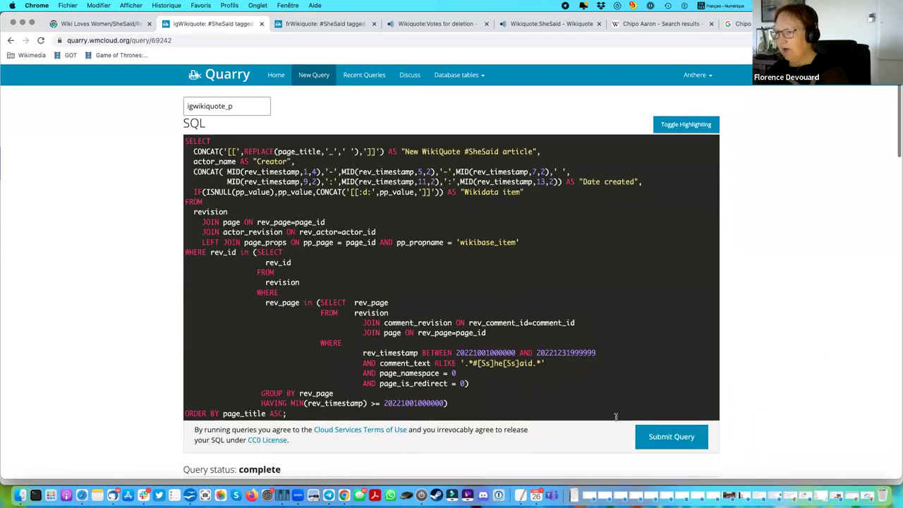
{"action": "scroll", "coordinate": [247, 452], "scroll_direction": "down", "scroll_amount": 2}
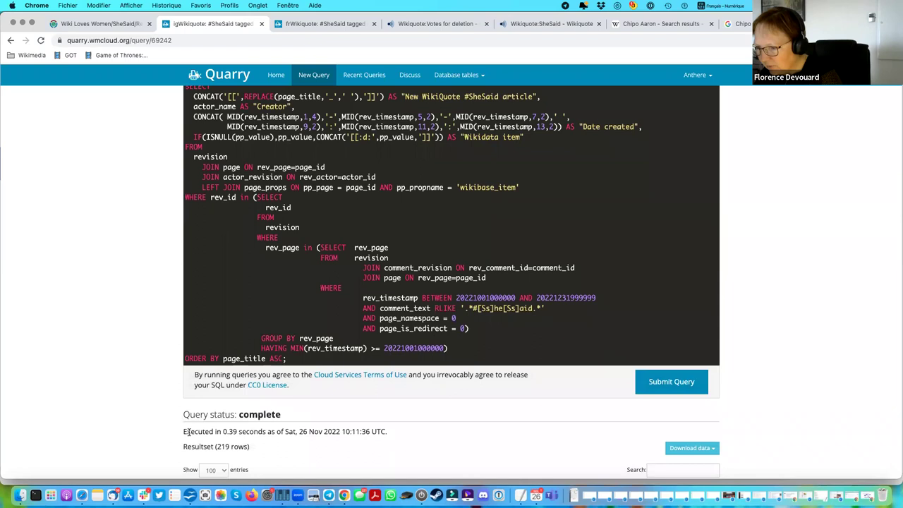
{"action": "left_click_drag", "start_coordinate": [184, 432], "coordinate": [398, 436]}
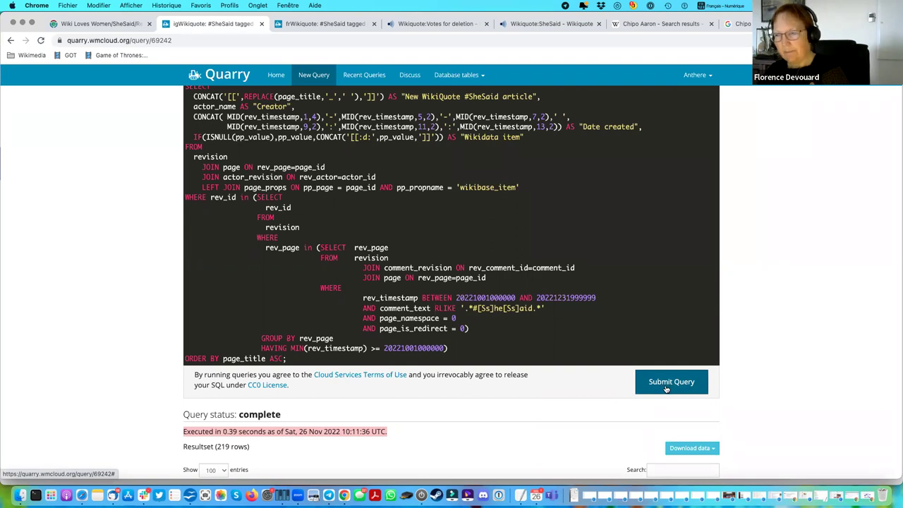
{"action": "scroll", "coordinate": [666, 390], "scroll_direction": "up", "scroll_amount": 5}
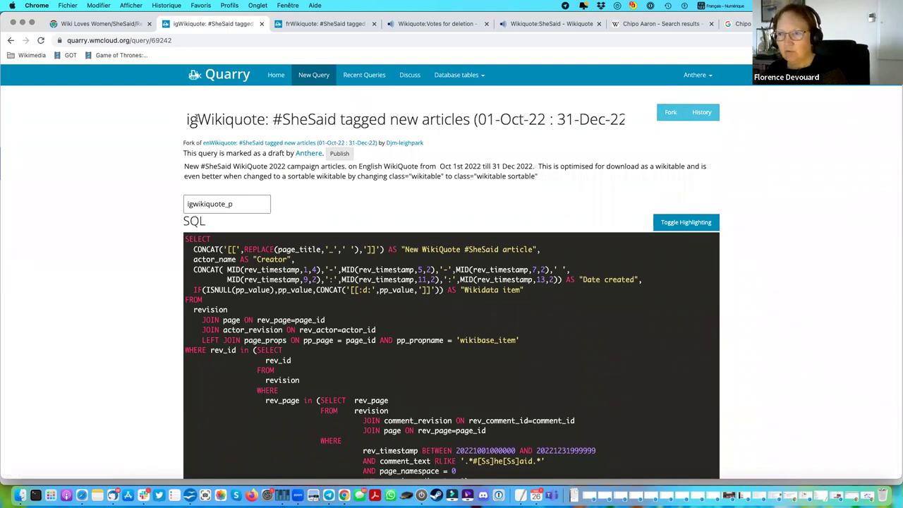
{"action": "left_click_drag", "start_coordinate": [186, 120], "coordinate": [198, 120]}
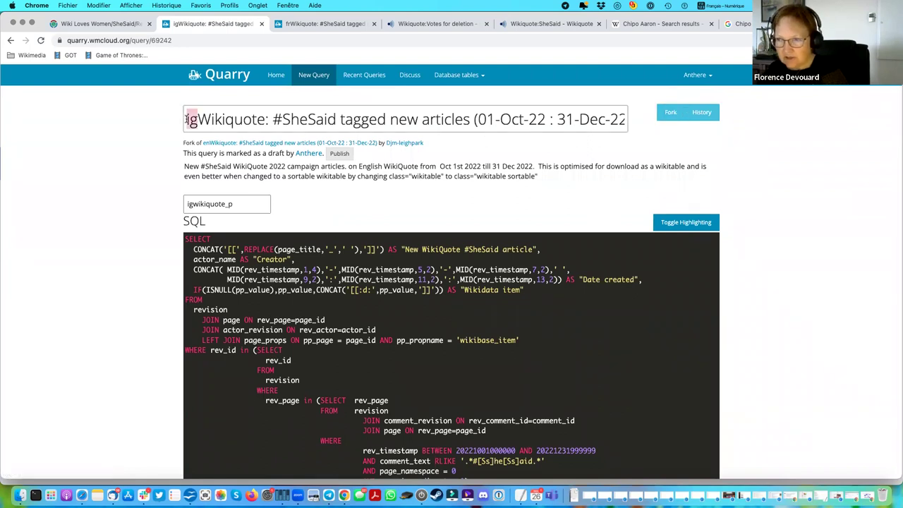
{"action": "left_click", "coordinate": [189, 204]}
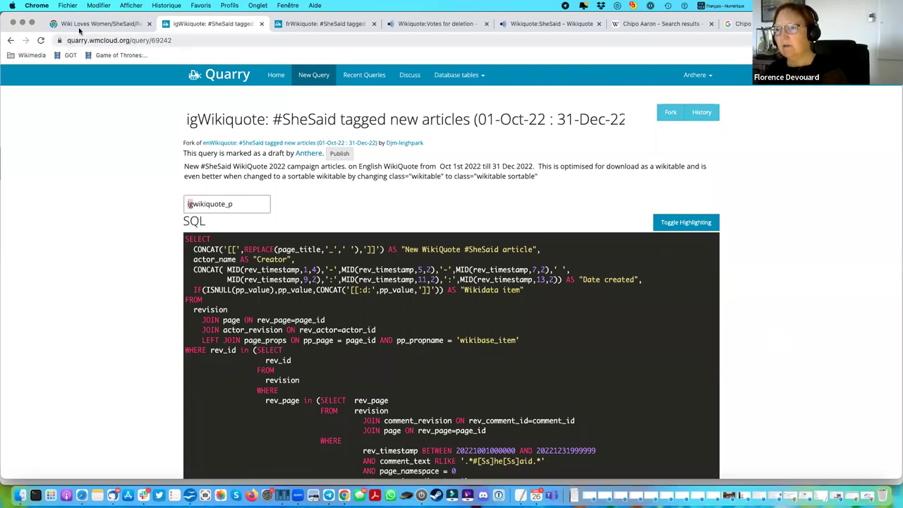
Return to Meta-Wiki and scroll through the Queries and Per language query links.
{"action": "left_click", "coordinate": [104, 24]}
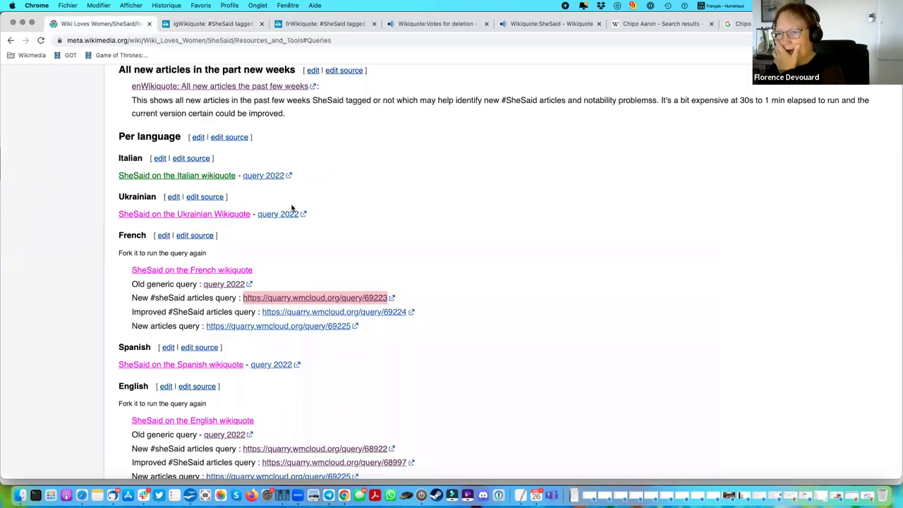
{"action": "scroll", "coordinate": [292, 208], "scroll_direction": "up", "scroll_amount": 8}
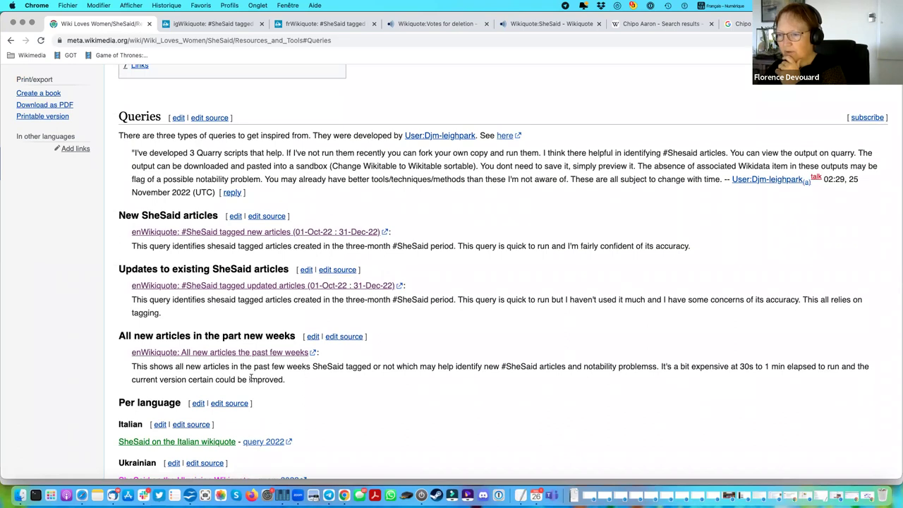
{"action": "scroll", "coordinate": [373, 365], "scroll_direction": "down", "scroll_amount": 4}
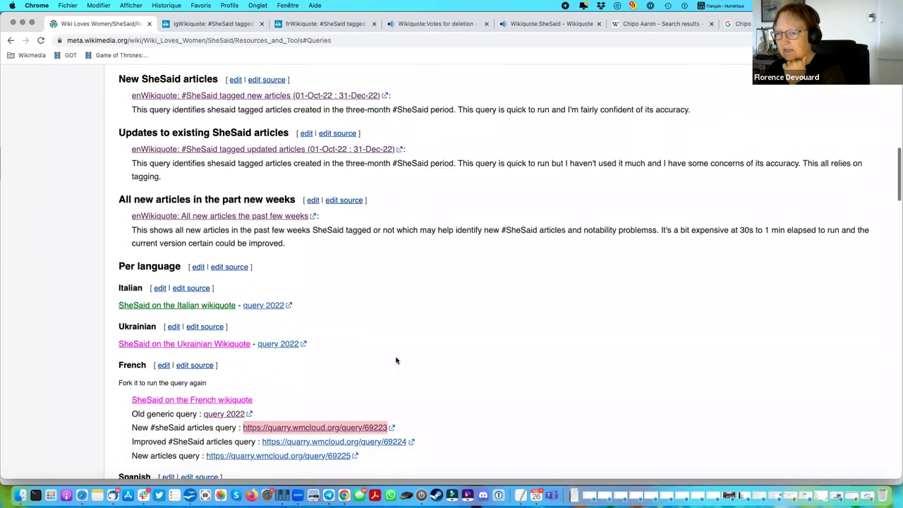
{"action": "scroll", "coordinate": [413, 363], "scroll_direction": "down", "scroll_amount": 3}
{"action": "scroll", "coordinate": [412, 363], "scroll_direction": "down", "scroll_amount": 2}
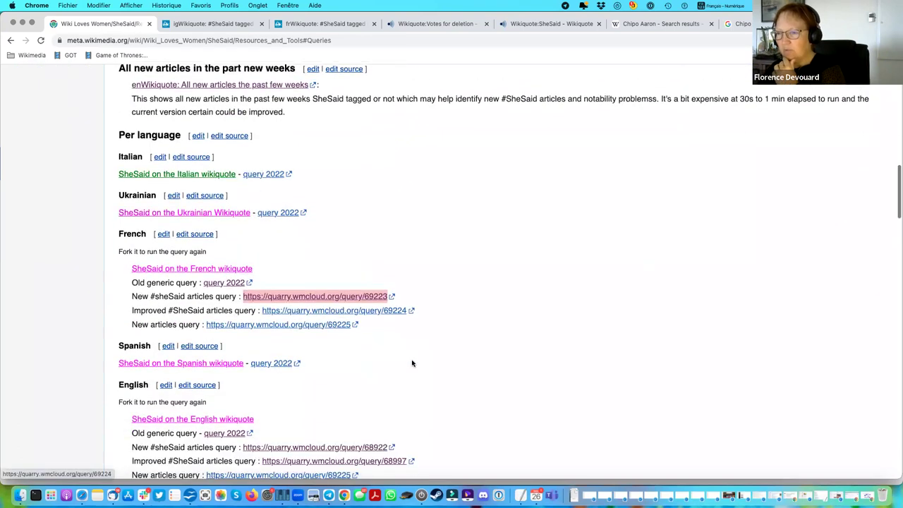
{"action": "scroll", "coordinate": [413, 364], "scroll_direction": "down", "scroll_amount": 2}
{"action": "scroll", "coordinate": [413, 364], "scroll_direction": "down", "scroll_amount": 1}
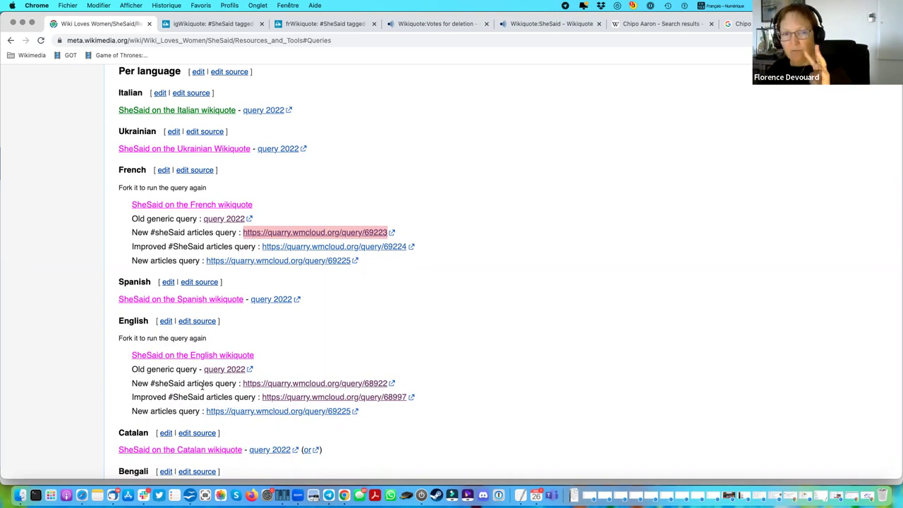
{"action": "scroll", "coordinate": [202, 387], "scroll_direction": "up", "scroll_amount": 5}
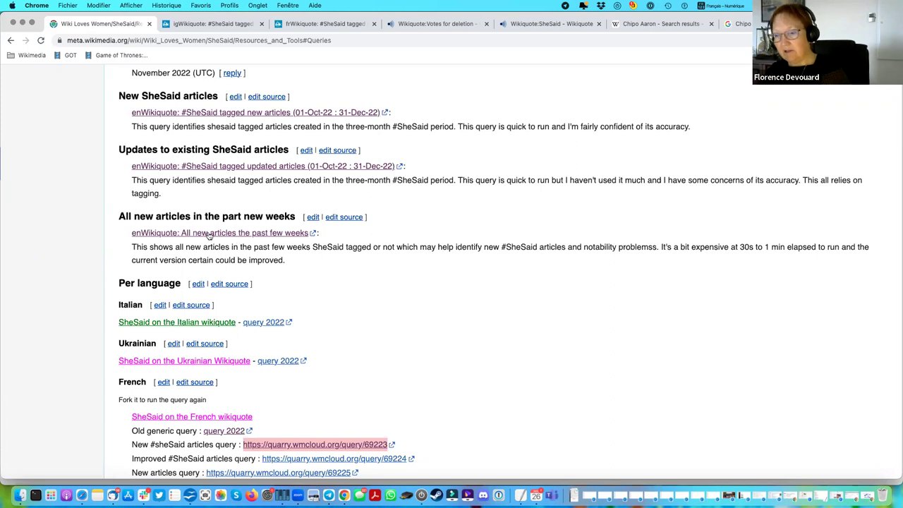
Open the enWikiquote all-new-articles query in a new tab and mark its en title and database prefixes.
{"action": "right_click", "coordinate": [213, 236]}
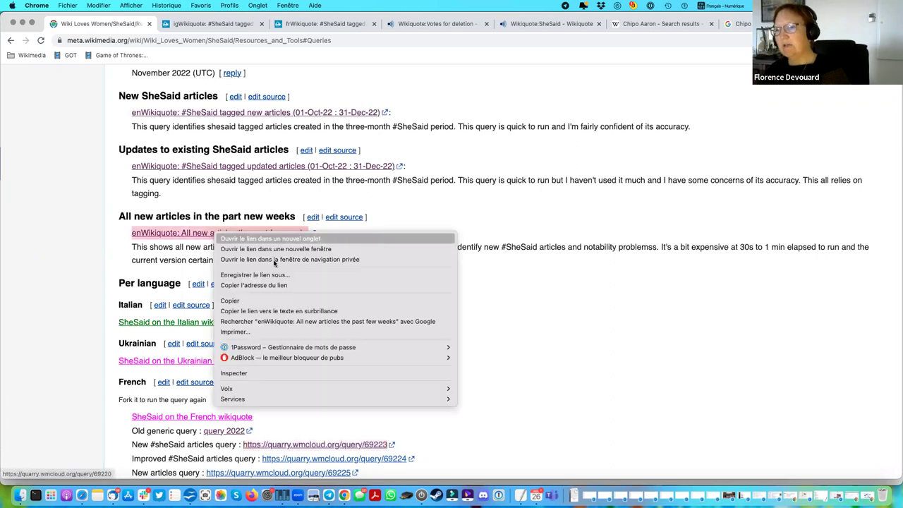
{"action": "left_click", "coordinate": [276, 235]}
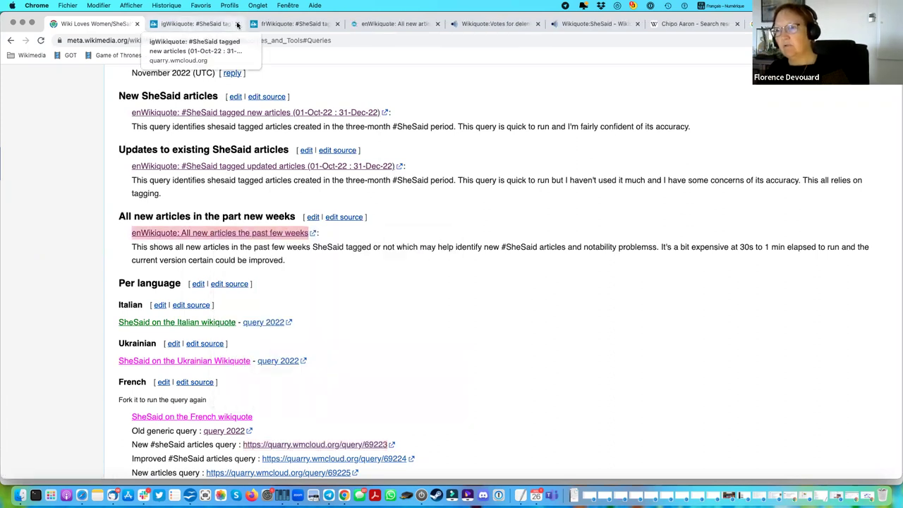
{"action": "left_click", "coordinate": [393, 24]}
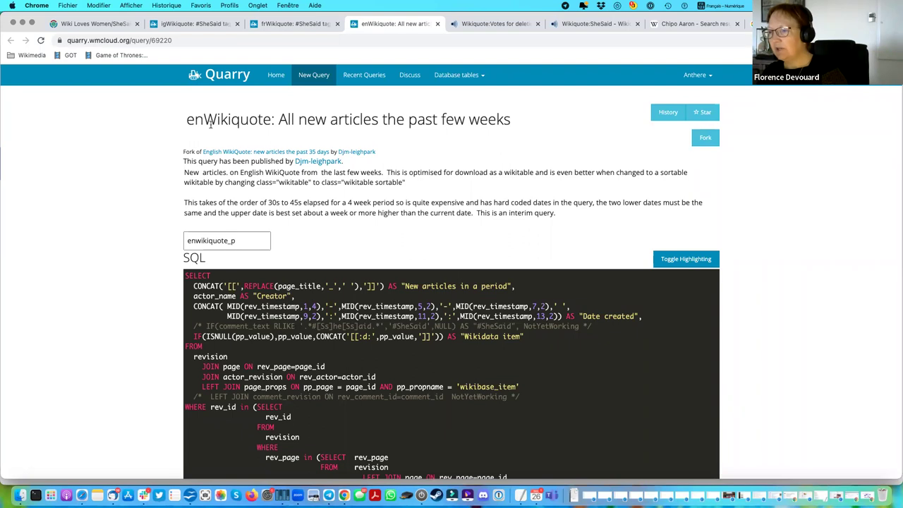
{"action": "left_click_drag", "start_coordinate": [204, 119], "coordinate": [186, 120]}
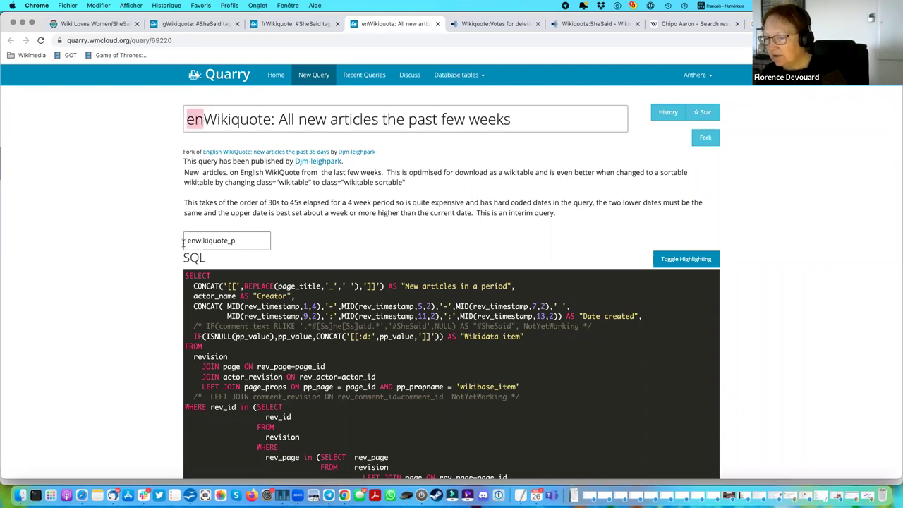
{"action": "left_click_drag", "start_coordinate": [184, 241], "coordinate": [195, 242]}
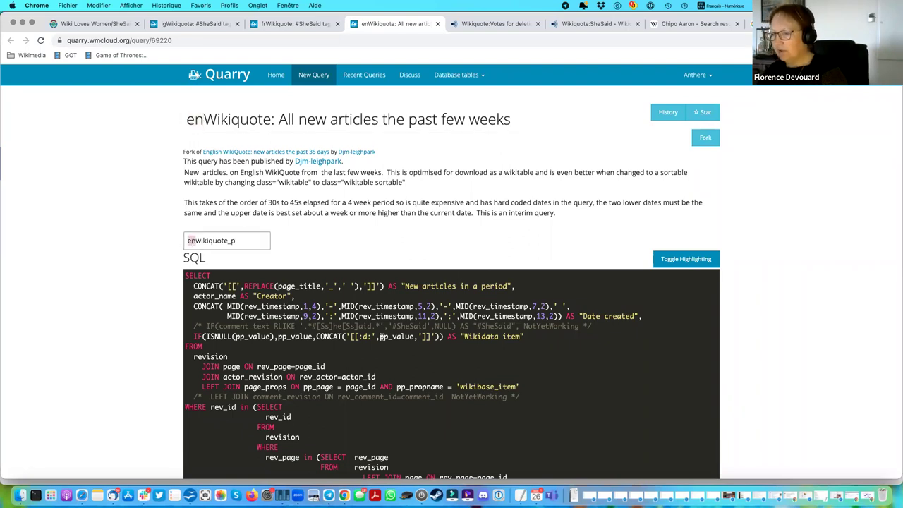
{"action": "scroll", "coordinate": [379, 337], "scroll_direction": "down", "scroll_amount": 2}
{"action": "scroll", "coordinate": [397, 187], "scroll_direction": "down", "scroll_amount": 2}
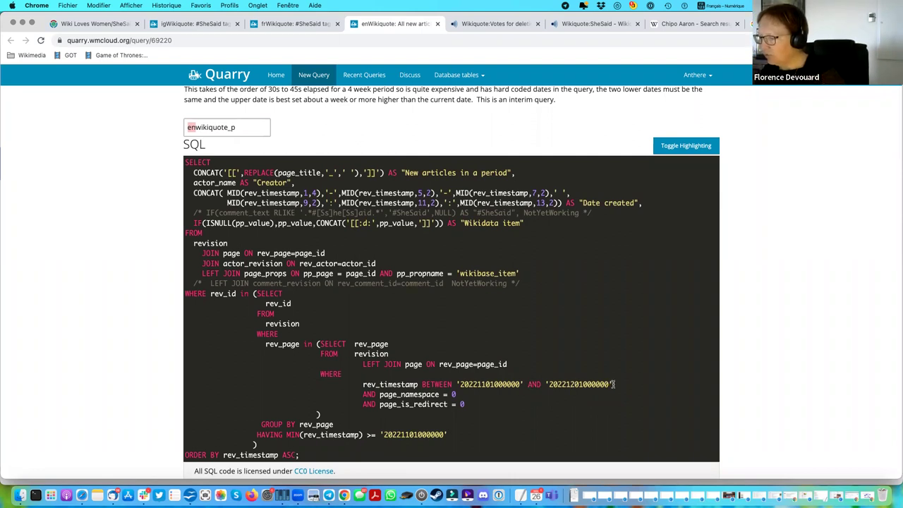
{"action": "left_click_drag", "start_coordinate": [614, 384], "coordinate": [360, 385]}
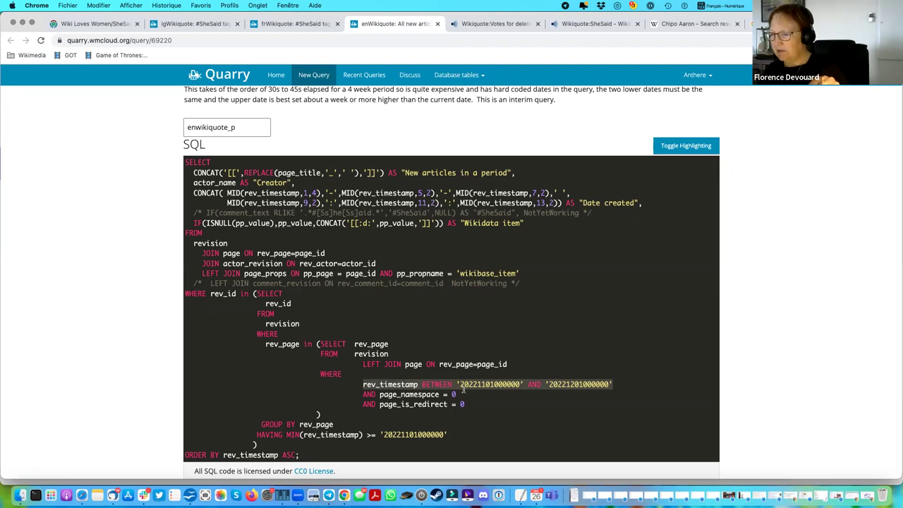
{"action": "left_click", "coordinate": [479, 384]}
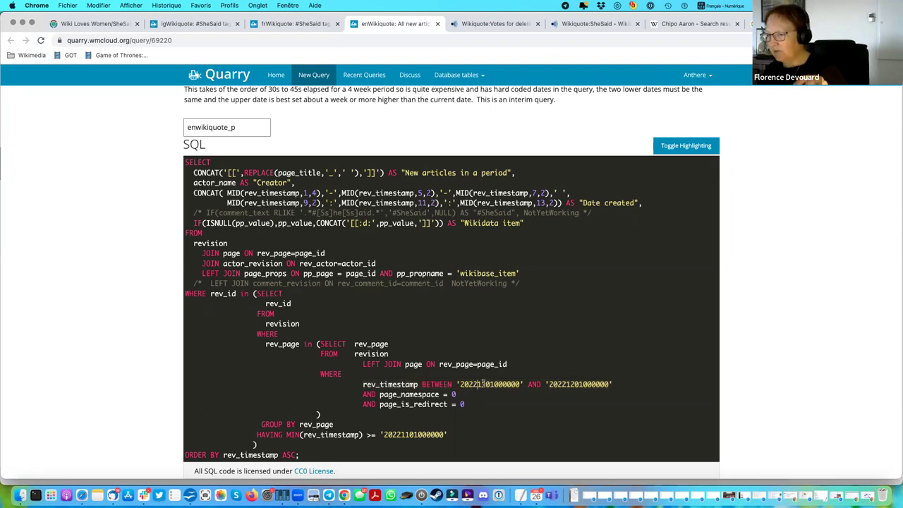
{"action": "left_click", "coordinate": [573, 384]}
{"action": "key", "text": "Delete"}
{"action": "type", "text": "2"}
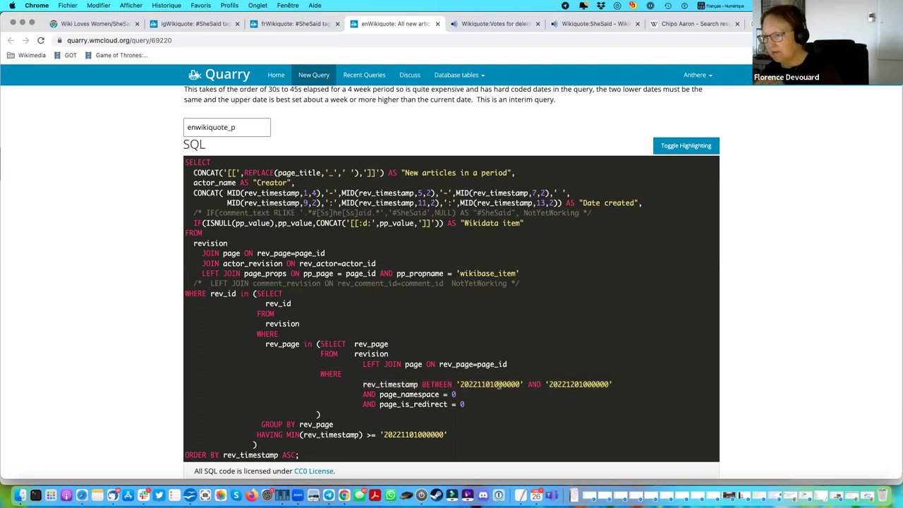
{"action": "left_click", "coordinate": [459, 384]}
{"action": "key", "text": "Right"}
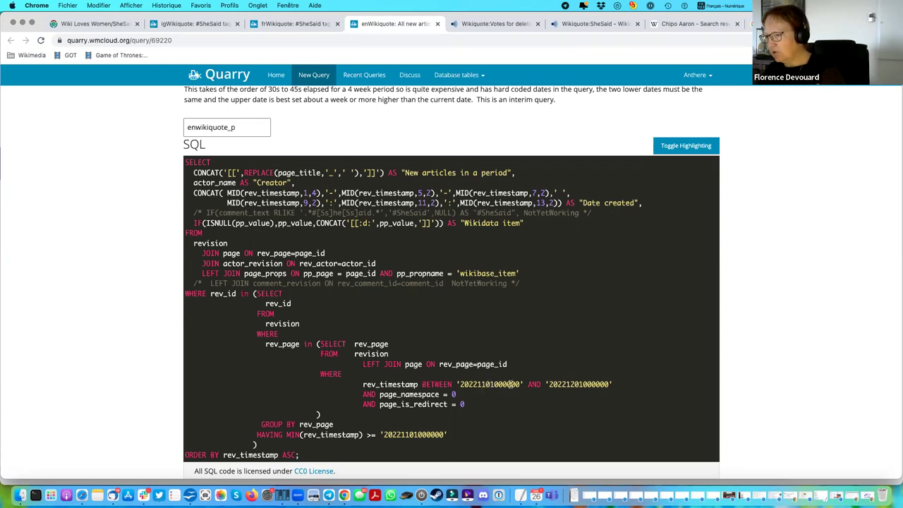
{"action": "left_click", "coordinate": [567, 384]}
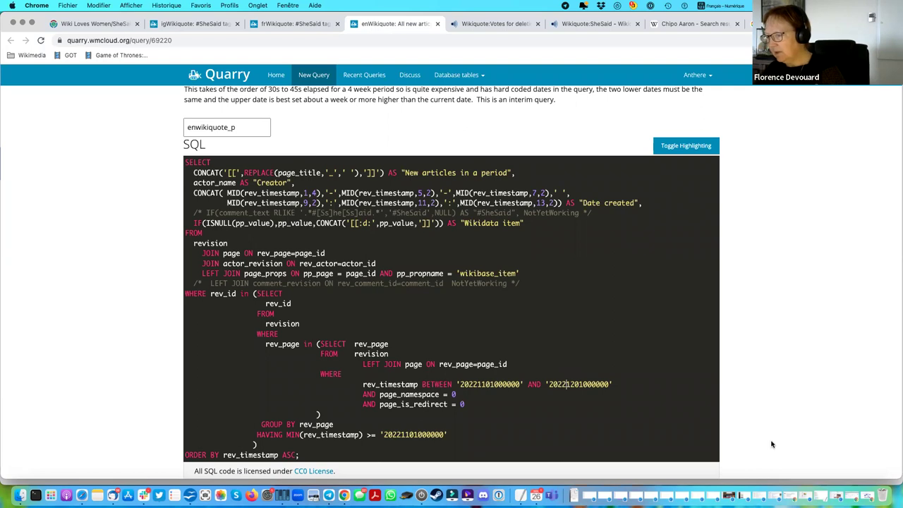
{"action": "key", "text": "Right"}
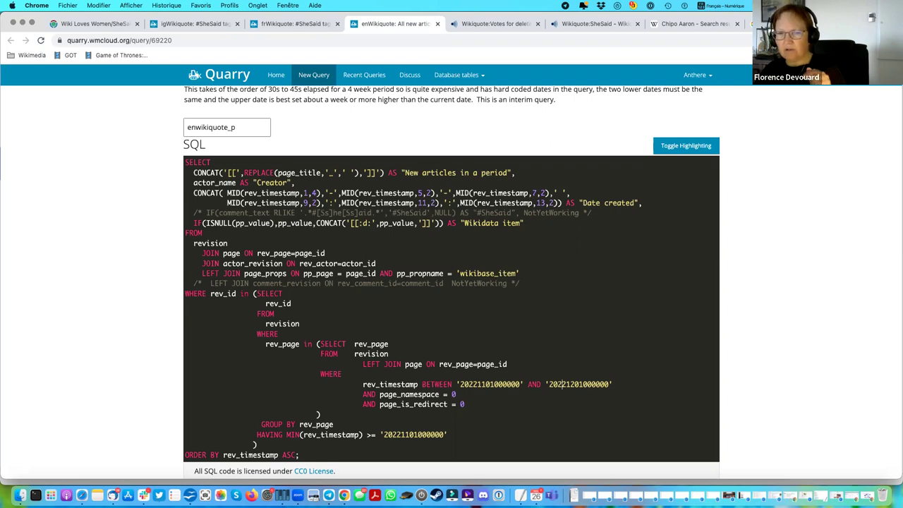
Review the enWikiquote all-new-articles results: 272 rows with a 27-second run time.
{"action": "scroll", "coordinate": [669, 426], "scroll_direction": "up", "scroll_amount": 1}
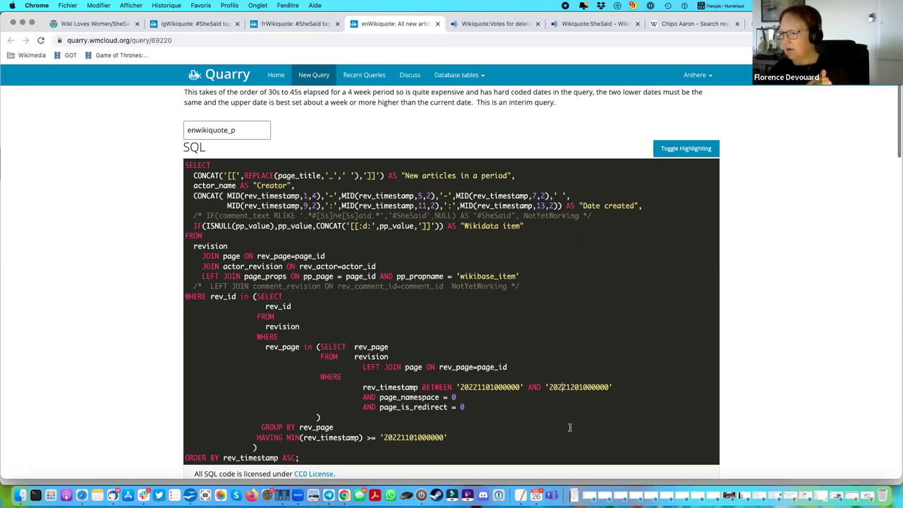
{"action": "left_click", "coordinate": [415, 438]}
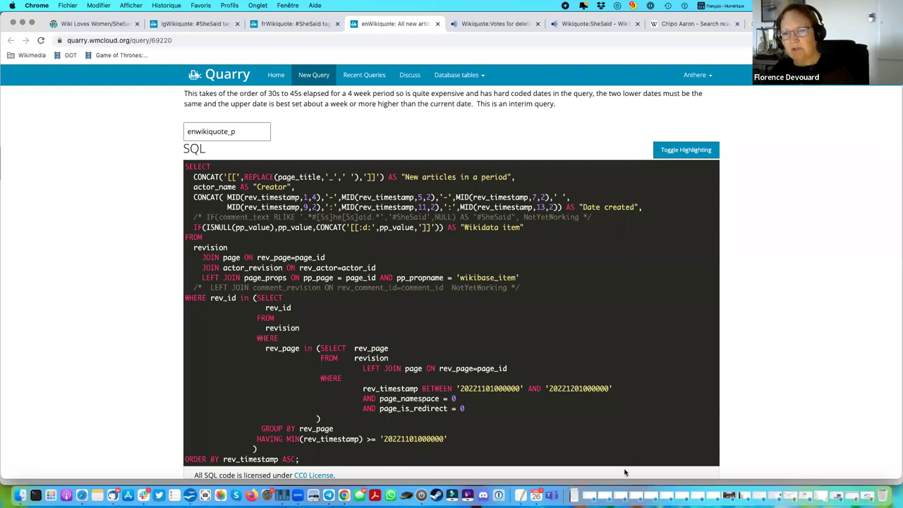
{"action": "scroll", "coordinate": [484, 341], "scroll_direction": "down", "scroll_amount": 2}
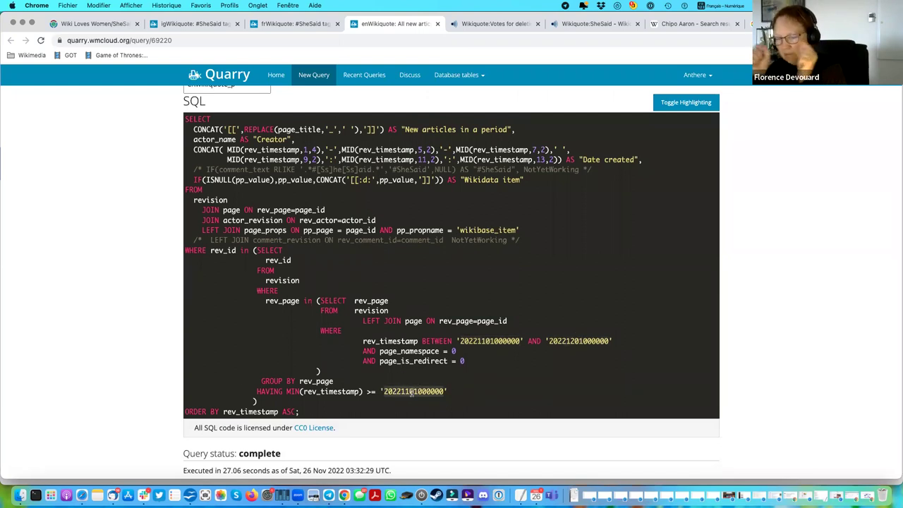
{"action": "scroll", "coordinate": [695, 305], "scroll_direction": "down", "scroll_amount": 5}
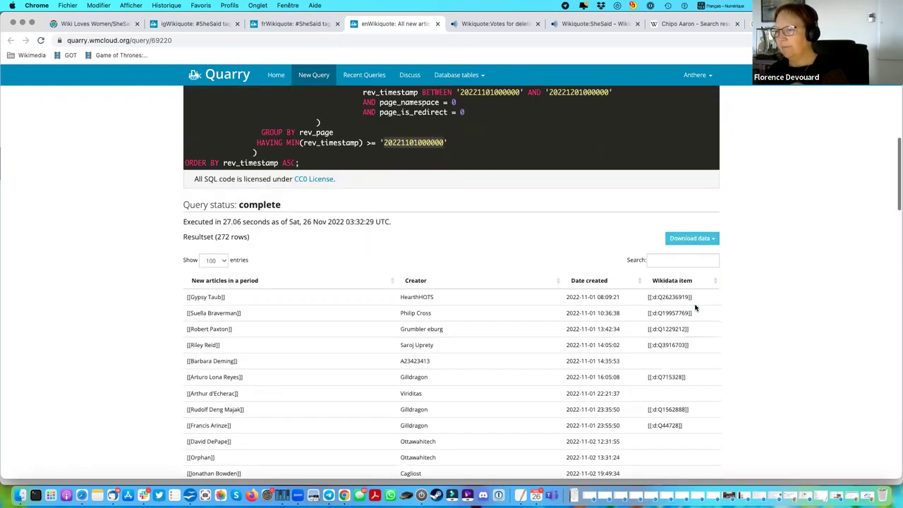
{"action": "double_click", "coordinate": [228, 222]}
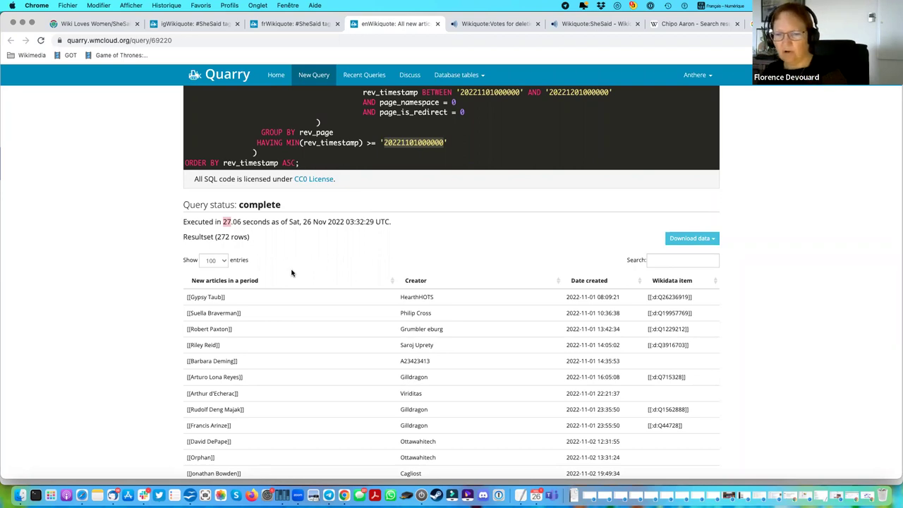
Compare the igWikiquote query's 0.39-second run, glance at frWikiquote, and return to Meta-Wiki.
{"action": "left_click", "coordinate": [204, 25]}
{"action": "scroll", "coordinate": [266, 236], "scroll_direction": "down", "scroll_amount": 5}
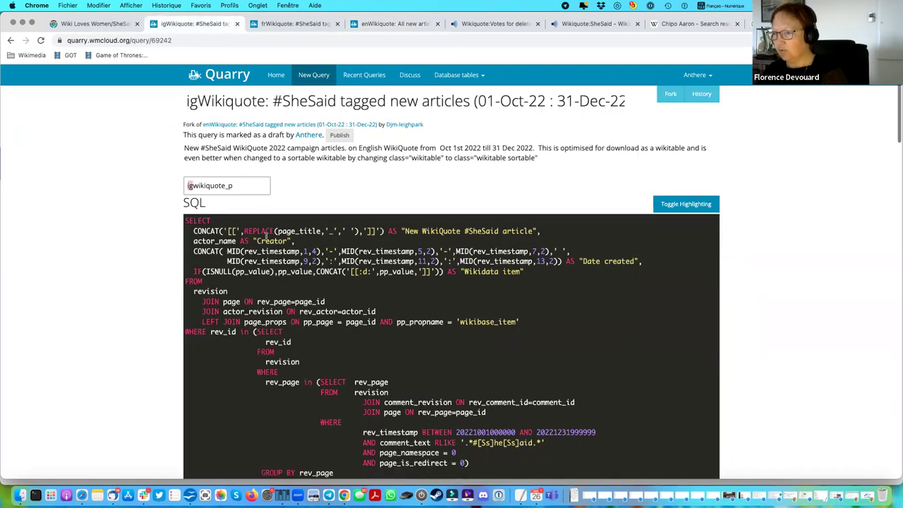
{"action": "double_click", "coordinate": [230, 394]}
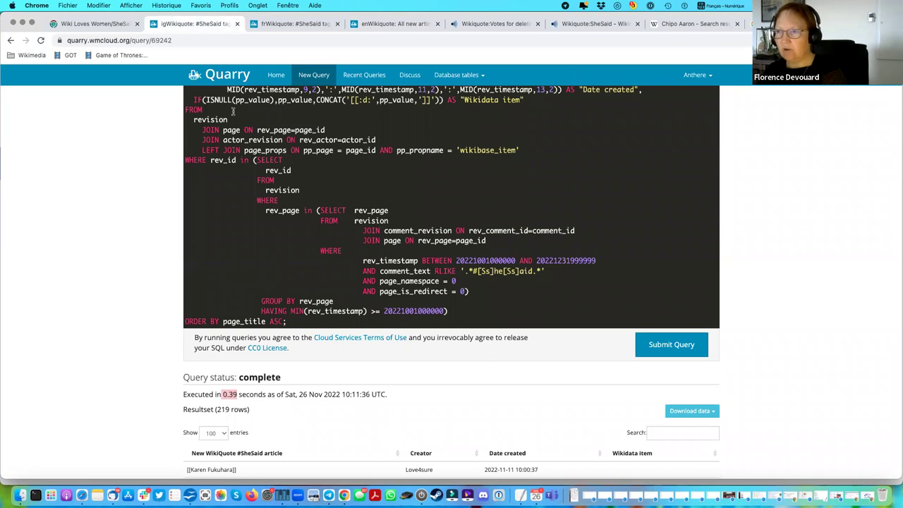
{"action": "left_click", "coordinate": [302, 25]}
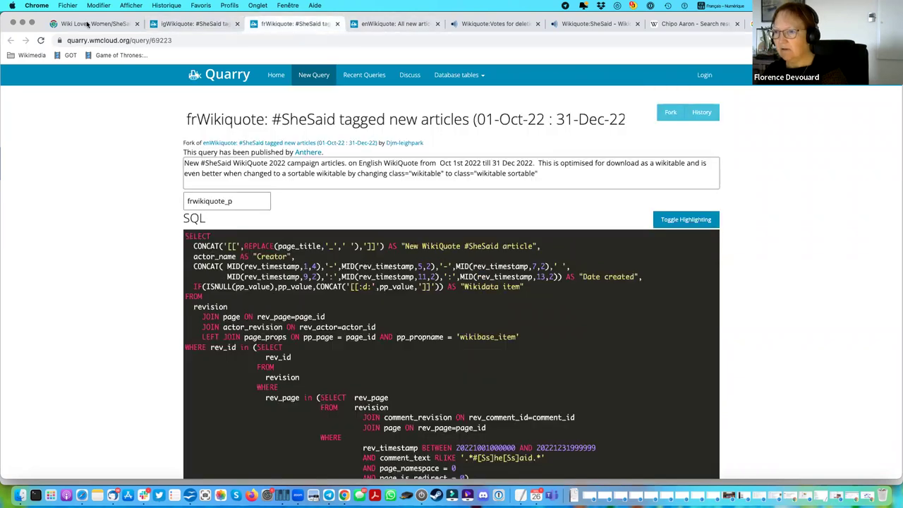
{"action": "left_click", "coordinate": [103, 25]}
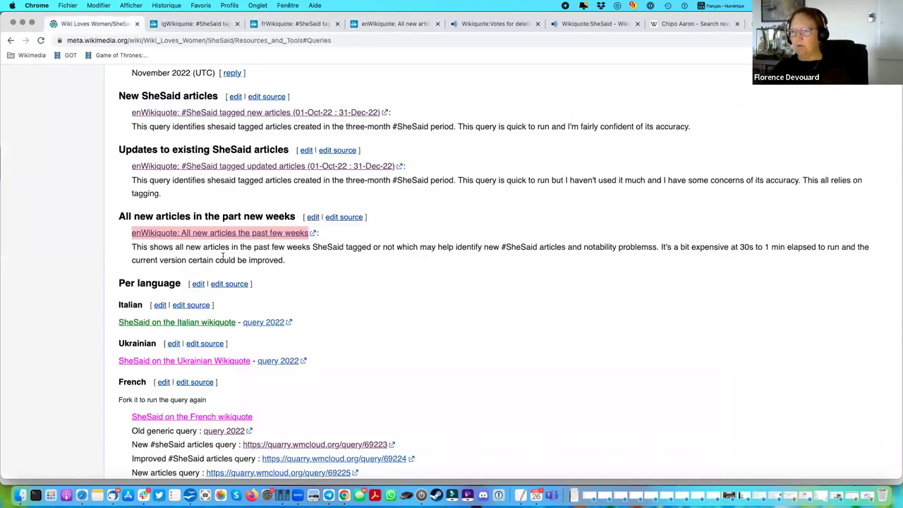
{"action": "left_click", "coordinate": [280, 256]}
{"action": "scroll", "coordinate": [279, 256], "scroll_direction": "up", "scroll_amount": 3}
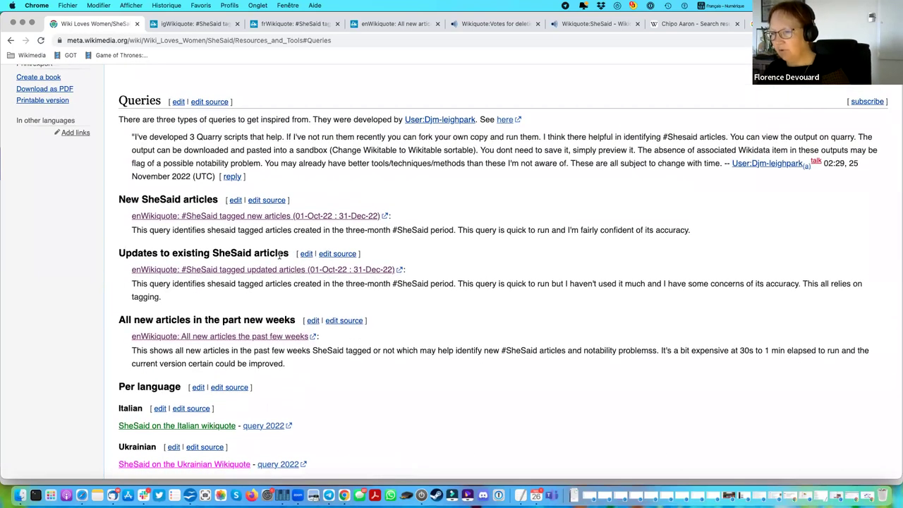
{"action": "scroll", "coordinate": [279, 256], "scroll_direction": "up", "scroll_amount": 1}
{"action": "scroll", "coordinate": [279, 256], "scroll_direction": "up", "scroll_amount": 10}
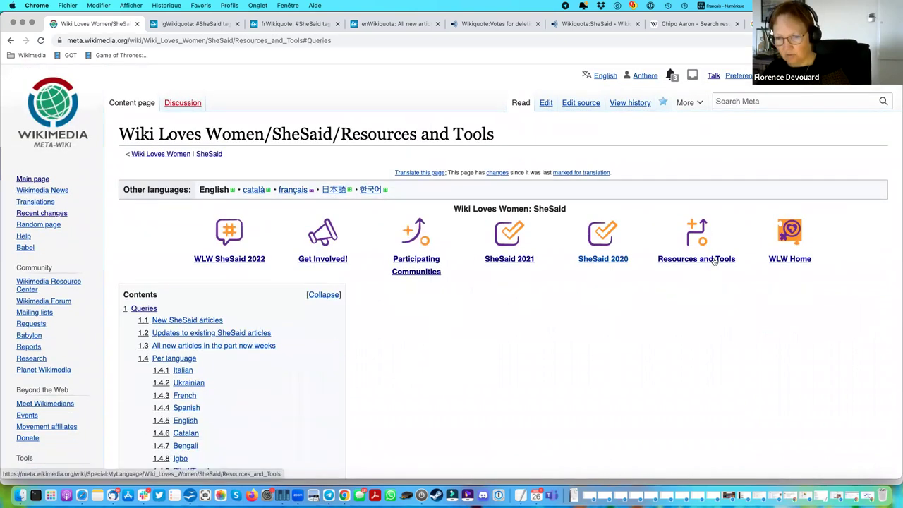
{"action": "scroll", "coordinate": [478, 362], "scroll_direction": "down", "scroll_amount": 12}
{"action": "scroll", "coordinate": [478, 363], "scroll_direction": "down", "scroll_amount": 3}
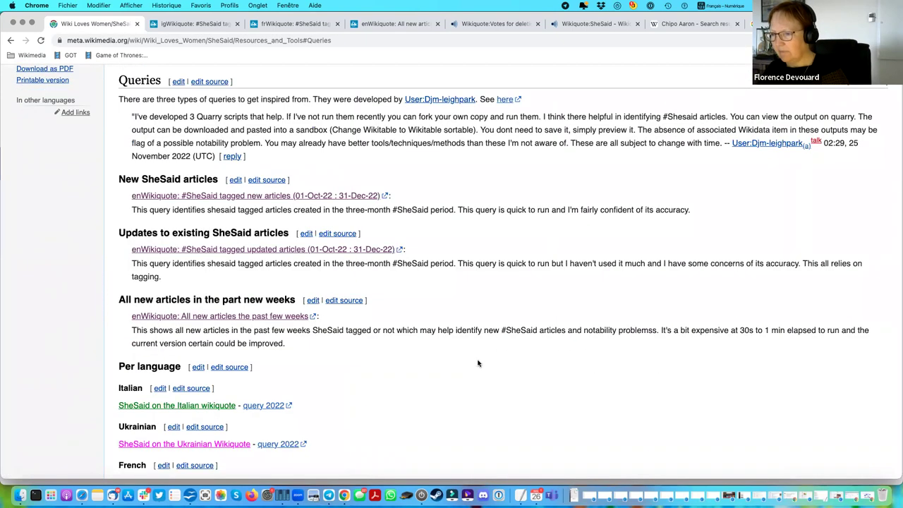
{"action": "scroll", "coordinate": [477, 362], "scroll_direction": "up", "scroll_amount": 1}
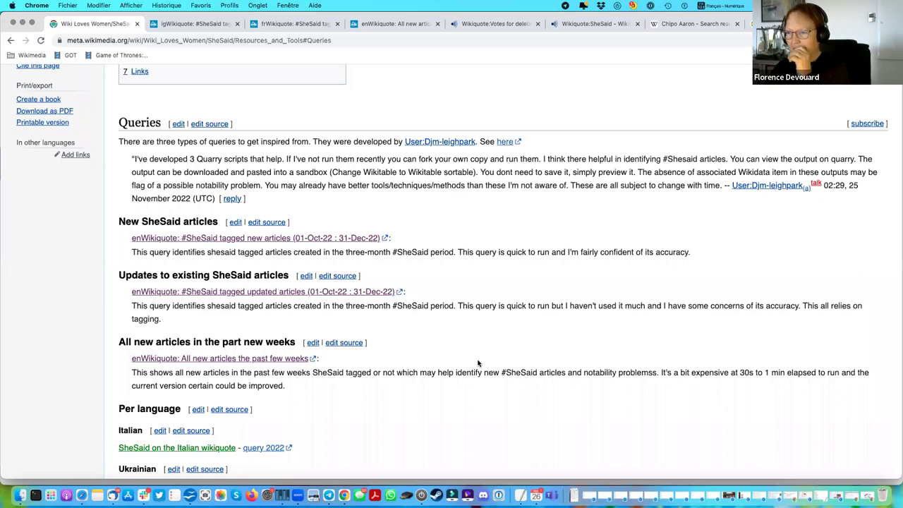
{"action": "scroll", "coordinate": [478, 360], "scroll_direction": "down", "scroll_amount": 1}
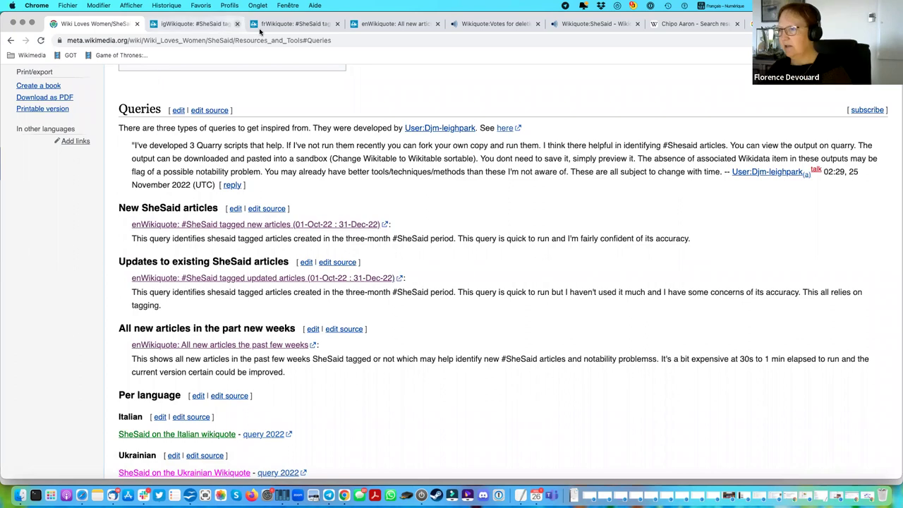
Close the three Quarry tabs and Votes for deletion, then open a SheSaid article's revision history.
{"action": "left_click", "coordinate": [237, 24]}
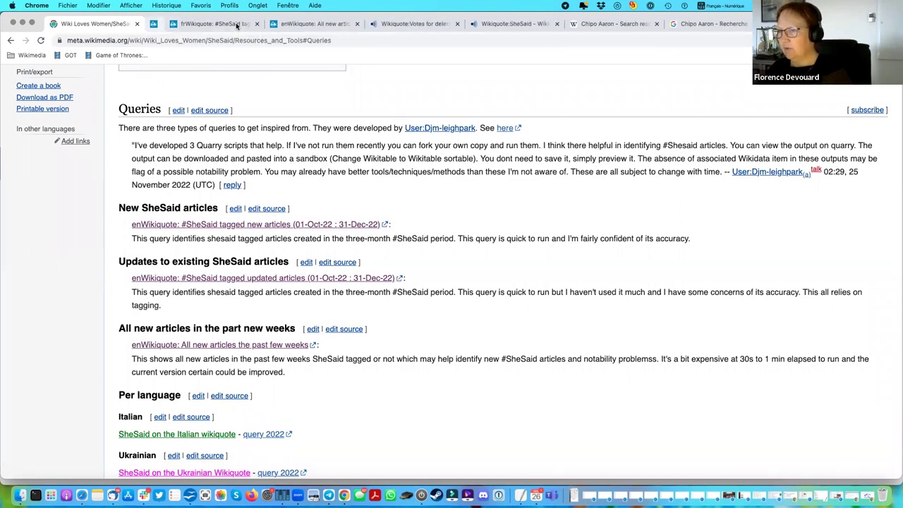
{"action": "left_click", "coordinate": [237, 24]}
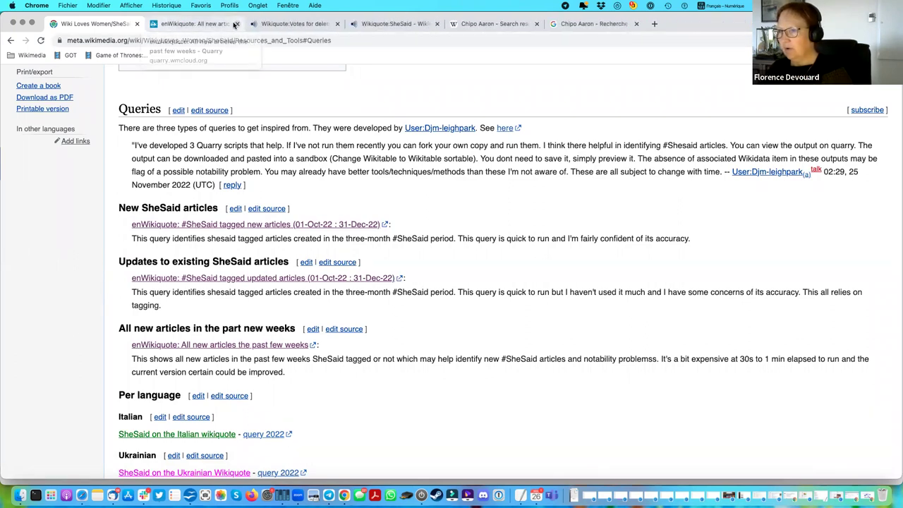
{"action": "left_click", "coordinate": [237, 24]}
{"action": "left_click", "coordinate": [218, 26]}
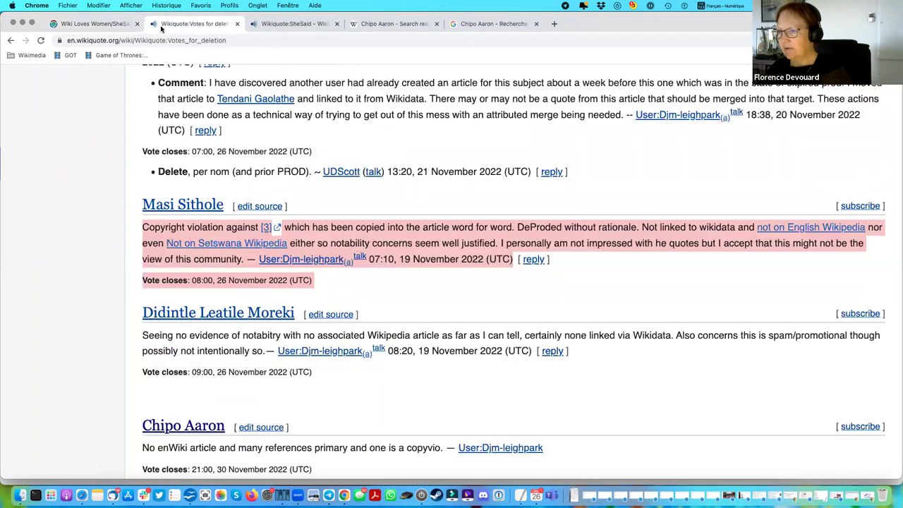
{"action": "left_click", "coordinate": [237, 24]}
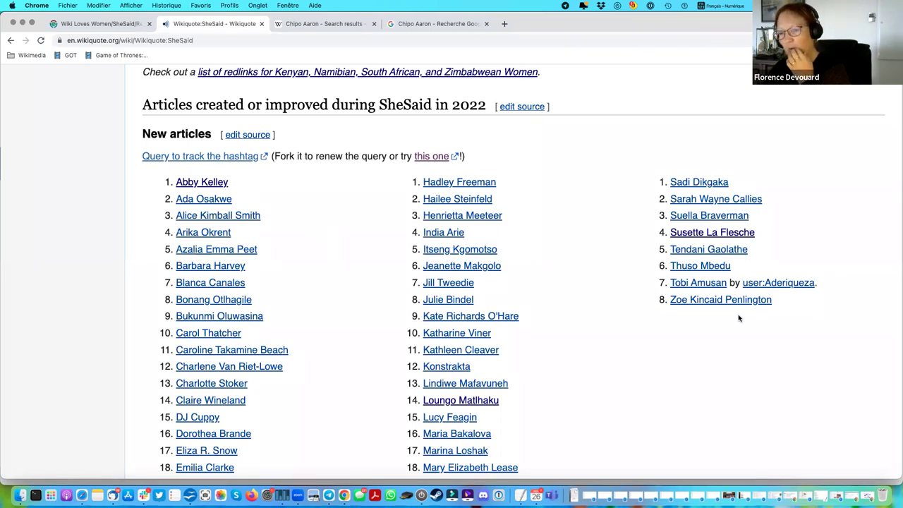
{"action": "left_click", "coordinate": [721, 303]}
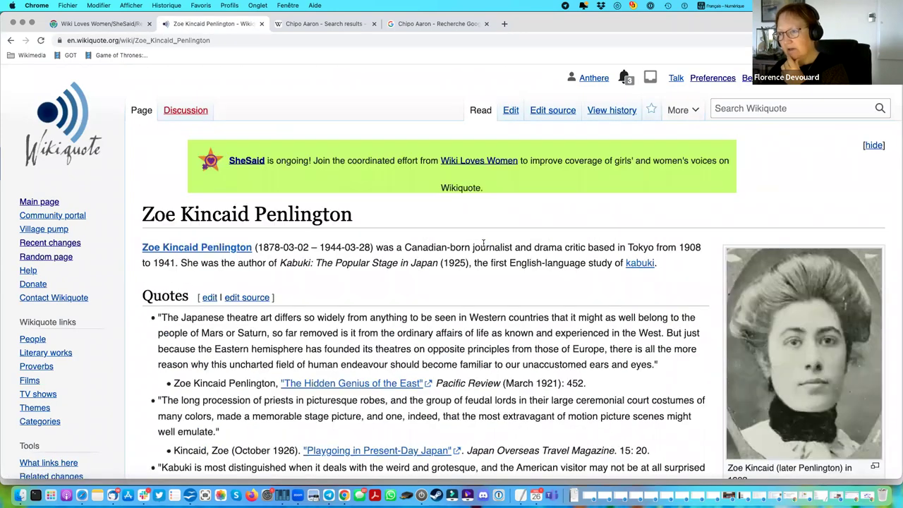
{"action": "left_click", "coordinate": [614, 113]}
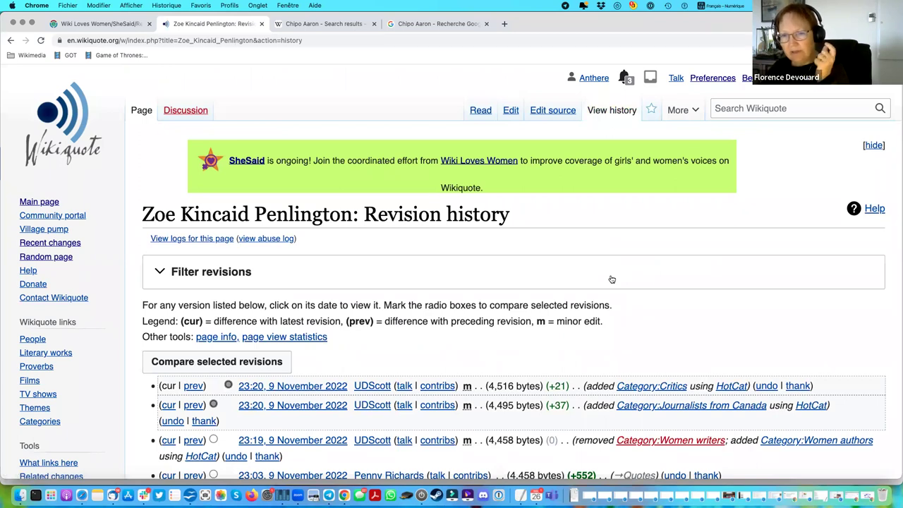
Highlight the #SheSaid creation summary in the edit history, then return to the SheSaid project page's article list.
{"action": "scroll", "coordinate": [611, 279], "scroll_direction": "down", "scroll_amount": 1}
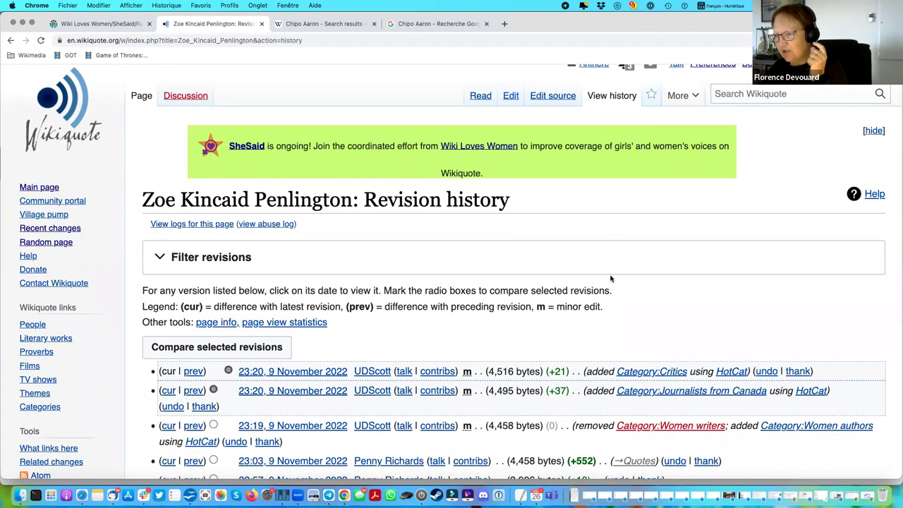
{"action": "scroll", "coordinate": [611, 279], "scroll_direction": "down", "scroll_amount": 5}
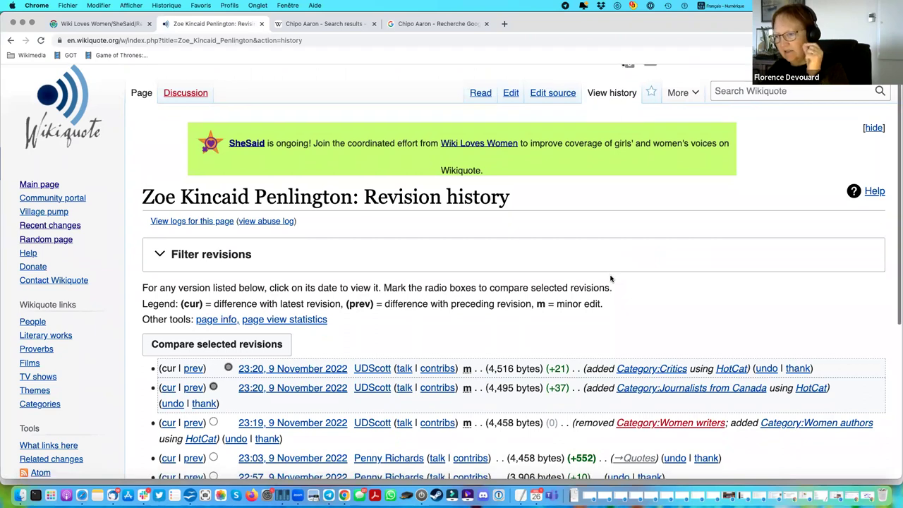
{"action": "scroll", "coordinate": [611, 278], "scroll_direction": "down", "scroll_amount": 3}
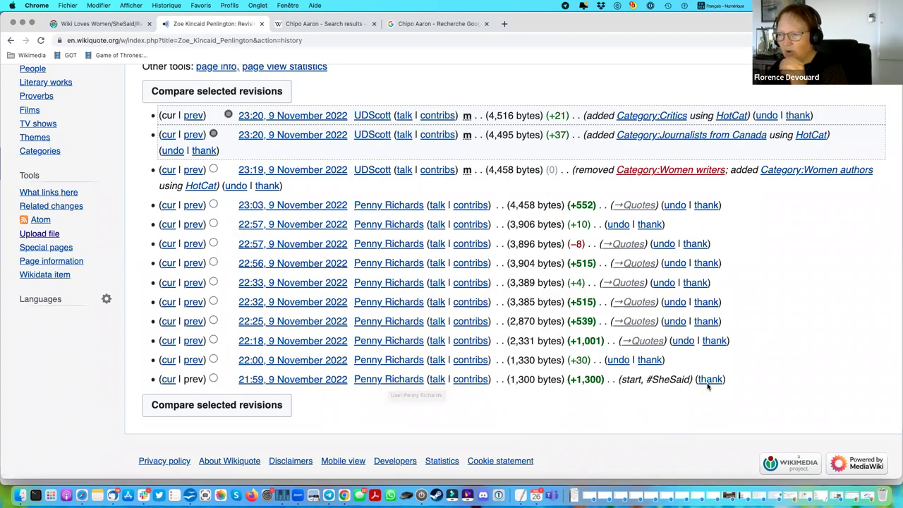
{"action": "left_click_drag", "start_coordinate": [693, 380], "coordinate": [644, 379]}
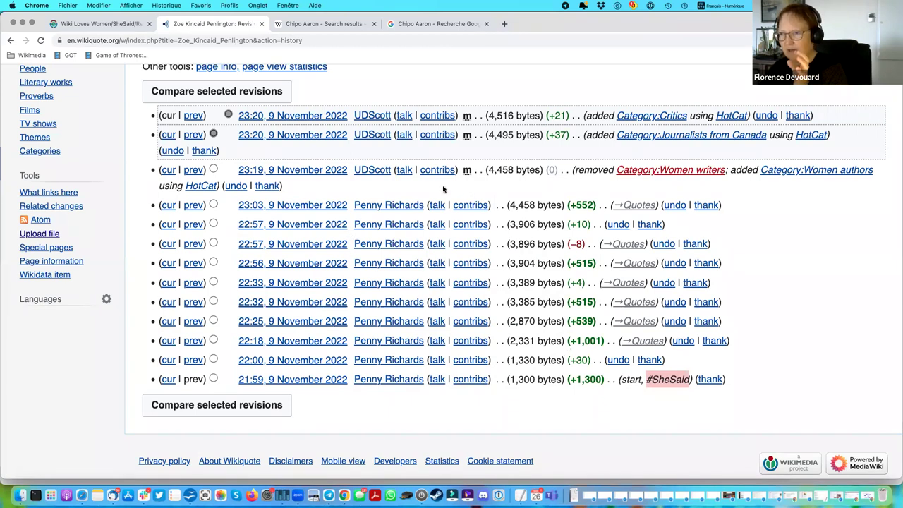
{"action": "left_click", "coordinate": [10, 40]}
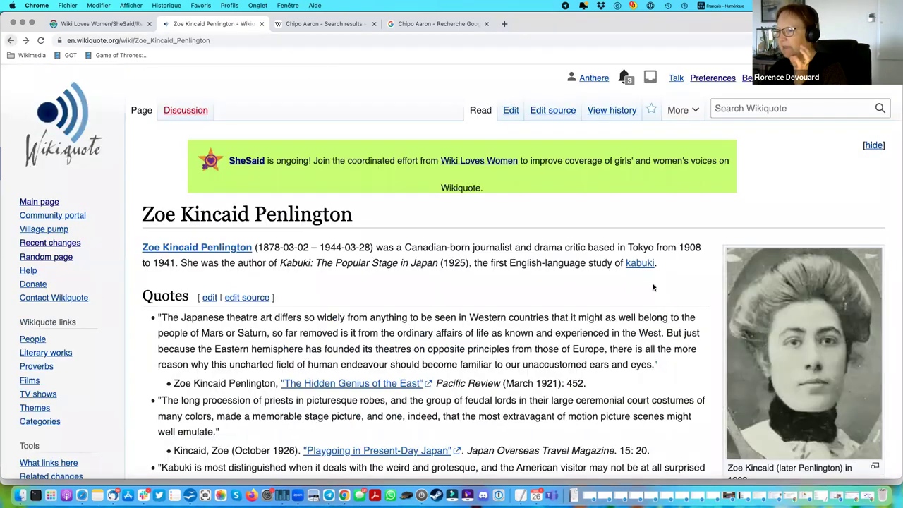
{"action": "left_click", "coordinate": [9, 41]}
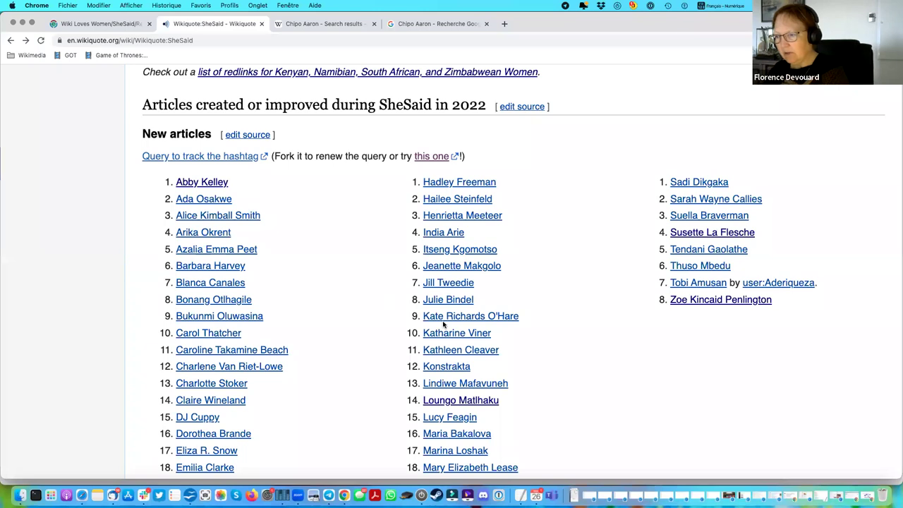
{"action": "left_click", "coordinate": [464, 267]}
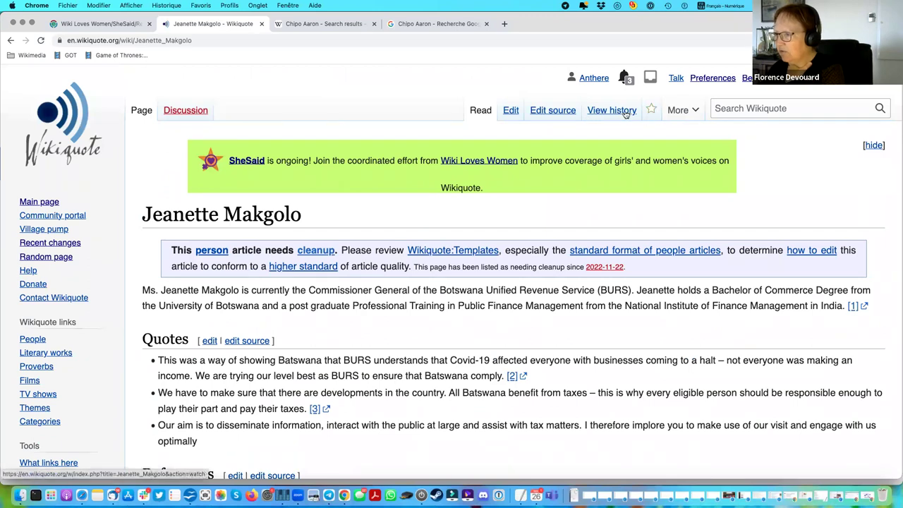
{"action": "left_click", "coordinate": [625, 113]}
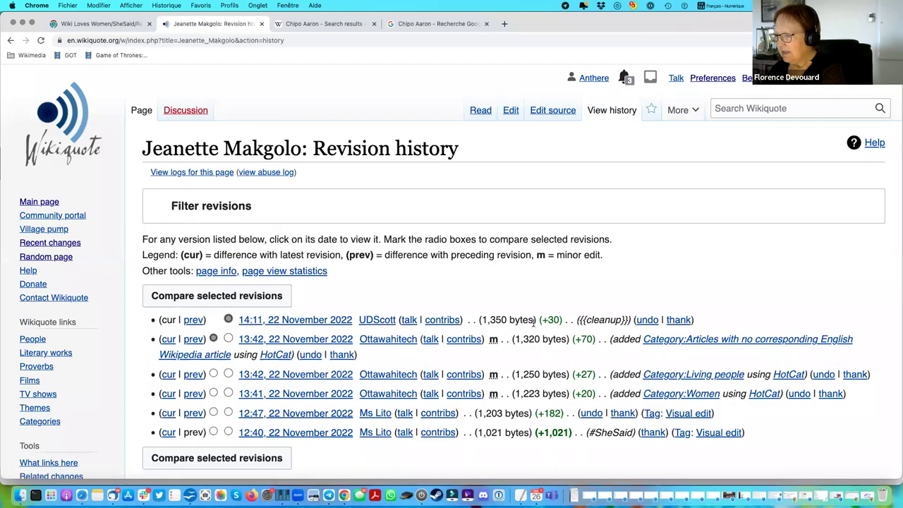
{"action": "scroll", "coordinate": [625, 388], "scroll_direction": "down", "scroll_amount": 3}
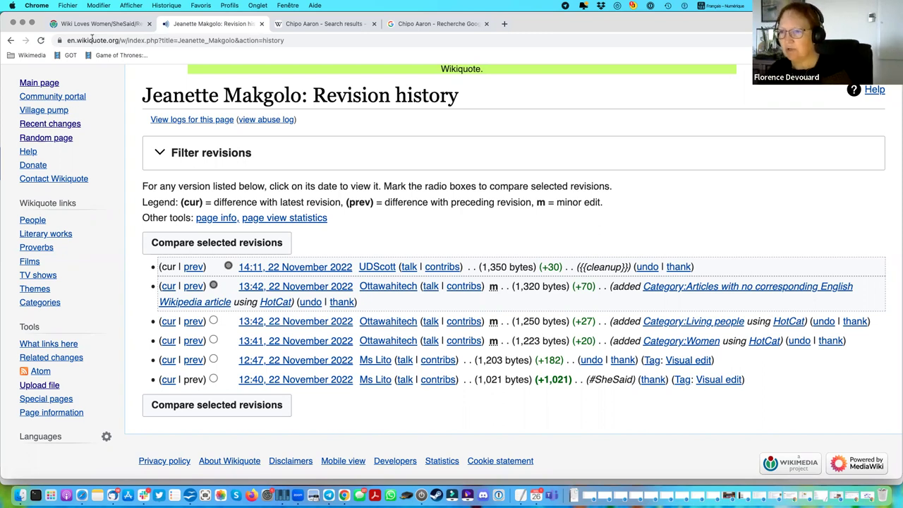
{"action": "left_click", "coordinate": [10, 42]}
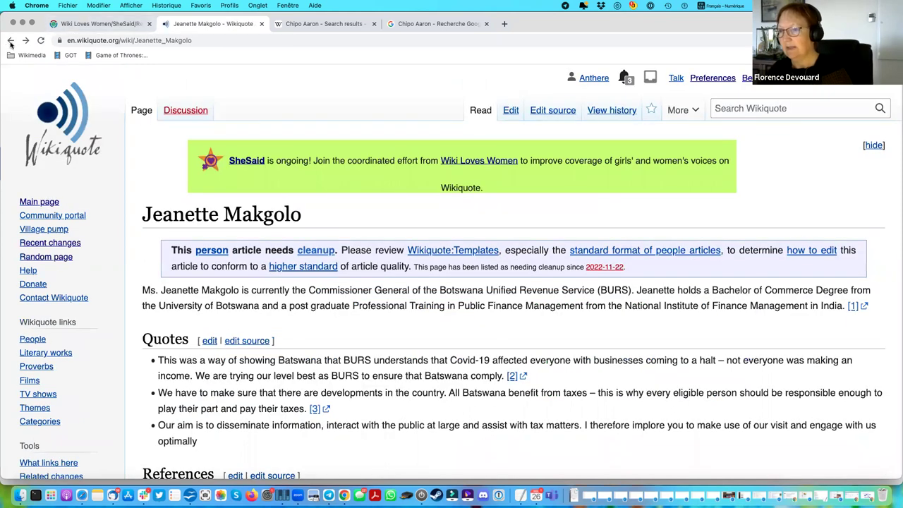
{"action": "left_click", "coordinate": [10, 40]}
{"action": "left_click", "coordinate": [97, 25]}
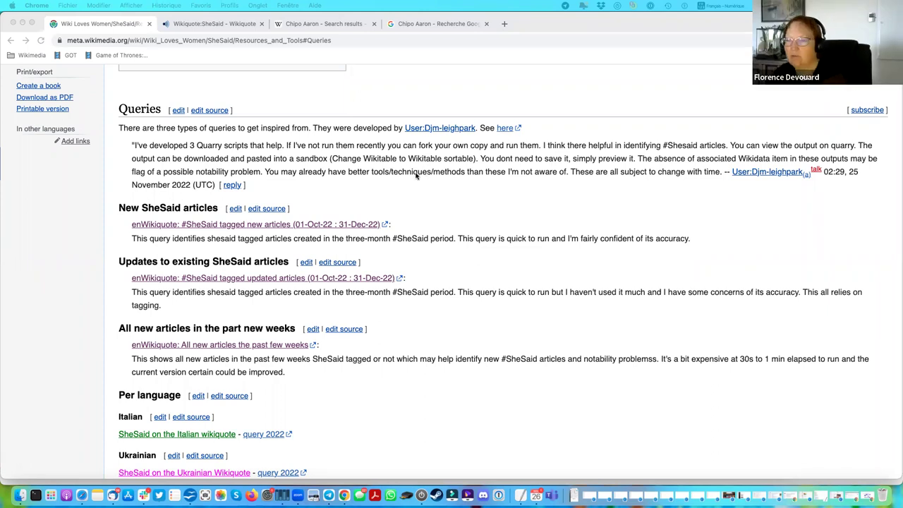
{"action": "scroll", "coordinate": [379, 171], "scroll_direction": "up", "scroll_amount": 15}
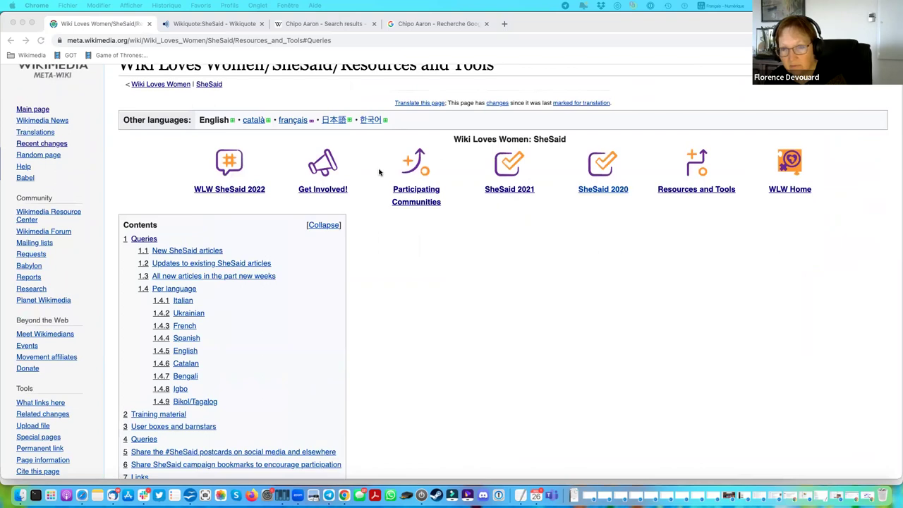
{"action": "scroll", "coordinate": [379, 172], "scroll_direction": "down", "scroll_amount": 10}
{"action": "scroll", "coordinate": [378, 171], "scroll_direction": "up", "scroll_amount": 12}
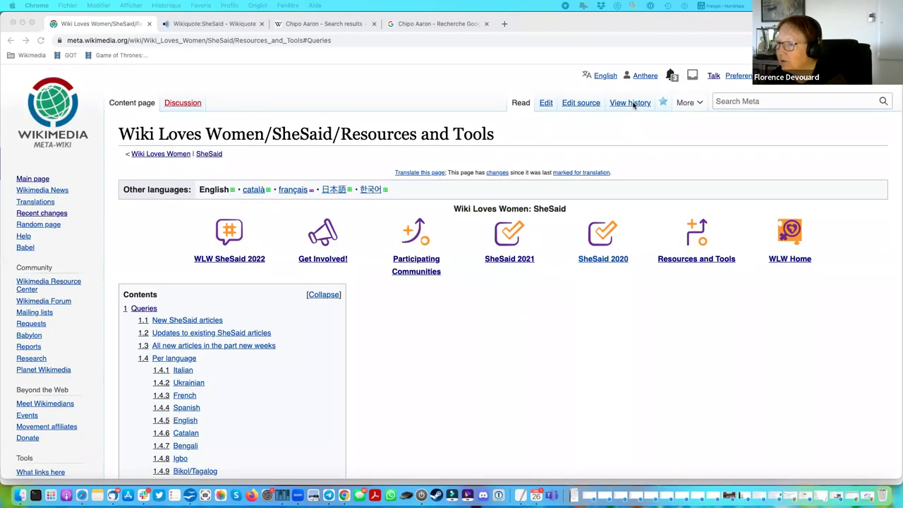
{"action": "left_click", "coordinate": [220, 25]}
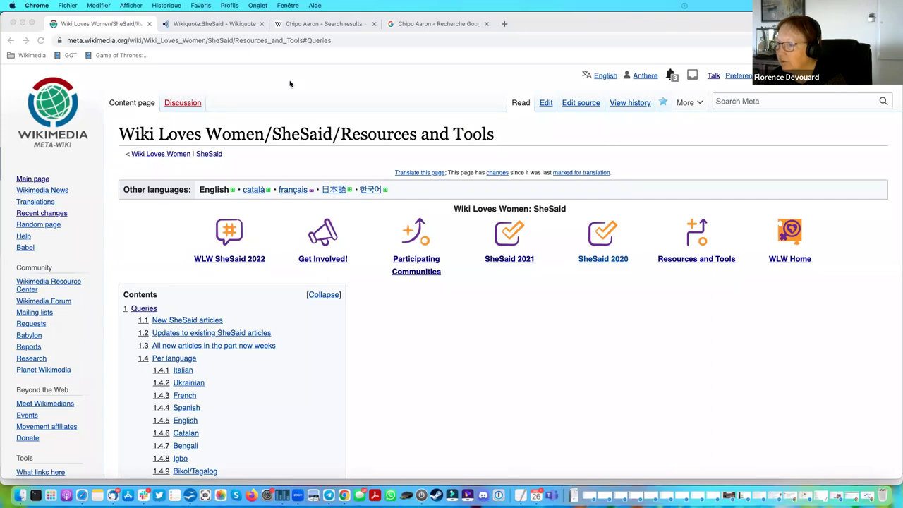
{"action": "scroll", "coordinate": [396, 141], "scroll_direction": "up", "scroll_amount": 15}
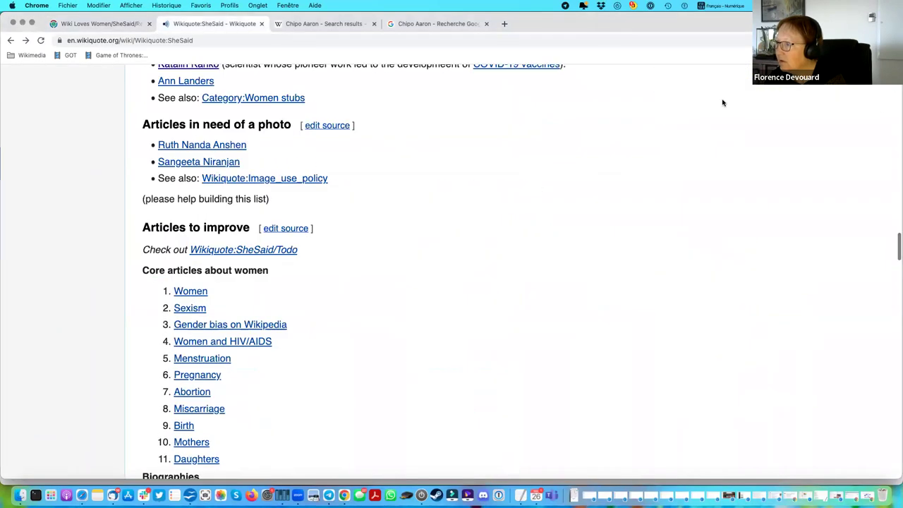
Compare the SheSaid page's 00:16 and 00:39 revisions of 23 November 2022.
{"action": "scroll", "coordinate": [694, 118], "scroll_direction": "up", "scroll_amount": 15}
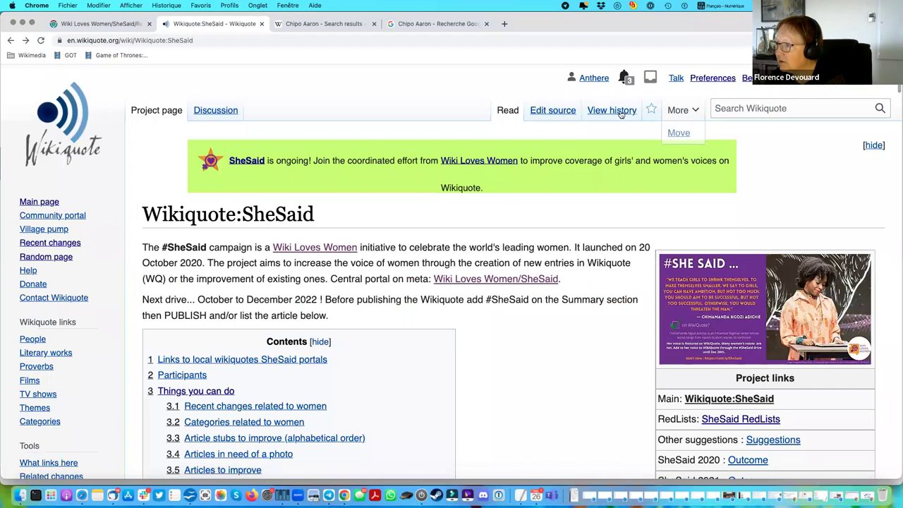
{"action": "left_click", "coordinate": [621, 112]}
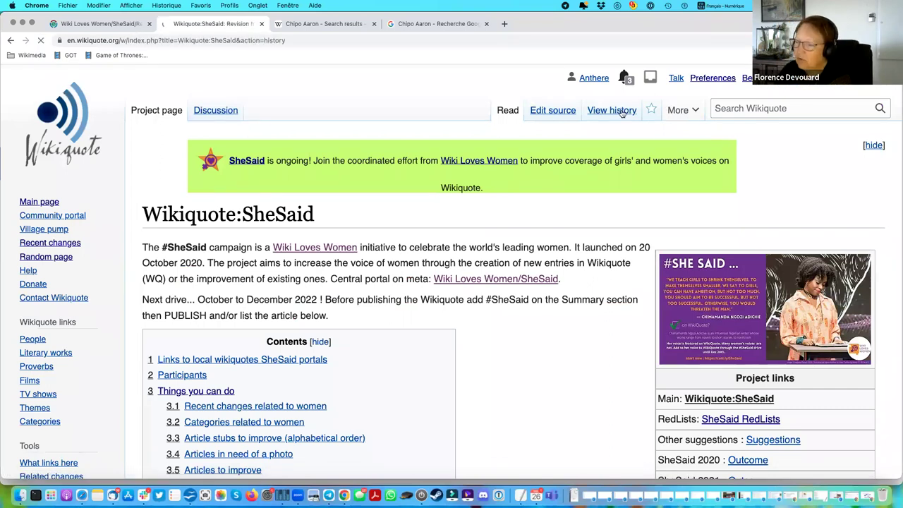
{"action": "scroll", "coordinate": [519, 313], "scroll_direction": "down", "scroll_amount": 3}
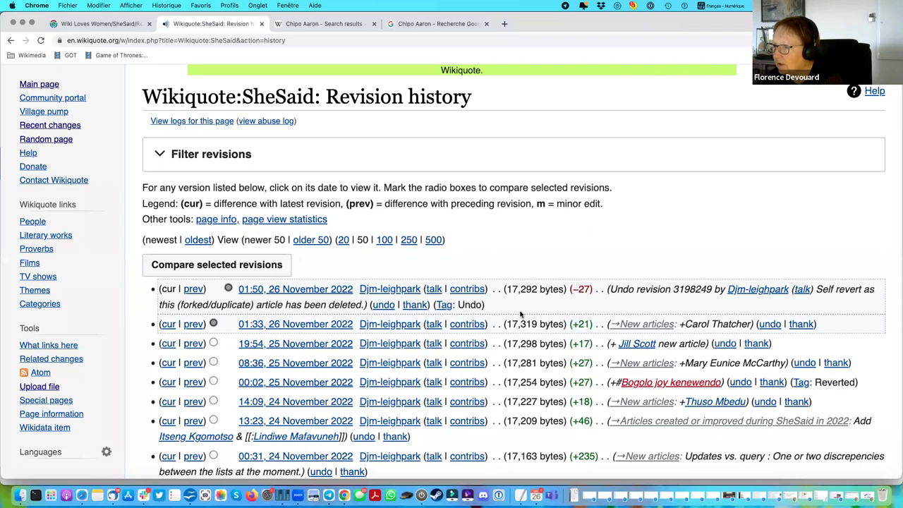
{"action": "scroll", "coordinate": [519, 314], "scroll_direction": "down", "scroll_amount": 4}
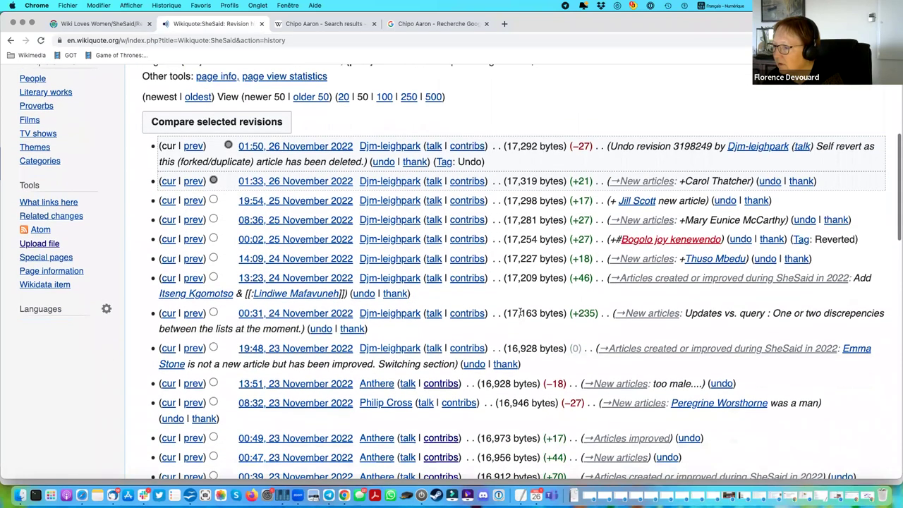
{"action": "scroll", "coordinate": [520, 314], "scroll_direction": "down", "scroll_amount": 4}
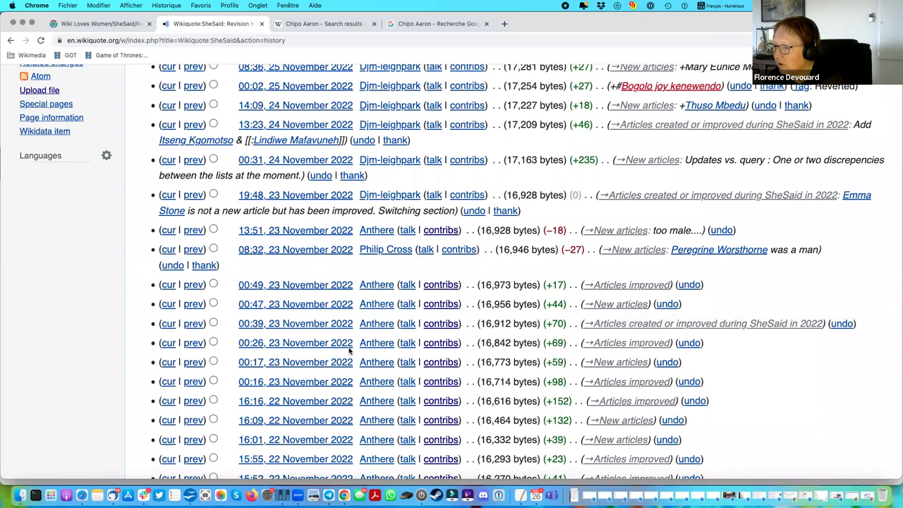
{"action": "left_click", "coordinate": [213, 342]}
{"action": "left_click", "coordinate": [227, 323]}
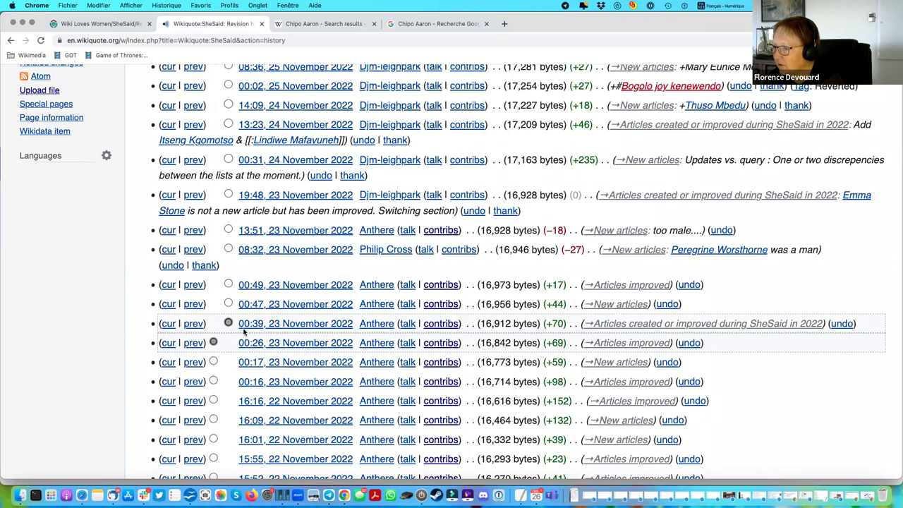
{"action": "left_click", "coordinate": [213, 381]}
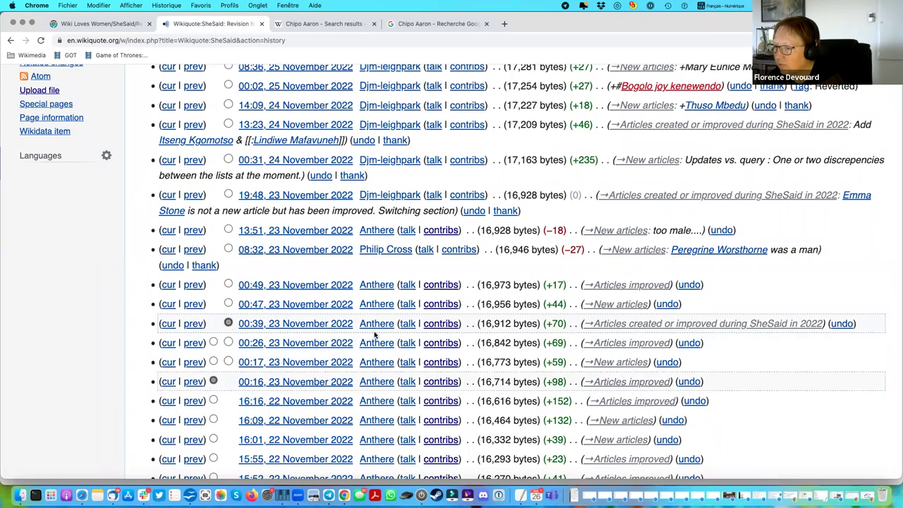
{"action": "scroll", "coordinate": [375, 335], "scroll_direction": "up", "scroll_amount": 4}
{"action": "left_click", "coordinate": [235, 124]}
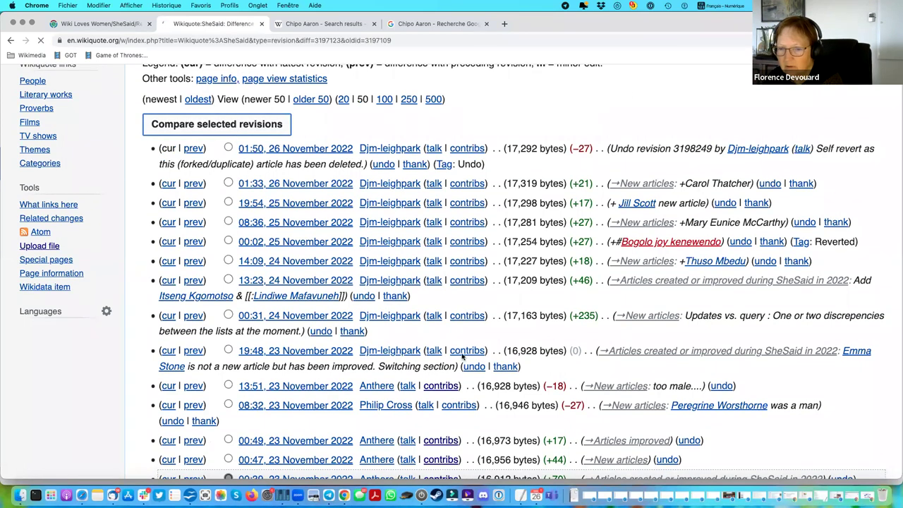
Scroll through the diff showing added entries like Bonang Otlhagile and Julie Bindel.
{"action": "scroll", "coordinate": [403, 361], "scroll_direction": "down", "scroll_amount": 3}
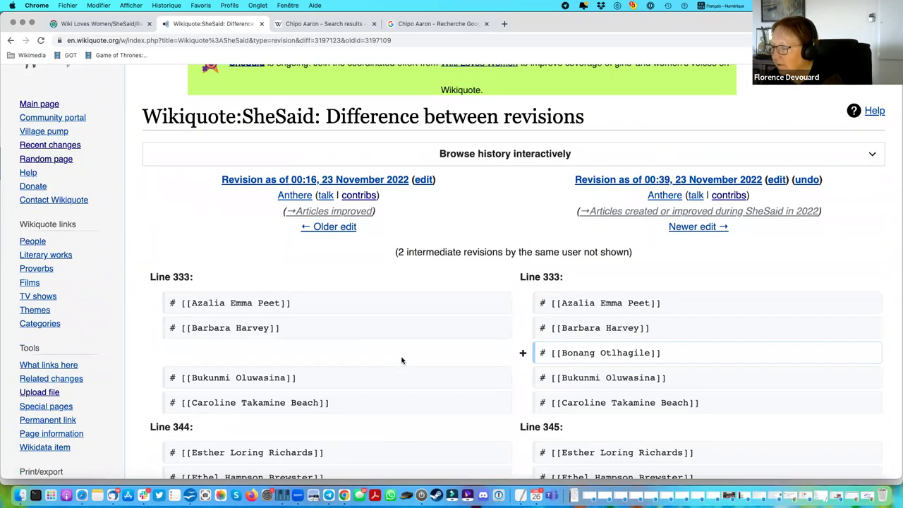
{"action": "scroll", "coordinate": [580, 360], "scroll_direction": "down", "scroll_amount": 1}
{"action": "scroll", "coordinate": [580, 359], "scroll_direction": "down", "scroll_amount": 10}
{"action": "scroll", "coordinate": [580, 360], "scroll_direction": "down", "scroll_amount": 5}
{"action": "scroll", "coordinate": [580, 360], "scroll_direction": "down", "scroll_amount": 2}
{"action": "scroll", "coordinate": [579, 360], "scroll_direction": "down", "scroll_amount": 15}
{"action": "scroll", "coordinate": [580, 361], "scroll_direction": "down", "scroll_amount": 12}
{"action": "scroll", "coordinate": [579, 361], "scroll_direction": "down", "scroll_amount": 15}
{"action": "scroll", "coordinate": [580, 360], "scroll_direction": "down", "scroll_amount": 5}
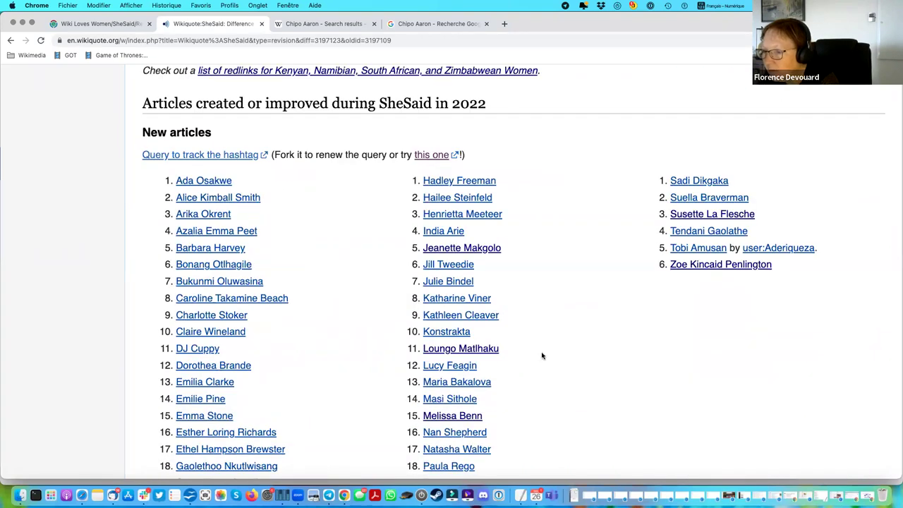
Open Bonang Otlhagile's revision history and highlight the page-creation edit summary.
{"action": "left_click", "coordinate": [198, 270]}
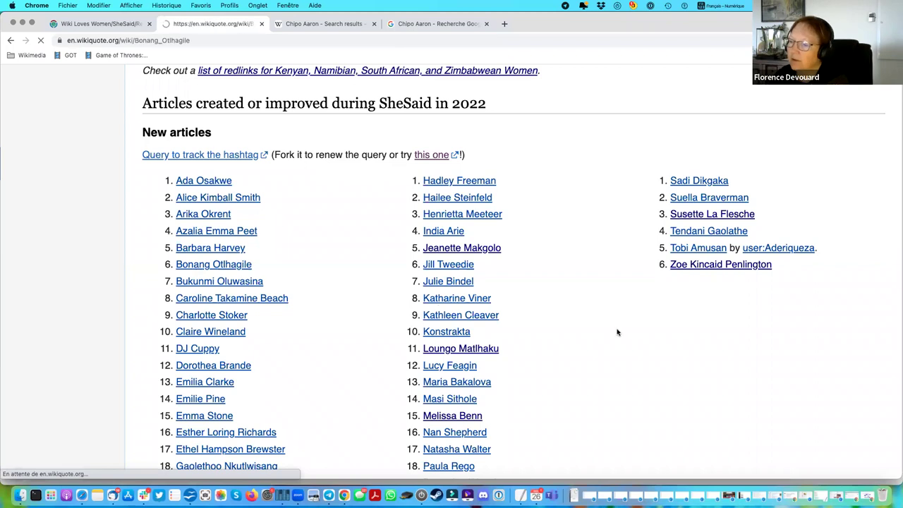
{"action": "mouse_move", "coordinate": [664, 117]}
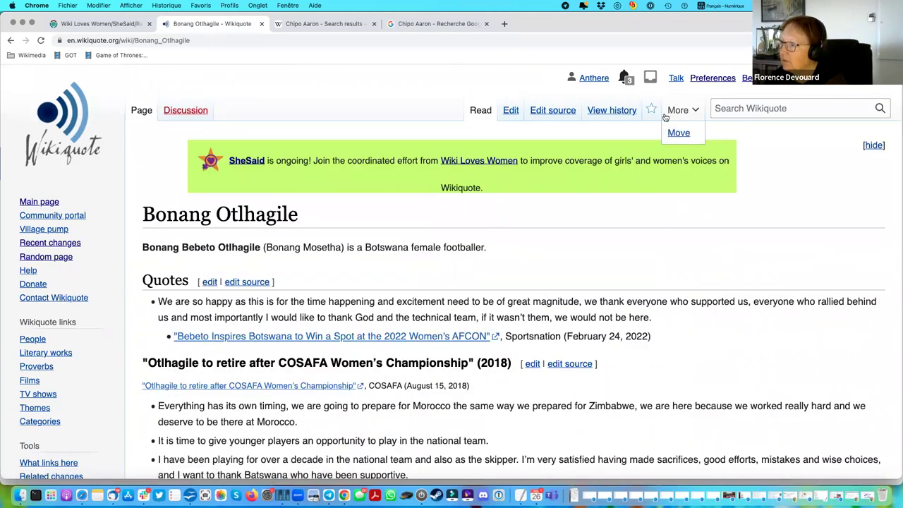
{"action": "left_click", "coordinate": [618, 113]}
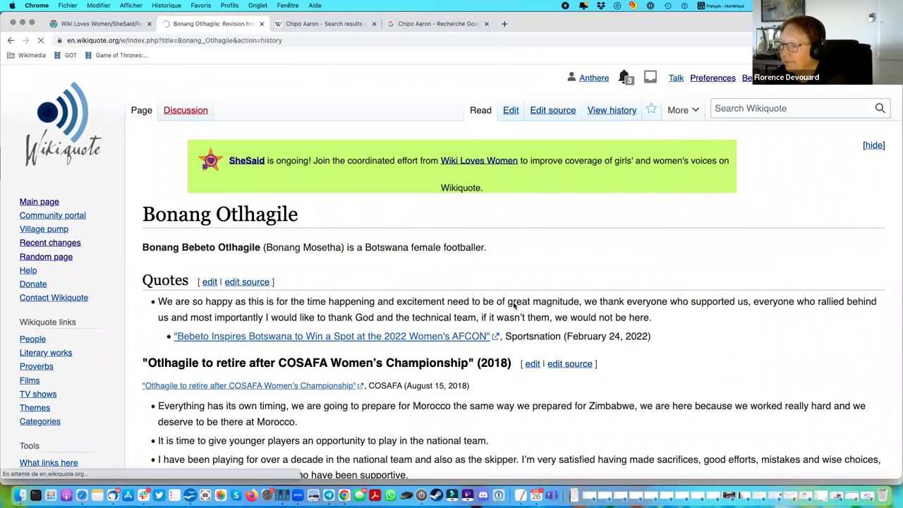
{"action": "scroll", "coordinate": [513, 305], "scroll_direction": "down", "scroll_amount": 2}
{"action": "scroll", "coordinate": [514, 305], "scroll_direction": "down", "scroll_amount": 4}
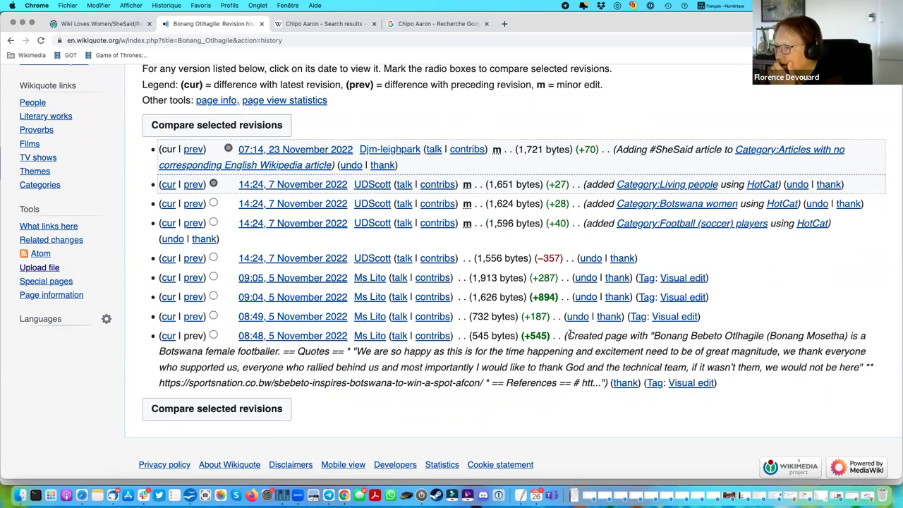
{"action": "left_click_drag", "start_coordinate": [569, 336], "coordinate": [605, 383]}
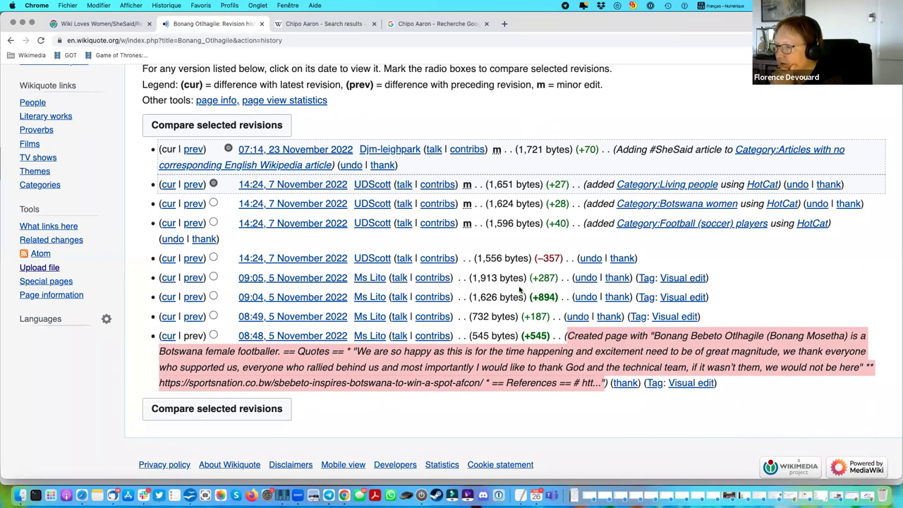
{"action": "left_click", "coordinate": [387, 251]}
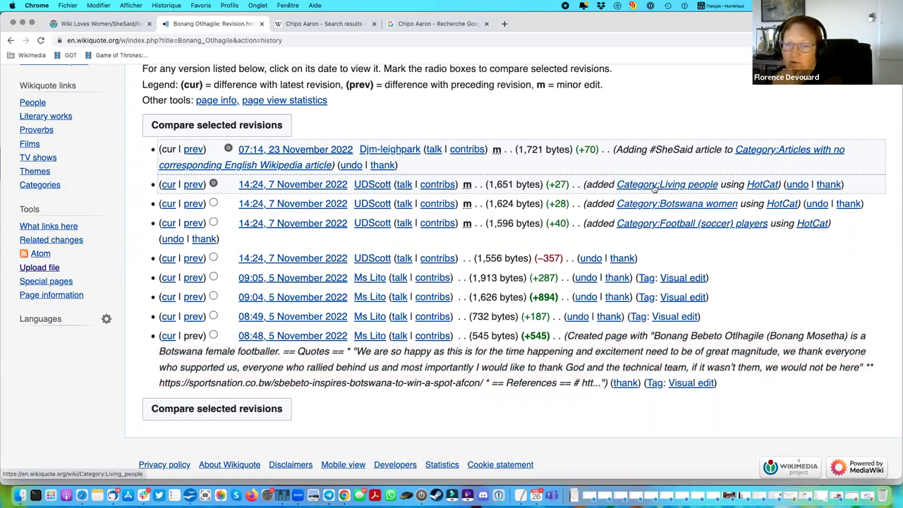
View the 14:24, 7 November 2022 revision, then highlight the 'Adding #SheSaid article' summary.
{"action": "scroll", "coordinate": [656, 222], "scroll_direction": "up", "scroll_amount": 1}
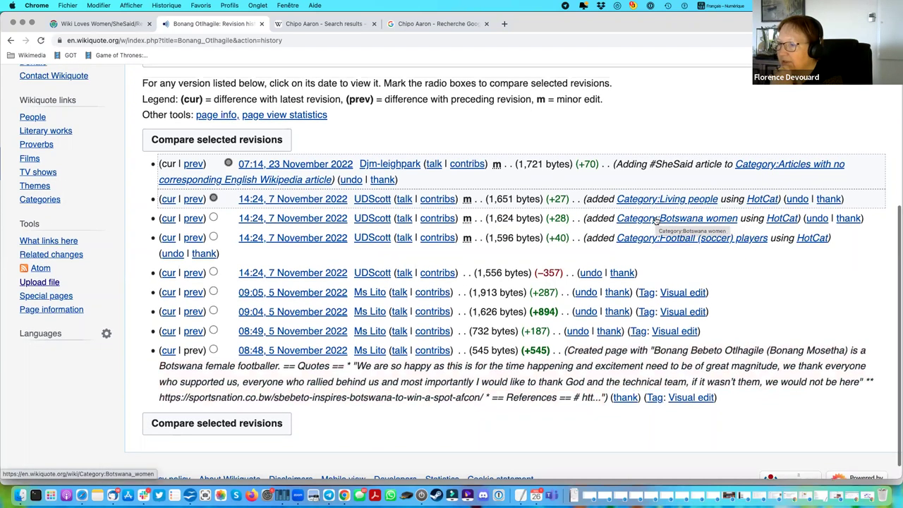
{"action": "left_click", "coordinate": [303, 202]}
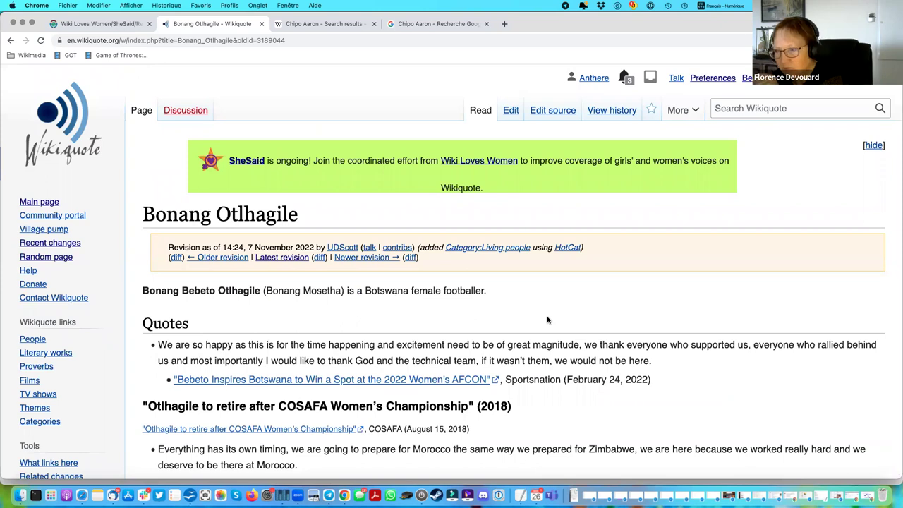
{"action": "left_click", "coordinate": [9, 41]}
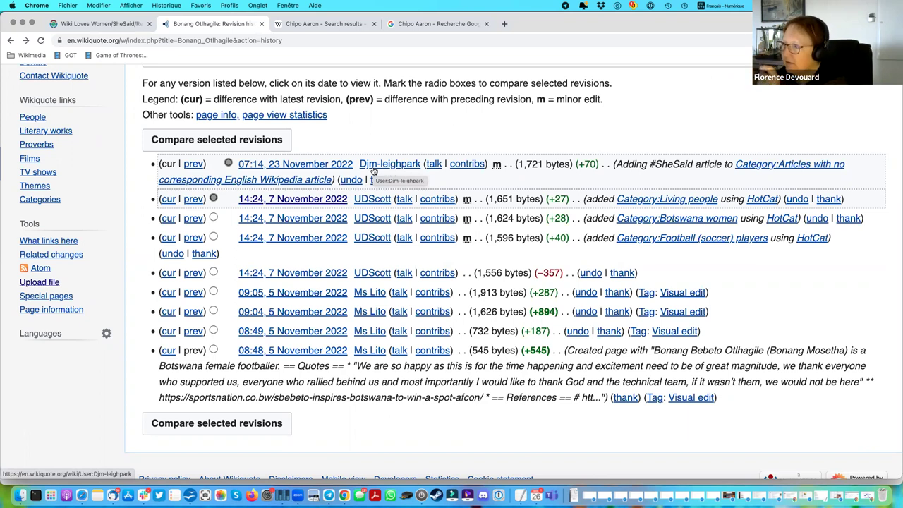
{"action": "left_click_drag", "start_coordinate": [615, 164], "coordinate": [715, 164]}
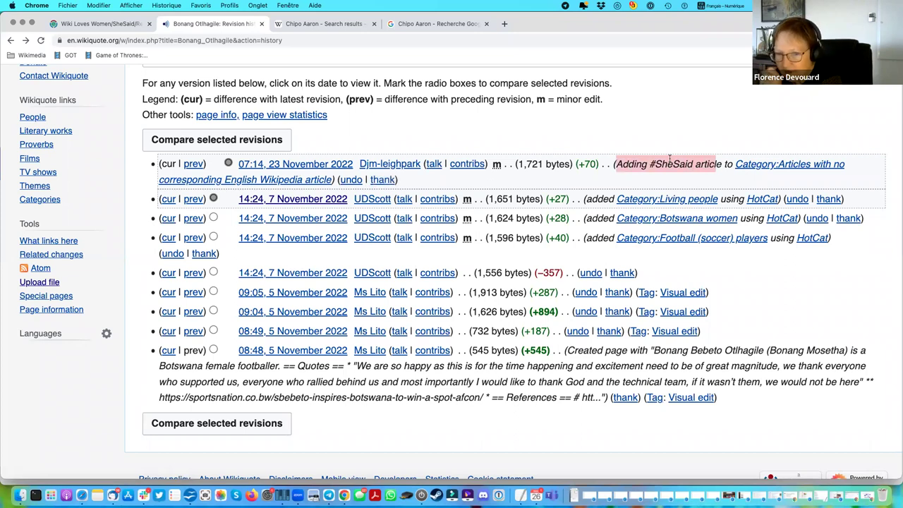
{"action": "left_click", "coordinate": [617, 164]}
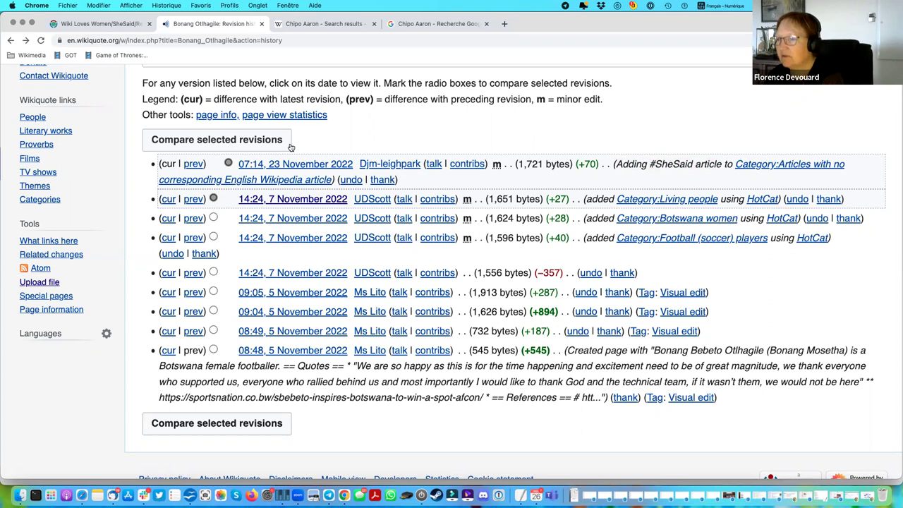
Compare the latest two Bonang Otlhagile revisions, highlighting the added category line and #SheSaid.
{"action": "left_click", "coordinate": [258, 142]}
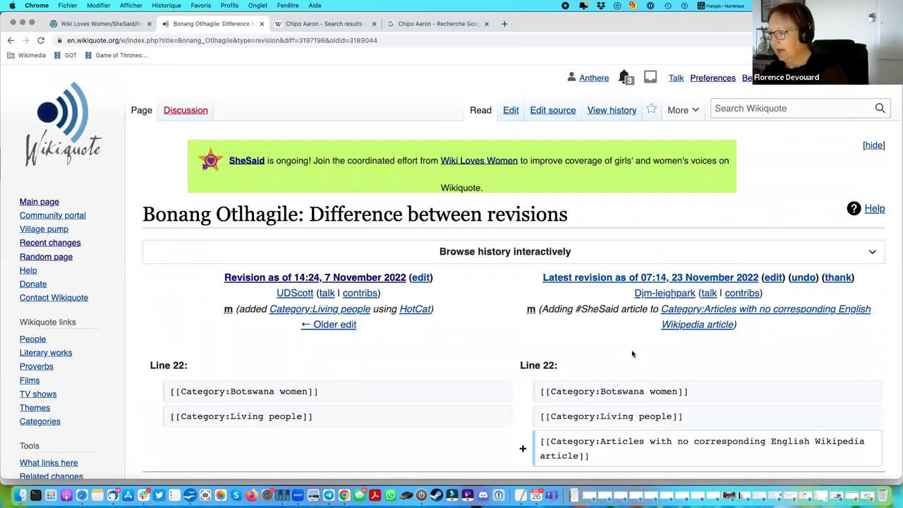
{"action": "scroll", "coordinate": [635, 366], "scroll_direction": "down", "scroll_amount": 5}
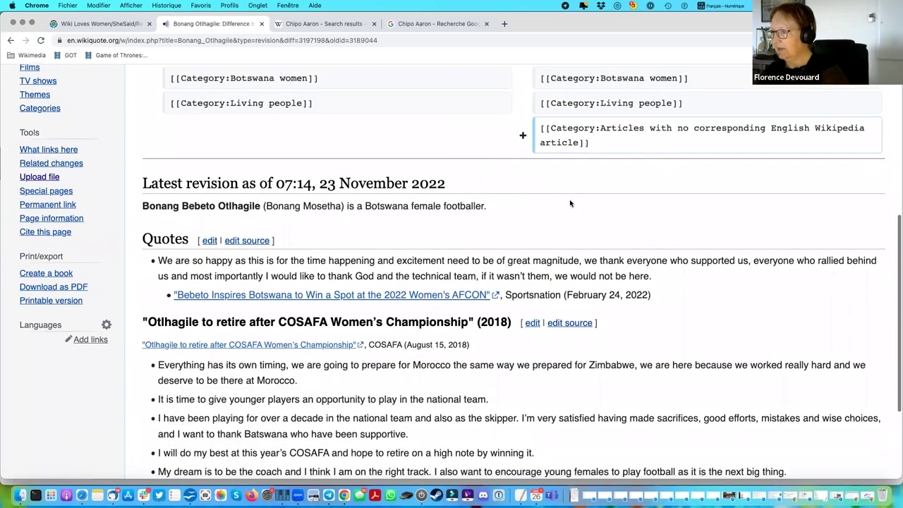
{"action": "scroll", "coordinate": [565, 183], "scroll_direction": "up", "scroll_amount": 3}
{"action": "triple_click", "coordinate": [537, 233]}
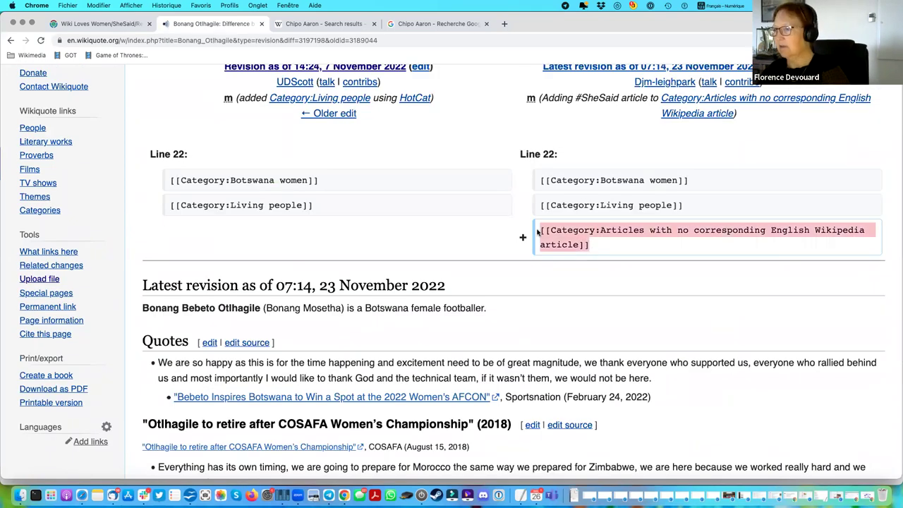
{"action": "scroll", "coordinate": [537, 233], "scroll_direction": "up", "scroll_amount": 3}
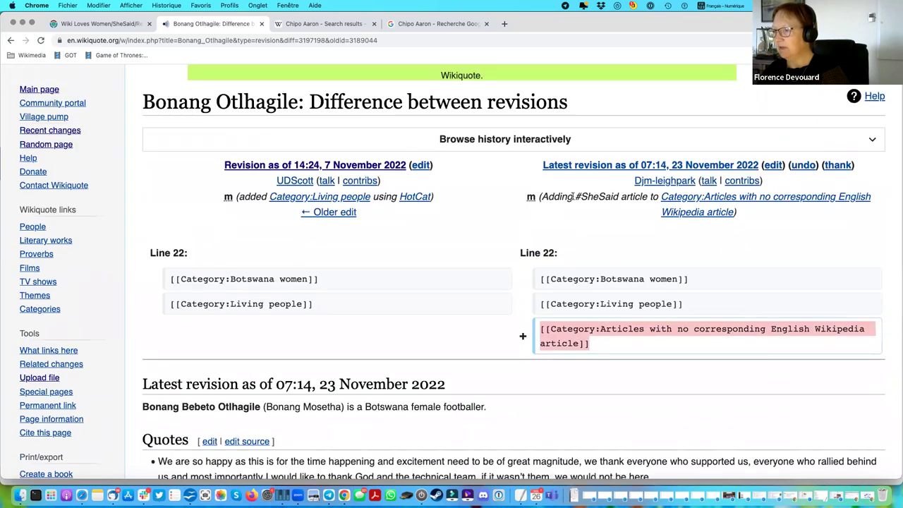
{"action": "left_click_drag", "start_coordinate": [575, 197], "coordinate": [620, 197]}
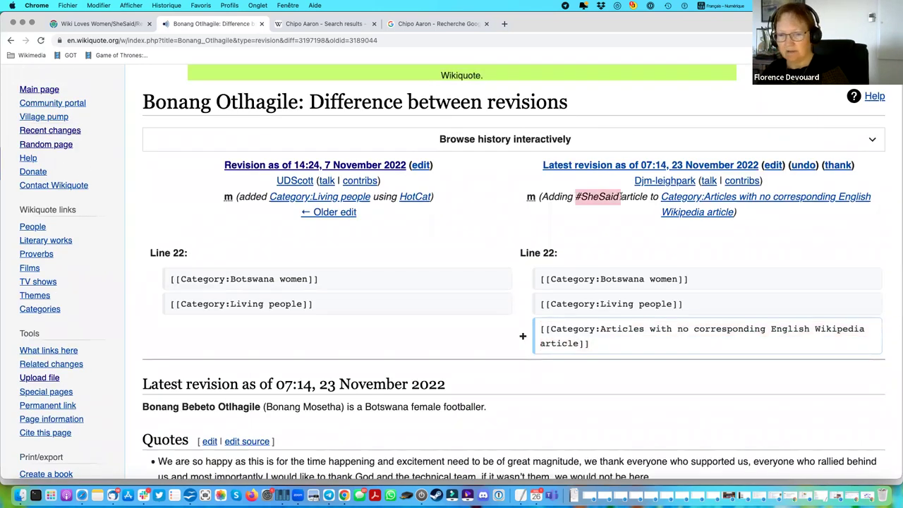
Go back through the history and article to the SheSaid campaign page.
{"action": "left_click", "coordinate": [9, 41]}
{"action": "left_click", "coordinate": [9, 41]}
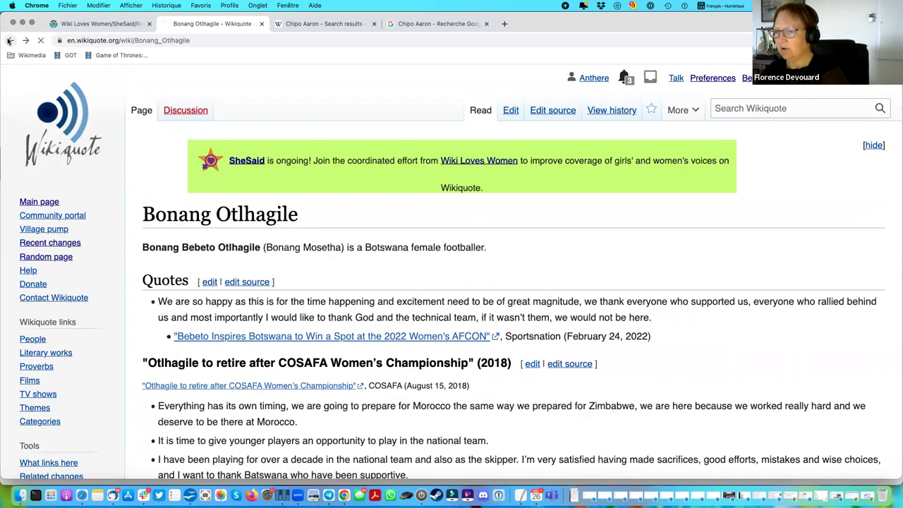
{"action": "left_click", "coordinate": [9, 41]}
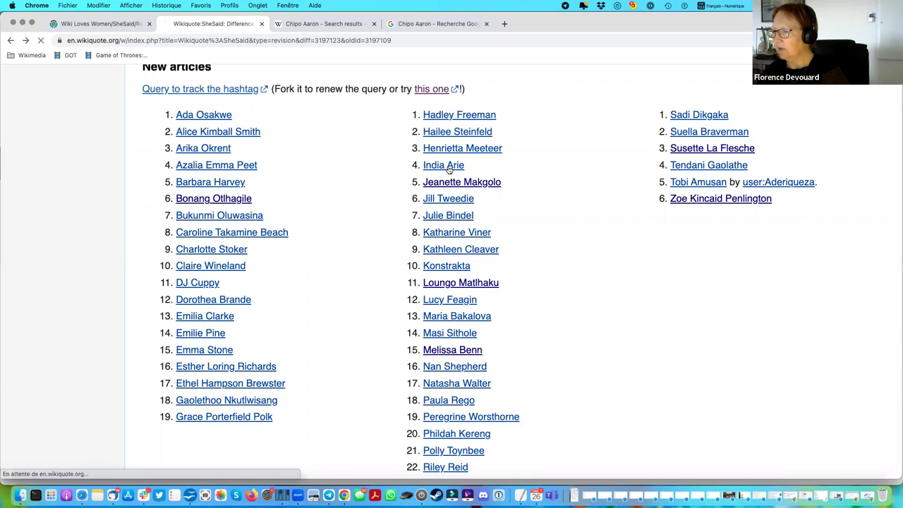
In India Arie's source, replace the curly quotes around "I'm tired of this." with straight ones.
{"action": "left_click", "coordinate": [448, 166]}
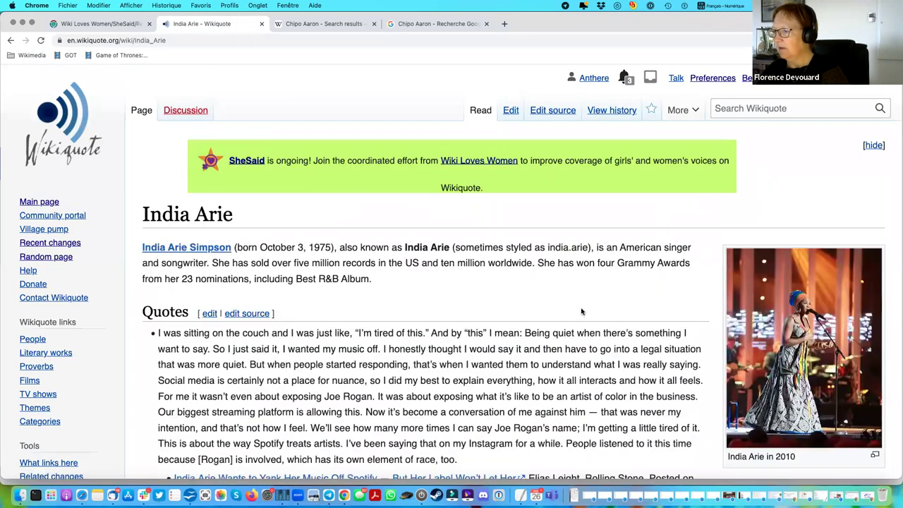
{"action": "left_click", "coordinate": [561, 112]}
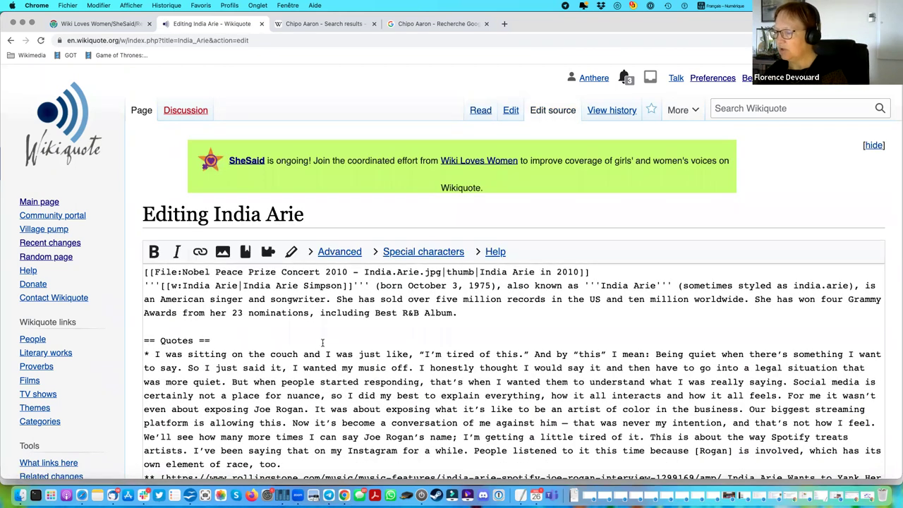
{"action": "scroll", "coordinate": [323, 342], "scroll_direction": "down", "scroll_amount": 3}
{"action": "scroll", "coordinate": [322, 342], "scroll_direction": "up", "scroll_amount": 1}
{"action": "left_click", "coordinate": [421, 308]}
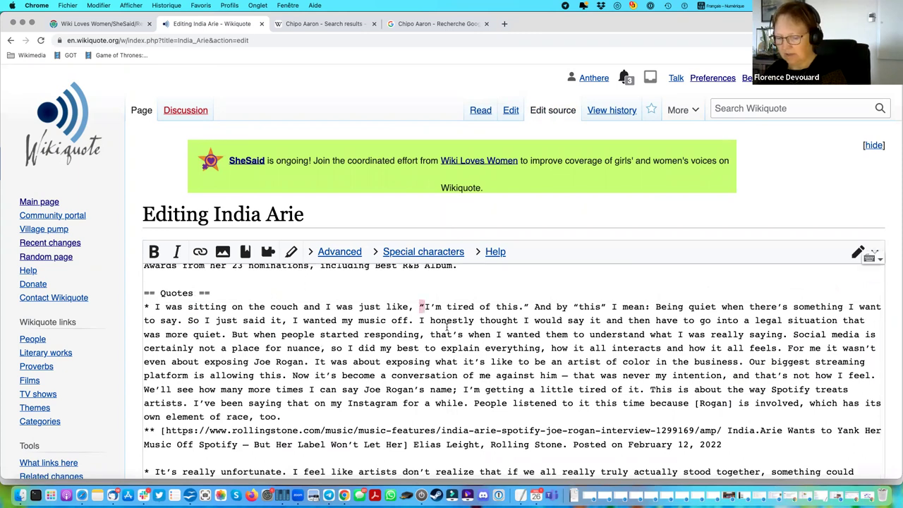
{"action": "key", "text": "Delete"}
{"action": "type", "text": "\""}
{"action": "left_click", "coordinate": [525, 307]}
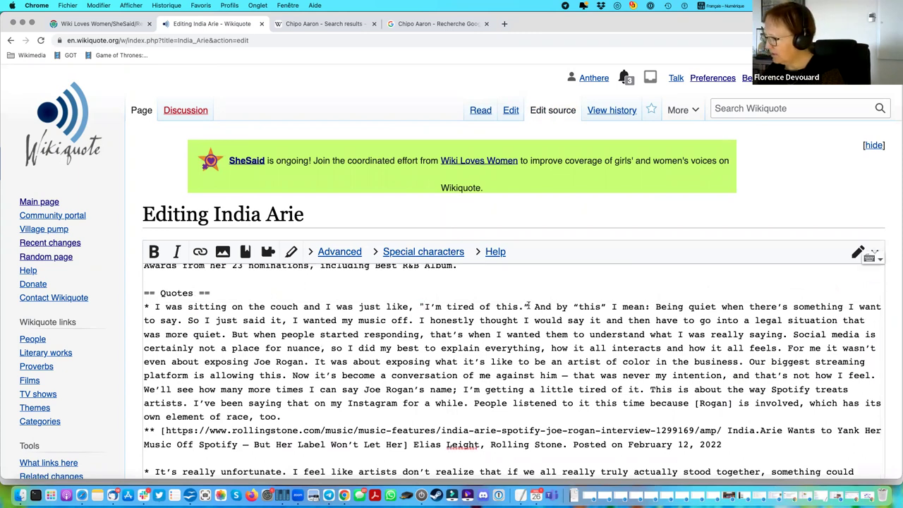
{"action": "key", "text": "Delete"}
{"action": "type", "text": "\""}
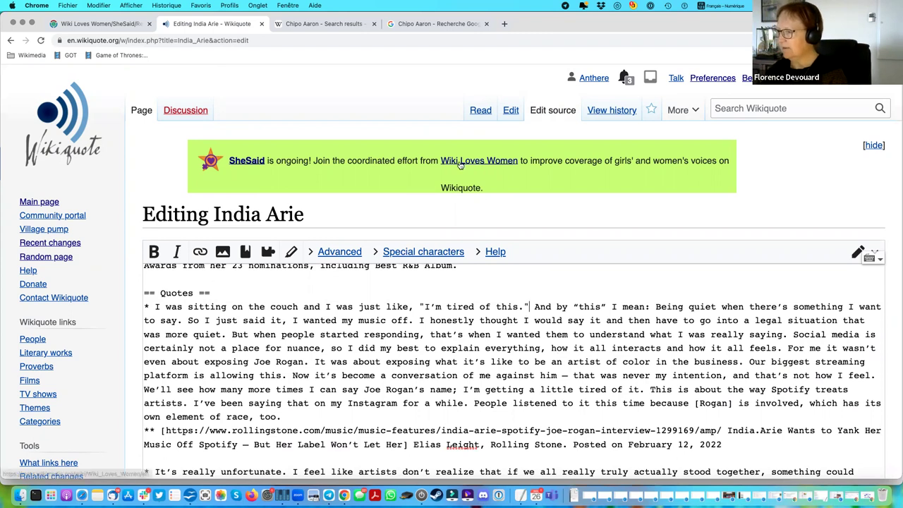
Enter #shesaid as the edit summary and head to the article's revision history.
{"action": "scroll", "coordinate": [459, 164], "scroll_direction": "down", "scroll_amount": 15}
{"action": "left_click", "coordinate": [195, 146]}
{"action": "type", "text": "#shesaid"}
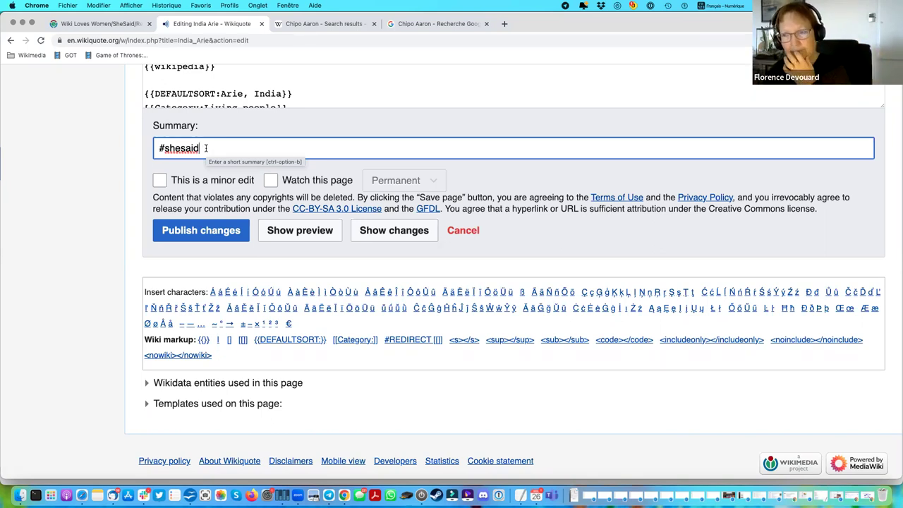
{"action": "left_click", "coordinate": [124, 182]}
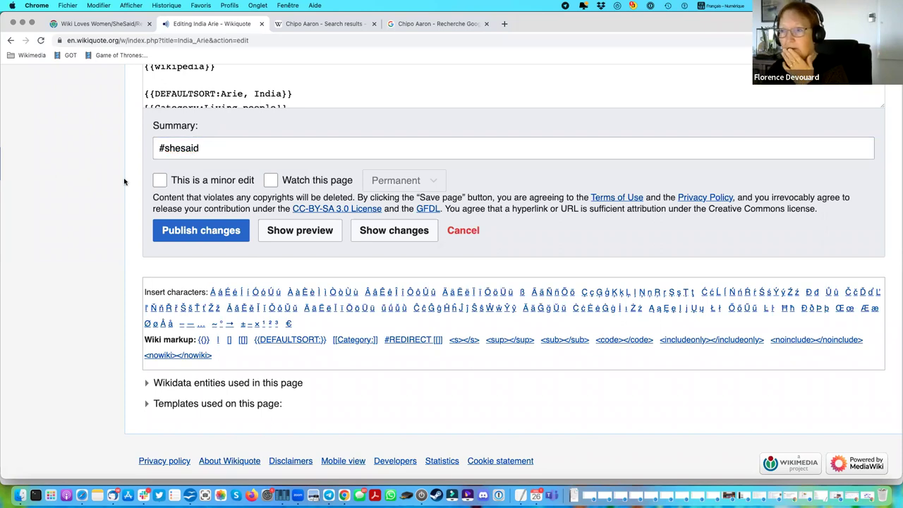
{"action": "scroll", "coordinate": [451, 282], "scroll_direction": "up", "scroll_amount": 15}
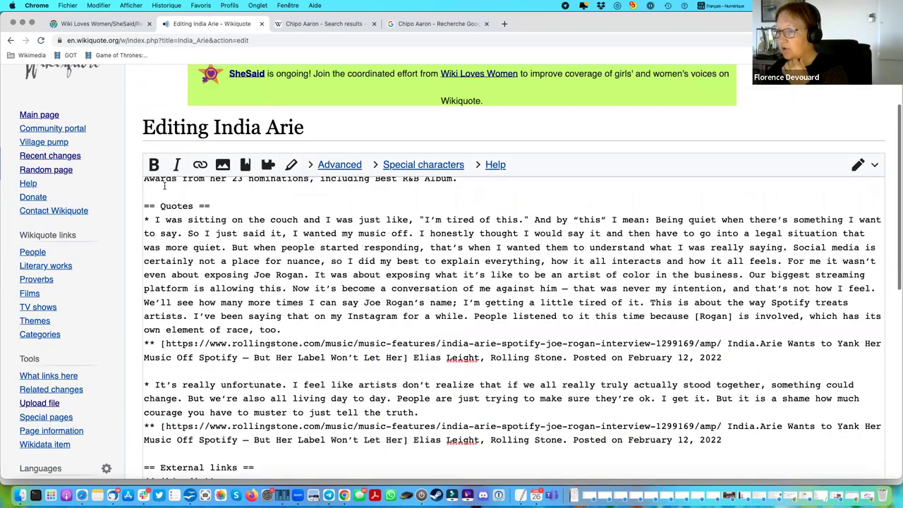
{"action": "scroll", "coordinate": [654, 156], "scroll_direction": "up", "scroll_amount": 3}
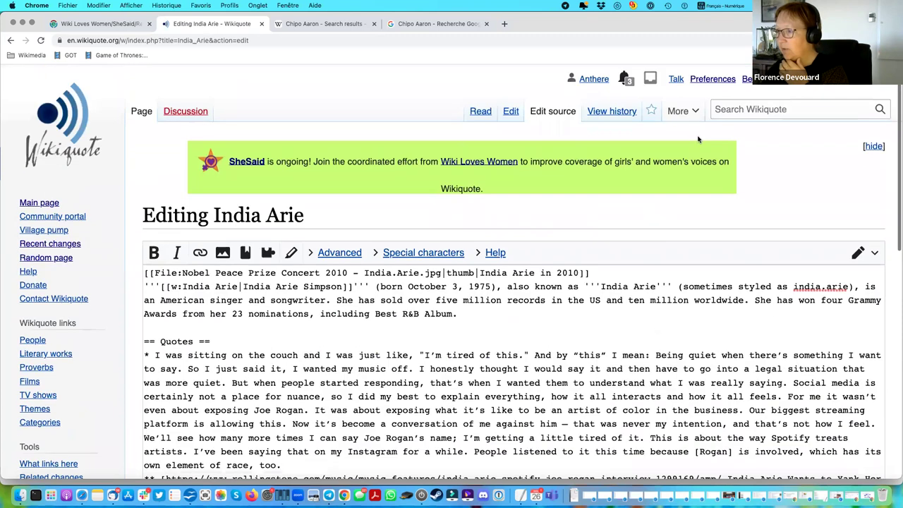
{"action": "left_click", "coordinate": [613, 110]}
Leave the edit page unsaved and highlight the oldest revision's page-creation summary.
{"action": "left_click", "coordinate": [494, 196]}
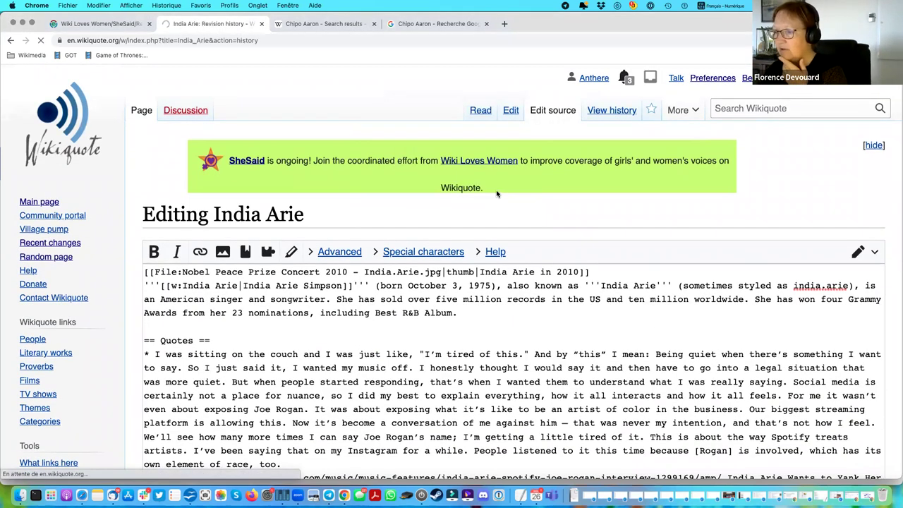
{"action": "scroll", "coordinate": [538, 190], "scroll_direction": "down", "scroll_amount": 2}
{"action": "scroll", "coordinate": [539, 191], "scroll_direction": "down", "scroll_amount": 5}
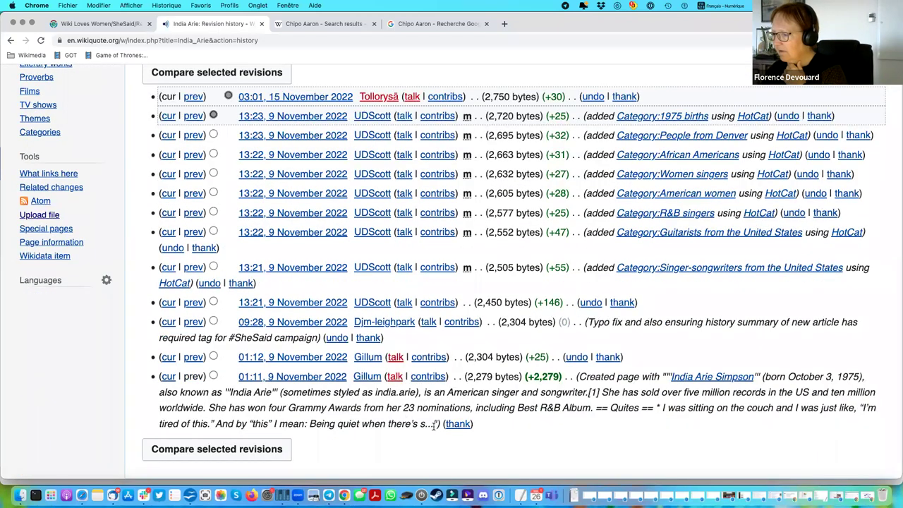
{"action": "left_click_drag", "start_coordinate": [437, 422], "coordinate": [585, 377]}
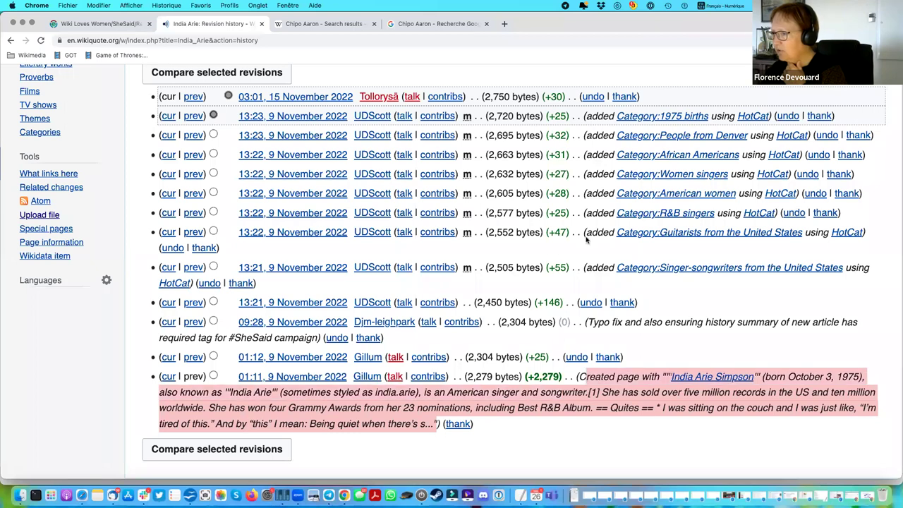
View the 03:01, 15 November 2022 revision and highlight Grammy Awards in the intro.
{"action": "scroll", "coordinate": [547, 214], "scroll_direction": "up", "scroll_amount": 2}
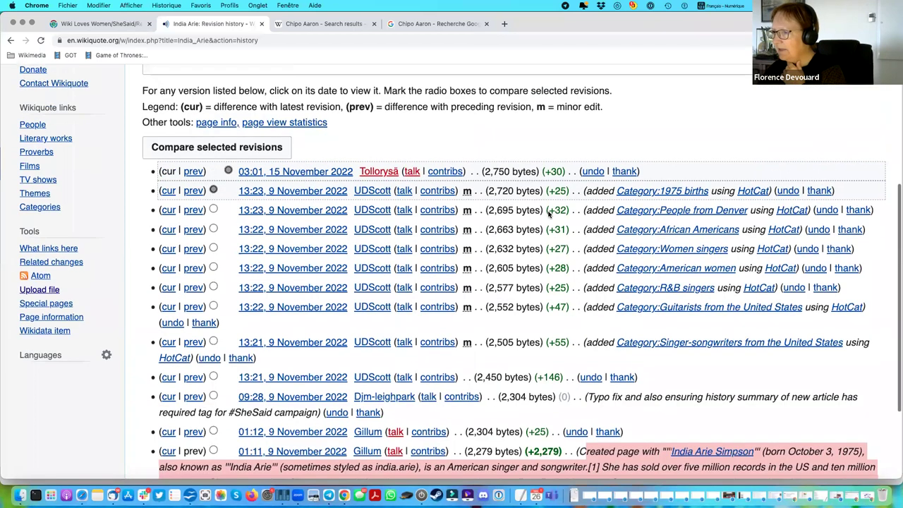
{"action": "left_click", "coordinate": [284, 173]}
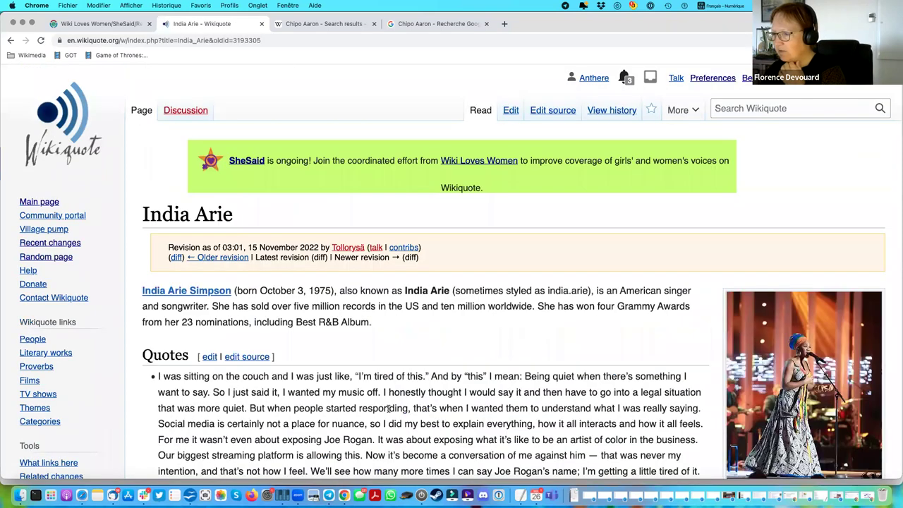
{"action": "scroll", "coordinate": [388, 408], "scroll_direction": "down", "scroll_amount": 5}
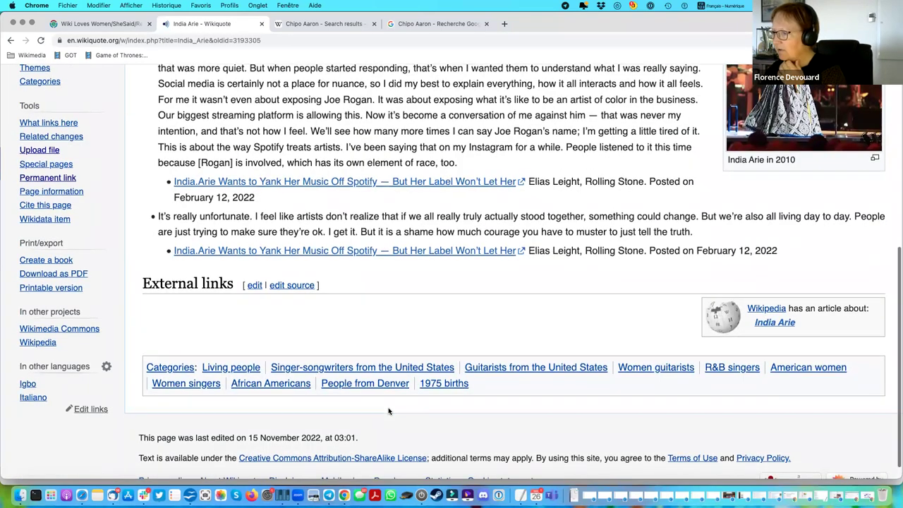
{"action": "scroll", "coordinate": [388, 411], "scroll_direction": "up", "scroll_amount": 4}
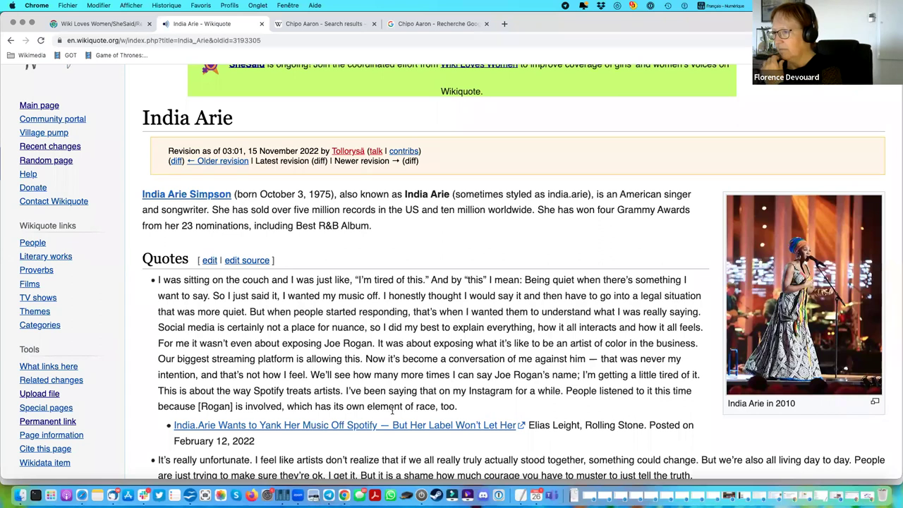
{"action": "left_click_drag", "start_coordinate": [617, 209], "coordinate": [695, 209]}
{"action": "key", "text": "super+c"}
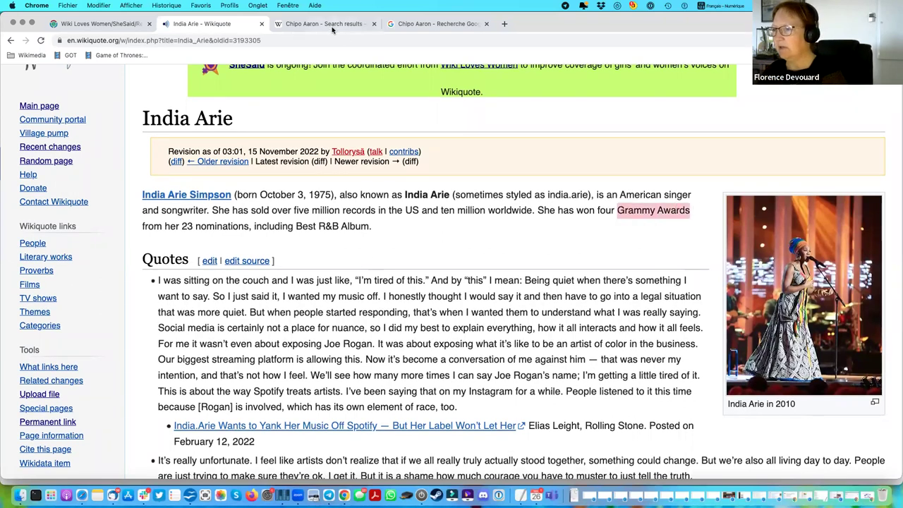
Load English Wikiquote and search it for Grammy Awards.
{"action": "left_click", "coordinate": [328, 26]}
{"action": "left_click", "coordinate": [226, 40]}
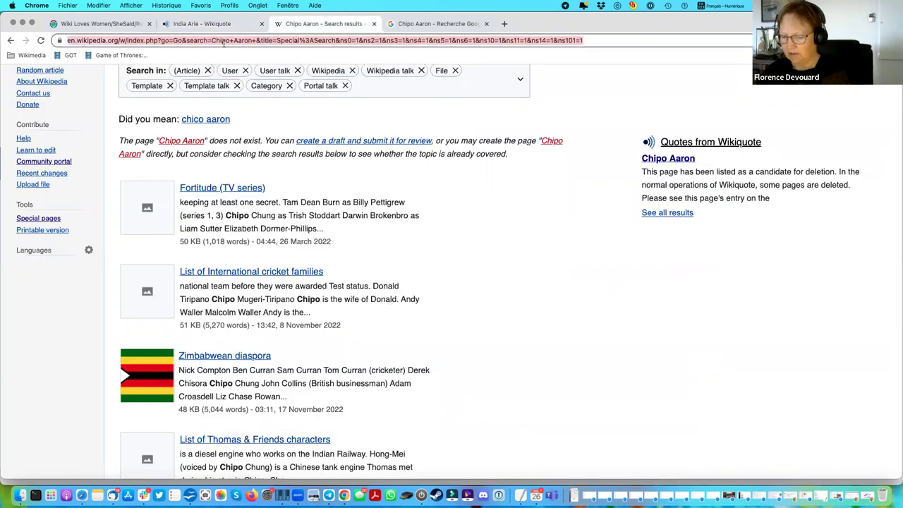
{"action": "type", "text": "en.wikiquote"}
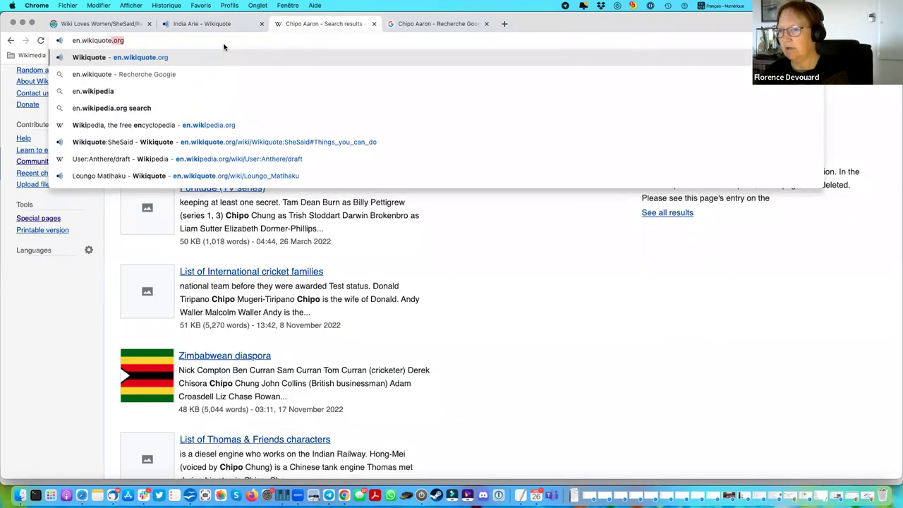
{"action": "key", "text": "Return"}
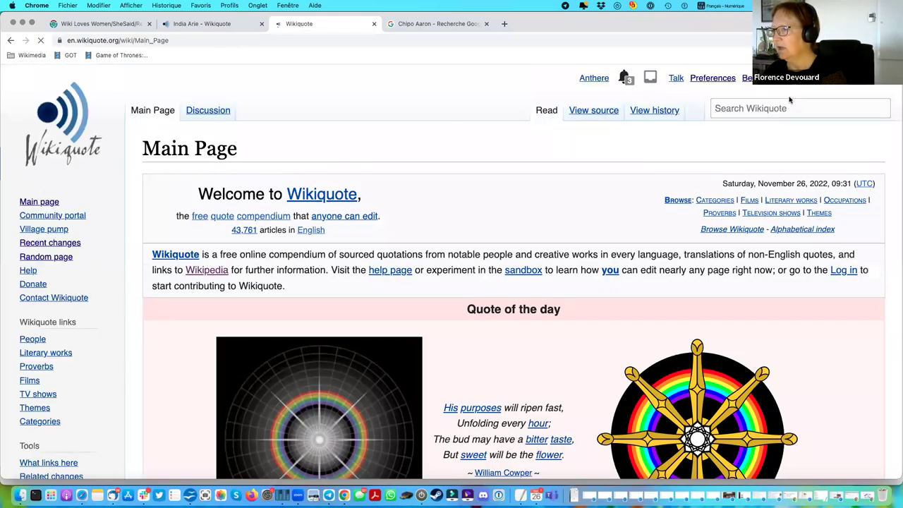
{"action": "left_click", "coordinate": [751, 108]}
{"action": "key", "text": "super+v"}
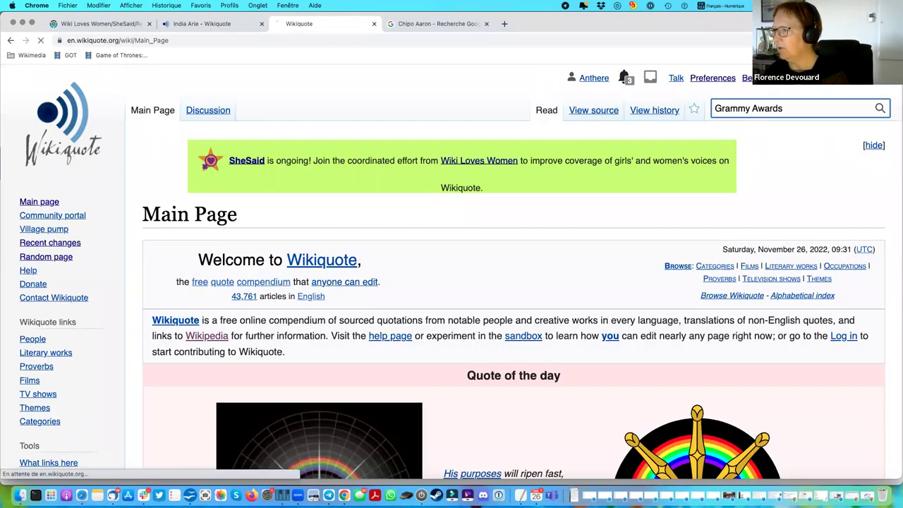
{"action": "key", "text": "Return"}
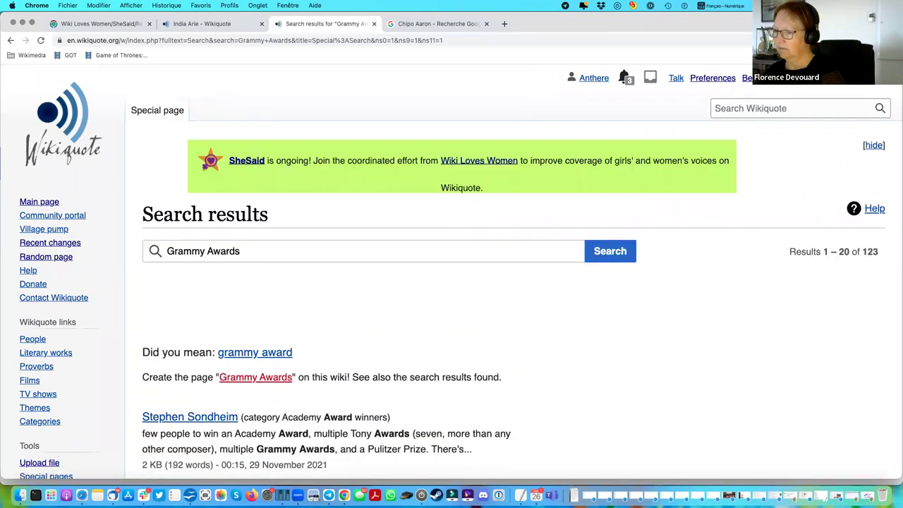
Open Justin Timberlake's Primetime Emmy Award winners category and highlight its parent, People by award.
{"action": "scroll", "coordinate": [484, 357], "scroll_direction": "down", "scroll_amount": 4}
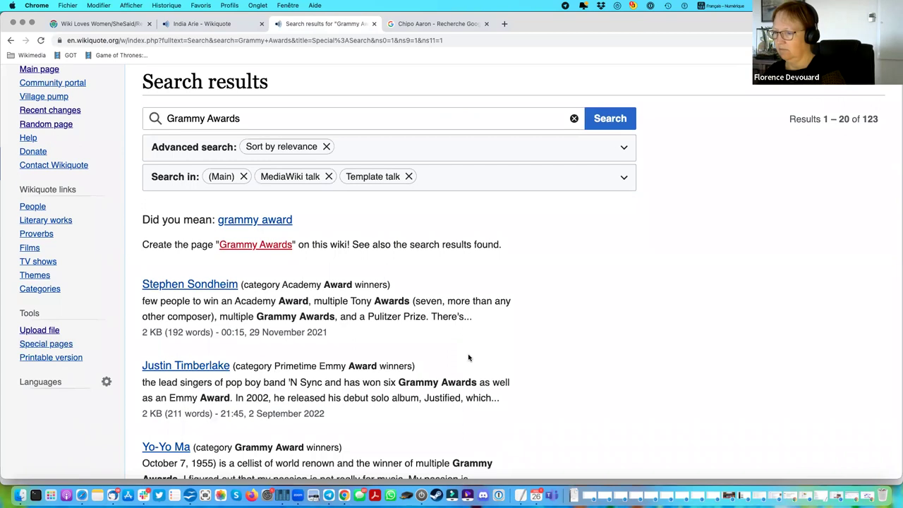
{"action": "scroll", "coordinate": [468, 358], "scroll_direction": "down", "scroll_amount": 8}
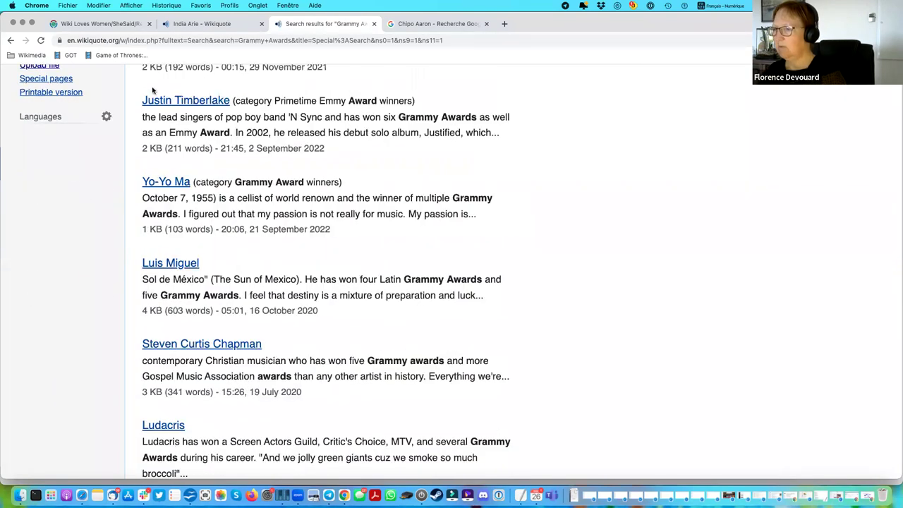
{"action": "left_click", "coordinate": [196, 102]}
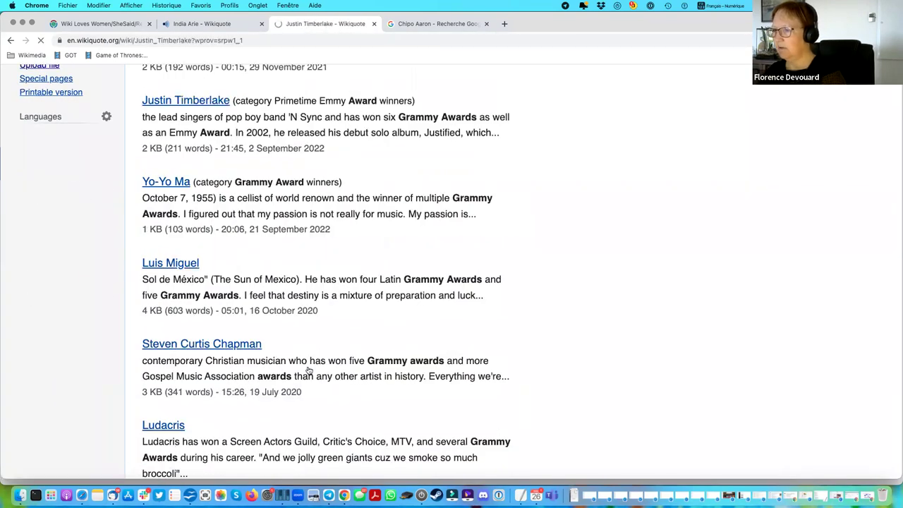
{"action": "scroll", "coordinate": [308, 373], "scroll_direction": "down", "scroll_amount": 15}
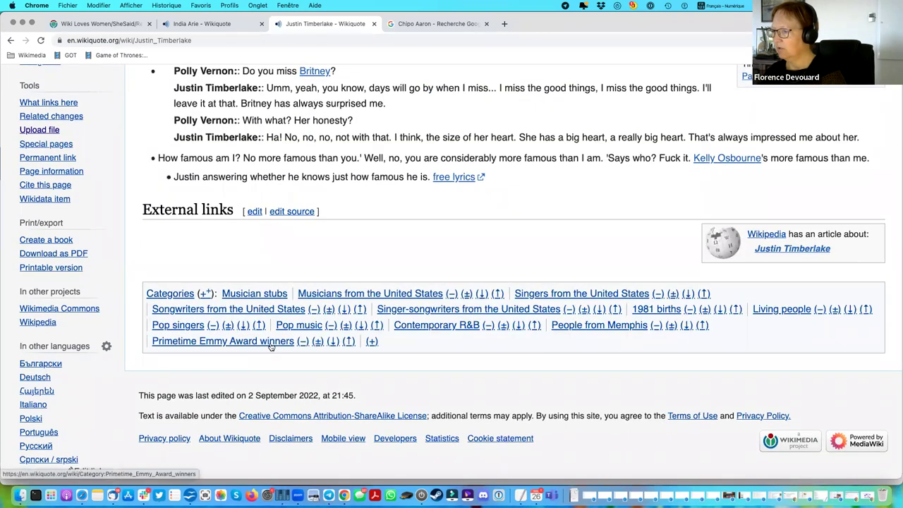
{"action": "left_click", "coordinate": [270, 344]}
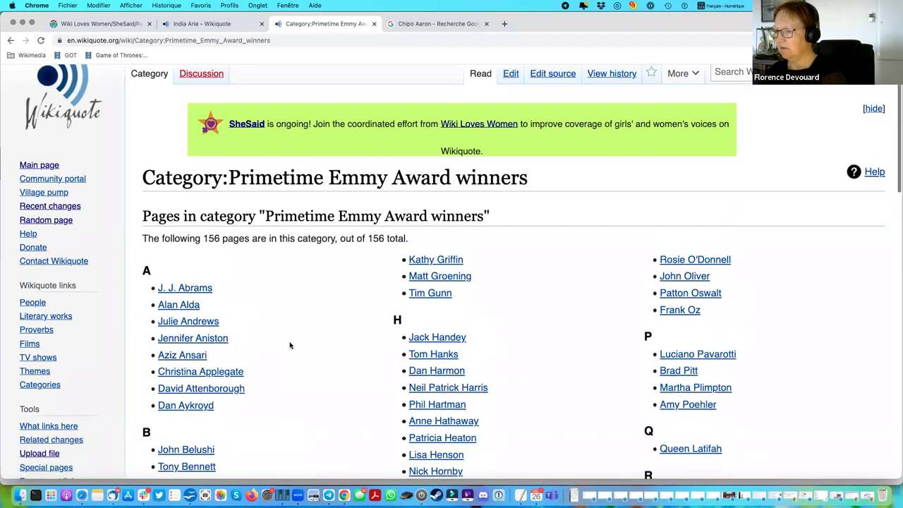
{"action": "scroll", "coordinate": [289, 345], "scroll_direction": "down", "scroll_amount": 5}
{"action": "scroll", "coordinate": [289, 345], "scroll_direction": "down", "scroll_amount": 20}
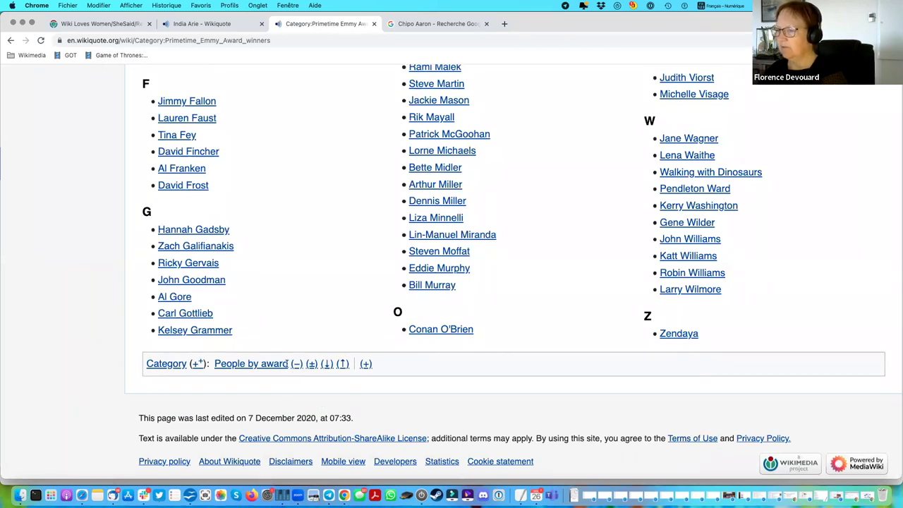
{"action": "left_click_drag", "start_coordinate": [288, 364], "coordinate": [214, 363]}
{"action": "key", "text": "super+c"}
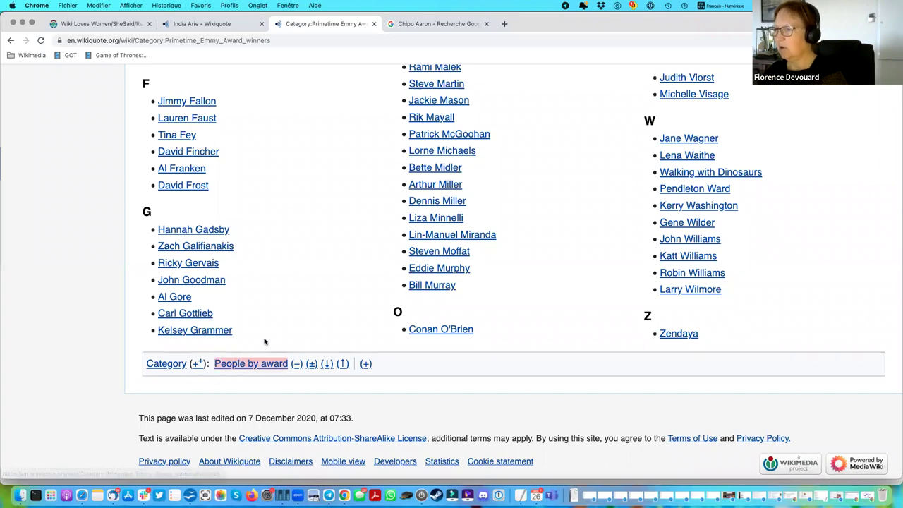
Return to the India Arie tab and load the article's current version.
{"action": "left_click", "coordinate": [206, 25]}
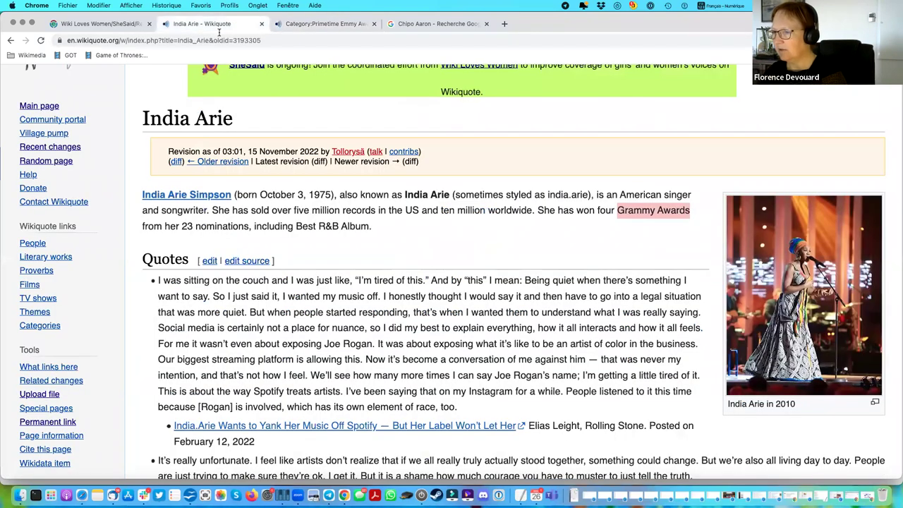
{"action": "scroll", "coordinate": [411, 296], "scroll_direction": "down", "scroll_amount": 5}
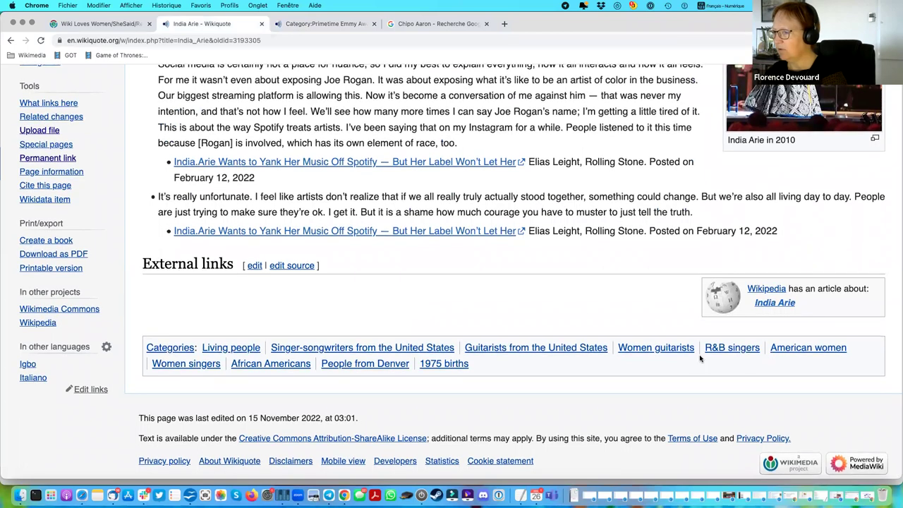
{"action": "scroll", "coordinate": [580, 240], "scroll_direction": "up", "scroll_amount": 10}
{"action": "left_click", "coordinate": [141, 110]}
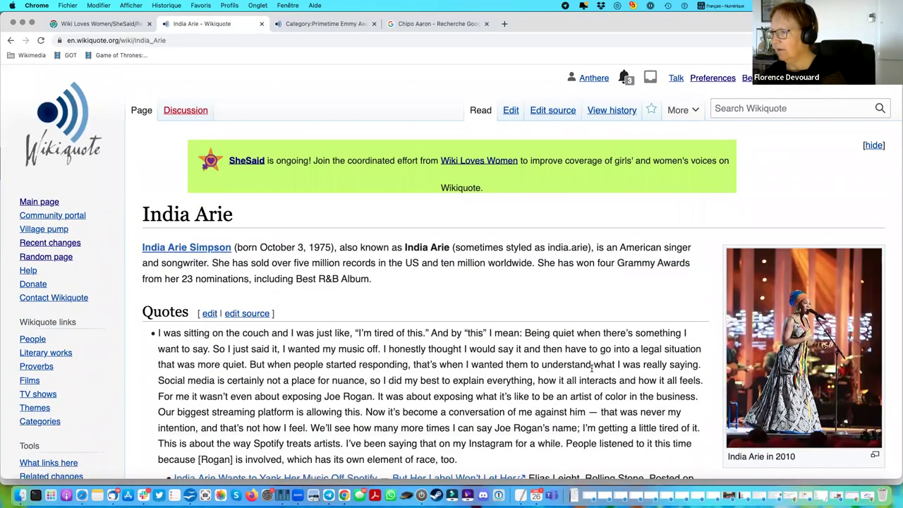
Try pasting People by award as a new category, then open the wikitext source editor.
{"action": "scroll", "coordinate": [439, 353], "scroll_direction": "down", "scroll_amount": 10}
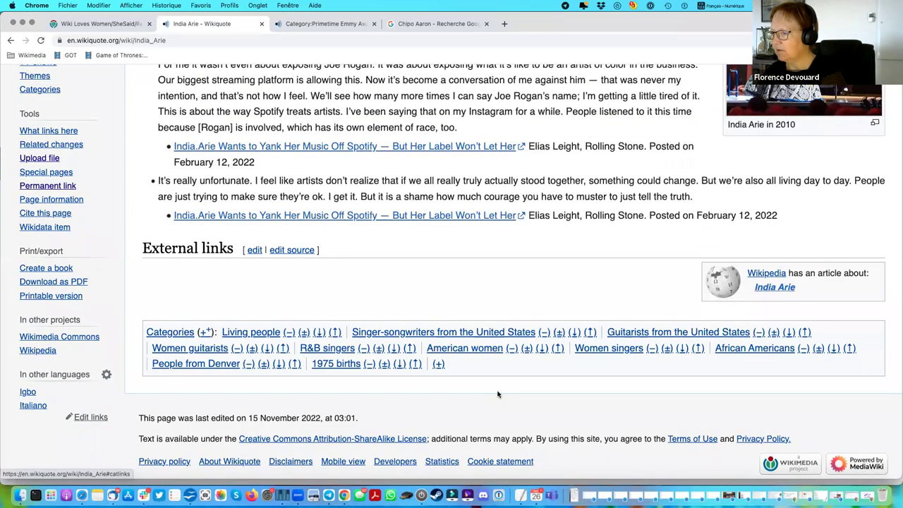
{"action": "left_click", "coordinate": [438, 365]}
{"action": "key", "text": "super+v"}
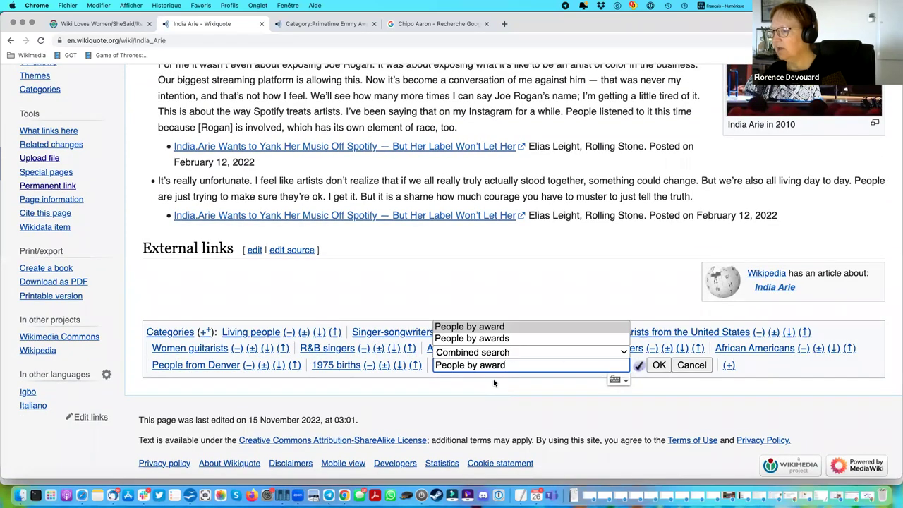
{"action": "left_click", "coordinate": [480, 179]}
{"action": "scroll", "coordinate": [587, 224], "scroll_direction": "up", "scroll_amount": 5}
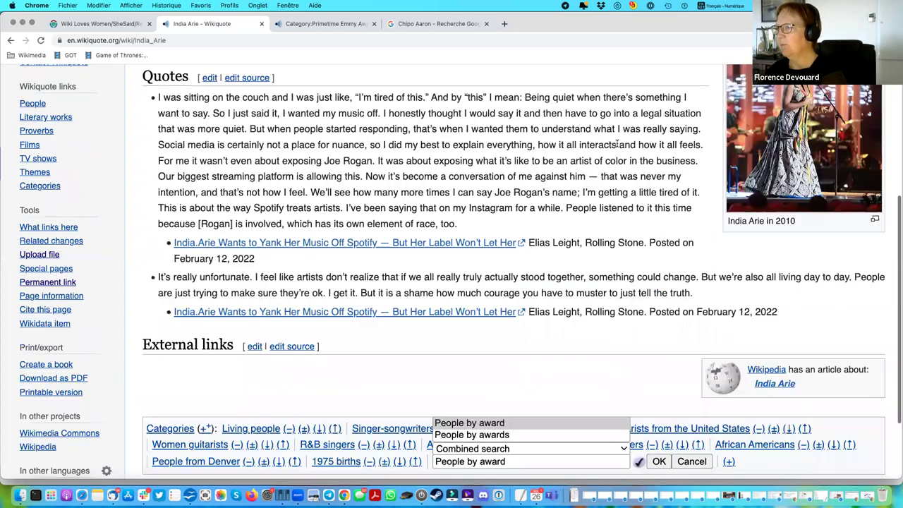
{"action": "left_click", "coordinate": [568, 112]}
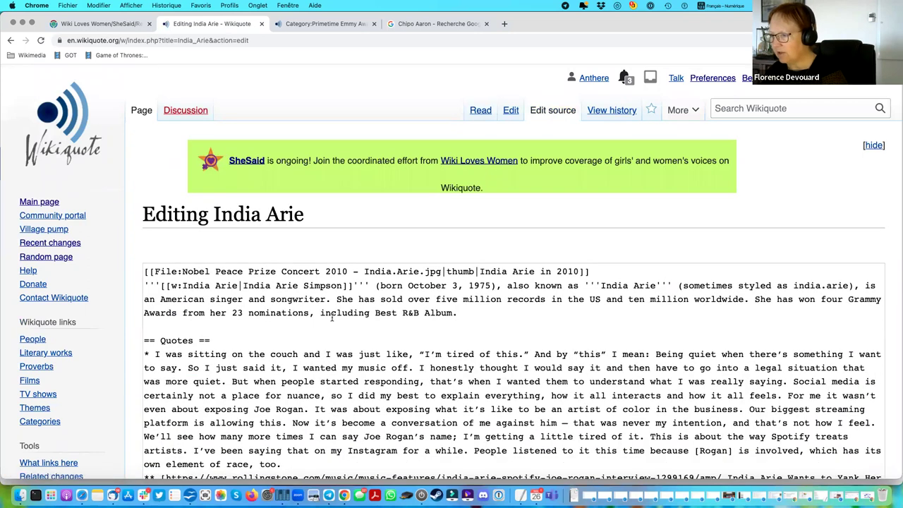
Type '#shesaid #Shesaid #sheSaid' as the edit summary, then leave the edit without saving.
{"action": "scroll", "coordinate": [552, 316], "scroll_direction": "down", "scroll_amount": 3}
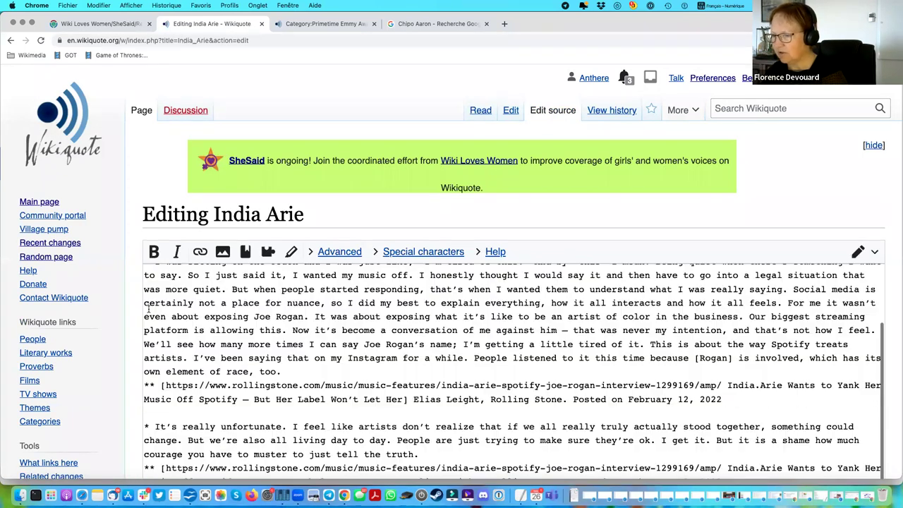
{"action": "scroll", "coordinate": [551, 316], "scroll_direction": "down", "scroll_amount": 6}
{"action": "left_click", "coordinate": [190, 446]}
{"action": "type", "text": "#dh"}
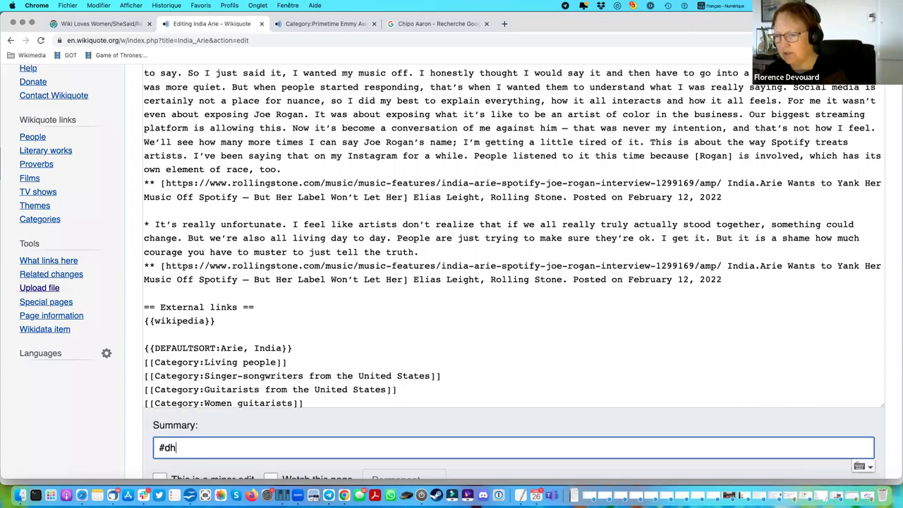
{"action": "key", "text": "BackSpace"}
{"action": "type", "text": "s"}
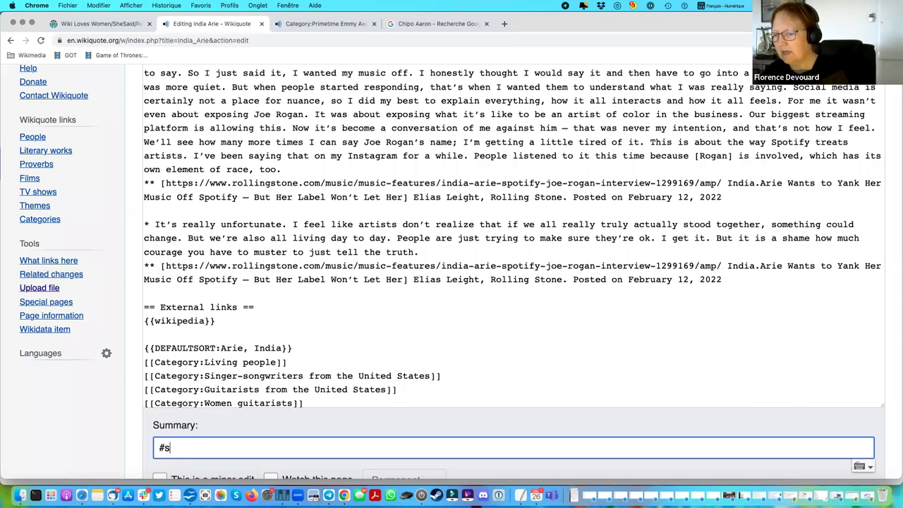
{"action": "type", "text": "ehesdsai"}
{"action": "key", "text": "BackSpace"}
{"action": "key", "text": "BackSpace"}
{"action": "key", "text": "BackSpace"}
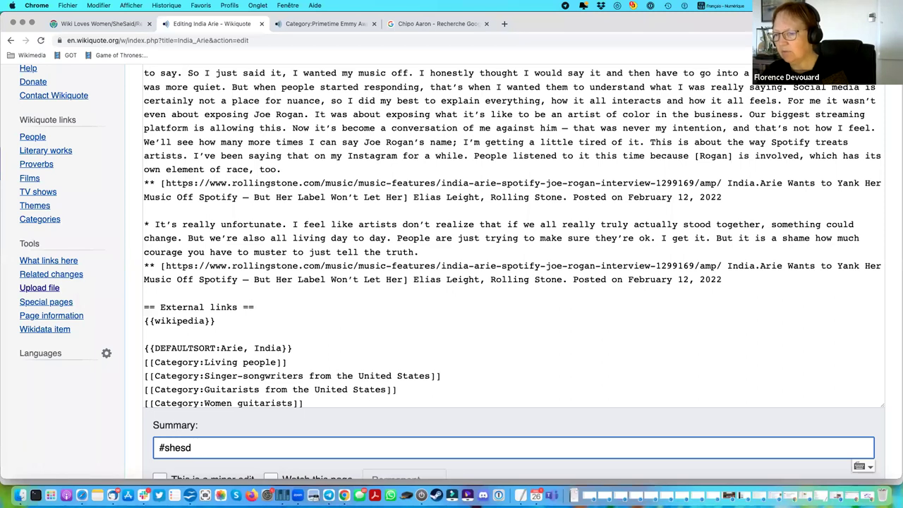
{"action": "type", "text": "id"}
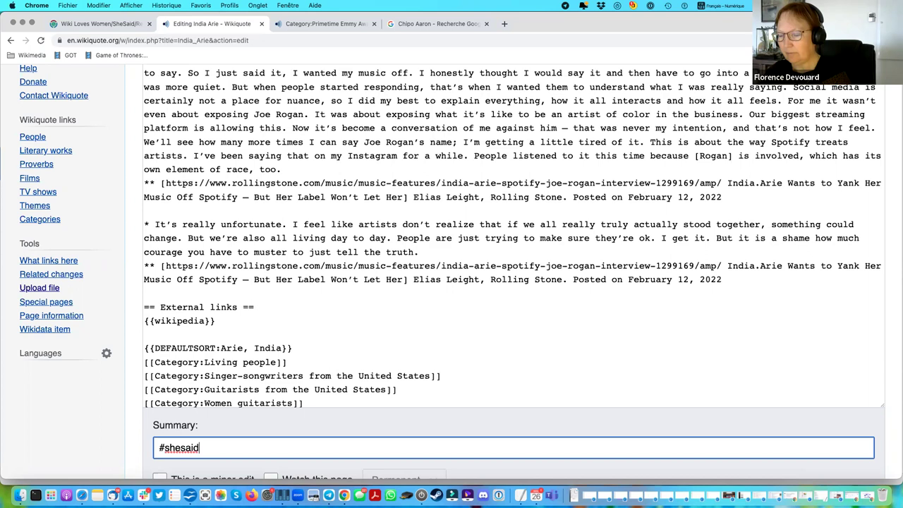
{"action": "type", "text": " #Sh"}
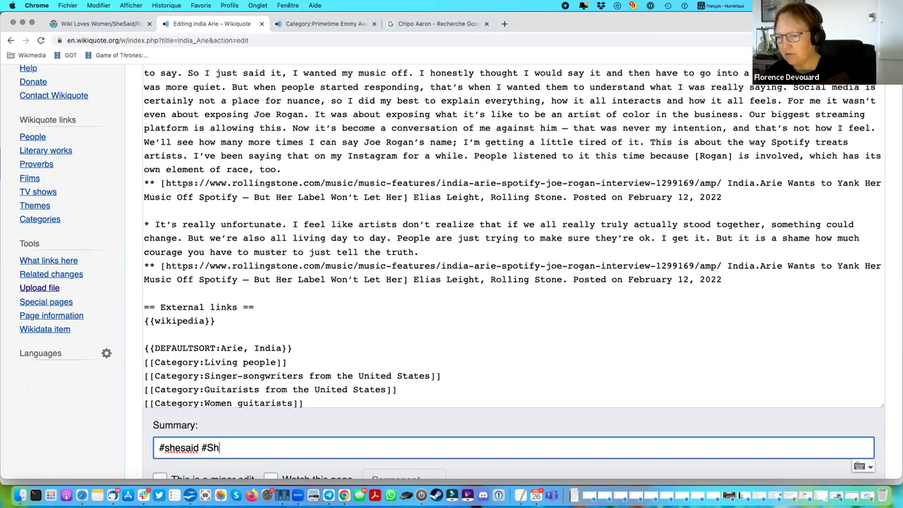
{"action": "type", "text": "esaid #"}
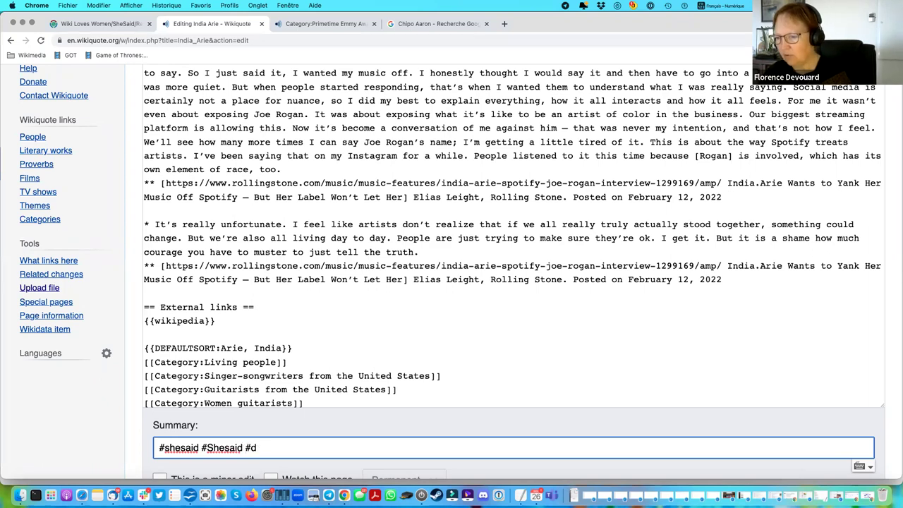
{"action": "type", "text": "sheSaid"}
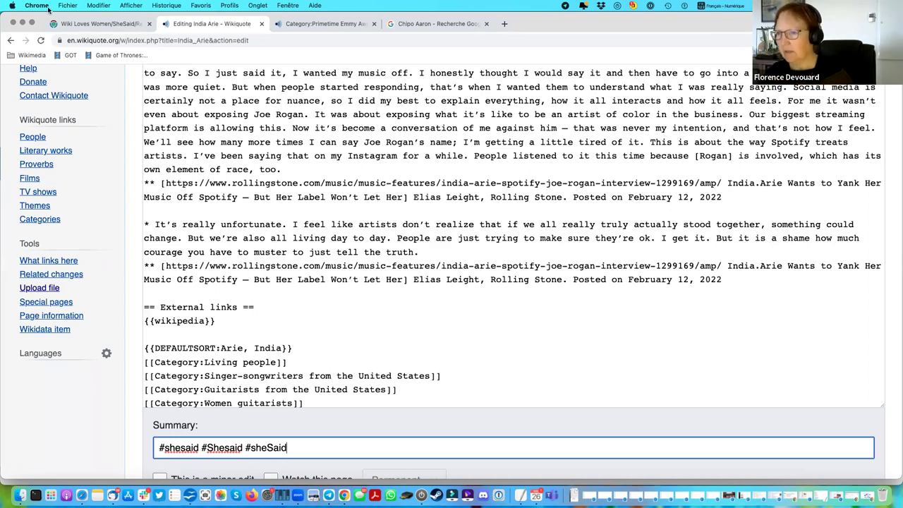
{"action": "left_click", "coordinate": [10, 41]}
{"action": "left_click", "coordinate": [502, 197]}
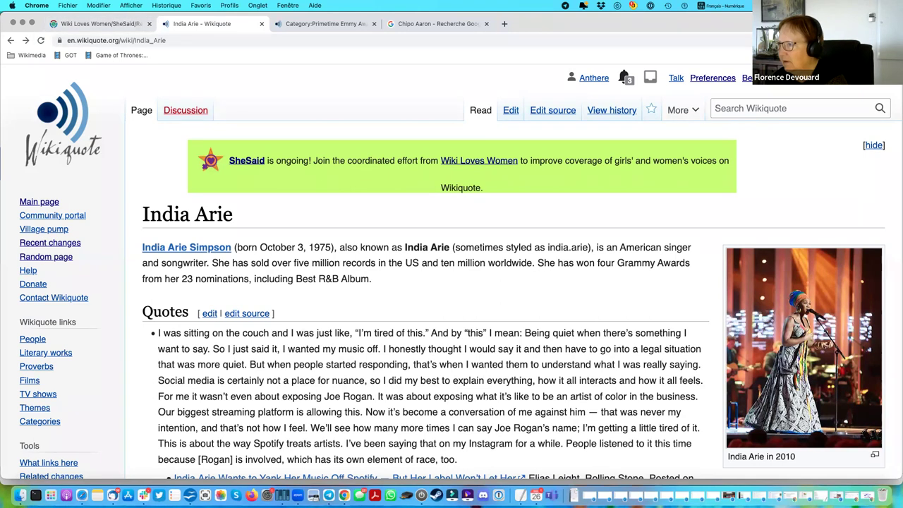
Open Wikiquote talk:SheSaid from your Contributions list and scroll through its contents.
{"action": "left_click", "coordinate": [766, 107]}
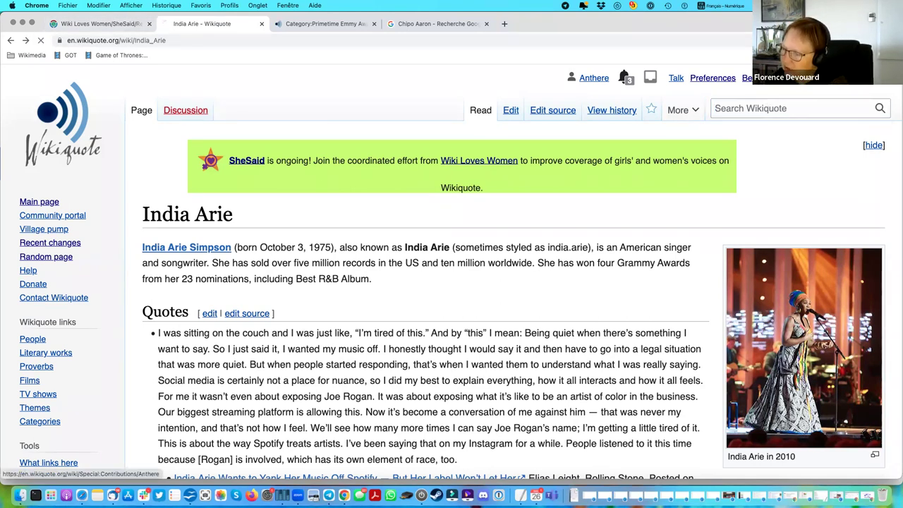
{"action": "left_click", "coordinate": [833, 78]}
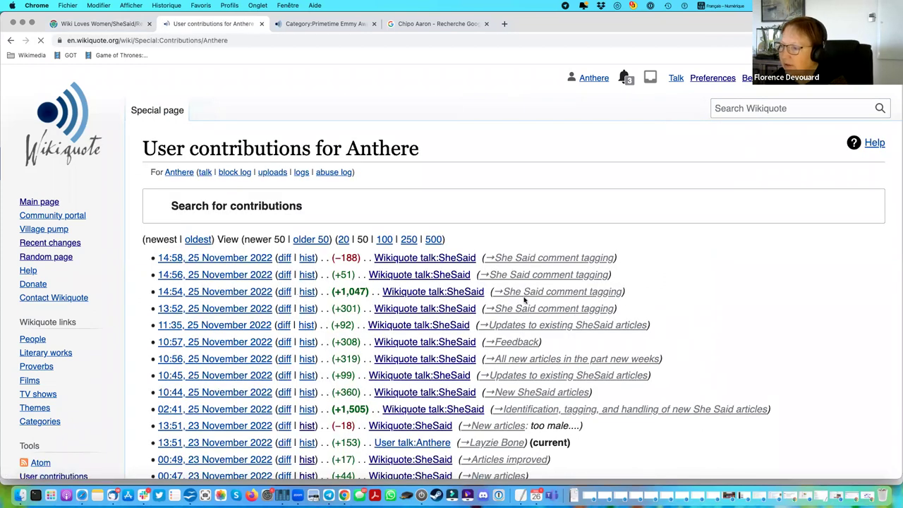
{"action": "left_click", "coordinate": [428, 326]}
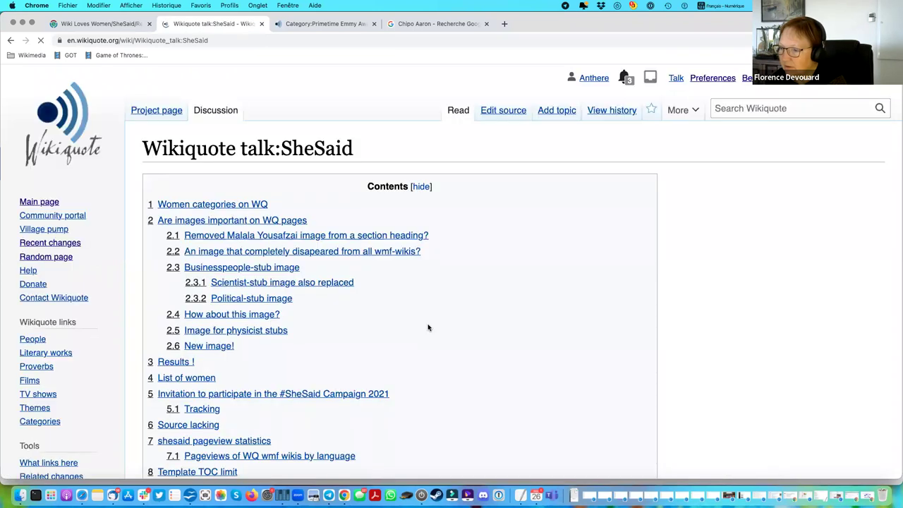
{"action": "scroll", "coordinate": [426, 327], "scroll_direction": "down", "scroll_amount": 8}
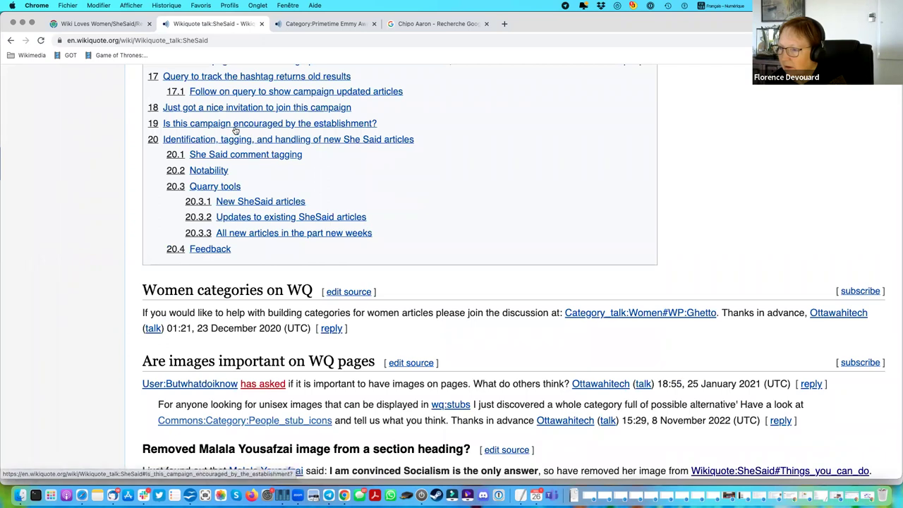
{"action": "scroll", "coordinate": [235, 130], "scroll_direction": "up", "scroll_amount": 3}
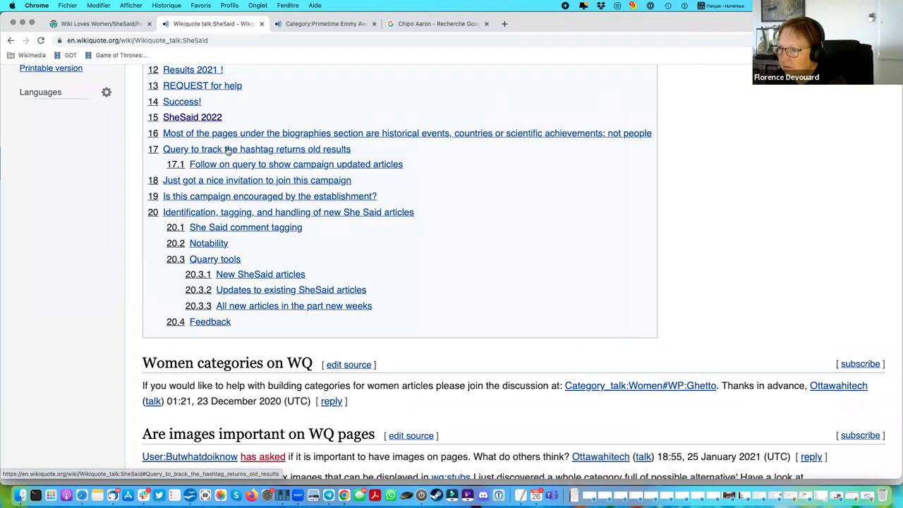
{"action": "left_click", "coordinate": [228, 150]}
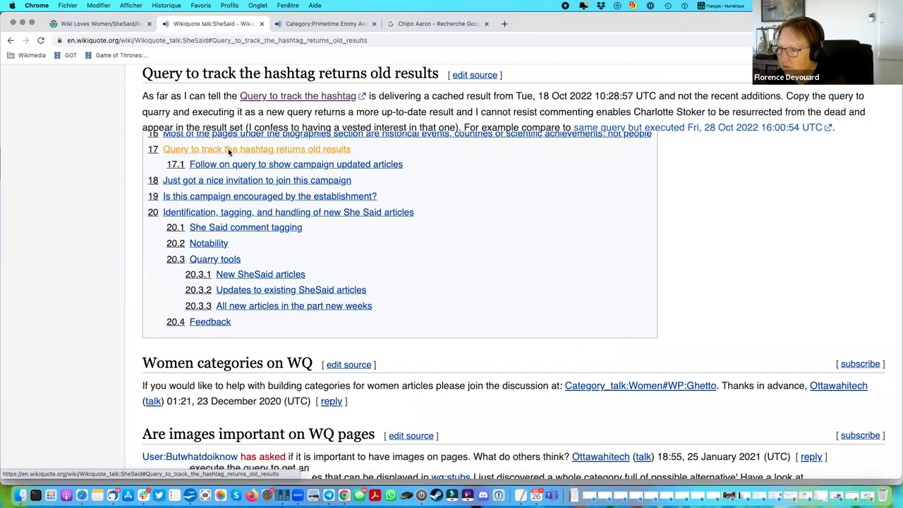
{"action": "scroll", "coordinate": [548, 285], "scroll_direction": "down", "scroll_amount": 15}
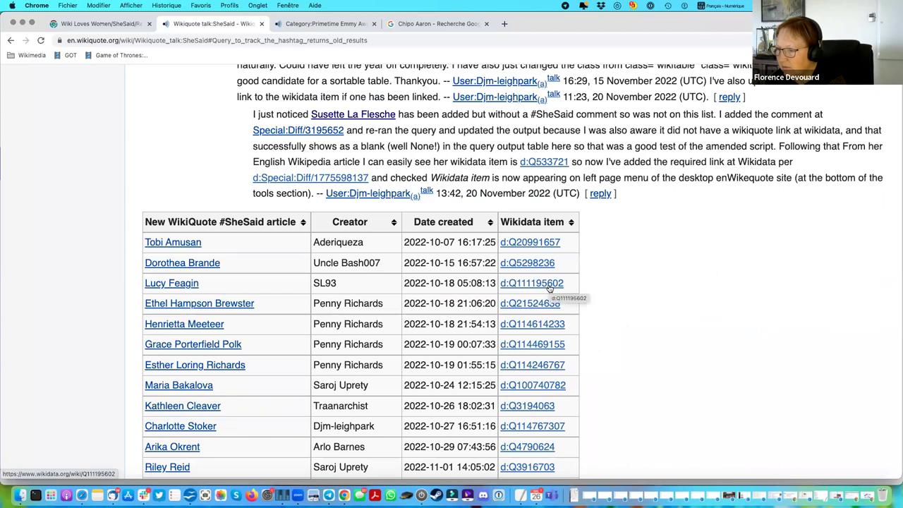
{"action": "scroll", "coordinate": [548, 287], "scroll_direction": "up", "scroll_amount": 5}
{"action": "scroll", "coordinate": [549, 289], "scroll_direction": "down", "scroll_amount": 2}
{"action": "scroll", "coordinate": [549, 289], "scroll_direction": "down", "scroll_amount": 10}
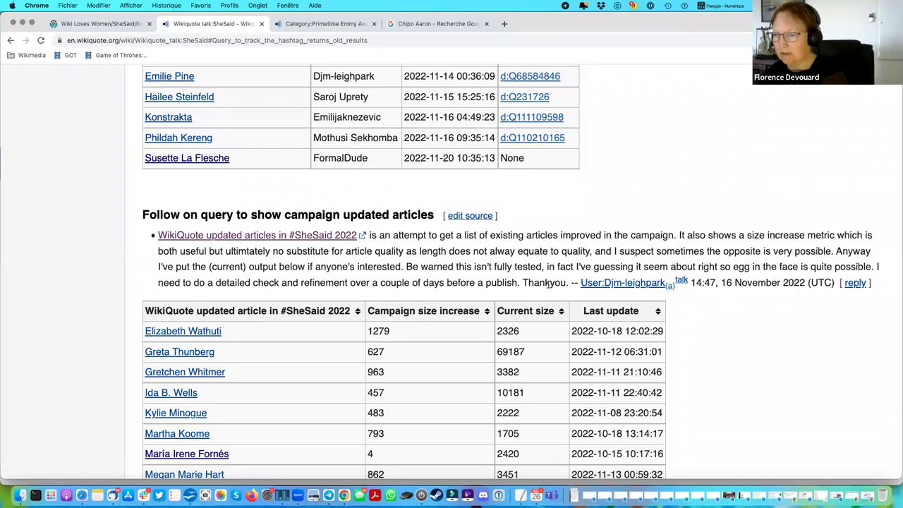
{"action": "scroll", "coordinate": [497, 194], "scroll_direction": "up", "scroll_amount": 3}
{"action": "scroll", "coordinate": [497, 194], "scroll_direction": "up", "scroll_amount": 20}
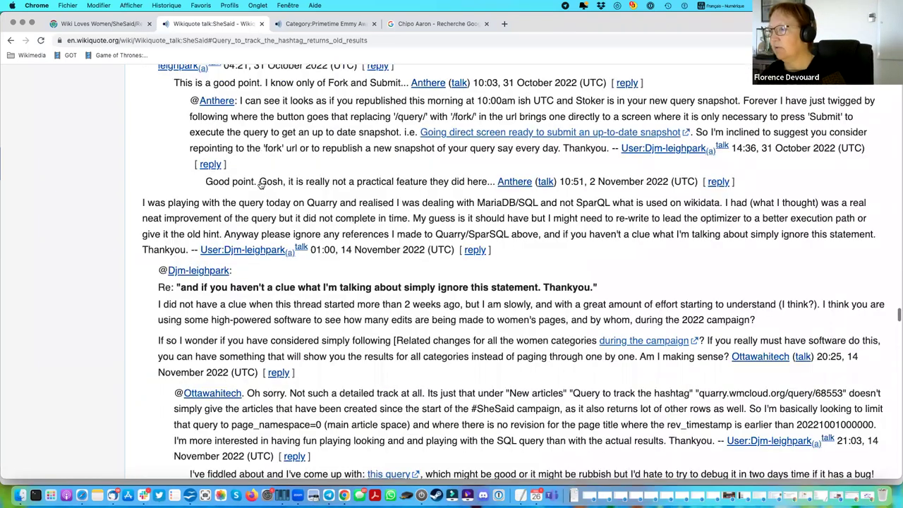
{"action": "scroll", "coordinate": [260, 184], "scroll_direction": "up", "scroll_amount": 20}
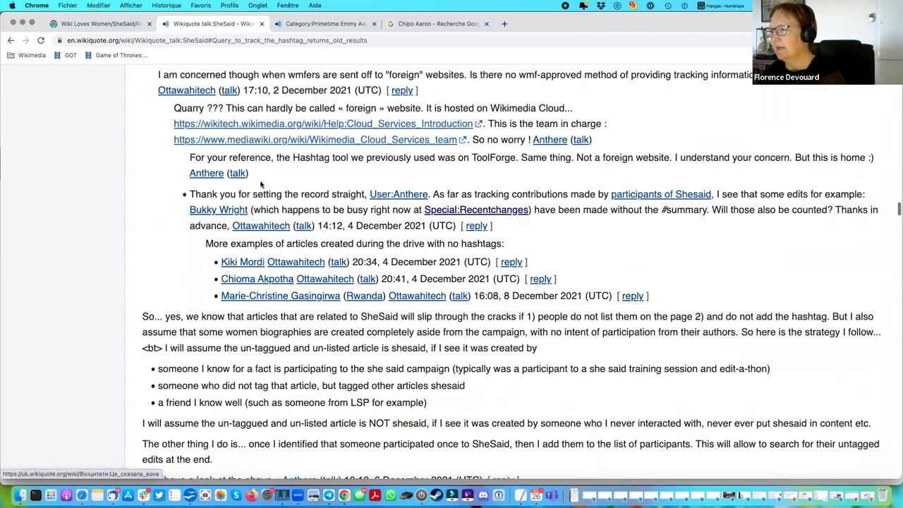
Open the Wikiquote:SheSaid project page and review its New articles list of campaign entries.
{"action": "left_click", "coordinate": [171, 112]}
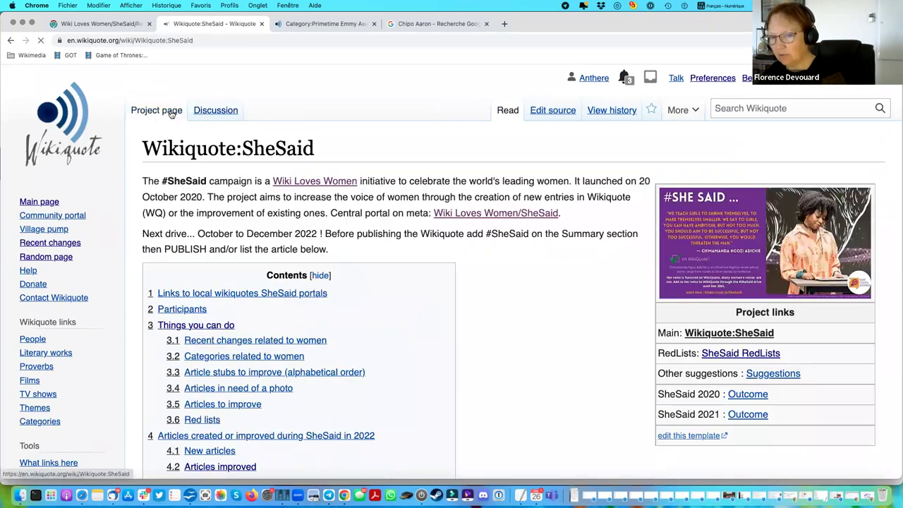
{"action": "scroll", "coordinate": [232, 350], "scroll_direction": "down", "scroll_amount": 2}
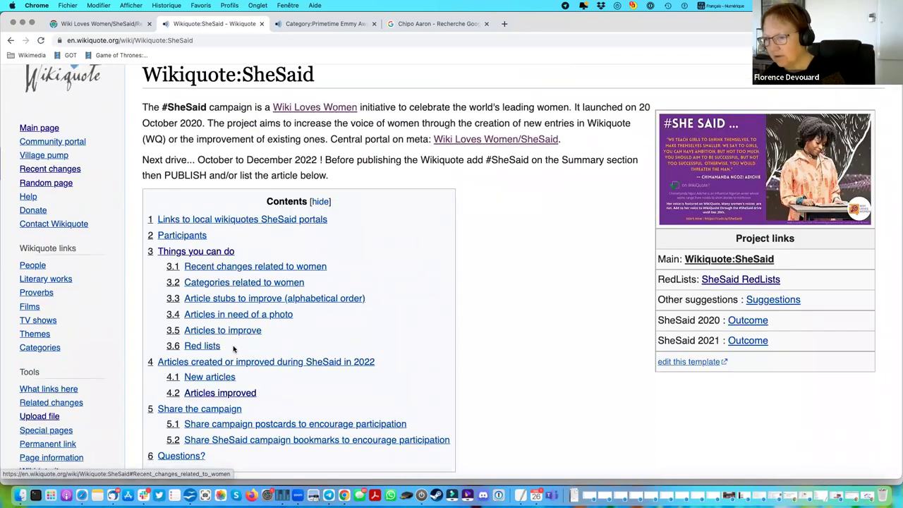
{"action": "left_click", "coordinate": [209, 388]}
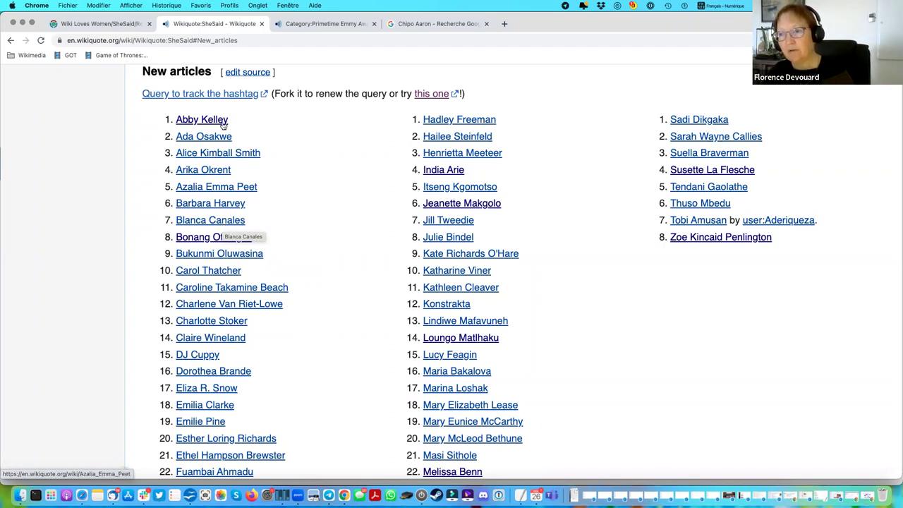
{"action": "scroll", "coordinate": [236, 107], "scroll_direction": "up", "scroll_amount": 1}
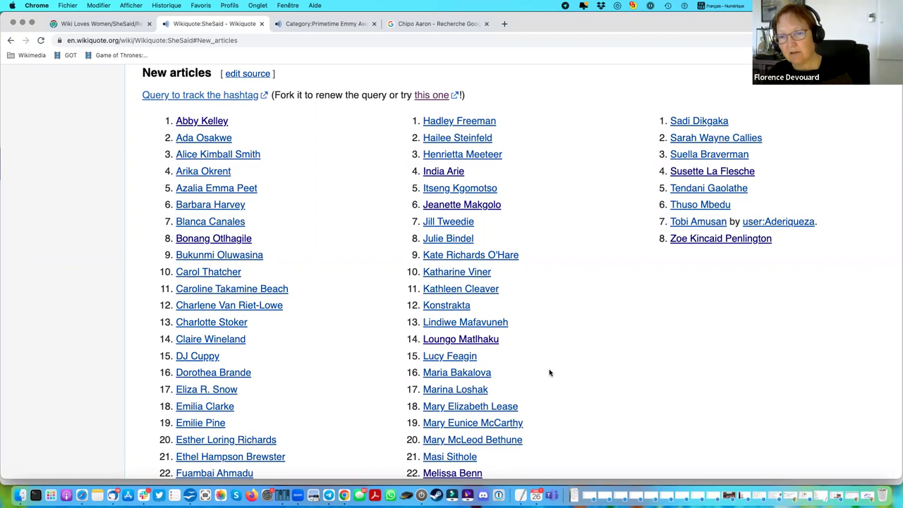
{"action": "scroll", "coordinate": [550, 372], "scroll_direction": "up", "scroll_amount": 20}
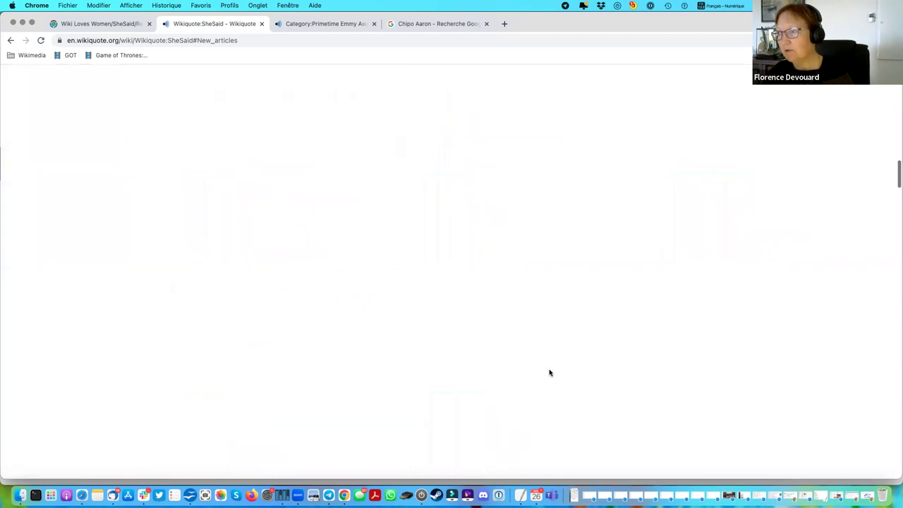
Compare the 19:48, 23 November and 00:31, 24 November 2022 revisions from the page history.
{"action": "left_click", "coordinate": [612, 110]}
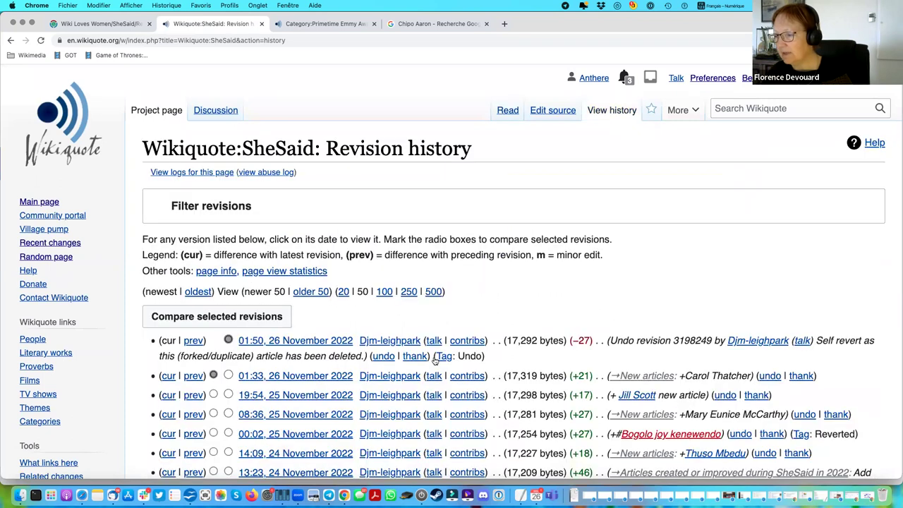
{"action": "scroll", "coordinate": [525, 393], "scroll_direction": "down", "scroll_amount": 5}
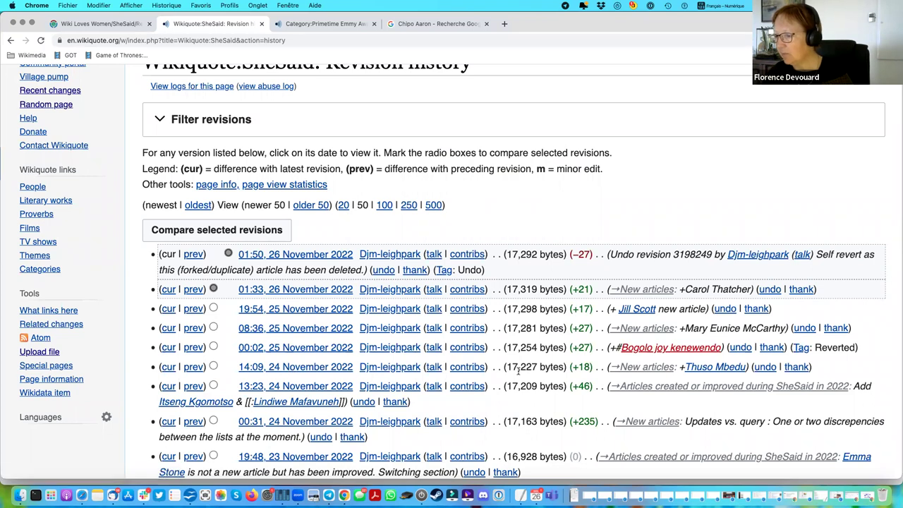
{"action": "scroll", "coordinate": [518, 371], "scroll_direction": "down", "scroll_amount": 3}
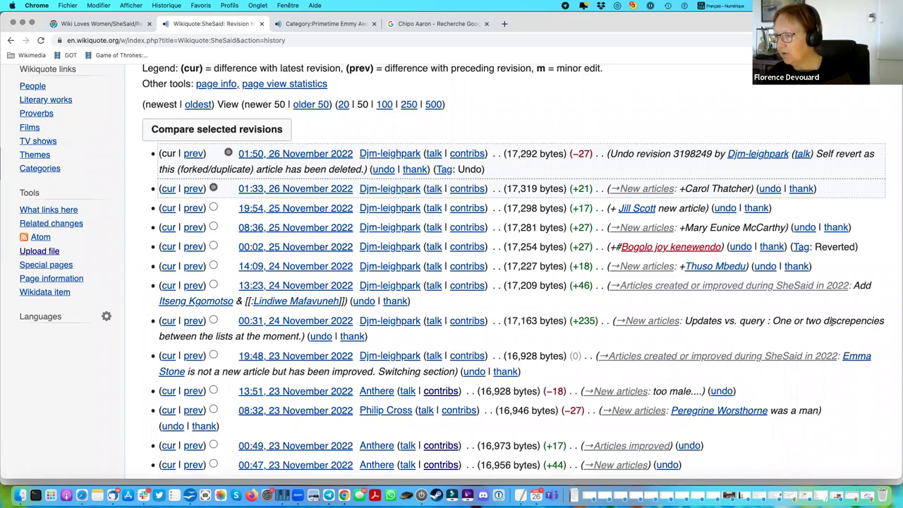
{"action": "left_click", "coordinate": [213, 356]}
{"action": "left_click", "coordinate": [228, 321]}
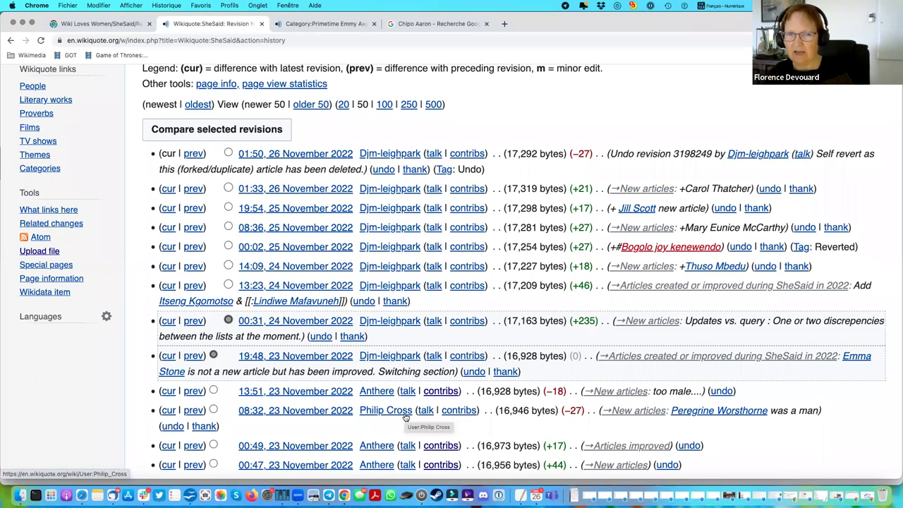
{"action": "left_click", "coordinate": [204, 131]}
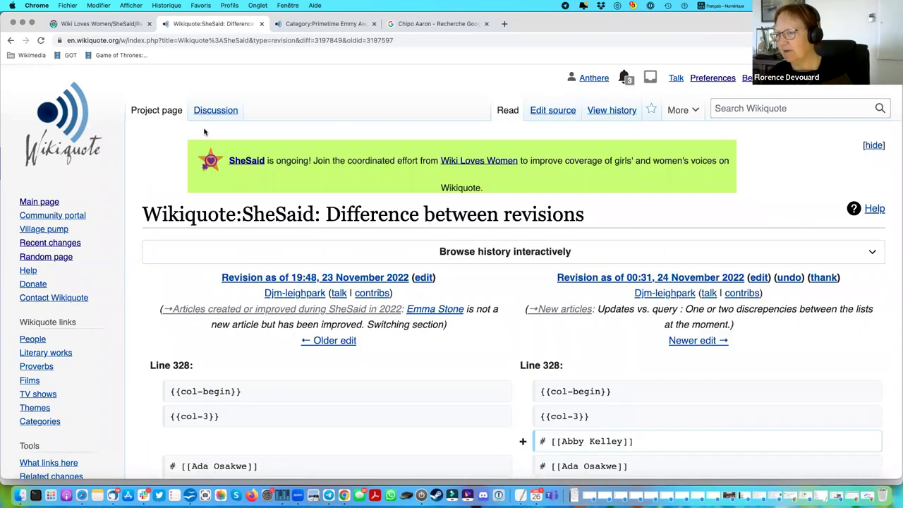
Read through the names added in the diff, such as Abby Kelley, then return to the revision history.
{"action": "scroll", "coordinate": [341, 364], "scroll_direction": "down", "scroll_amount": 2}
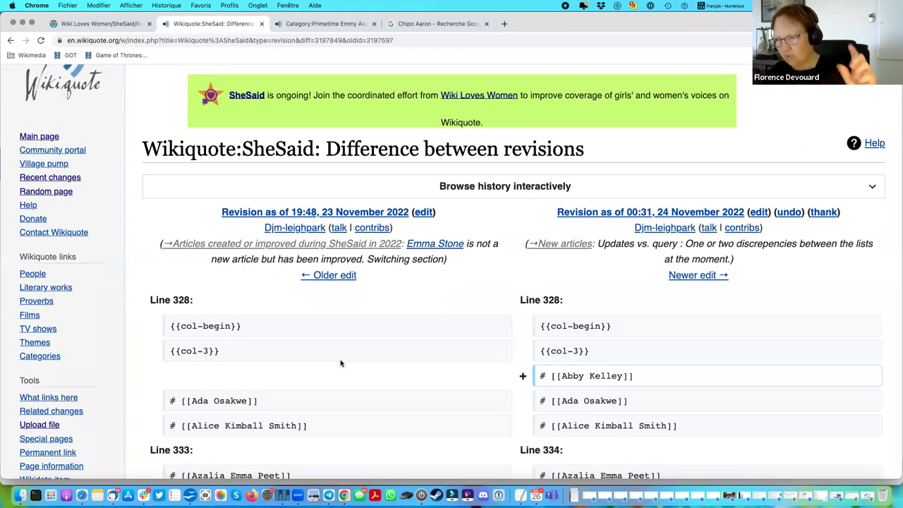
{"action": "scroll", "coordinate": [340, 363], "scroll_direction": "down", "scroll_amount": 3}
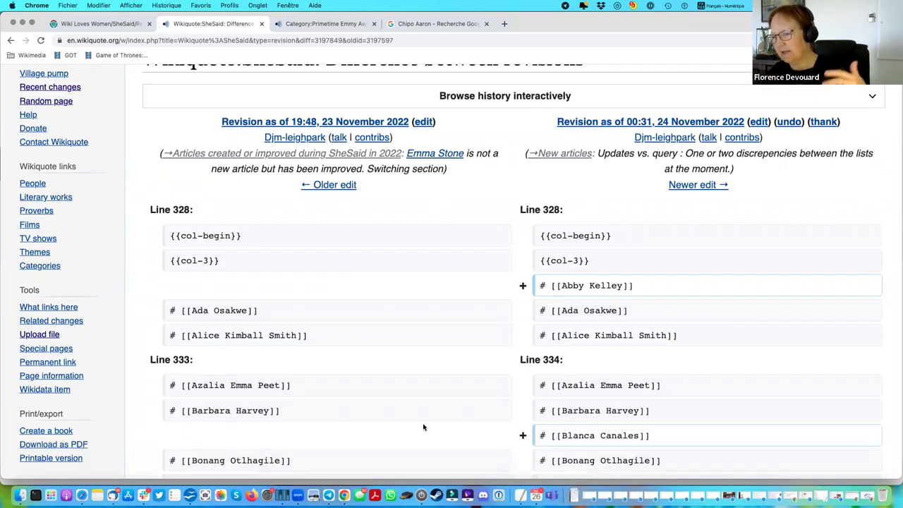
{"action": "scroll", "coordinate": [557, 423], "scroll_direction": "down", "scroll_amount": 5}
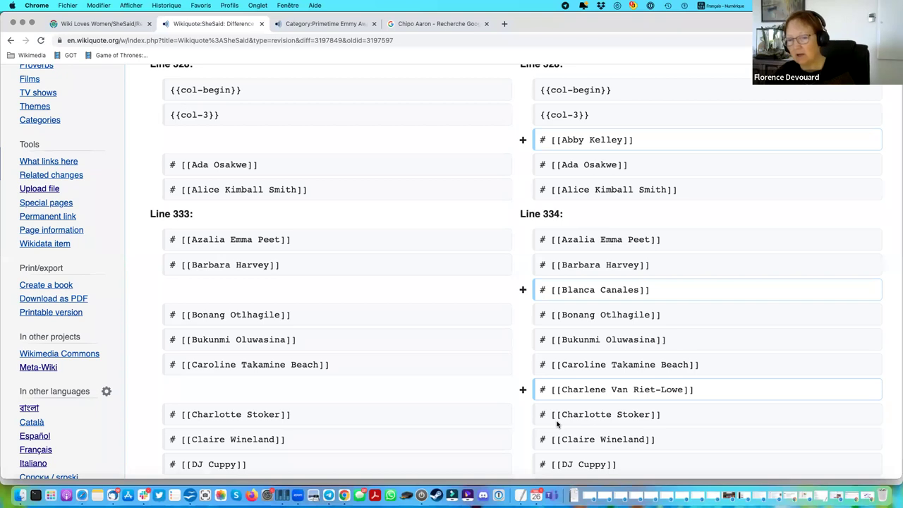
{"action": "scroll", "coordinate": [557, 423], "scroll_direction": "down", "scroll_amount": 5}
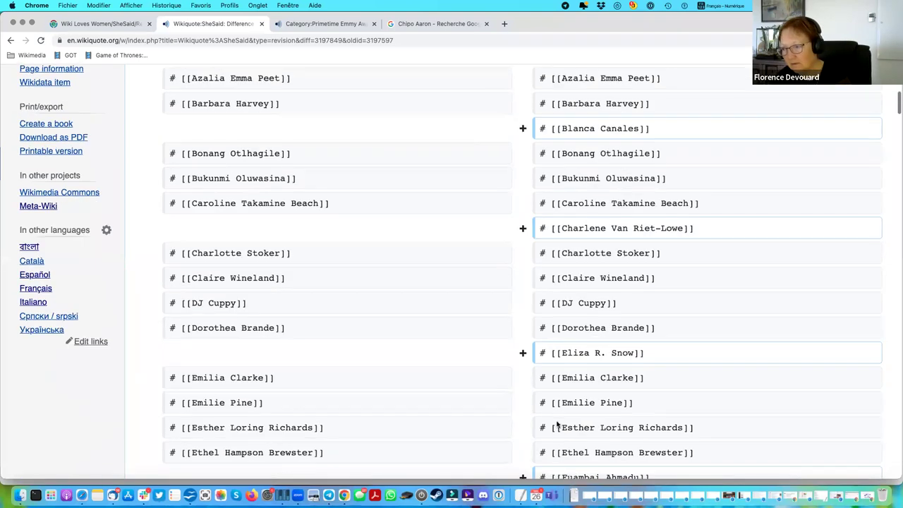
{"action": "scroll", "coordinate": [557, 423], "scroll_direction": "down", "scroll_amount": 3}
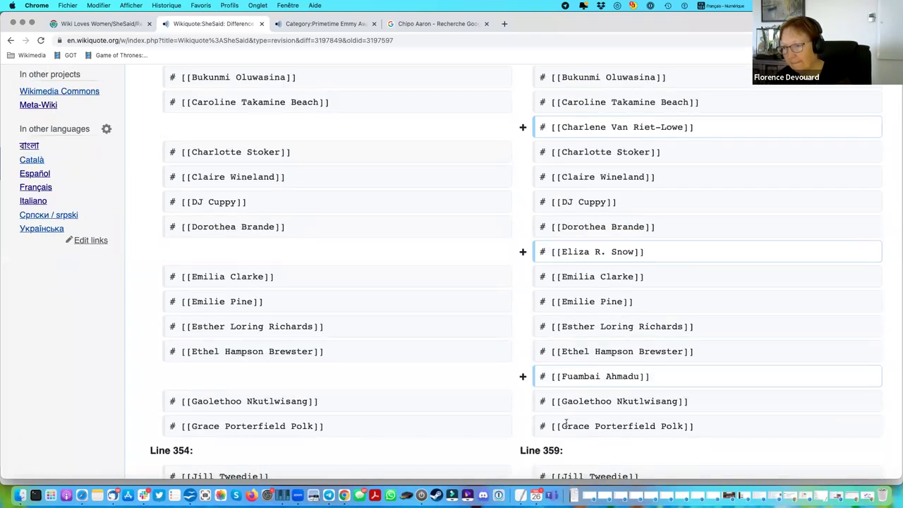
{"action": "left_click", "coordinate": [12, 42]}
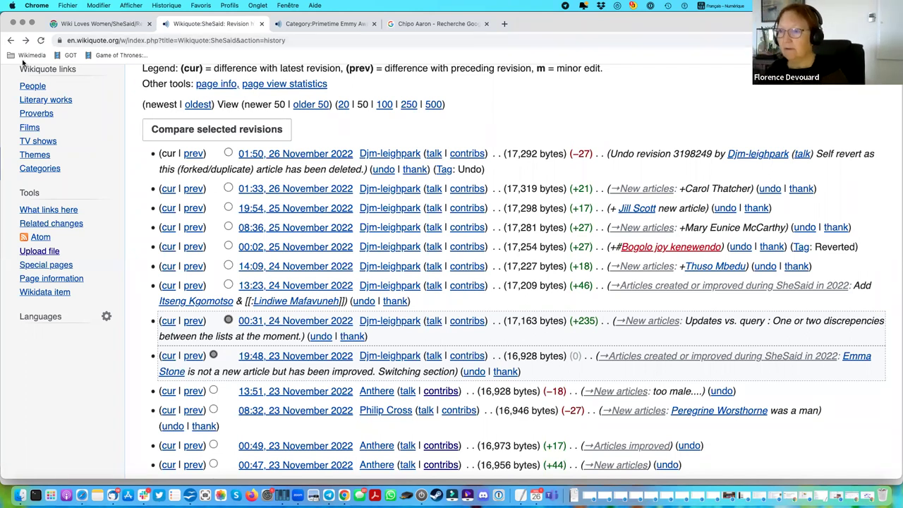
From Meta-Wiki's French section, open 'SheSaid on the French wikiquote' in a new tab.
{"action": "left_click", "coordinate": [91, 25]}
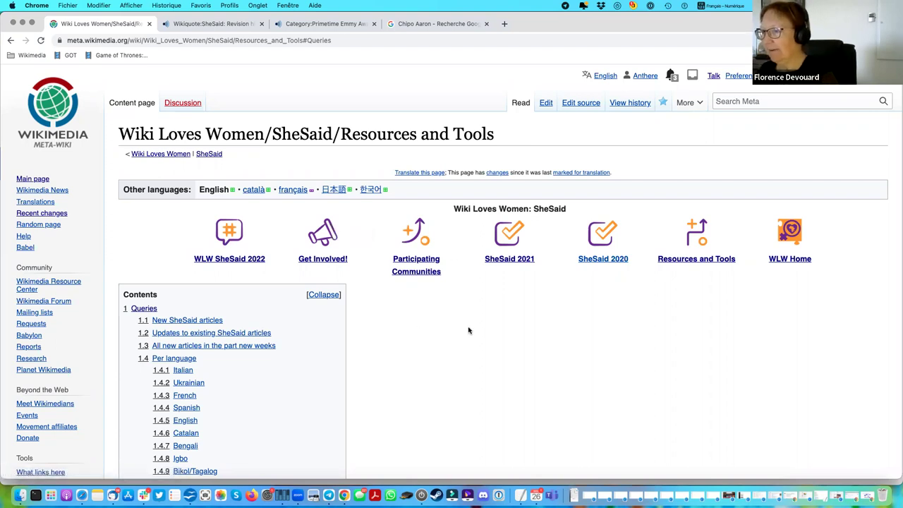
{"action": "scroll", "coordinate": [468, 330], "scroll_direction": "down", "scroll_amount": 5}
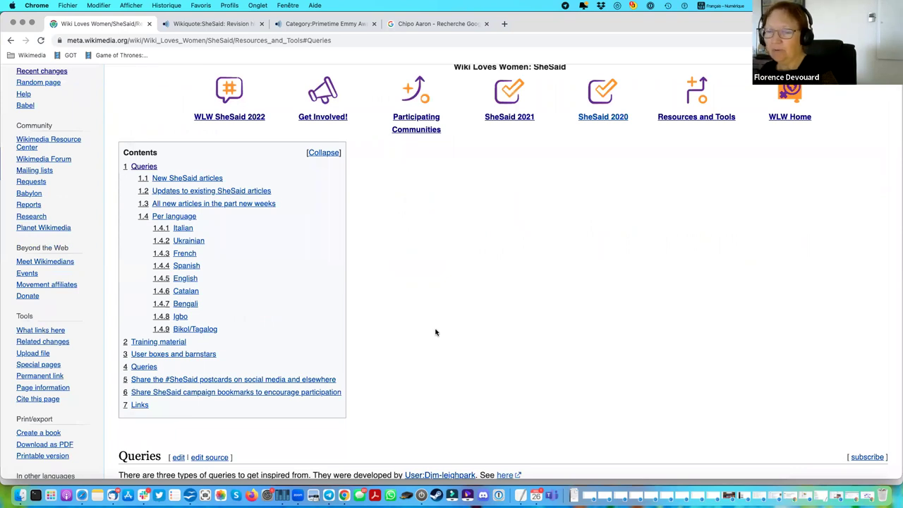
{"action": "left_click", "coordinate": [184, 255]}
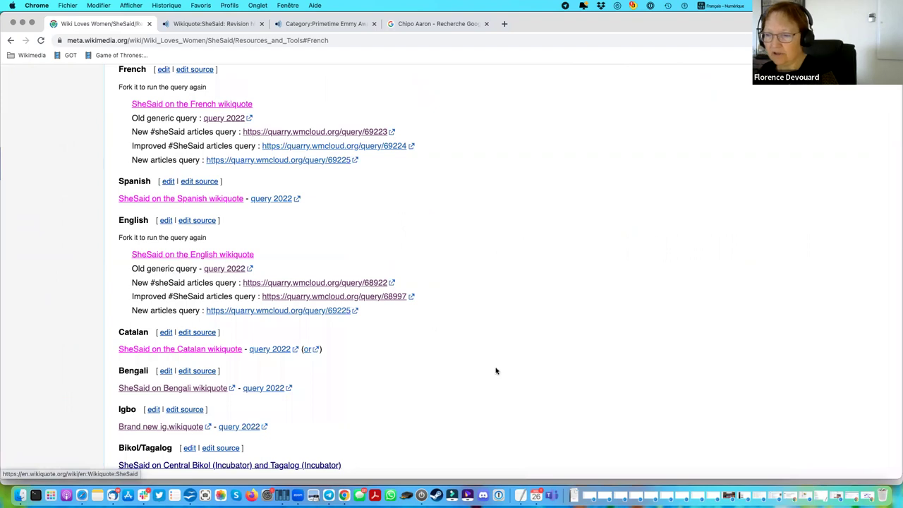
{"action": "right_click", "coordinate": [208, 107]}
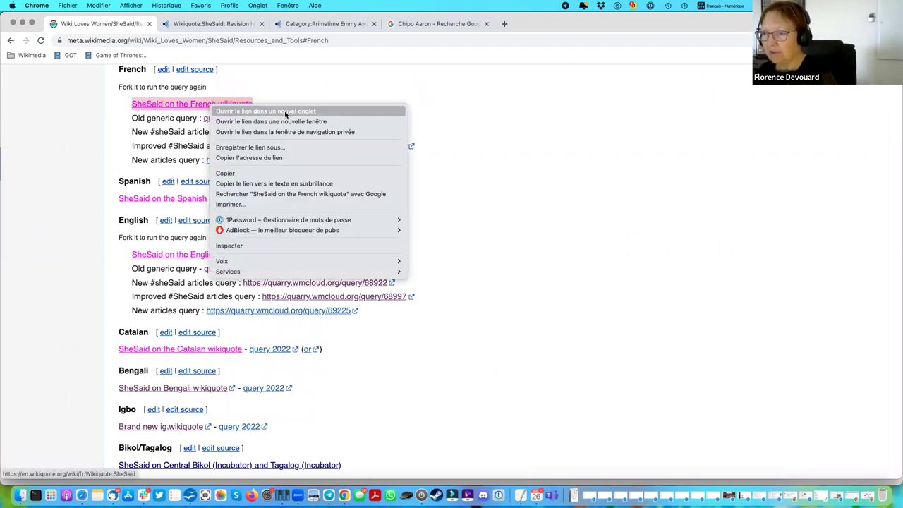
{"action": "left_click", "coordinate": [285, 113]}
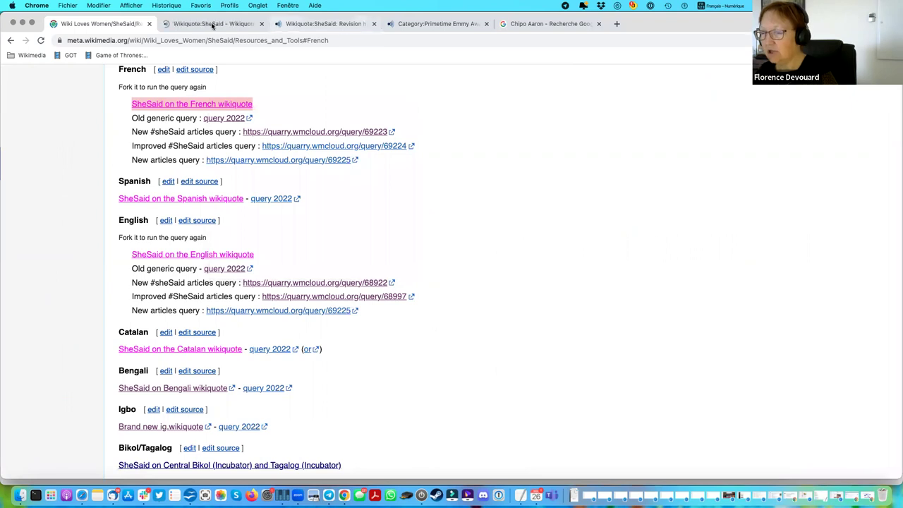
{"action": "left_click", "coordinate": [212, 26]}
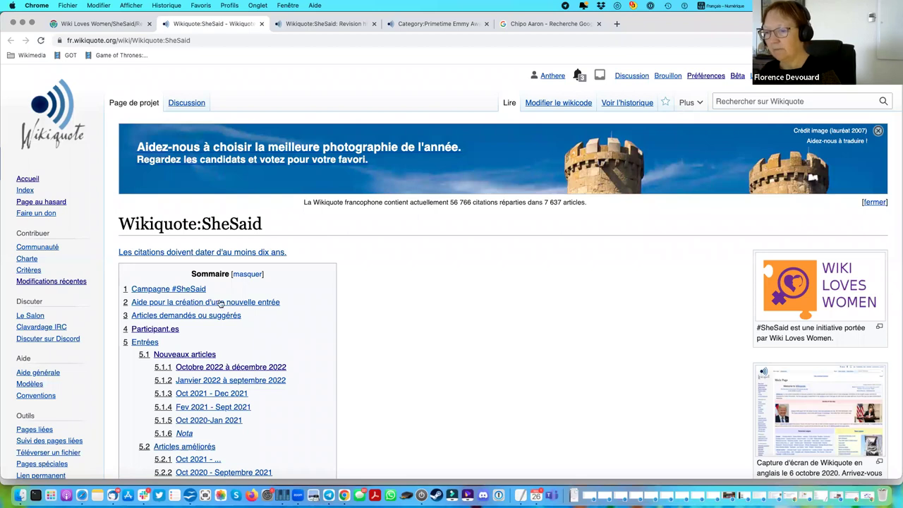
Scroll down the French Wikiquote:SheSaid page through its campaign lists.
{"action": "scroll", "coordinate": [404, 313], "scroll_direction": "down", "scroll_amount": 10}
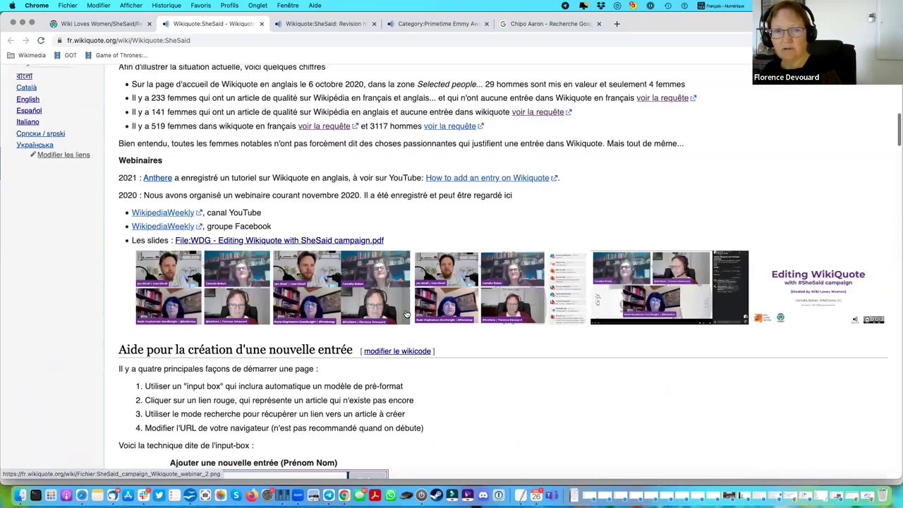
{"action": "scroll", "coordinate": [406, 314], "scroll_direction": "down", "scroll_amount": 3}
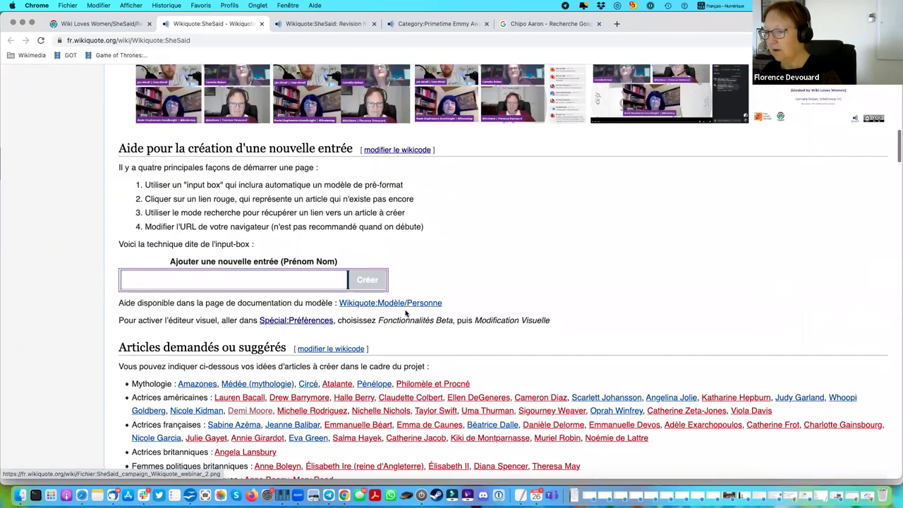
{"action": "left_click", "coordinate": [207, 280]}
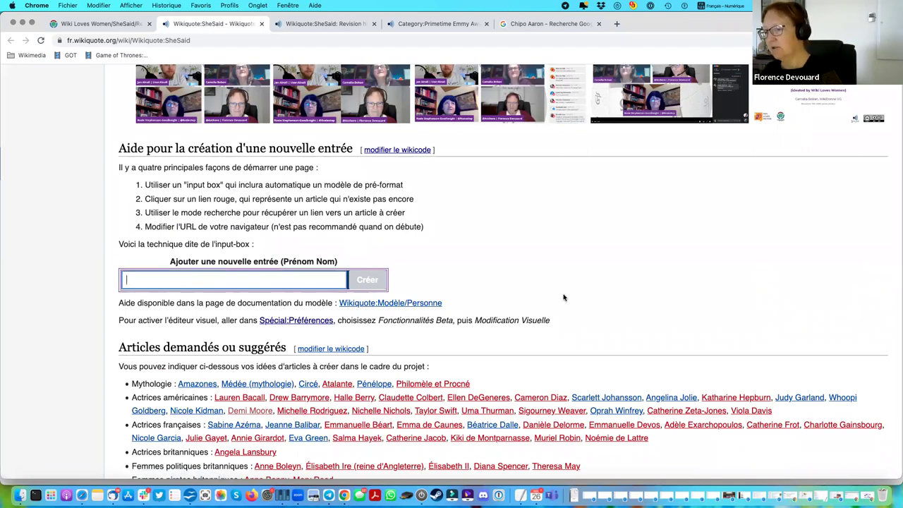
{"action": "scroll", "coordinate": [564, 297], "scroll_direction": "down", "scroll_amount": 2}
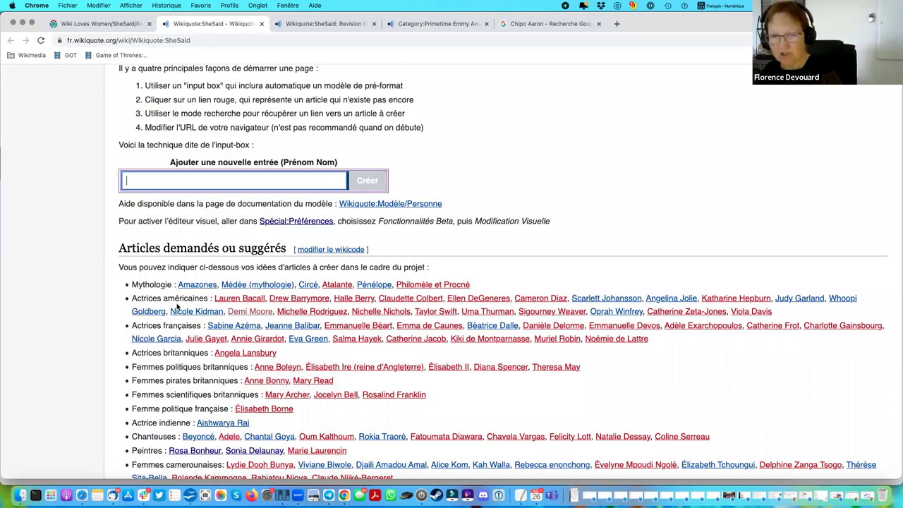
{"action": "scroll", "coordinate": [177, 305], "scroll_direction": "down", "scroll_amount": 10}
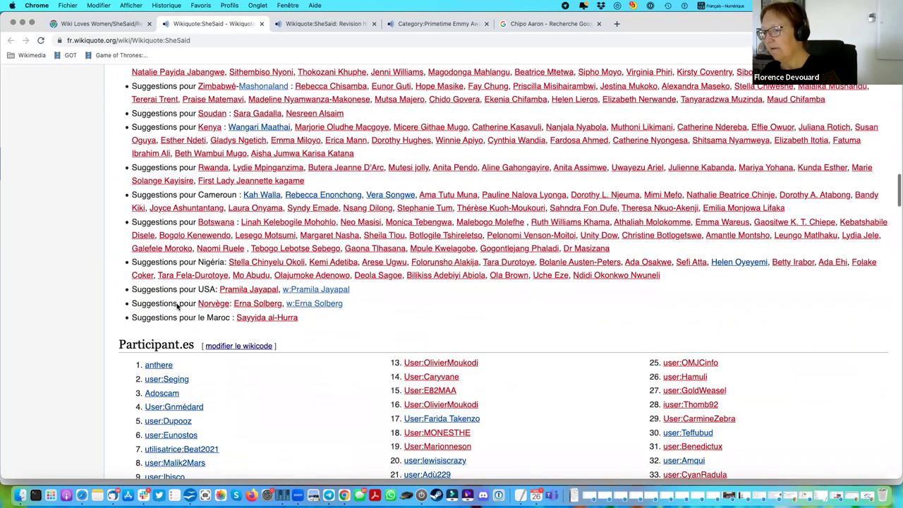
{"action": "scroll", "coordinate": [177, 305], "scroll_direction": "down", "scroll_amount": 4}
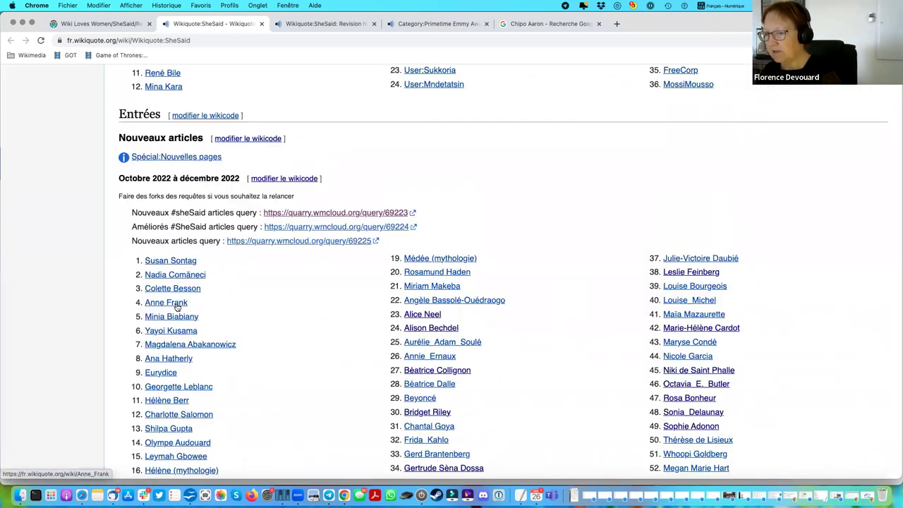
{"action": "scroll", "coordinate": [176, 307], "scroll_direction": "down", "scroll_amount": 2}
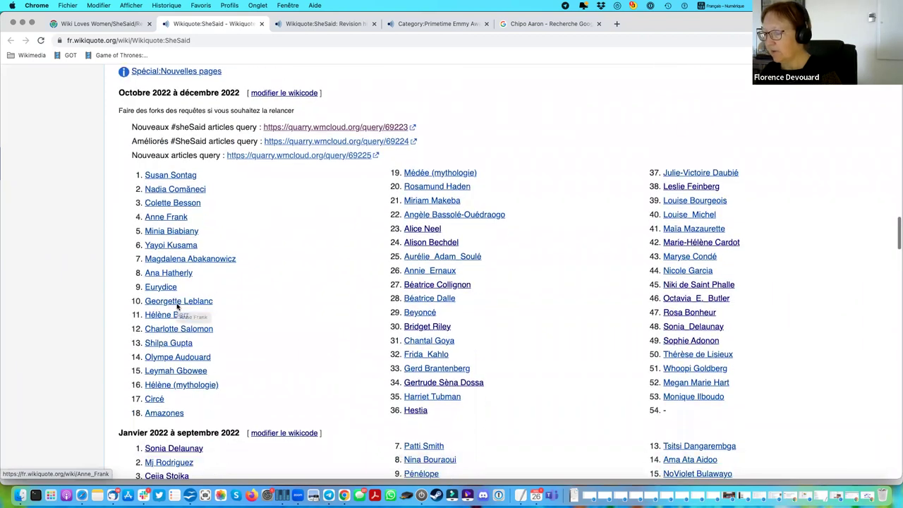
Find the Octobre 2022 à décembre 2022 Nouveaux articles list and bring up Susan Sontag's link options.
{"action": "scroll", "coordinate": [212, 317], "scroll_direction": "up", "scroll_amount": 2}
{"action": "scroll", "coordinate": [259, 344], "scroll_direction": "down", "scroll_amount": 4}
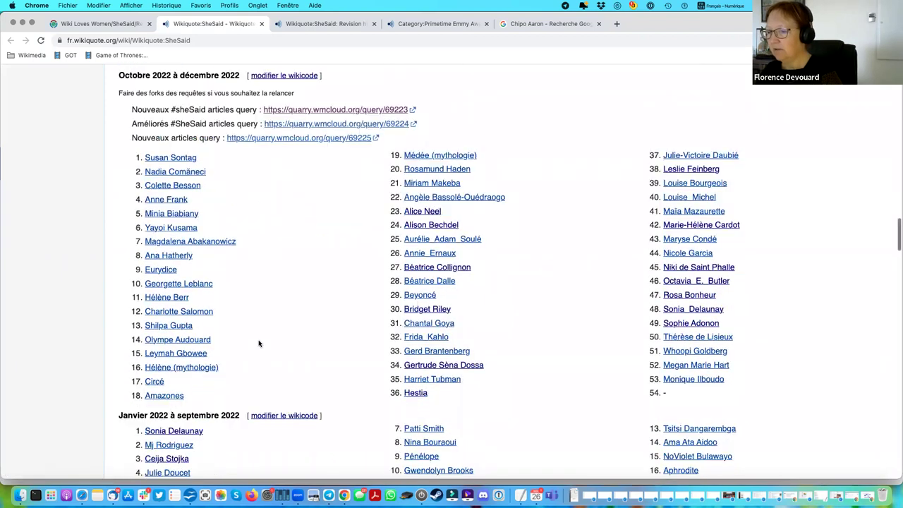
{"action": "scroll", "coordinate": [217, 341], "scroll_direction": "up", "scroll_amount": 3}
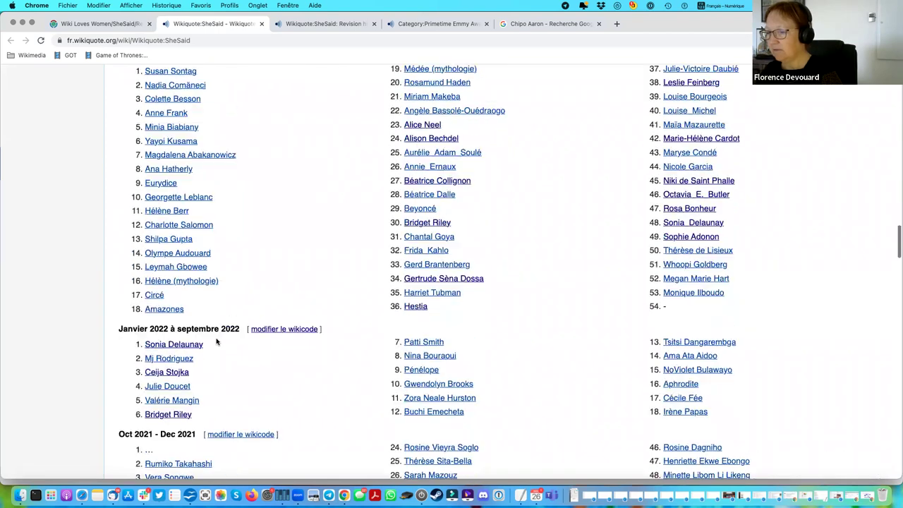
{"action": "scroll", "coordinate": [216, 342], "scroll_direction": "down", "scroll_amount": 6}
{"action": "scroll", "coordinate": [216, 341], "scroll_direction": "down", "scroll_amount": 15}
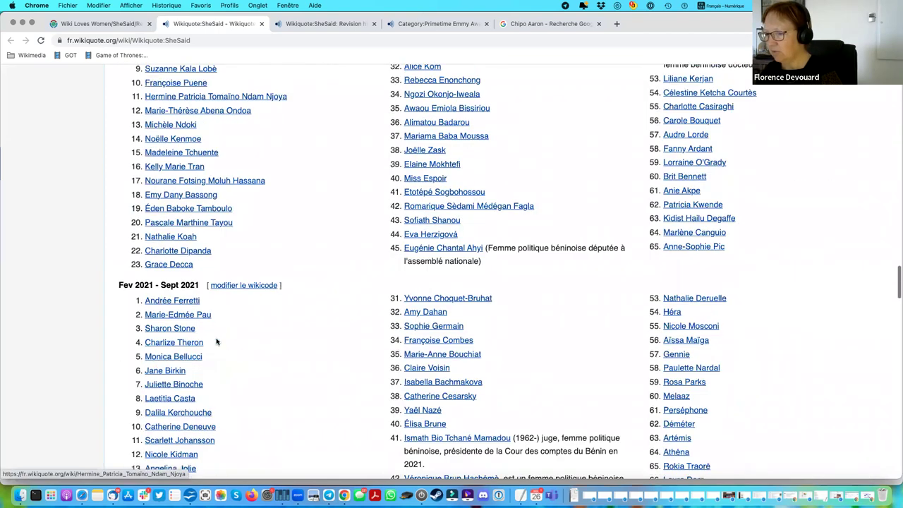
{"action": "scroll", "coordinate": [217, 341], "scroll_direction": "down", "scroll_amount": 4}
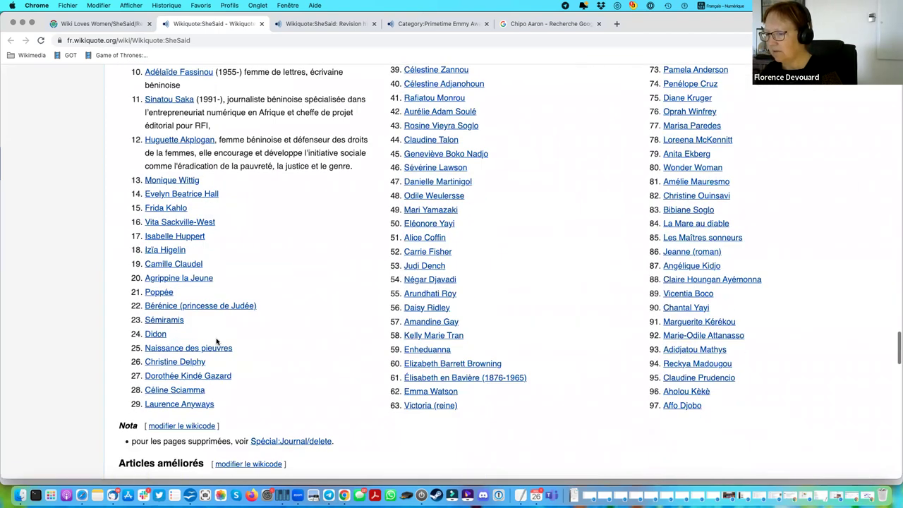
{"action": "scroll", "coordinate": [216, 342], "scroll_direction": "down", "scroll_amount": 4}
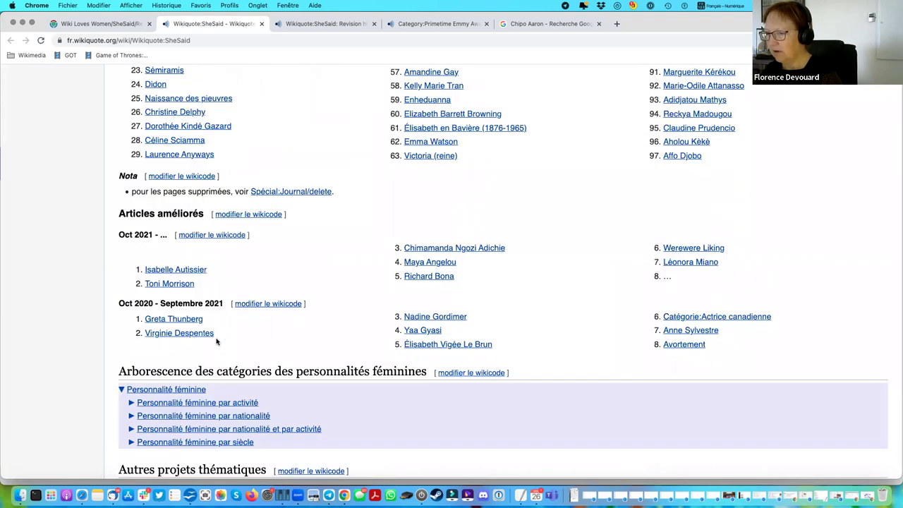
{"action": "scroll", "coordinate": [217, 341], "scroll_direction": "up", "scroll_amount": 20}
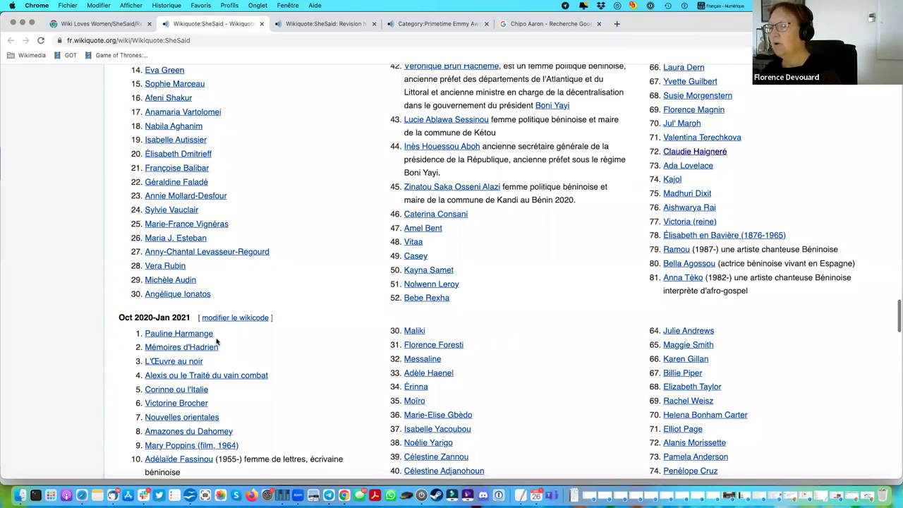
{"action": "scroll", "coordinate": [217, 342], "scroll_direction": "up", "scroll_amount": 5}
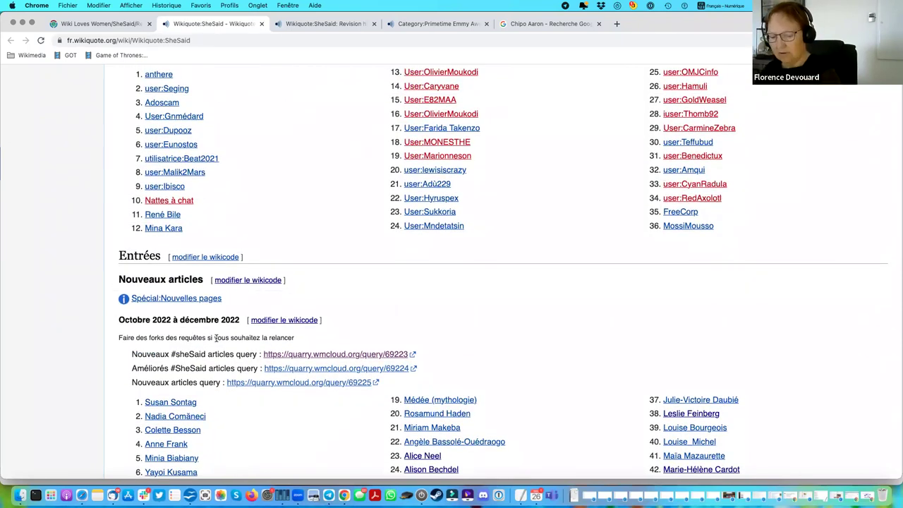
{"action": "scroll", "coordinate": [217, 340], "scroll_direction": "down", "scroll_amount": 2}
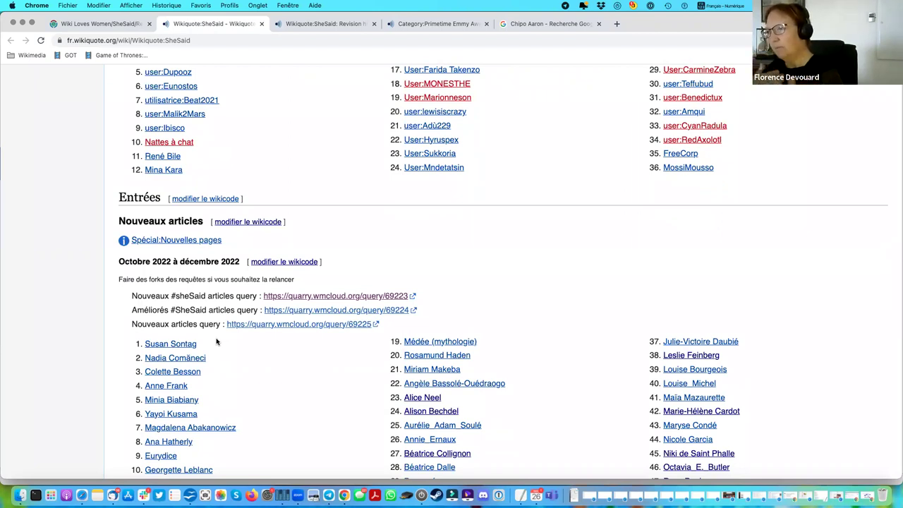
{"action": "scroll", "coordinate": [217, 340], "scroll_direction": "up", "scroll_amount": 3}
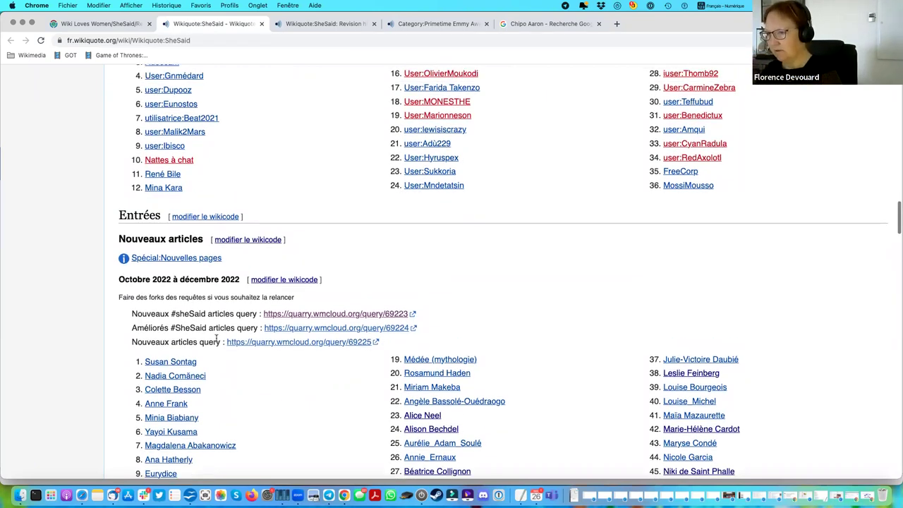
{"action": "scroll", "coordinate": [216, 342], "scroll_direction": "down", "scroll_amount": 5}
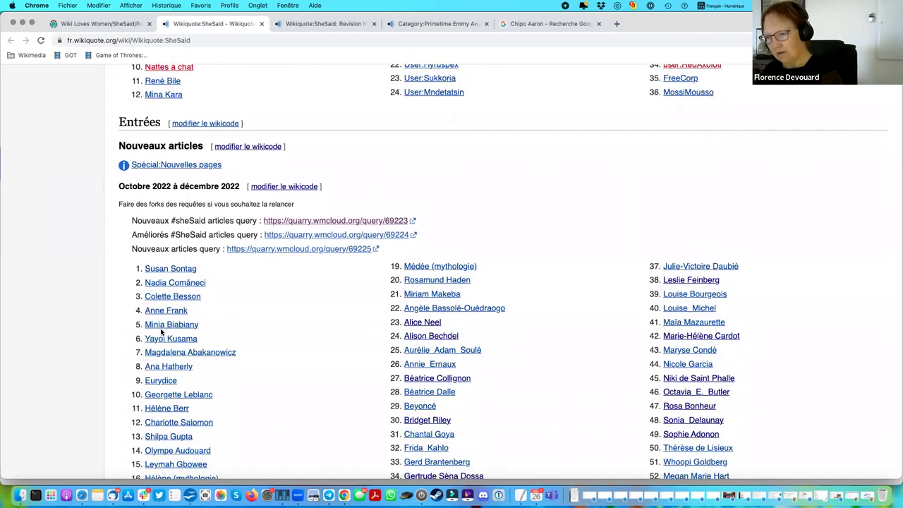
{"action": "right_click", "coordinate": [176, 273]}
Open Susan Sontag in a new tab, view its wikicode, then return to the reading view.
{"action": "left_click", "coordinate": [231, 279]}
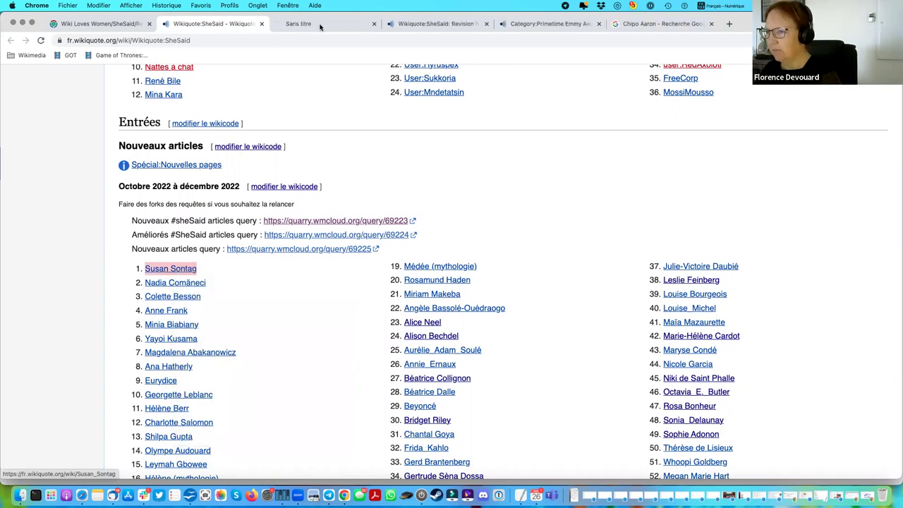
{"action": "left_click", "coordinate": [321, 24]}
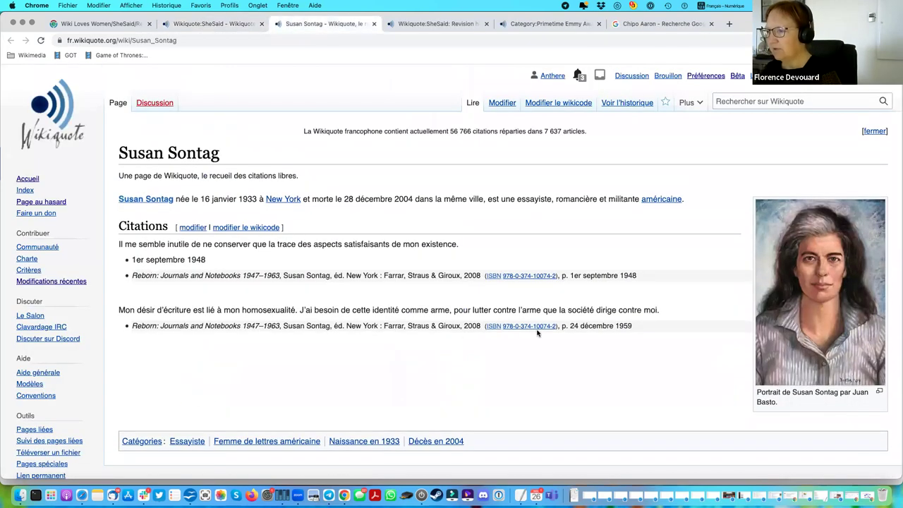
{"action": "scroll", "coordinate": [534, 330], "scroll_direction": "down", "scroll_amount": 2}
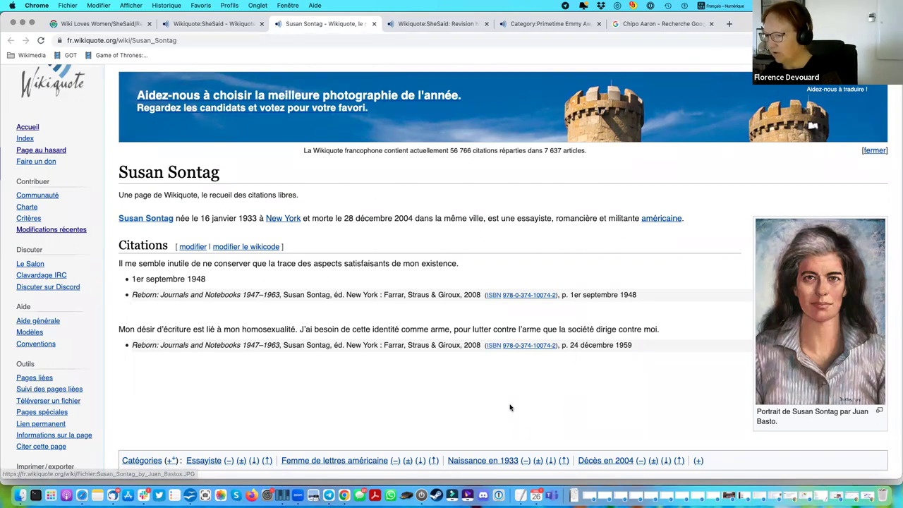
{"action": "scroll", "coordinate": [510, 407], "scroll_direction": "down", "scroll_amount": 2}
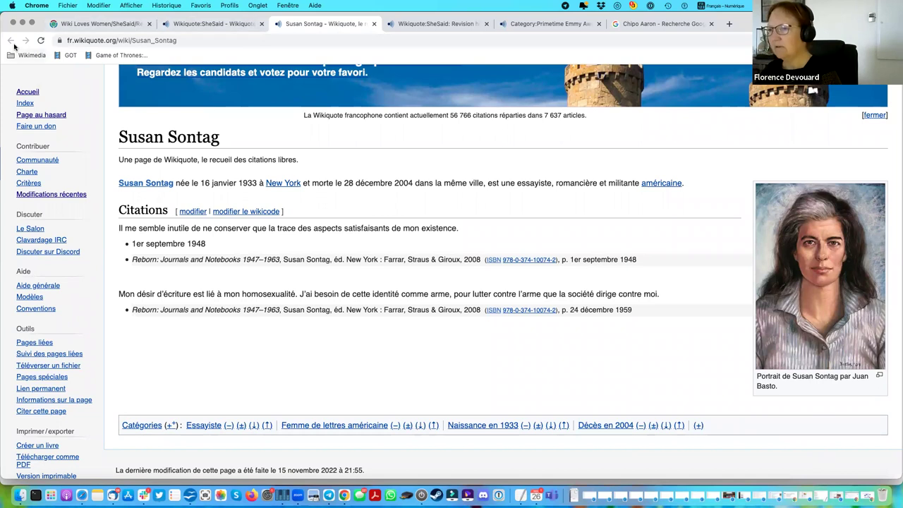
{"action": "scroll", "coordinate": [566, 179], "scroll_direction": "up", "scroll_amount": 3}
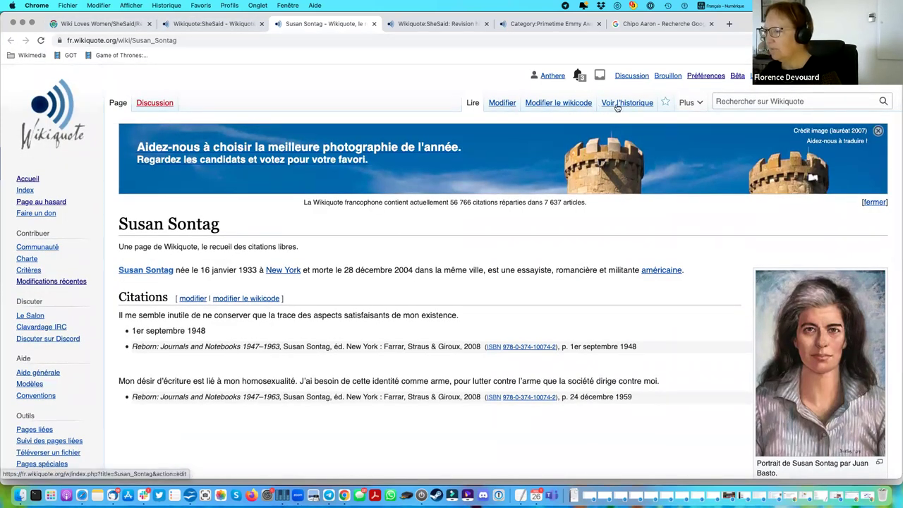
{"action": "left_click", "coordinate": [555, 104]}
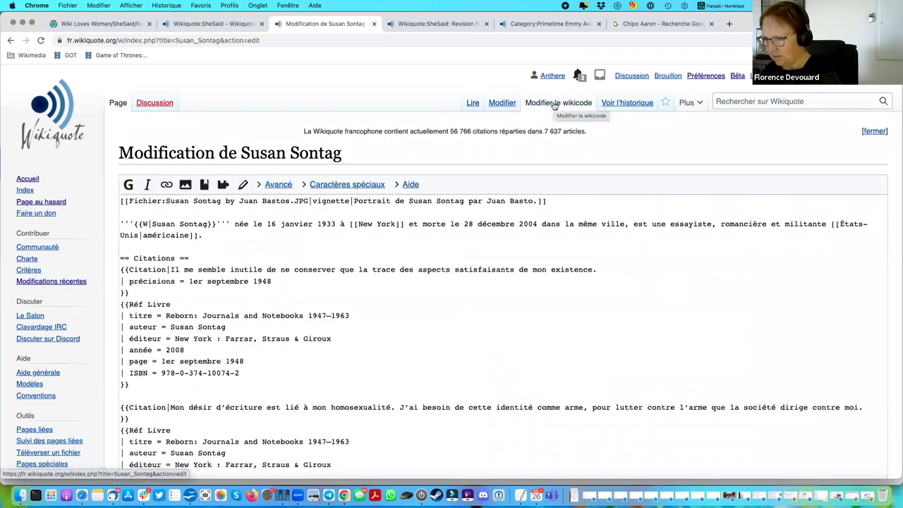
{"action": "left_click", "coordinate": [10, 40]}
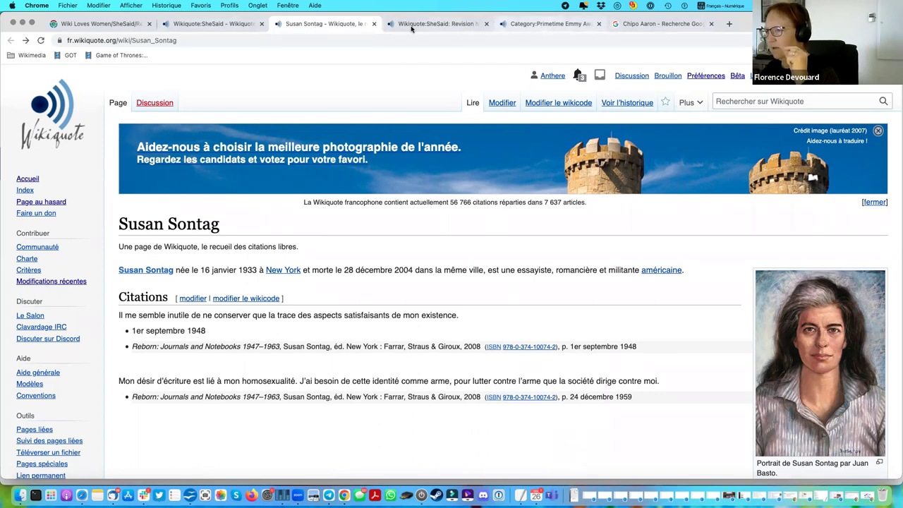
Open Ghislaine Maxwell from the Biographies list in the 00:31, 24 November 2022 SheSaid revision.
{"action": "left_click", "coordinate": [424, 24]}
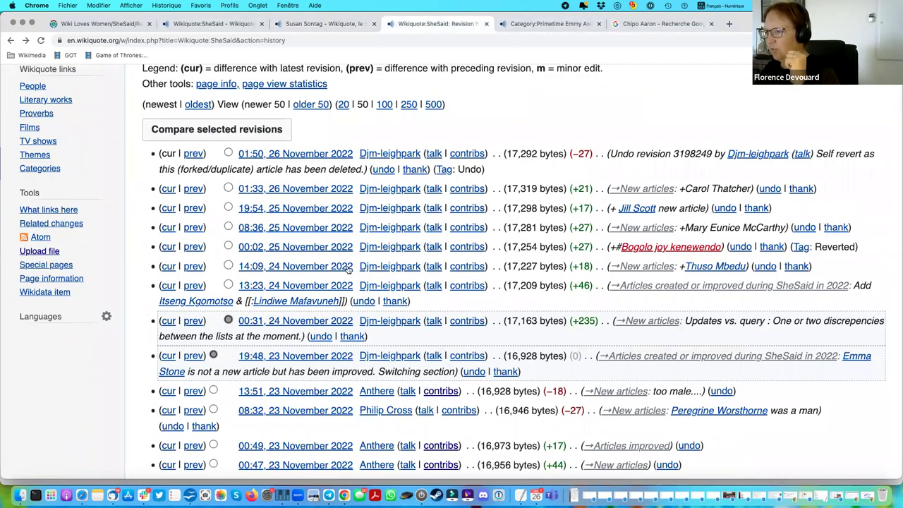
{"action": "left_click", "coordinate": [288, 323]}
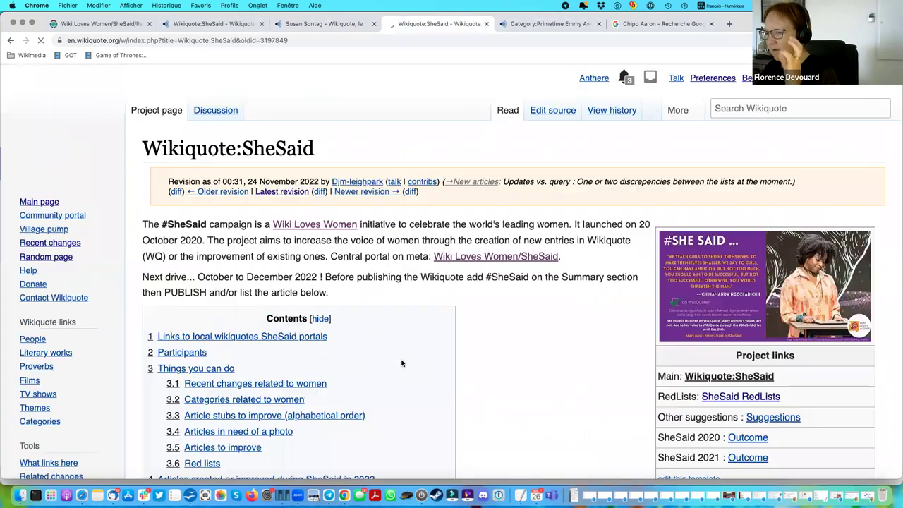
{"action": "scroll", "coordinate": [402, 361], "scroll_direction": "down", "scroll_amount": 10}
{"action": "scroll", "coordinate": [404, 362], "scroll_direction": "down", "scroll_amount": 20}
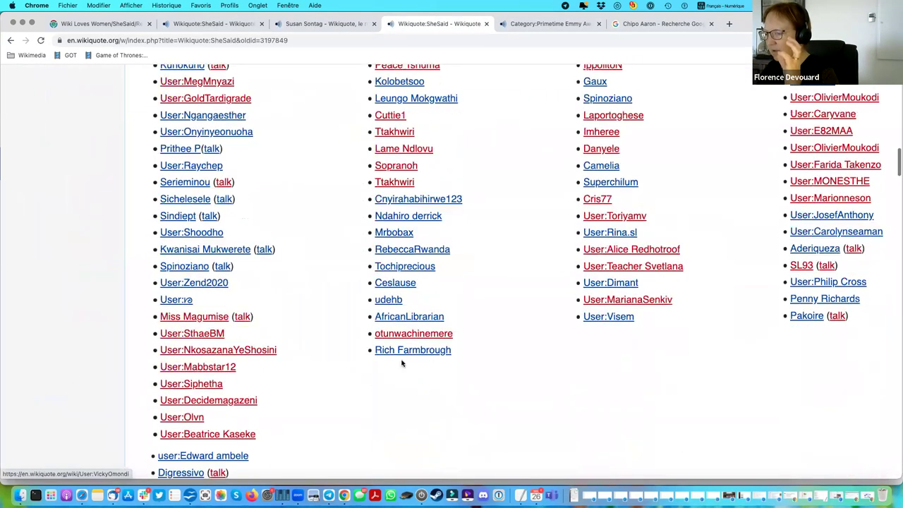
{"action": "scroll", "coordinate": [402, 363], "scroll_direction": "down", "scroll_amount": 9}
{"action": "scroll", "coordinate": [402, 363], "scroll_direction": "down", "scroll_amount": 6}
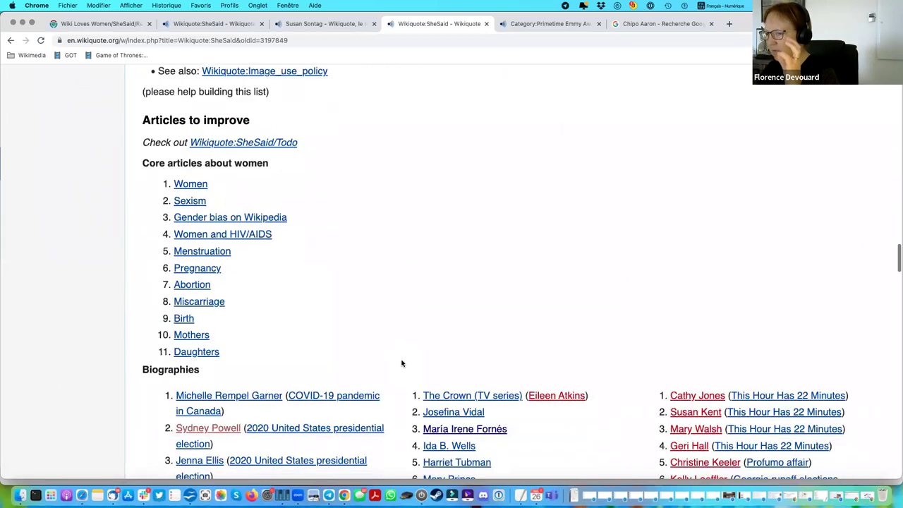
{"action": "left_click", "coordinate": [223, 240]}
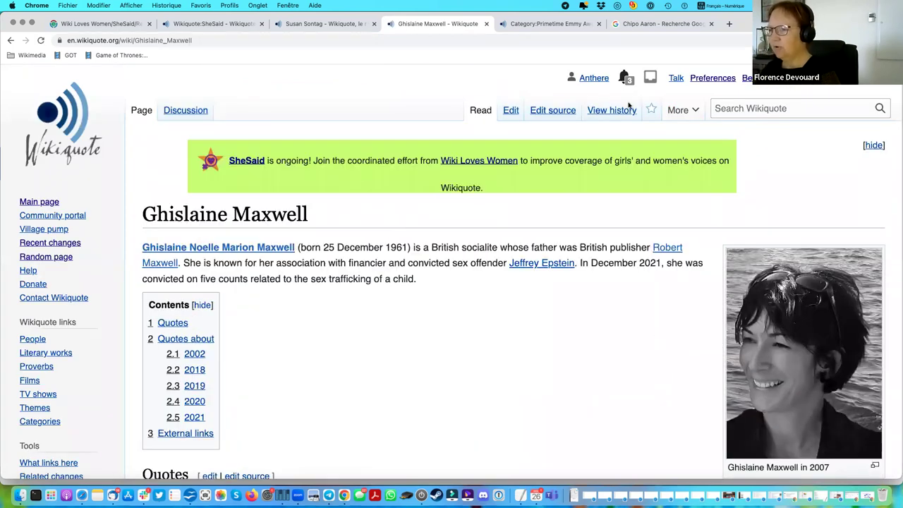
Edit Ghislaine Maxwell's source and highlight the ==Quotes== heading and the ** source-line markup.
{"action": "left_click", "coordinate": [563, 113]}
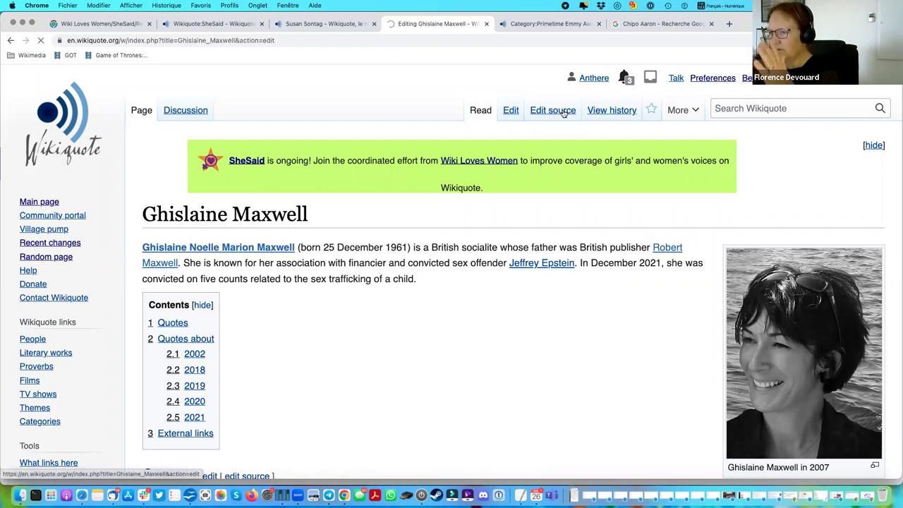
{"action": "scroll", "coordinate": [240, 358], "scroll_direction": "down", "scroll_amount": 5}
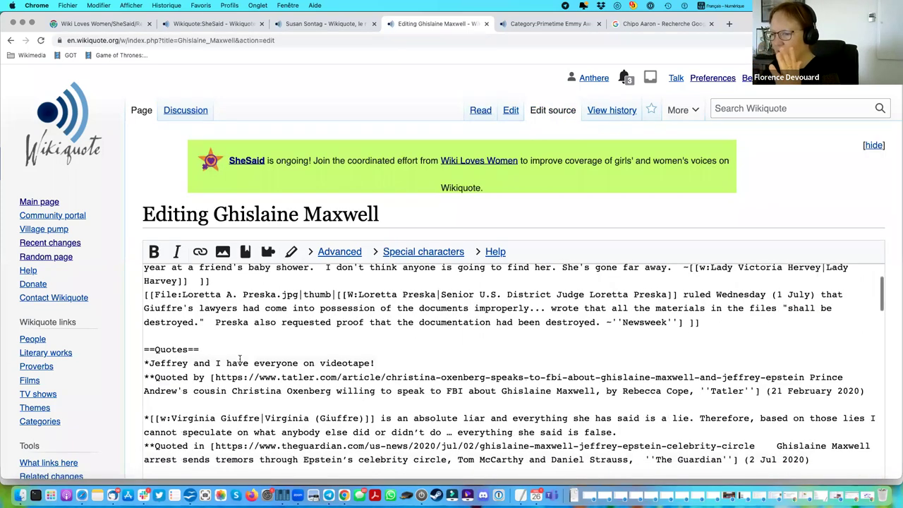
{"action": "left_click_drag", "start_coordinate": [145, 309], "coordinate": [142, 365]}
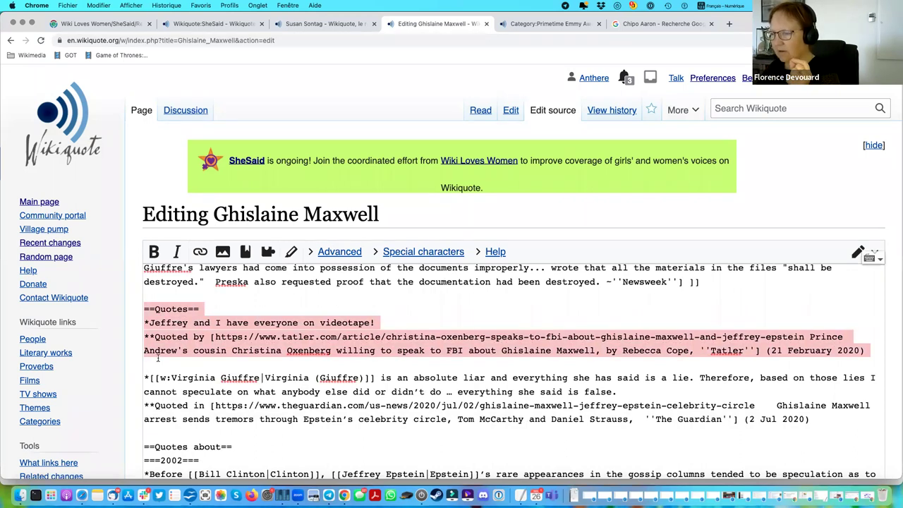
{"action": "left_click", "coordinate": [205, 308]}
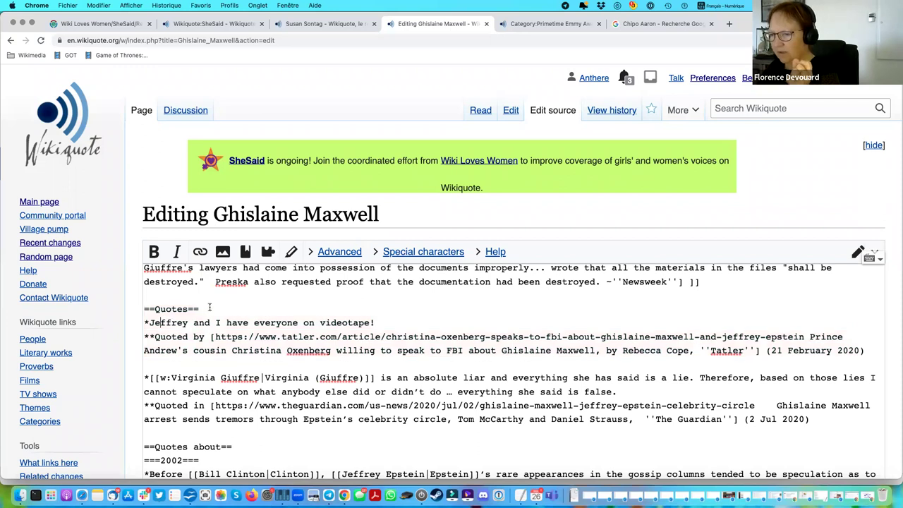
{"action": "left_click", "coordinate": [142, 308], "text": "shift"}
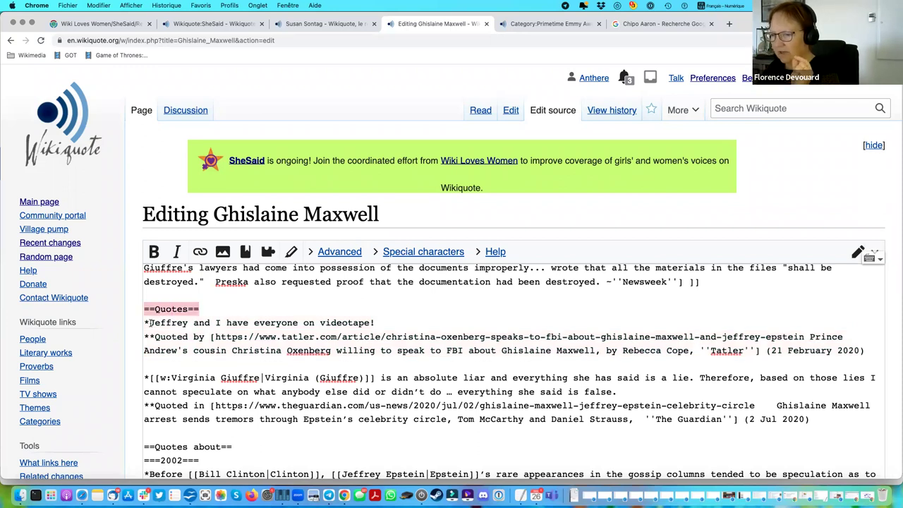
{"action": "left_click", "coordinate": [150, 323]}
{"action": "left_click", "coordinate": [156, 338]}
{"action": "key", "text": "shift+Left"}
{"action": "key", "text": "shift+Left"}
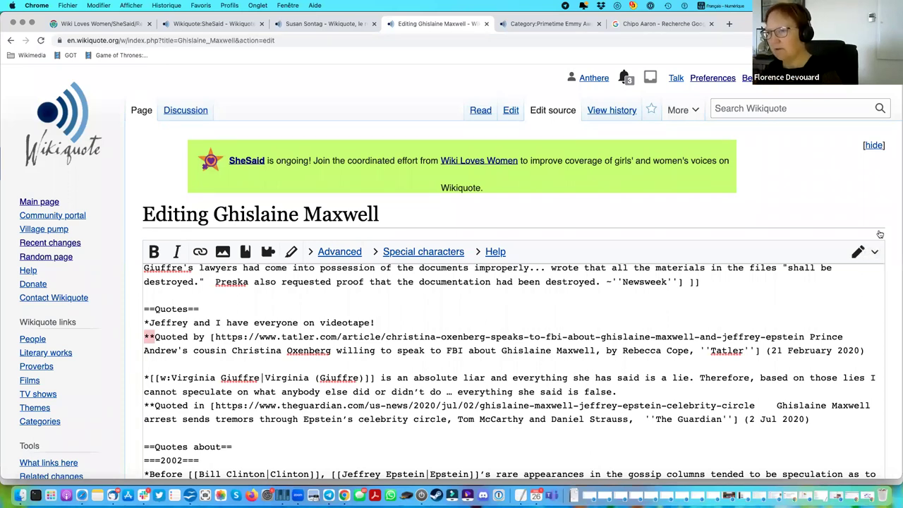
Open Susan Sontag's wikicode and select the first Citation template block.
{"action": "left_click", "coordinate": [325, 23]}
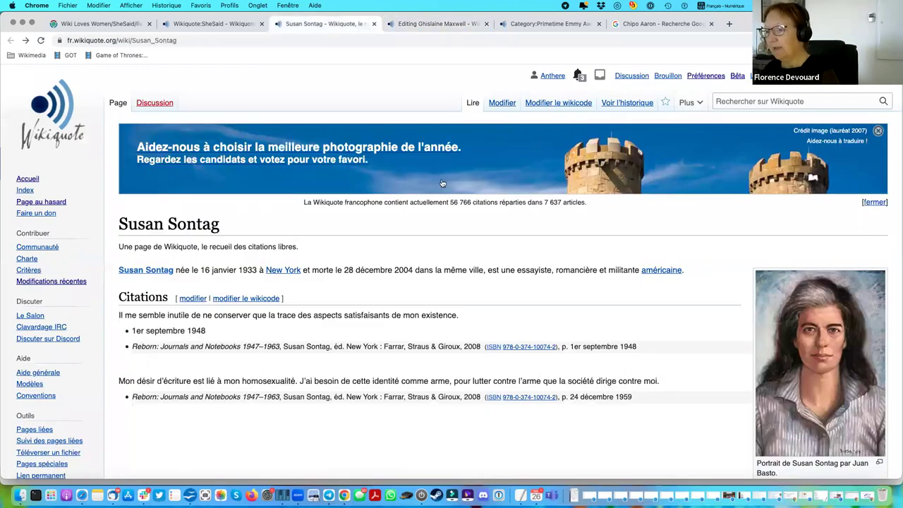
{"action": "left_click", "coordinate": [574, 104]}
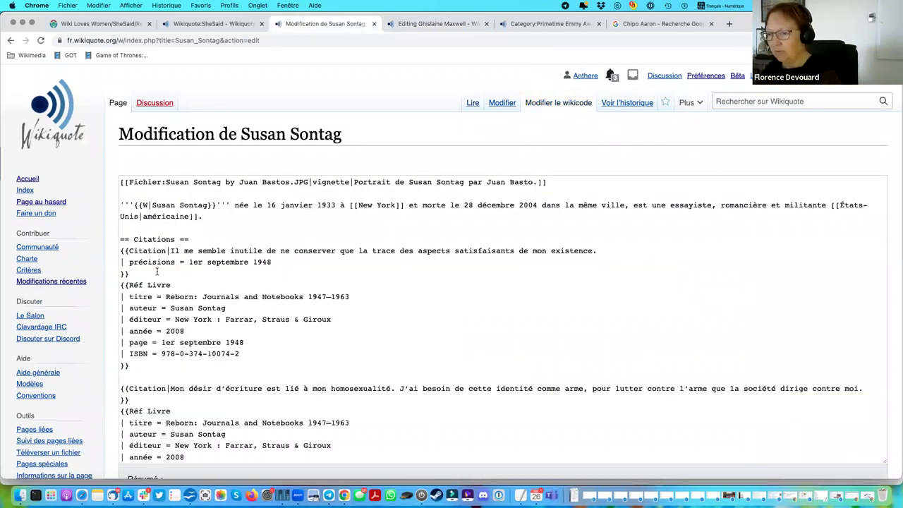
{"action": "left_click", "coordinate": [123, 283]}
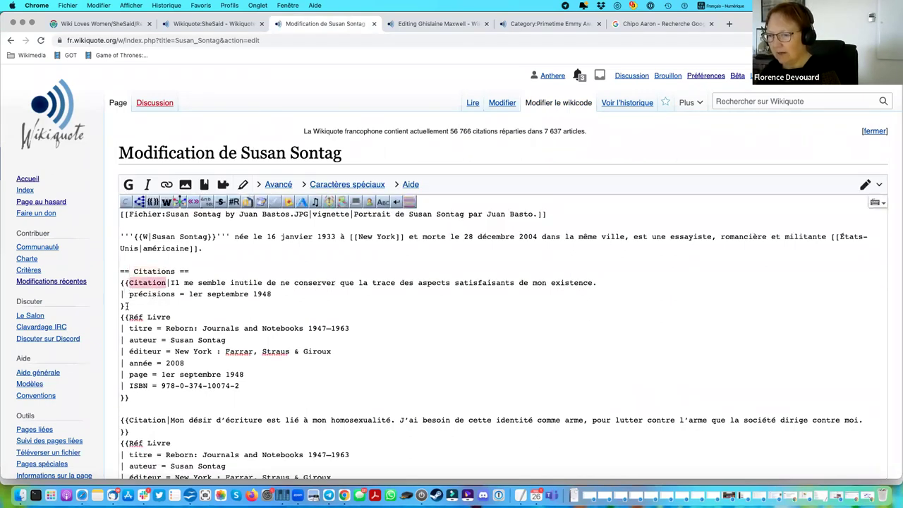
{"action": "left_click_drag", "start_coordinate": [115, 301], "coordinate": [113, 282]}
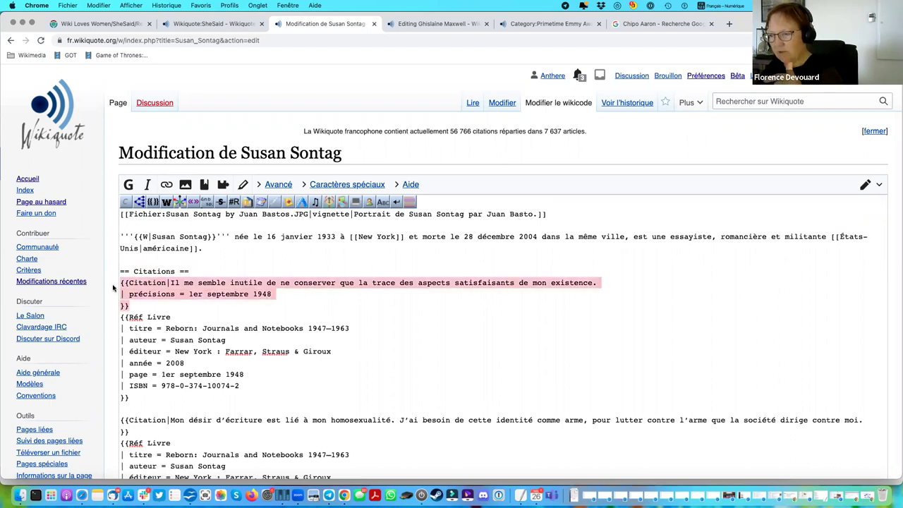
{"action": "left_click", "coordinate": [329, 350]}
Select the first Réf Livre block and the second quotation with its reference, then return to the article.
{"action": "scroll", "coordinate": [314, 344], "scroll_direction": "down", "scroll_amount": 1}
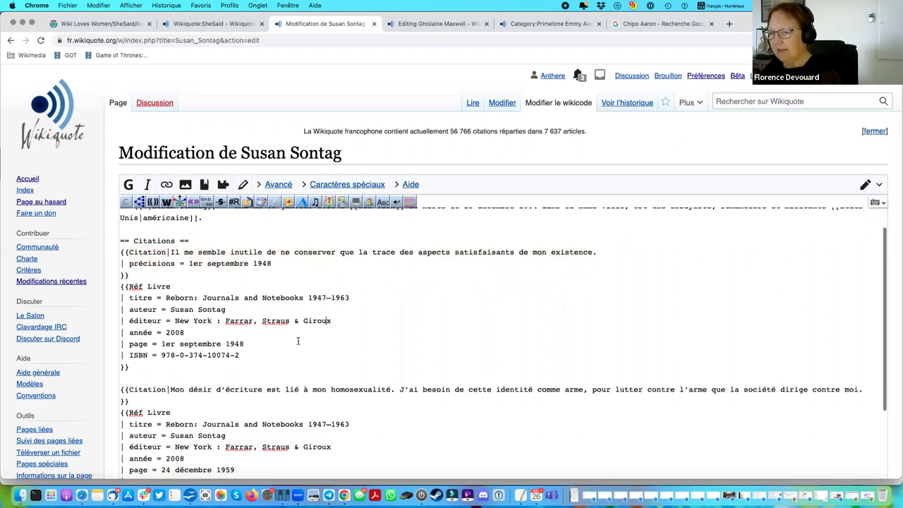
{"action": "left_click_drag", "start_coordinate": [120, 286], "coordinate": [139, 368]}
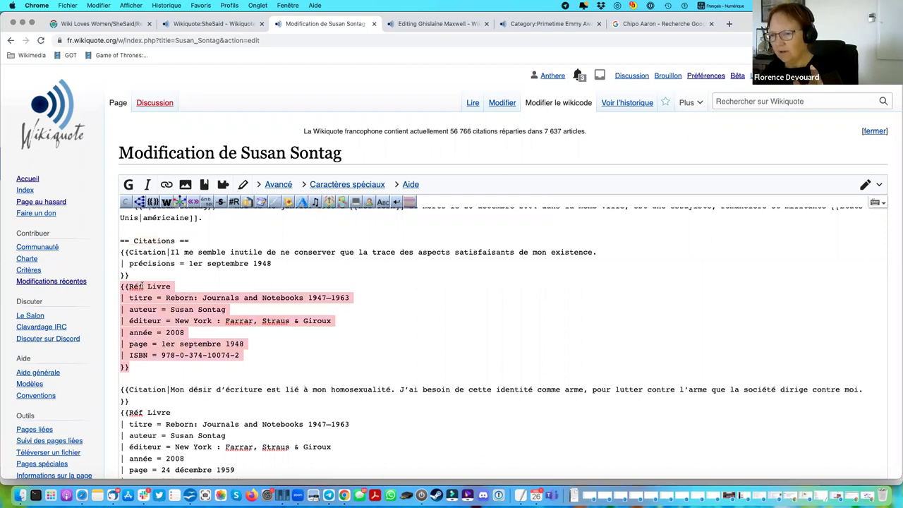
{"action": "scroll", "coordinate": [196, 415], "scroll_direction": "down", "scroll_amount": 5}
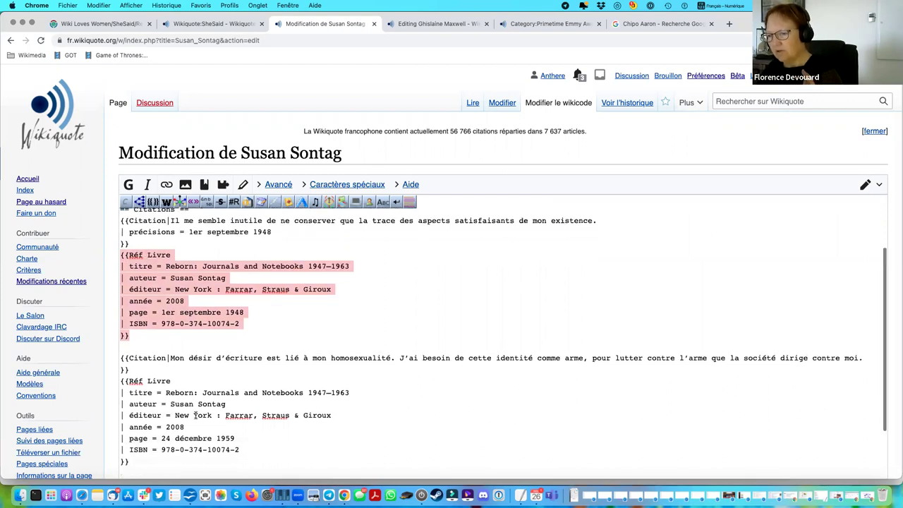
{"action": "scroll", "coordinate": [195, 416], "scroll_direction": "down", "scroll_amount": 1}
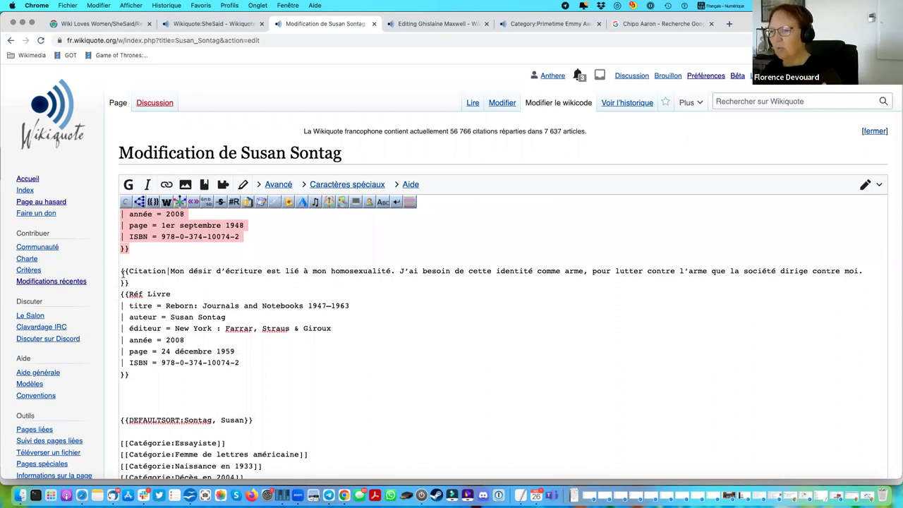
{"action": "left_click_drag", "start_coordinate": [122, 272], "coordinate": [135, 390]}
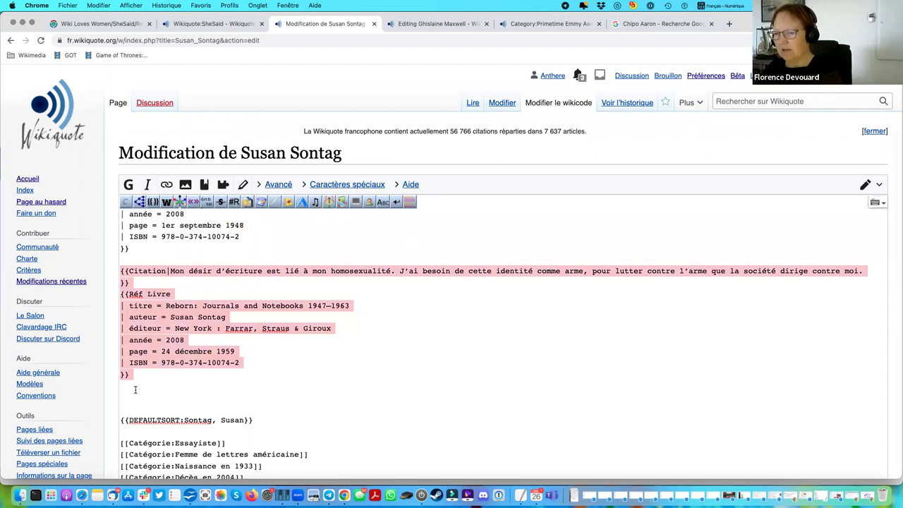
{"action": "left_click", "coordinate": [10, 44]}
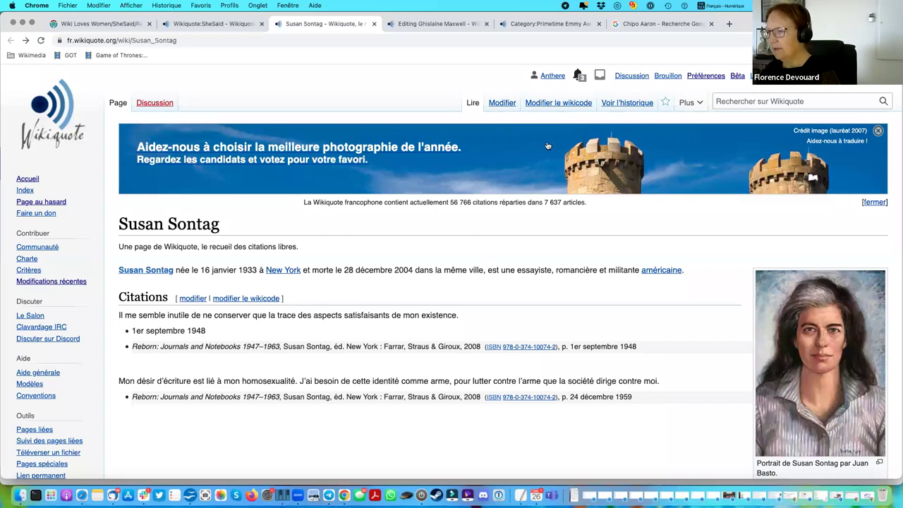
In the visual editor, select the first quotation's Citation template and open it for editing.
{"action": "left_click", "coordinate": [508, 103]}
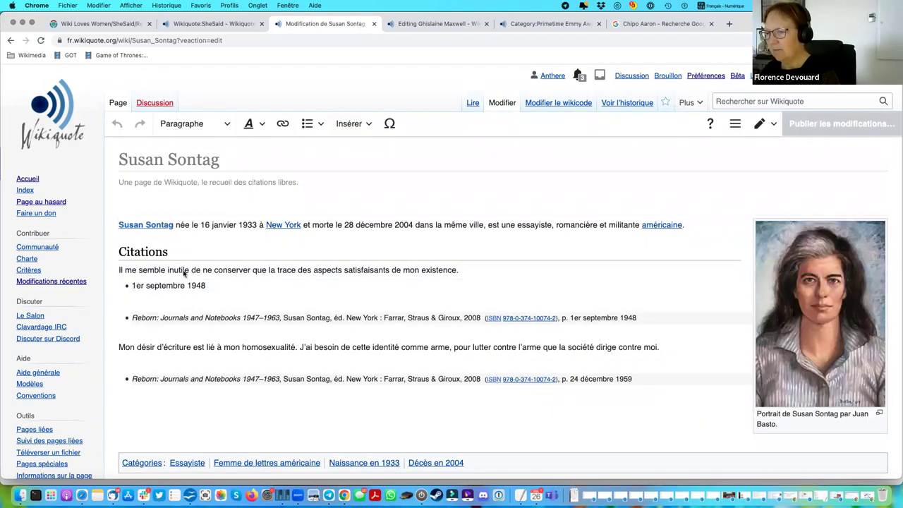
{"action": "left_click", "coordinate": [149, 274]}
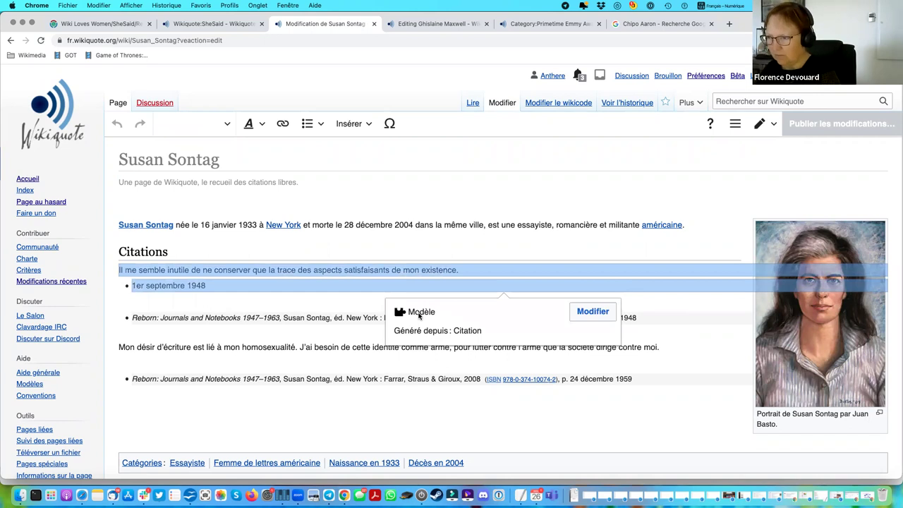
{"action": "left_click", "coordinate": [146, 250]}
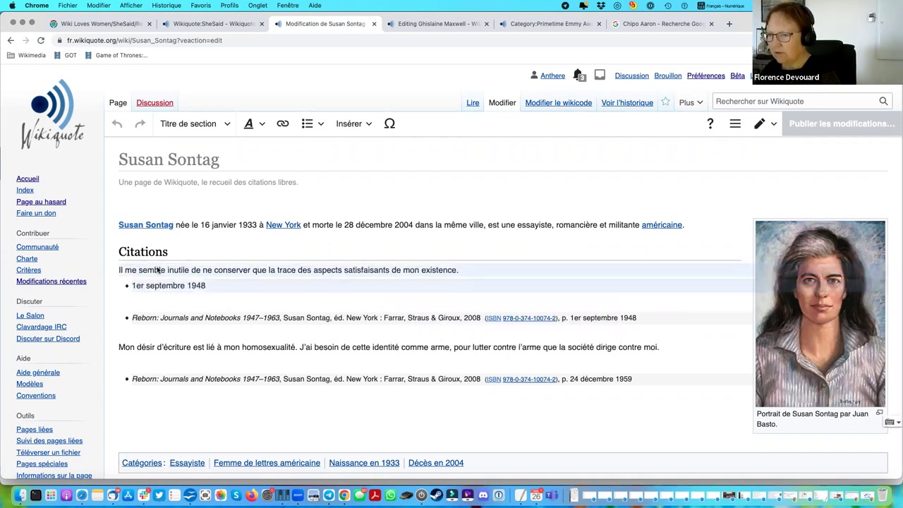
{"action": "left_click", "coordinate": [161, 271]}
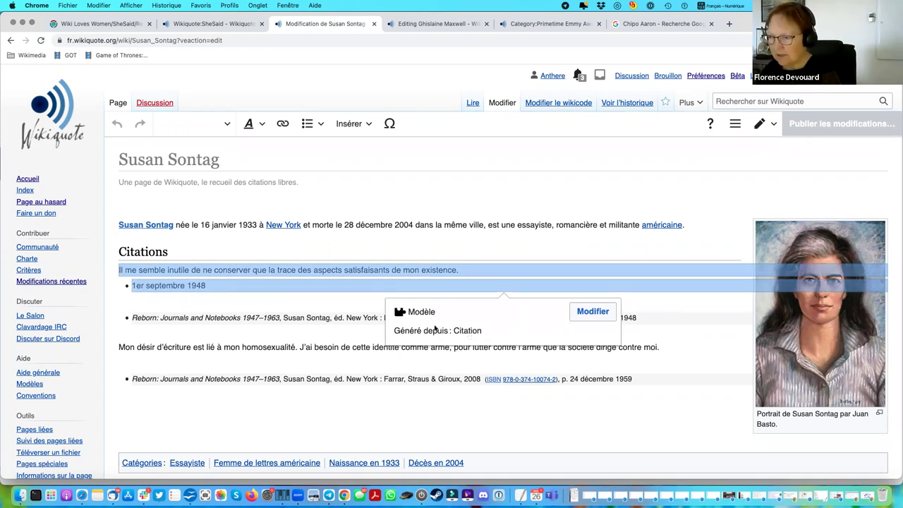
{"action": "left_click", "coordinate": [592, 311]}
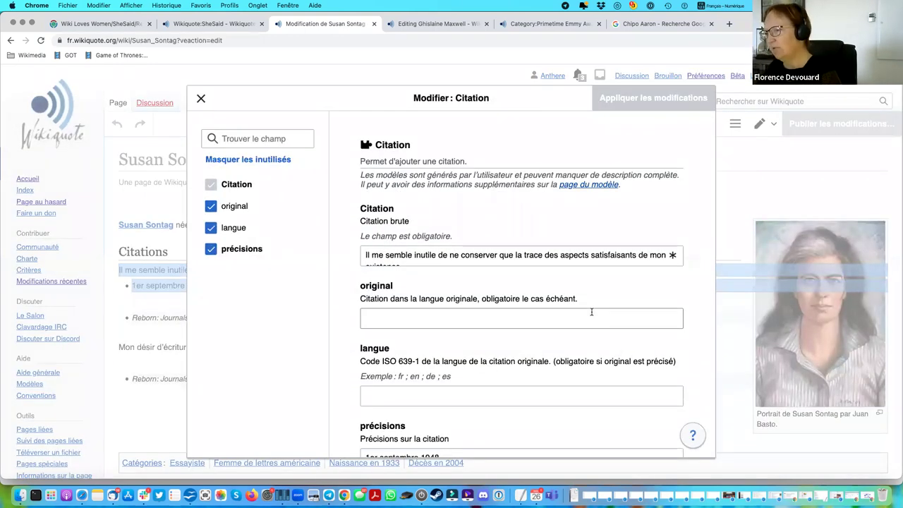
Inspect the template's quotation text and empty original-language quotation fields.
{"action": "scroll", "coordinate": [533, 260], "scroll_direction": "down", "scroll_amount": 1}
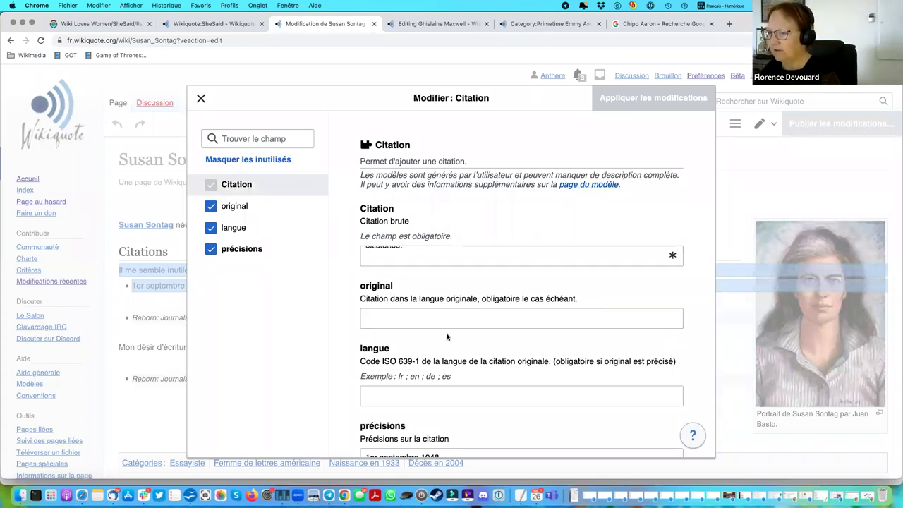
{"action": "left_click", "coordinate": [434, 262]}
{"action": "scroll", "coordinate": [515, 262], "scroll_direction": "up", "scroll_amount": 1}
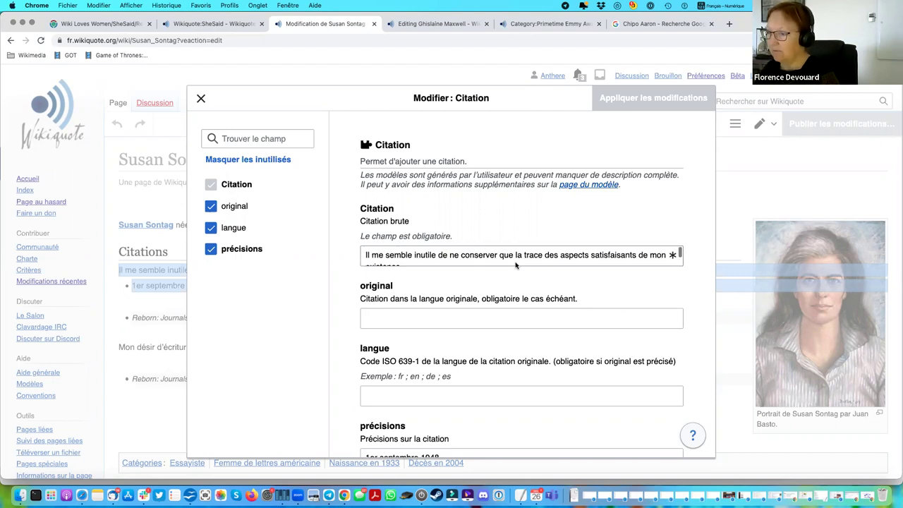
{"action": "scroll", "coordinate": [515, 265], "scroll_direction": "down", "scroll_amount": 1}
{"action": "scroll", "coordinate": [424, 255], "scroll_direction": "up", "scroll_amount": 1}
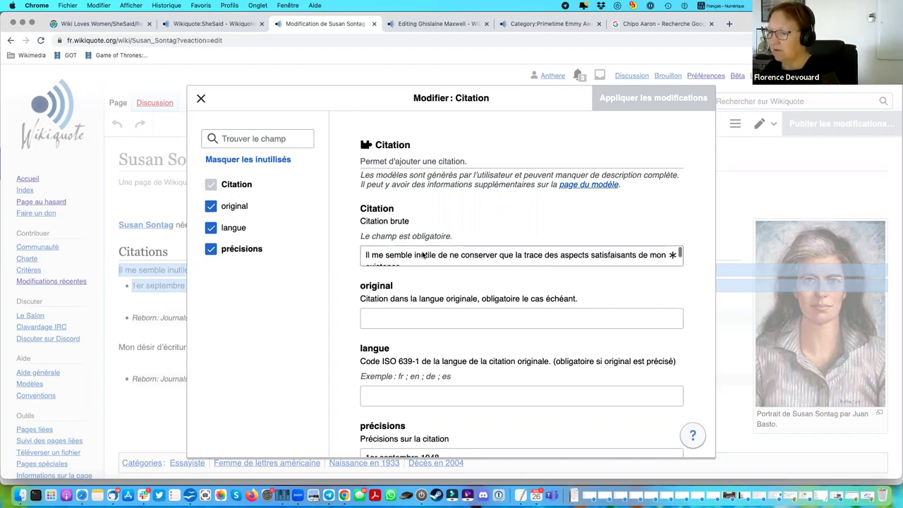
{"action": "left_click", "coordinate": [412, 257]}
{"action": "left_click_drag", "start_coordinate": [364, 255], "coordinate": [437, 282]}
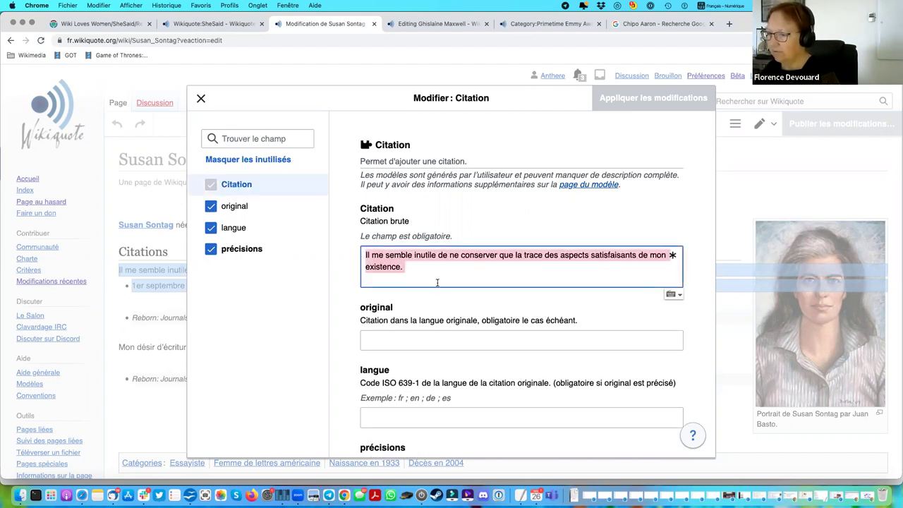
{"action": "left_click", "coordinate": [428, 344]}
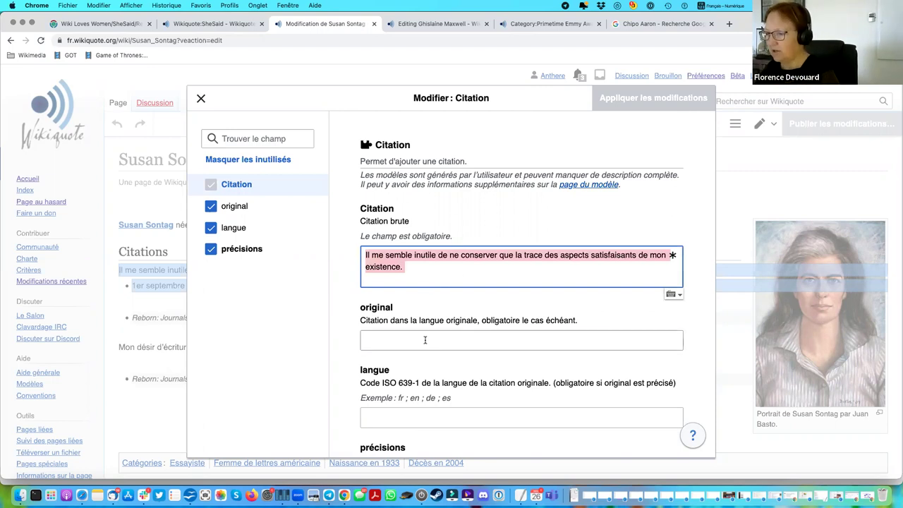
{"action": "left_click", "coordinate": [381, 267]}
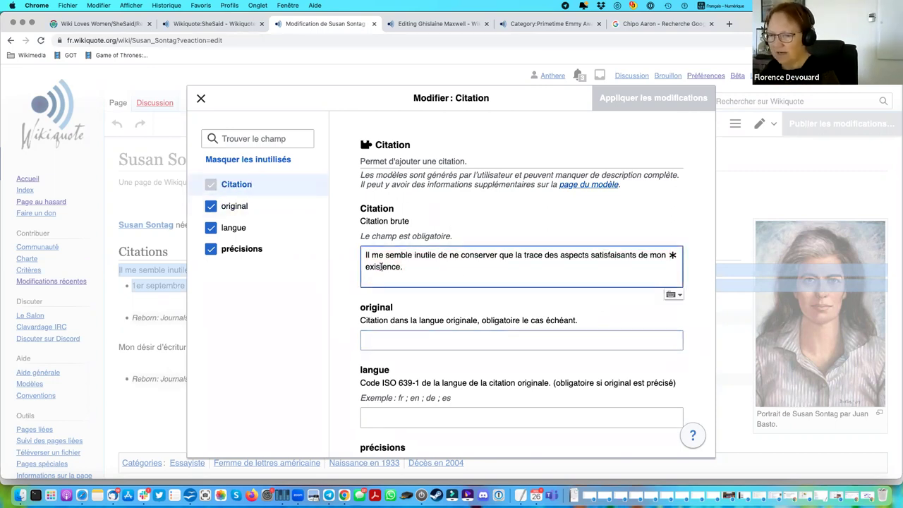
Enter 'it' as the langue code, then close the template editor and discard the change.
{"action": "scroll", "coordinate": [394, 357], "scroll_direction": "down", "scroll_amount": 2}
{"action": "left_click", "coordinate": [393, 356]}
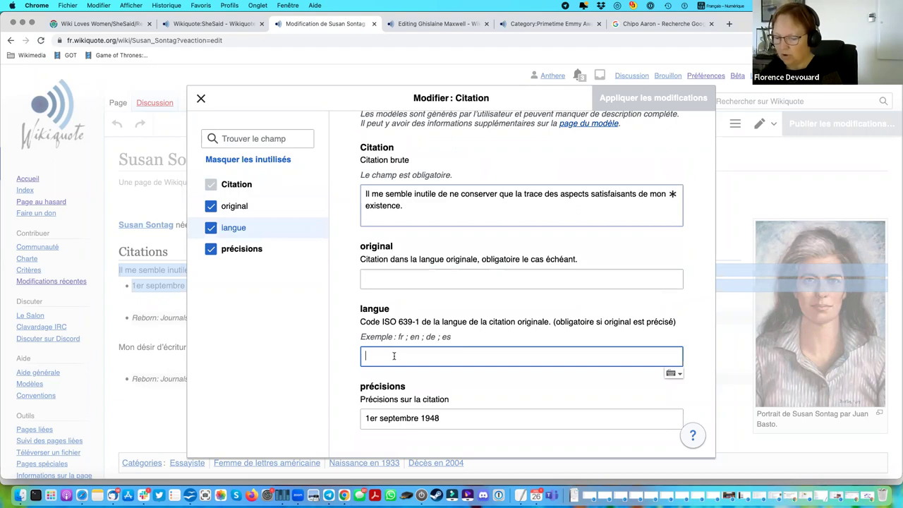
{"action": "type", "text": "it"}
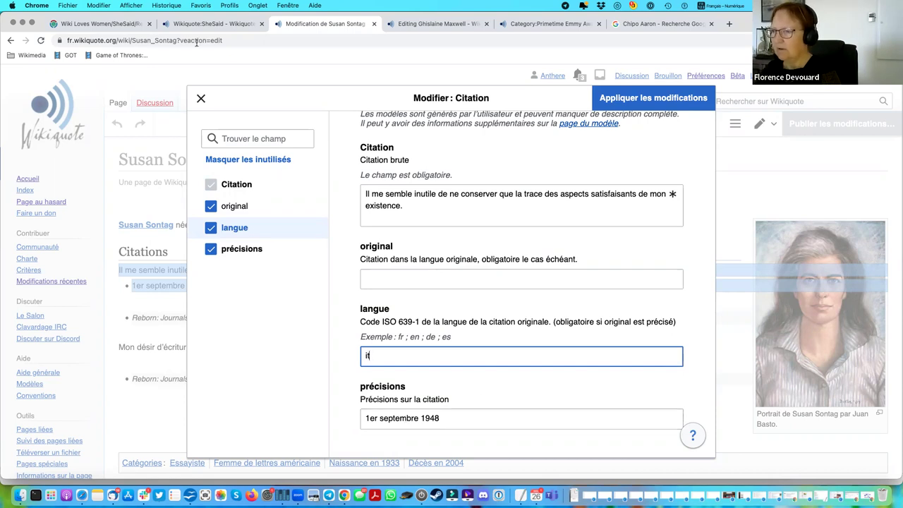
{"action": "left_click_drag", "start_coordinate": [202, 98], "coordinate": [233, 162]}
{"action": "key", "text": "Escape"}
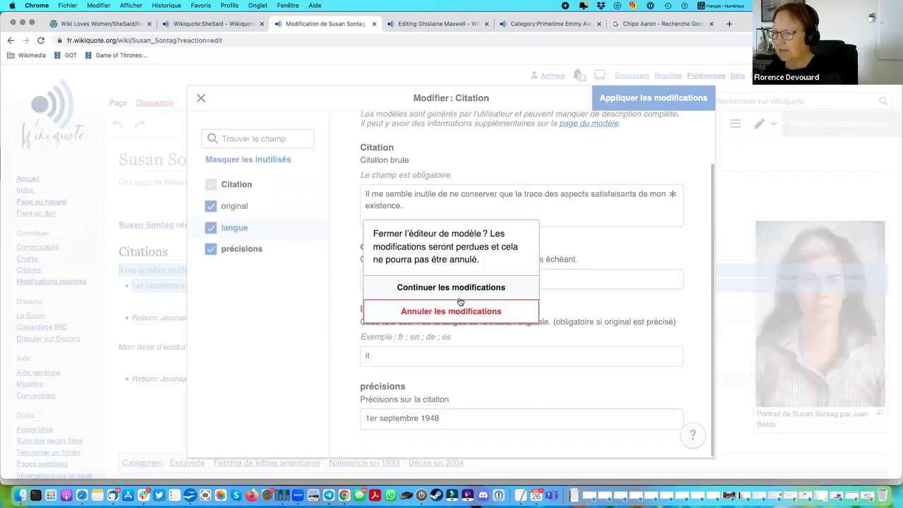
{"action": "key", "text": "Escape"}
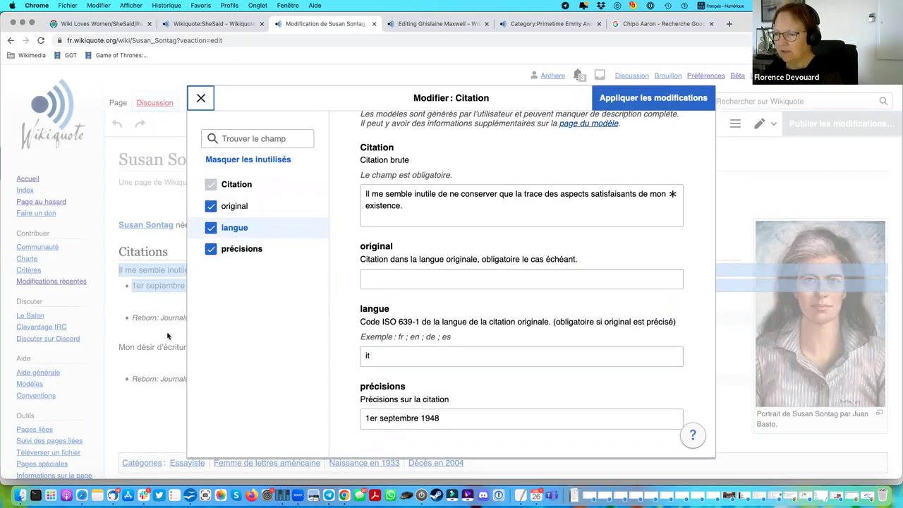
{"action": "left_click", "coordinate": [183, 349]}
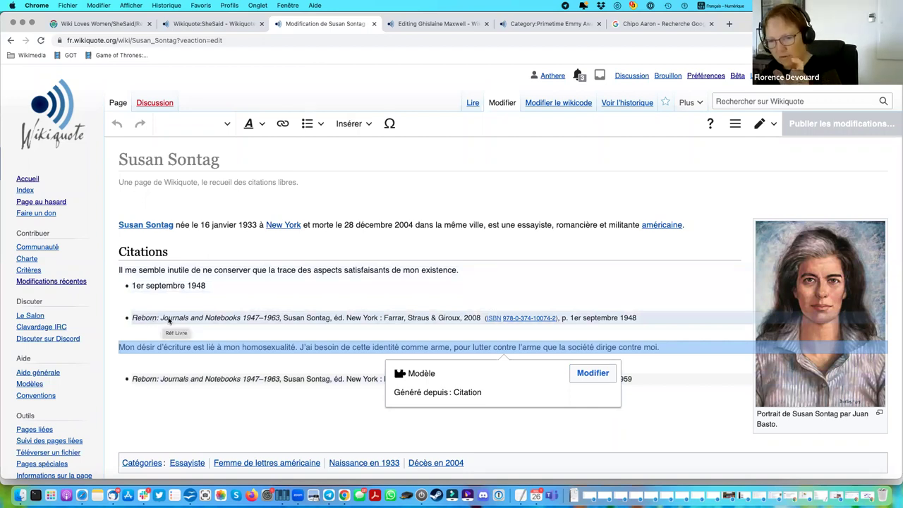
Open the first Sontag quotation's Réf Livre template and review its fields down to page '1er septembre 1948'.
{"action": "left_click", "coordinate": [169, 321]}
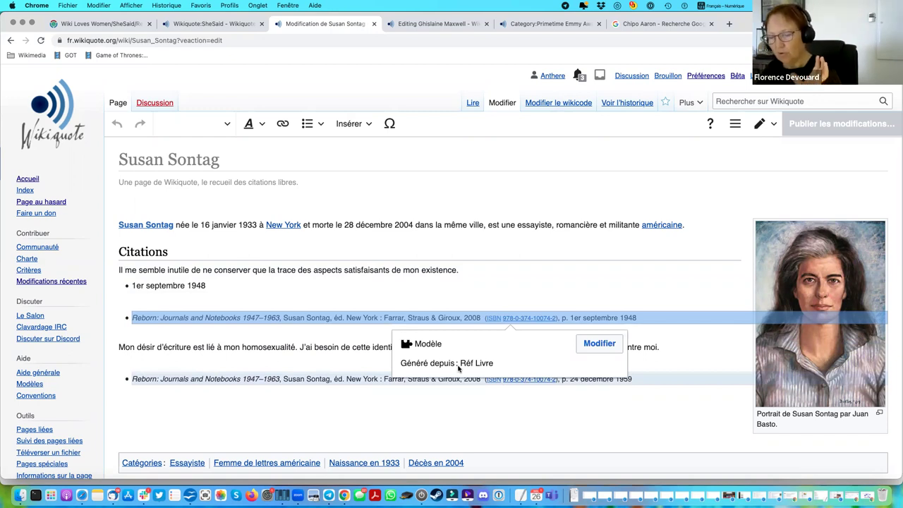
{"action": "left_click", "coordinate": [600, 344]}
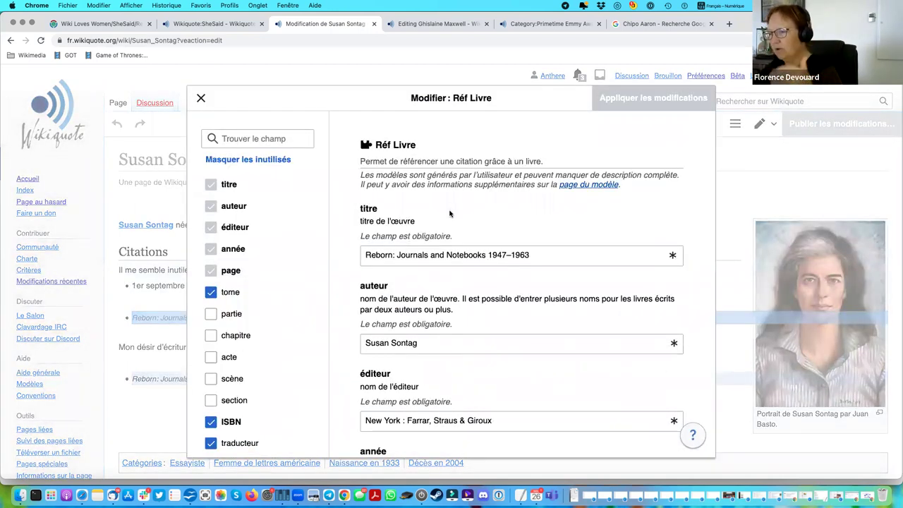
{"action": "double_click", "coordinate": [462, 259]}
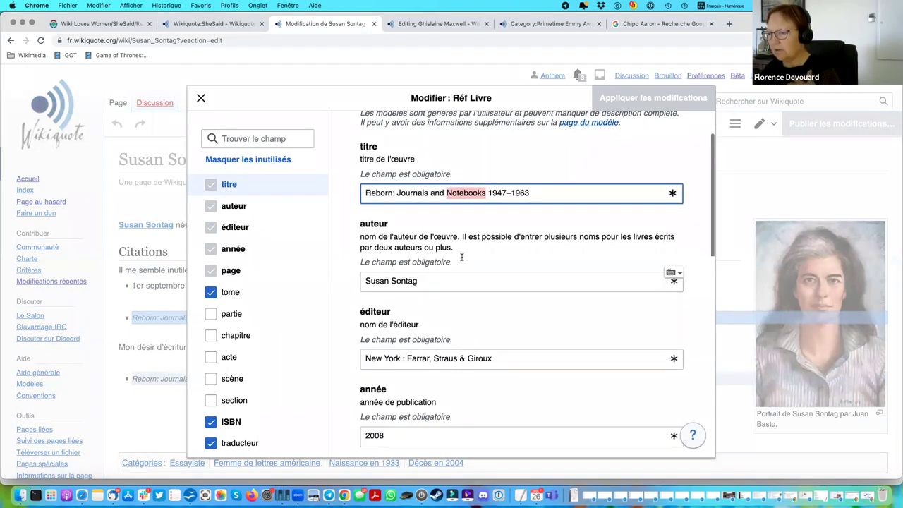
{"action": "scroll", "coordinate": [462, 258], "scroll_direction": "down", "scroll_amount": 6}
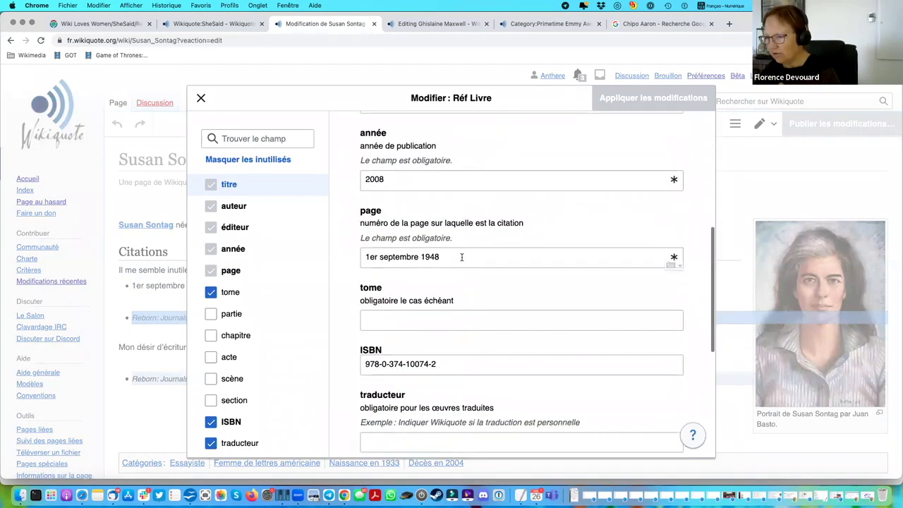
{"action": "scroll", "coordinate": [462, 258], "scroll_direction": "down", "scroll_amount": 1}
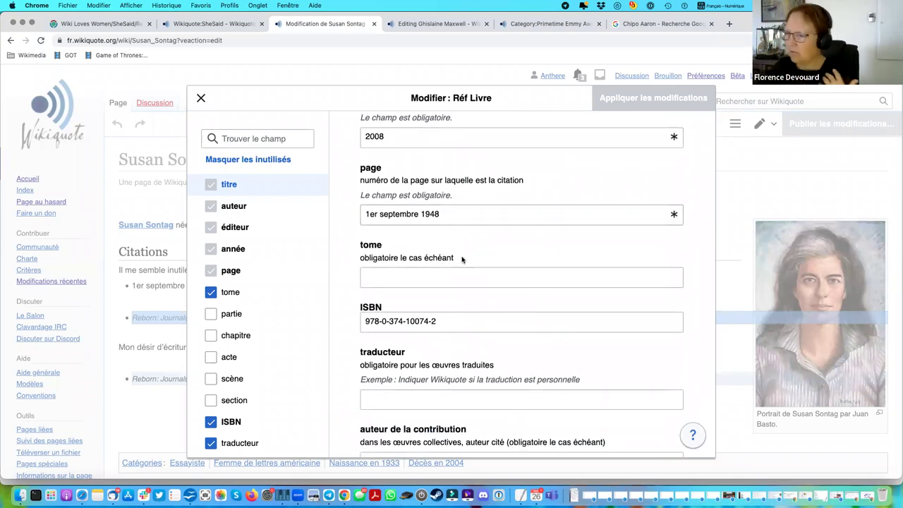
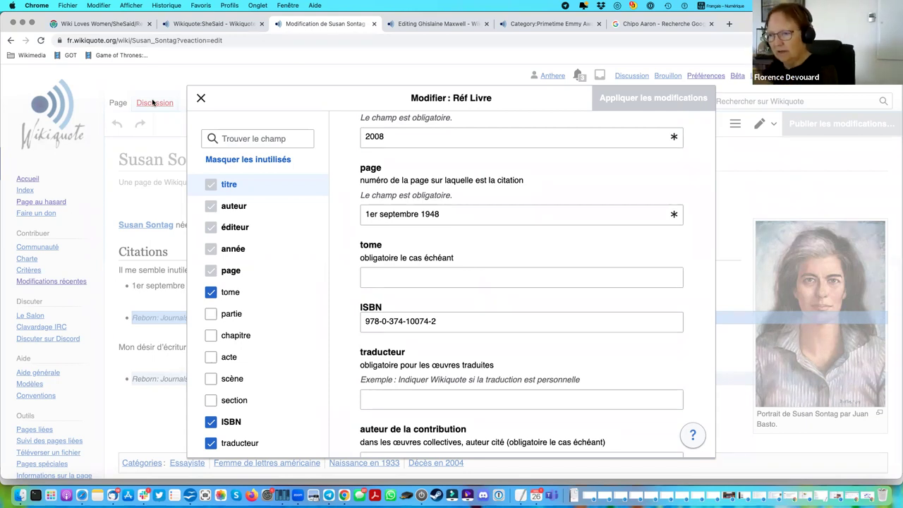
Close the Réf Livre book-reference form without making changes.
{"action": "scroll", "coordinate": [534, 261], "scroll_direction": "up", "scroll_amount": 6}
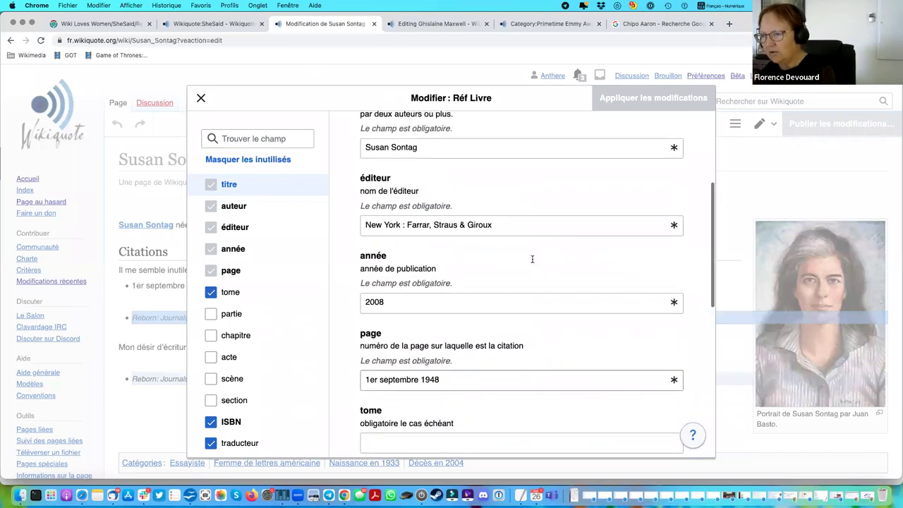
{"action": "left_click", "coordinate": [532, 259]}
{"action": "scroll", "coordinate": [532, 259], "scroll_direction": "up", "scroll_amount": 1}
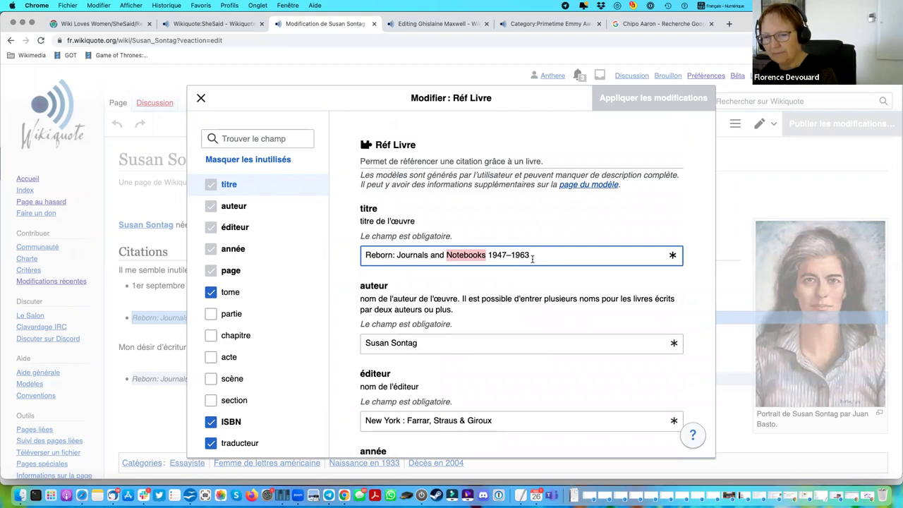
{"action": "left_click", "coordinate": [201, 98]}
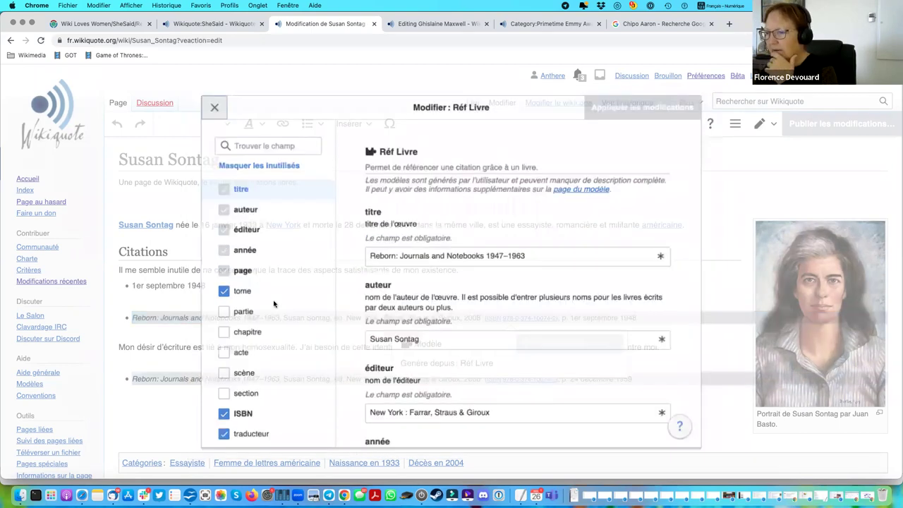
Add an empty paragraph below the second quote, deleting the stray test text.
{"action": "left_click", "coordinate": [244, 413]}
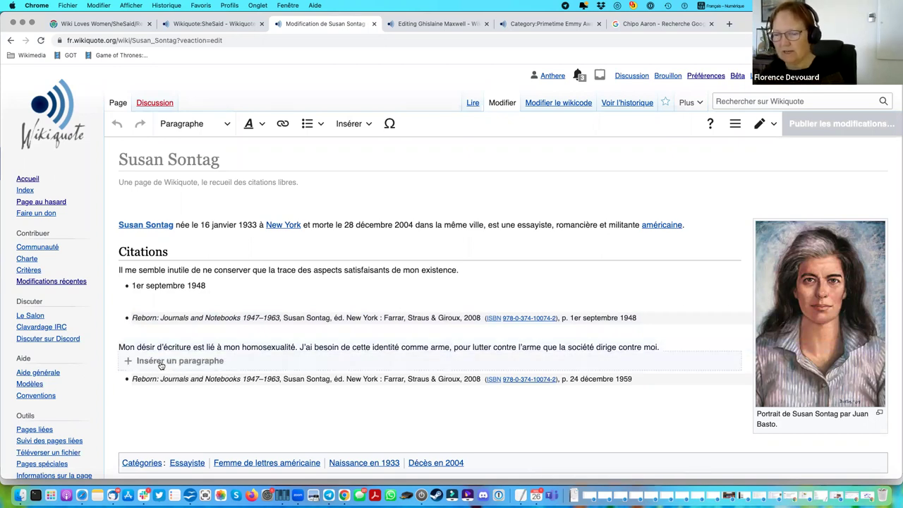
{"action": "type", "text": "fsqdlfsdhfhsqdfh"}
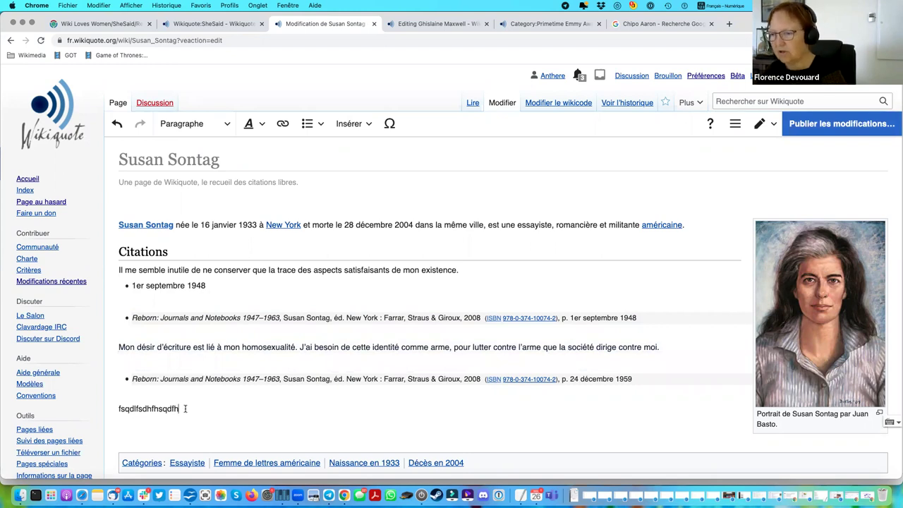
{"action": "left_click_drag", "start_coordinate": [185, 408], "coordinate": [103, 411]}
{"action": "key", "text": "BackSpace"}
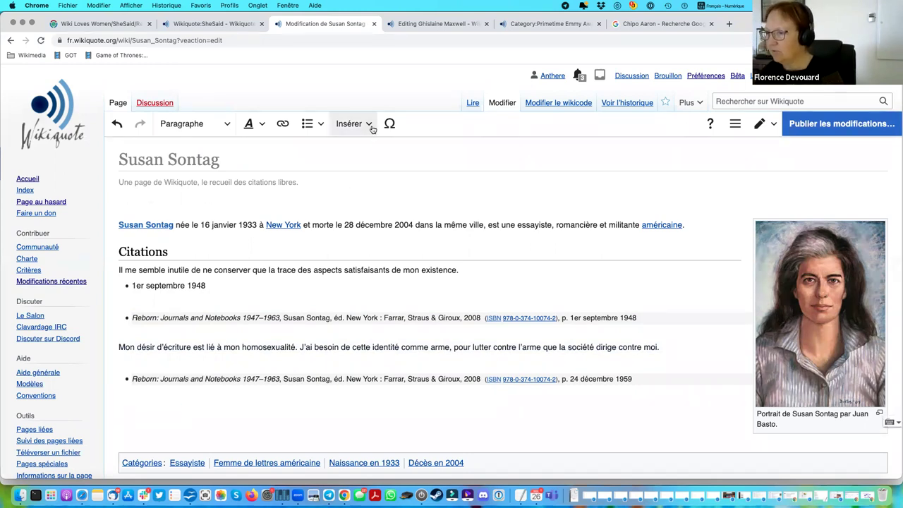
{"action": "left_click", "coordinate": [369, 125]}
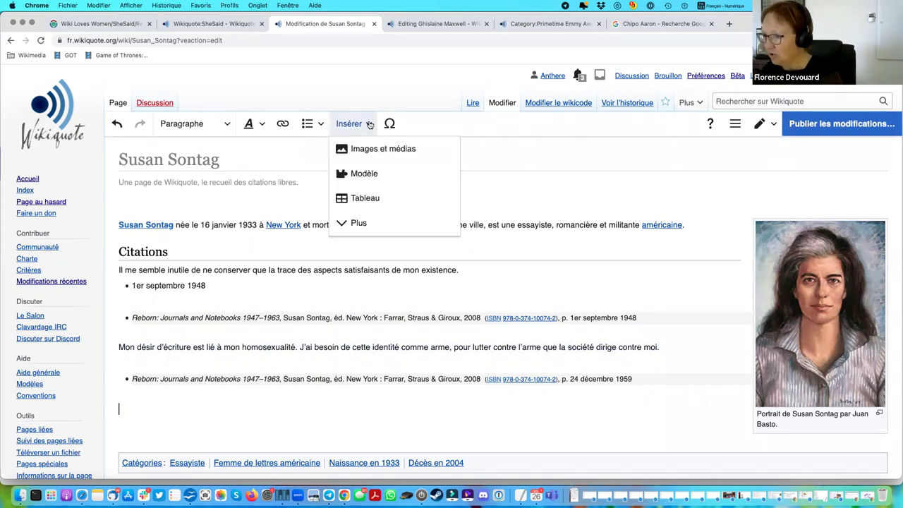
Insert the Citation template found by searching 'citation'.
{"action": "left_click", "coordinate": [361, 174]}
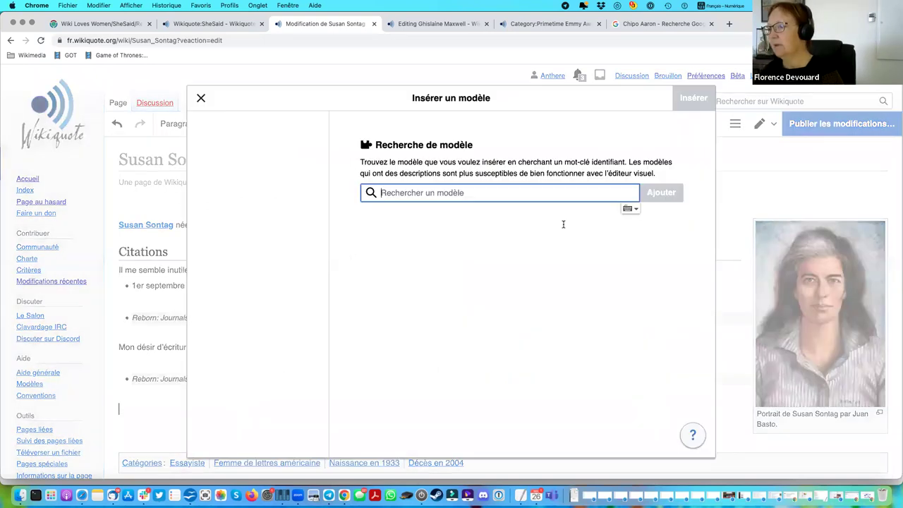
{"action": "type", "text": "citation"}
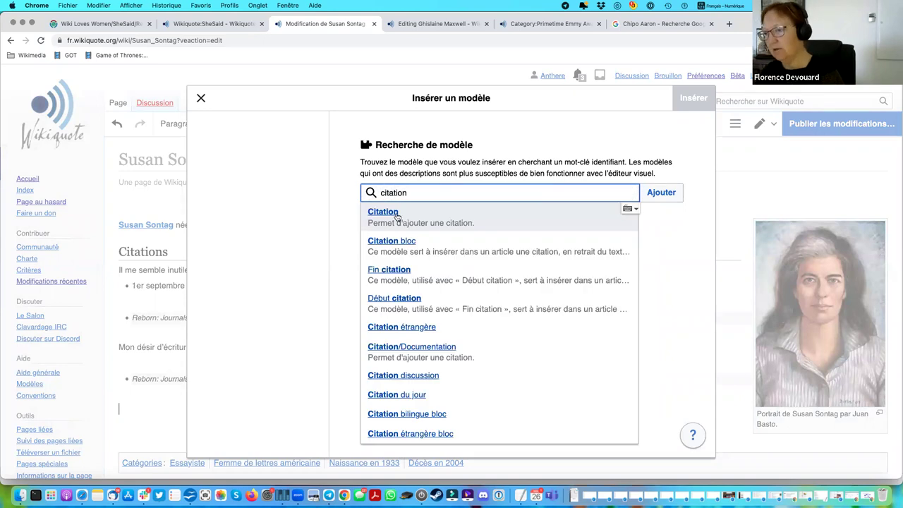
{"action": "left_click", "coordinate": [437, 219]}
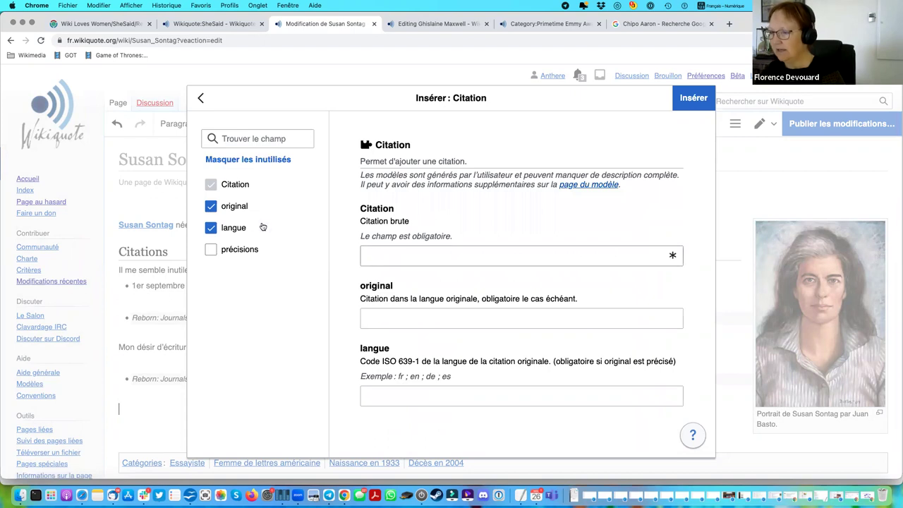
Fill the Citation as 'French citation', original 'Orignail', langue 'er', and insert it.
{"action": "left_click", "coordinate": [398, 257]}
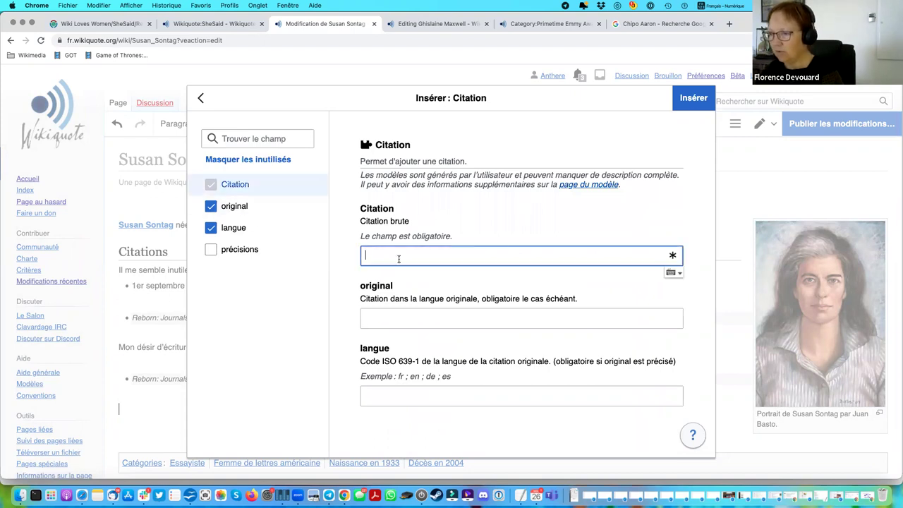
{"action": "type", "text": "original"}
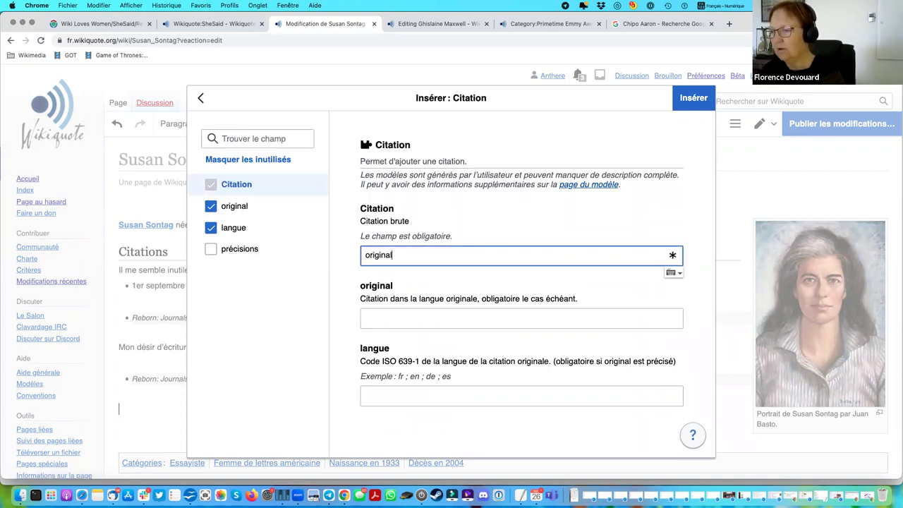
{"action": "key", "text": "super+a"}
{"action": "type", "text": "Fr"}
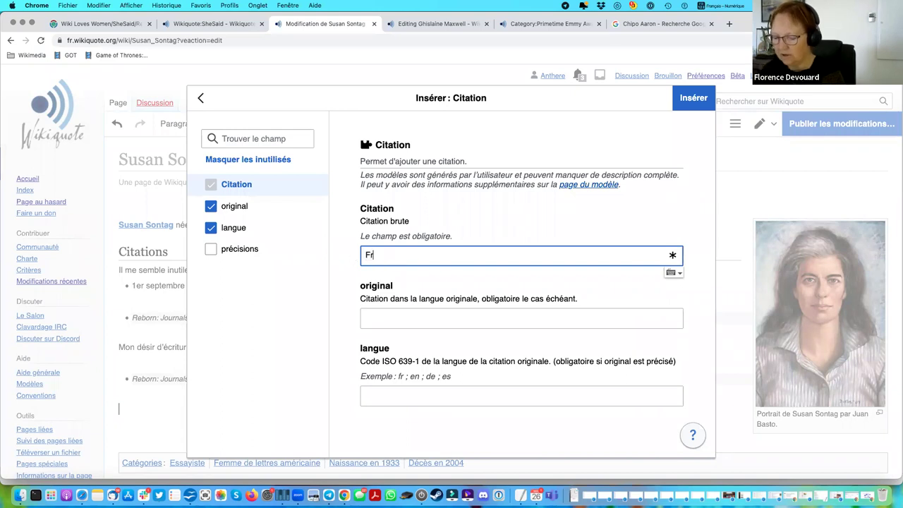
{"action": "type", "text": "ench citation"}
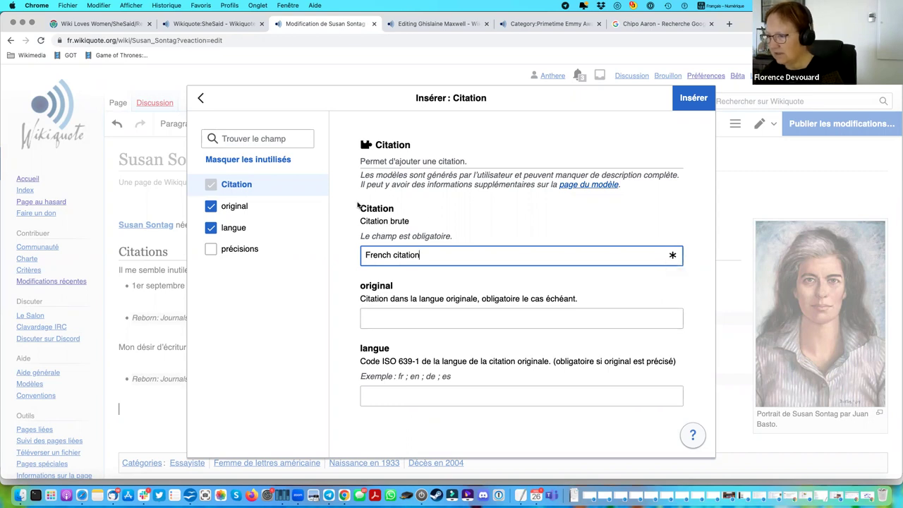
{"action": "left_click", "coordinate": [385, 314]}
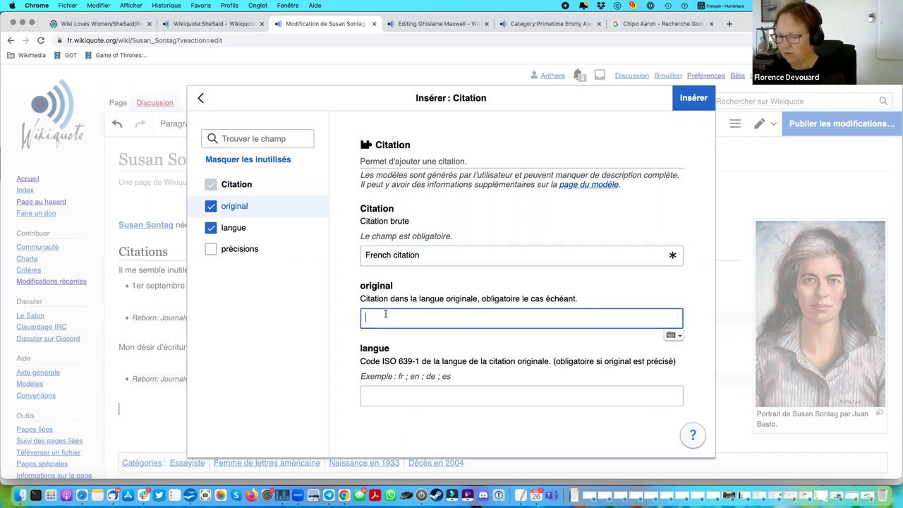
{"action": "type", "text": "Orignail"}
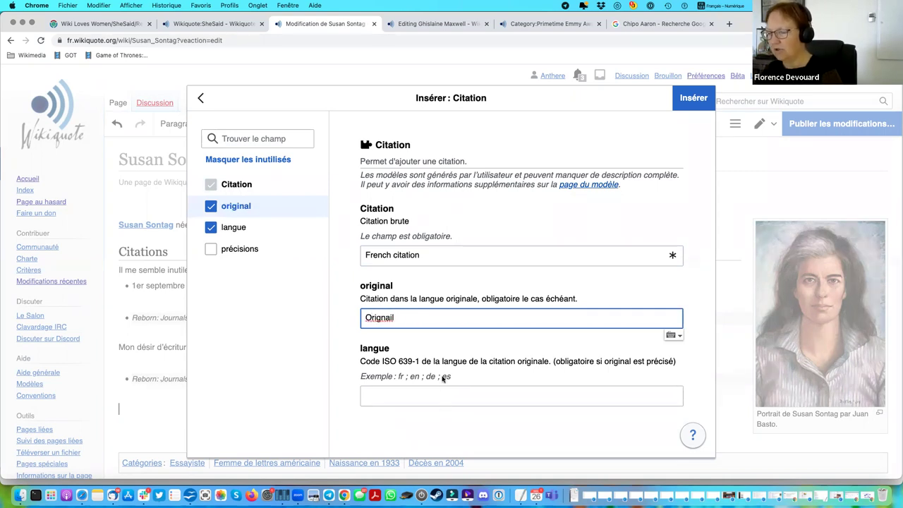
{"action": "left_click", "coordinate": [425, 390]}
{"action": "type", "text": "er"}
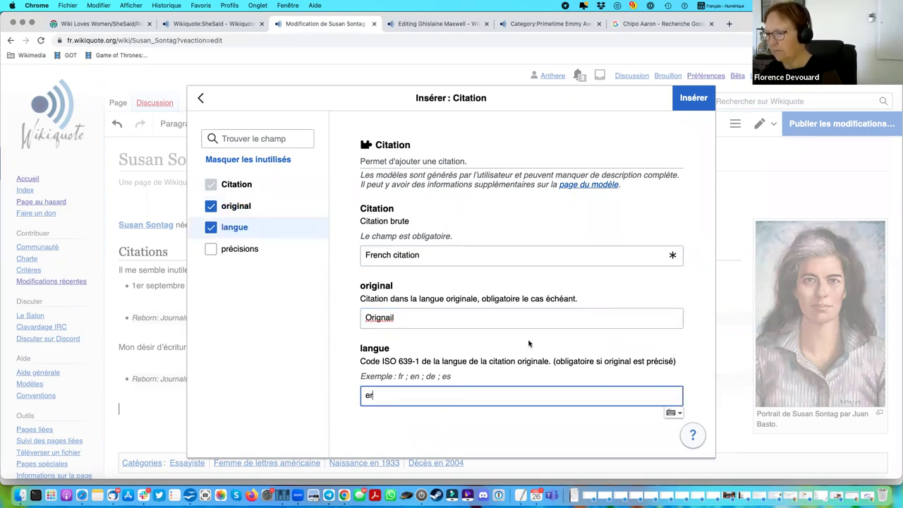
{"action": "key", "text": "Return"}
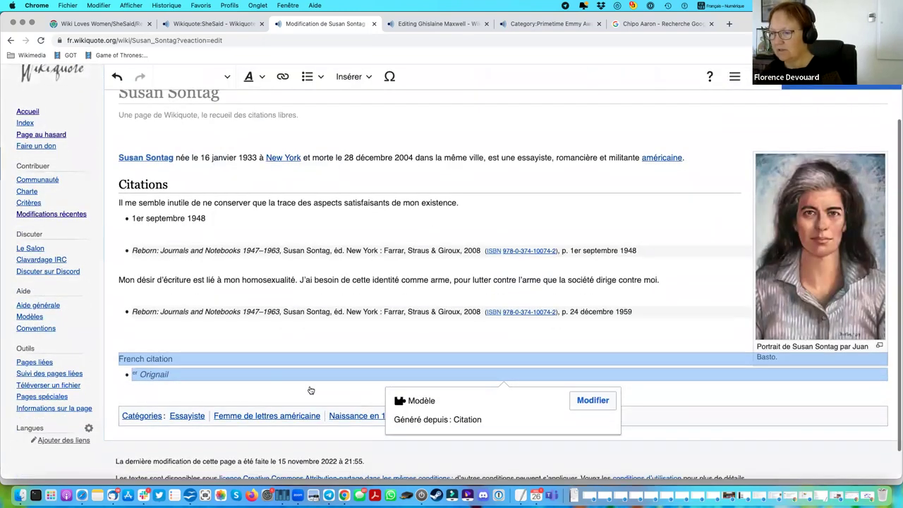
Add a paragraph below the new citation and pick the Réf Article template via a 'Ref' search.
{"action": "mouse_move", "coordinate": [152, 397]}
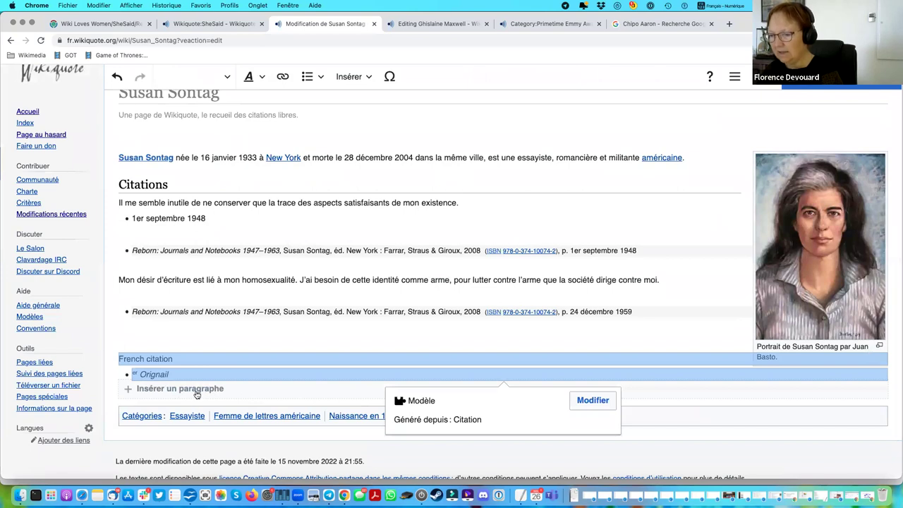
{"action": "left_click", "coordinate": [197, 395]}
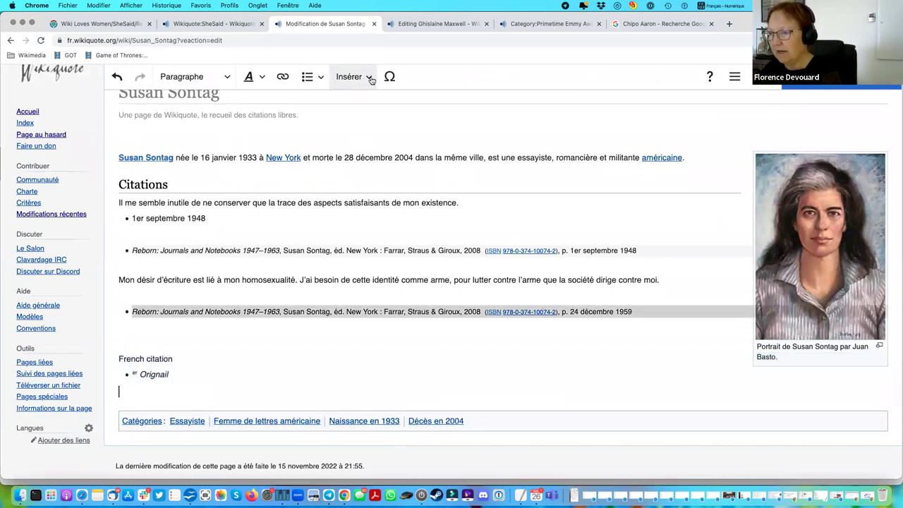
{"action": "left_click", "coordinate": [370, 78]}
{"action": "left_click", "coordinate": [365, 125]}
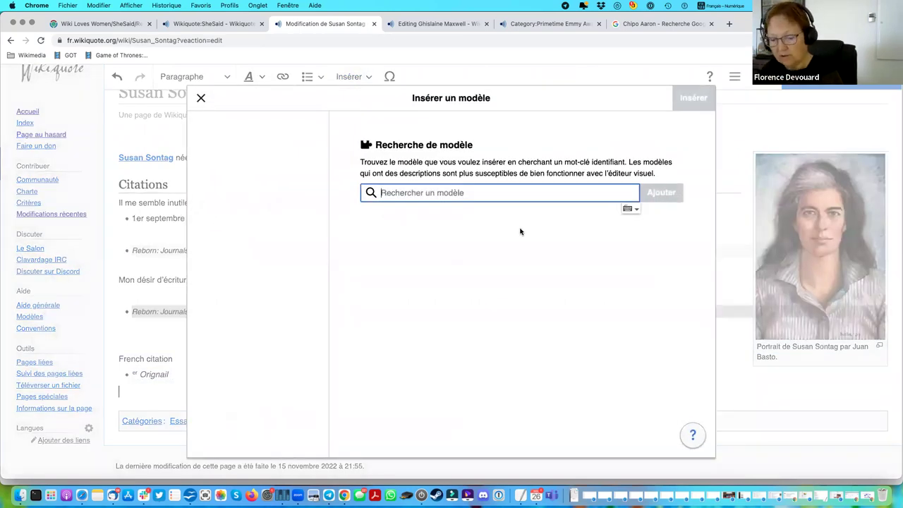
{"action": "type", "text": "Référ"}
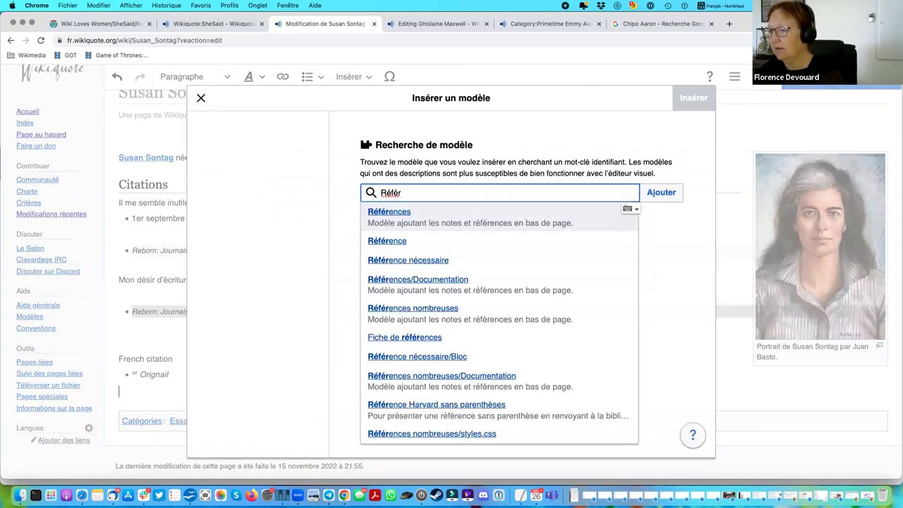
{"action": "key", "text": "BackSpace"}
{"action": "key", "text": "BackSpace"}
{"action": "key", "text": "BackSpace"}
{"action": "key", "text": "BackSpace"}
{"action": "key", "text": "BackSpace"}
{"action": "type", "text": "Re"}
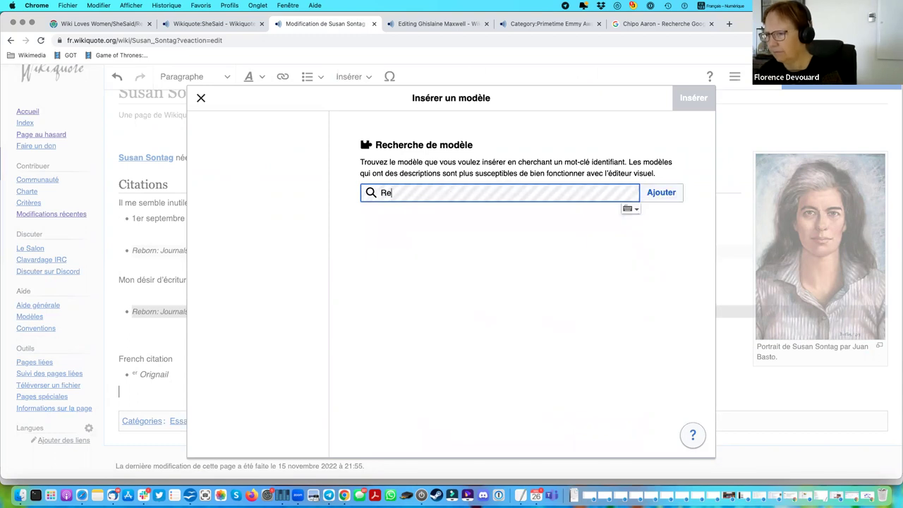
{"action": "type", "text": "f"}
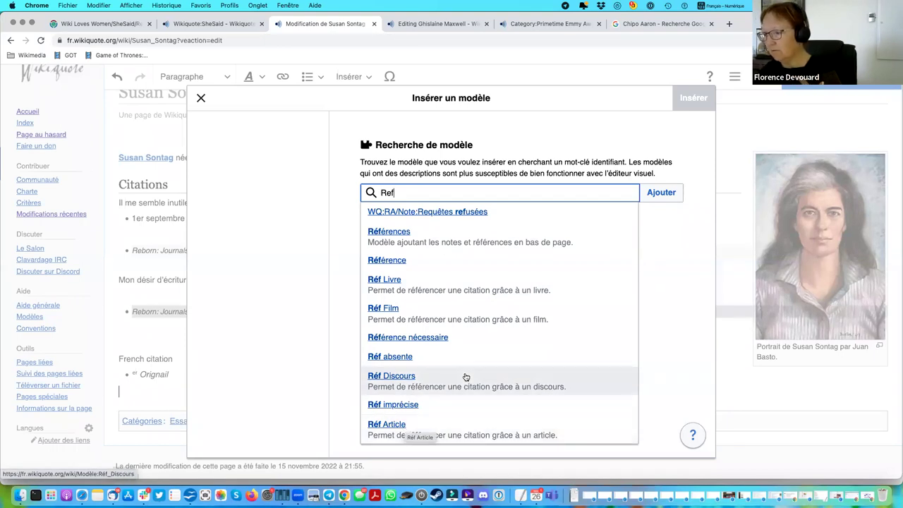
{"action": "left_click", "coordinate": [404, 428]}
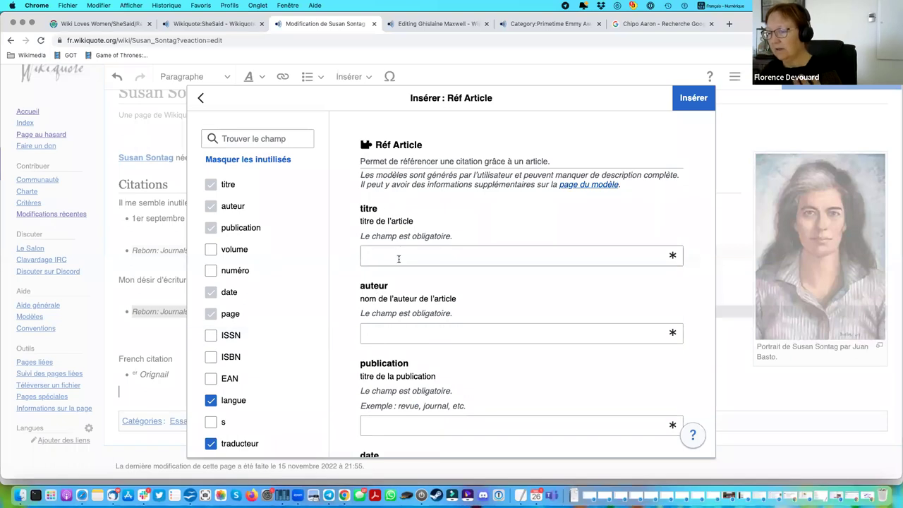
Enter article title 'fdfqsd', author 'sdfqsf' and publication 'sqfsqf' in Réf Article.
{"action": "left_click", "coordinate": [426, 256]}
{"action": "type", "text": "fdfqsd"}
{"action": "key", "text": "Tab"}
{"action": "type", "text": "sdfqsf"}
{"action": "scroll", "coordinate": [461, 360], "scroll_direction": "down", "scroll_amount": 1}
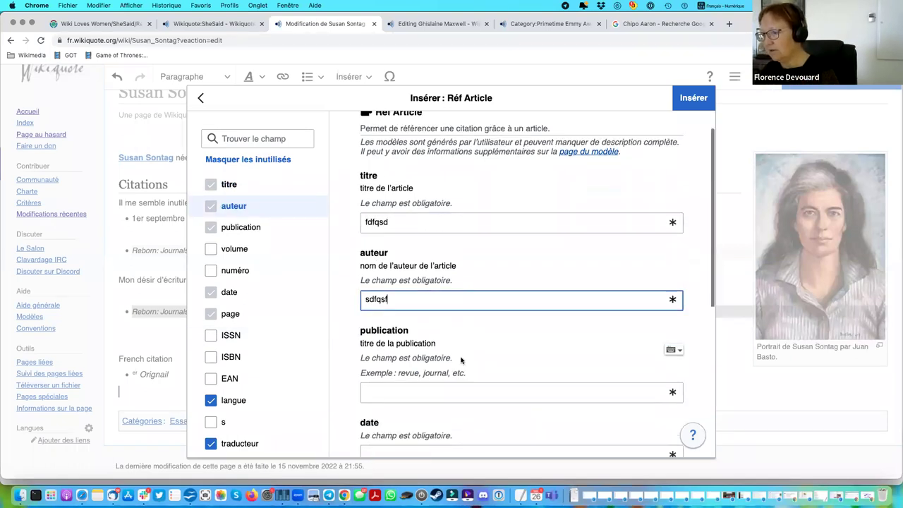
{"action": "left_click", "coordinate": [426, 381]}
{"action": "type", "text": "sqfsqf"}
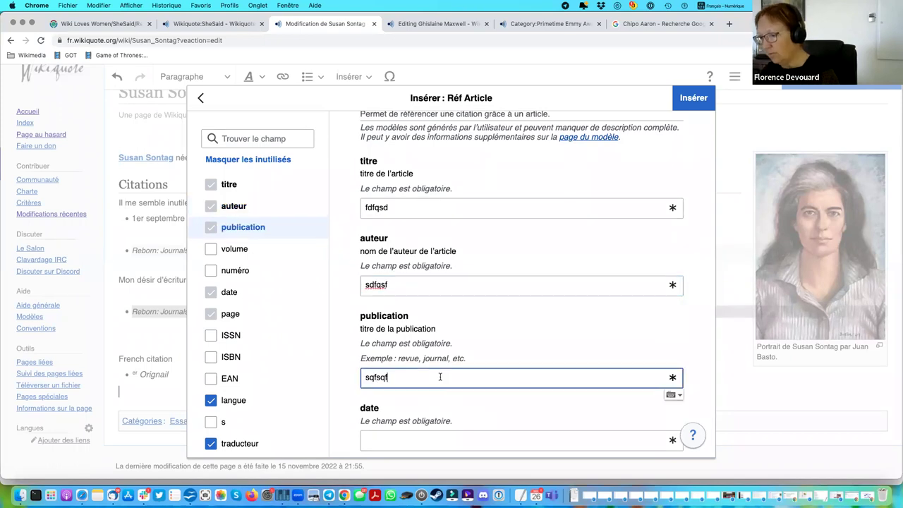
Set date 11/11/2022, page 2 and language 'de', then insert the reference.
{"action": "scroll", "coordinate": [440, 376], "scroll_direction": "down", "scroll_amount": 3}
{"action": "left_click", "coordinate": [438, 354]}
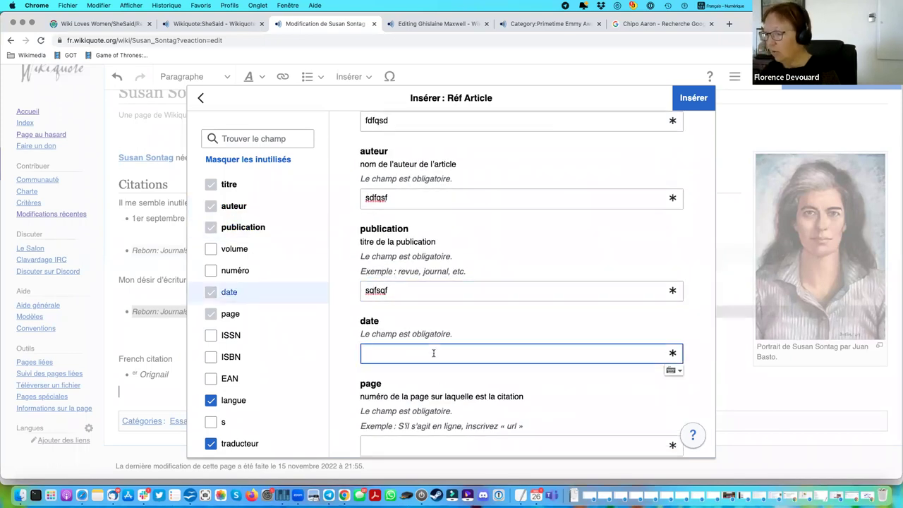
{"action": "left_click", "coordinate": [671, 370]}
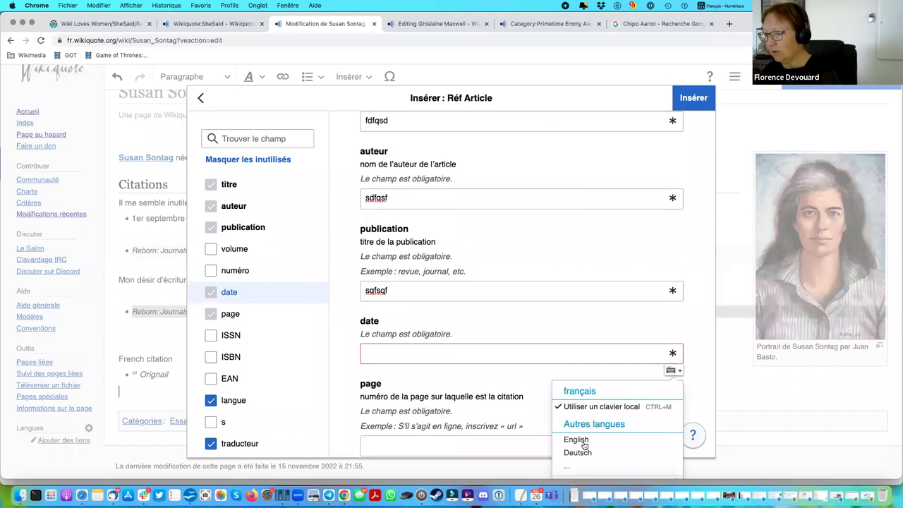
{"action": "left_click", "coordinate": [457, 357]}
{"action": "type", "text": "11/11/2022"}
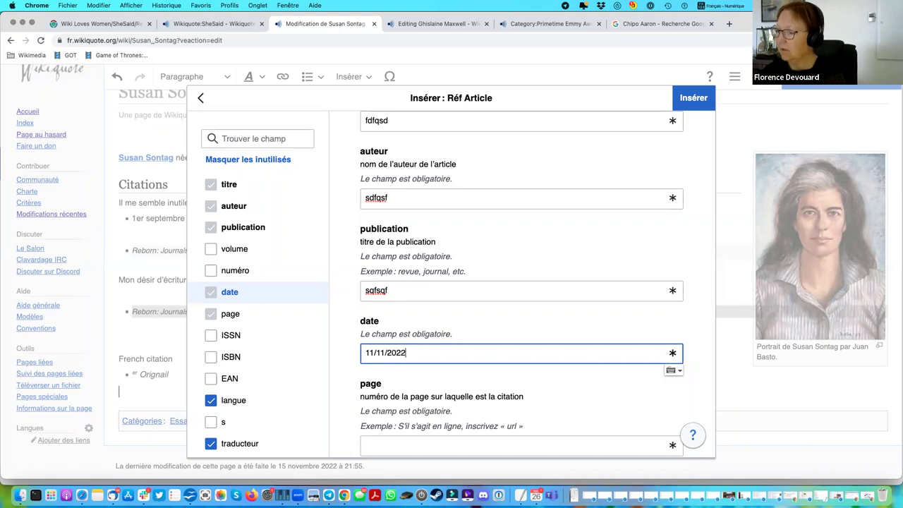
{"action": "left_click", "coordinate": [393, 446]}
{"action": "type", "text": "2"}
{"action": "scroll", "coordinate": [496, 336], "scroll_direction": "down", "scroll_amount": 5}
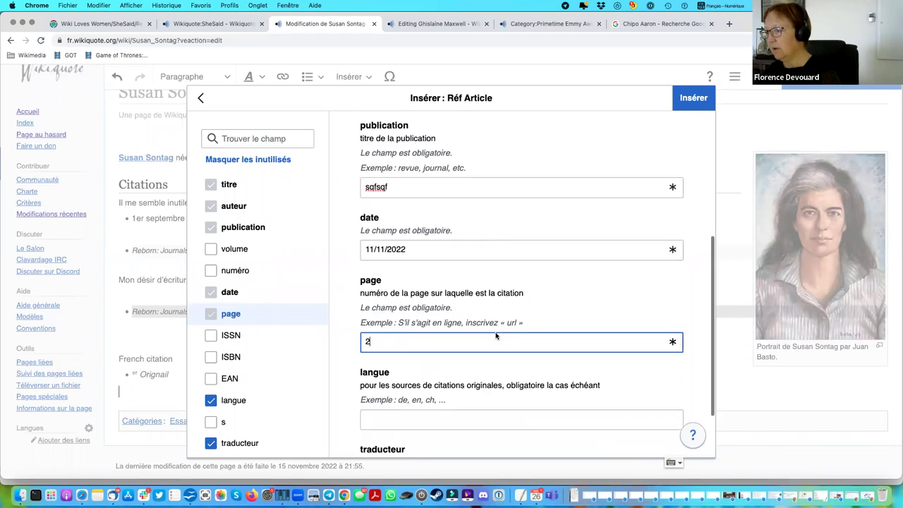
{"action": "left_click", "coordinate": [402, 343]}
{"action": "type", "text": "de"}
{"action": "left_click", "coordinate": [694, 102]}
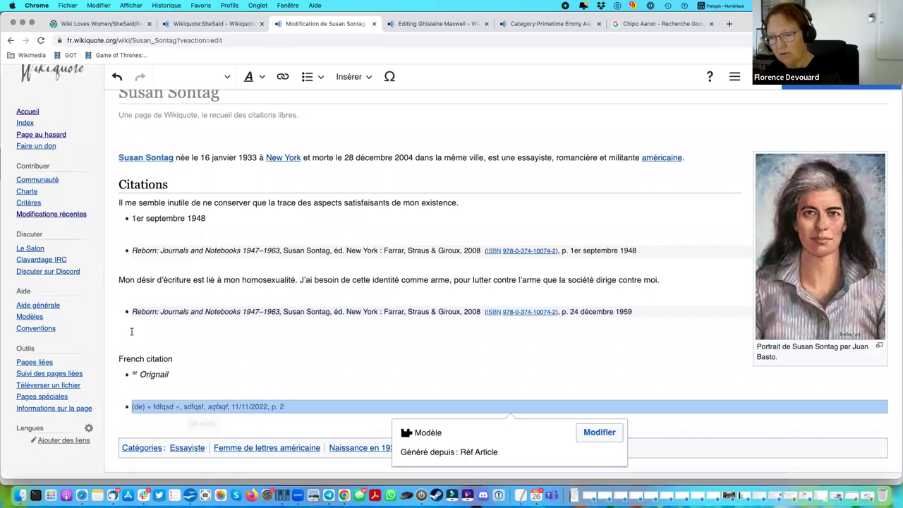
Leave an empty bullet line above French citation, removing the trial text 'tquoite' and '** sour'.
{"action": "left_click", "coordinate": [239, 387]}
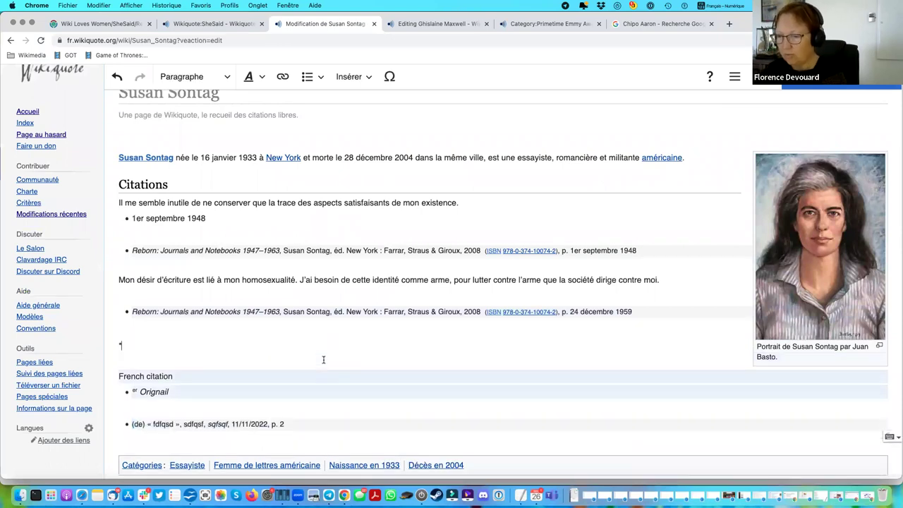
{"action": "left_click", "coordinate": [324, 361]}
{"action": "type", "text": "tquoite"}
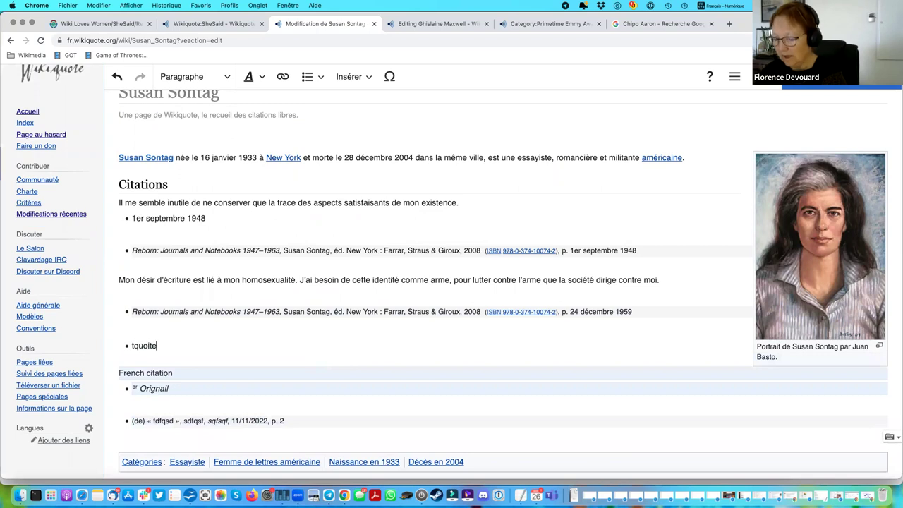
{"action": "key", "text": "Return"}
{"action": "type", "text": "** source"}
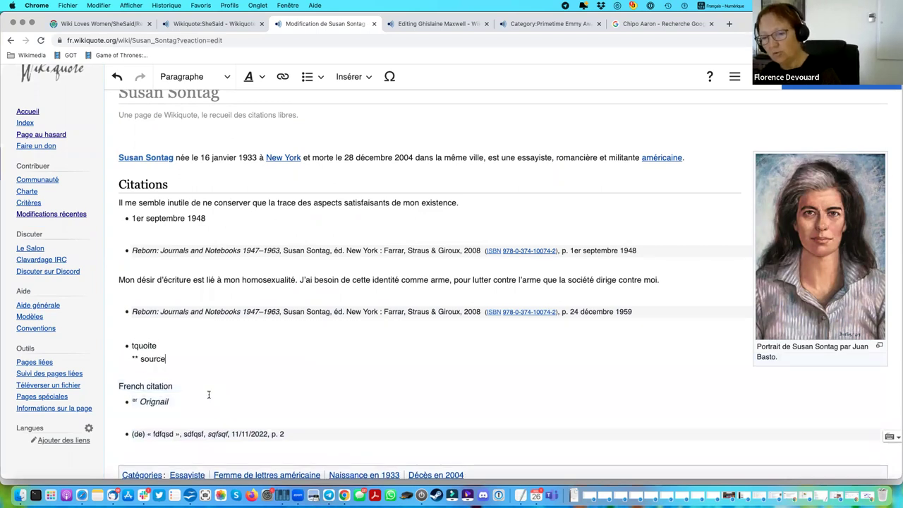
{"action": "left_click_drag", "start_coordinate": [172, 358], "coordinate": [111, 339]}
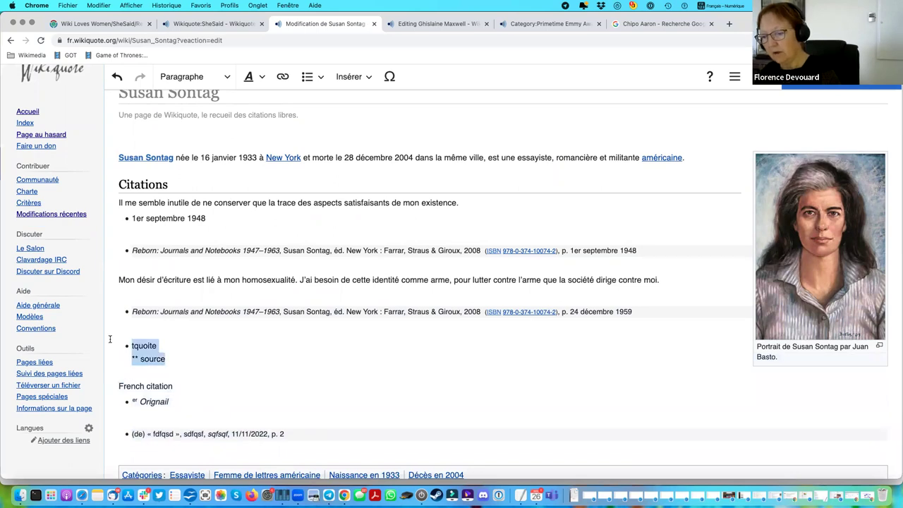
{"action": "key", "text": "BackSpace"}
{"action": "key", "text": "BackSpace"}
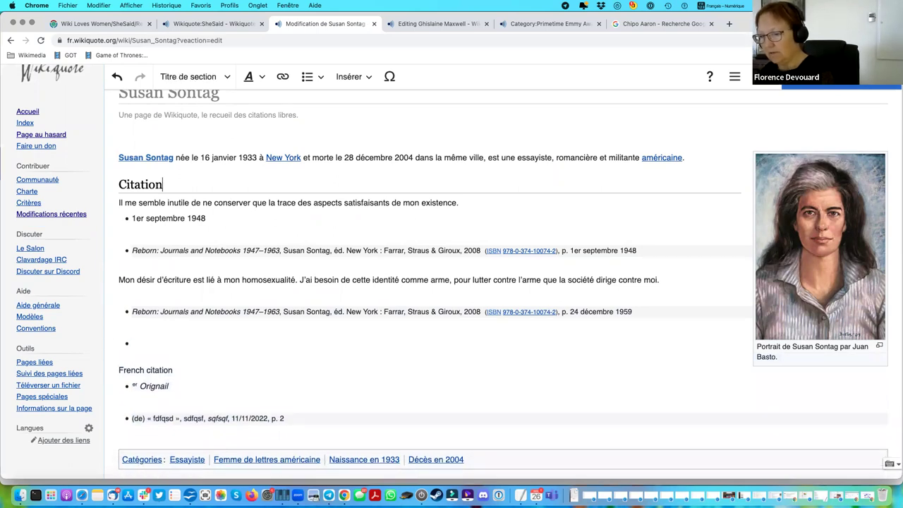
{"action": "left_click", "coordinate": [162, 344]}
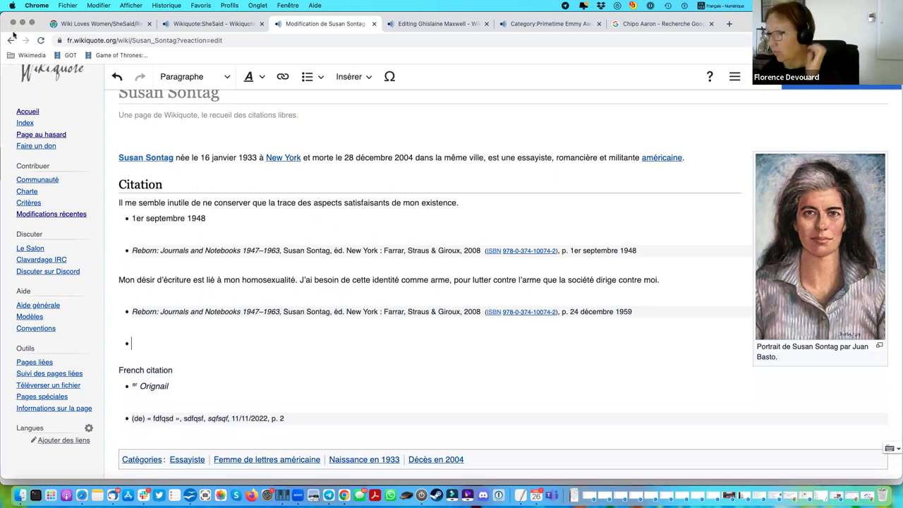
{"action": "left_click", "coordinate": [219, 24]}
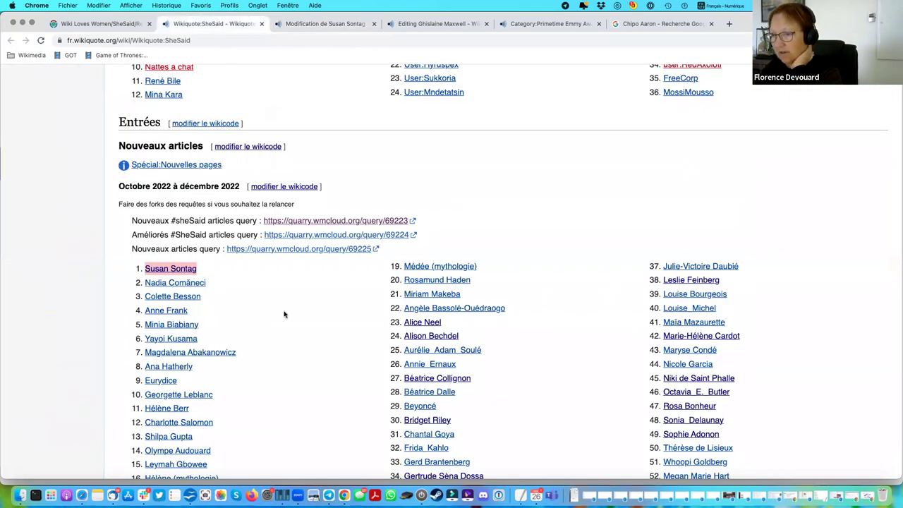
Enter 'Oteng Afekish' as the new page name on SheSaid and create it.
{"action": "scroll", "coordinate": [284, 314], "scroll_direction": "up", "scroll_amount": 10}
{"action": "scroll", "coordinate": [285, 313], "scroll_direction": "down", "scroll_amount": 15}
{"action": "left_click", "coordinate": [214, 349]}
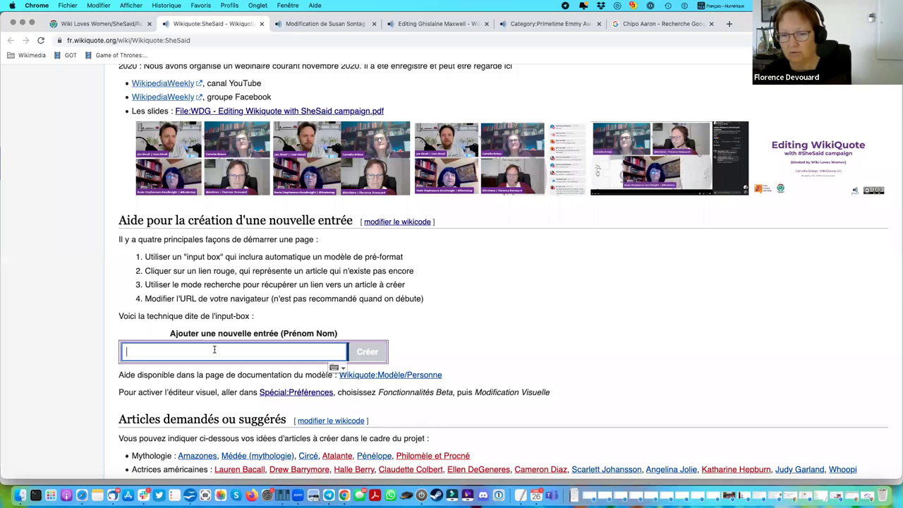
{"action": "type", "text": "Ol"}
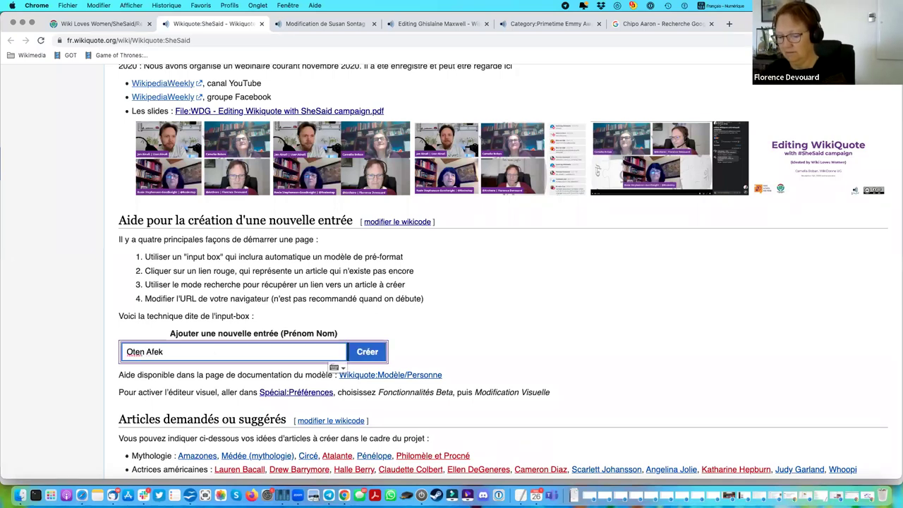
{"action": "type", "text": "en Afekish"}
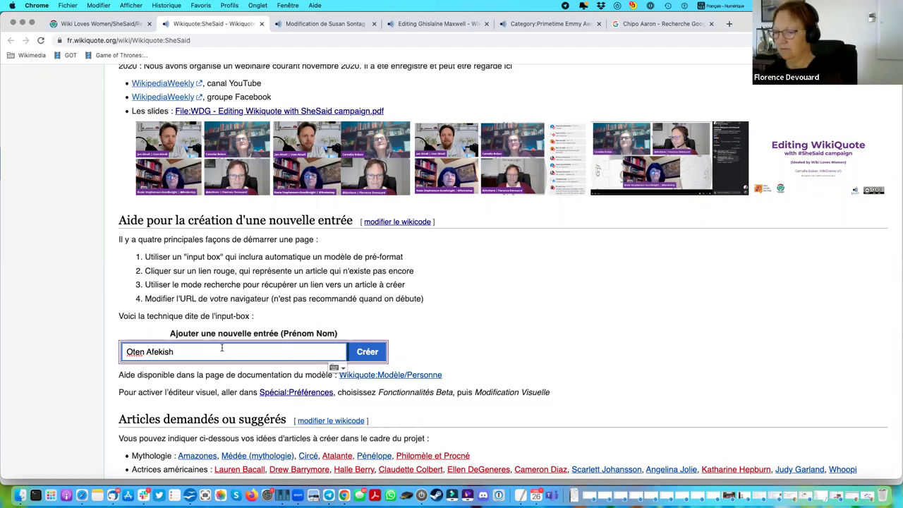
{"action": "left_click", "coordinate": [144, 352]}
{"action": "type", "text": "g"}
{"action": "left_click", "coordinate": [363, 353]}
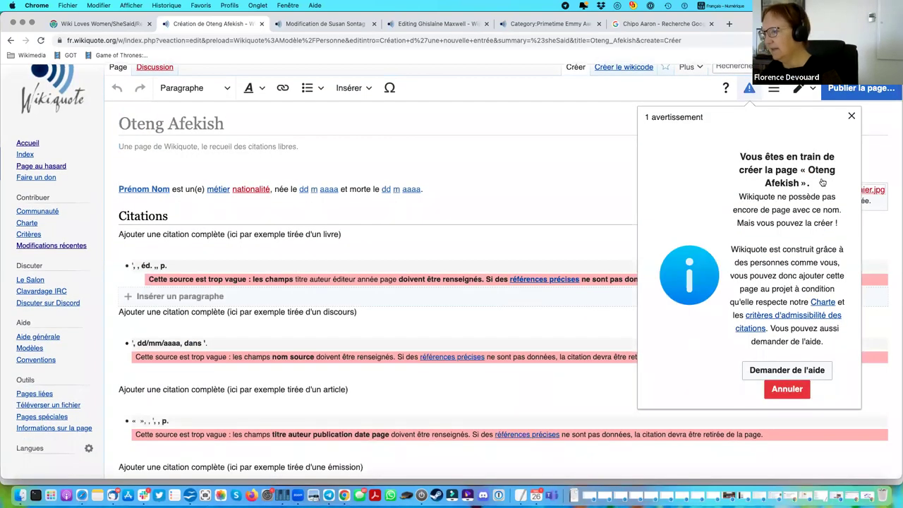
{"action": "left_click", "coordinate": [793, 393]}
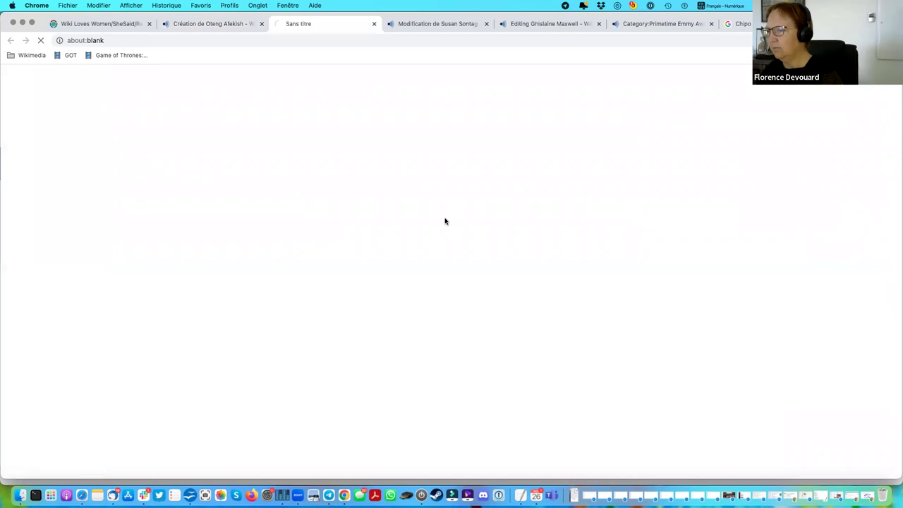
{"action": "left_click", "coordinate": [214, 26]}
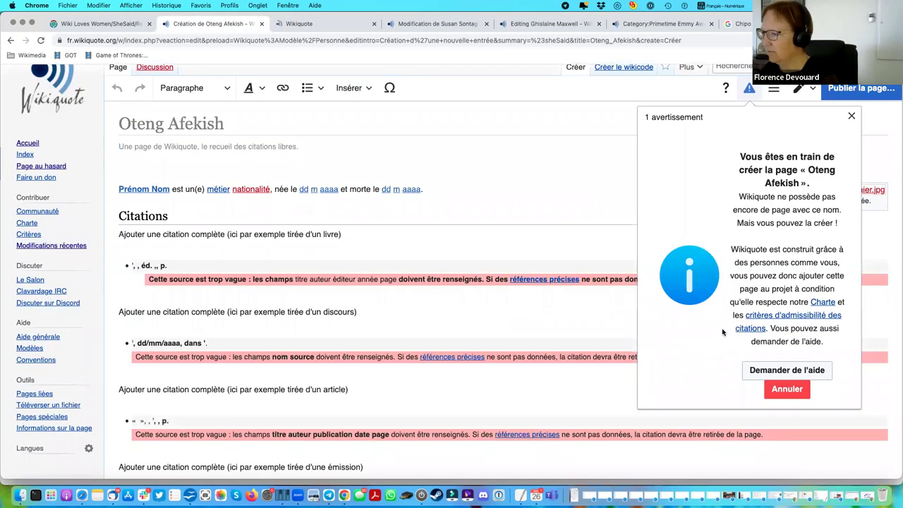
{"action": "left_click", "coordinate": [853, 116]}
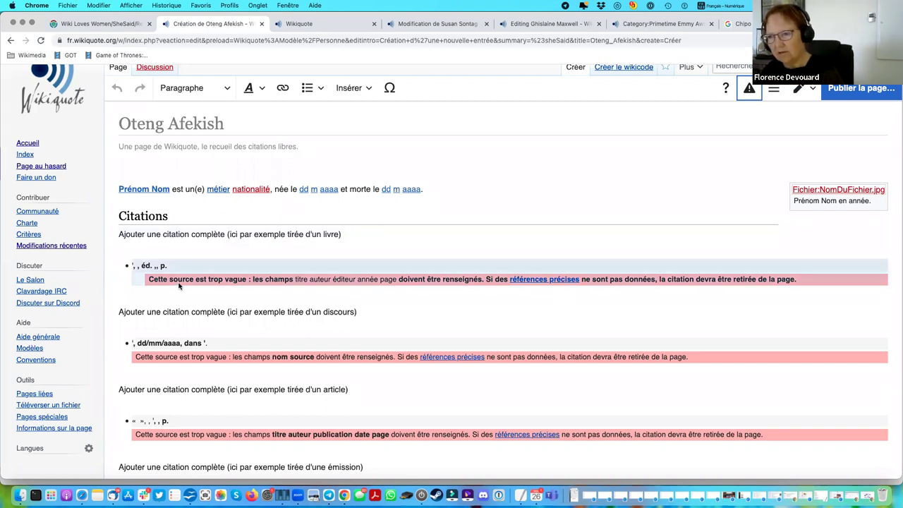
{"action": "left_click", "coordinate": [182, 189]}
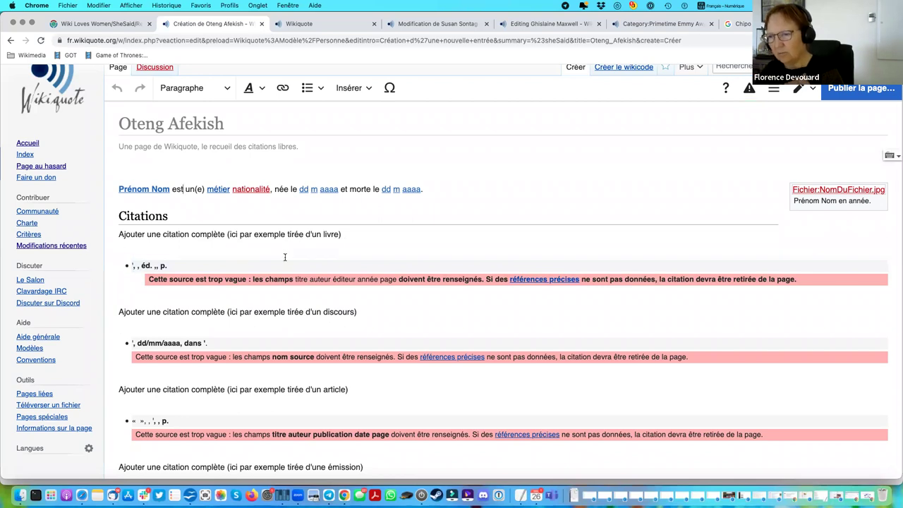
{"action": "scroll", "coordinate": [285, 257], "scroll_direction": "down", "scroll_amount": 2}
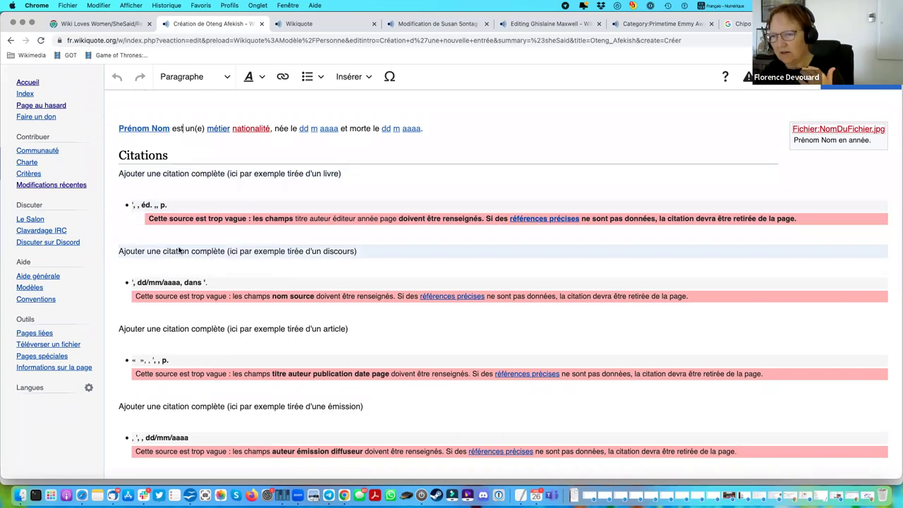
{"action": "scroll", "coordinate": [178, 249], "scroll_direction": "down", "scroll_amount": 3}
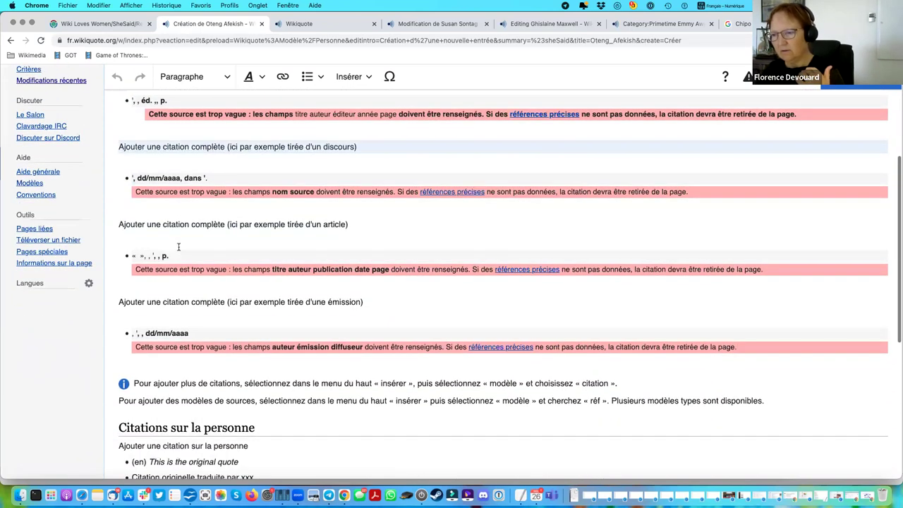